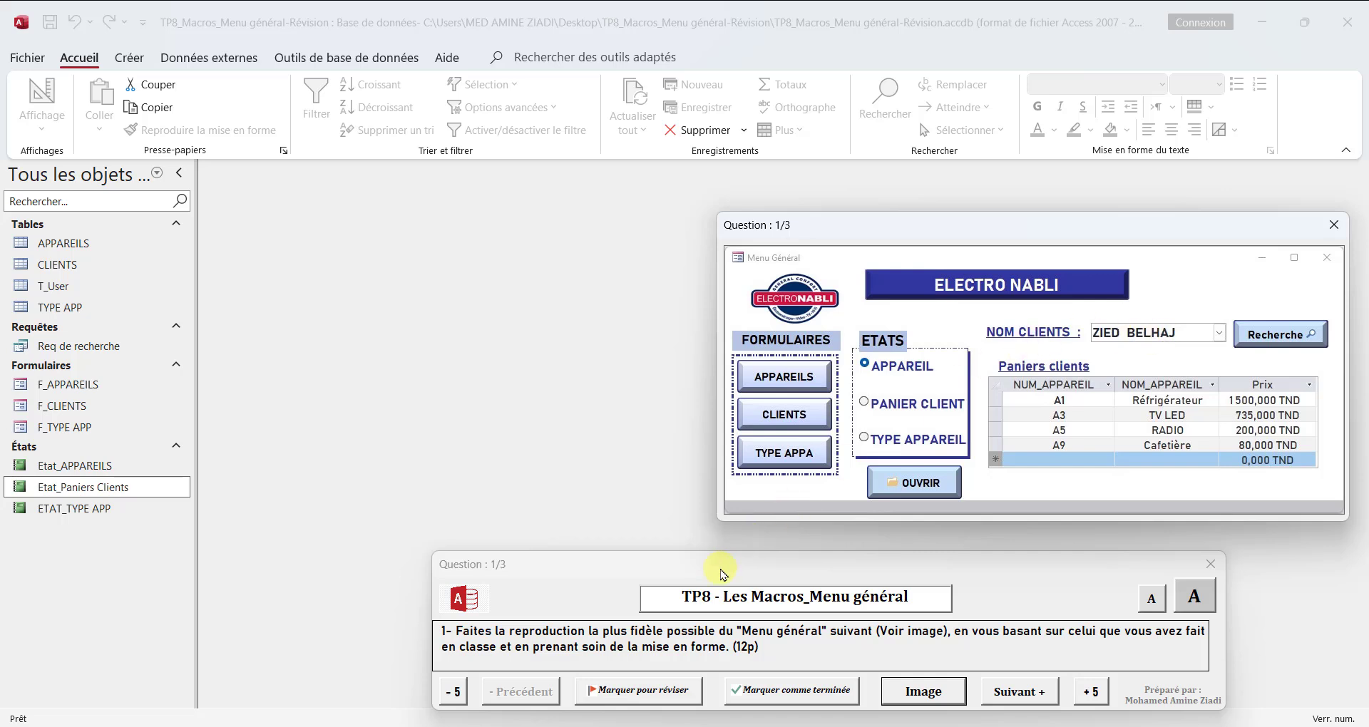
# Step: Create a blank form and save it as "Menu général"
pyautogui.click(387, 726)
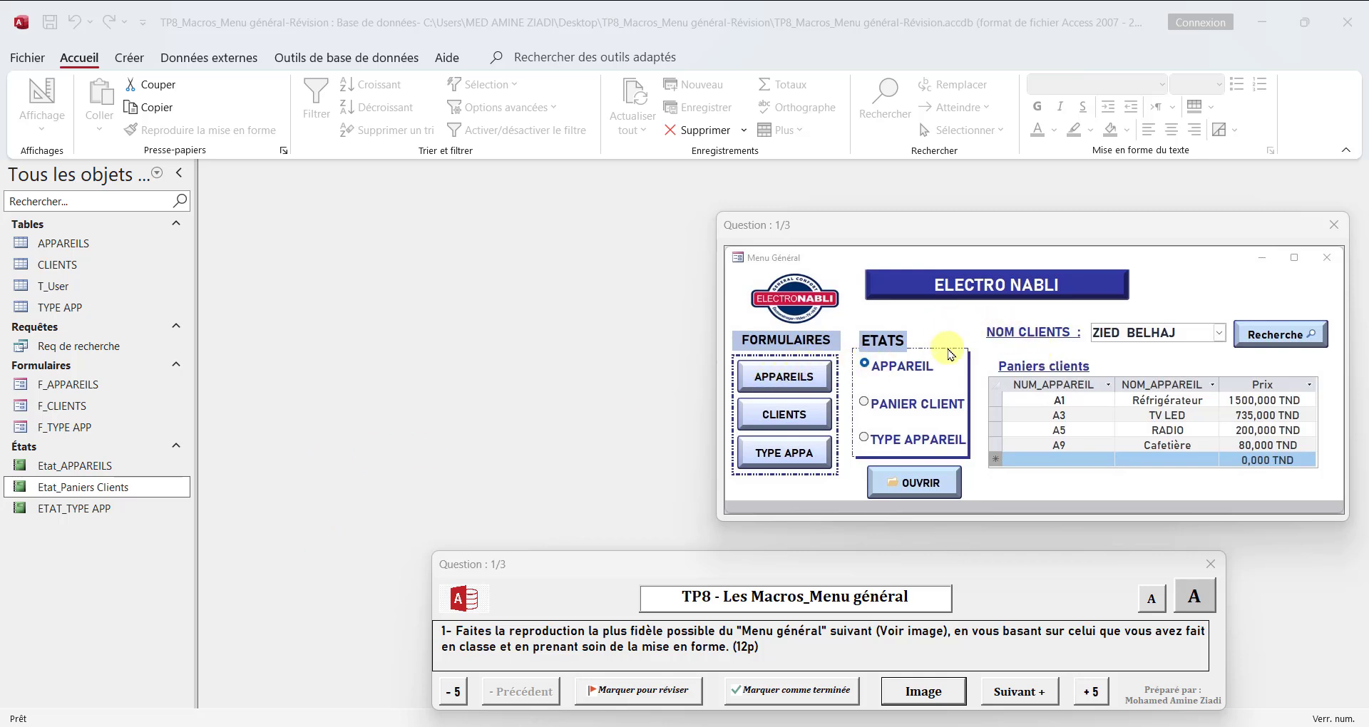
pyautogui.click(134, 62)
pyautogui.click(131, 58)
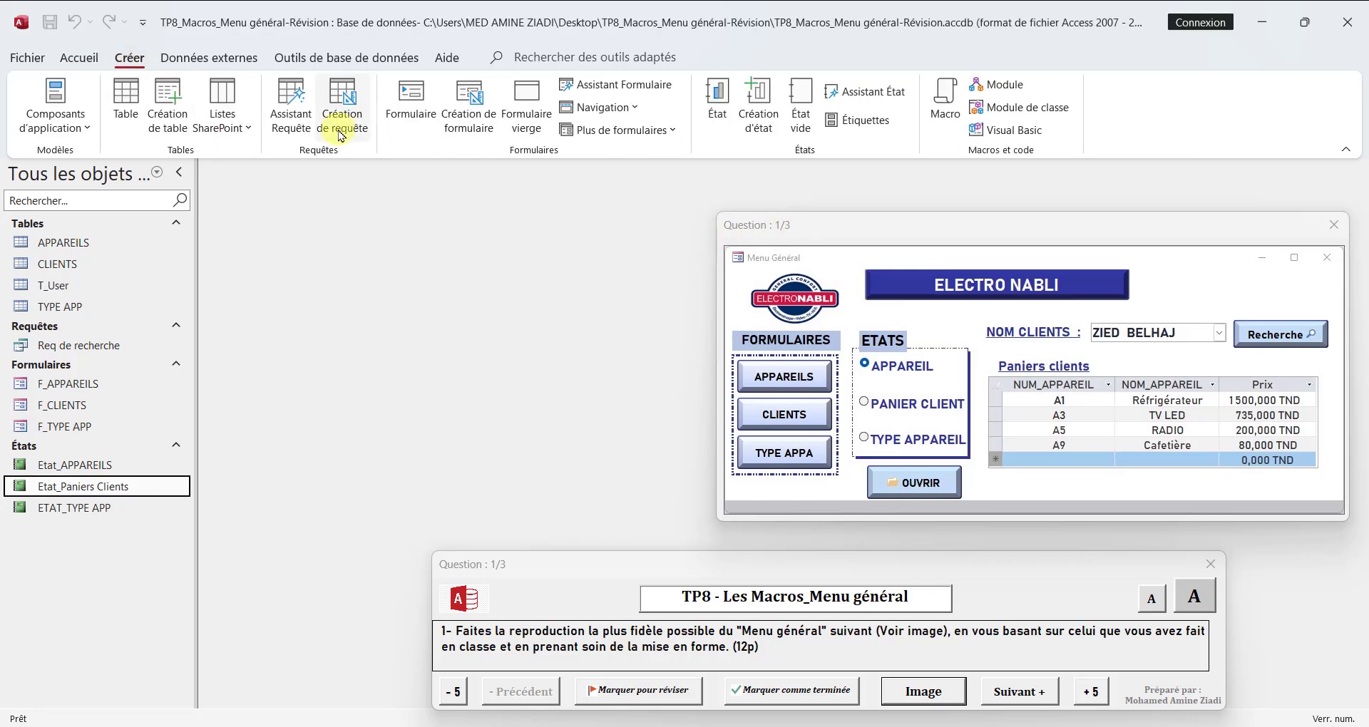
pyautogui.click(526, 124)
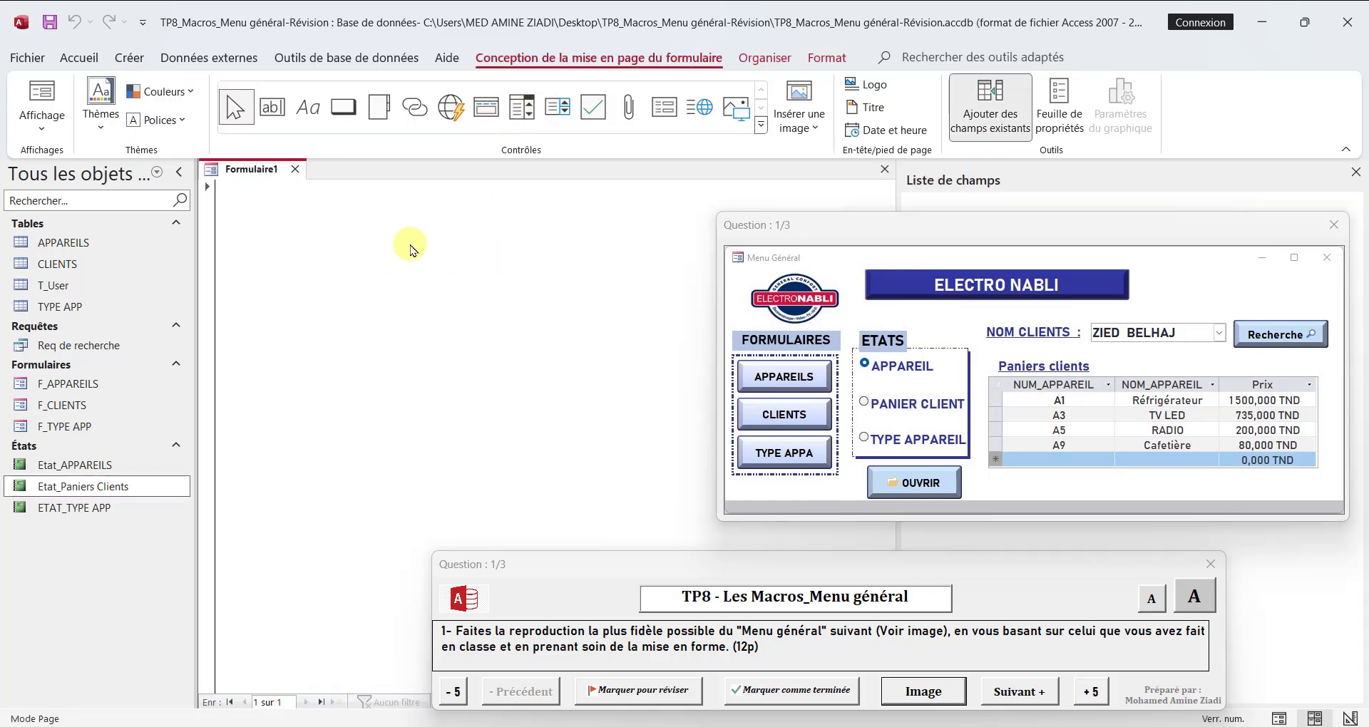
pyautogui.hotkey('ctrl', 's')
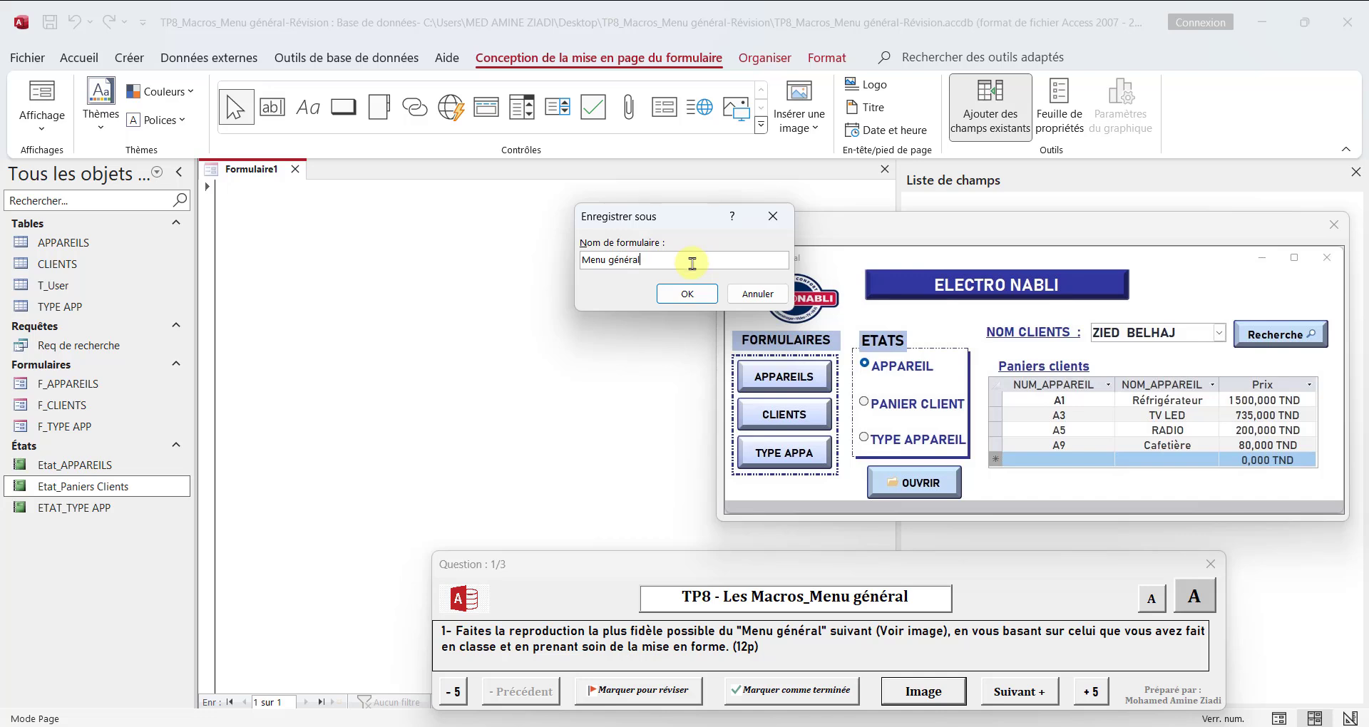
pyautogui.click(687, 293)
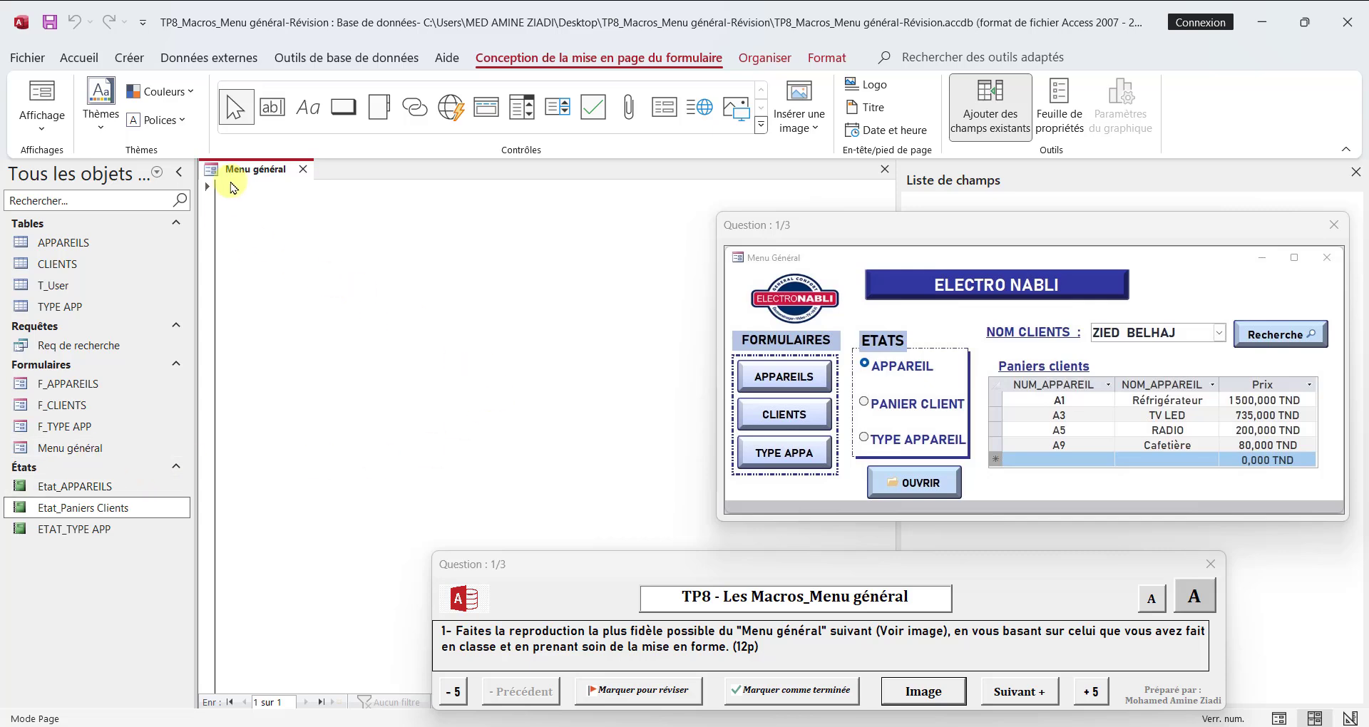
# Step: In design view, insert the "logo Electro Nabli" image, about 3.9 by 1.4 cm, in the upper-left corner of the Détail section
pyautogui.rightClick(233, 187)
pyautogui.click(286, 318)
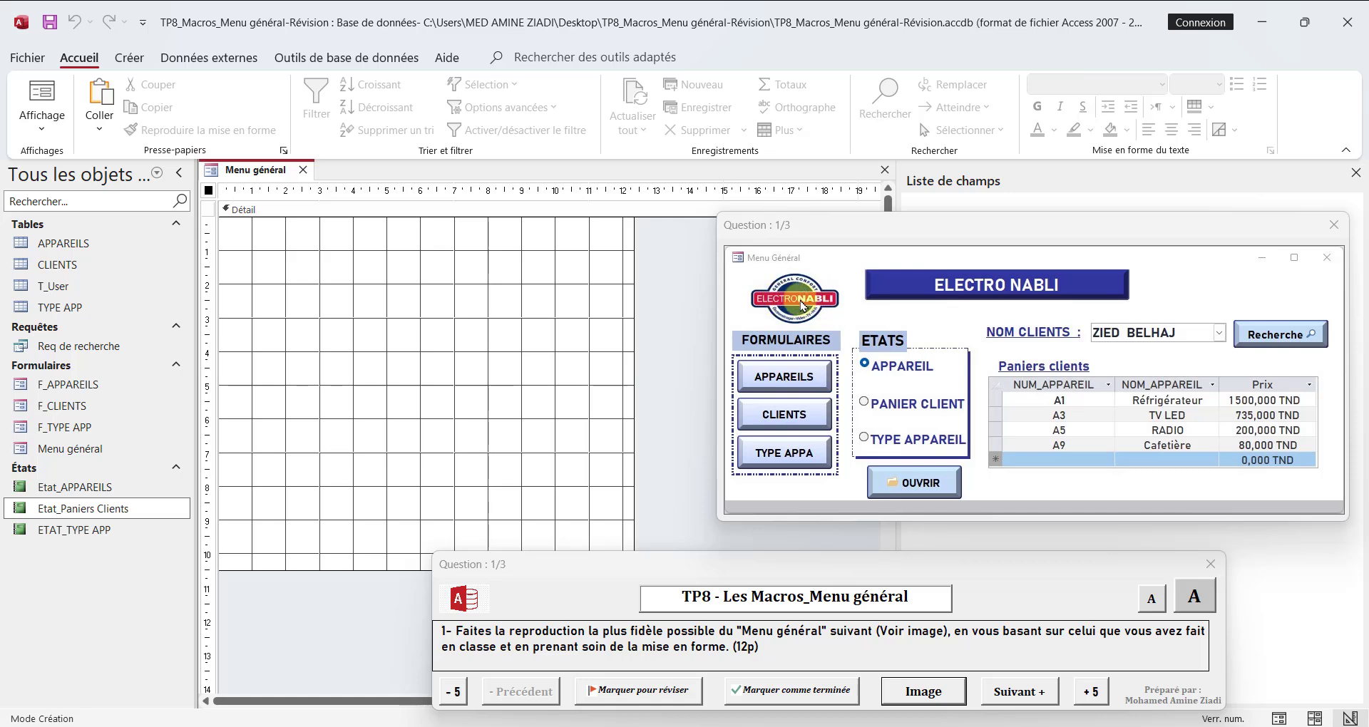
pyautogui.click(388, 210)
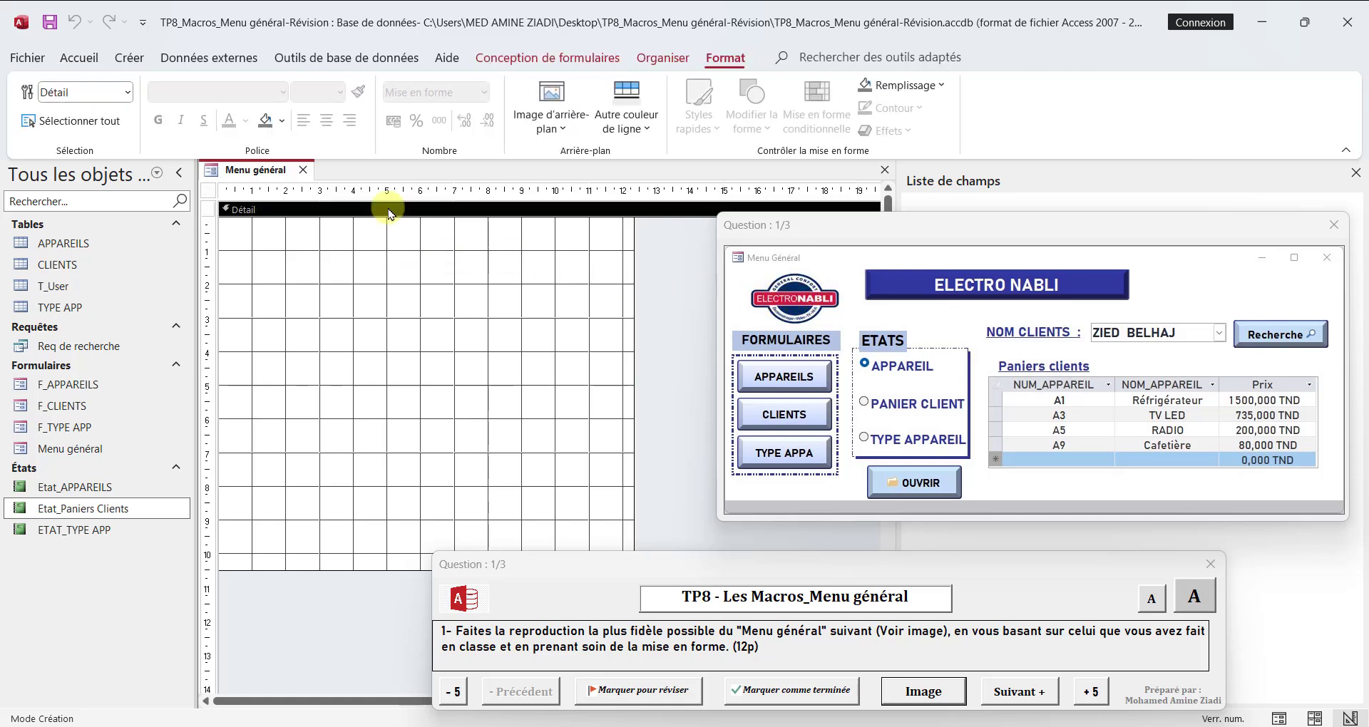
pyautogui.click(555, 60)
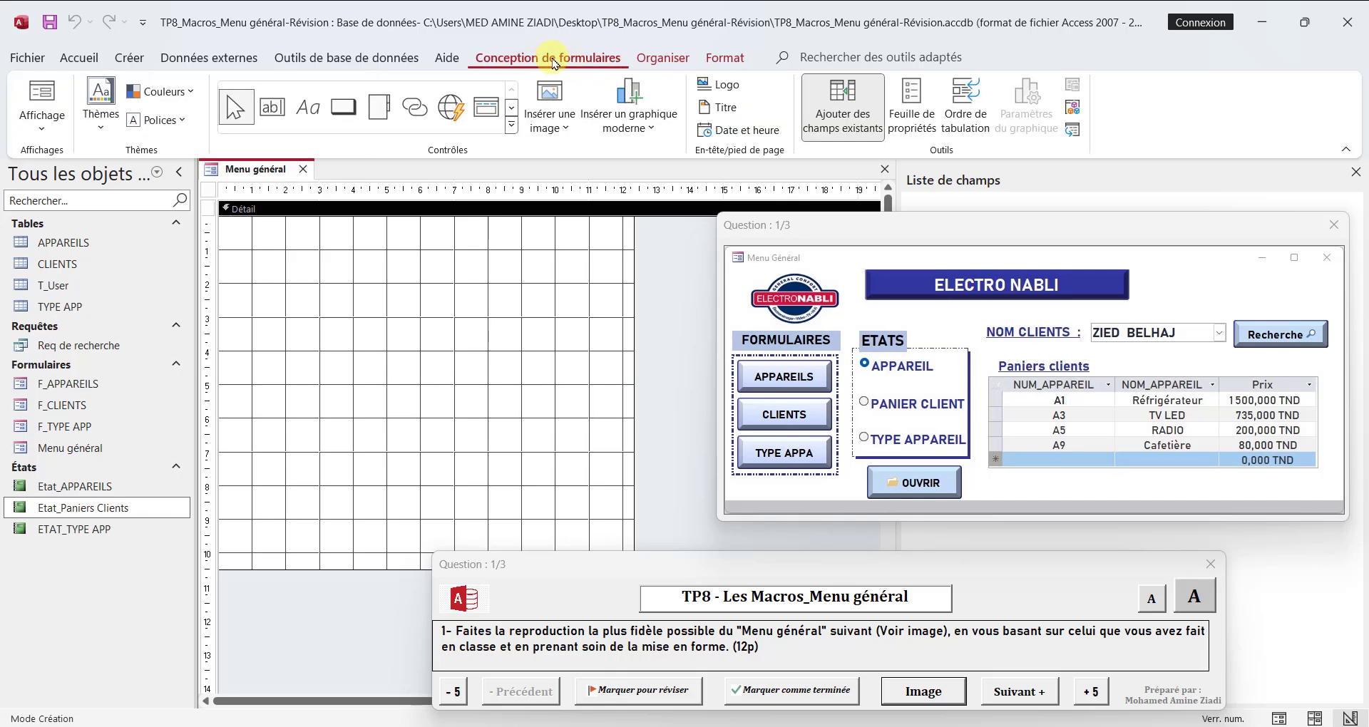
pyautogui.click(567, 126)
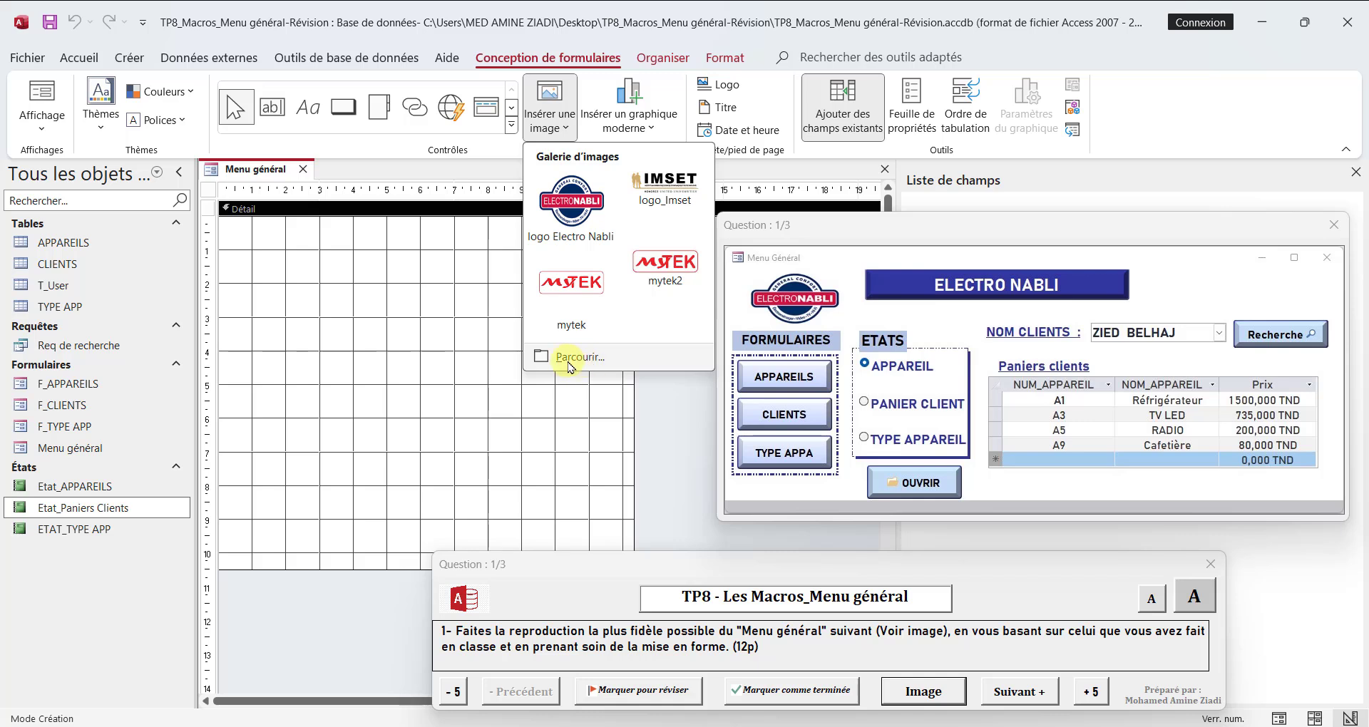
pyautogui.click(571, 217)
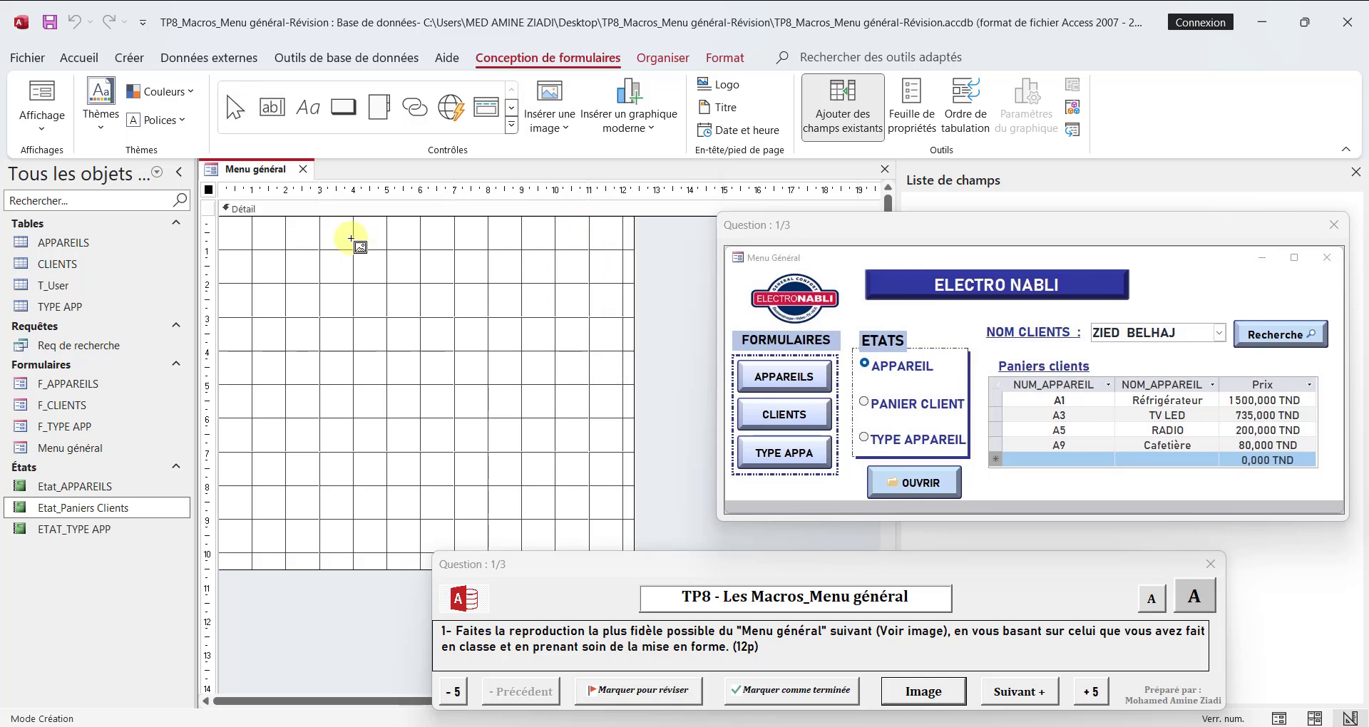
pyautogui.moveTo(243, 227); pyautogui.dragTo(366, 269)
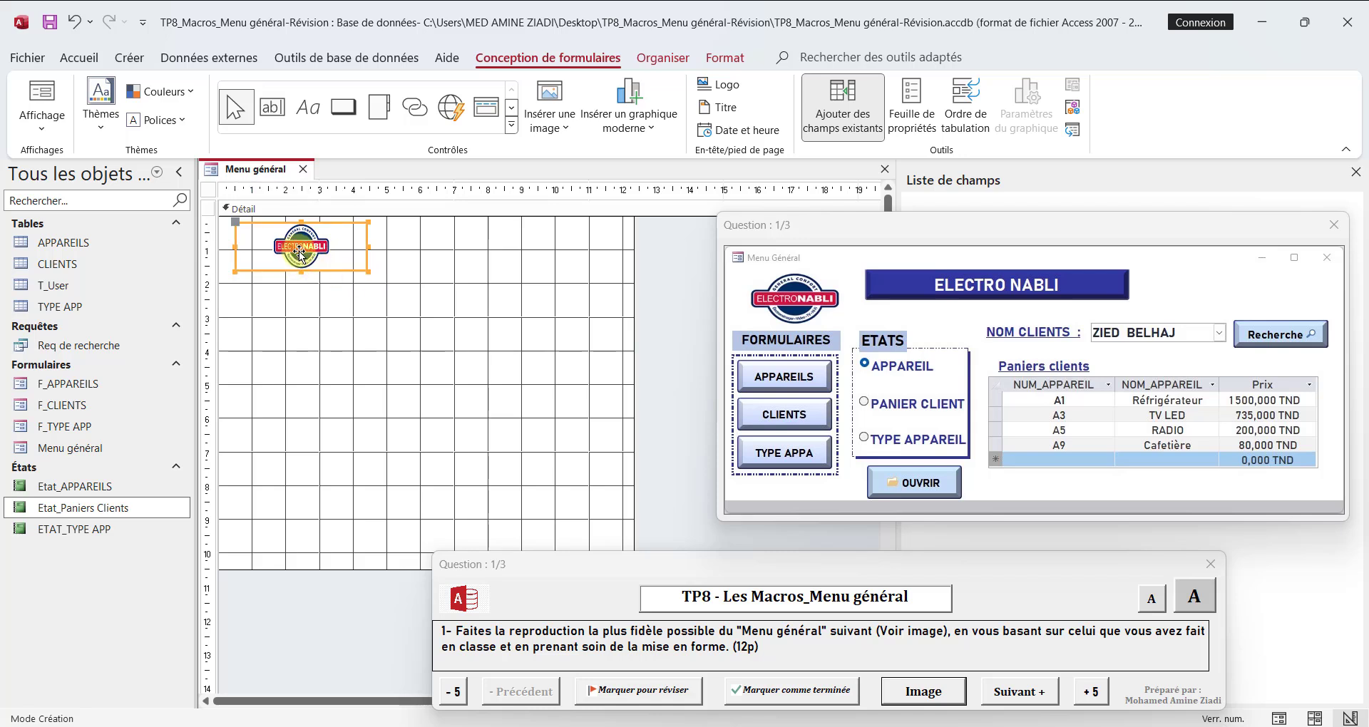
# Step: Set the logo's display mode (Mode affichage) to Échelle and stretch its height to about 1.97 cm
pyautogui.click(911, 116)
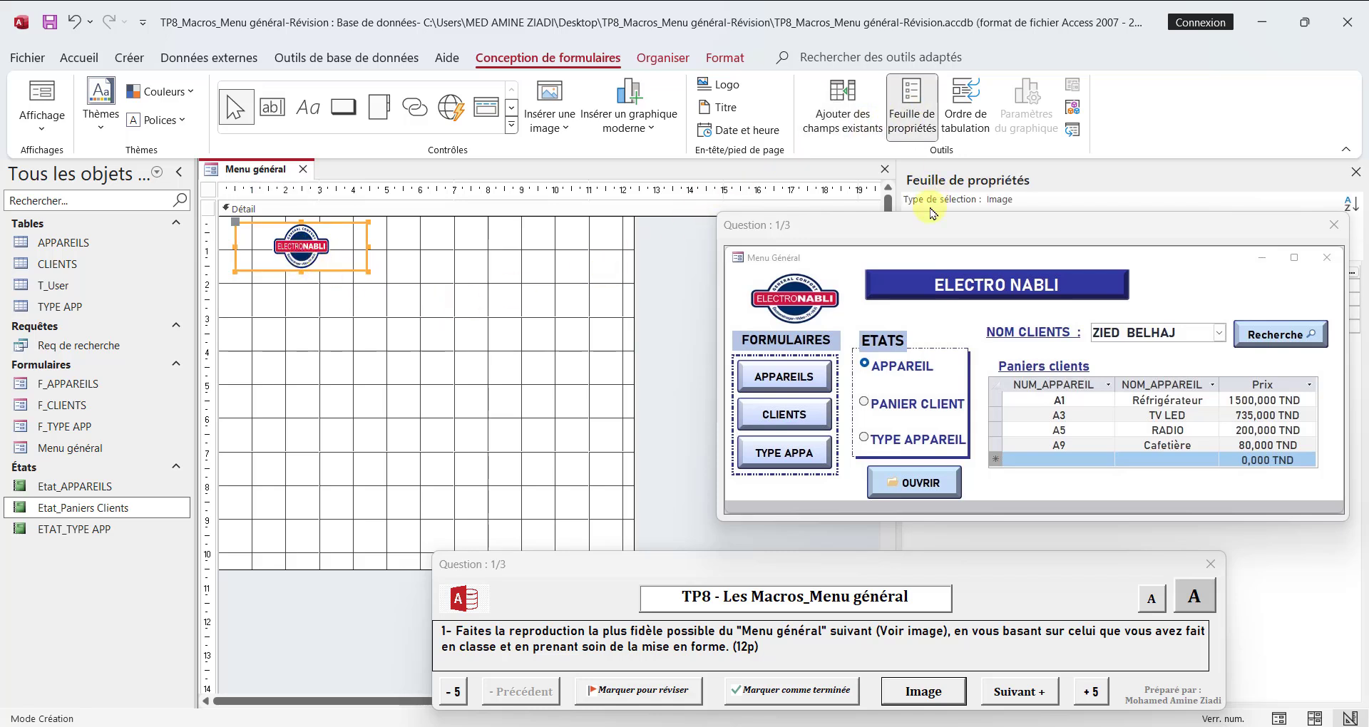
pyautogui.moveTo(1008, 216); pyautogui.dragTo(741, 463)
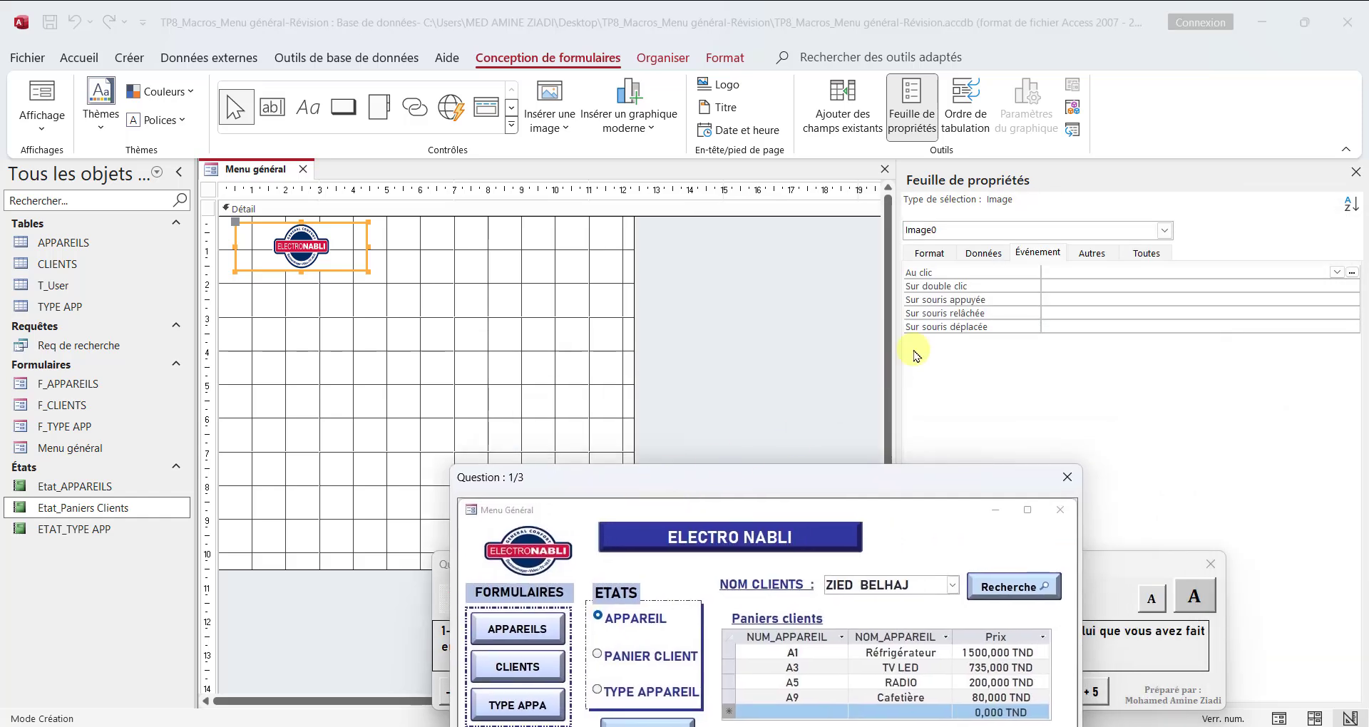
pyautogui.click(932, 255)
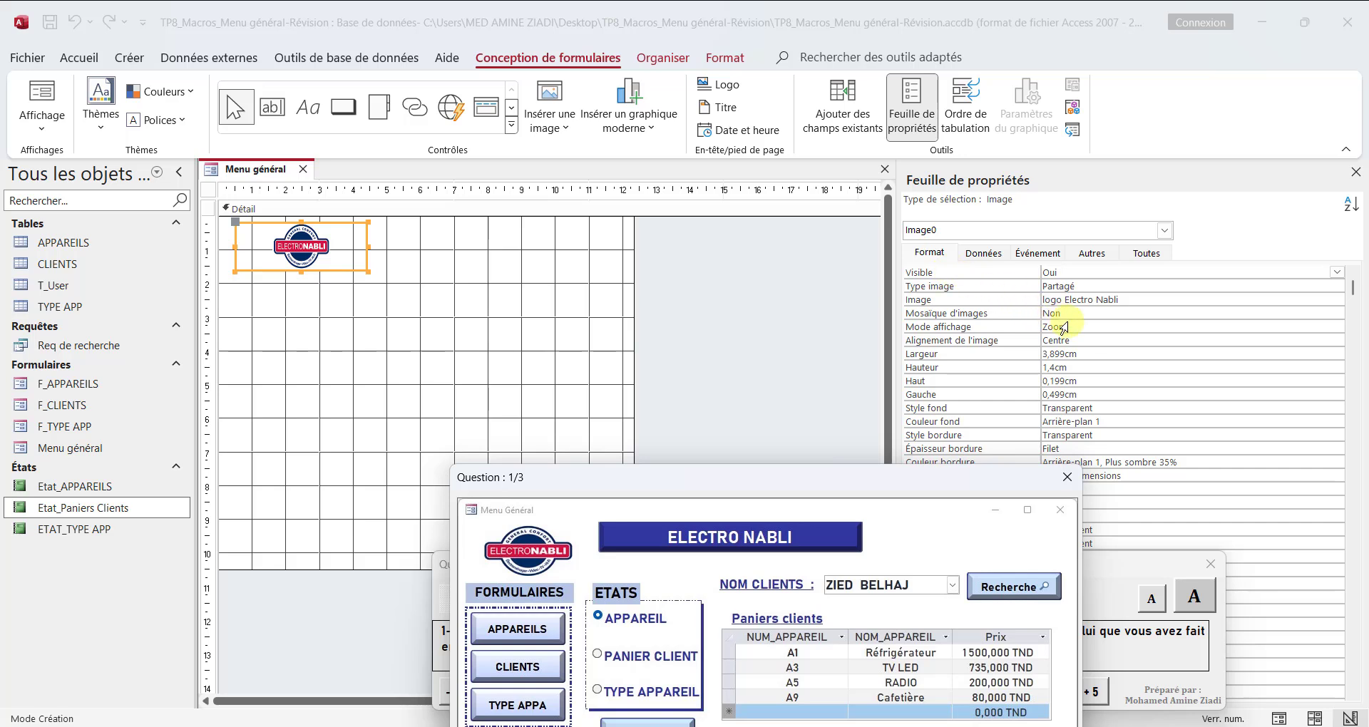
pyautogui.click(1083, 329)
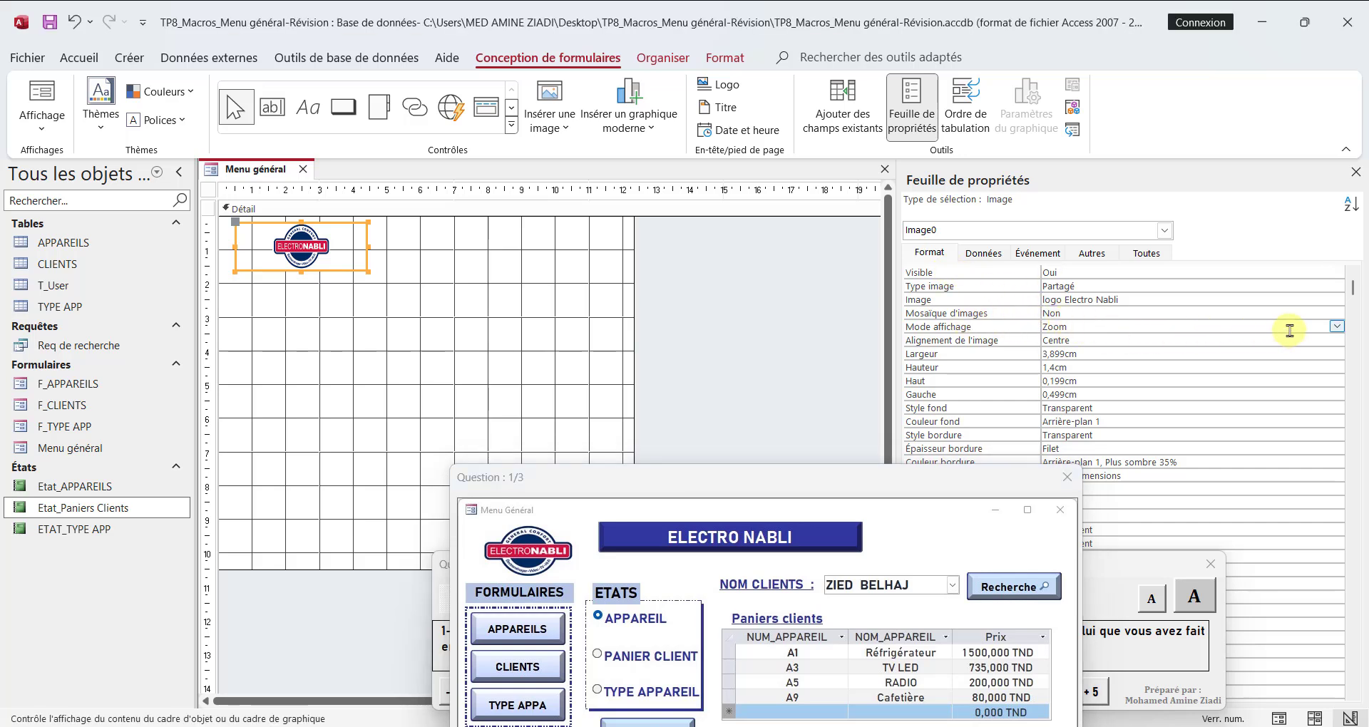
pyautogui.click(1335, 327)
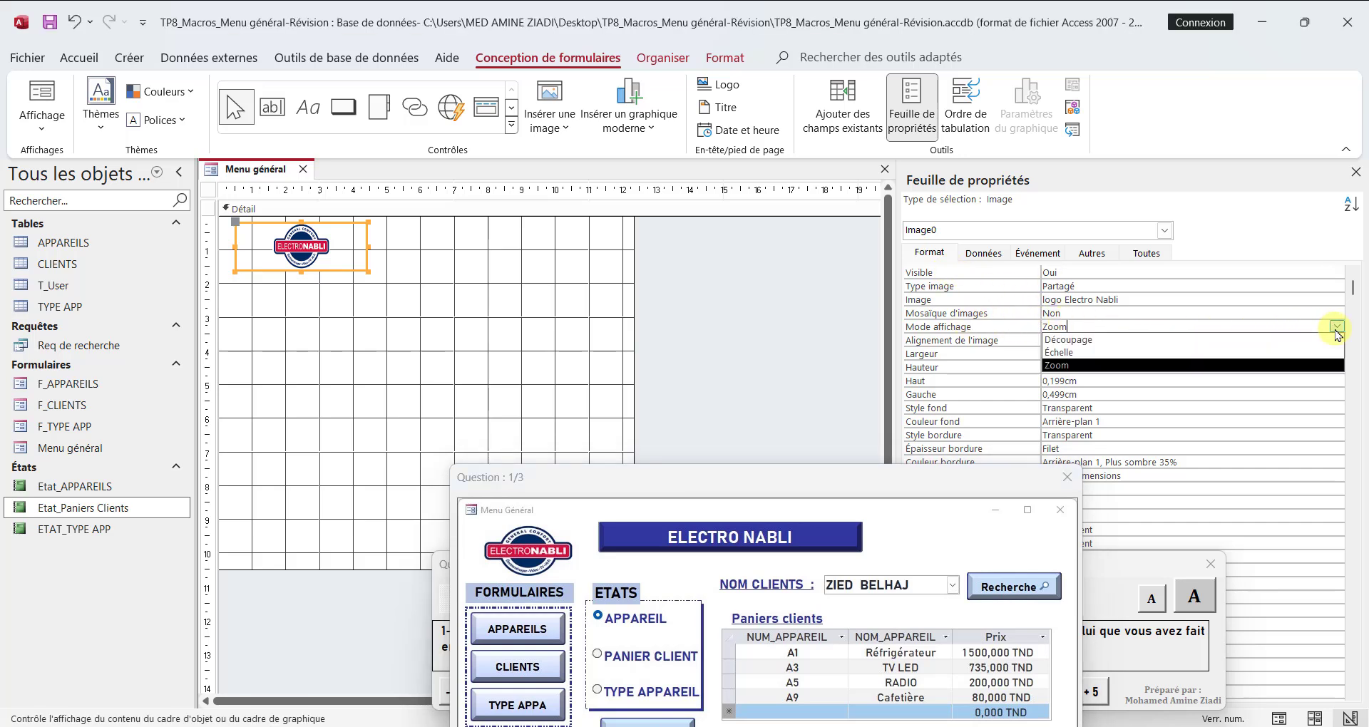
pyautogui.click(1145, 355)
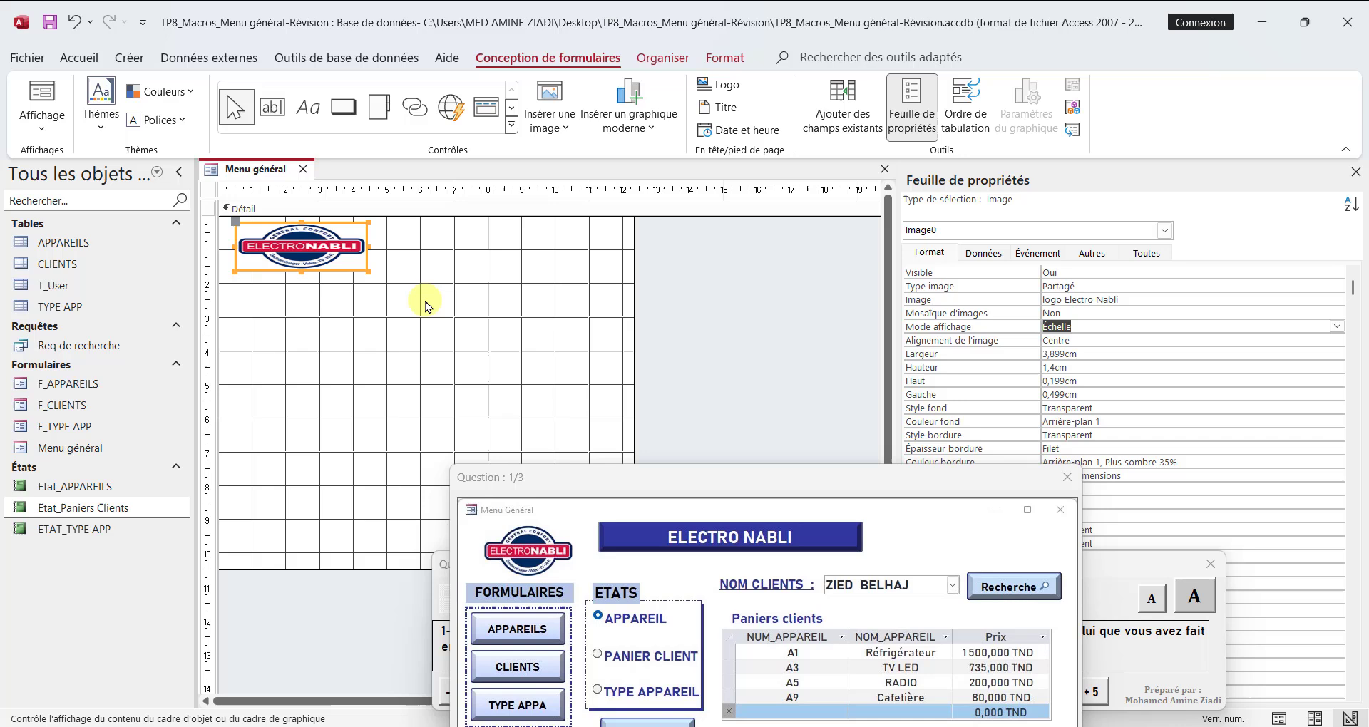
pyautogui.click(309, 275)
pyautogui.moveTo(300, 272); pyautogui.dragTo(299, 290)
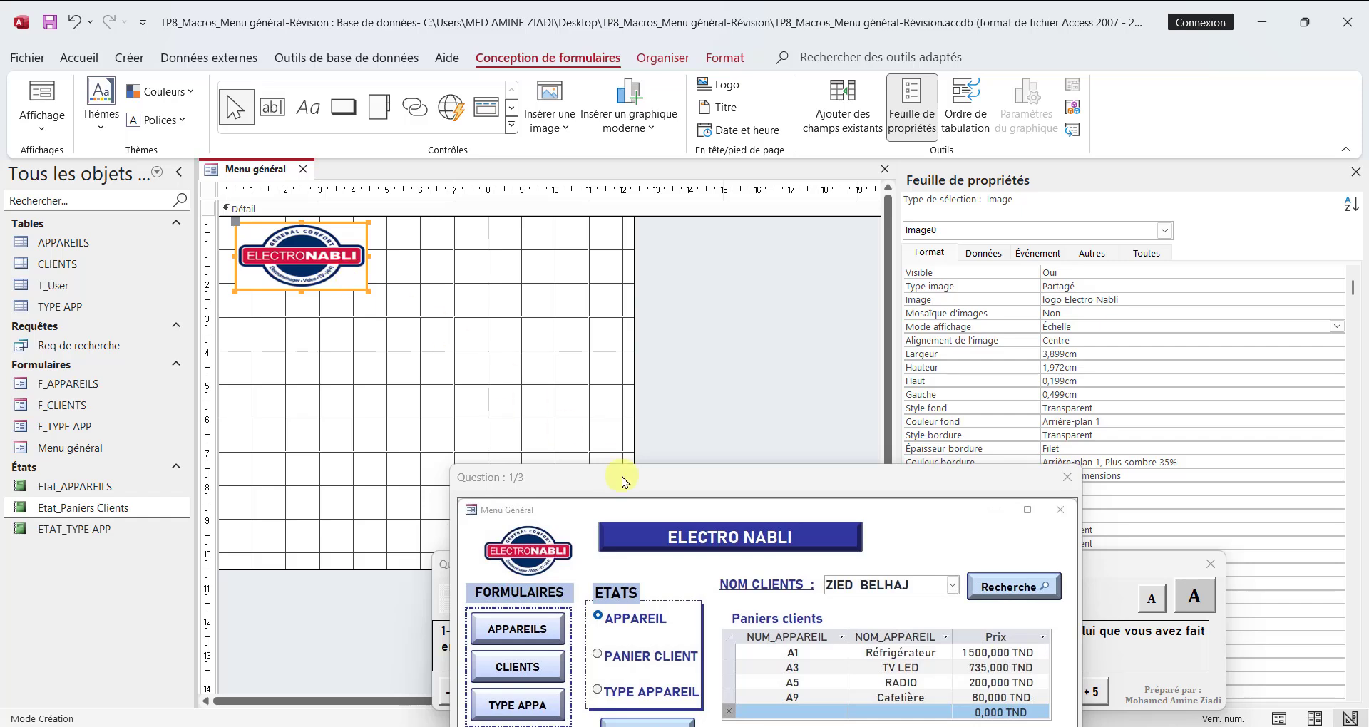
# Step: Close the property sheet and widen the form to about 20 cm
pyautogui.moveTo(697, 483); pyautogui.dragTo(695, 349)
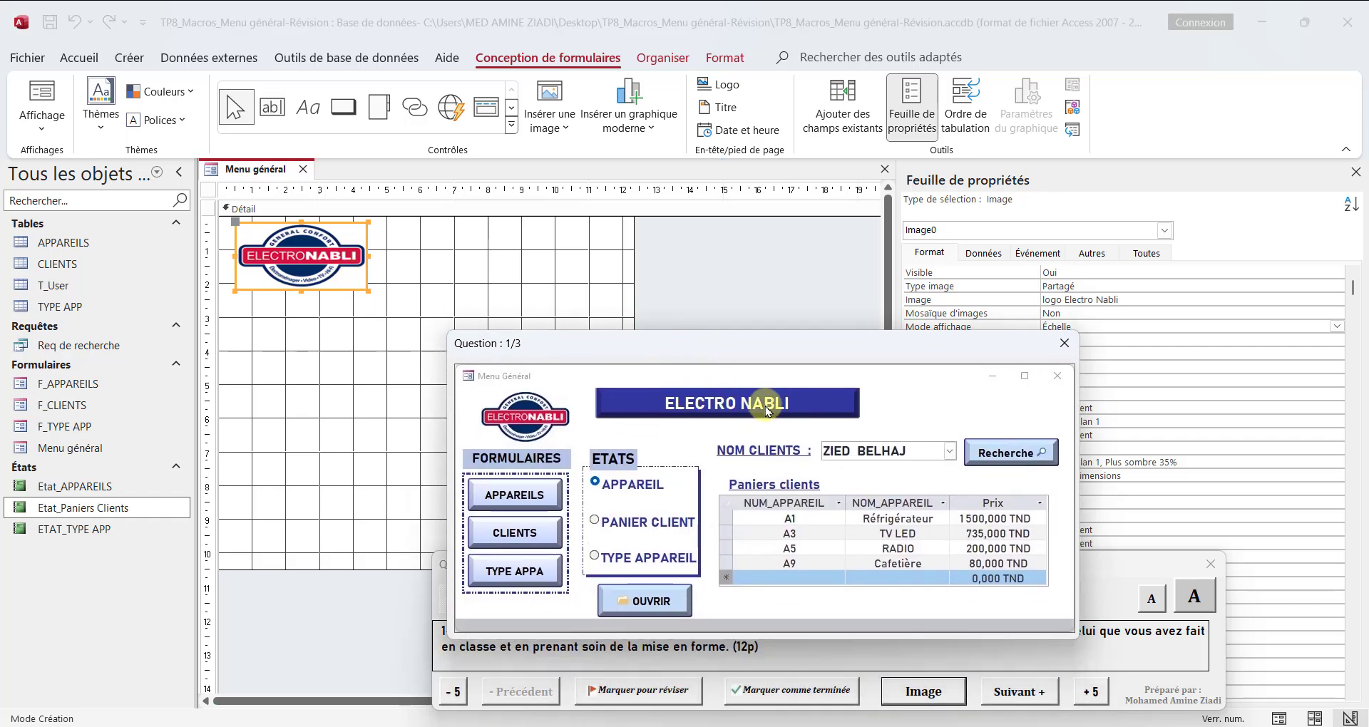
pyautogui.click(1356, 171)
pyautogui.moveTo(633, 242); pyautogui.dragTo(900, 242)
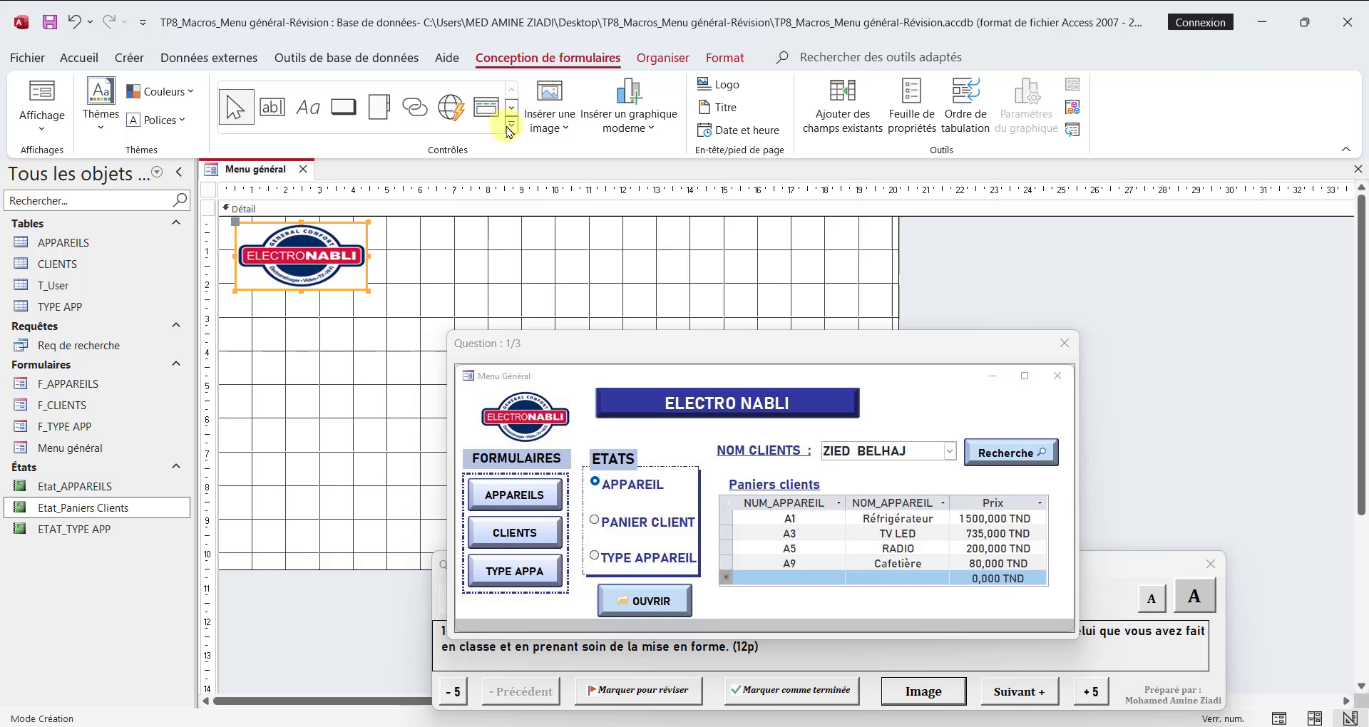
# Step: Add a label about 7 cm wide beside the logo, along the form's top edge, reading "Menu Électro Nabli"
pyautogui.click(511, 128)
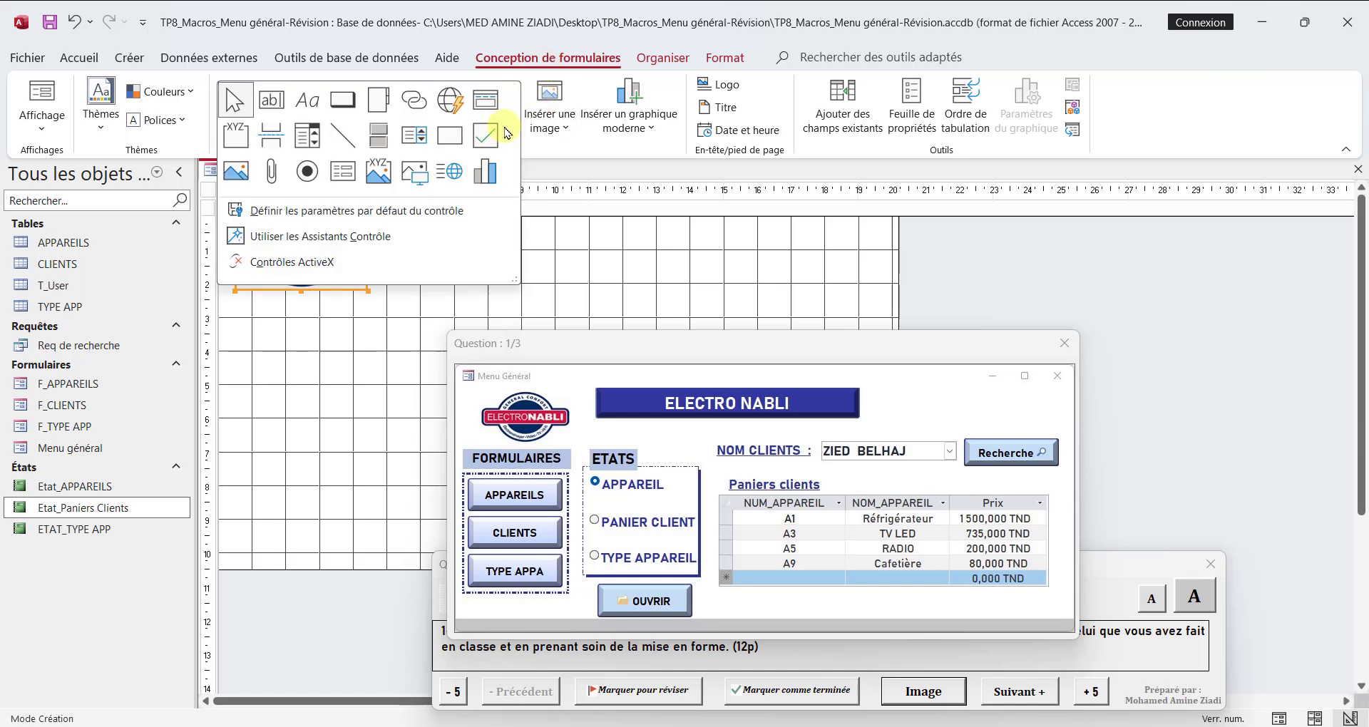
pyautogui.click(309, 112)
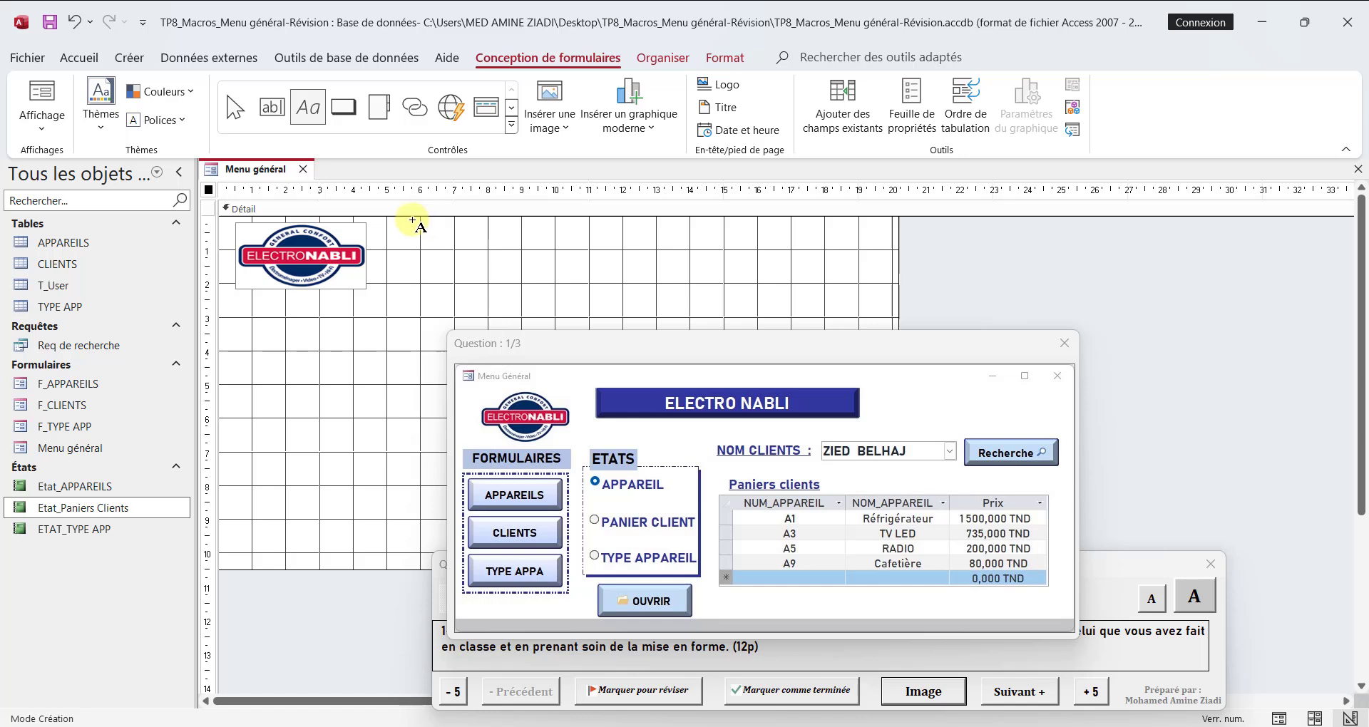
pyautogui.moveTo(403, 220); pyautogui.dragTo(648, 255)
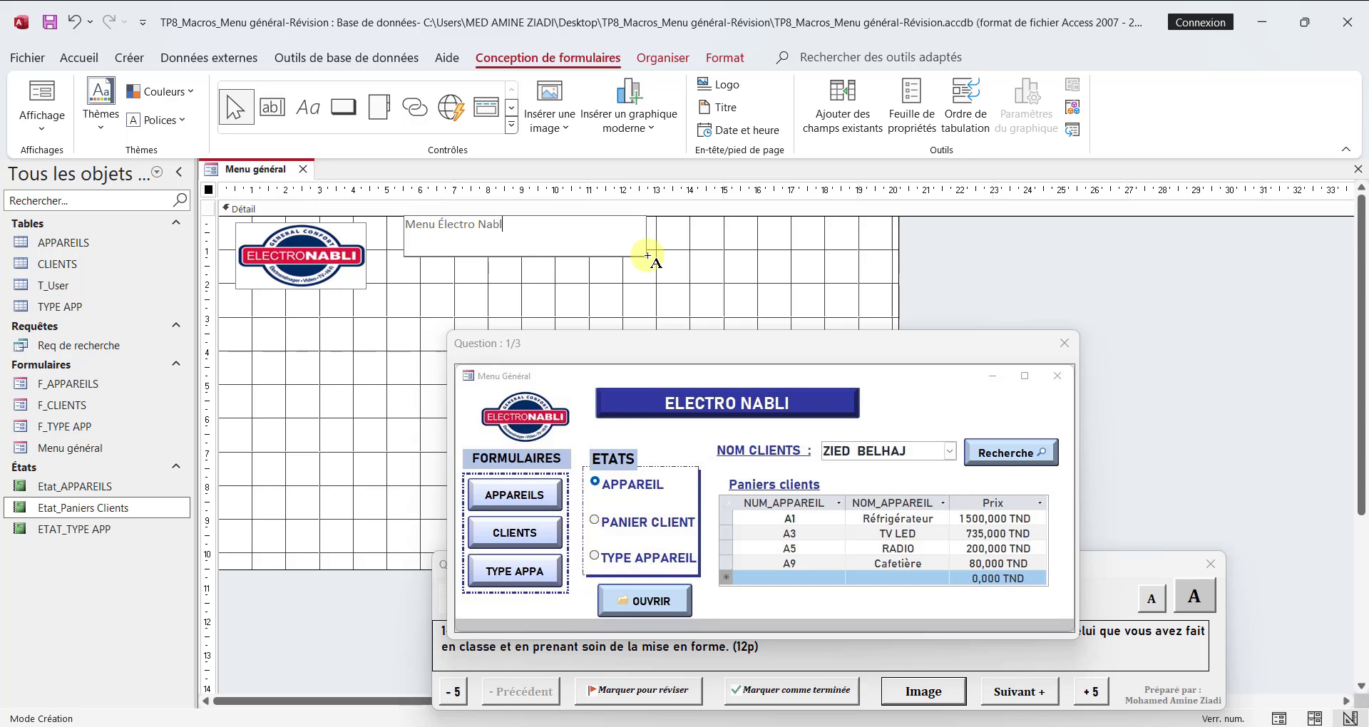
pyautogui.press('Return')
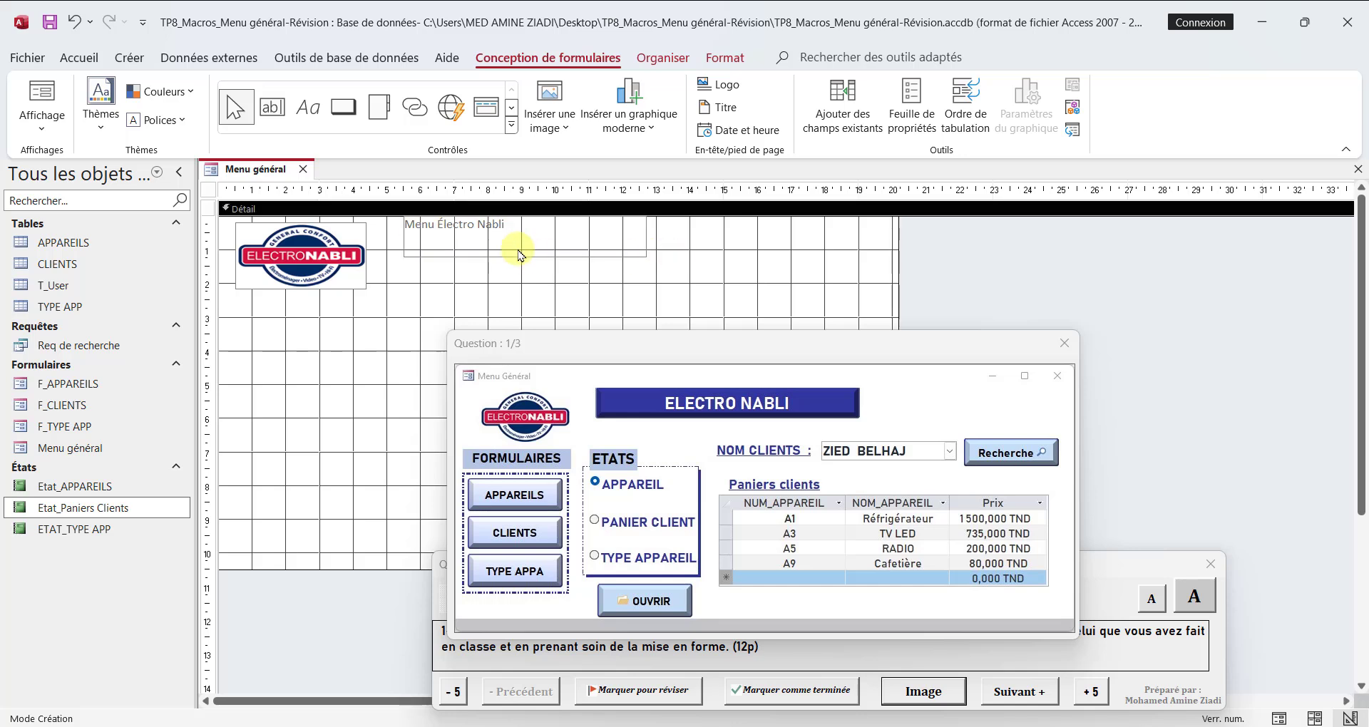
# Step: Set the title label's font to Cambria, size 20
pyautogui.click(725, 57)
pyautogui.click(275, 88)
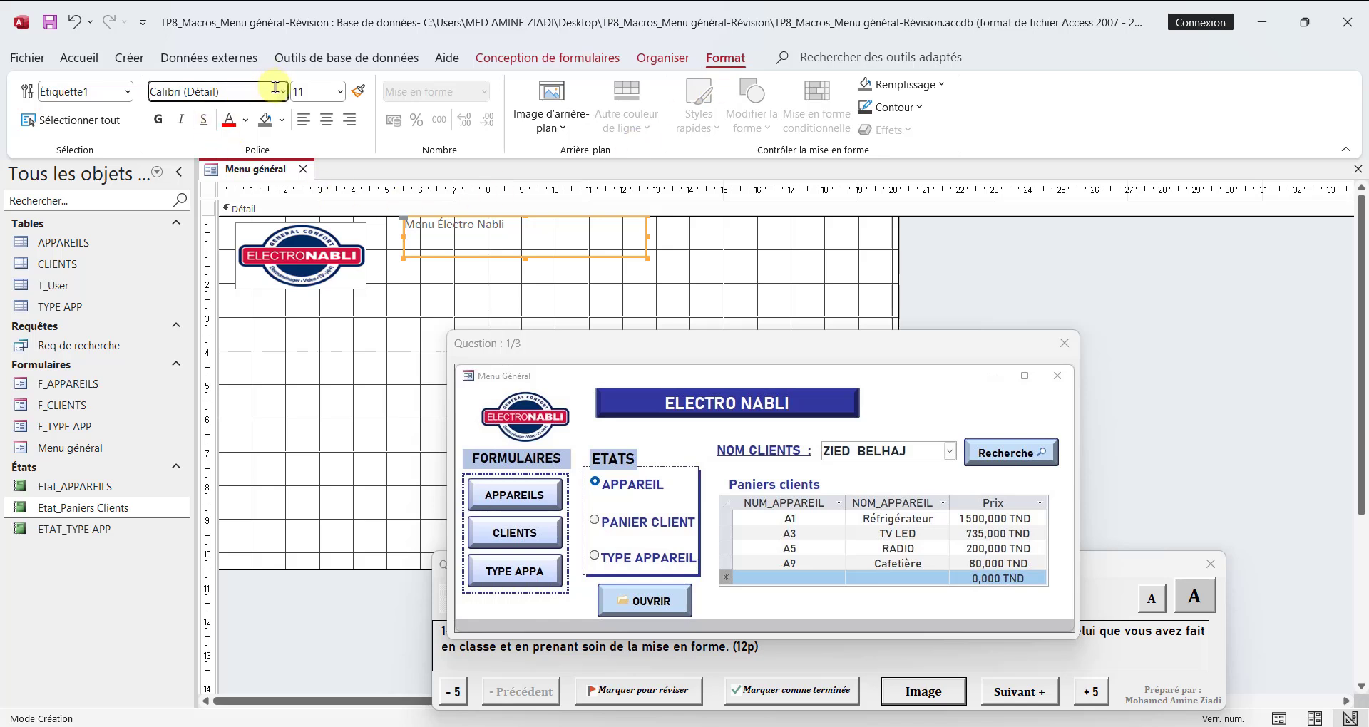
pyautogui.write('C')
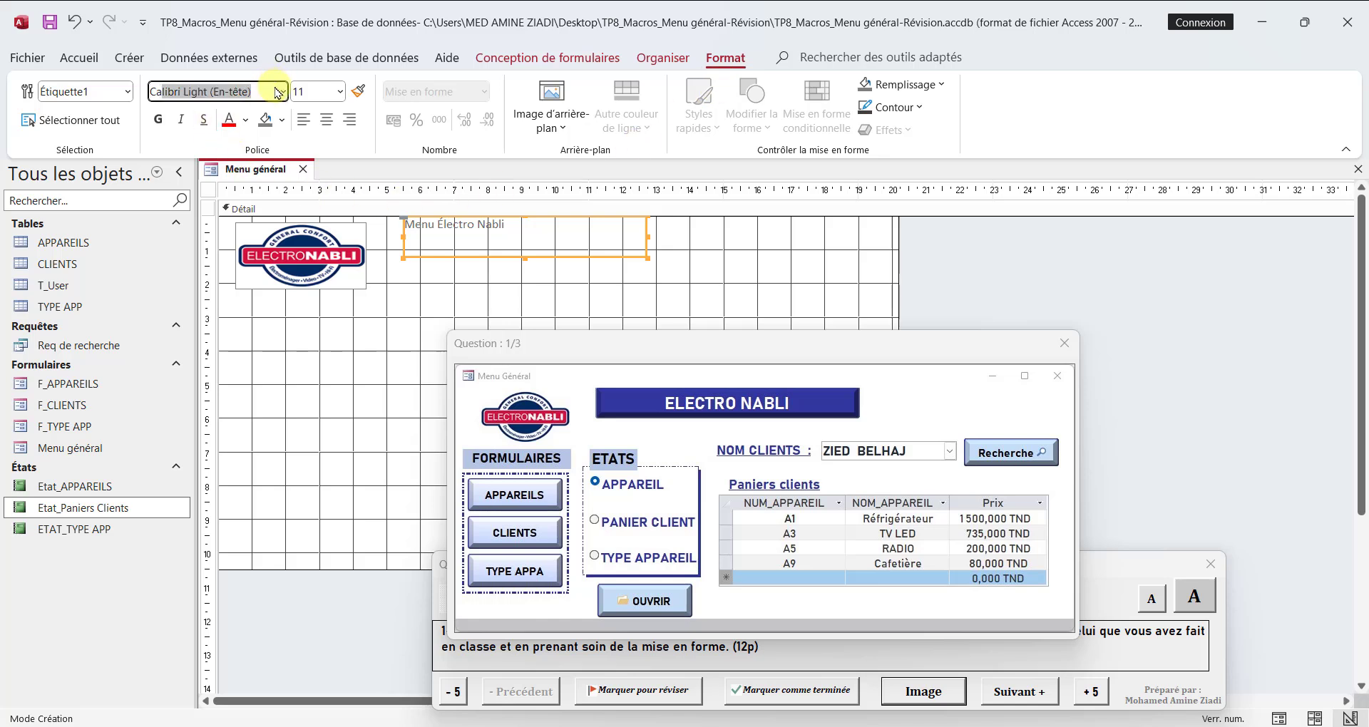
pyautogui.write('ambria')
pyautogui.press('Return')
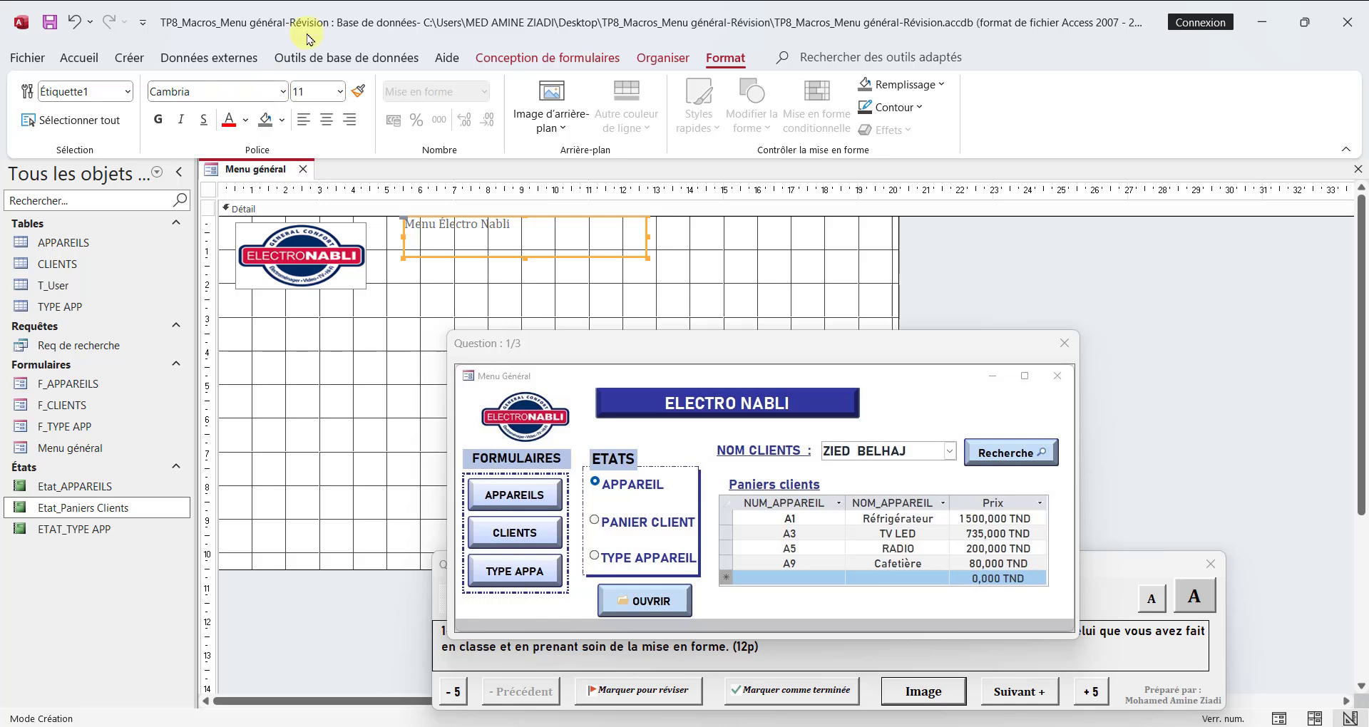
pyautogui.click(343, 92)
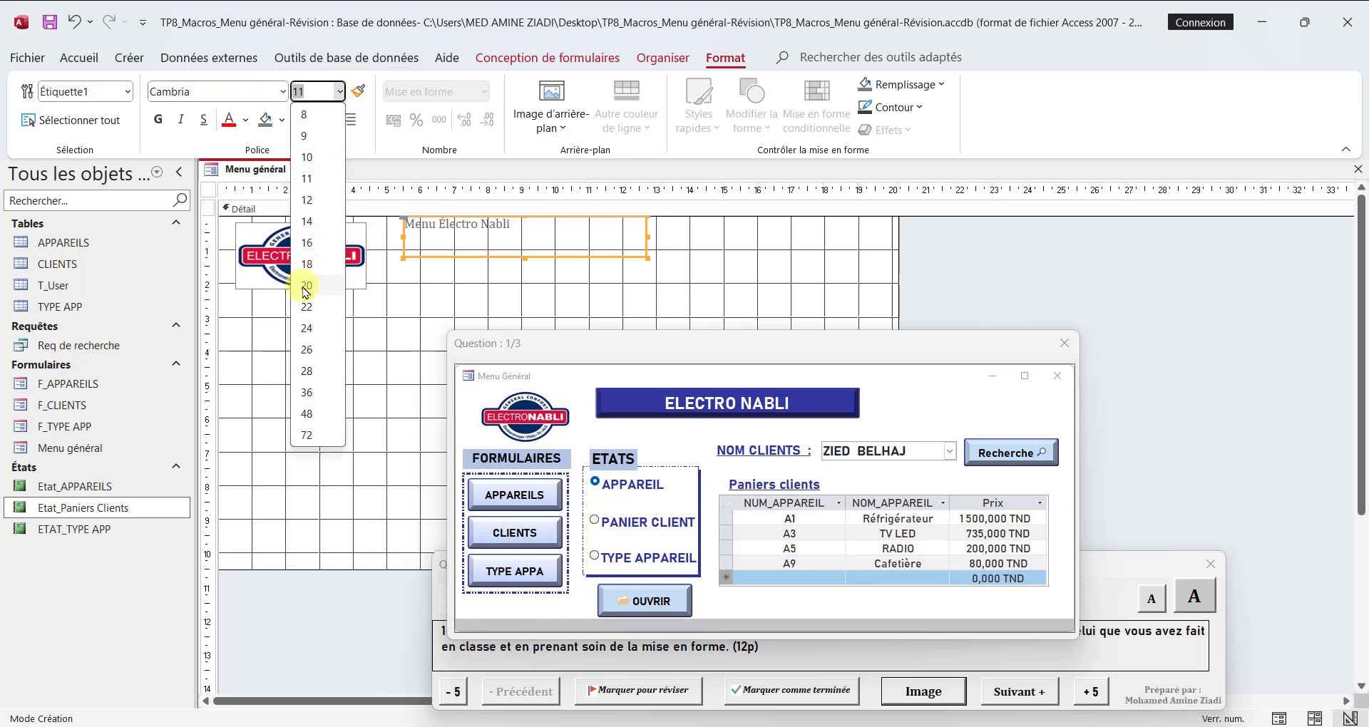
pyautogui.click(335, 288)
# Step: Make the title label's text bold, centred and underlined
pyautogui.click(158, 119)
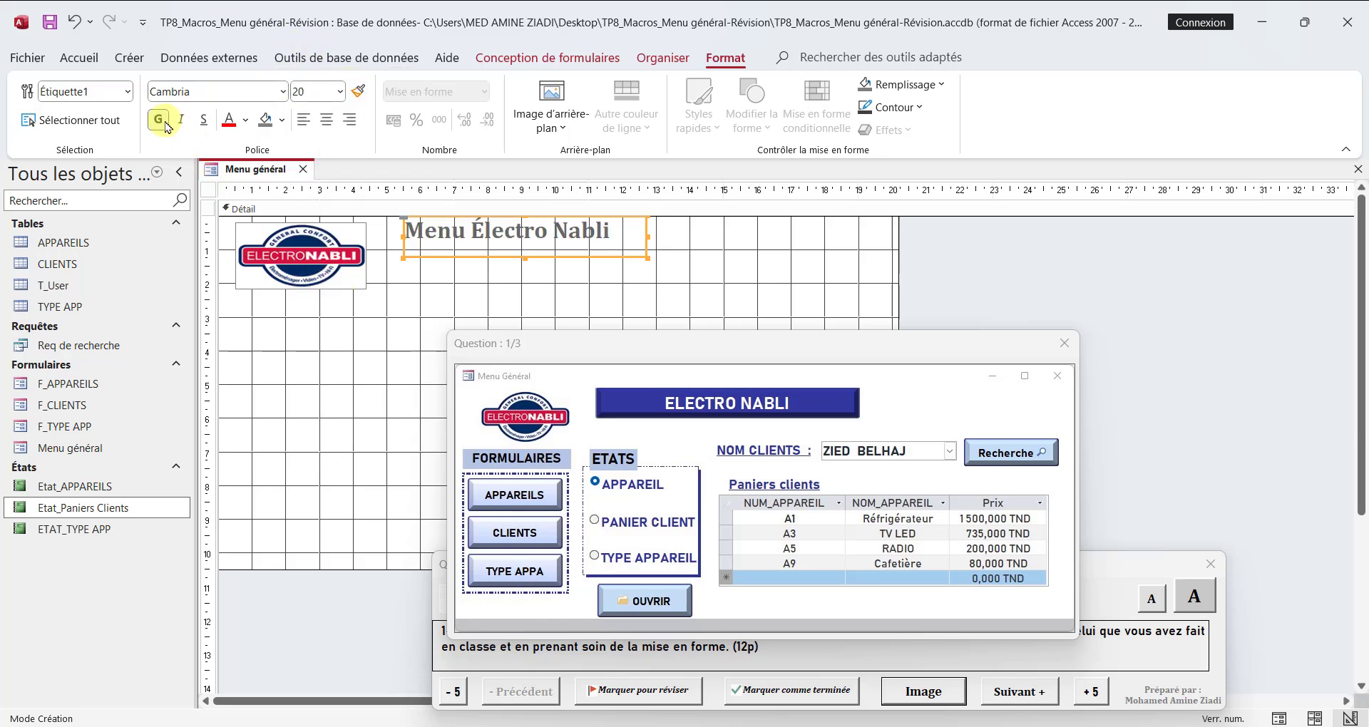
pyautogui.click(327, 121)
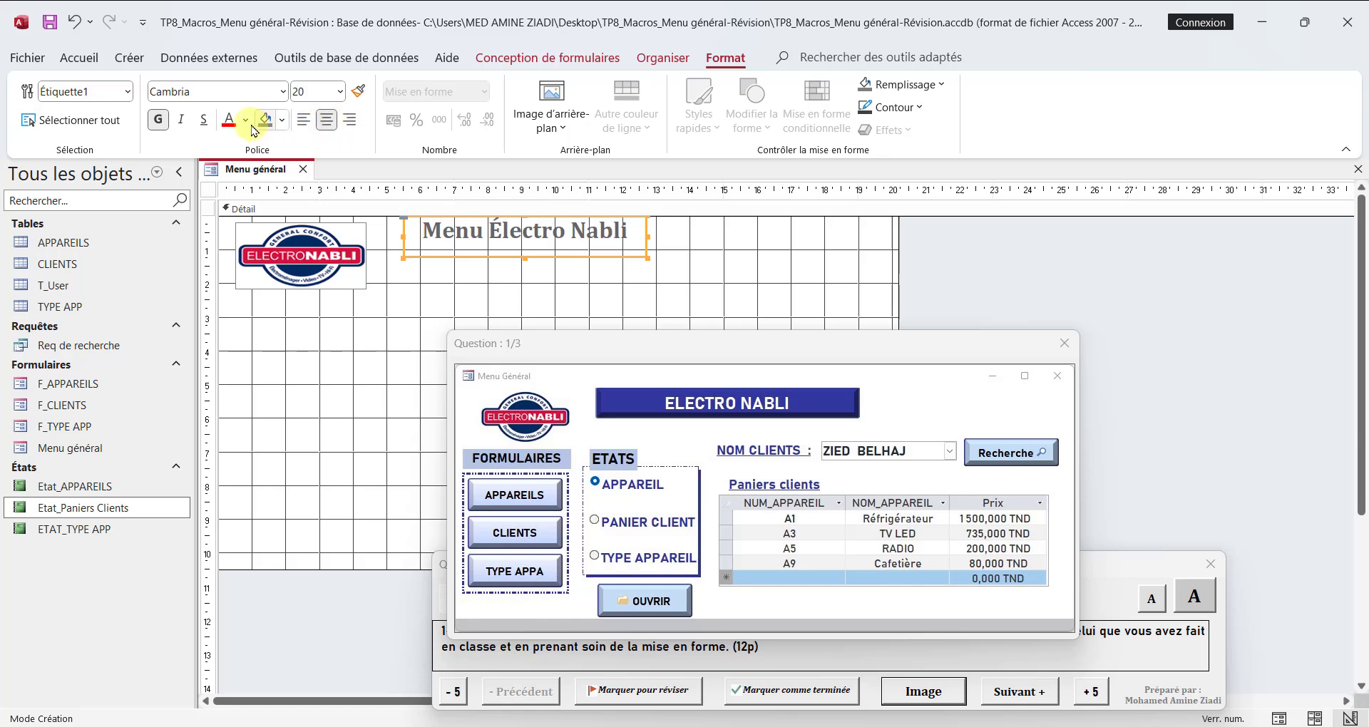
pyautogui.click(204, 119)
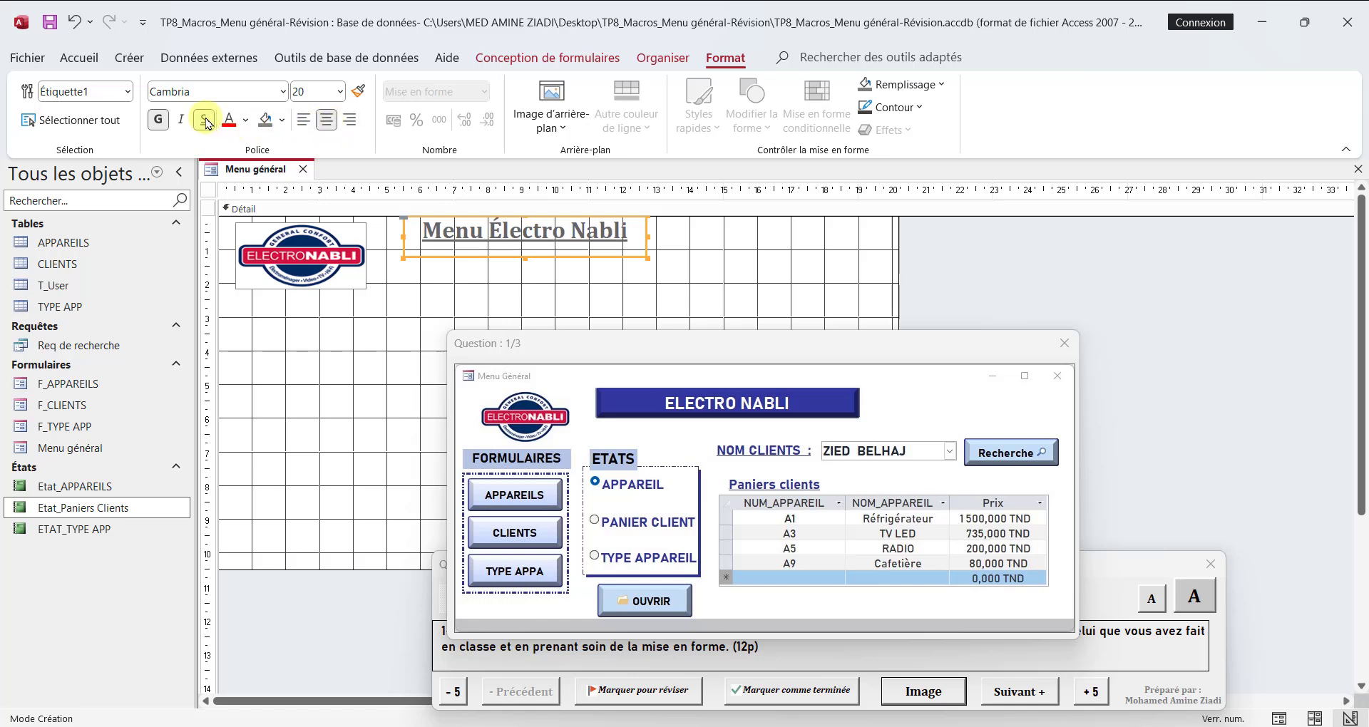
# Step: Give the title label white text on a dark blue background fill
pyautogui.click(245, 121)
pyautogui.click(332, 389)
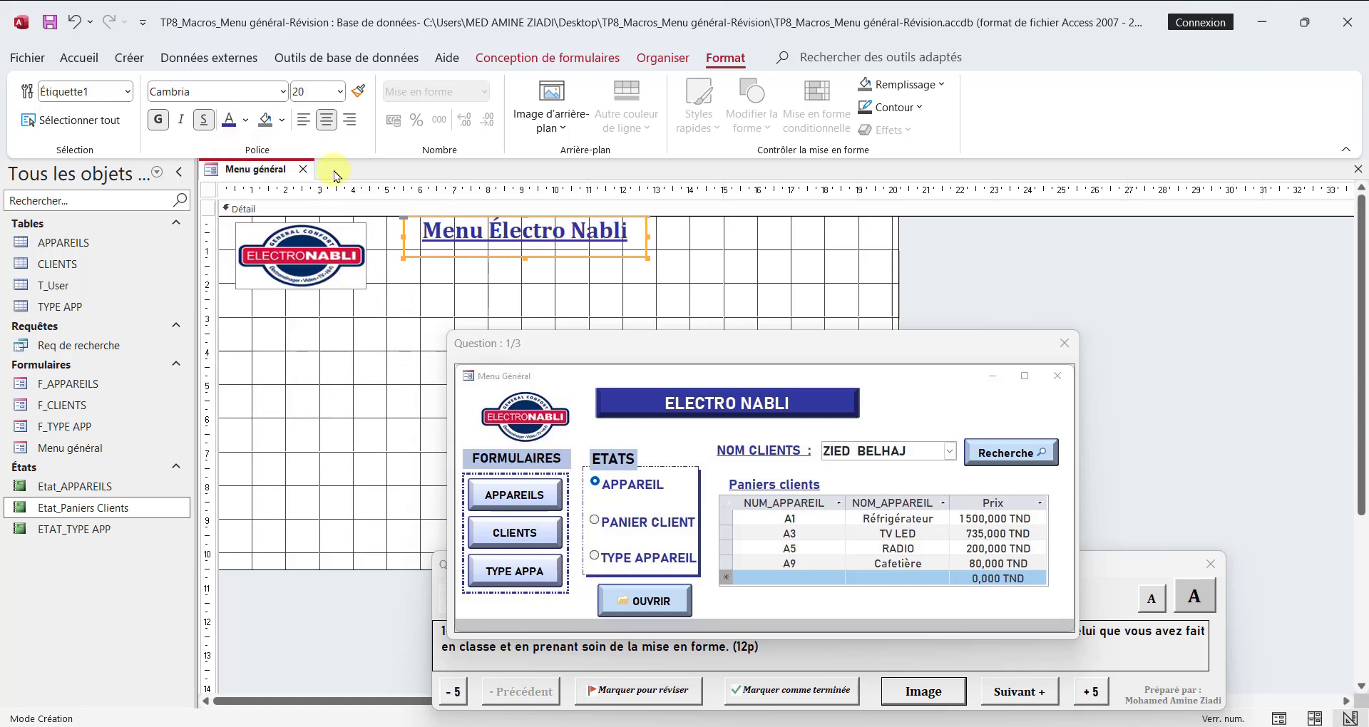
pyautogui.click(245, 120)
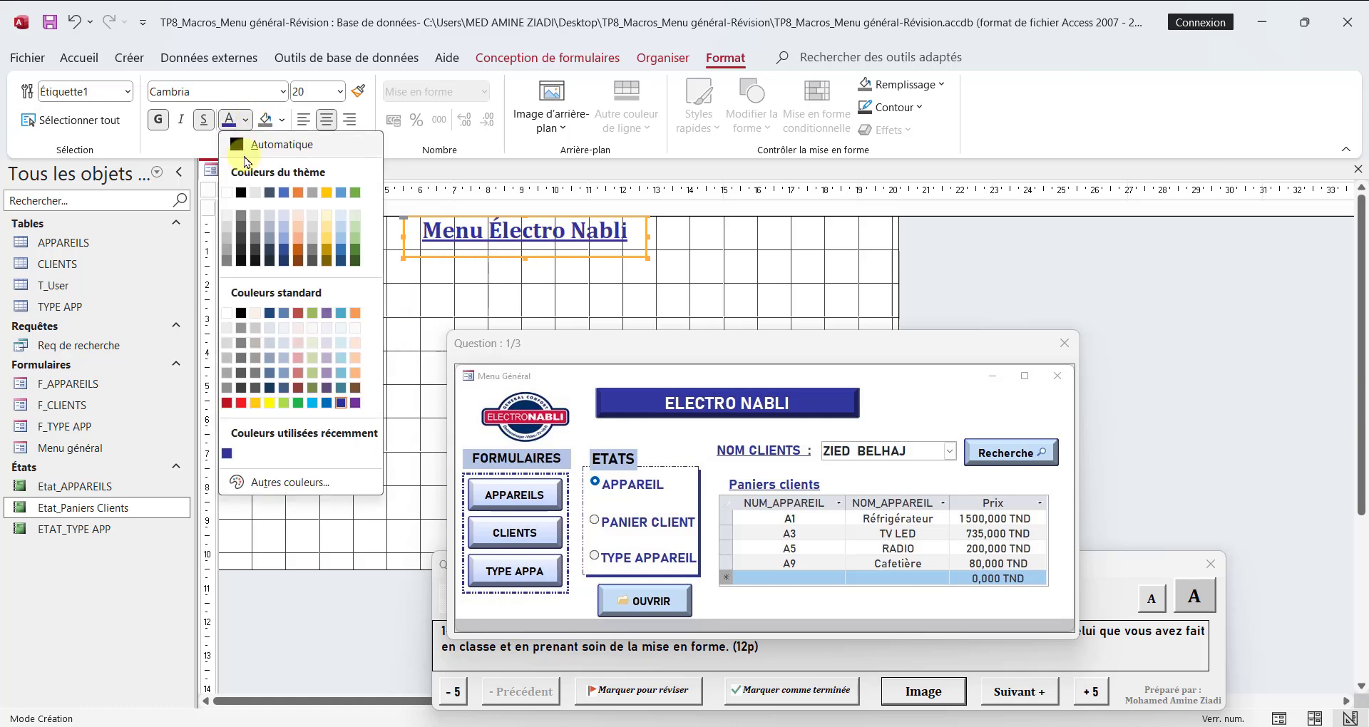
pyautogui.click(232, 191)
pyautogui.click(282, 120)
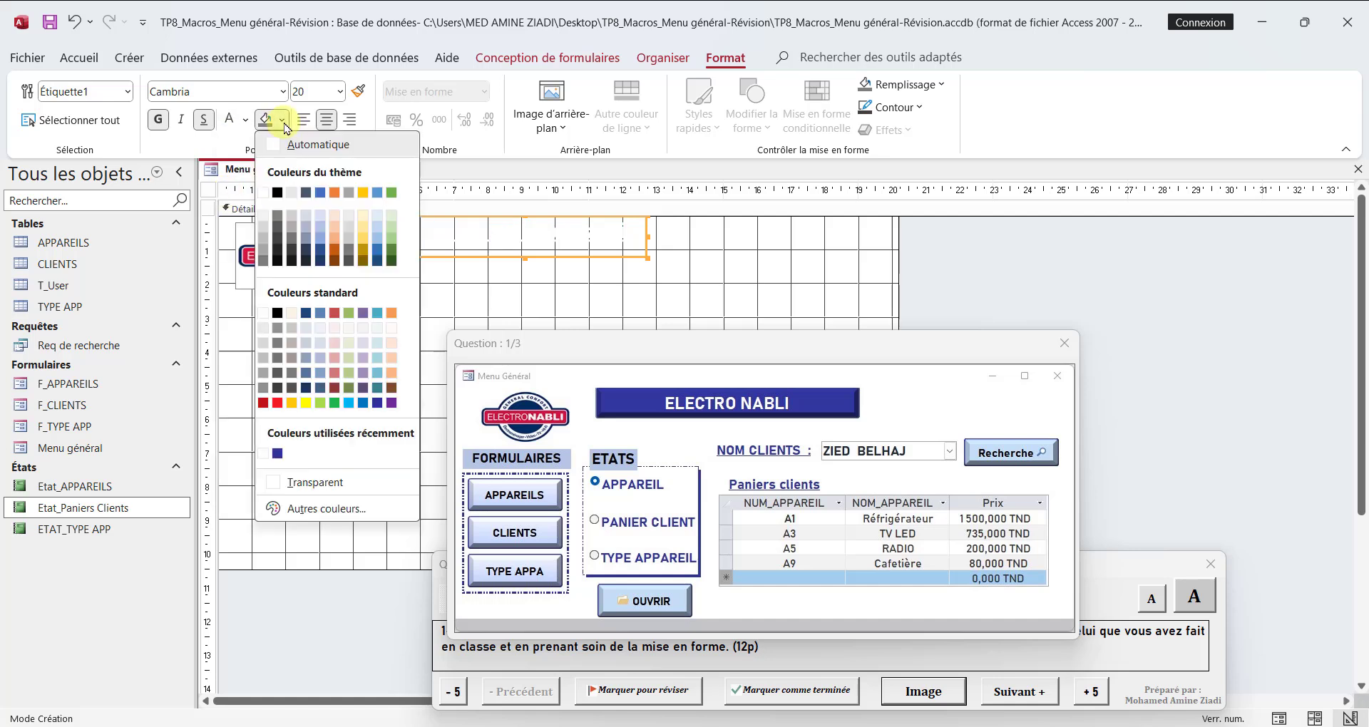
pyautogui.click(377, 403)
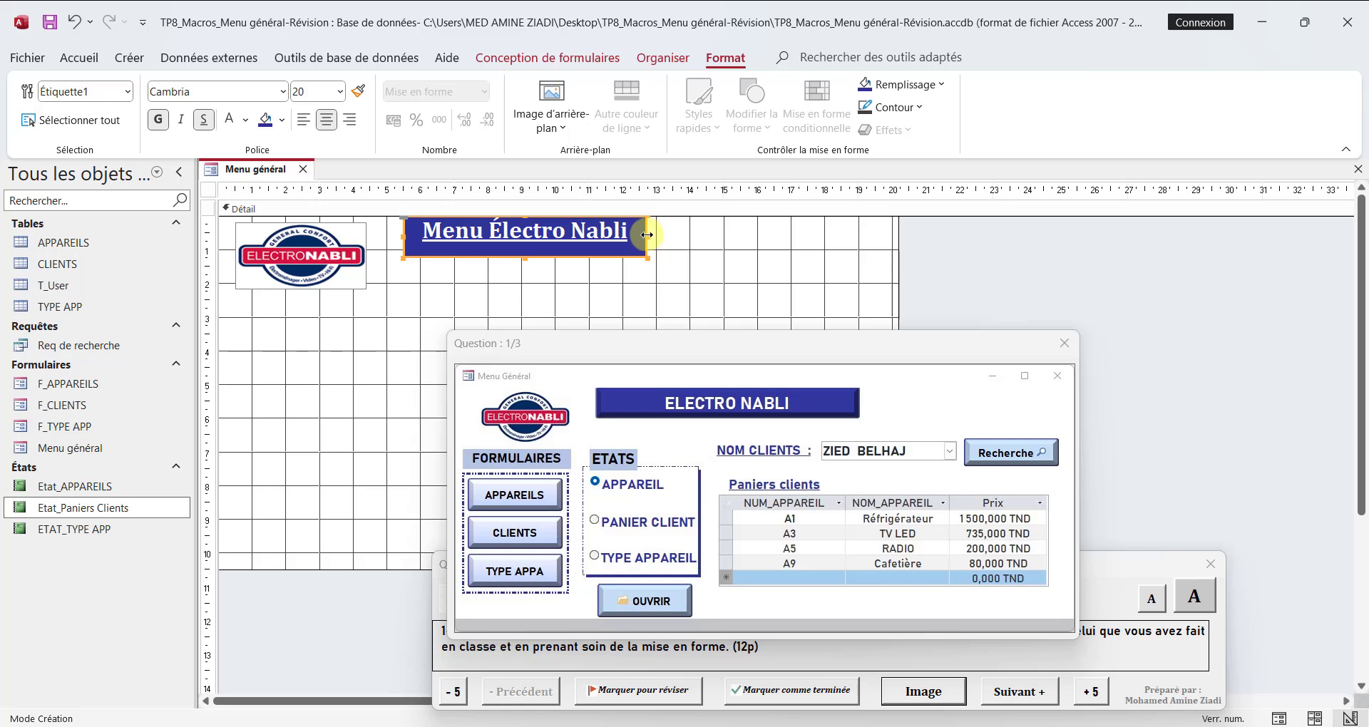
# Step: Enlarge the title label to about 7.7 cm wide and 1.3 cm high, and check the form briefly in Form view
pyautogui.moveTo(647, 235)
pyautogui.mouseDown()
pyautogui.moveTo(676, 230)
pyautogui.moveTo(663, 235)
pyautogui.mouseUp()
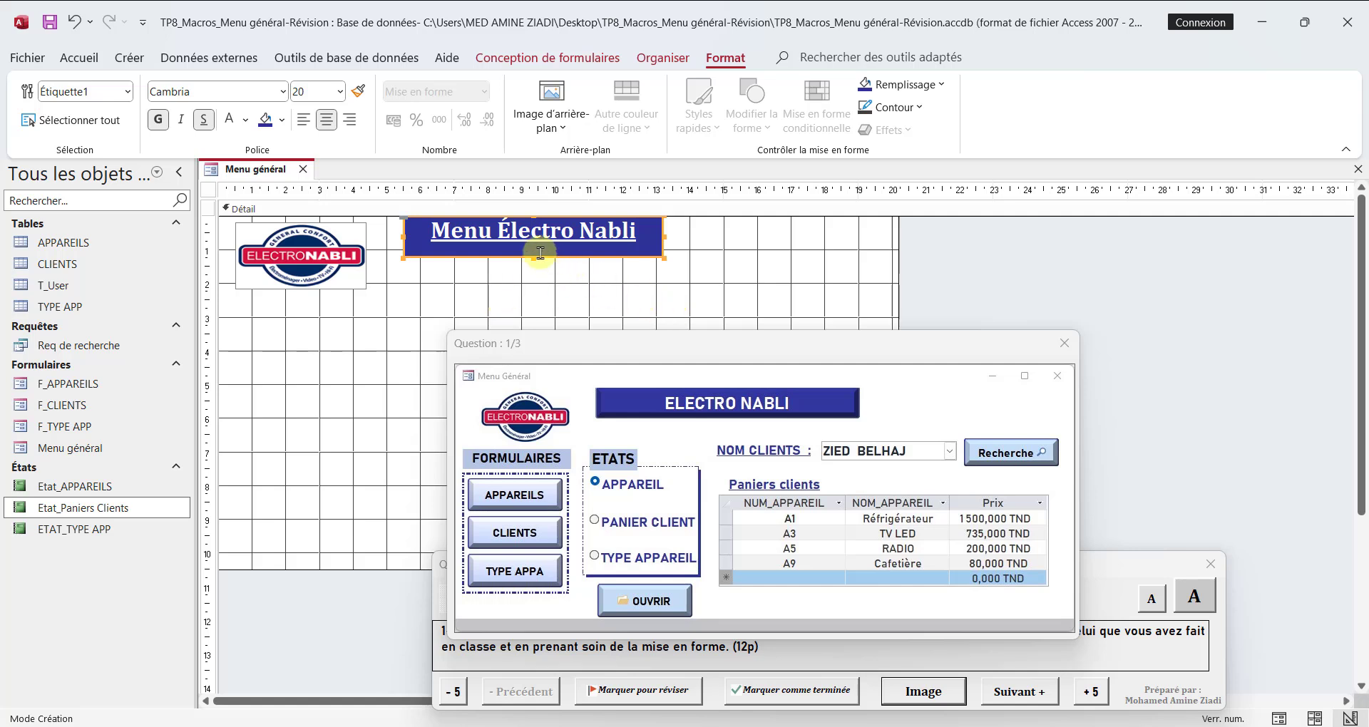
pyautogui.moveTo(534, 256); pyautogui.dragTo(534, 261)
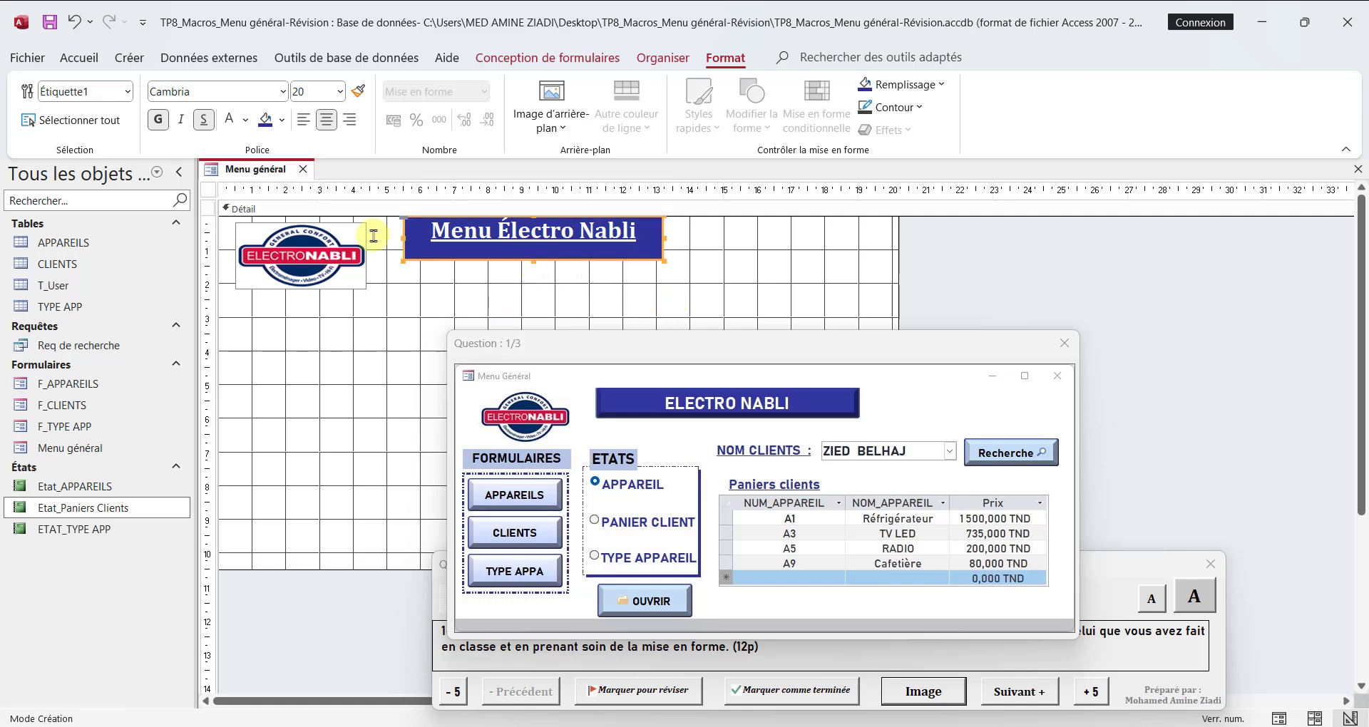
pyautogui.rightClick(218, 170)
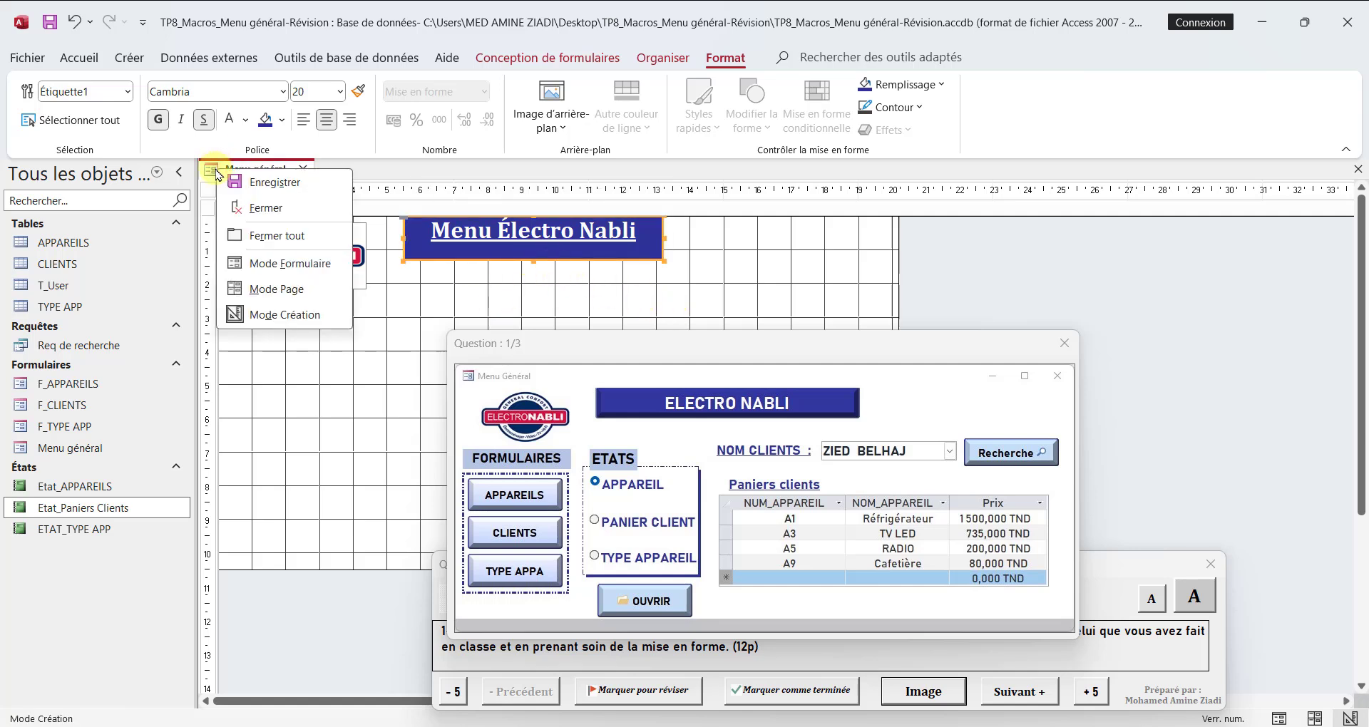
pyautogui.click(302, 265)
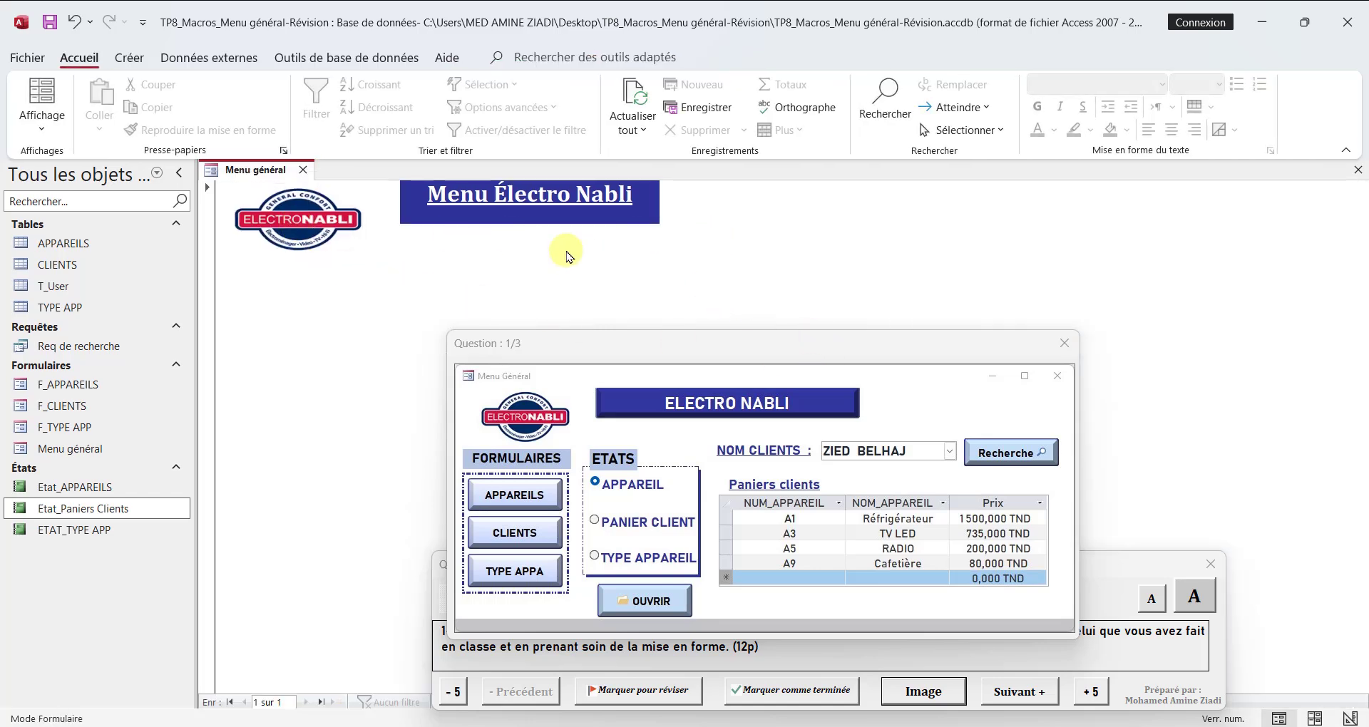
pyautogui.rightClick(254, 166)
pyautogui.click(306, 306)
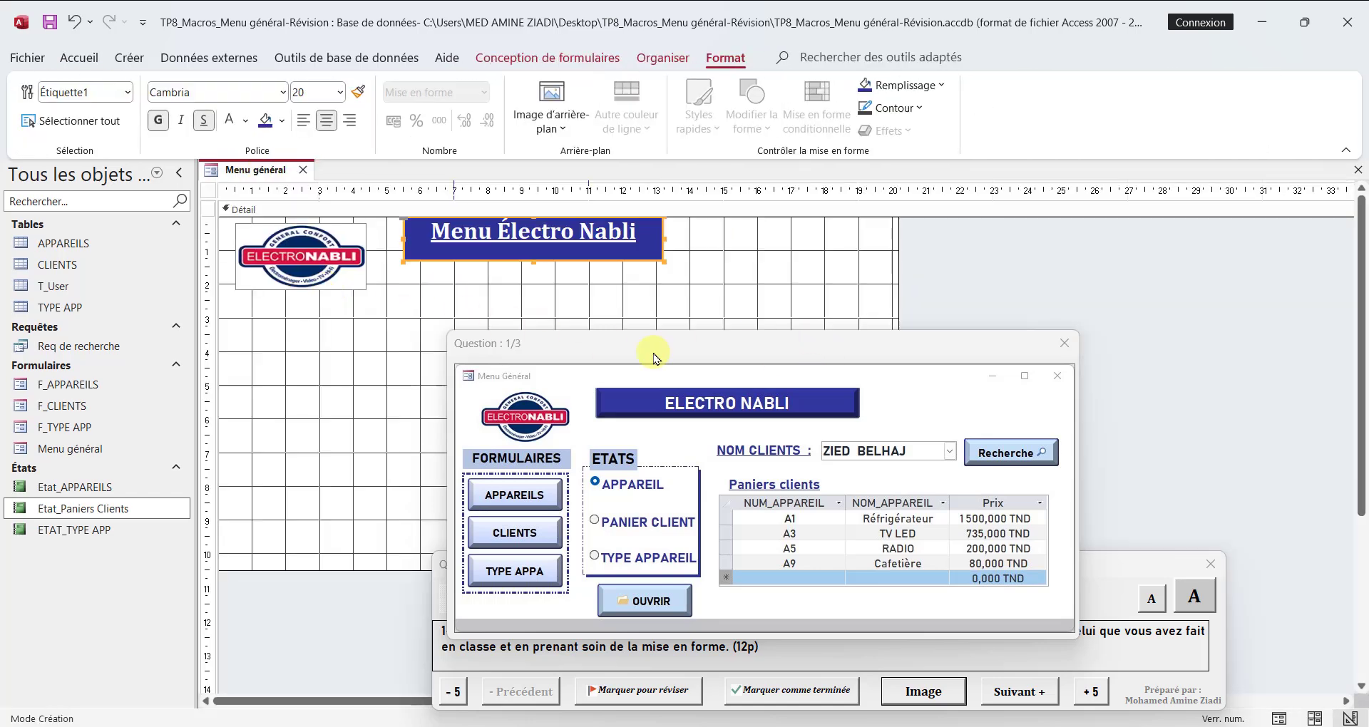
# Step: Move the exercise image window clear of the form's logo and title area, and deselect the title label
pyautogui.moveTo(812, 350); pyautogui.dragTo(1012, 288)
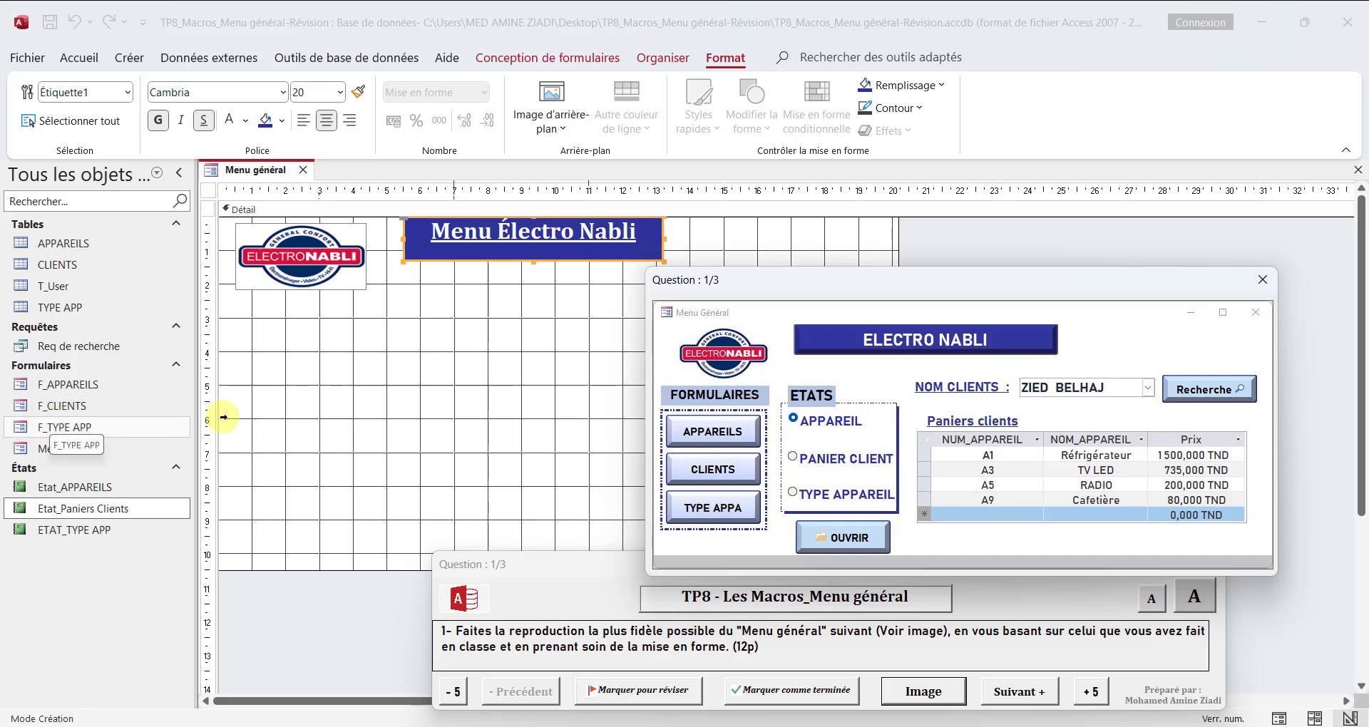
pyautogui.moveTo(755, 290); pyautogui.dragTo(812, 281)
pyautogui.click(927, 241)
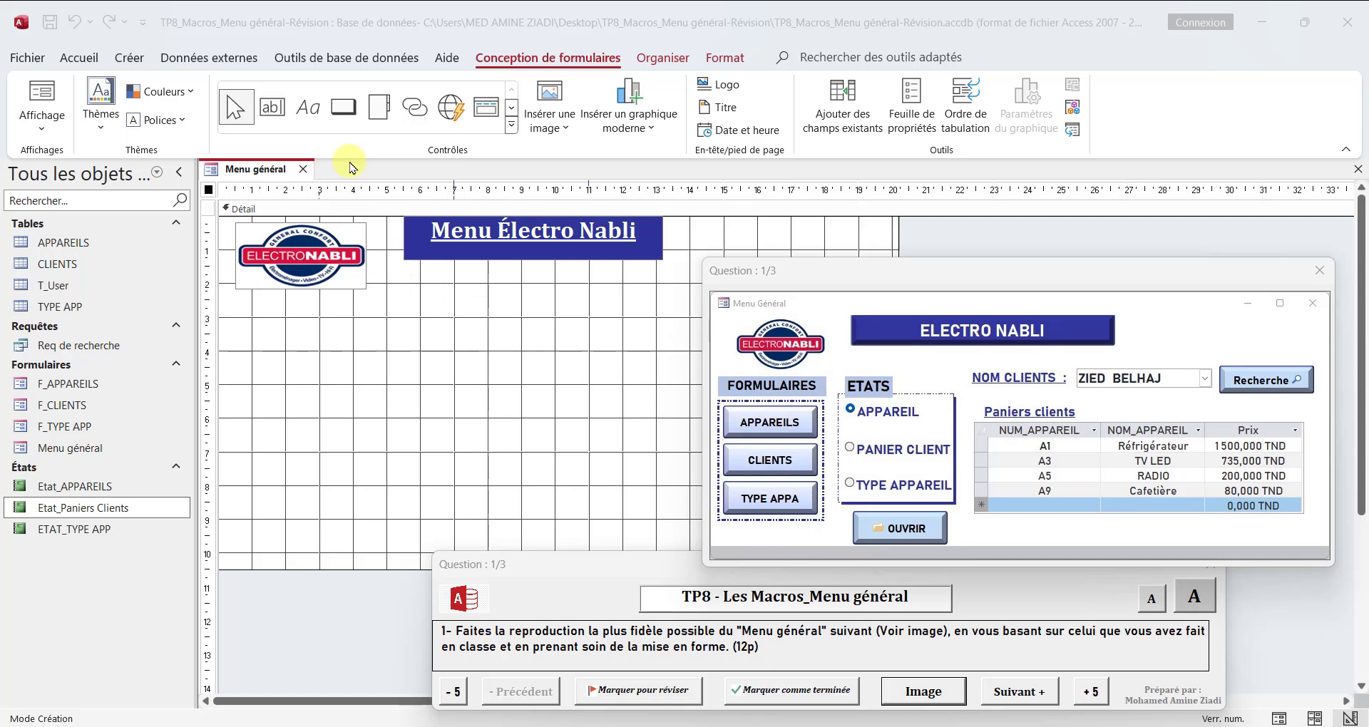
# Step: Draw a command button about 5 cm by 1 cm below the logo that opens the form F_APPAREILS with all records
pyautogui.click(345, 115)
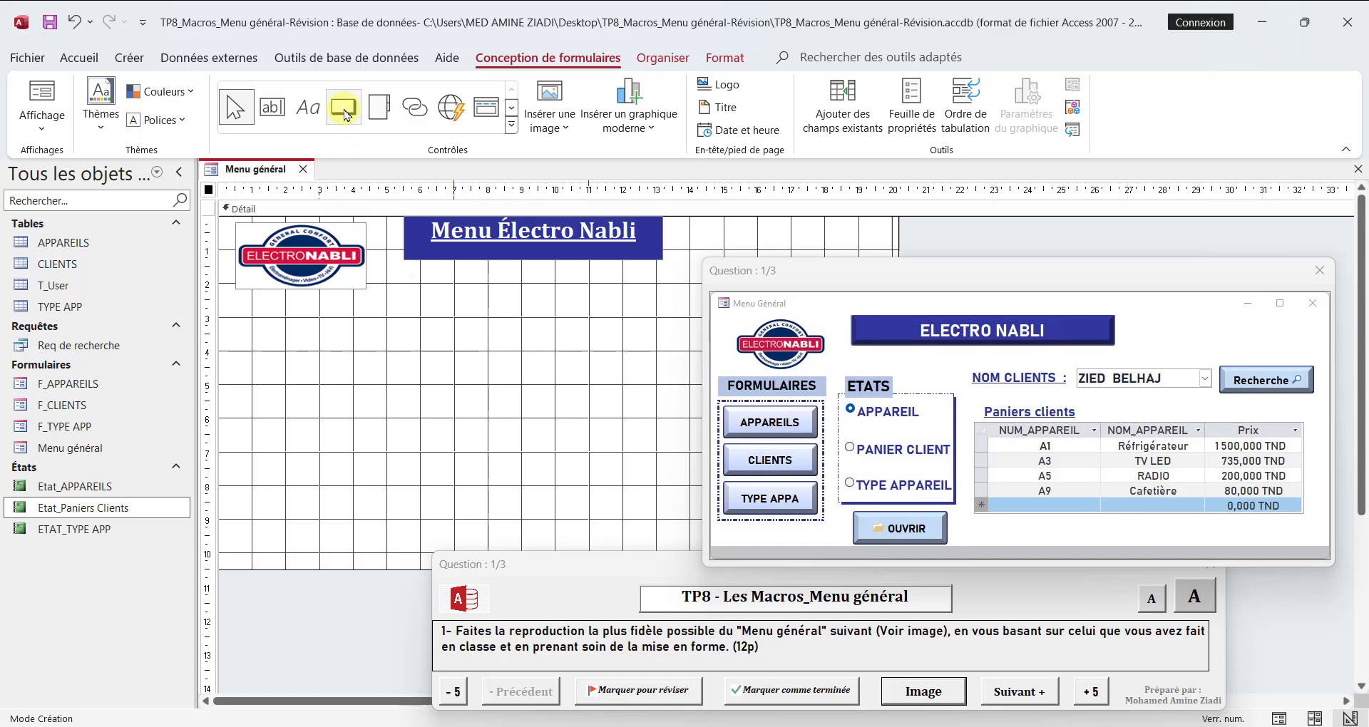
pyautogui.click(343, 115)
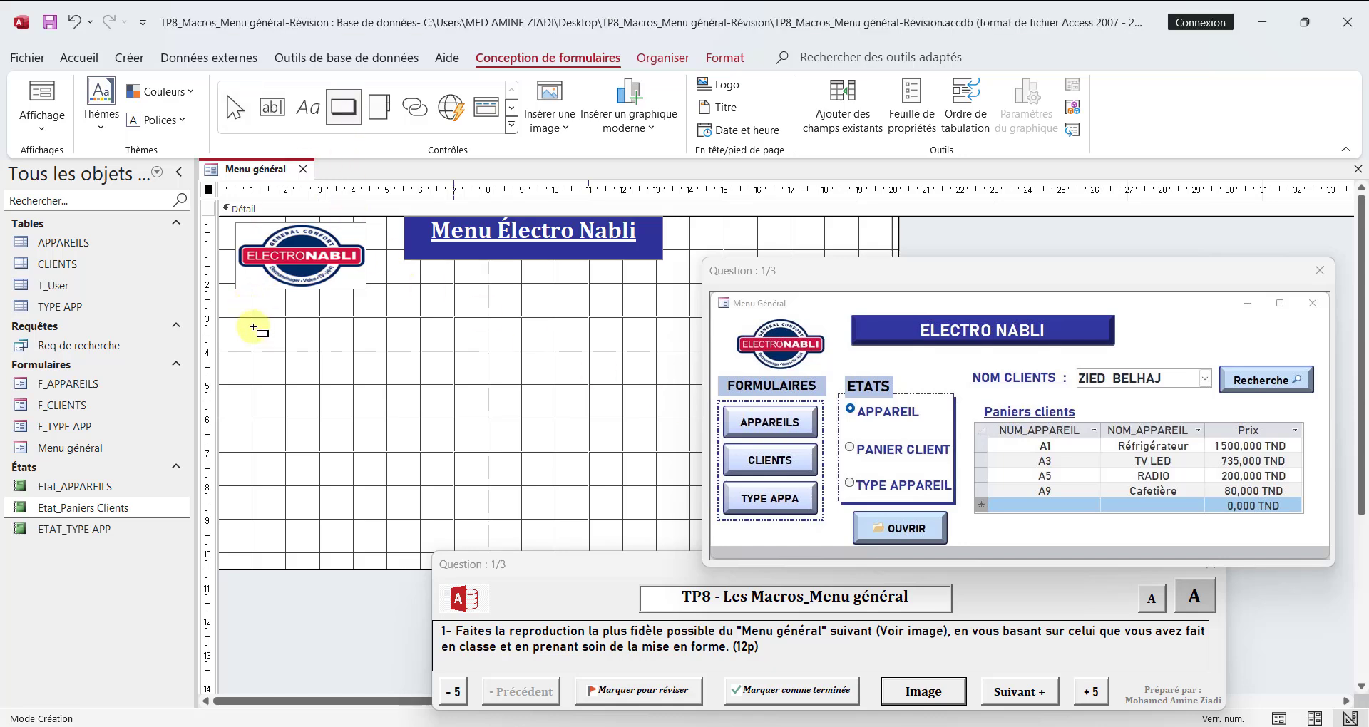
pyautogui.moveTo(252, 317); pyautogui.dragTo(422, 352)
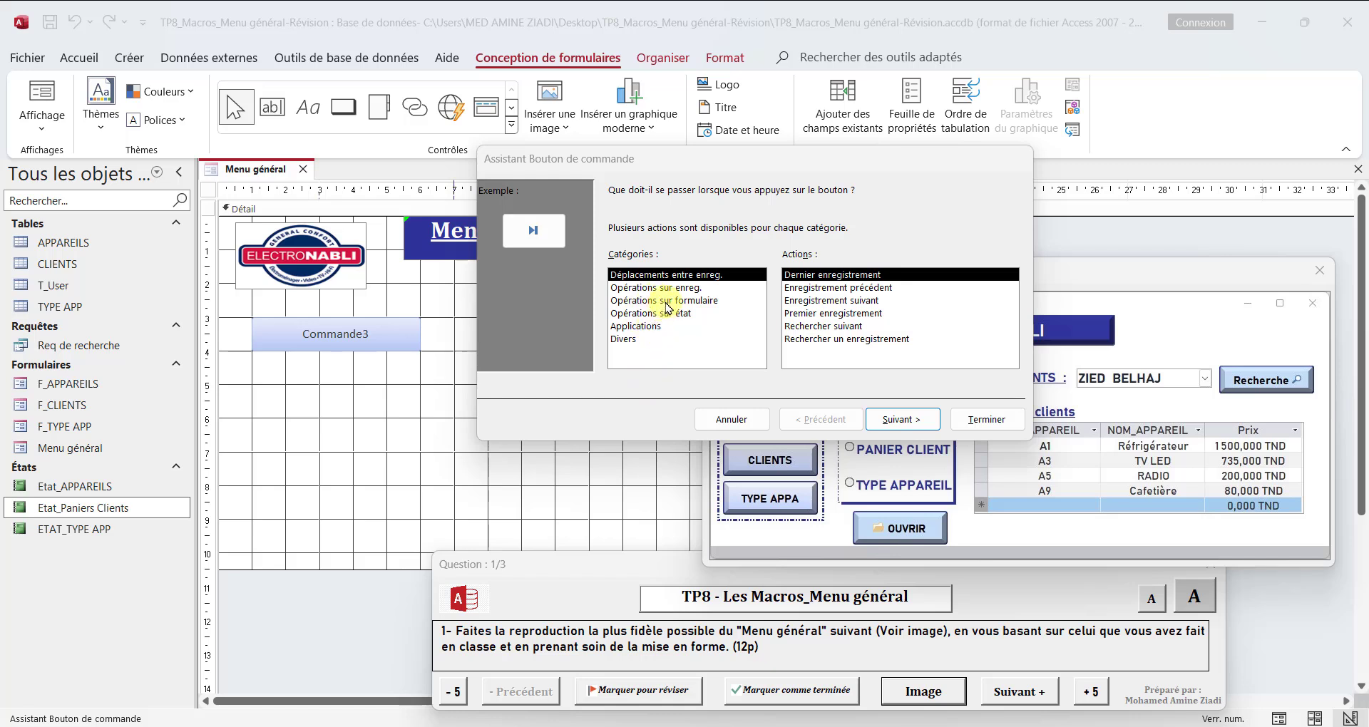
pyautogui.click(666, 302)
pyautogui.click(845, 340)
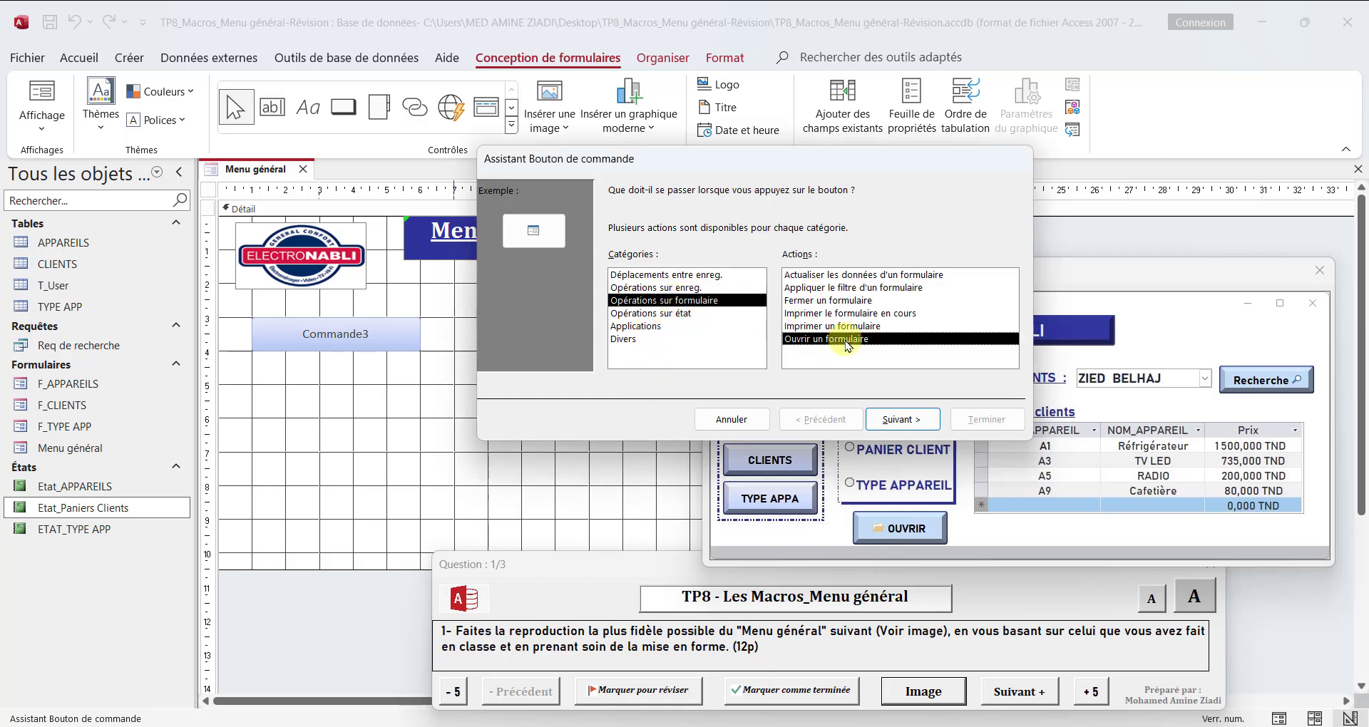
pyautogui.click(918, 425)
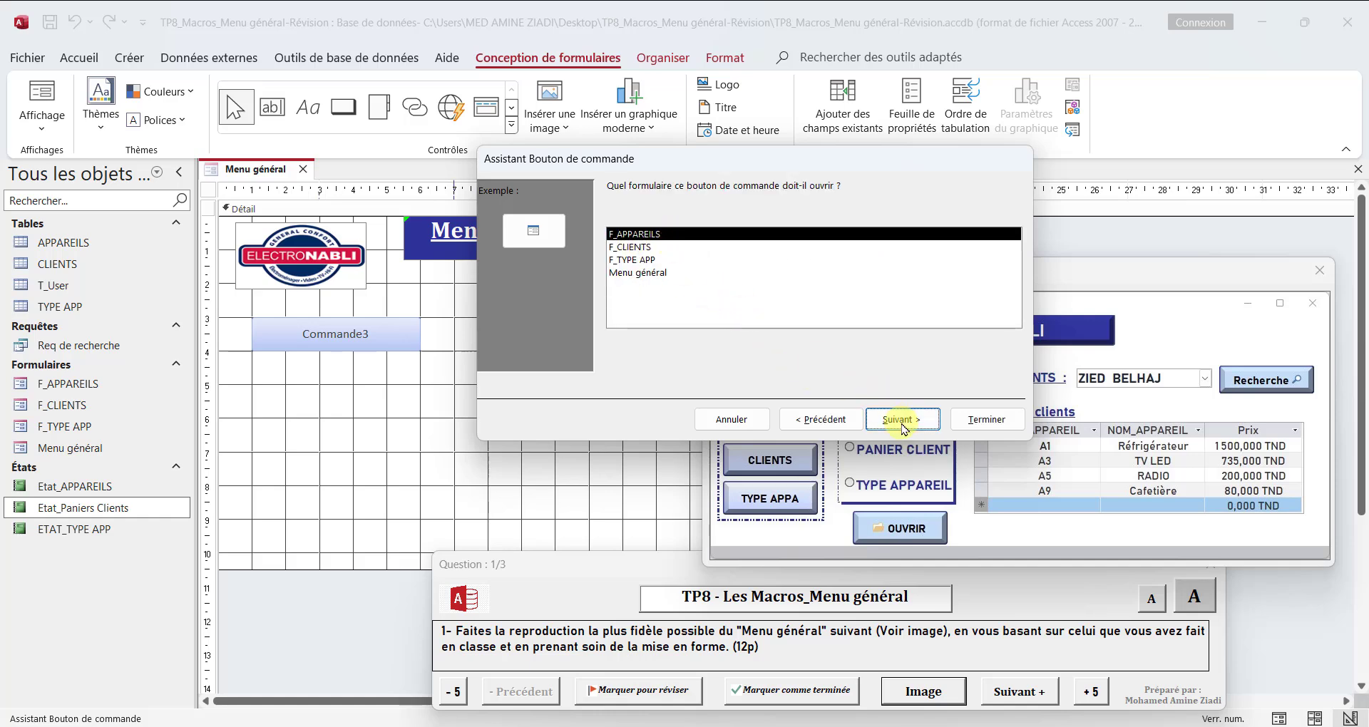
pyautogui.click(902, 421)
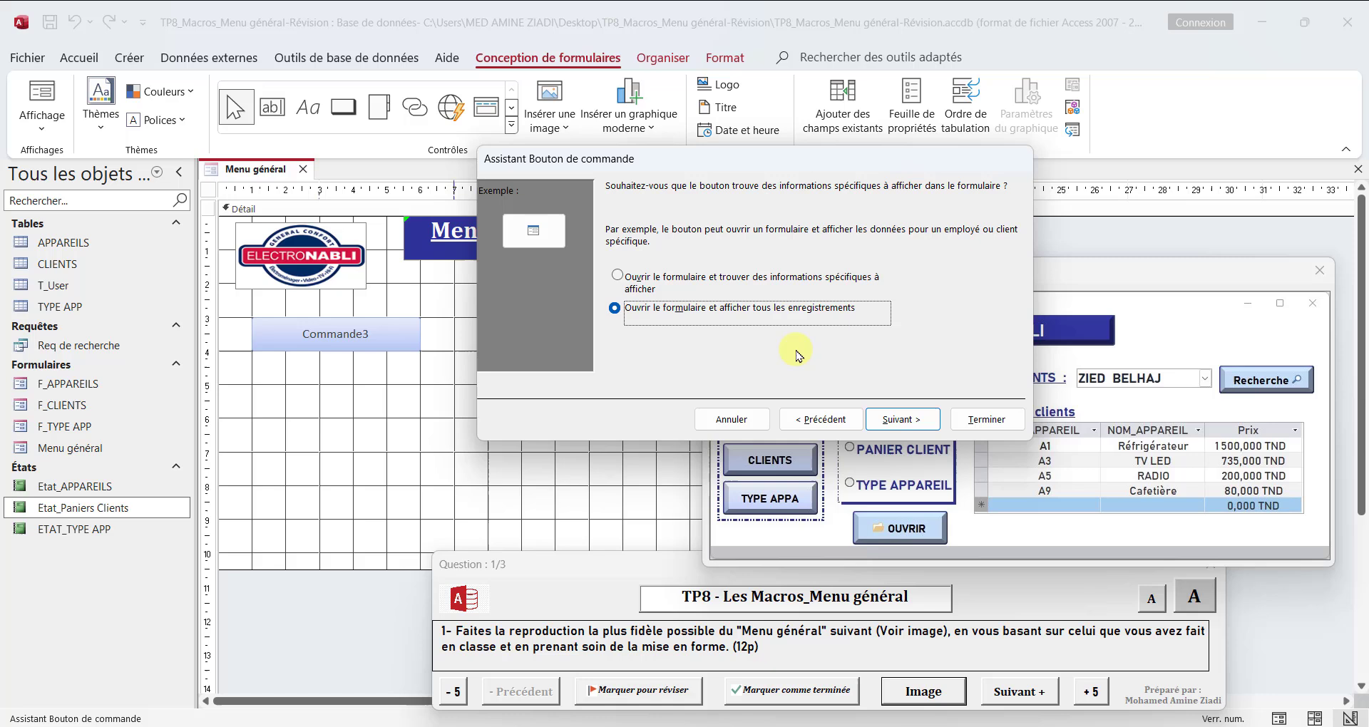
pyautogui.click(901, 420)
# Step: Show the text "Appareils" on the button instead of an image and complete the button wizard
pyautogui.click(614, 268)
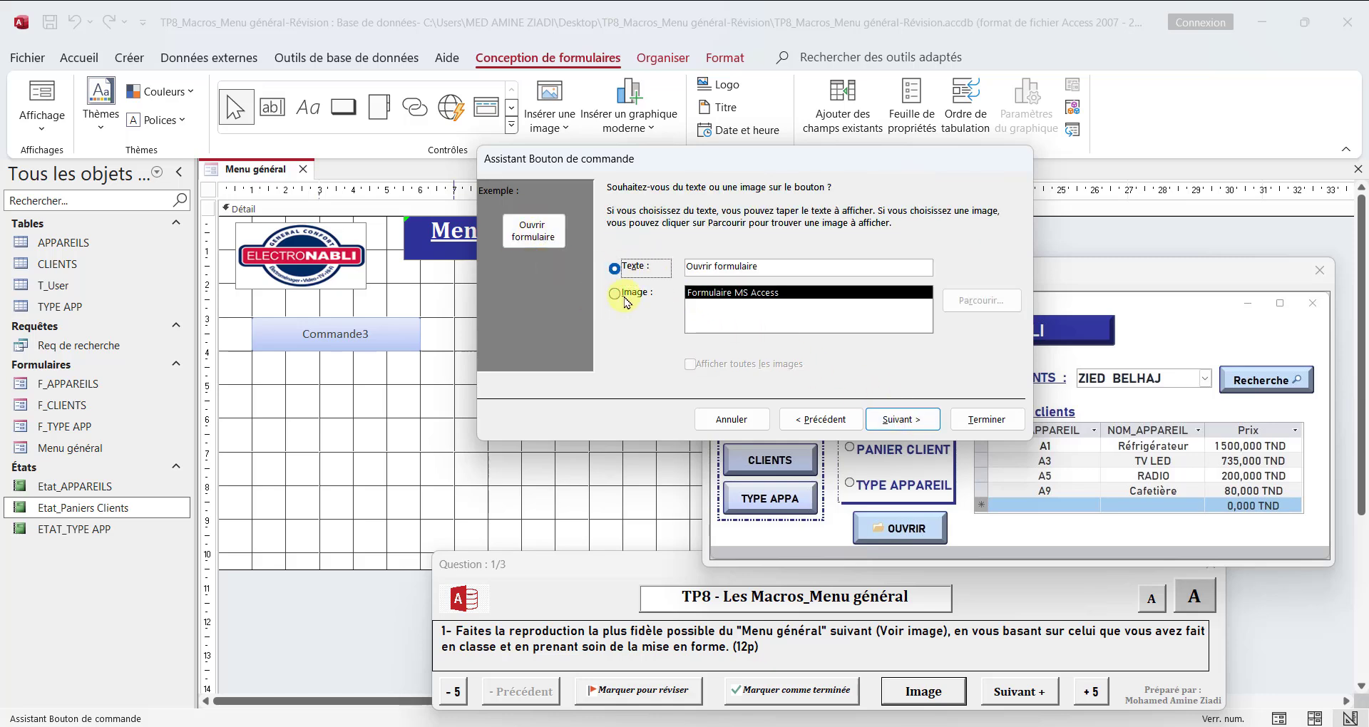
pyautogui.moveTo(773, 268); pyautogui.dragTo(654, 269)
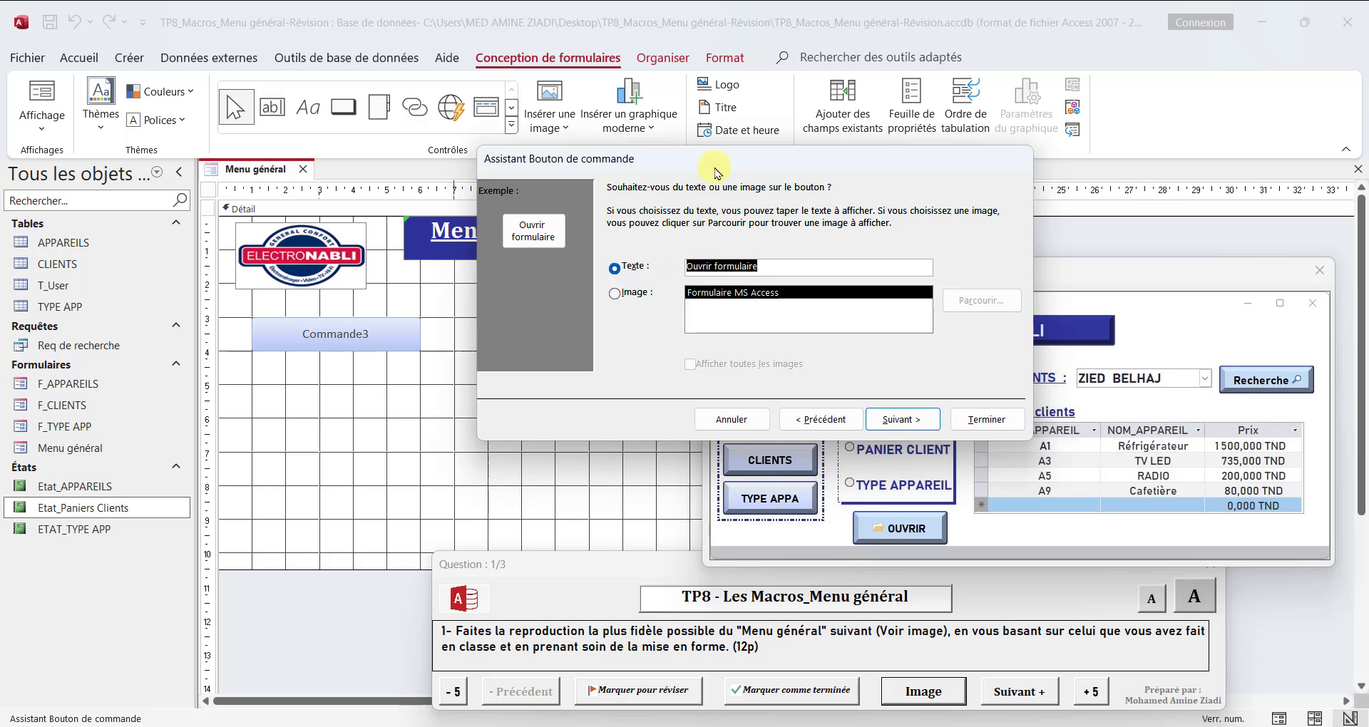
pyautogui.write('Appareils')
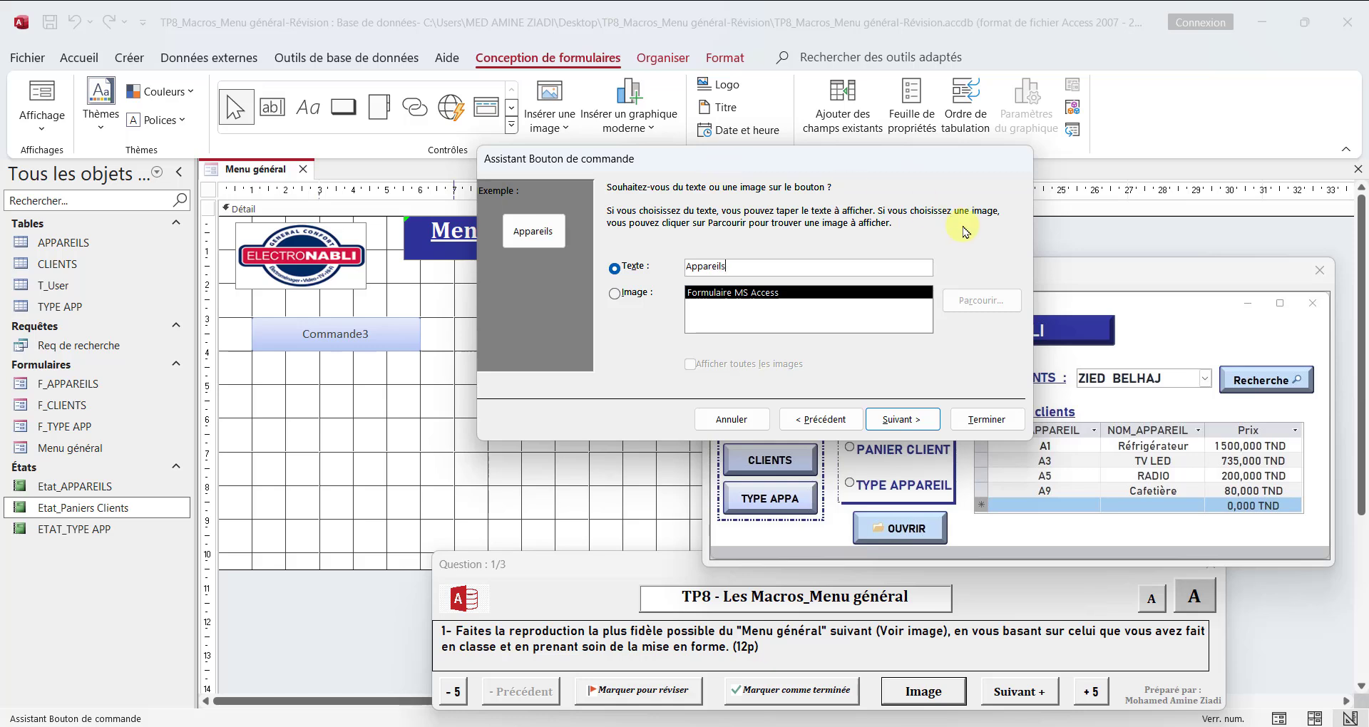
pyautogui.click(902, 419)
pyautogui.click(985, 419)
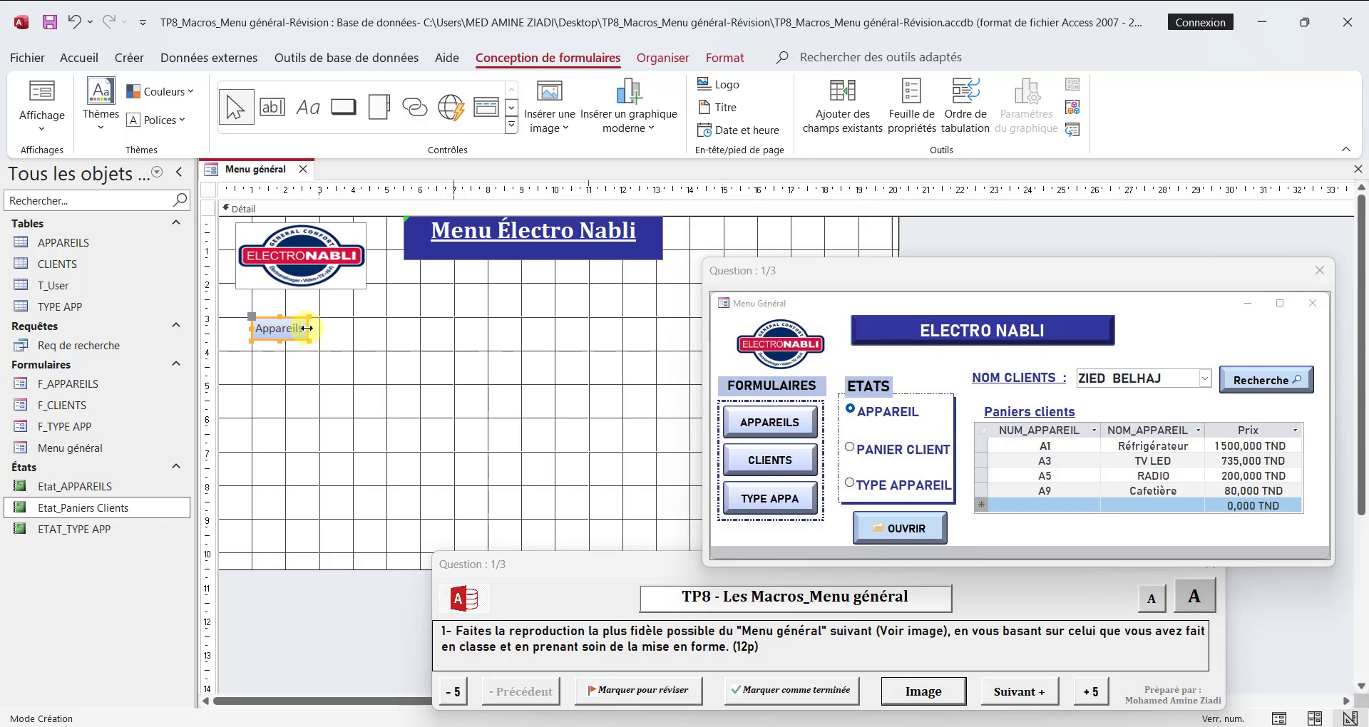
# Step: Resize the Appareils button to about 4 cm wide and 1 cm high
pyautogui.moveTo(310, 338); pyautogui.dragTo(389, 341)
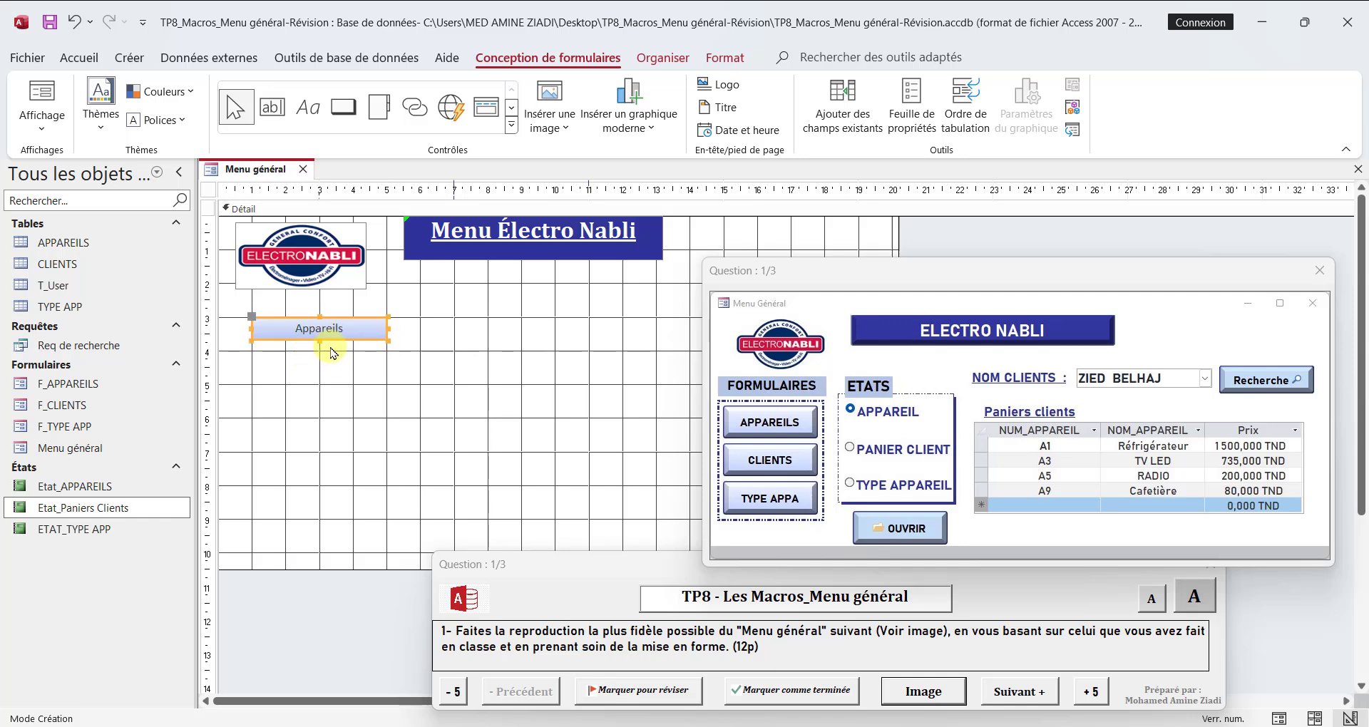
pyautogui.hotkey('ctrl', 'z')
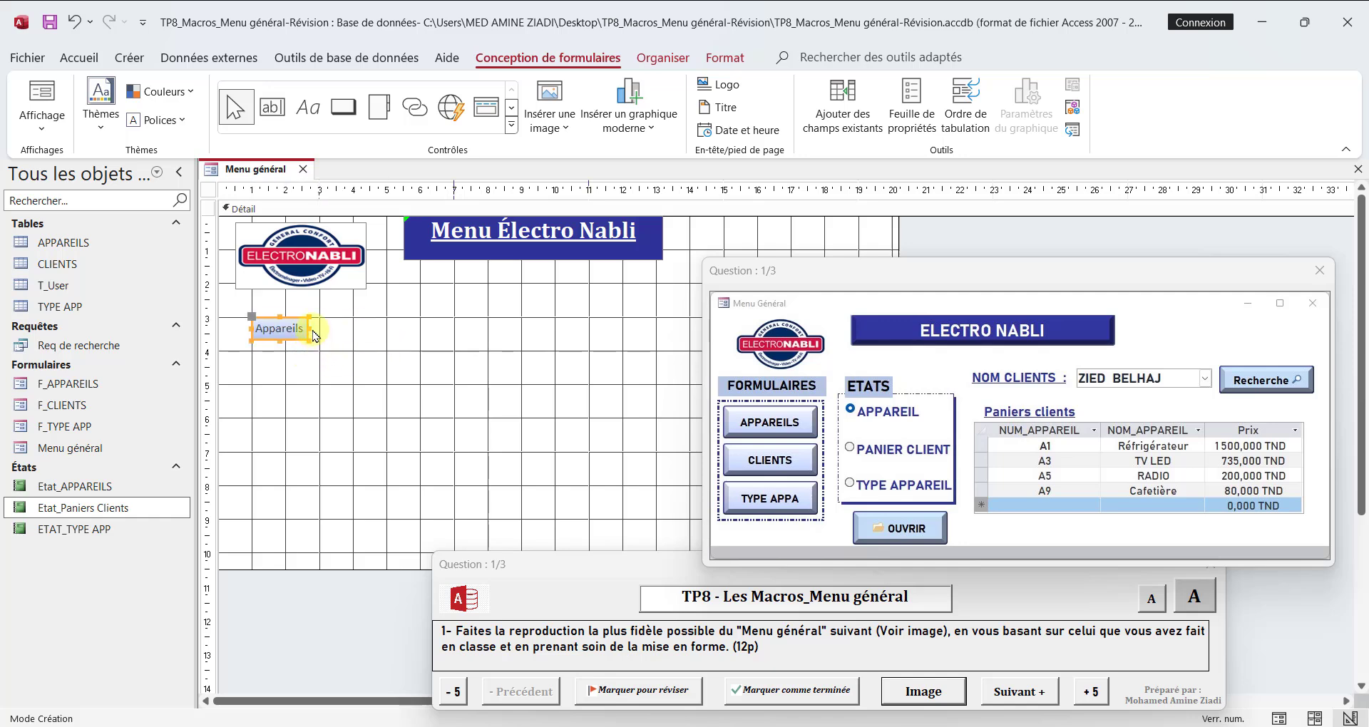
pyautogui.moveTo(315, 336); pyautogui.dragTo(389, 334)
pyautogui.click(320, 342)
pyautogui.click(317, 344)
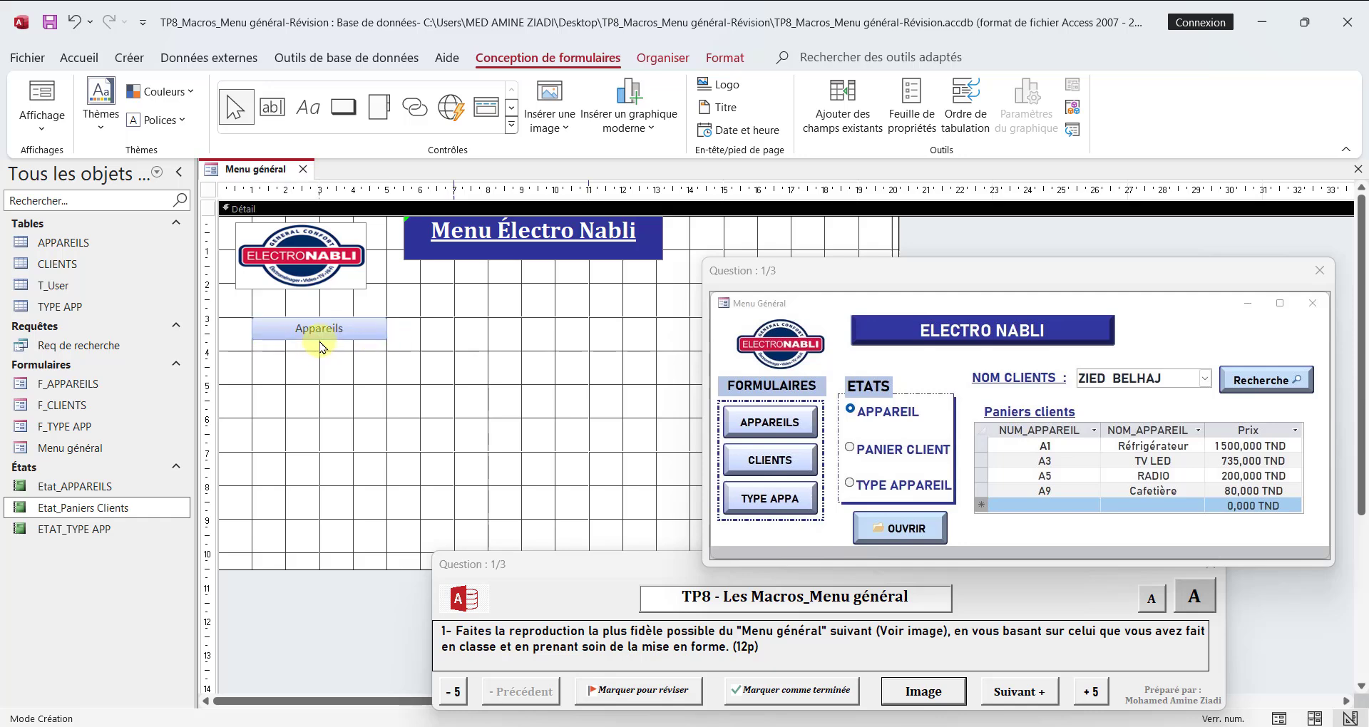
pyautogui.click(315, 335)
pyautogui.moveTo(320, 341); pyautogui.dragTo(320, 351)
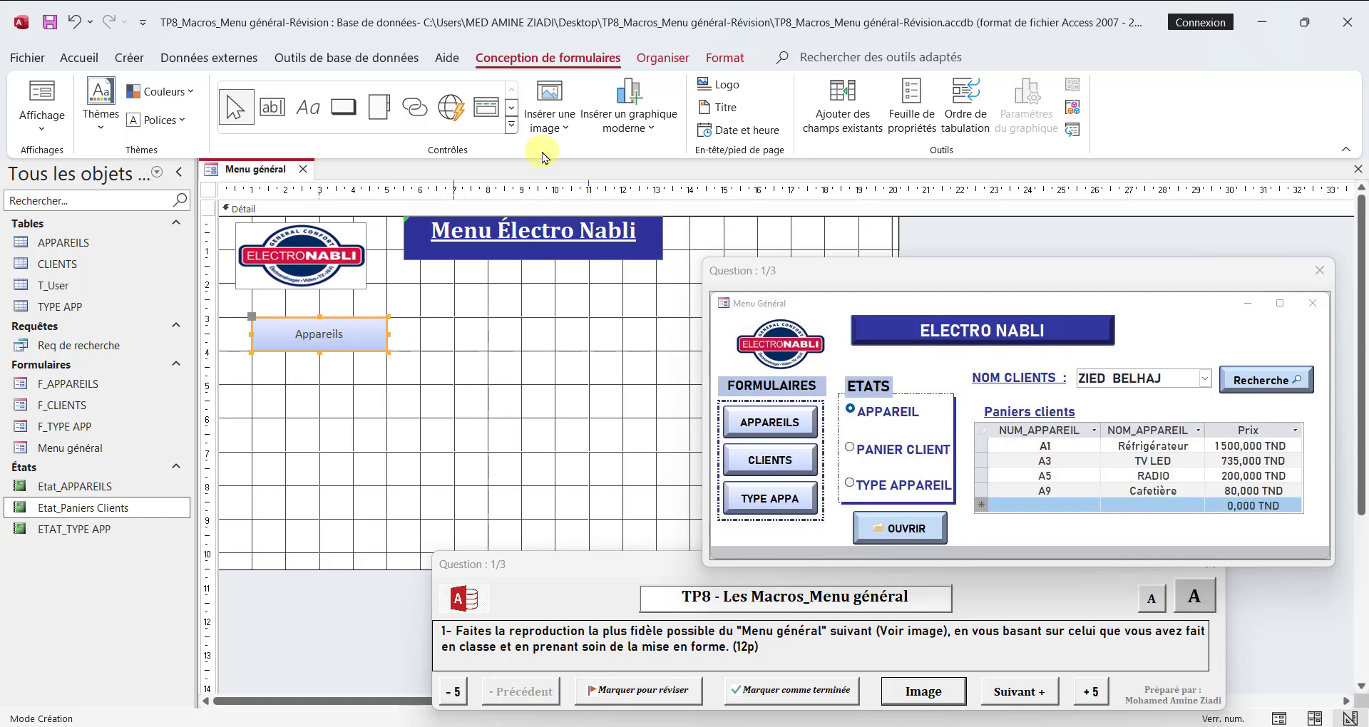
# Step: Draw a command button about 4 cm by 1 cm below the Appareils button that opens the form F_CLIENTS with all records
pyautogui.click(343, 108)
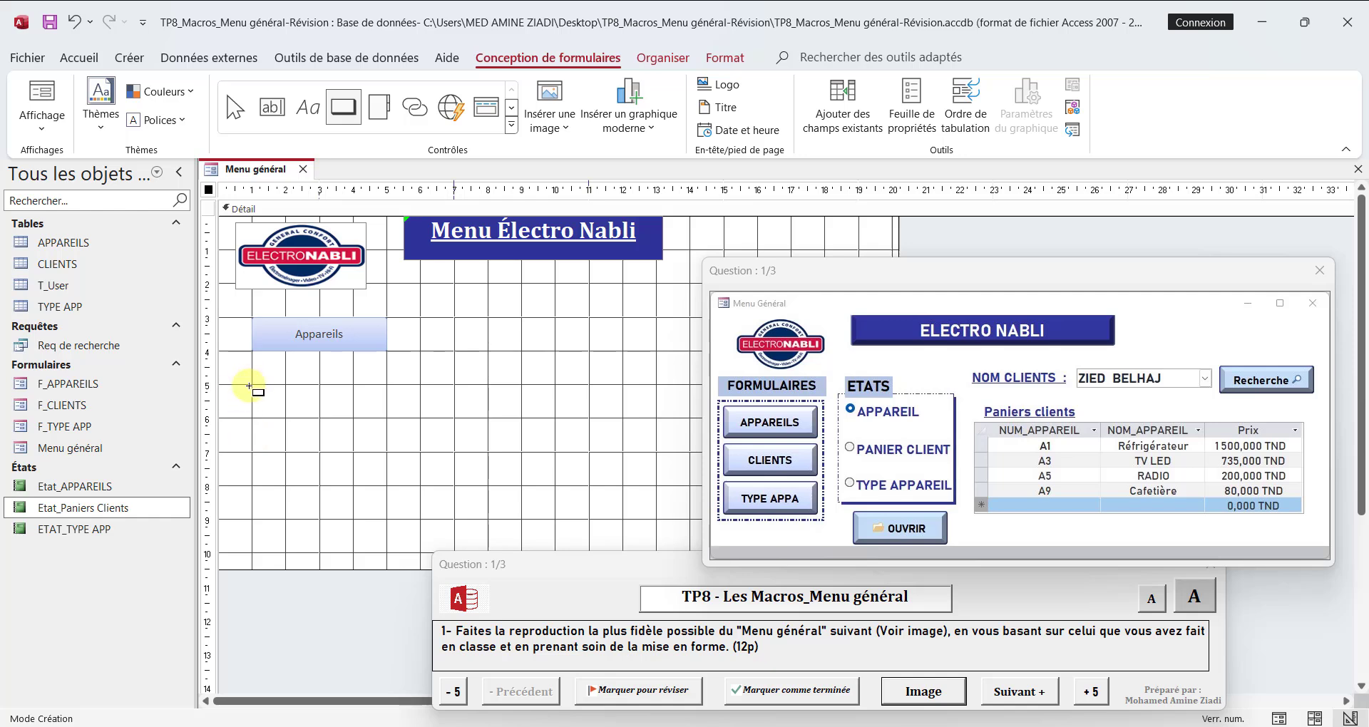
pyautogui.moveTo(253, 387)
pyautogui.mouseDown()
pyautogui.moveTo(382, 397)
pyautogui.moveTo(385, 419)
pyautogui.mouseUp()
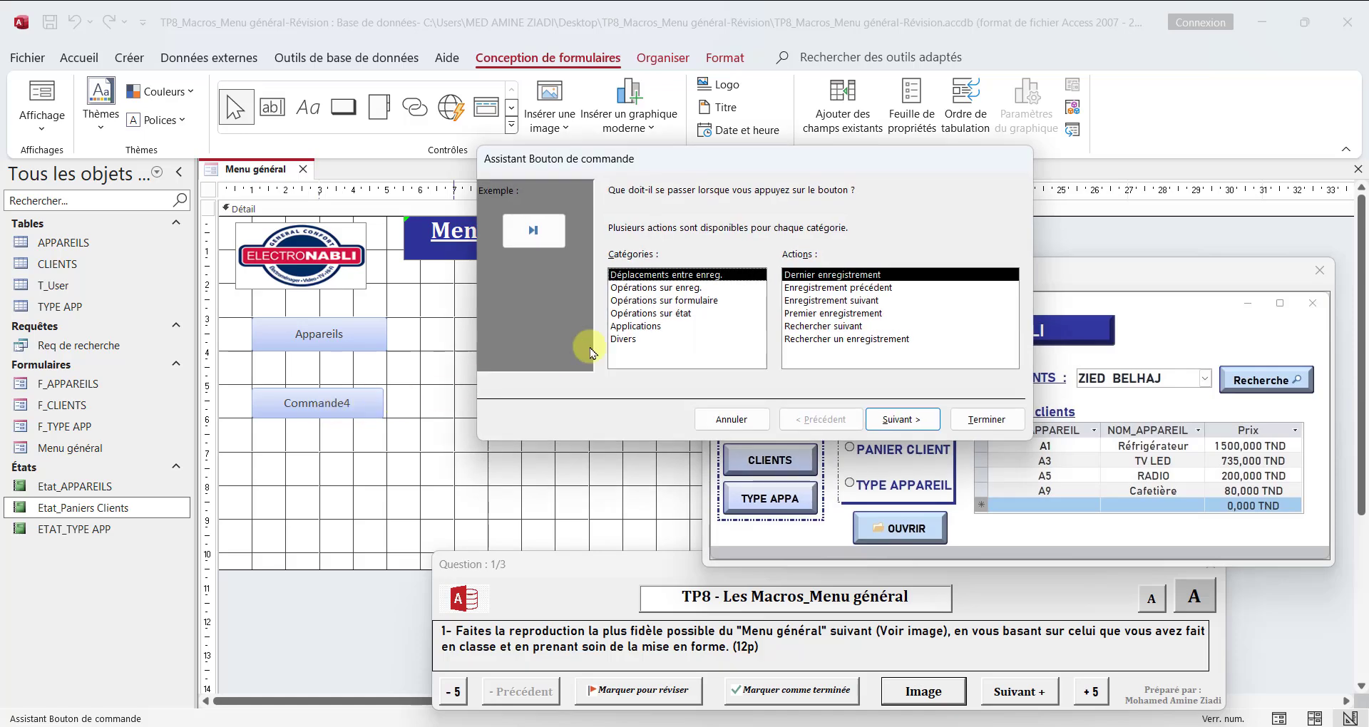
pyautogui.click(717, 300)
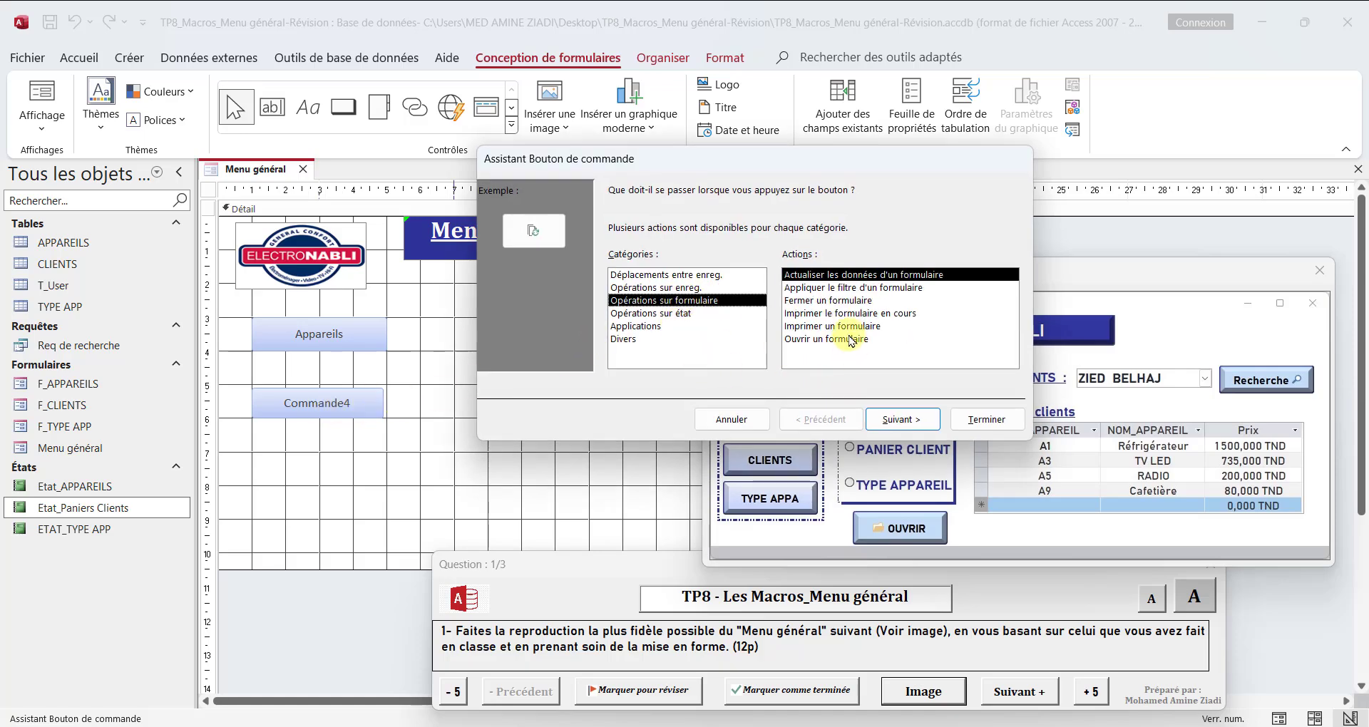
pyautogui.click(827, 338)
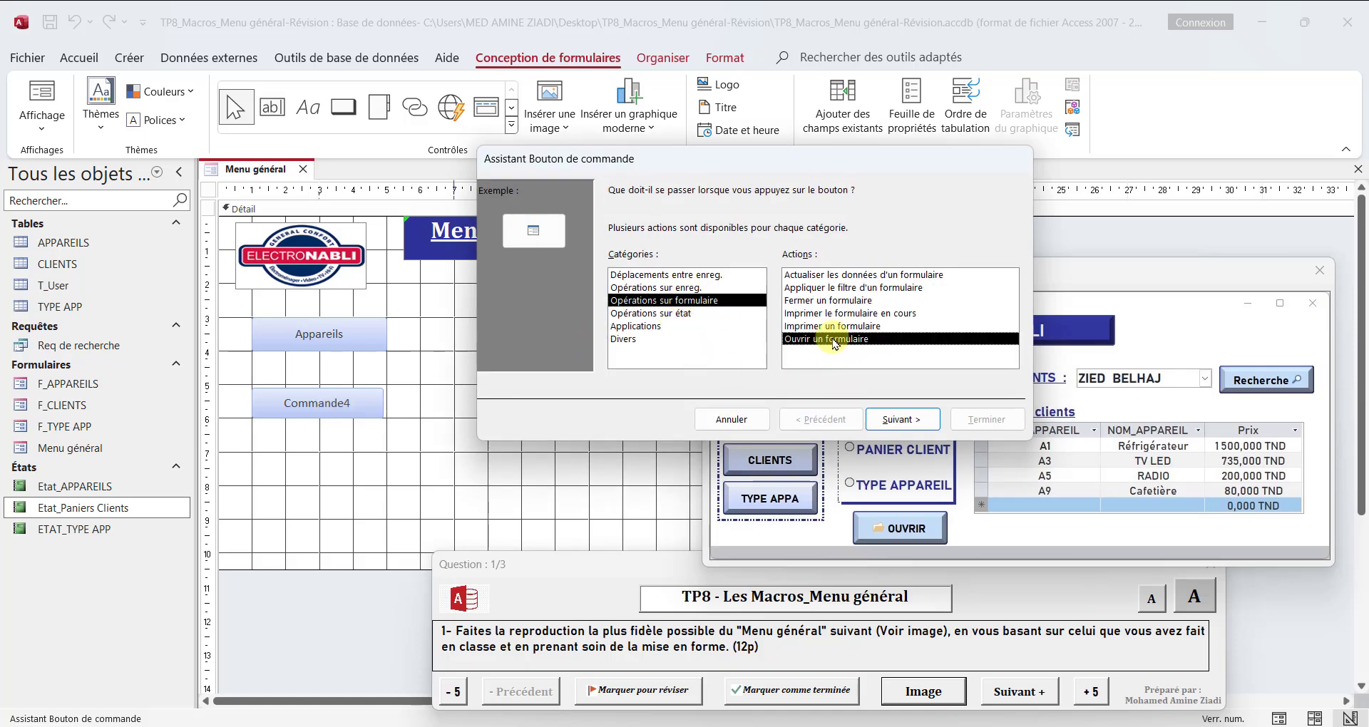
pyautogui.click(899, 420)
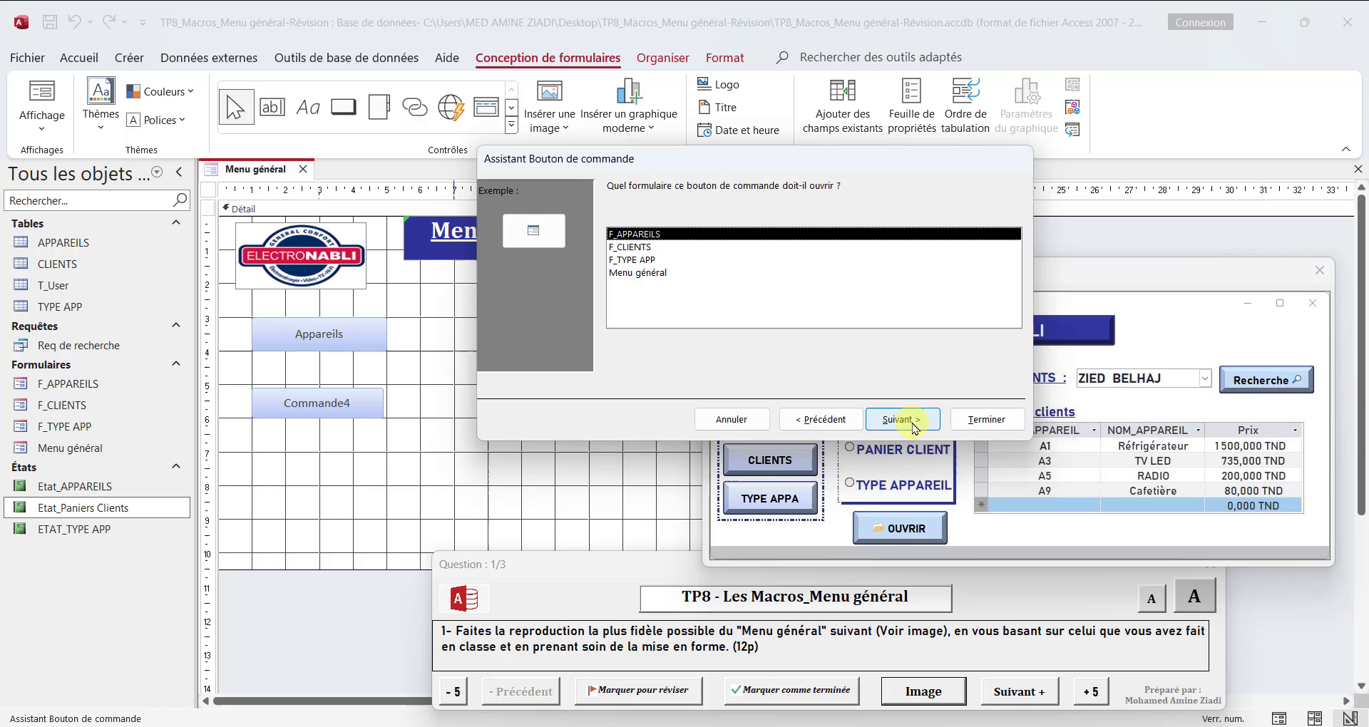
pyautogui.click(644, 249)
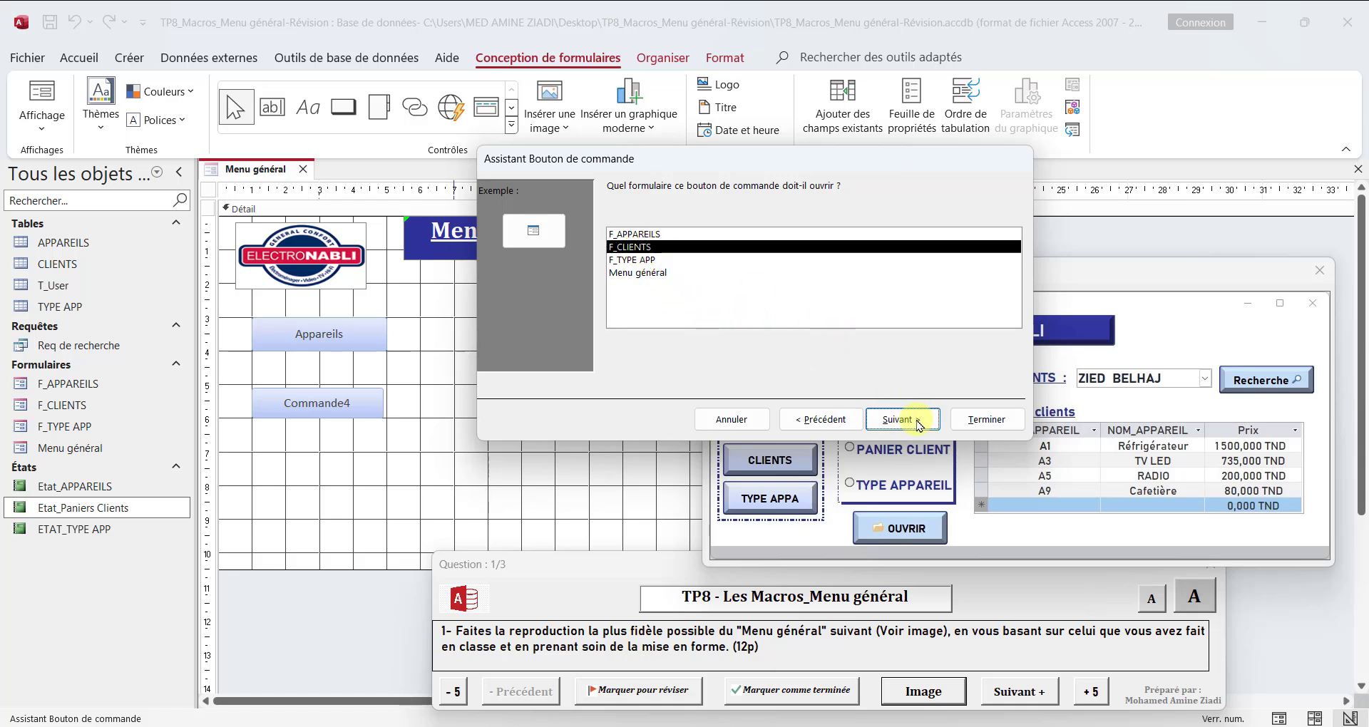
pyautogui.click(888, 421)
pyautogui.click(902, 420)
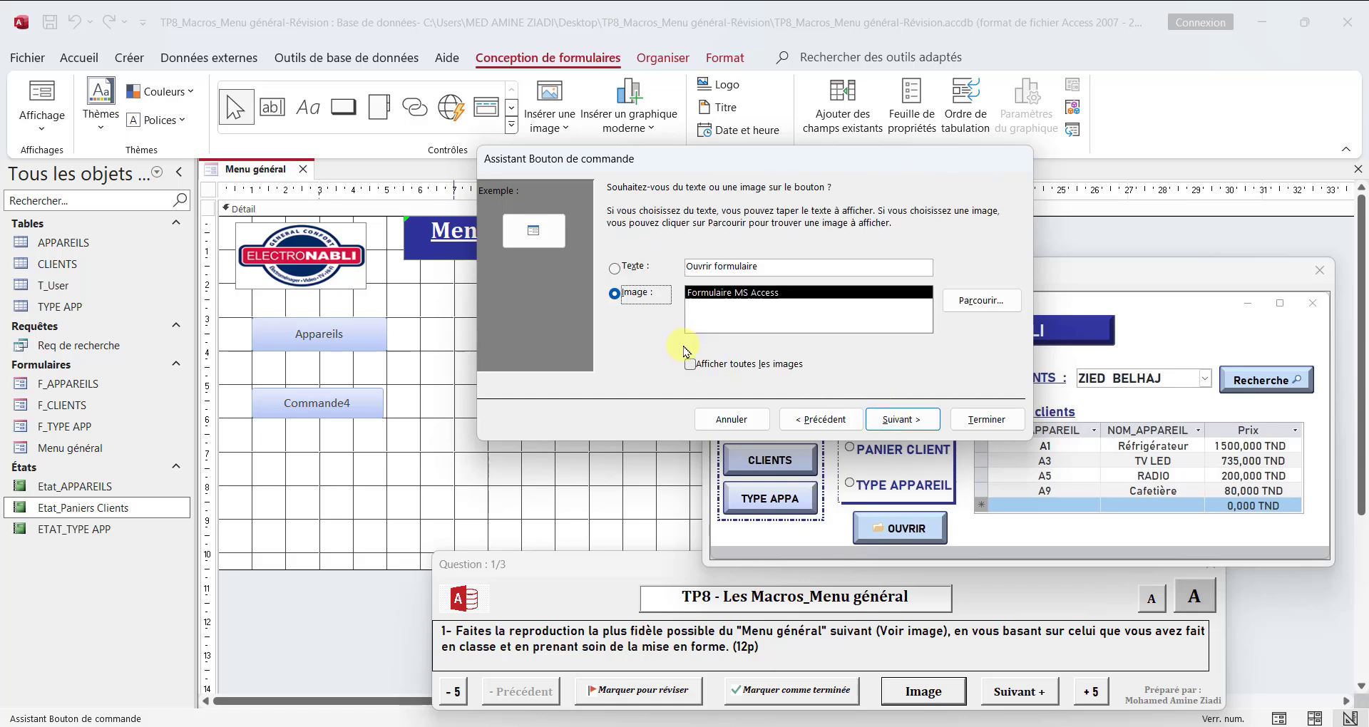
# Step: Caption the new button with the text "Clients" and resize it to about 4 cm wide and 1 cm high
pyautogui.click(640, 271)
pyautogui.moveTo(769, 271); pyautogui.dragTo(661, 266)
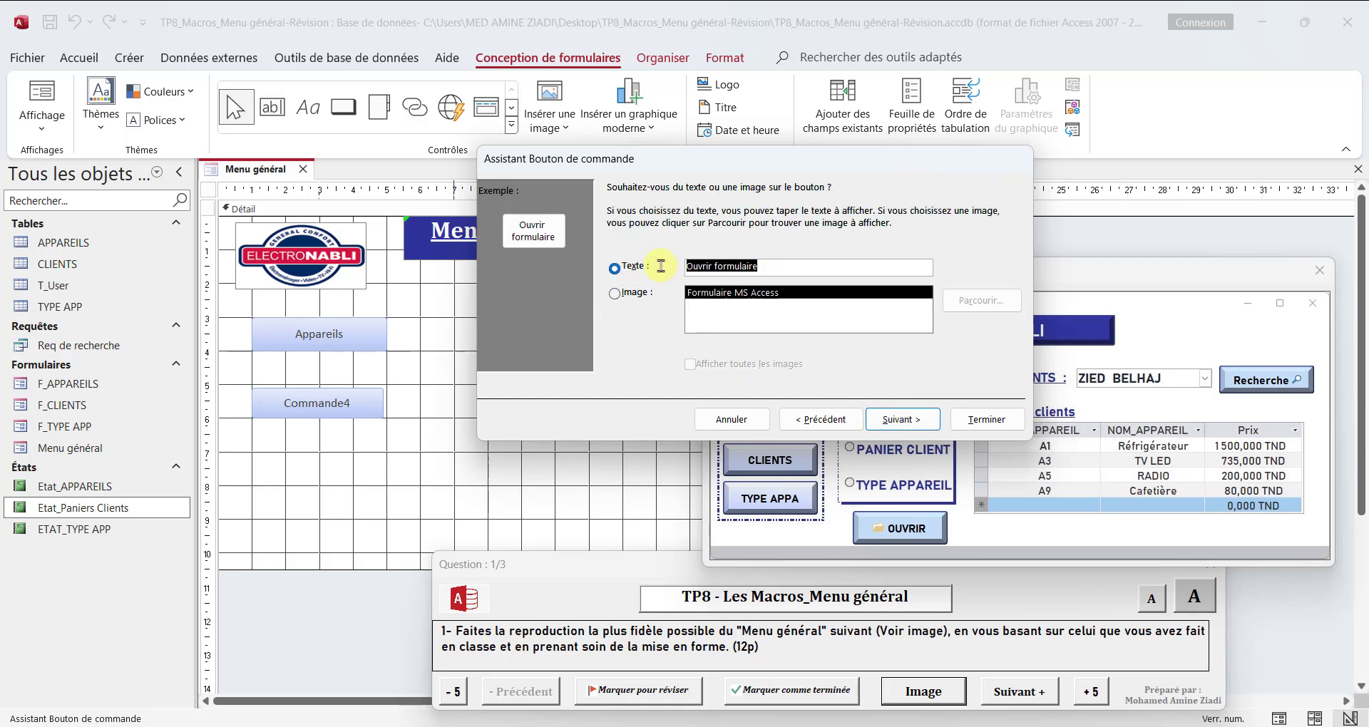
pyautogui.write('Clients')
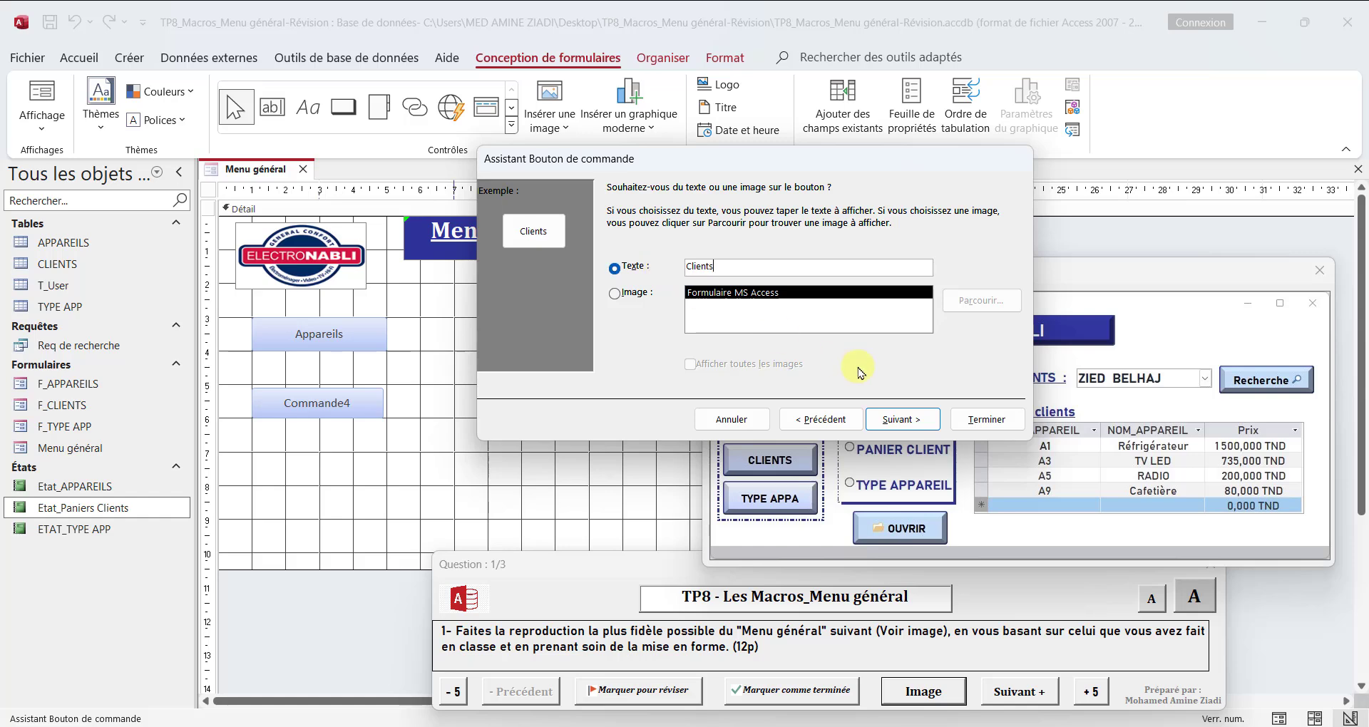
pyautogui.click(903, 420)
pyautogui.click(986, 419)
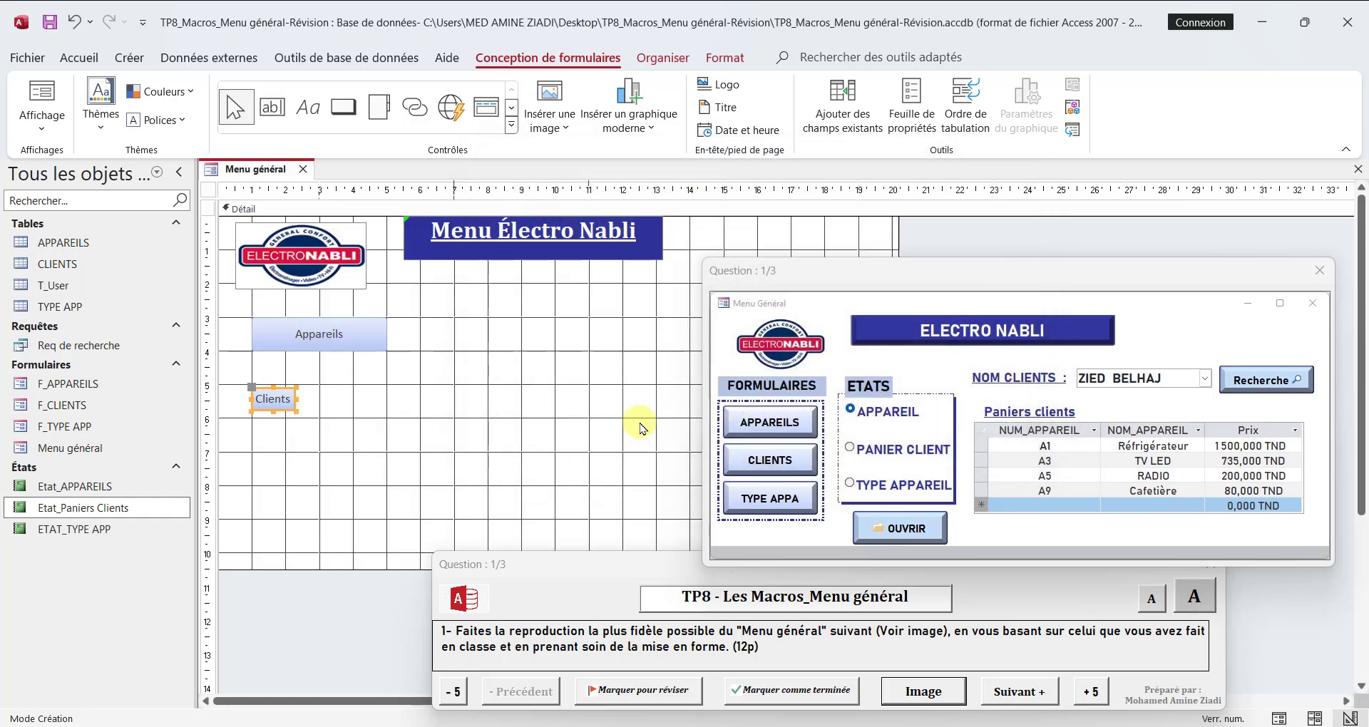
pyautogui.moveTo(297, 399); pyautogui.dragTo(389, 399)
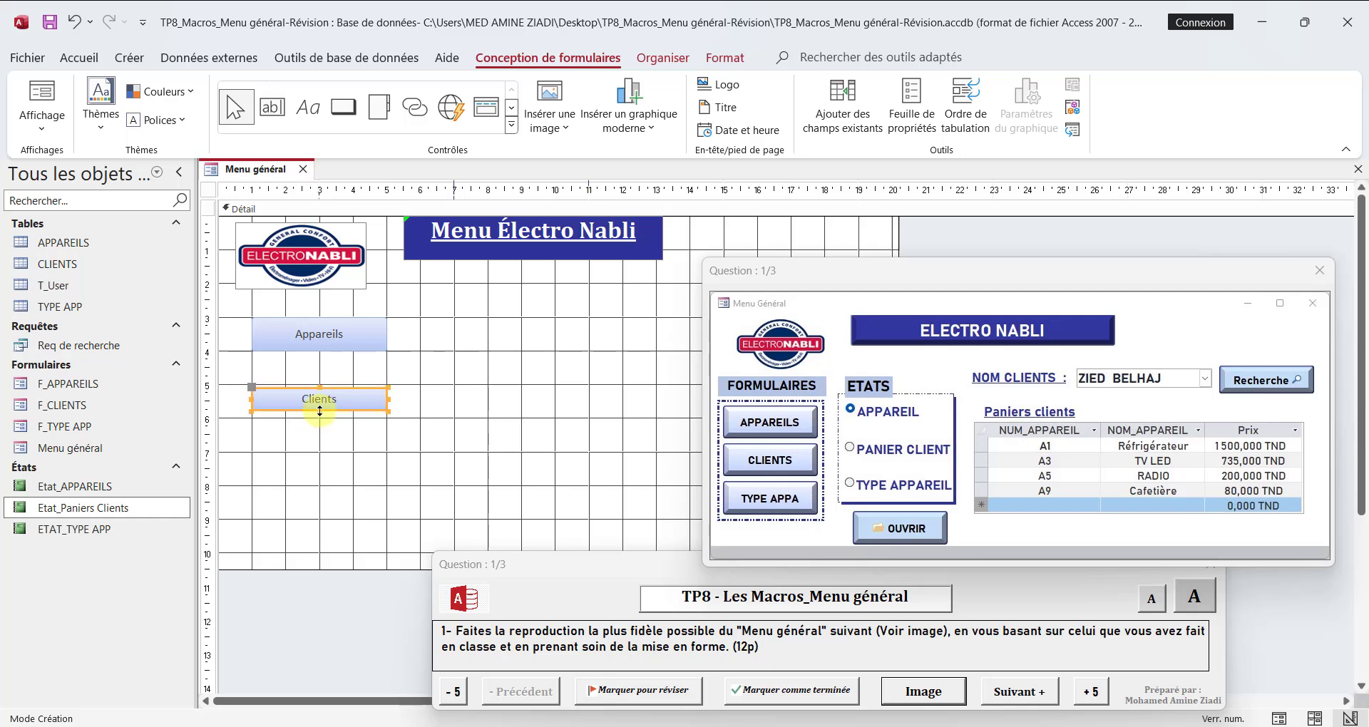
pyautogui.moveTo(320, 411); pyautogui.dragTo(319, 384)
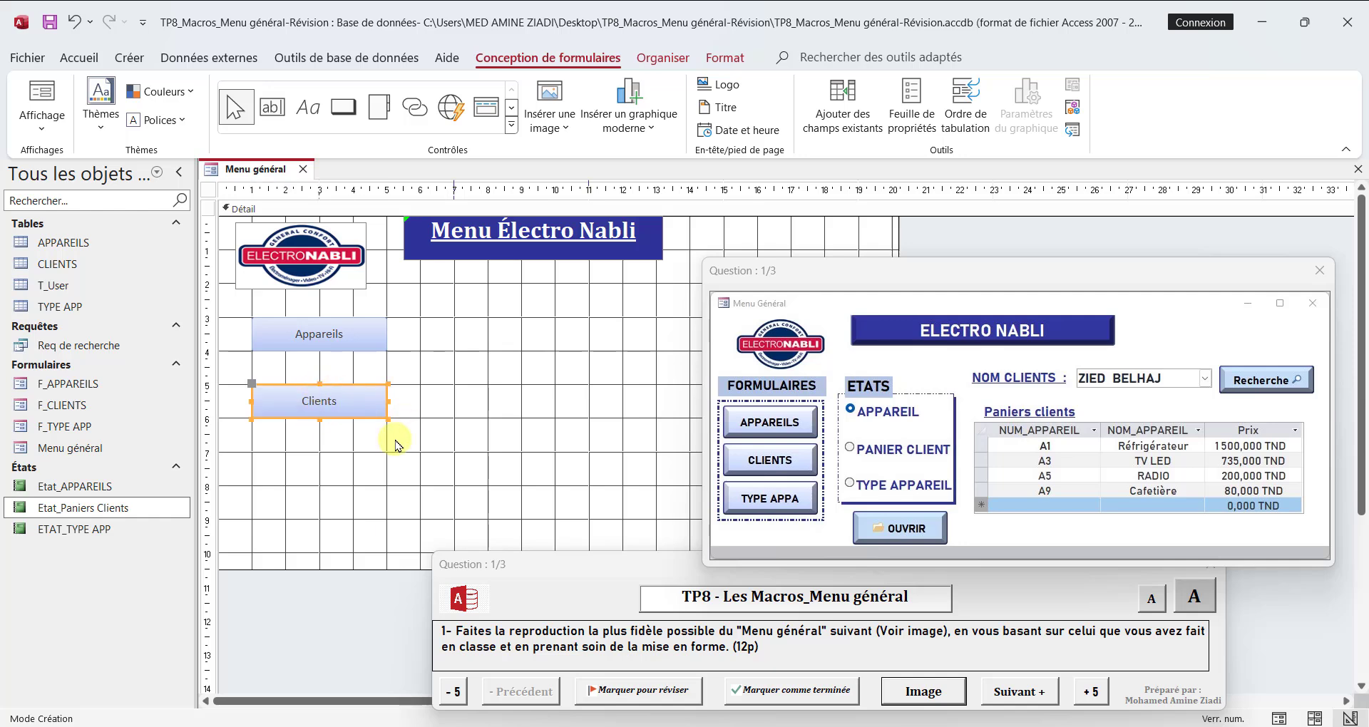
# Step: Draw a command button about 4 cm by 1 cm below the Clients button that opens the form F_TYPE APP with all records
pyautogui.click(343, 106)
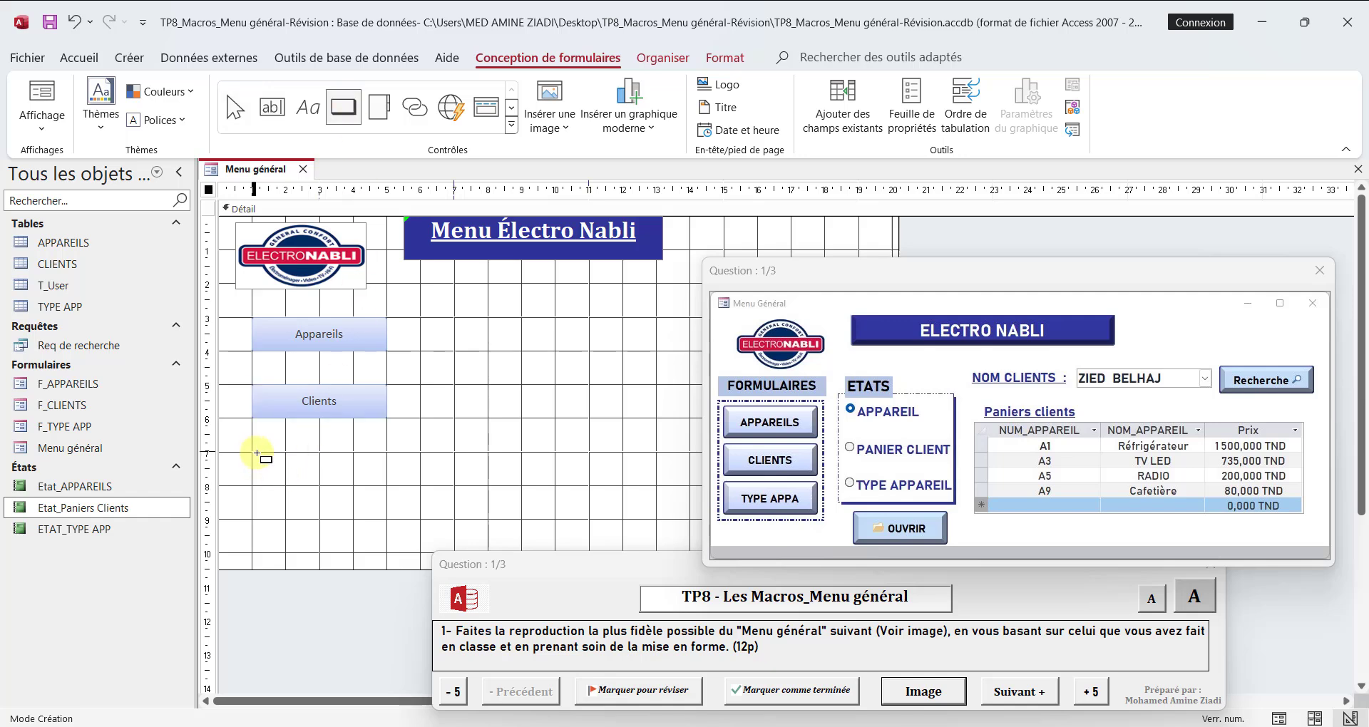
pyautogui.moveTo(256, 453); pyautogui.dragTo(387, 486)
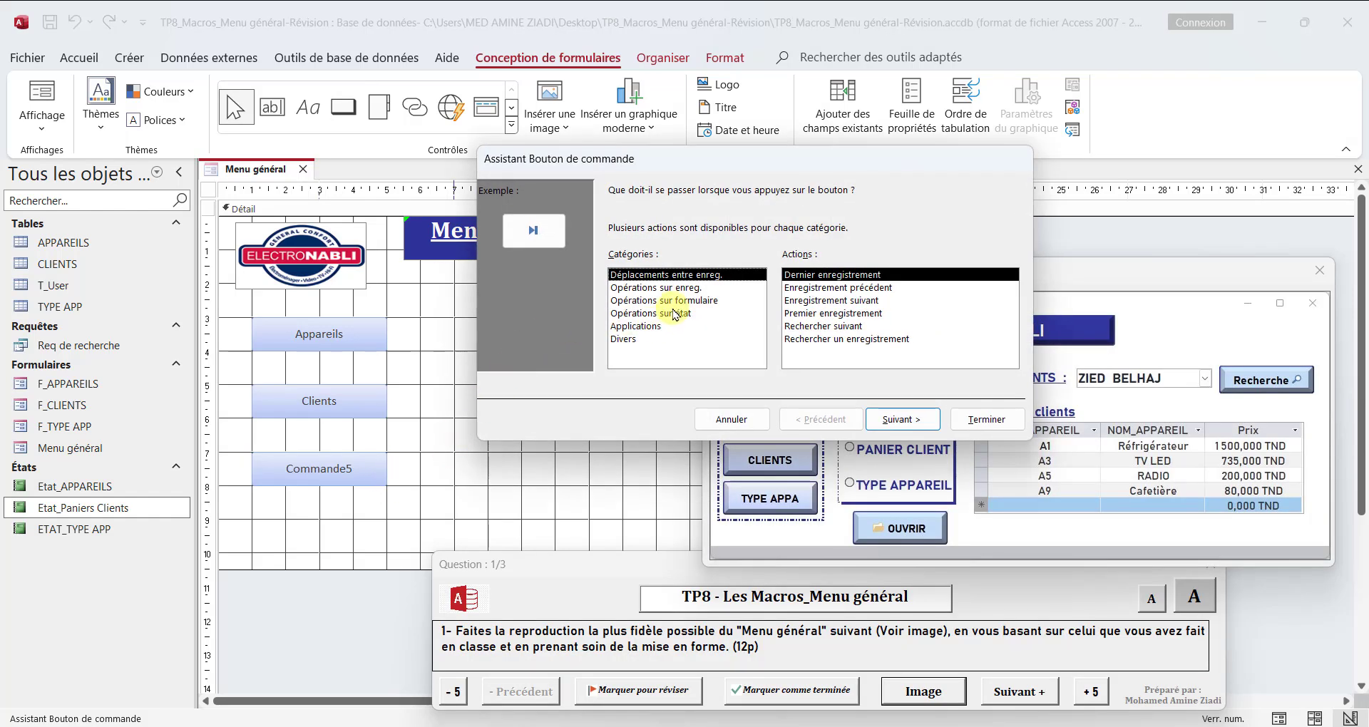
pyautogui.click(678, 300)
pyautogui.click(839, 339)
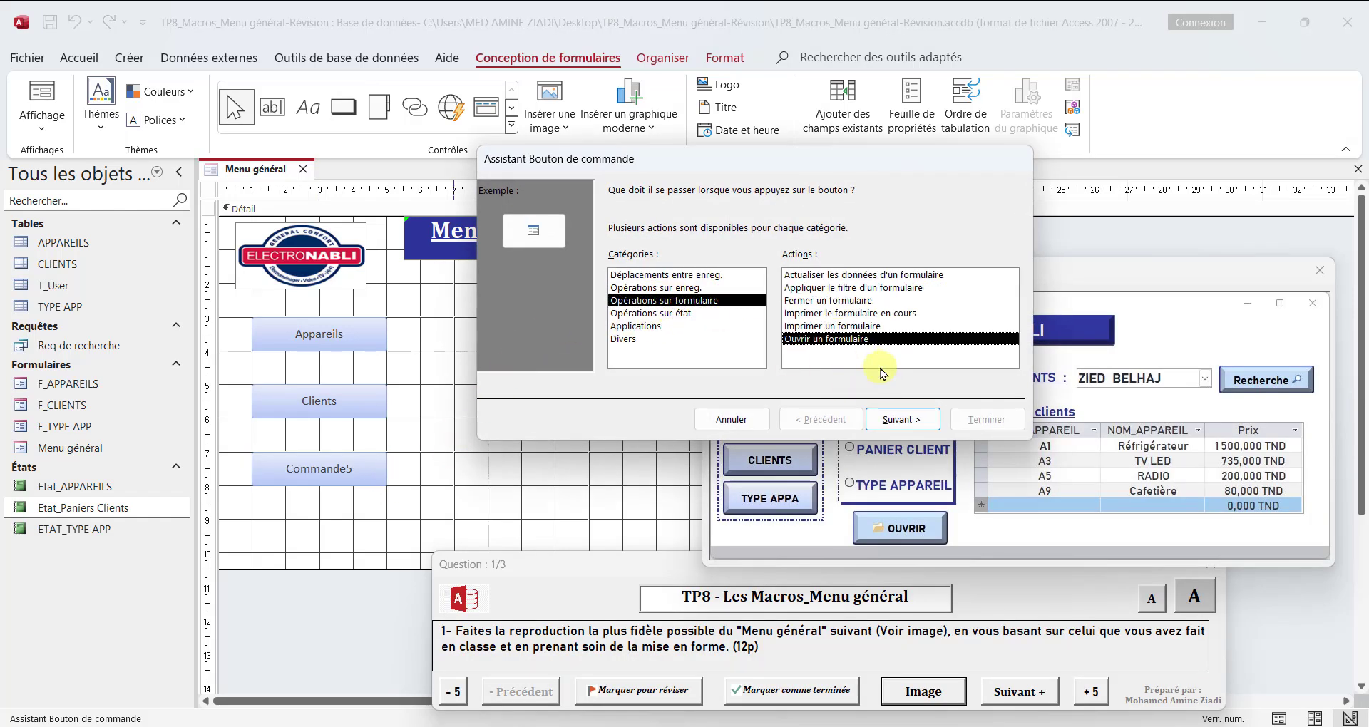
pyautogui.click(901, 419)
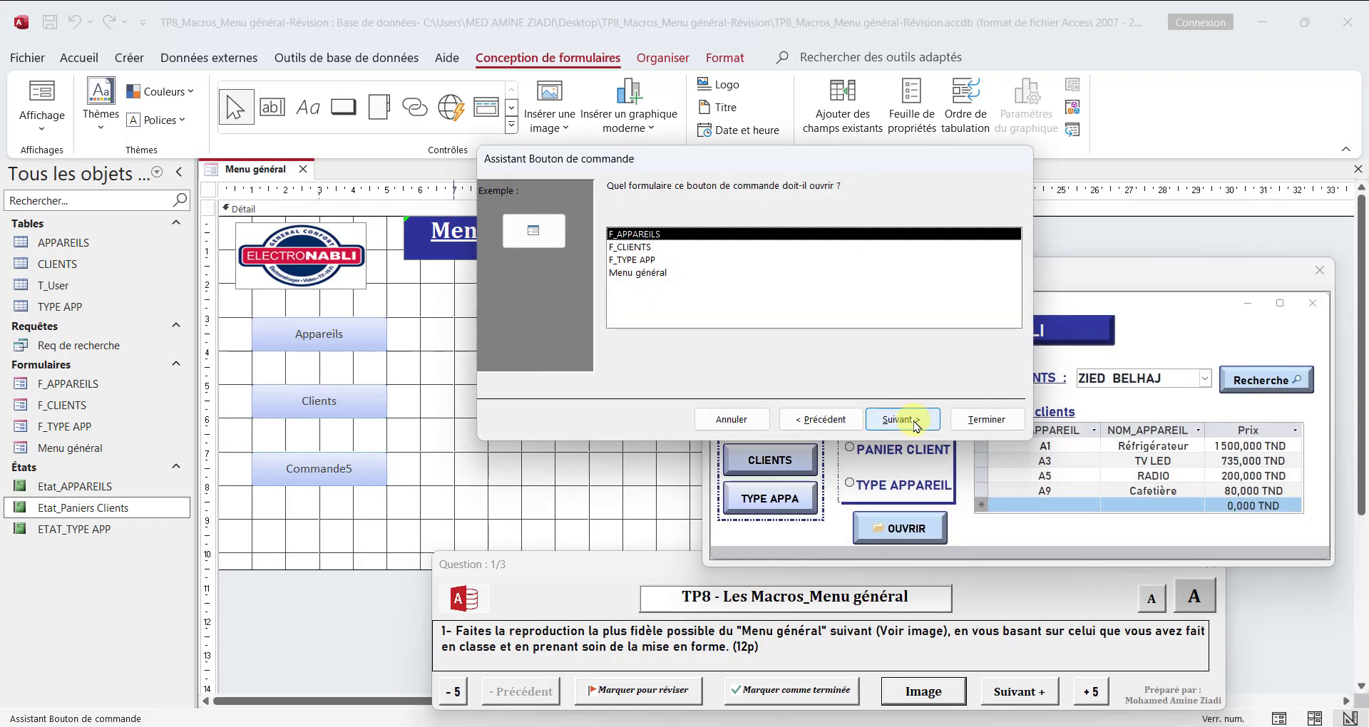
pyautogui.click(621, 259)
pyautogui.click(891, 419)
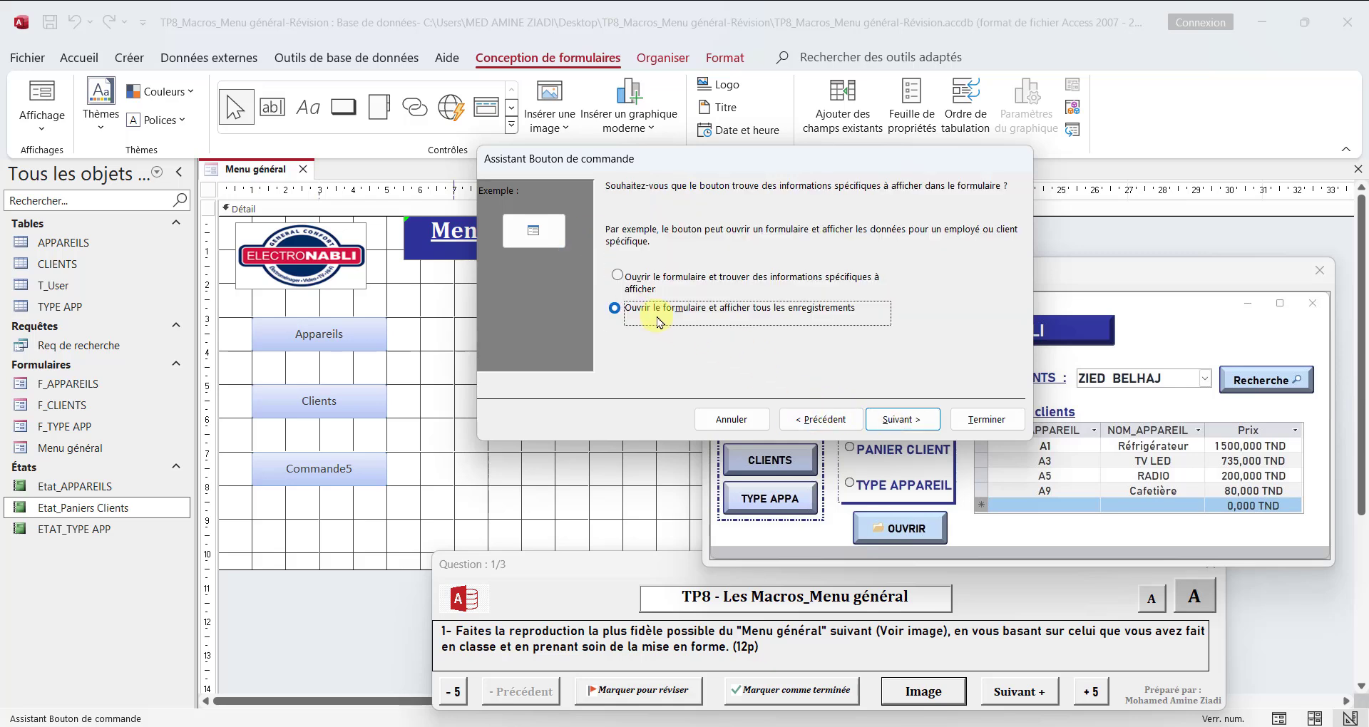
pyautogui.click(901, 419)
# Step: Caption the new button with the text "Type Appareils" and resize it to about 4 cm wide and 1 cm high
pyautogui.click(634, 268)
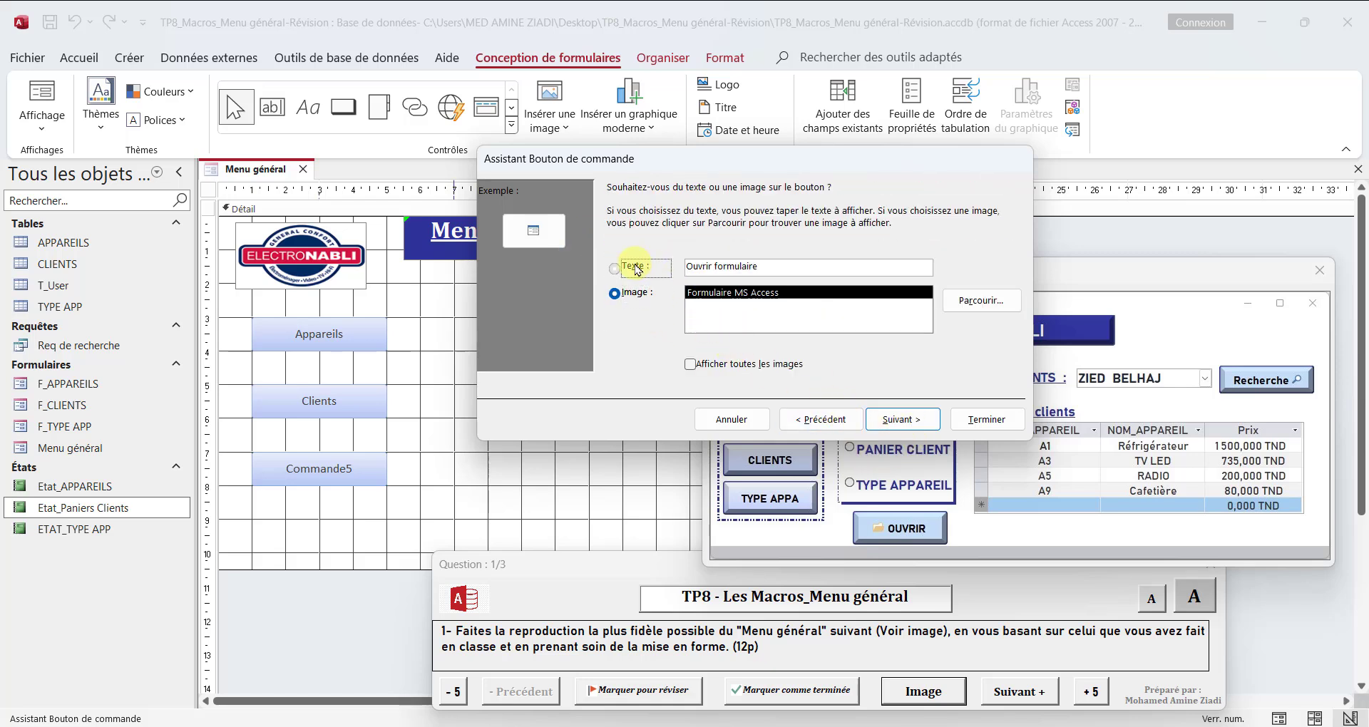
pyautogui.moveTo(782, 265); pyautogui.dragTo(600, 271)
pyautogui.write('Type A')
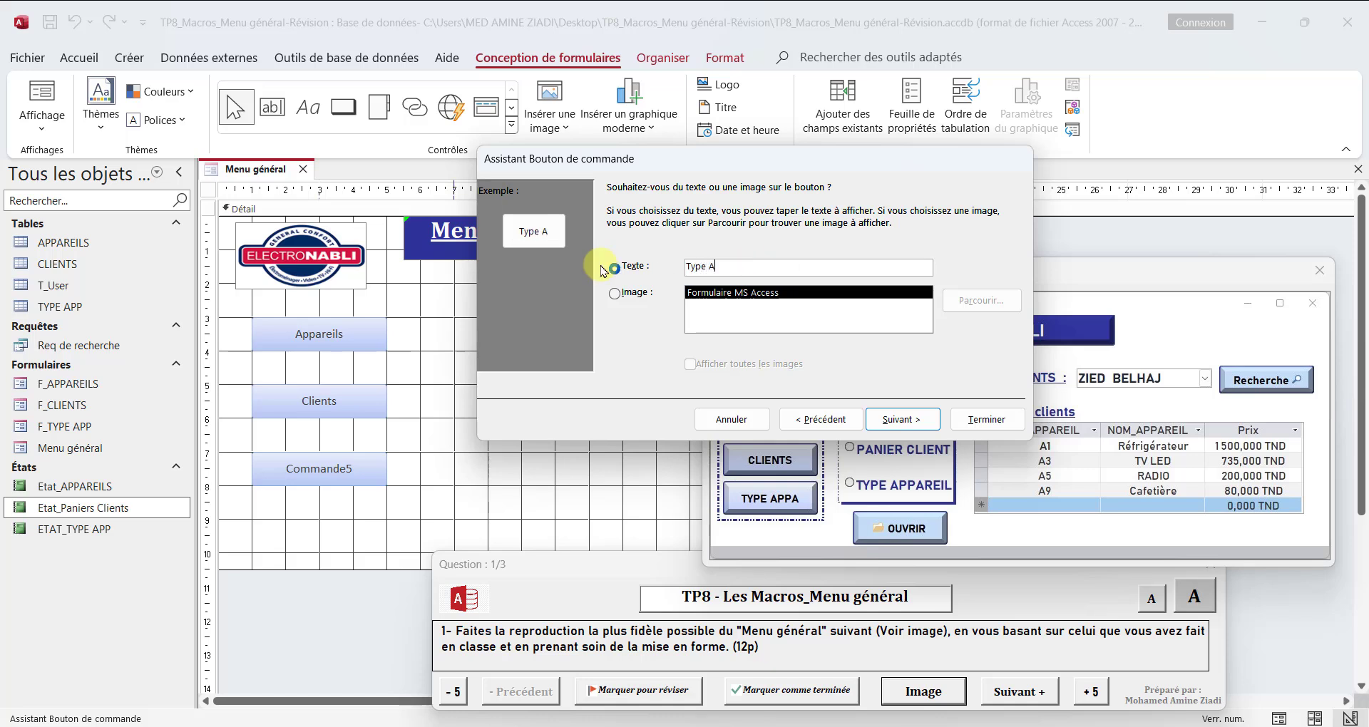
pyautogui.write('ppareil')
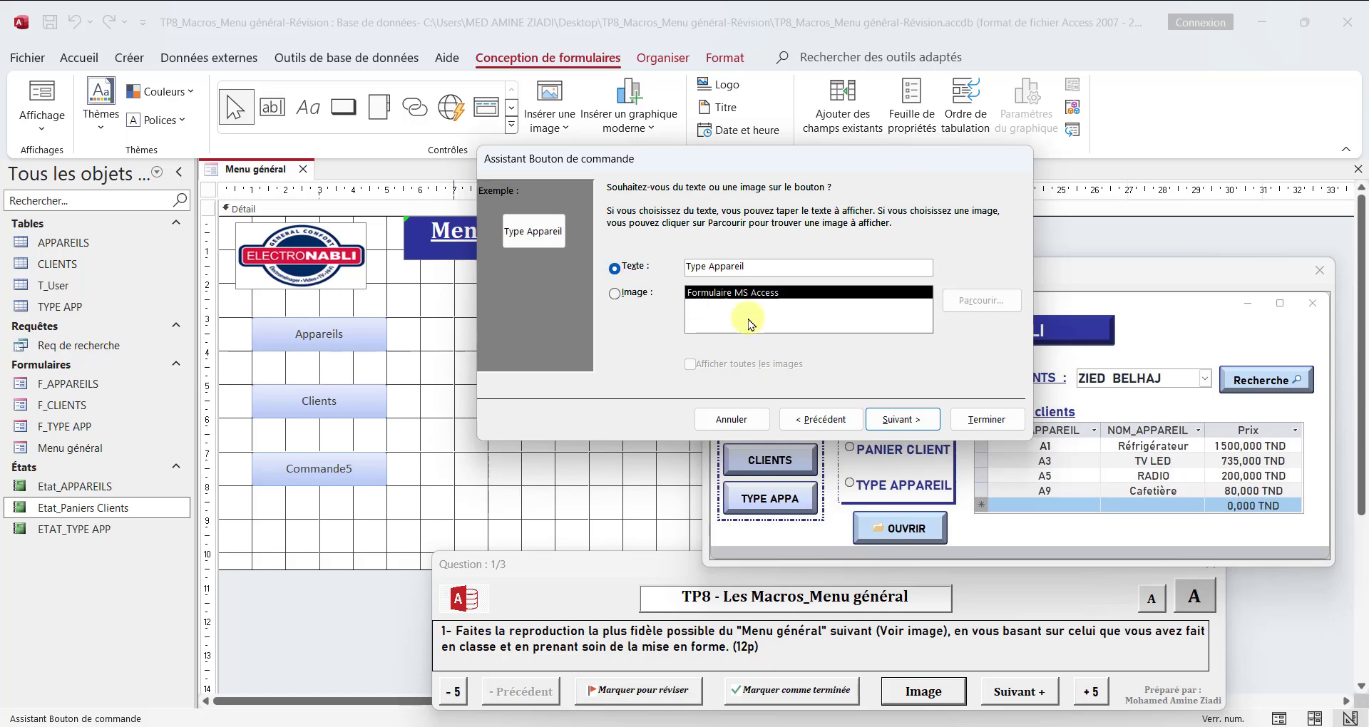
pyautogui.write('s')
pyautogui.click(925, 420)
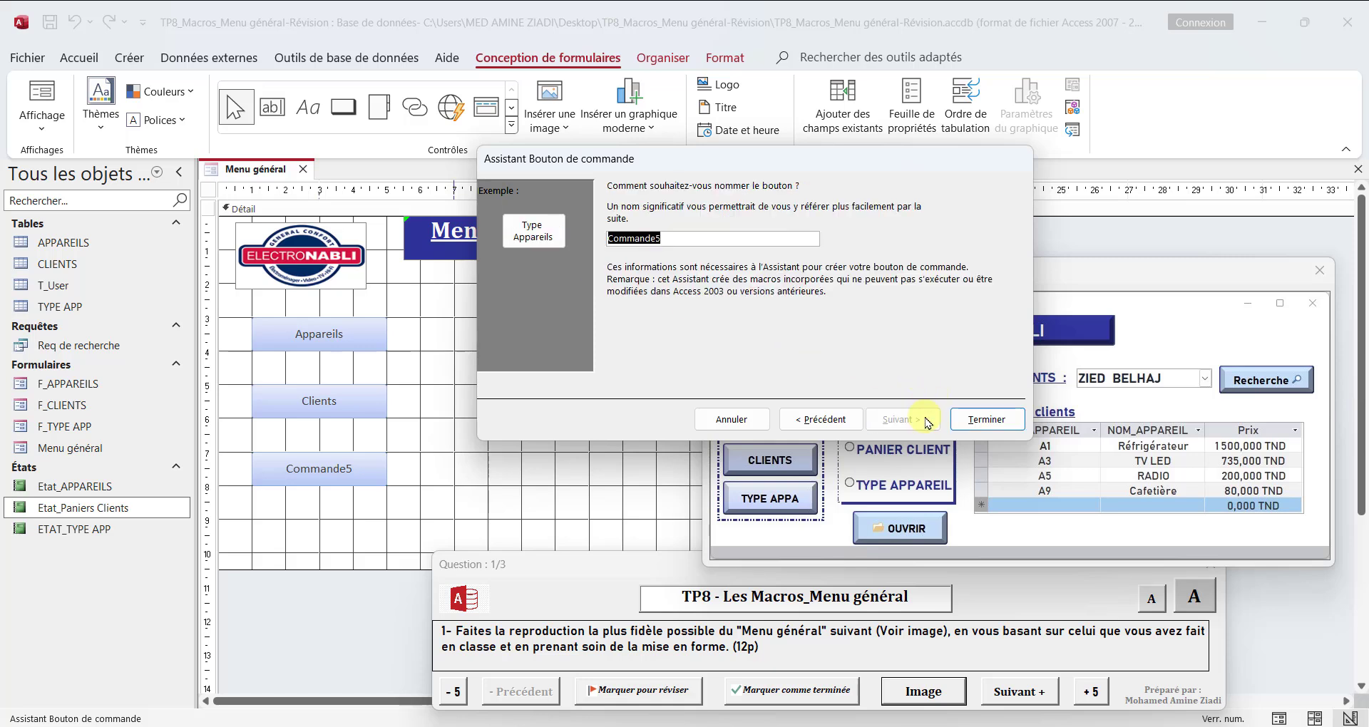
pyautogui.click(980, 417)
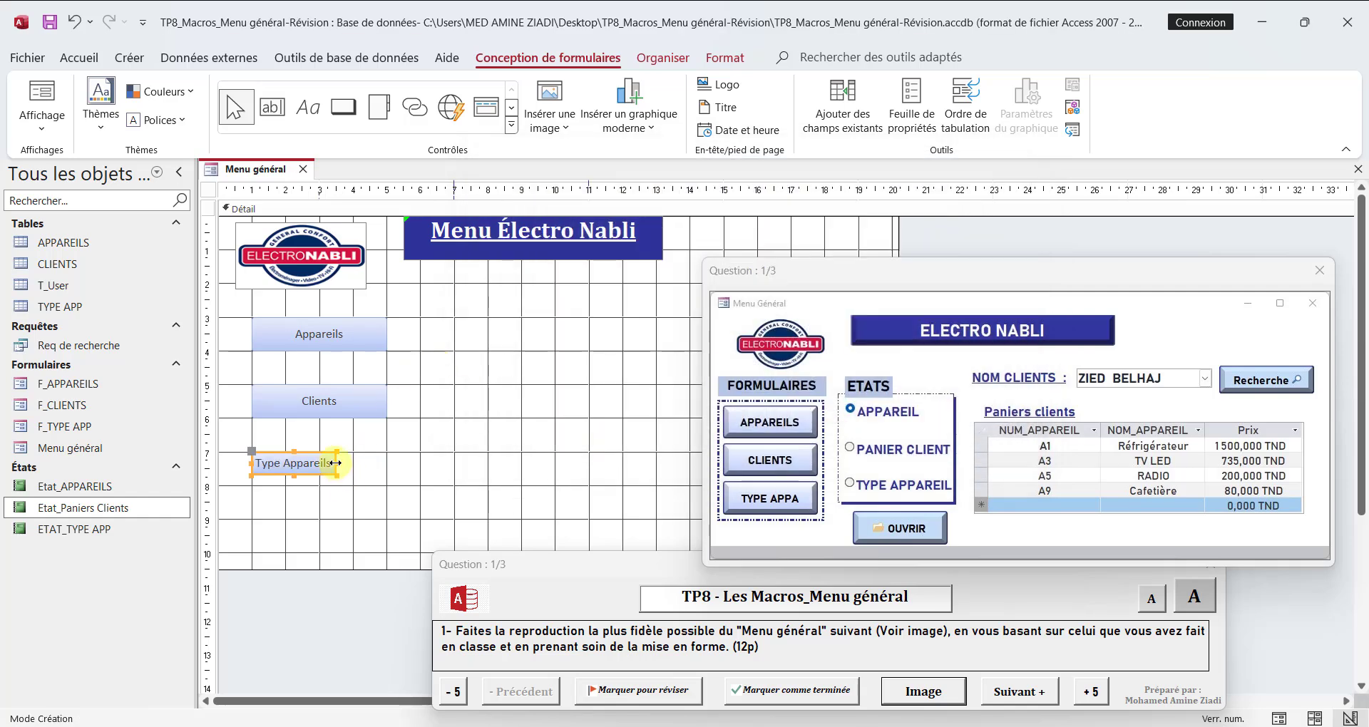
pyautogui.moveTo(335, 463); pyautogui.dragTo(318, 488)
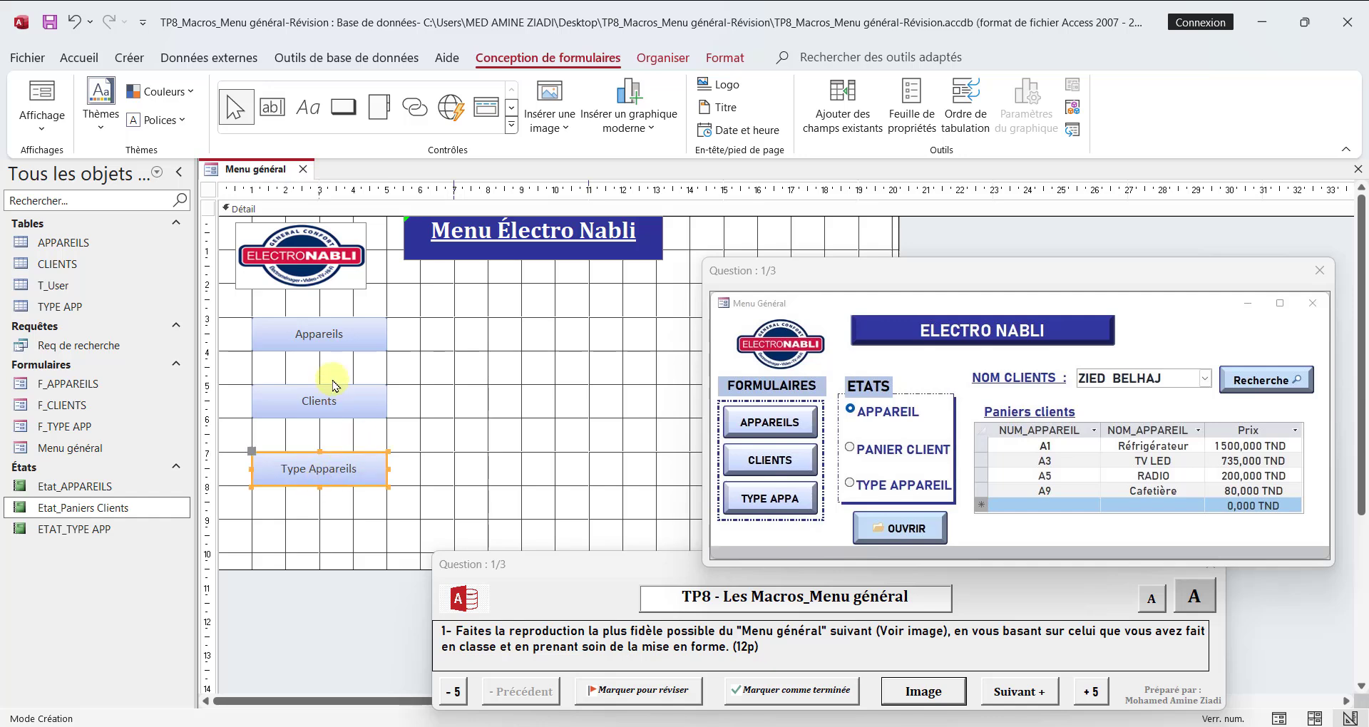
# Step: Set the text of the Appareils, Clients and Type Appareils buttons to Cambria, size 14
pyautogui.keyDown('shift'); pyautogui.click(369, 406); pyautogui.keyUp('shift')
pyautogui.keyDown('shift'); pyautogui.click(344, 332); pyautogui.keyUp('shift')
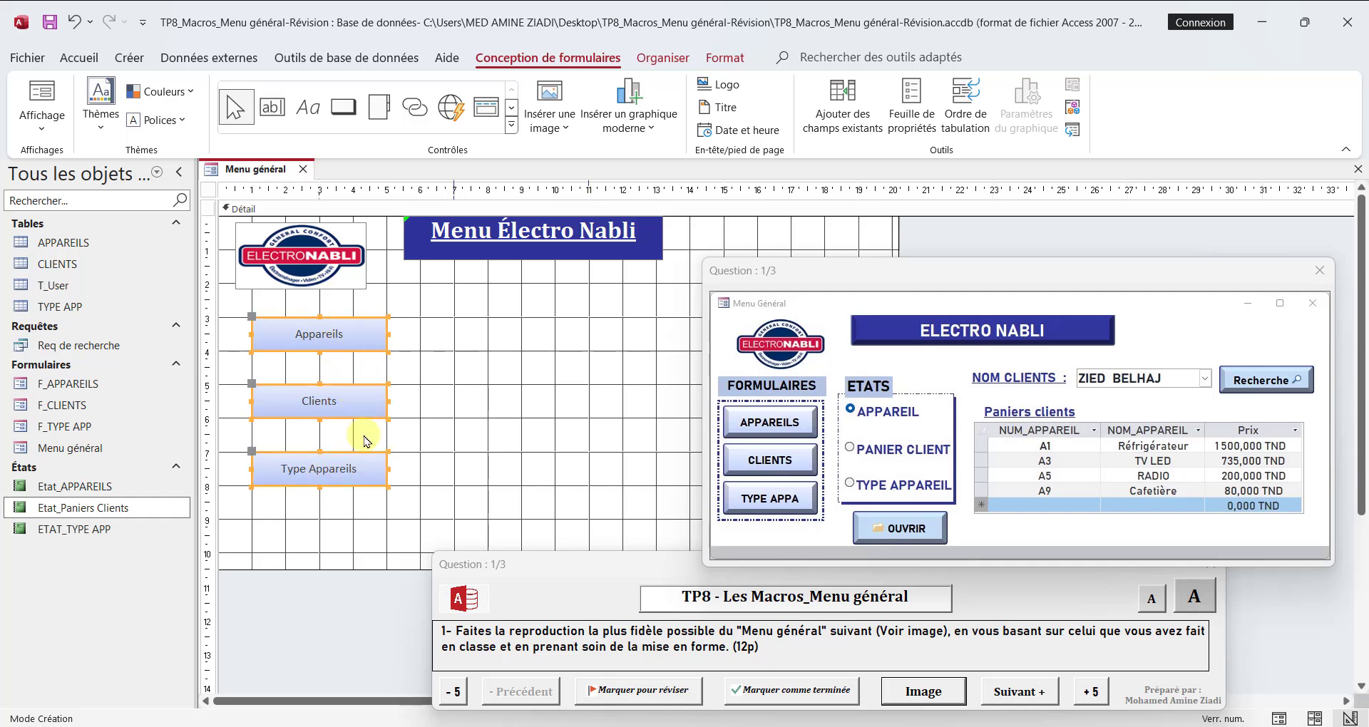
pyautogui.click(725, 57)
pyautogui.click(276, 97)
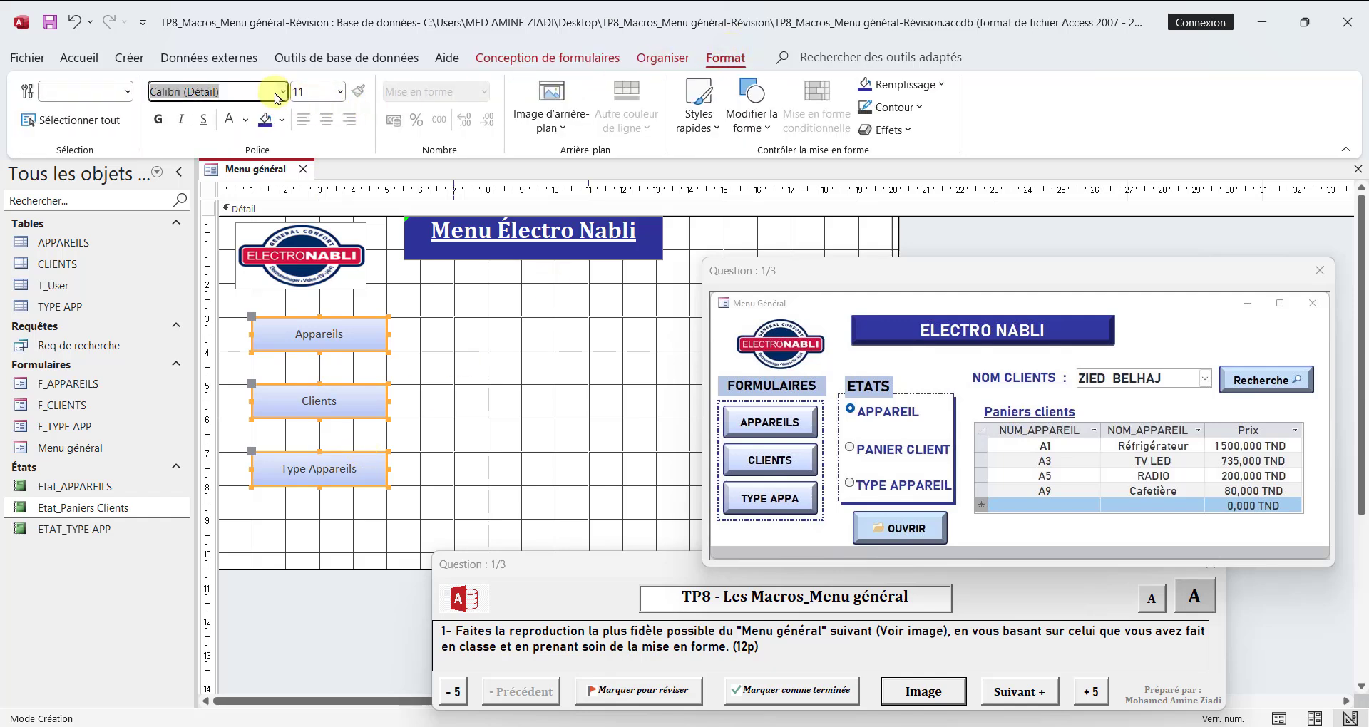
pyautogui.write('Cambria')
pyautogui.press('Return')
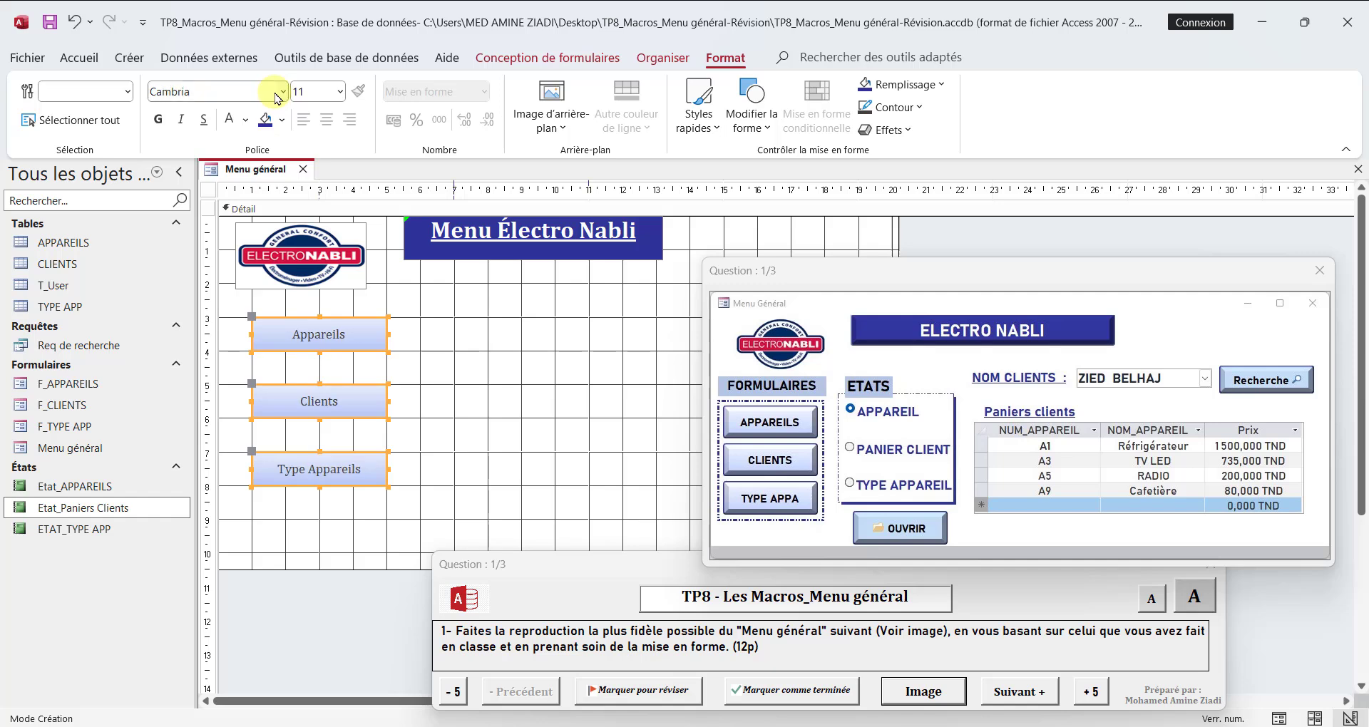
pyautogui.click(343, 95)
pyautogui.click(318, 229)
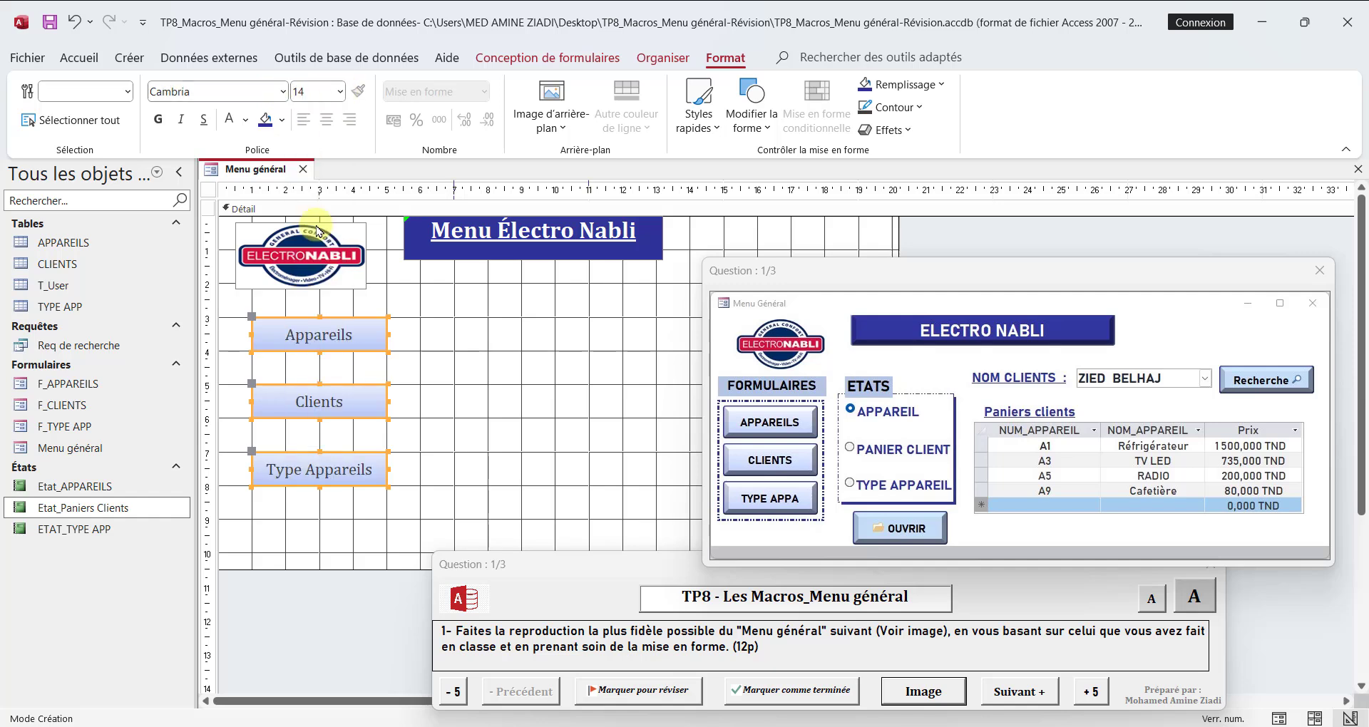
# Step: Make the text of the three buttons bold and black
pyautogui.click(158, 119)
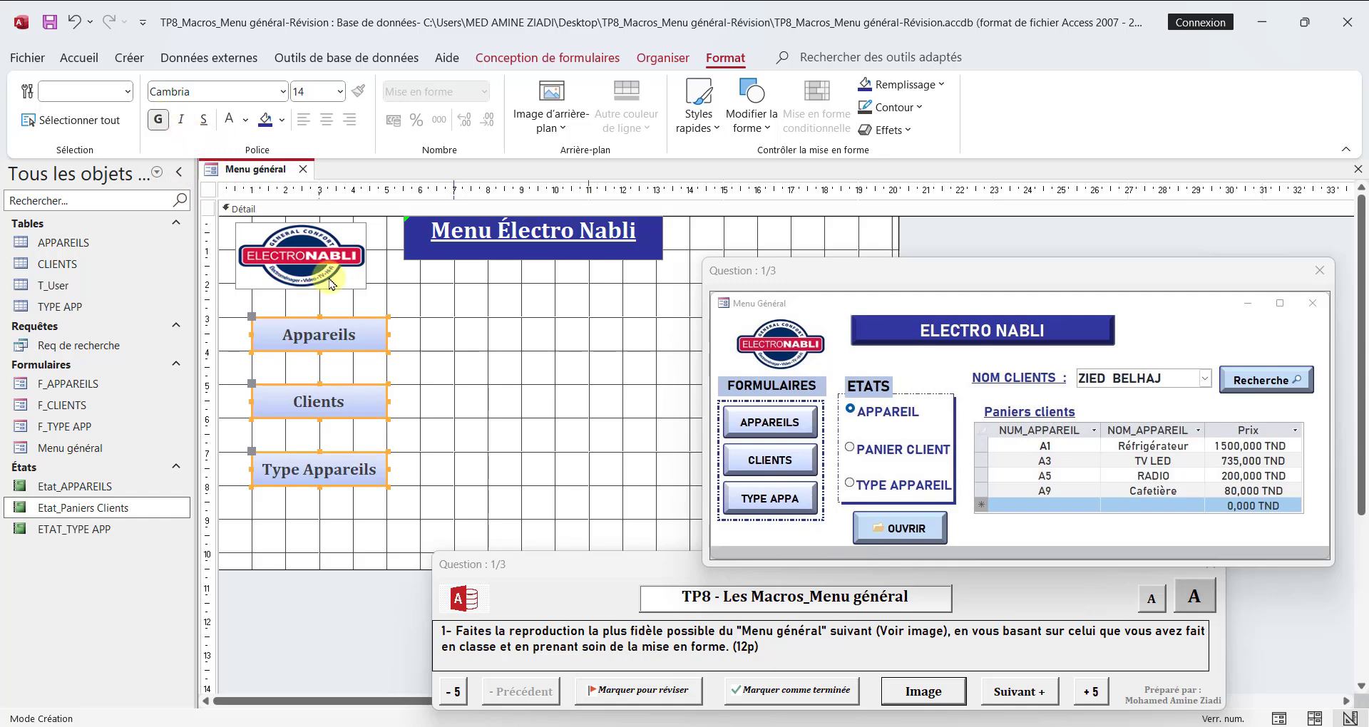
pyautogui.click(245, 121)
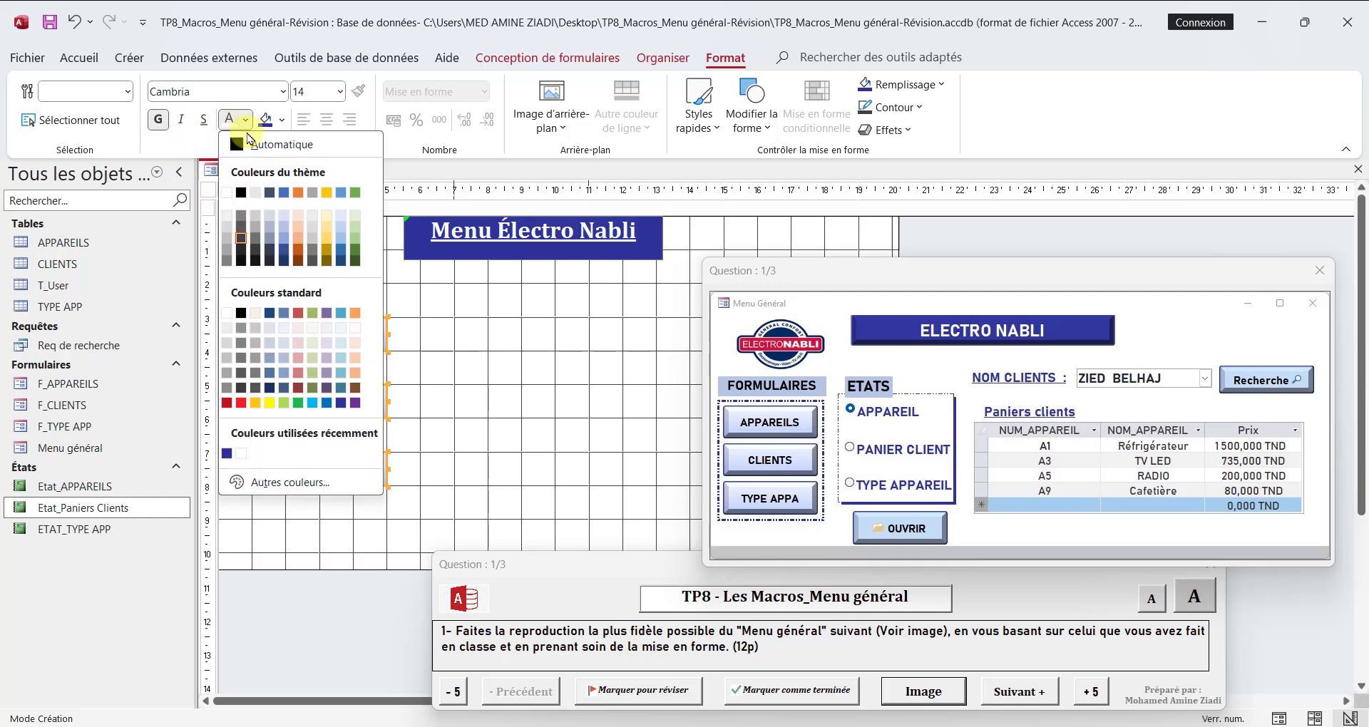
pyautogui.click(239, 193)
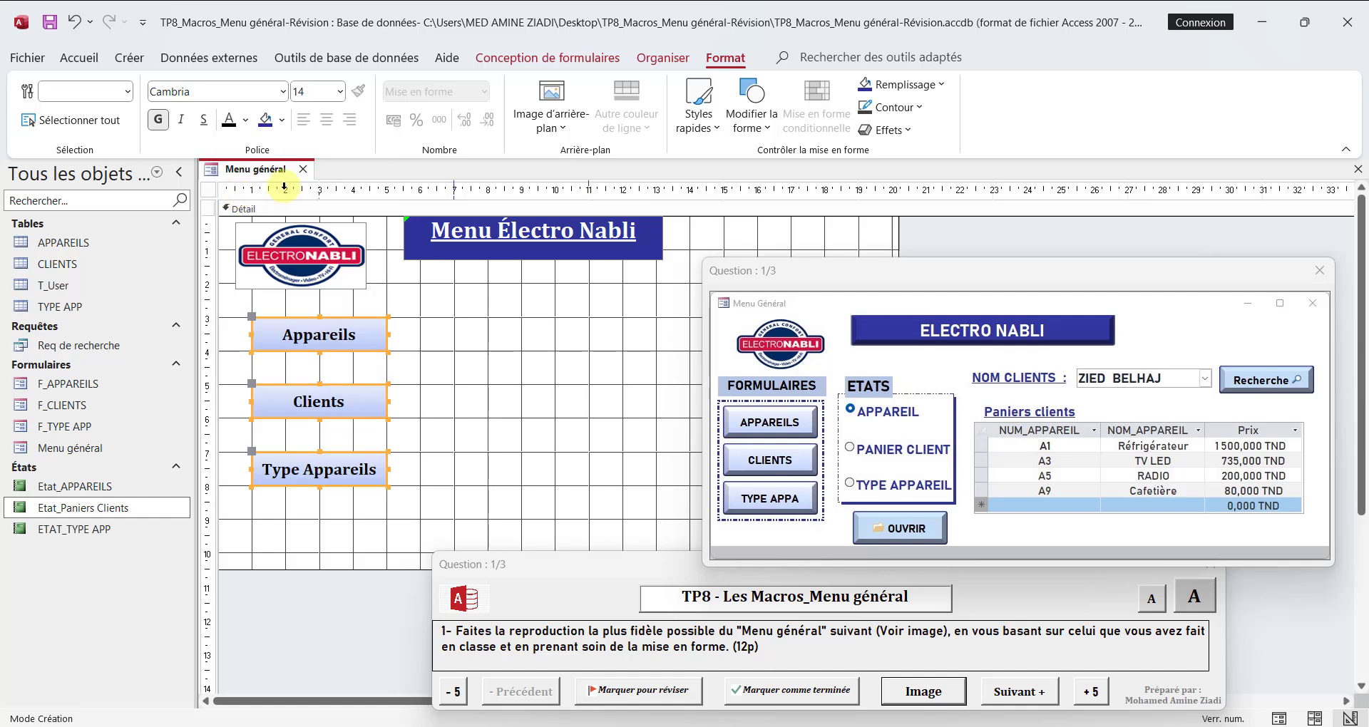
# Step: Apply the first bevel effect (Biseau) to the three selected buttons
pyautogui.click(283, 123)
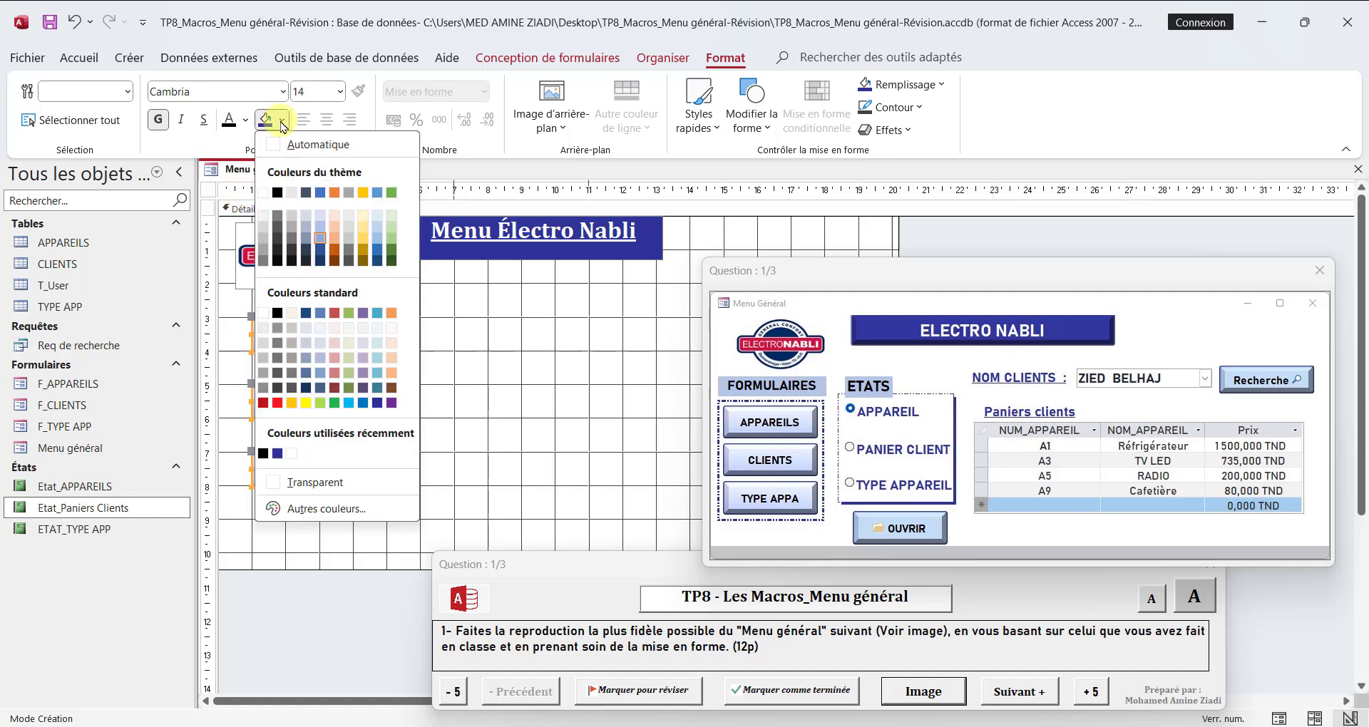
pyautogui.click(283, 125)
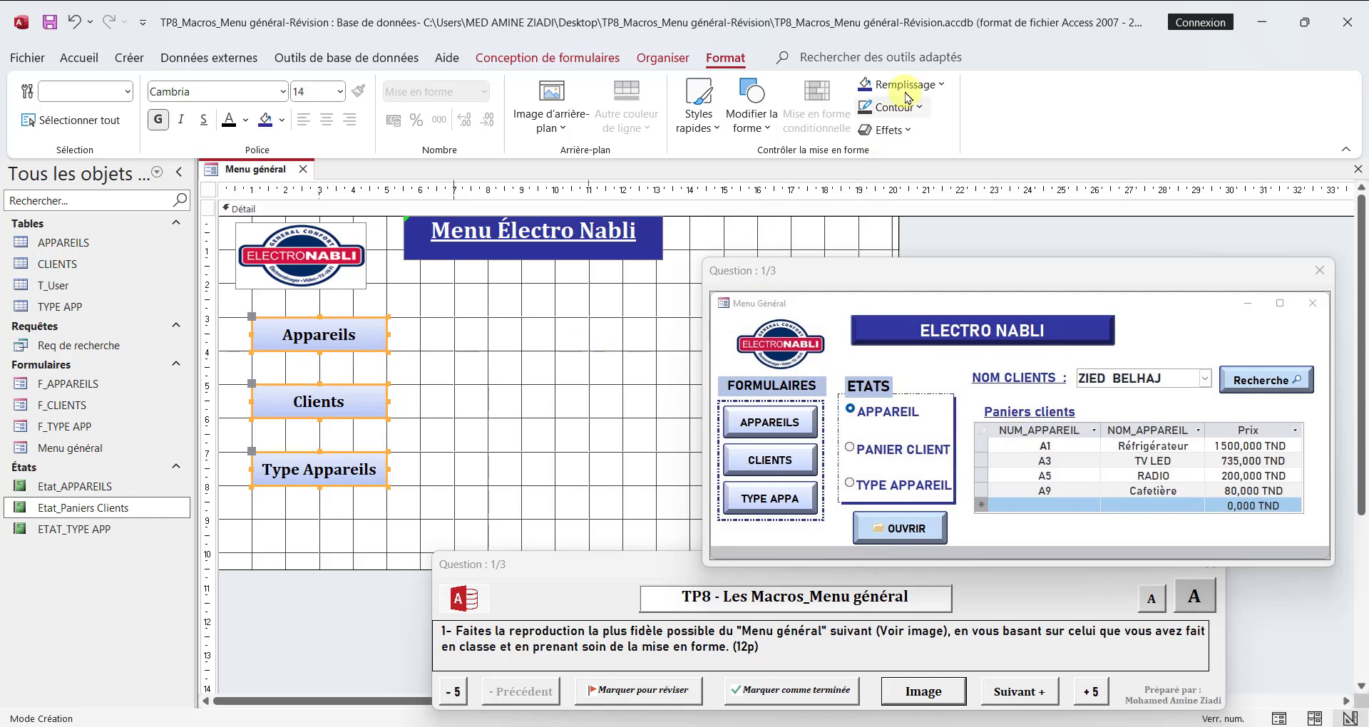
pyautogui.click(903, 136)
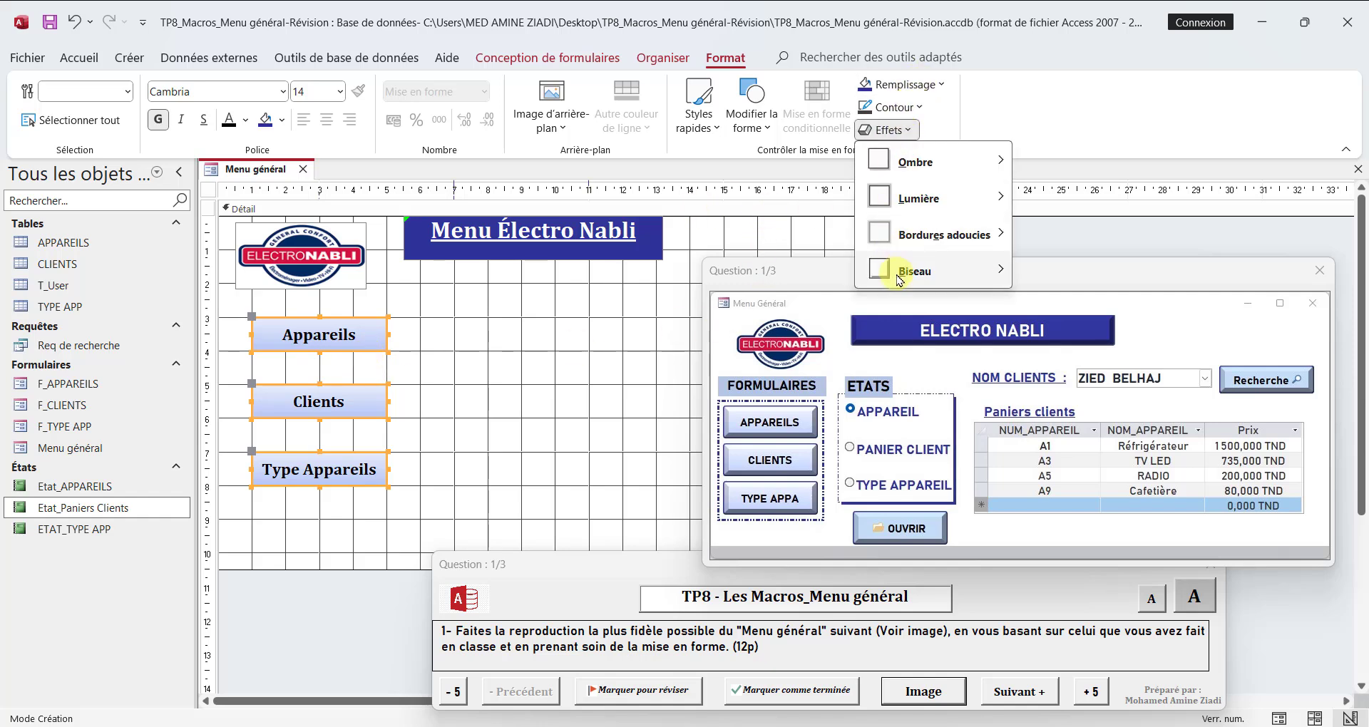
pyautogui.moveTo(899, 278)
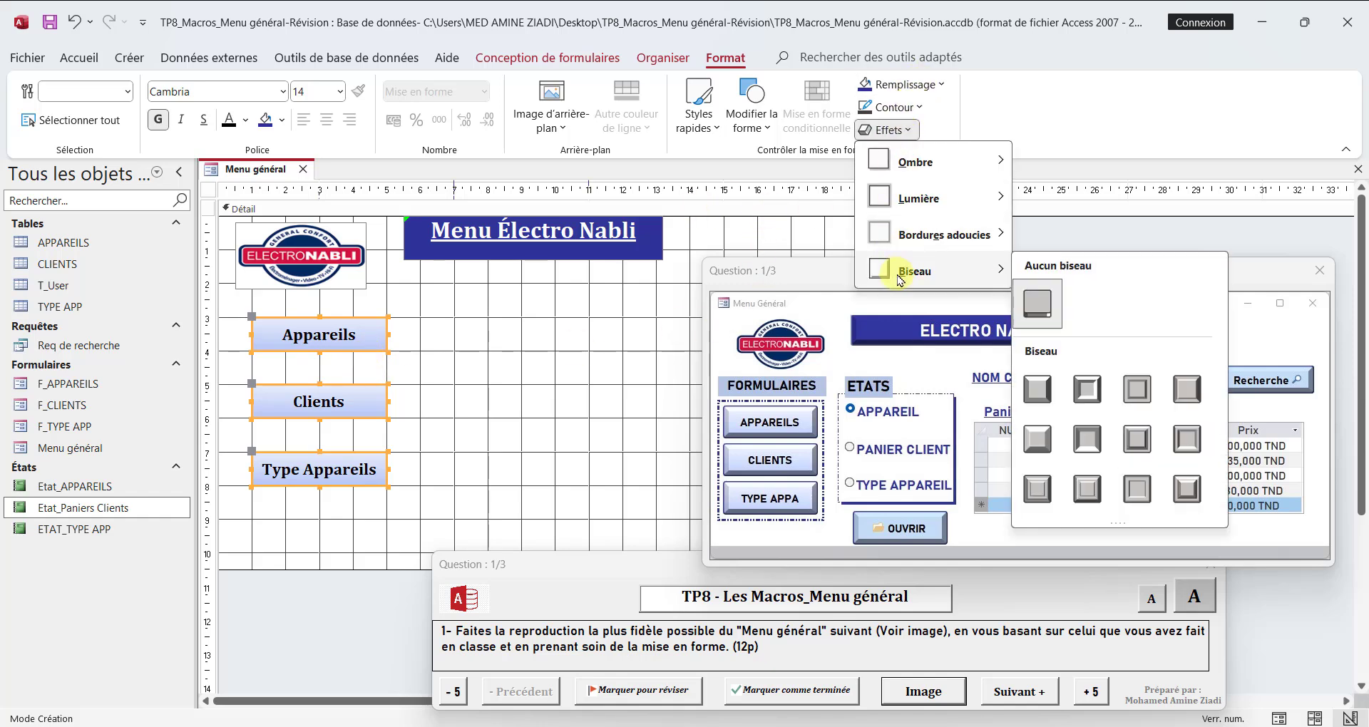
pyautogui.click(1037, 392)
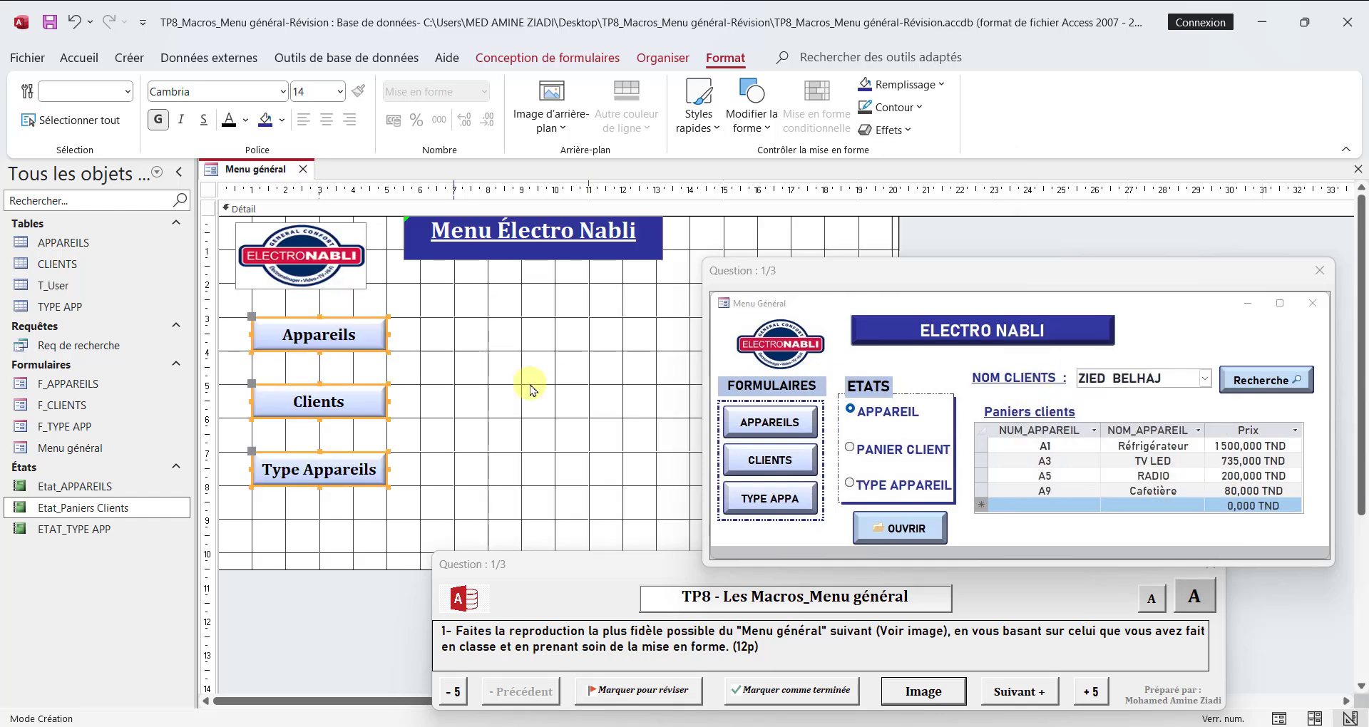
# Step: Move the Clients button up until it sits just below the Appareils button
pyautogui.click(412, 402)
pyautogui.click(330, 399)
pyautogui.press('Up')
pyautogui.press('Up')
pyautogui.press('Up')
pyautogui.press('Up')
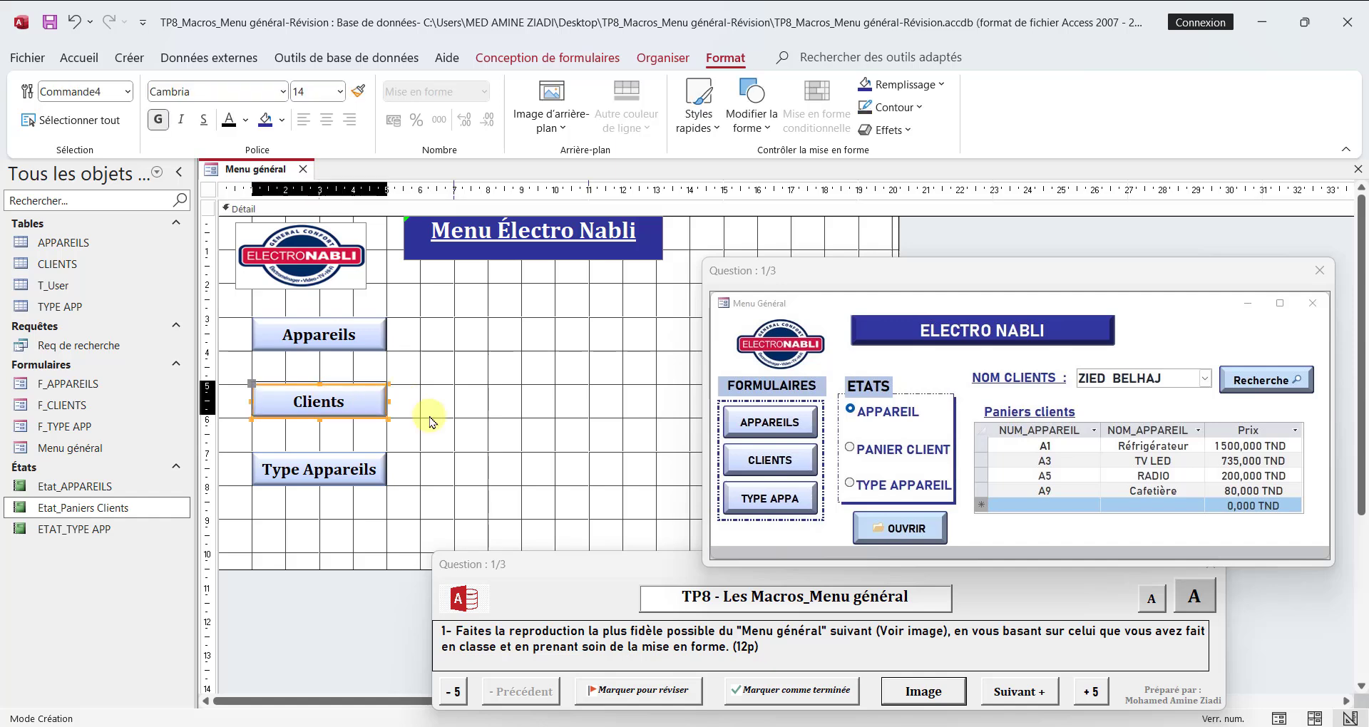
pyautogui.press('Up')
pyautogui.press('Up')
pyautogui.press('Up')
pyautogui.press('Up')
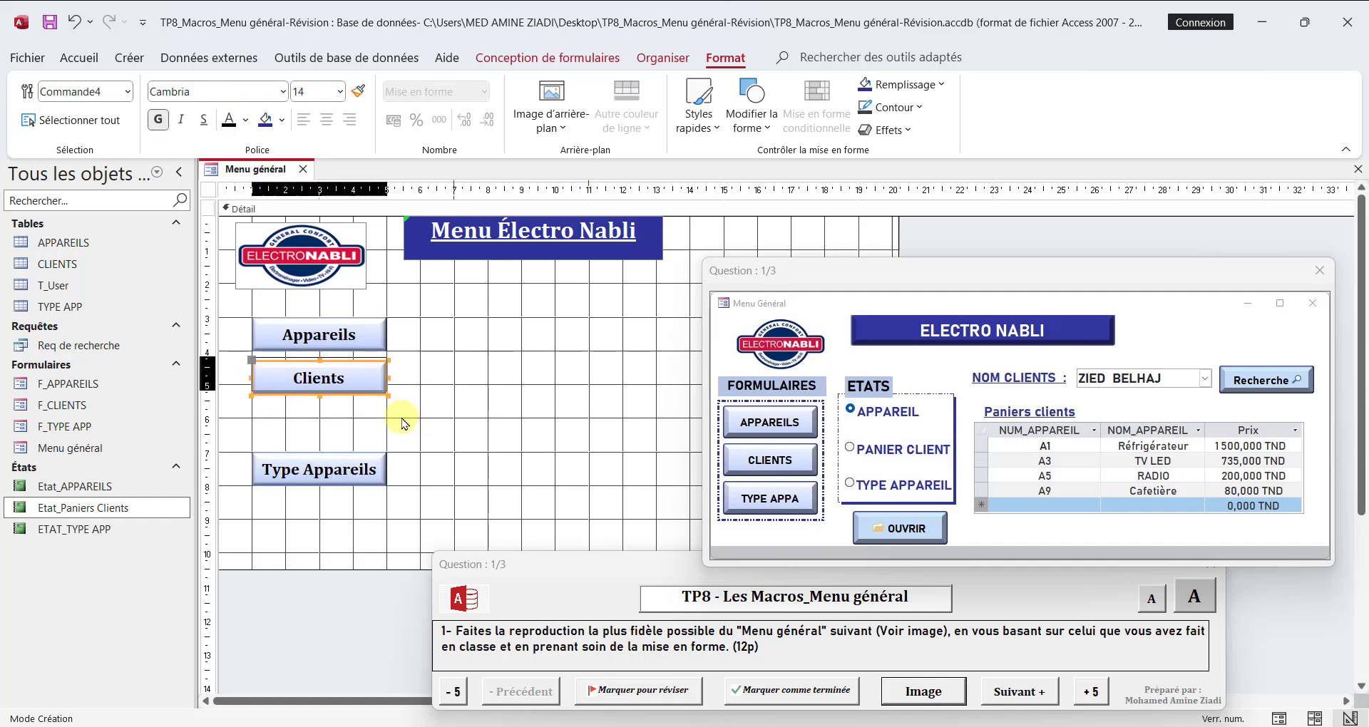
# Step: Move the Type Appareils button up just below the Clients button, matching the spacing between the two buttons above it
pyautogui.click(324, 460)
pyautogui.press('Up')
pyautogui.press('Up')
pyautogui.press('Up')
pyautogui.press('Up')
pyautogui.press('Up')
pyautogui.press('Up')
pyautogui.press('Up')
pyautogui.press('Up')
pyautogui.press('Up')
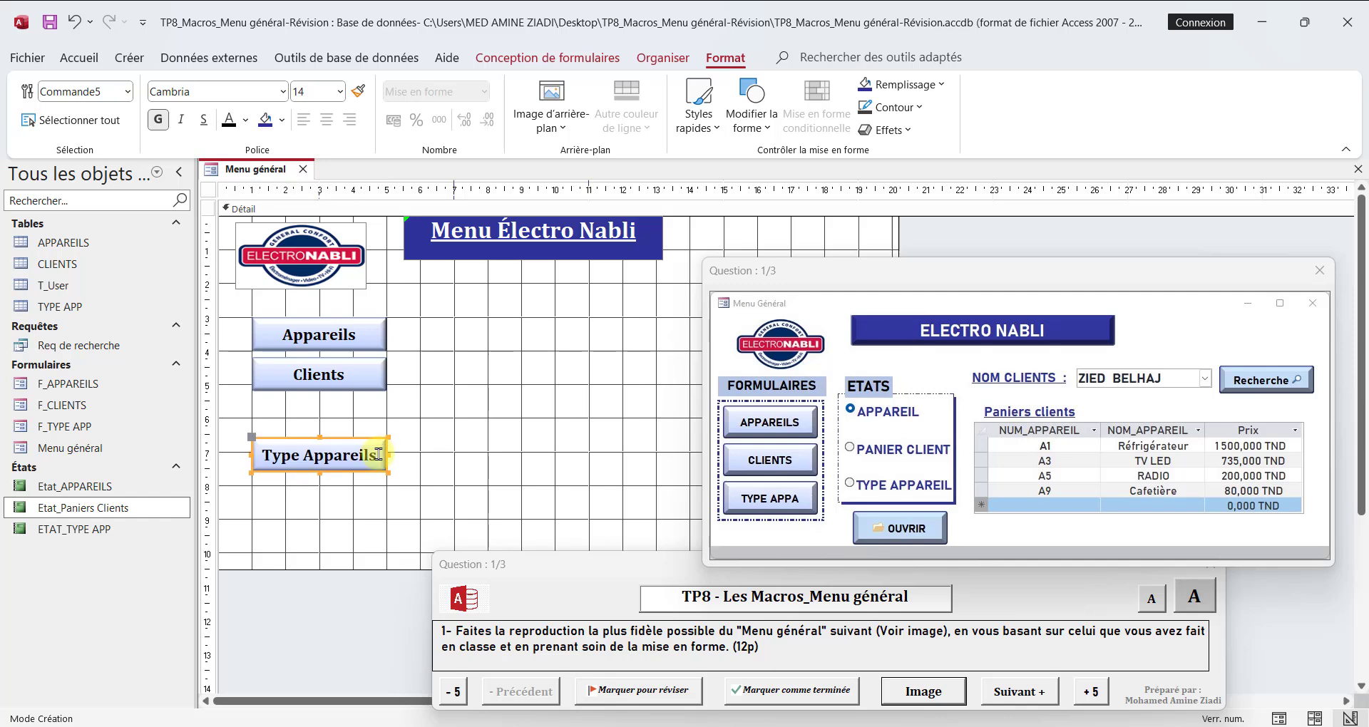
pyautogui.press('Up')
pyautogui.press('Up')
pyautogui.press('Up')
pyautogui.press('Up')
pyautogui.press('Up')
pyautogui.press('Up')
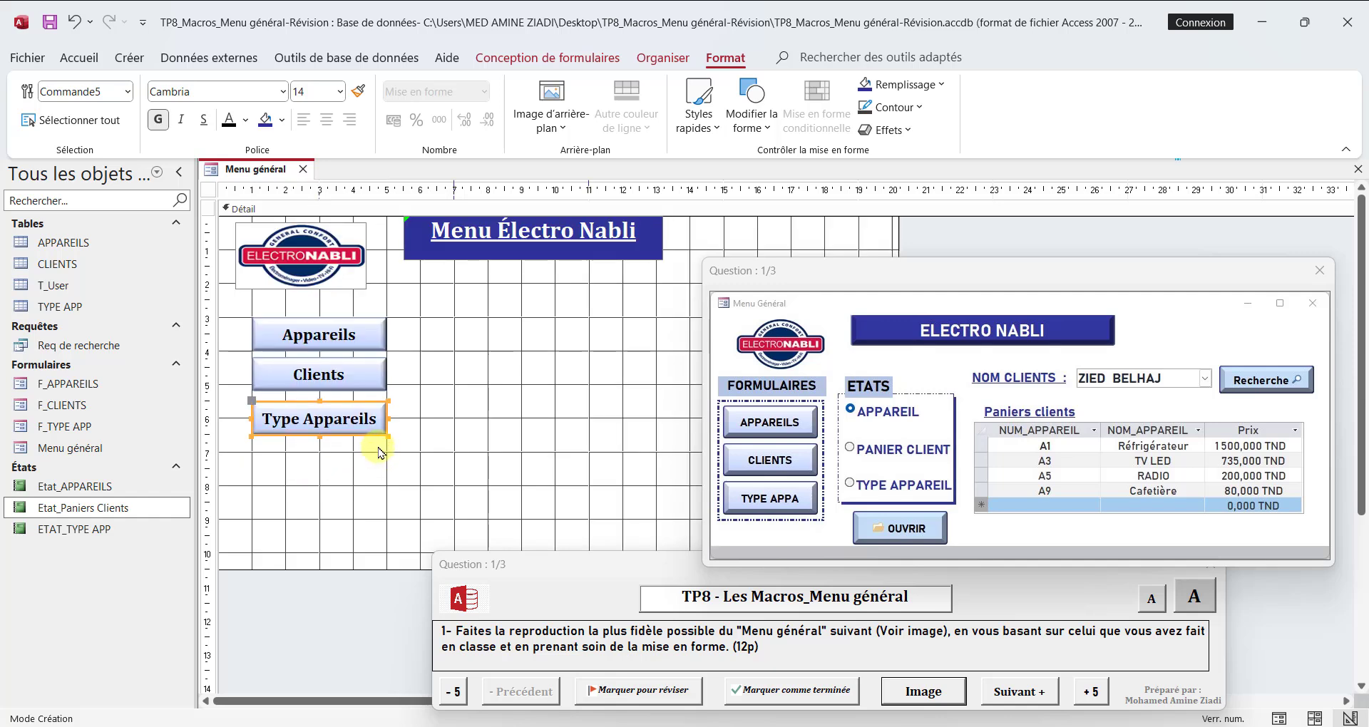
pyautogui.click(425, 367)
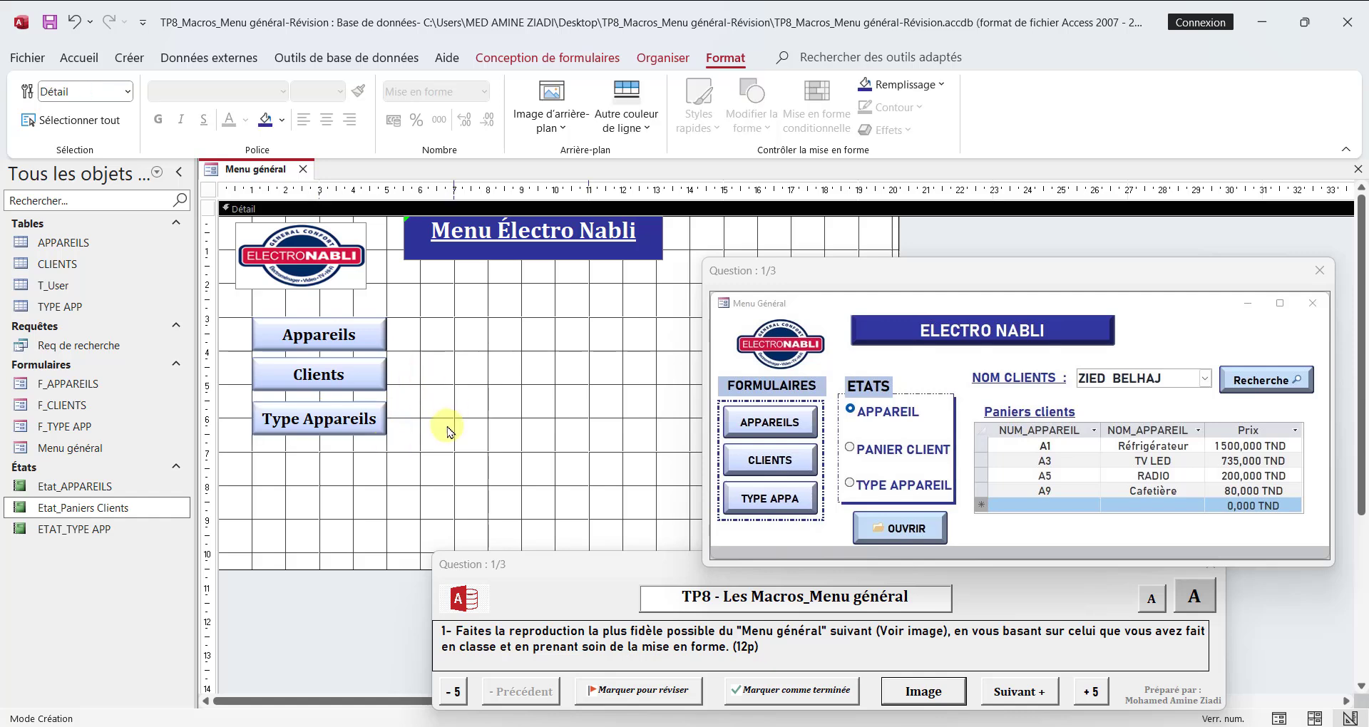
pyautogui.click(352, 413)
pyautogui.moveTo(390, 425); pyautogui.dragTo(392, 421)
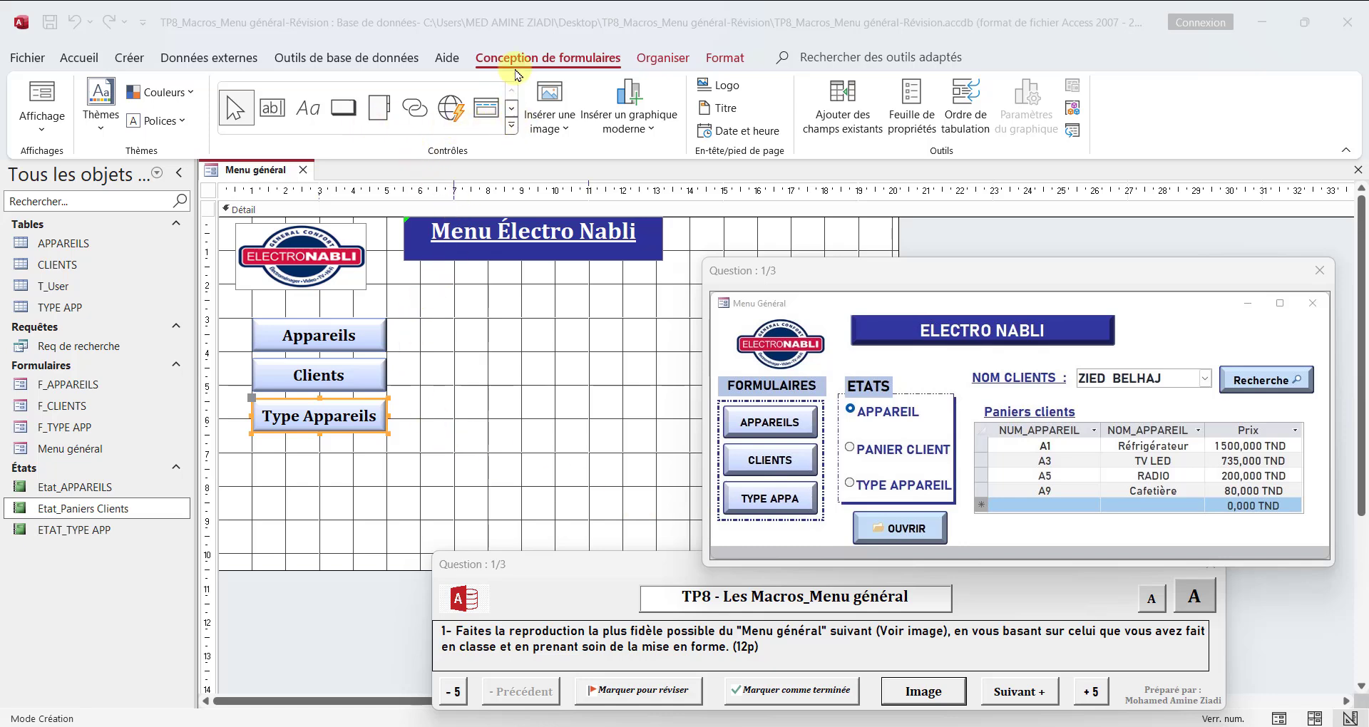
# Step: Draw a rectangle about 4.3 cm wide and 3.8 cm high around the three buttons
pyautogui.click(514, 128)
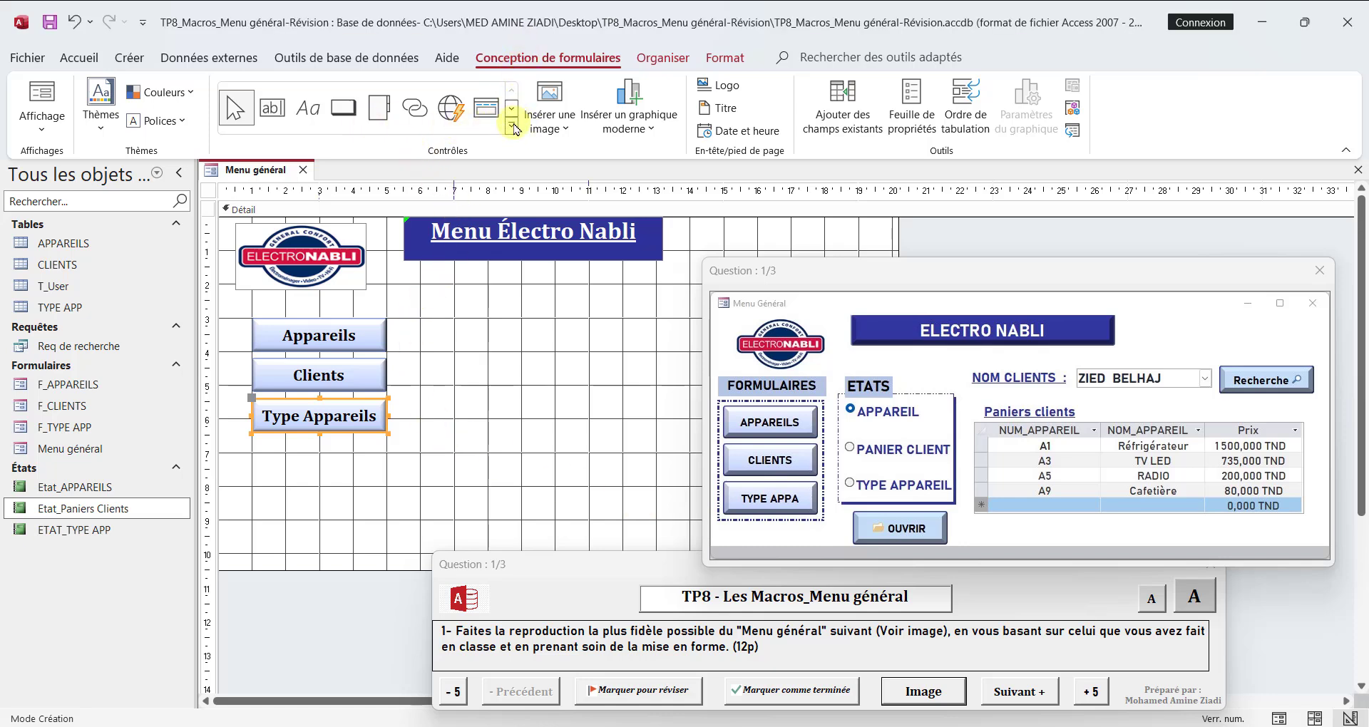
pyautogui.click(513, 127)
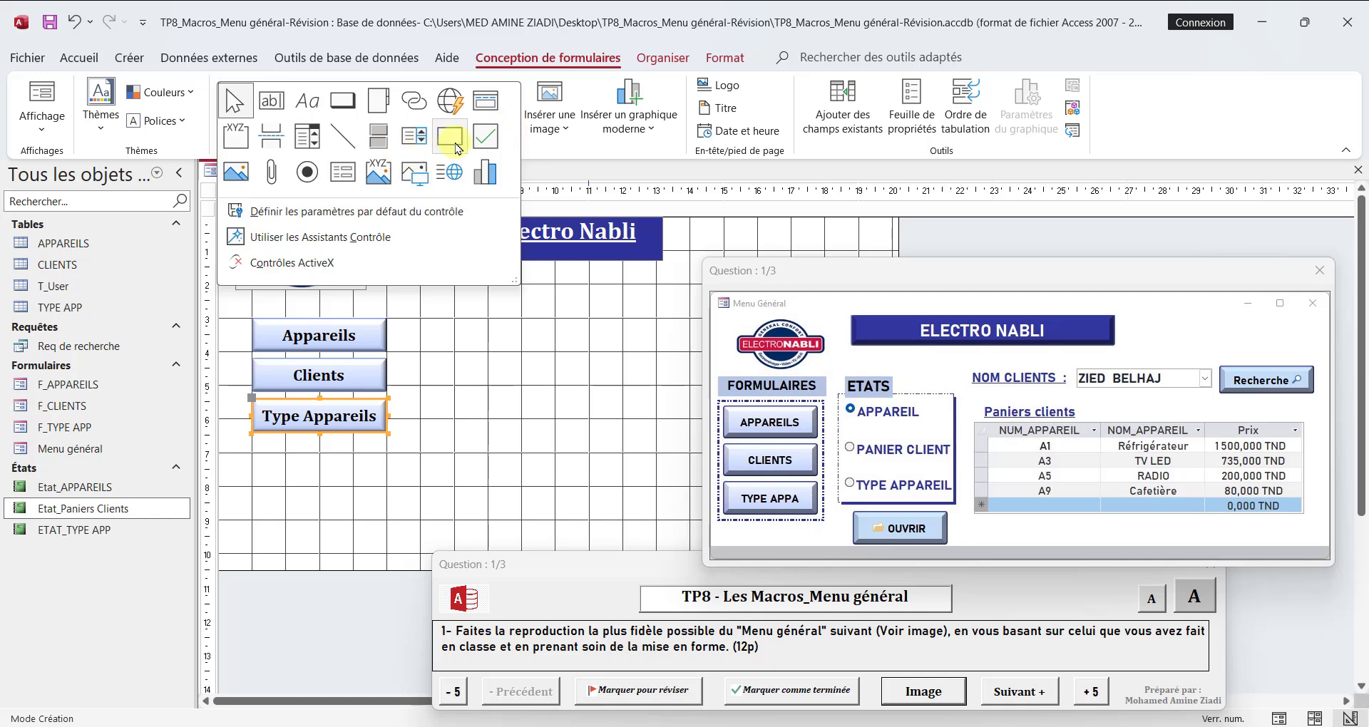
pyautogui.click(456, 146)
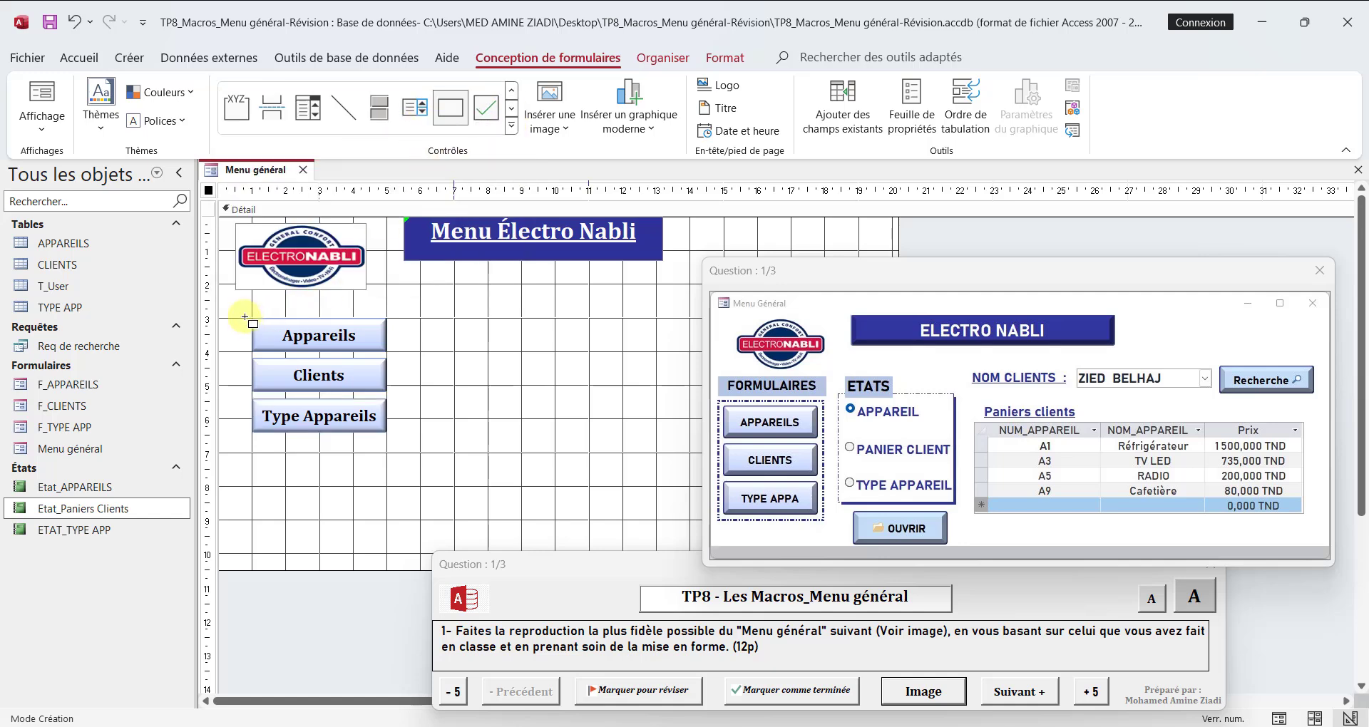
pyautogui.moveTo(245, 313)
pyautogui.mouseDown()
pyautogui.moveTo(361, 329)
pyautogui.moveTo(394, 353)
pyautogui.moveTo(391, 438)
pyautogui.mouseUp()
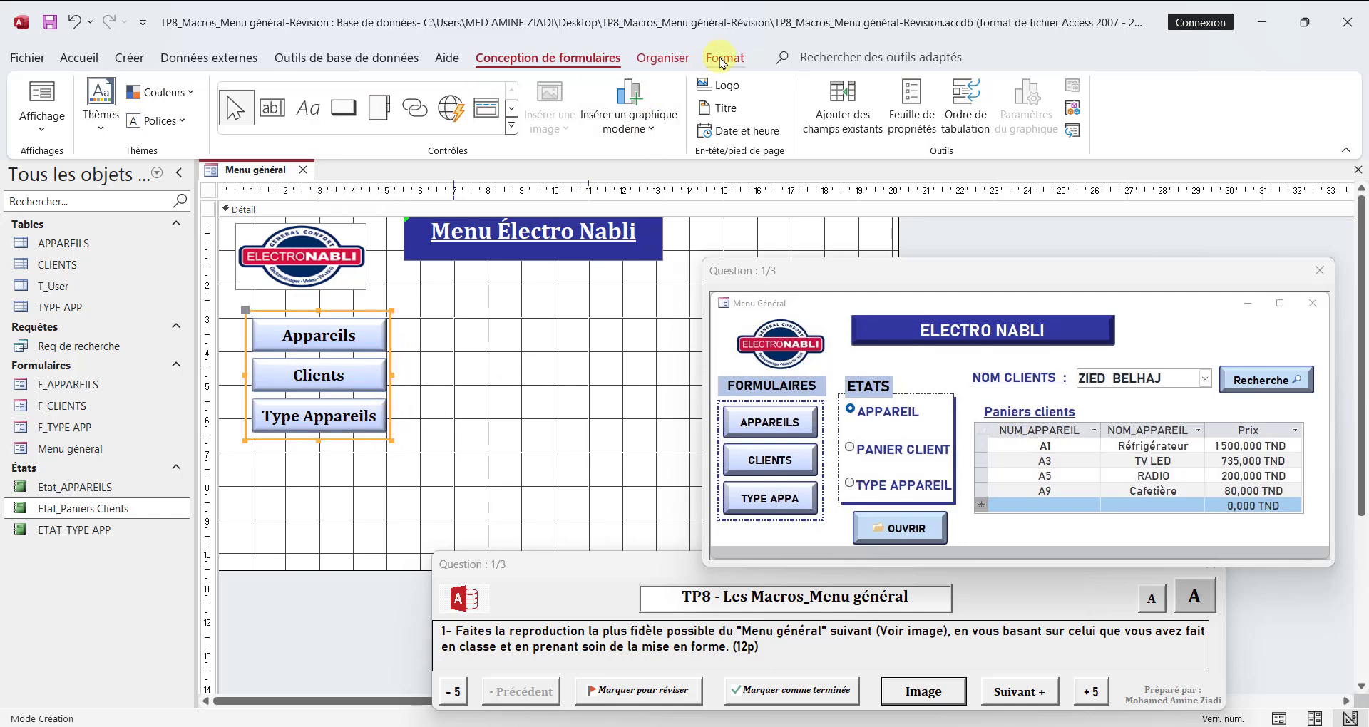
# Step: Give the rectangle around the three buttons a dark blue outline with a dash-dot line type
pyautogui.click(725, 57)
pyautogui.click(895, 107)
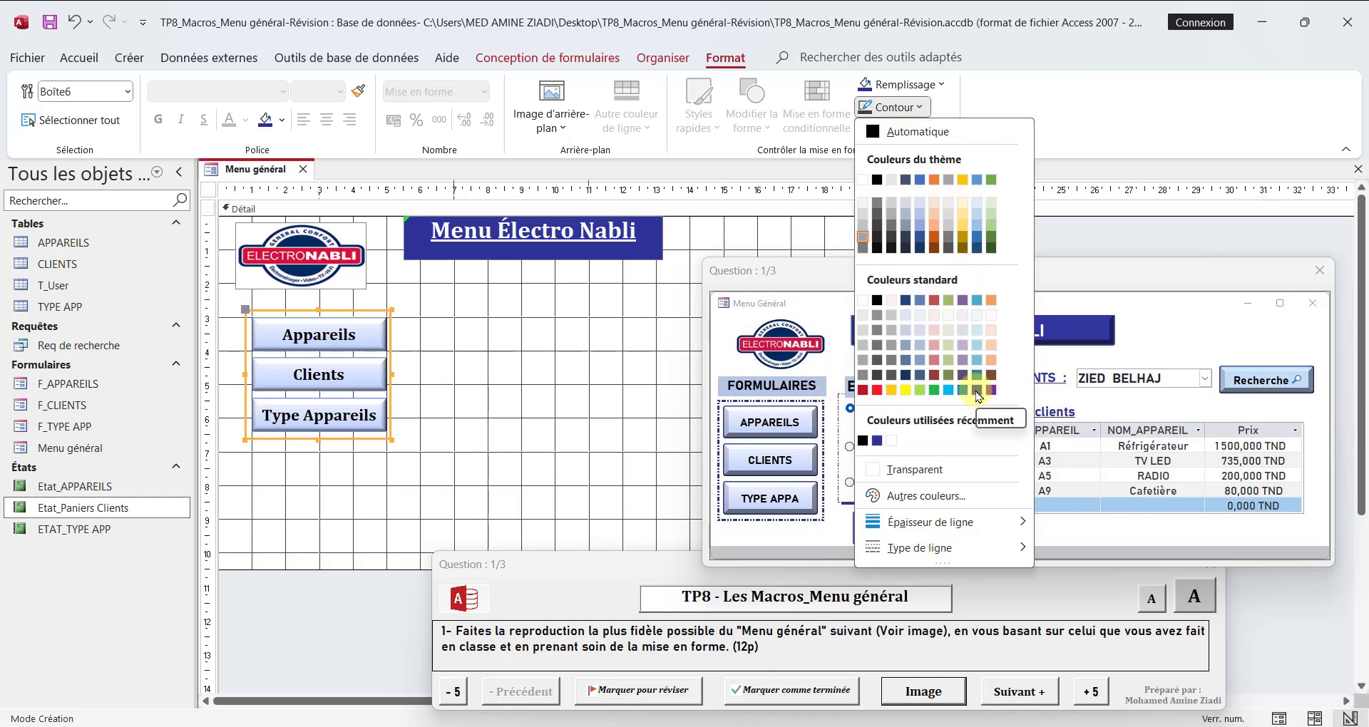
pyautogui.click(977, 390)
pyautogui.click(914, 111)
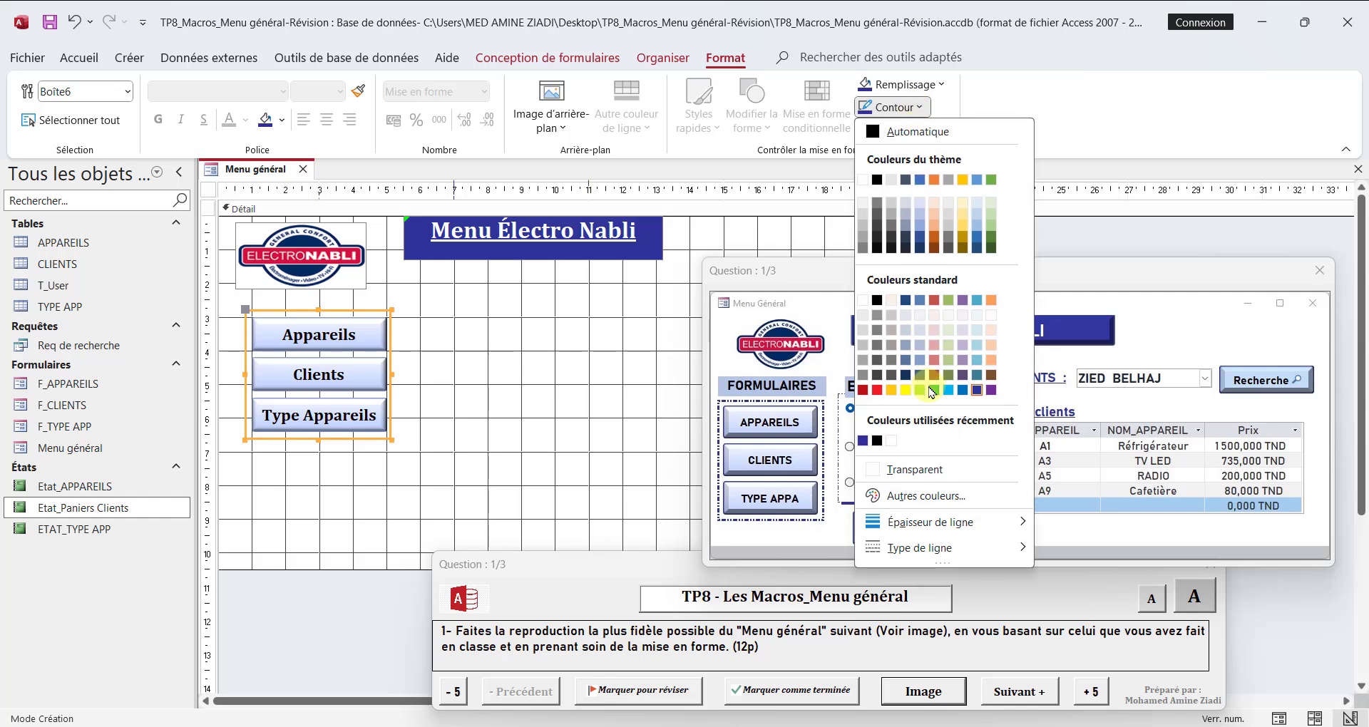
pyautogui.moveTo(920, 549)
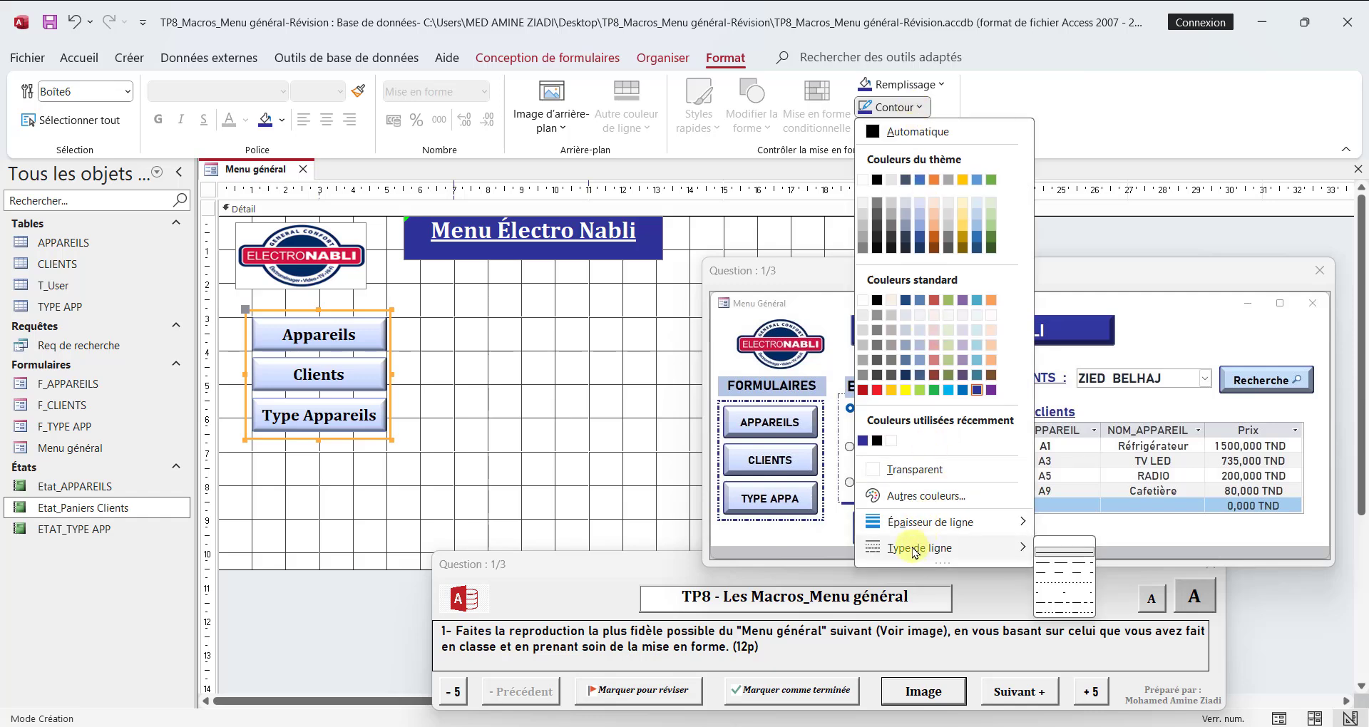
pyautogui.click(1071, 604)
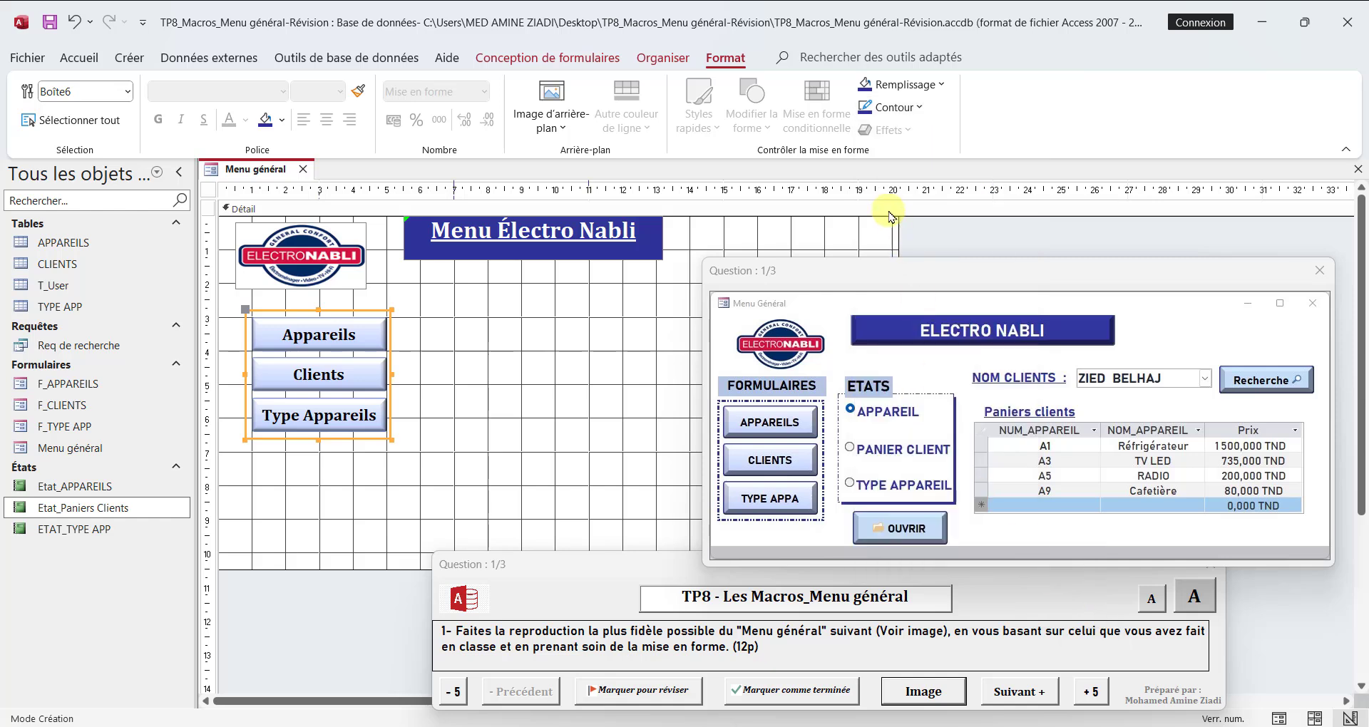
# Step: Make the rectangle's outline slightly thicker using a thin weight from the line thickness options
pyautogui.click(914, 111)
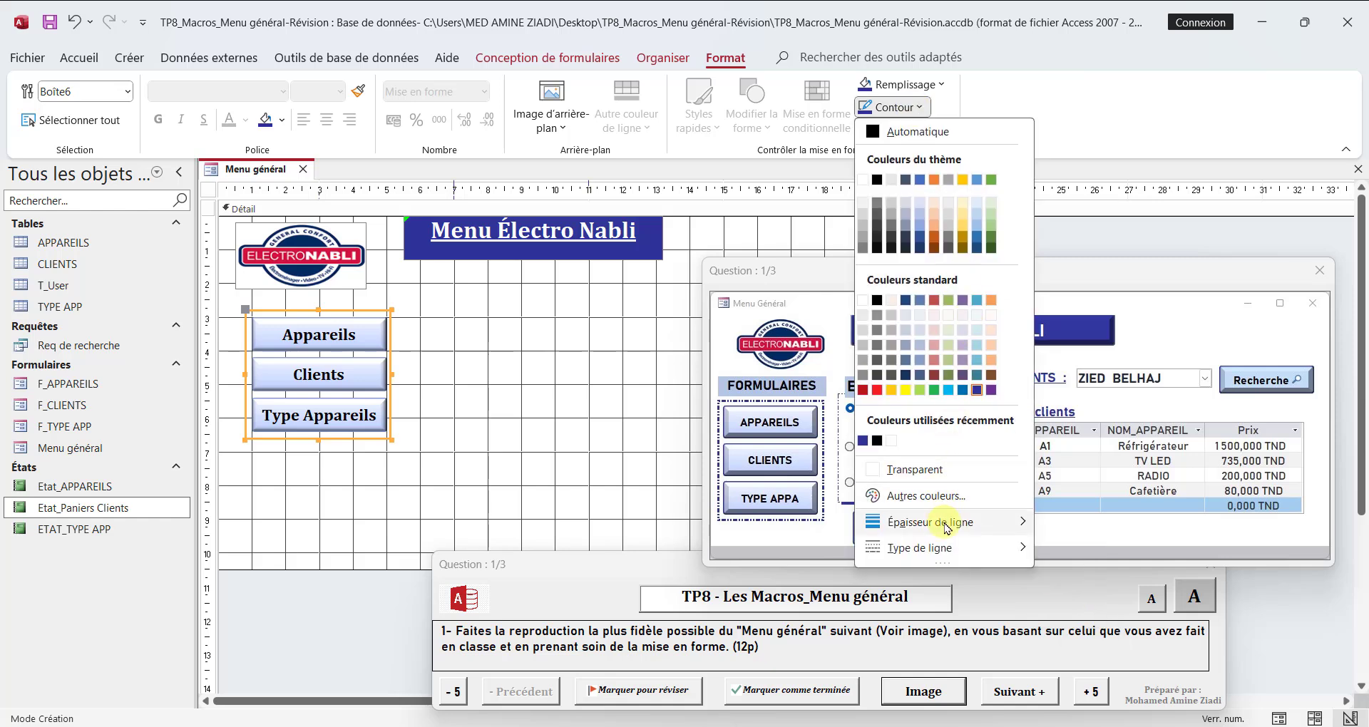
pyautogui.moveTo(950, 522)
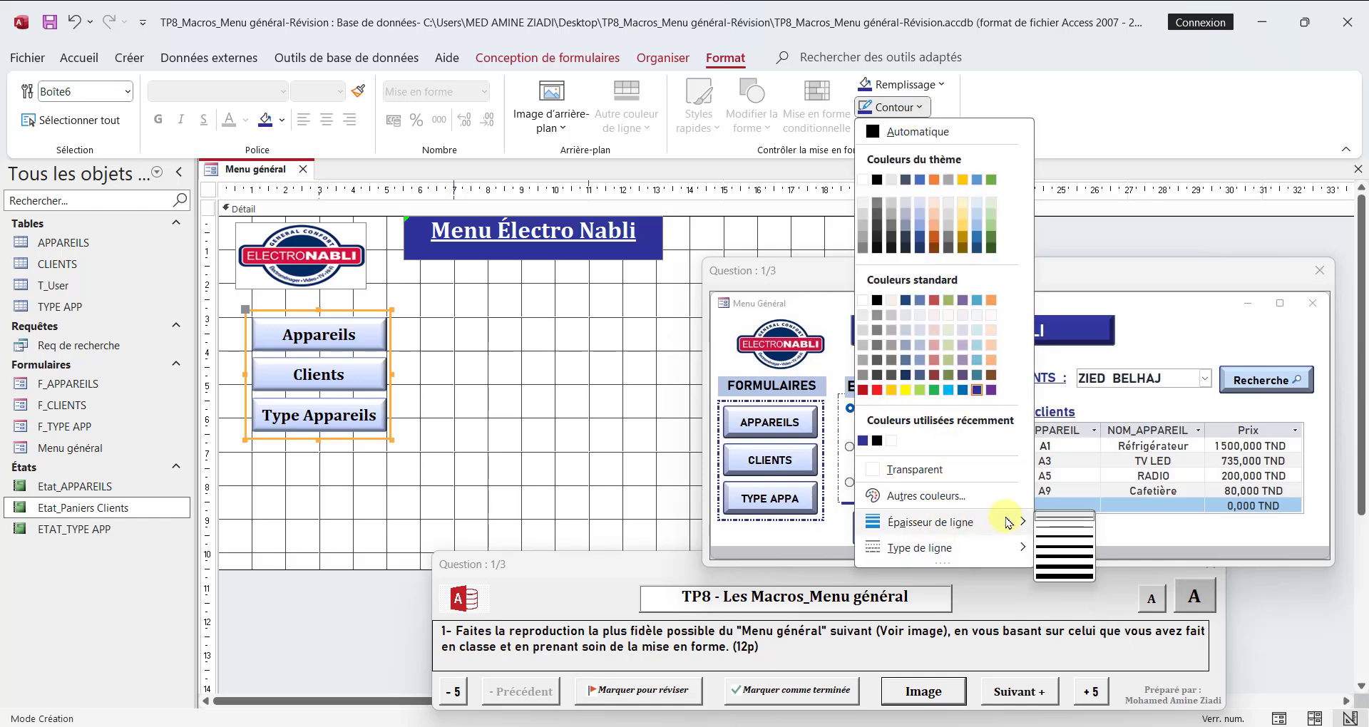
pyautogui.click(1057, 537)
pyautogui.click(490, 476)
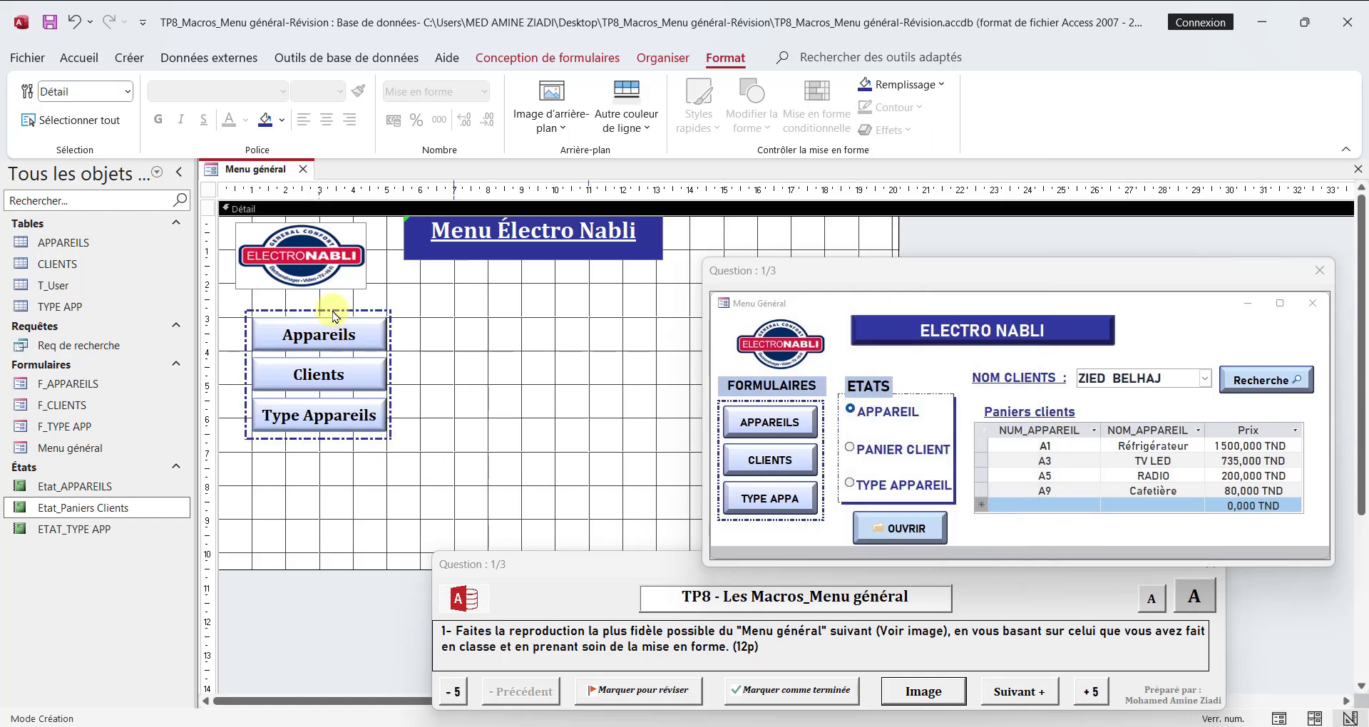
pyautogui.click(356, 725)
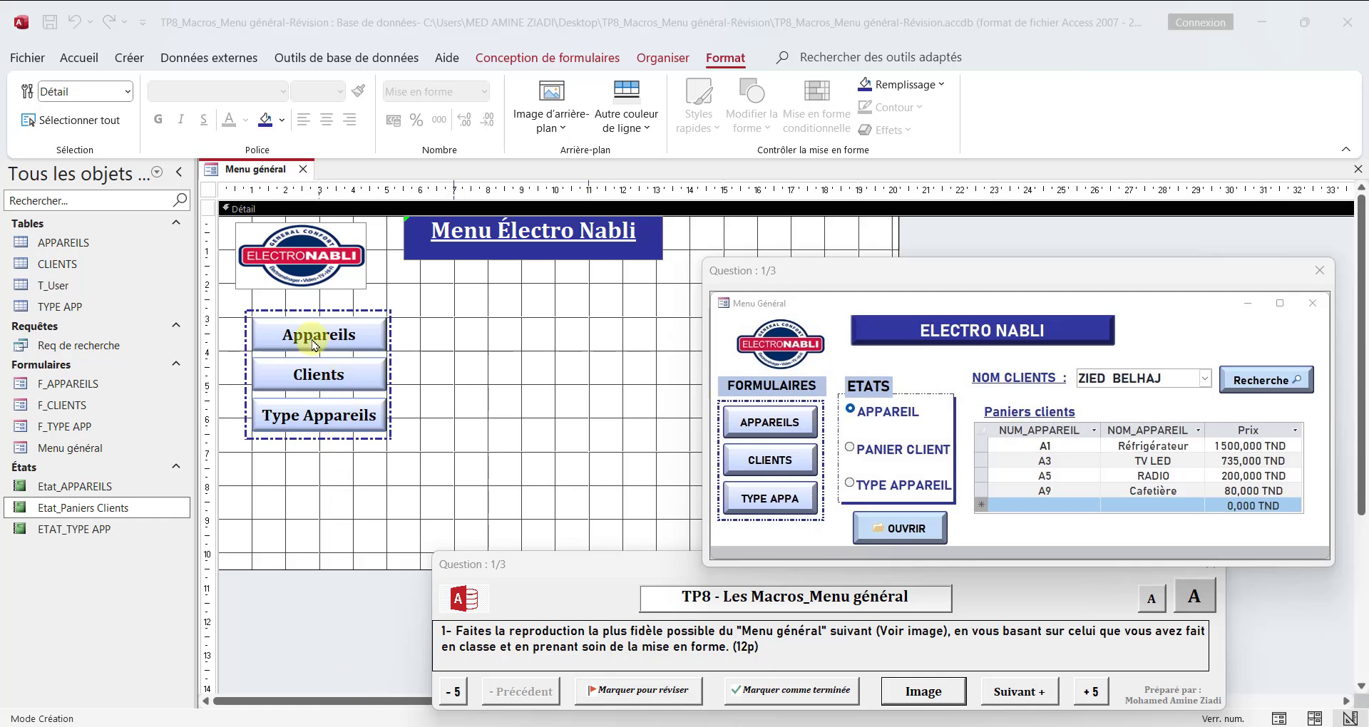
# Step: Move the frame and its three buttons together about 0.7 cm down to leave room for a heading
pyautogui.click(317, 316)
pyautogui.click(320, 312)
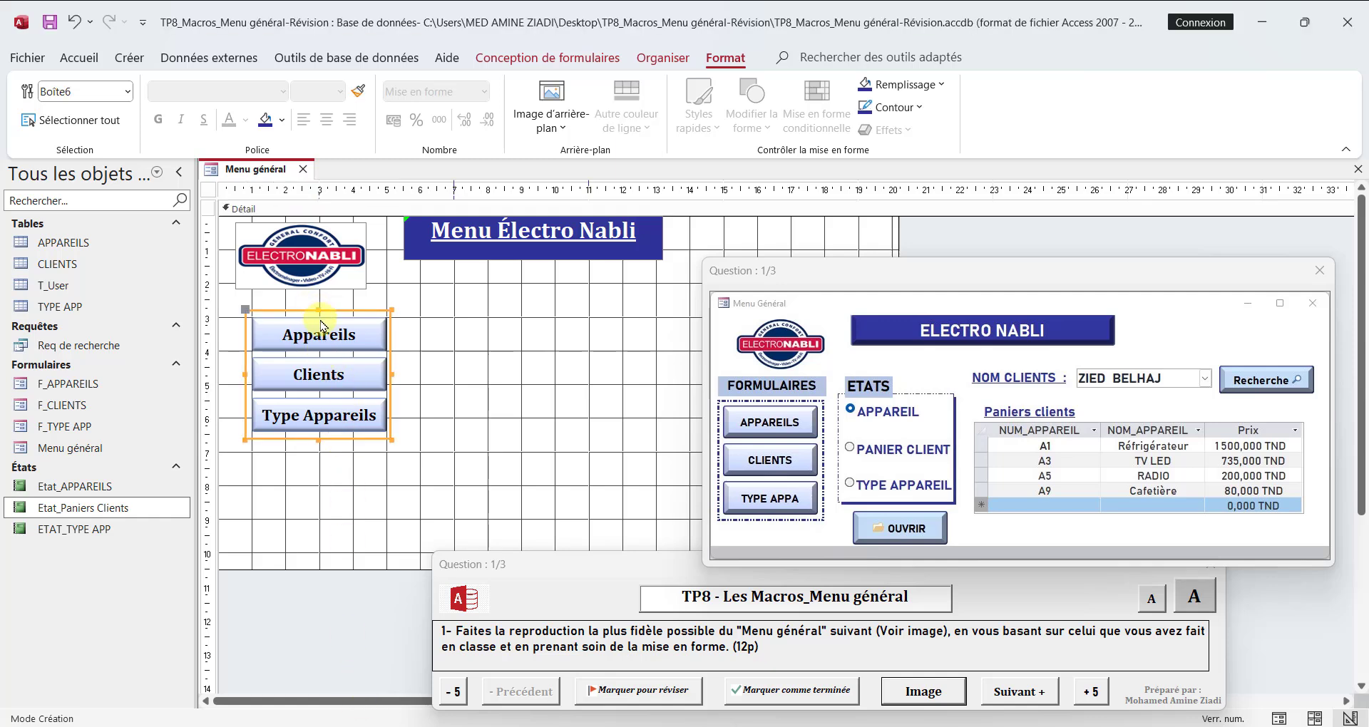
pyautogui.keyDown('shift'); pyautogui.click(318, 330); pyautogui.keyUp('shift')
pyautogui.keyDown('shift'); pyautogui.click(315, 380); pyautogui.keyUp('shift')
pyautogui.keyDown('shift'); pyautogui.click(317, 406); pyautogui.keyUp('shift')
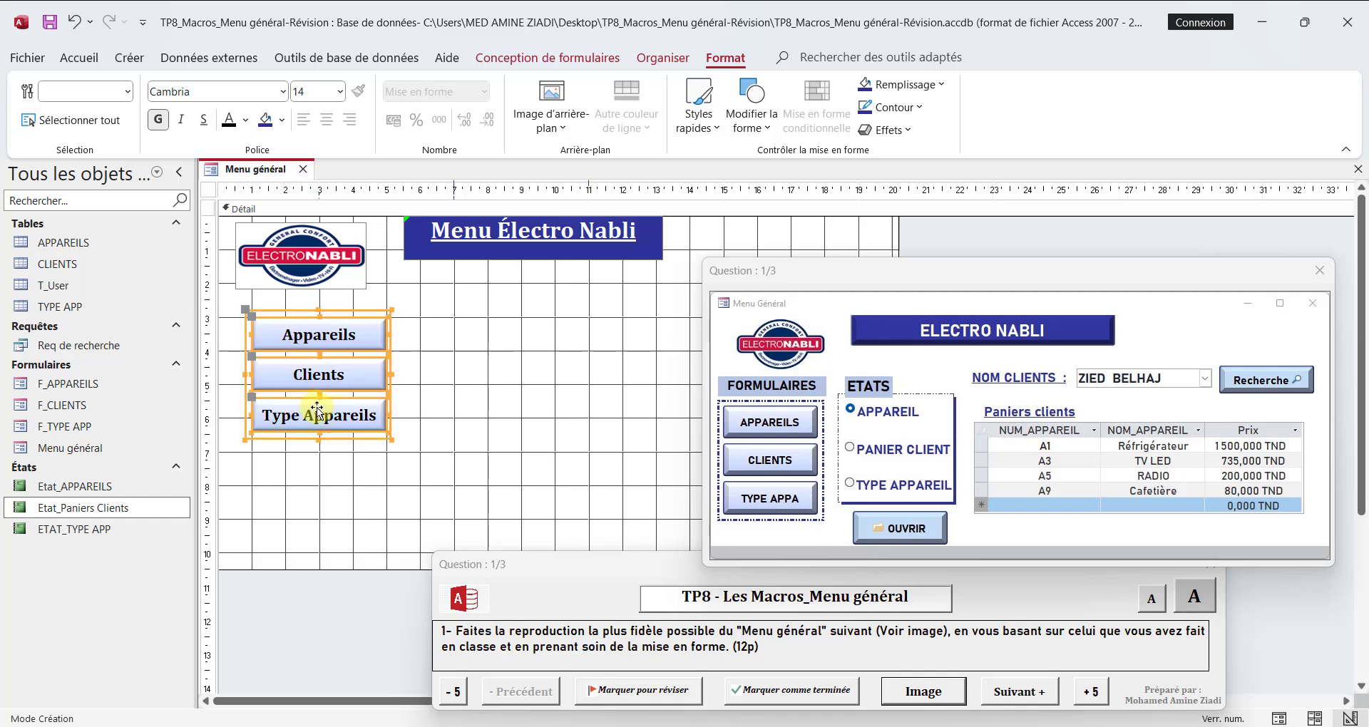
pyautogui.moveTo(319, 417); pyautogui.dragTo(319, 440)
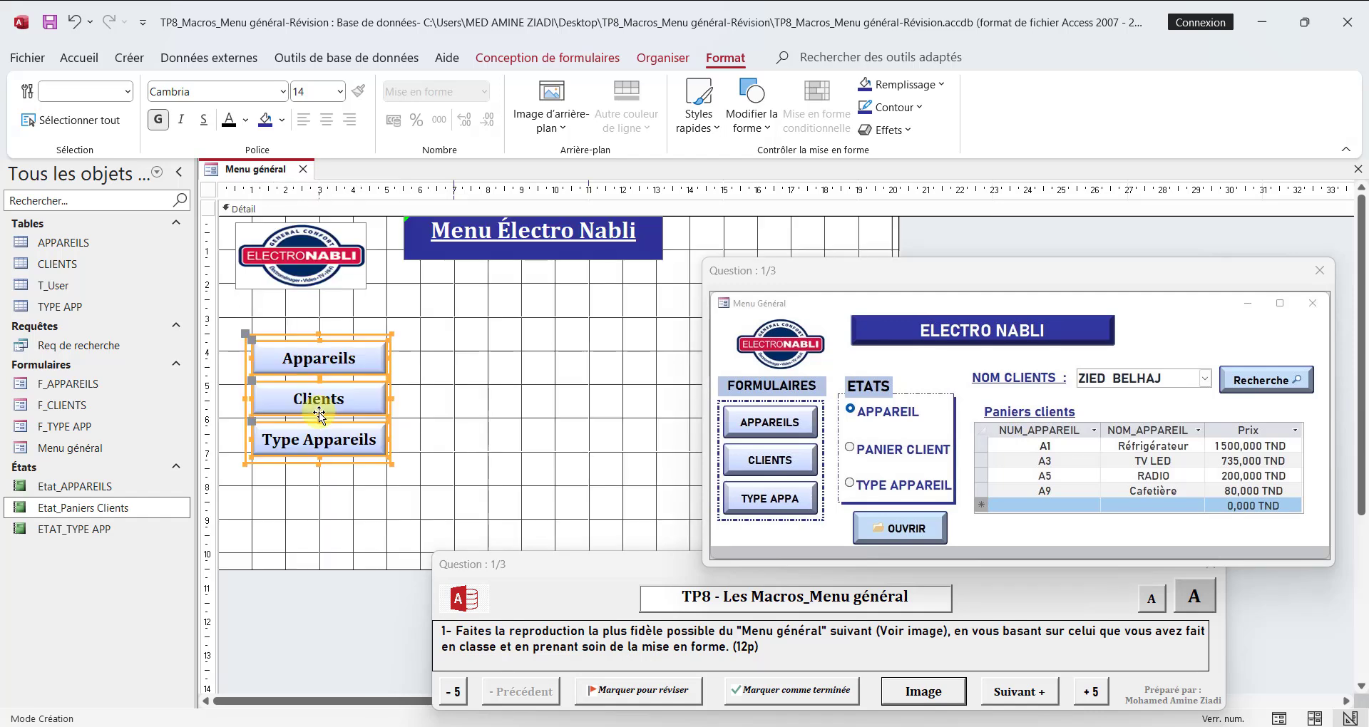
# Step: Duplicate the Menu Électro Nabli title label and place the copy between the logo and the button frame
pyautogui.click(467, 261)
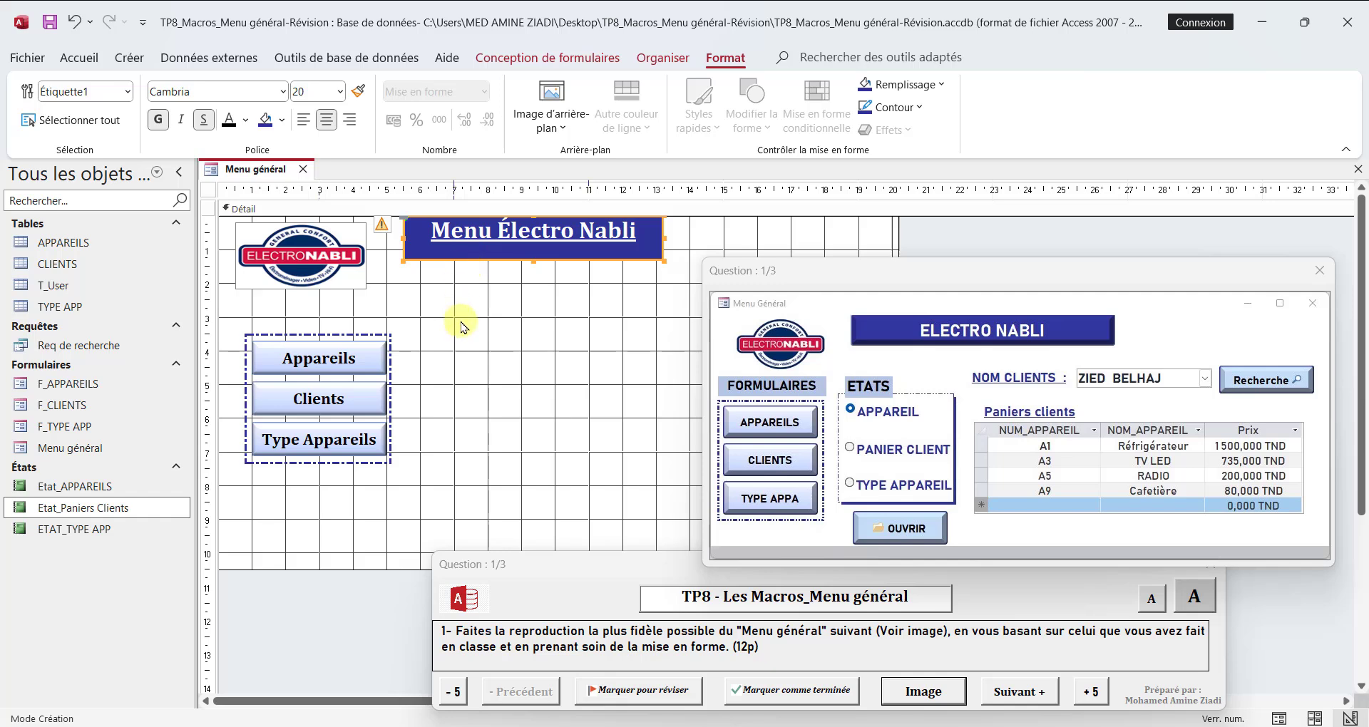
pyautogui.hotkey('ctrl', 'c')
pyautogui.hotkey('ctrl', 'v')
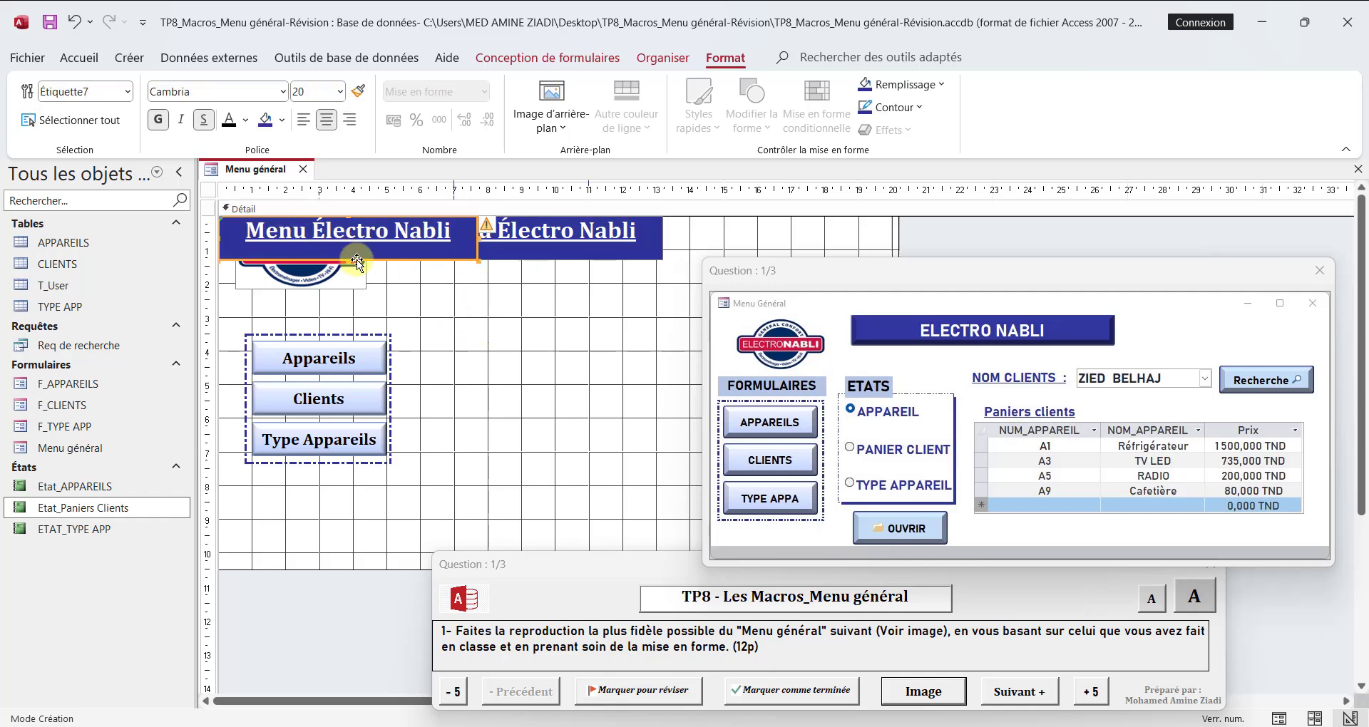
pyautogui.moveTo(357, 262); pyautogui.dragTo(357, 326)
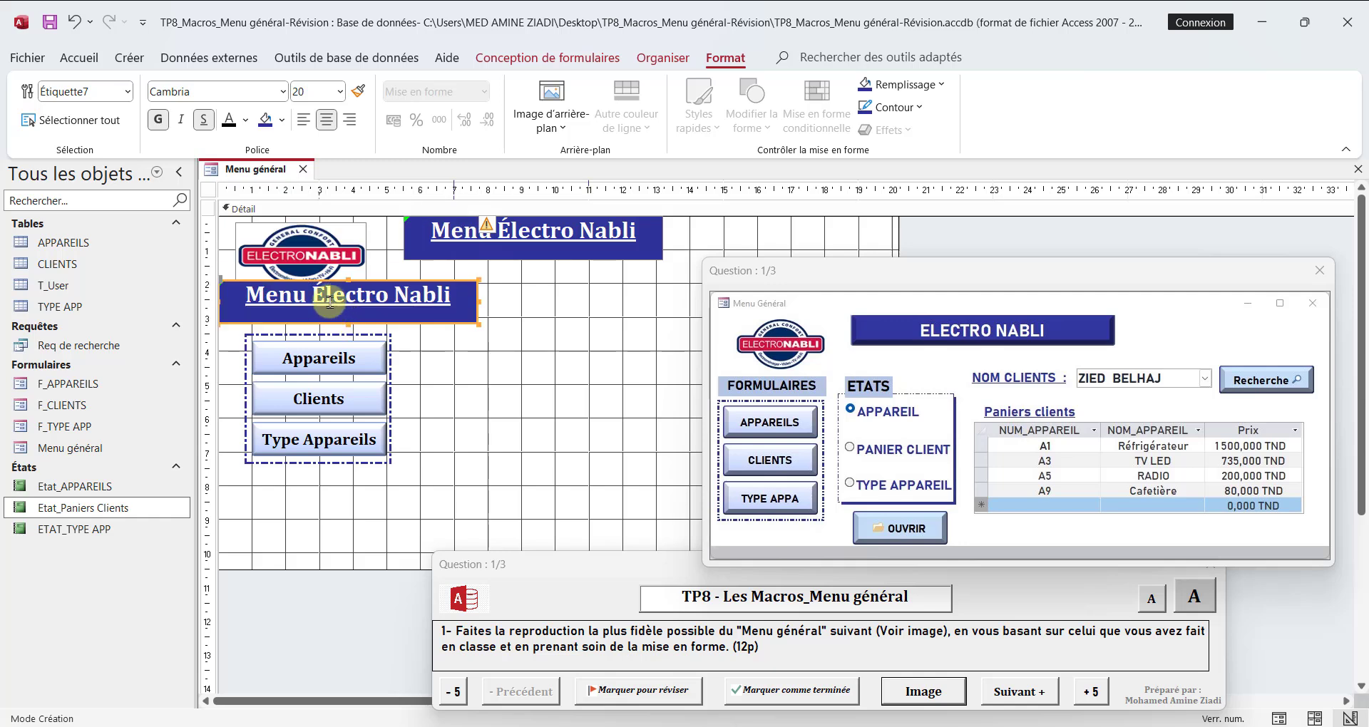
# Step: Change the copied label's text to Formulaires and restyle it as 16 pt black text on light blue, fitted just above the frame
pyautogui.doubleClick(329, 298)
pyautogui.moveTo(471, 296); pyautogui.dragTo(209, 294)
pyautogui.write('F')
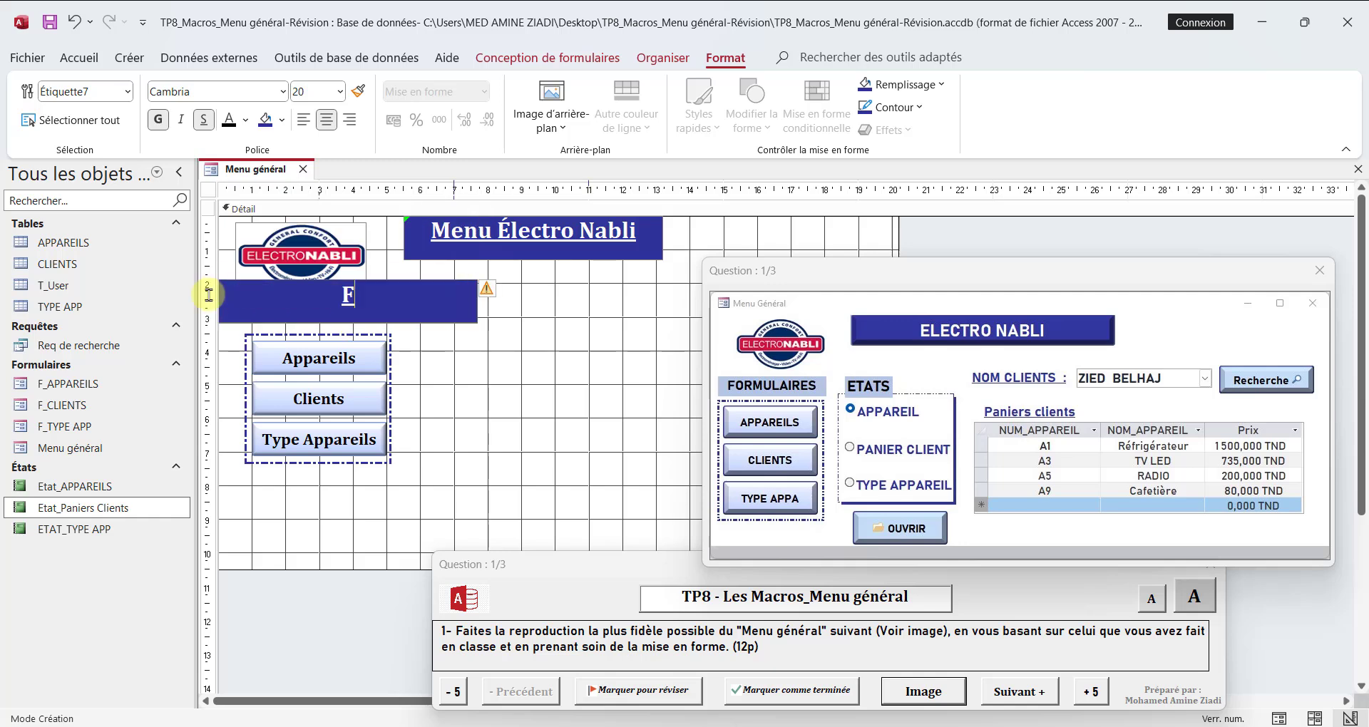
pyautogui.write('ormulaire')
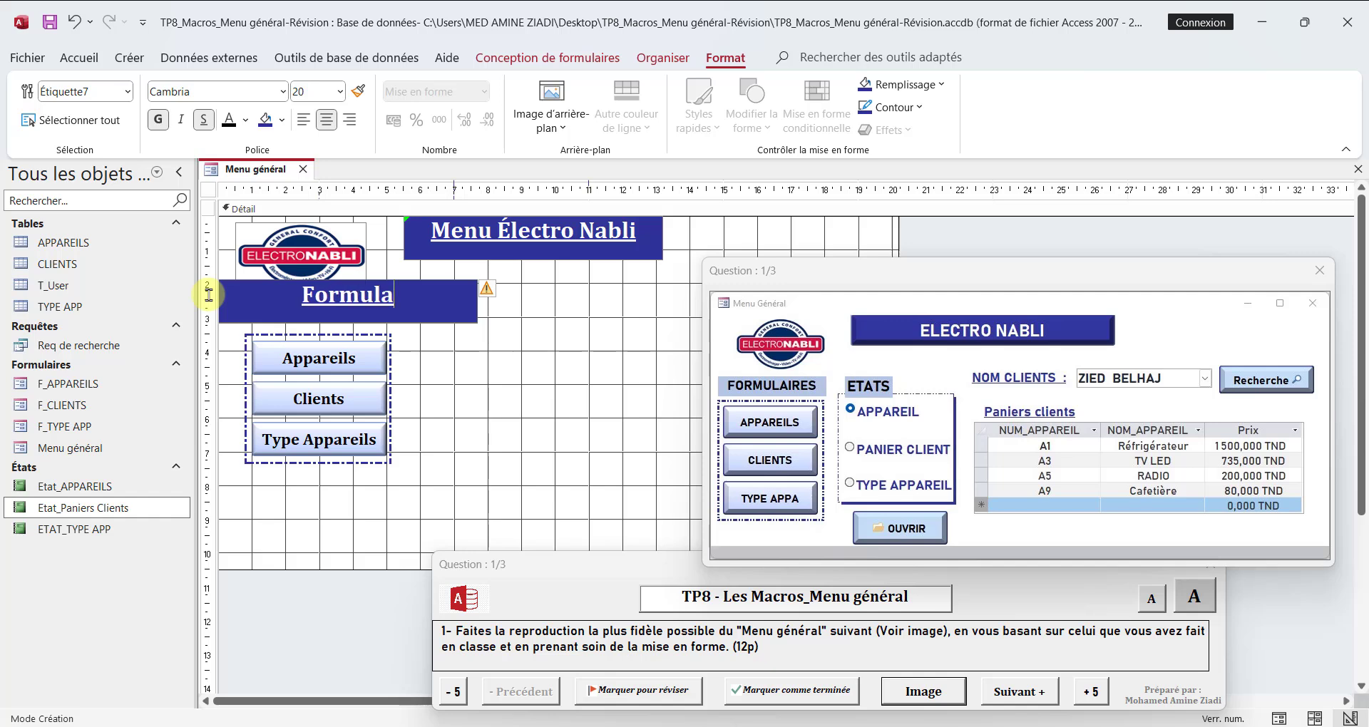
pyautogui.write('s')
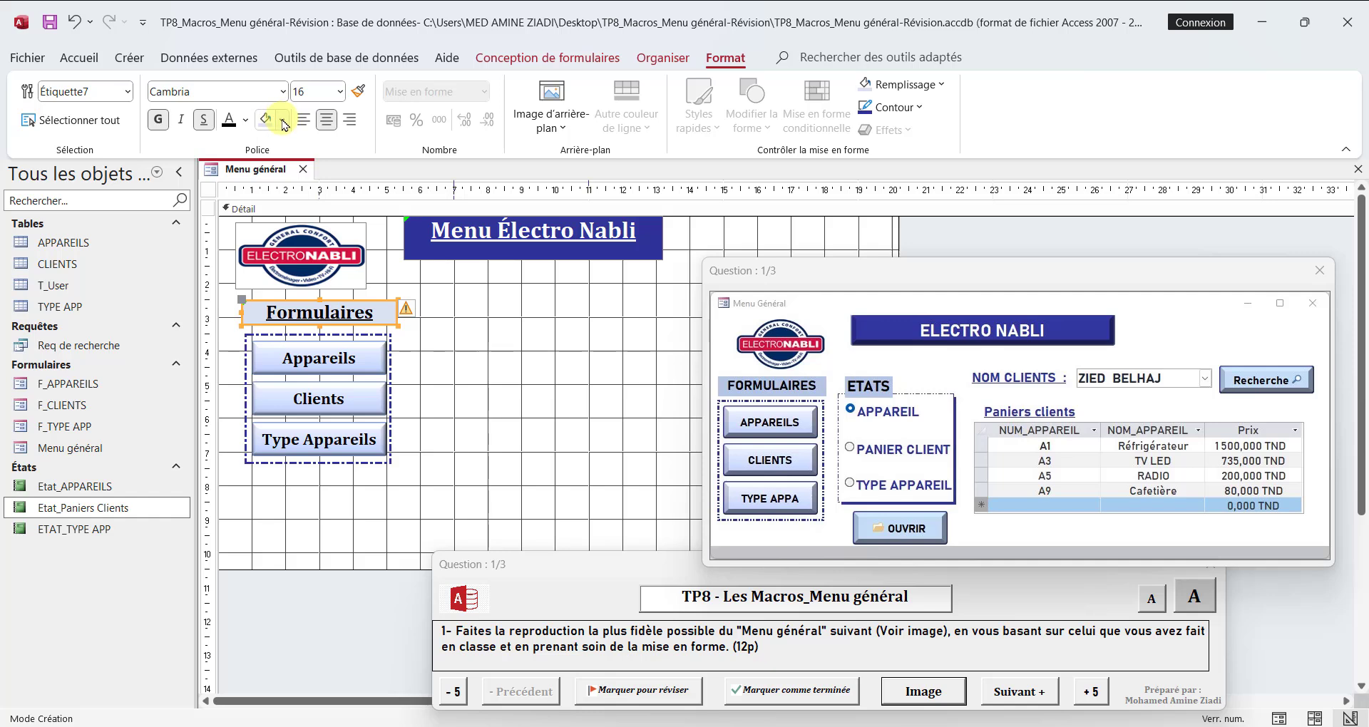
pyautogui.click(372, 726)
pyautogui.press('Left')
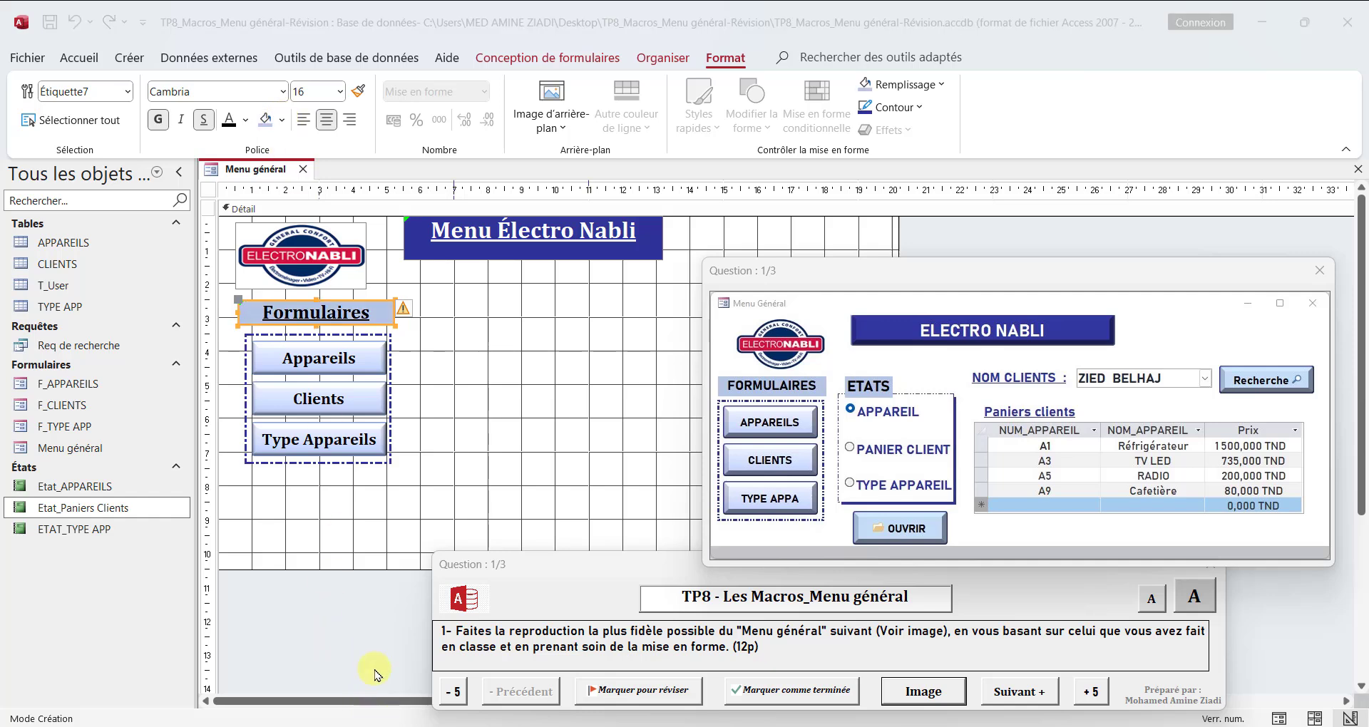
# Step: Save the Menu général form and show it in Form view (Mode Formulaire)
pyautogui.rightClick(248, 176)
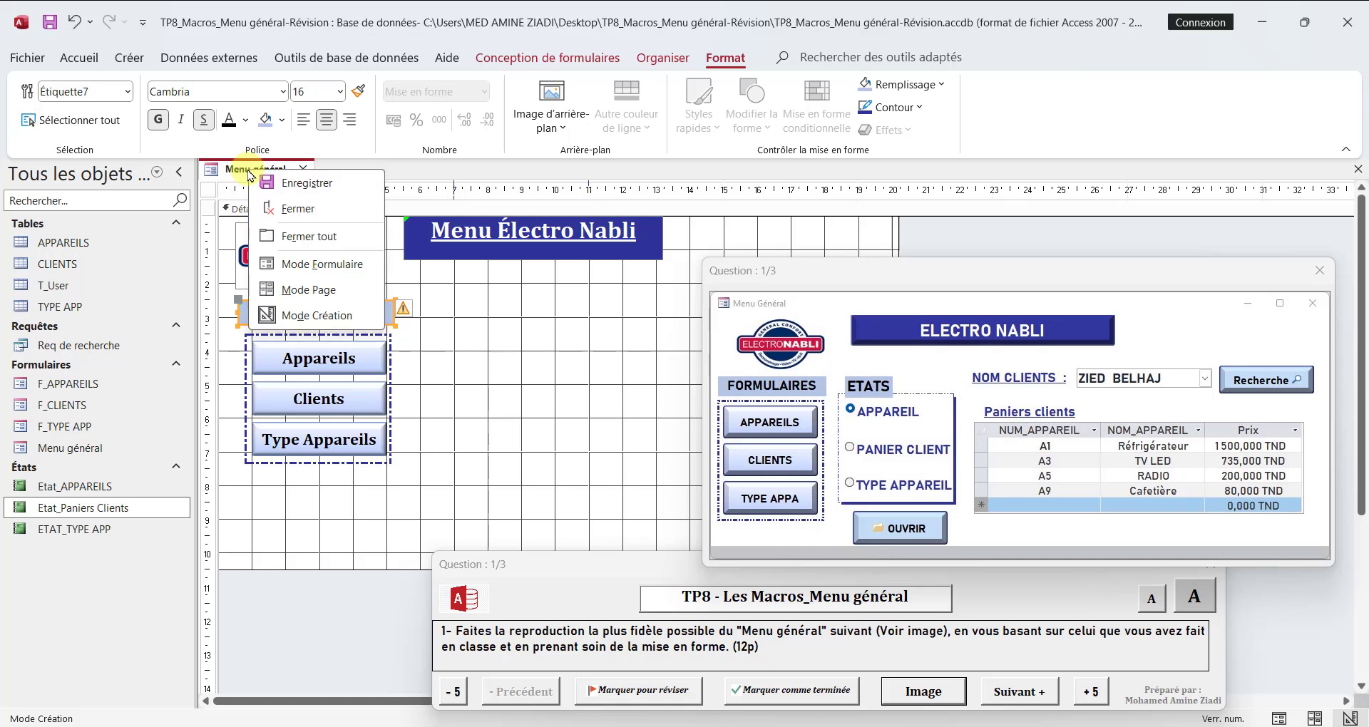
pyautogui.click(275, 181)
pyautogui.rightClick(265, 173)
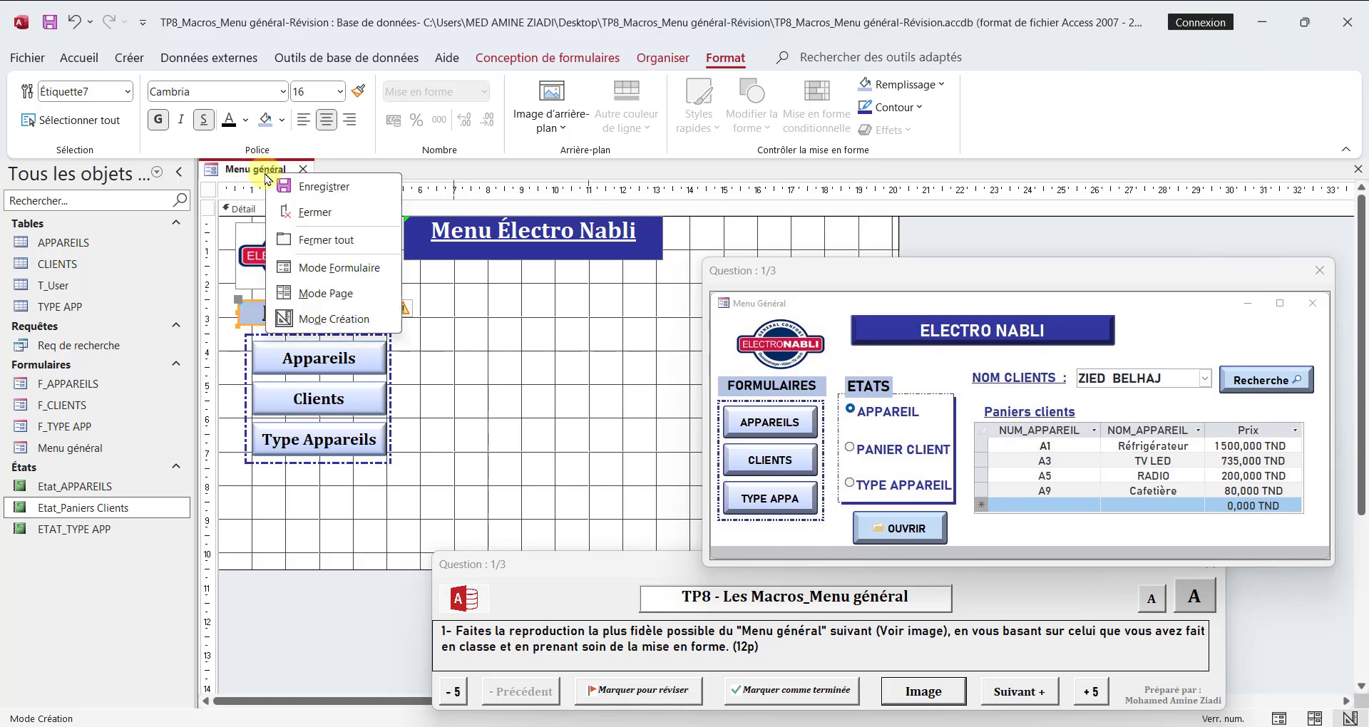
pyautogui.click(345, 268)
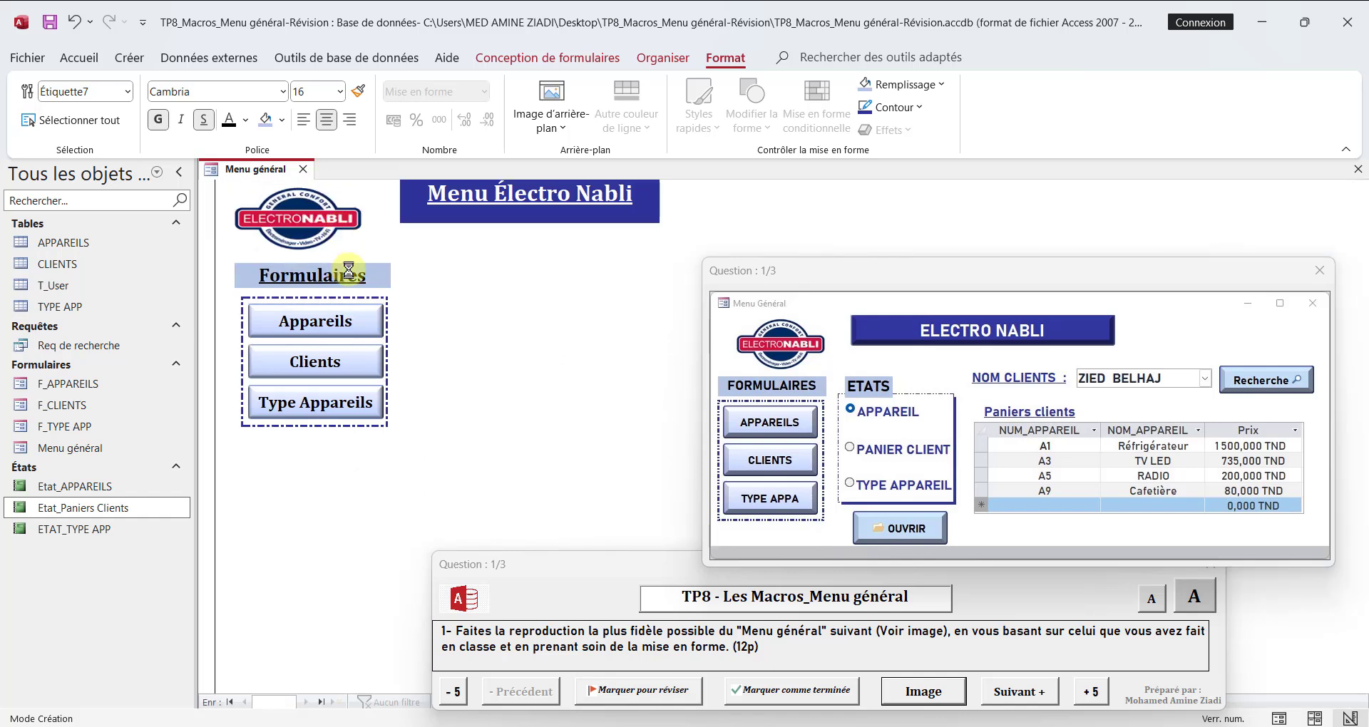
# Step: Test the Appareils, Clients and Type Appareils buttons, closing each form they open
pyautogui.click(344, 330)
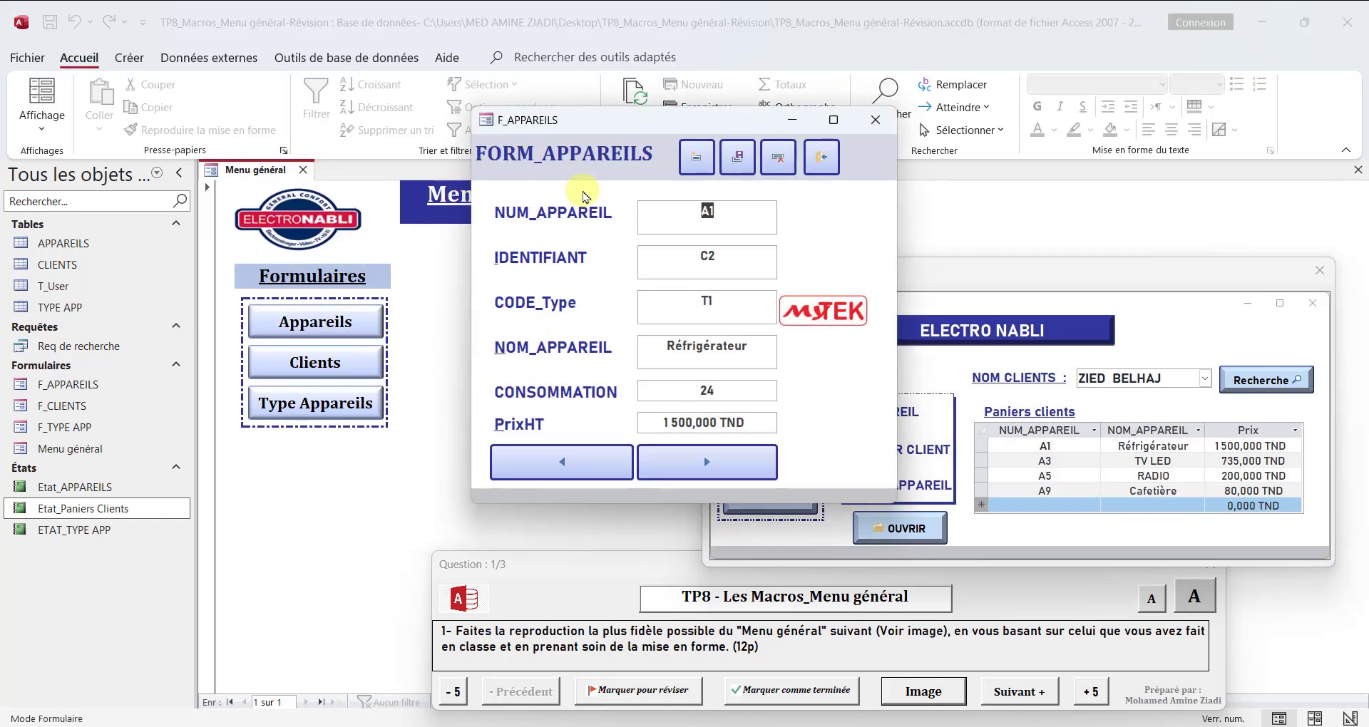
pyautogui.click(821, 158)
pyautogui.click(311, 361)
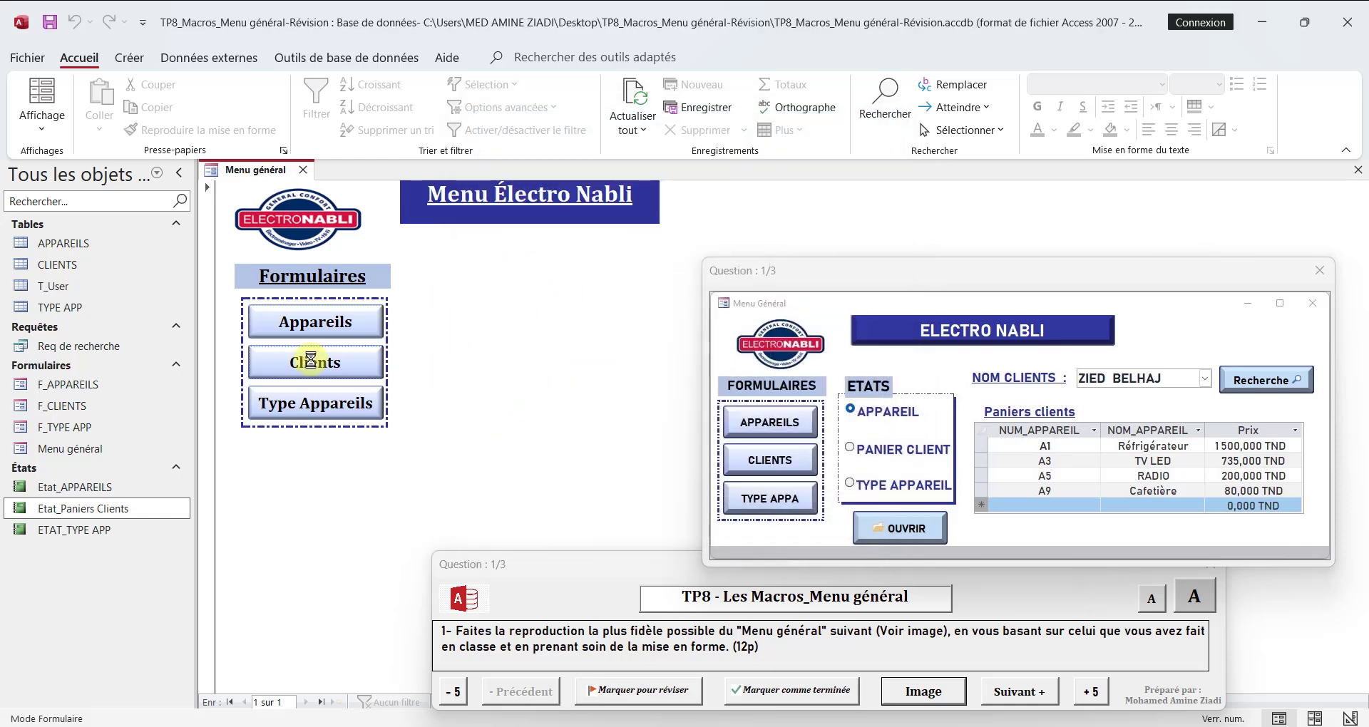
pyautogui.click(840, 150)
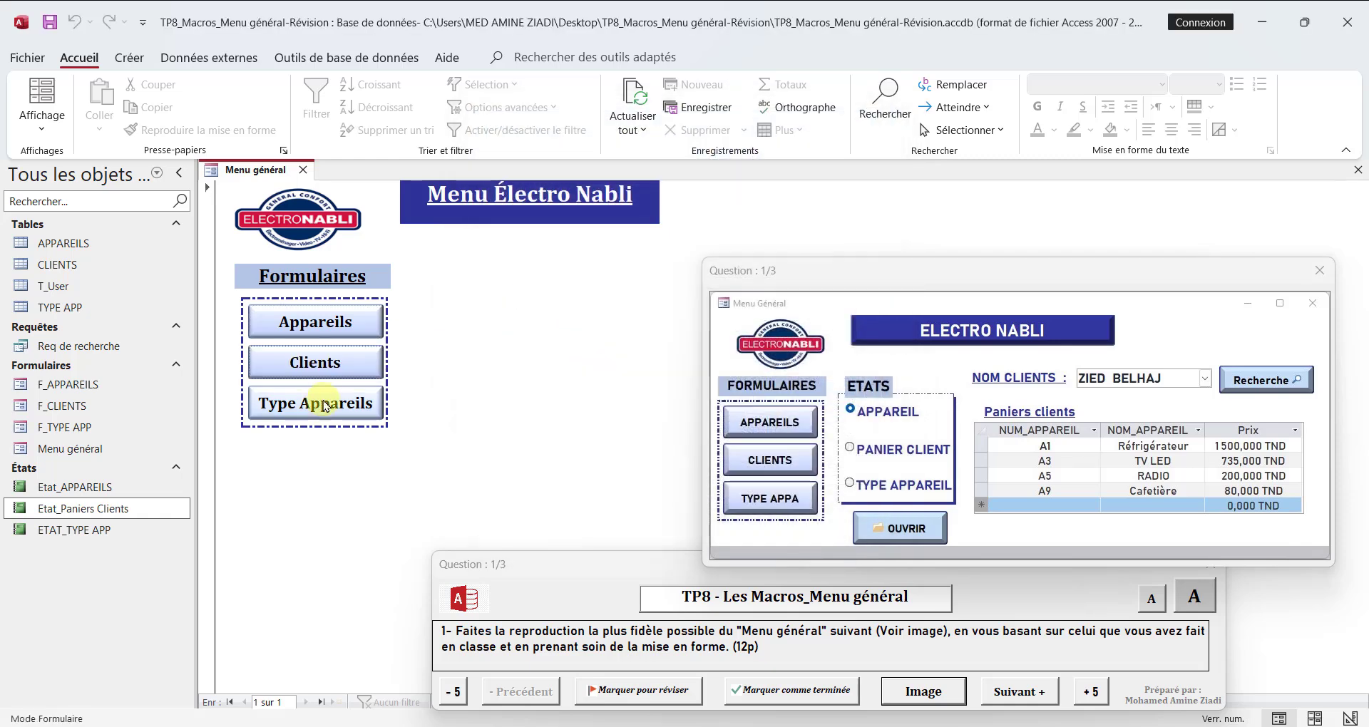
pyautogui.click(323, 404)
pyautogui.click(825, 168)
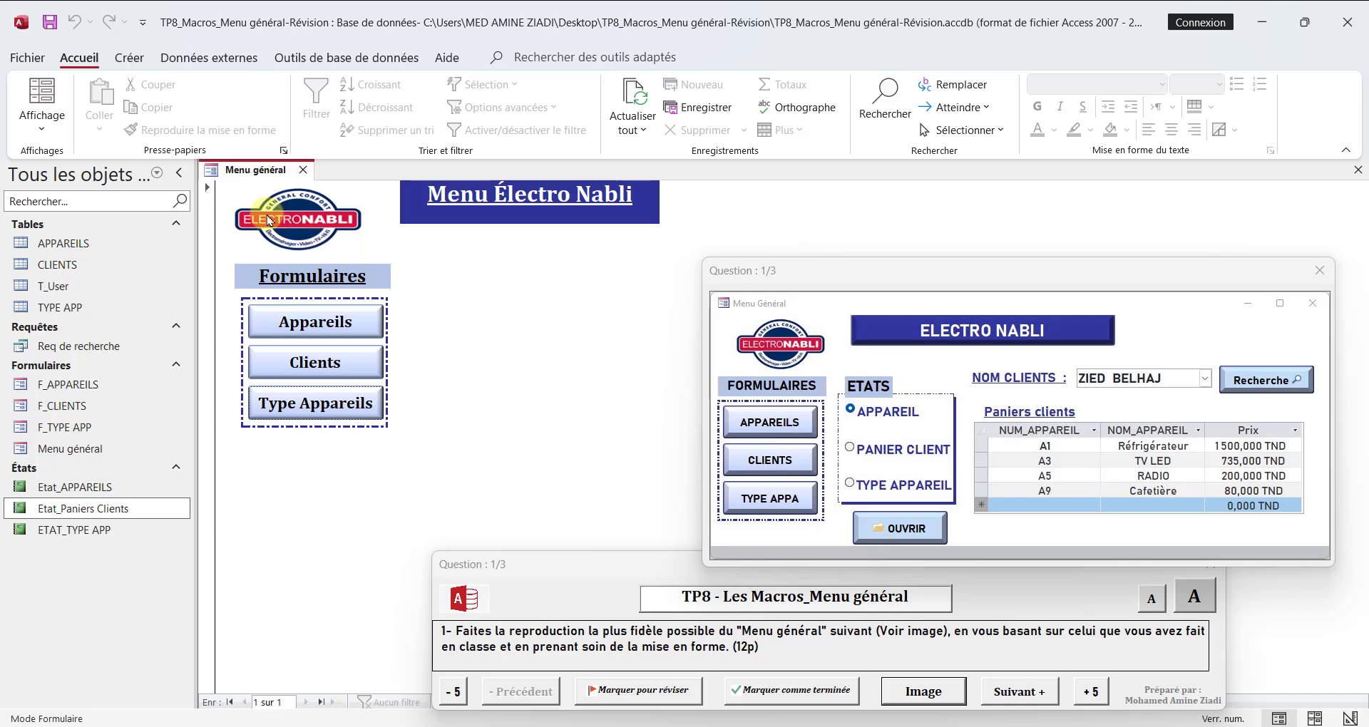
# Step: Return the form to Design view and draw an option group about 4.1 cm wide and 3.6 cm high beside the button frame
pyautogui.rightClick(239, 172)
pyautogui.click(289, 322)
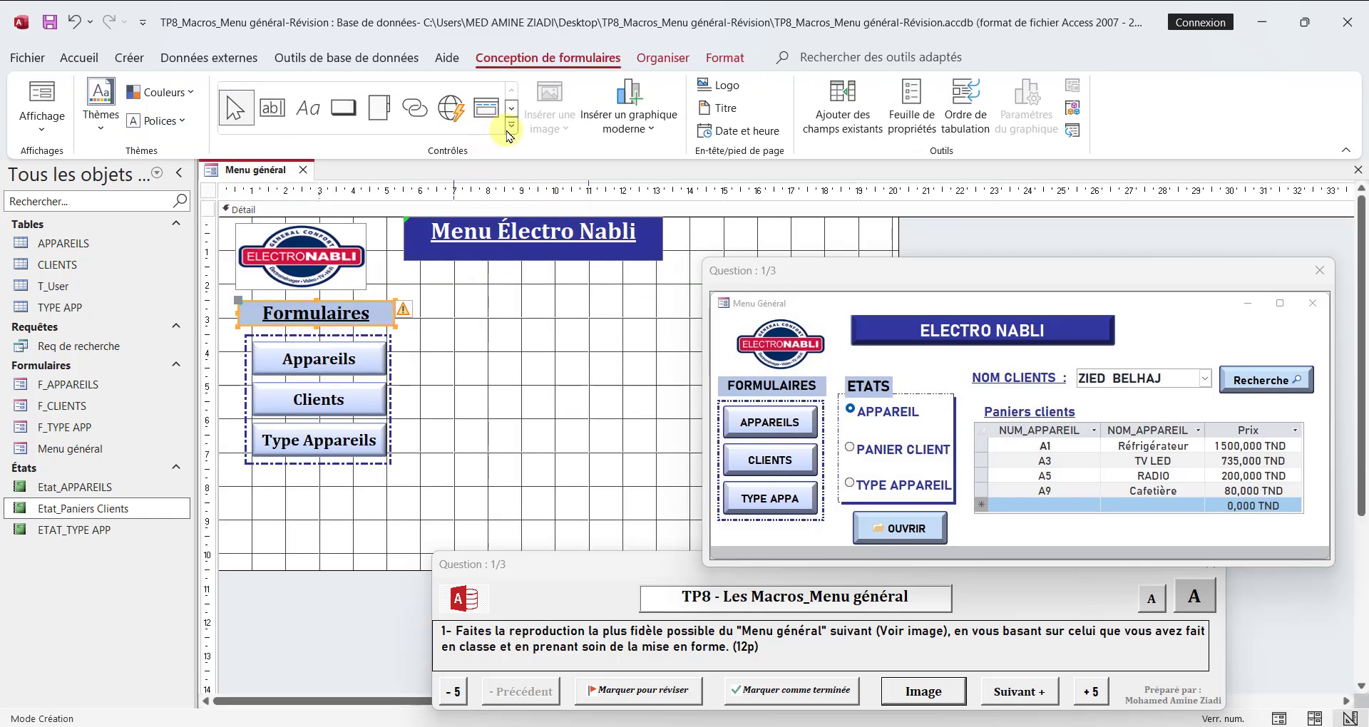
pyautogui.click(510, 129)
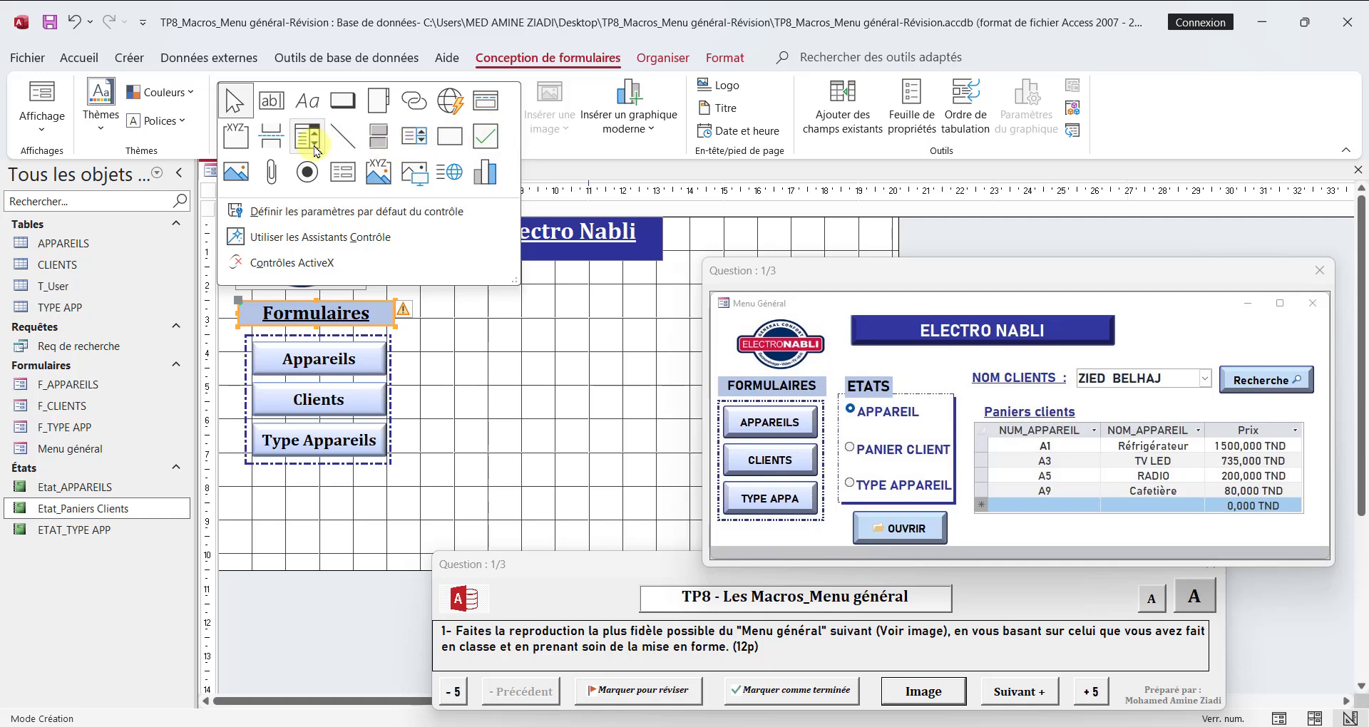
pyautogui.click(237, 137)
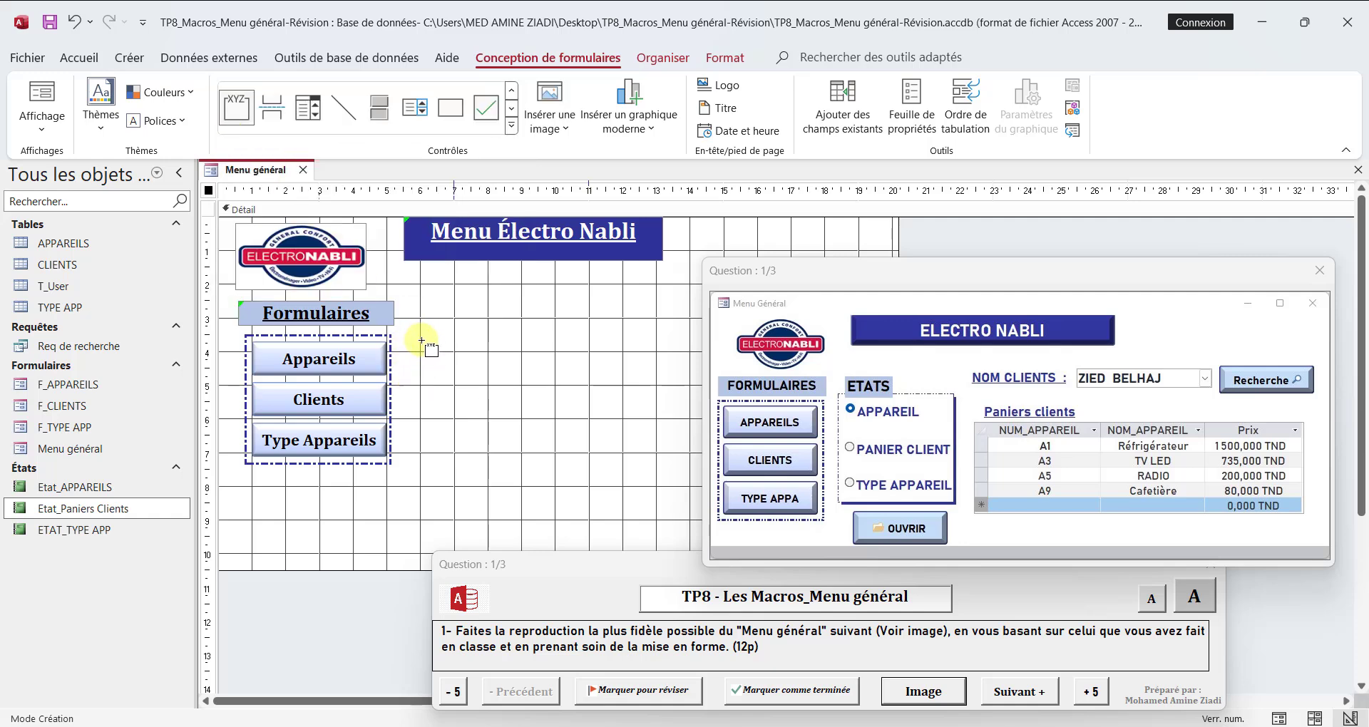
pyautogui.moveTo(421, 341); pyautogui.dragTo(559, 463)
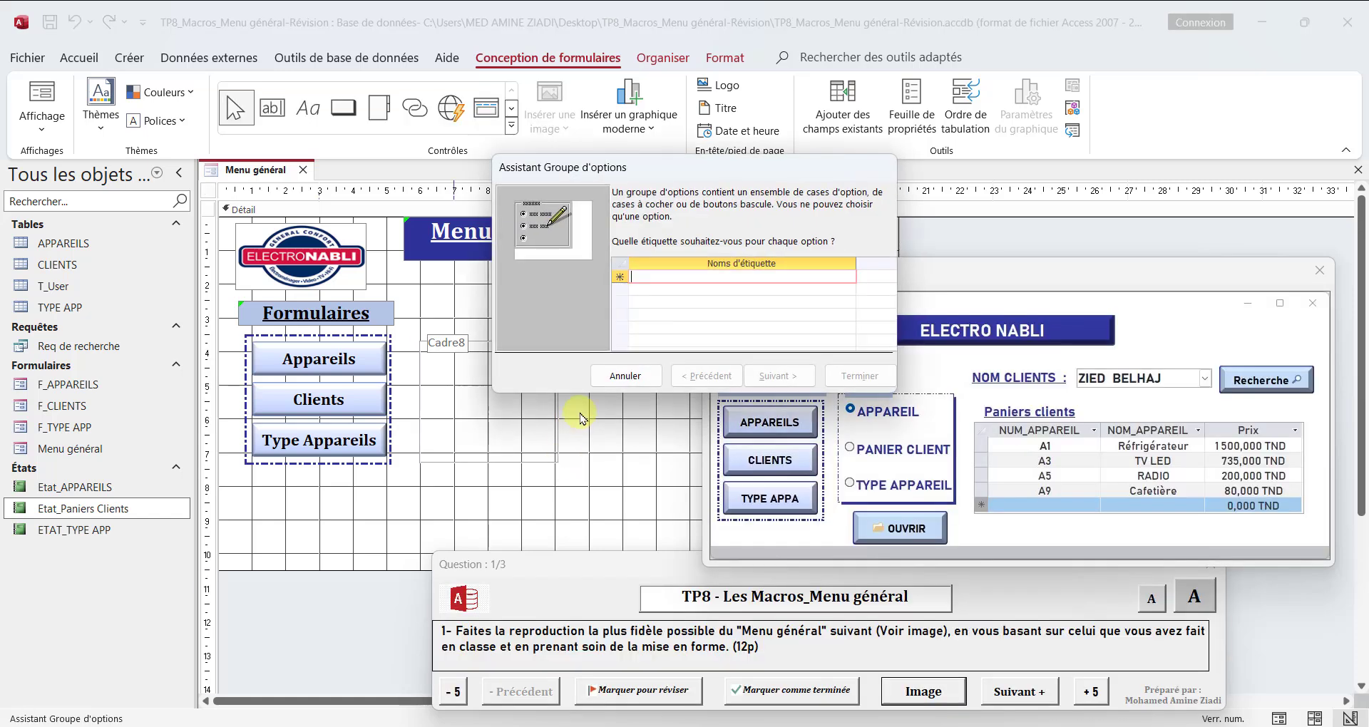
pyautogui.moveTo(682, 171); pyautogui.dragTo(584, 110)
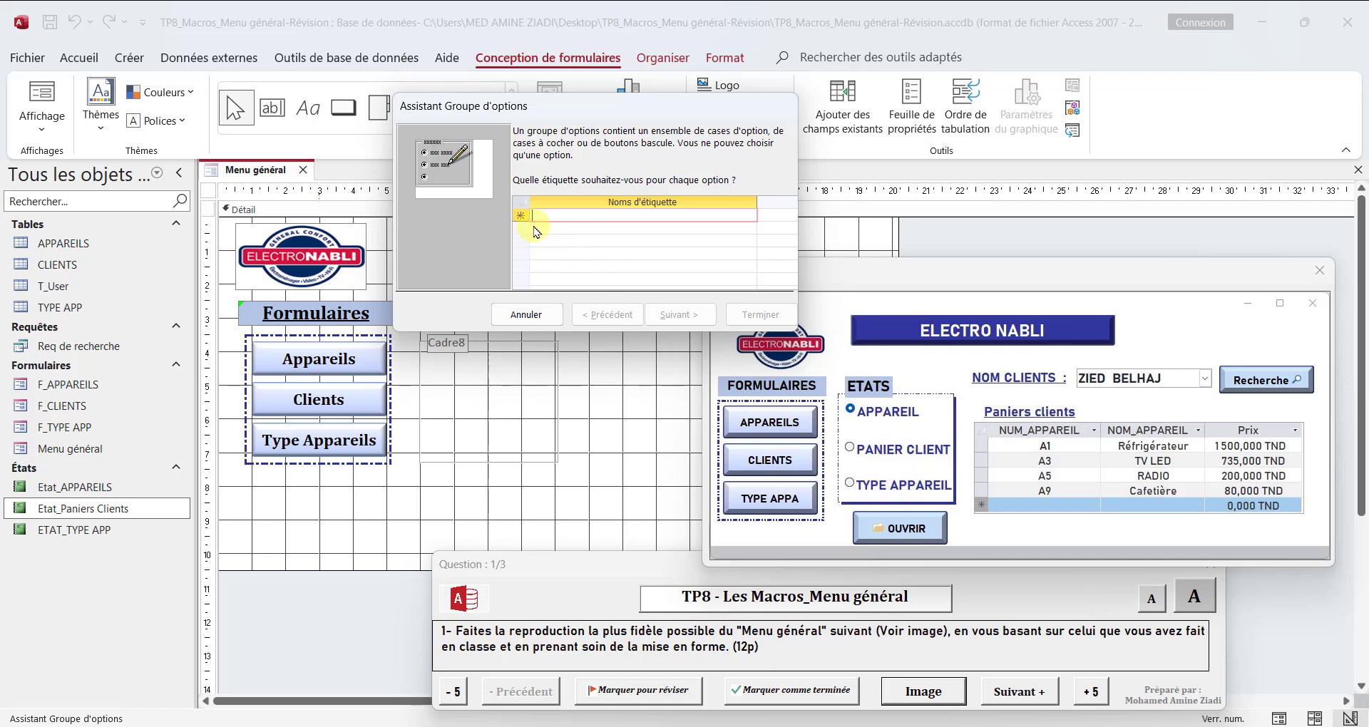
# Step: Name the group's options Appareil, Panier Client and Type Appareil, and keep Appareil as the default option
pyautogui.write('Appareil')
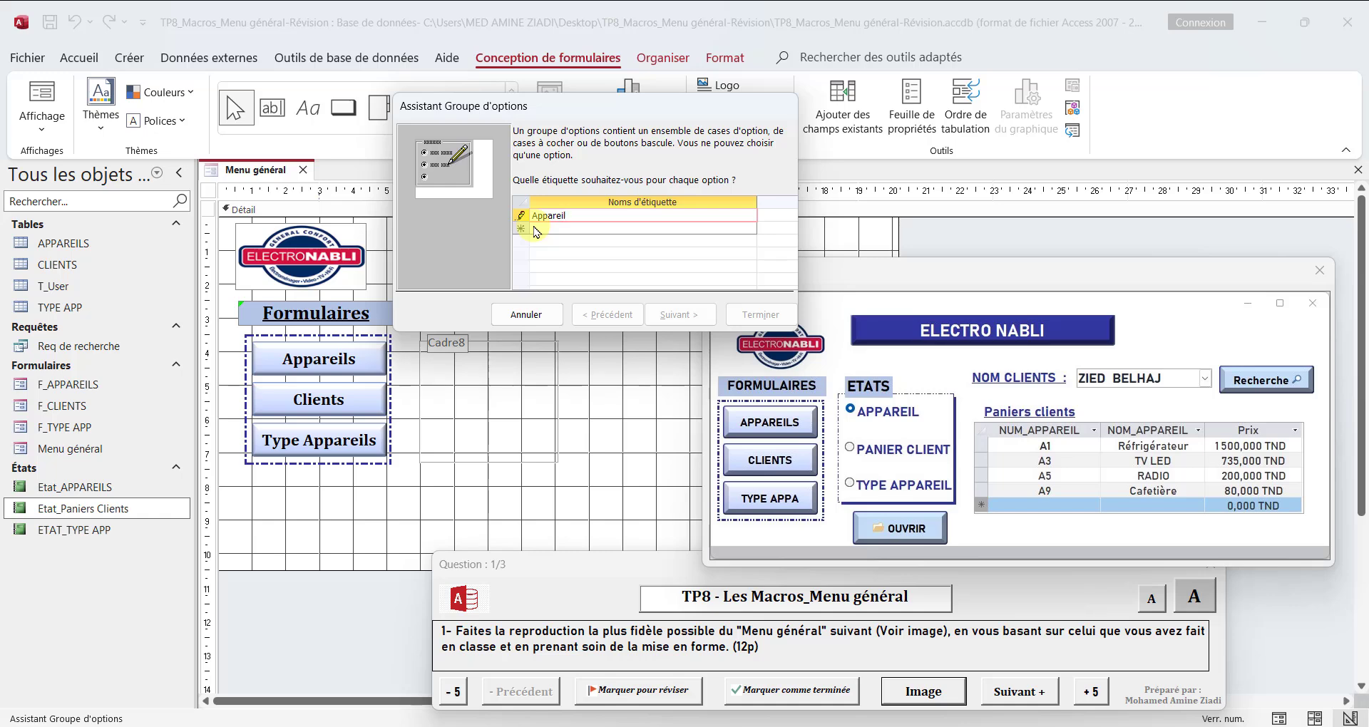
pyautogui.press('Down')
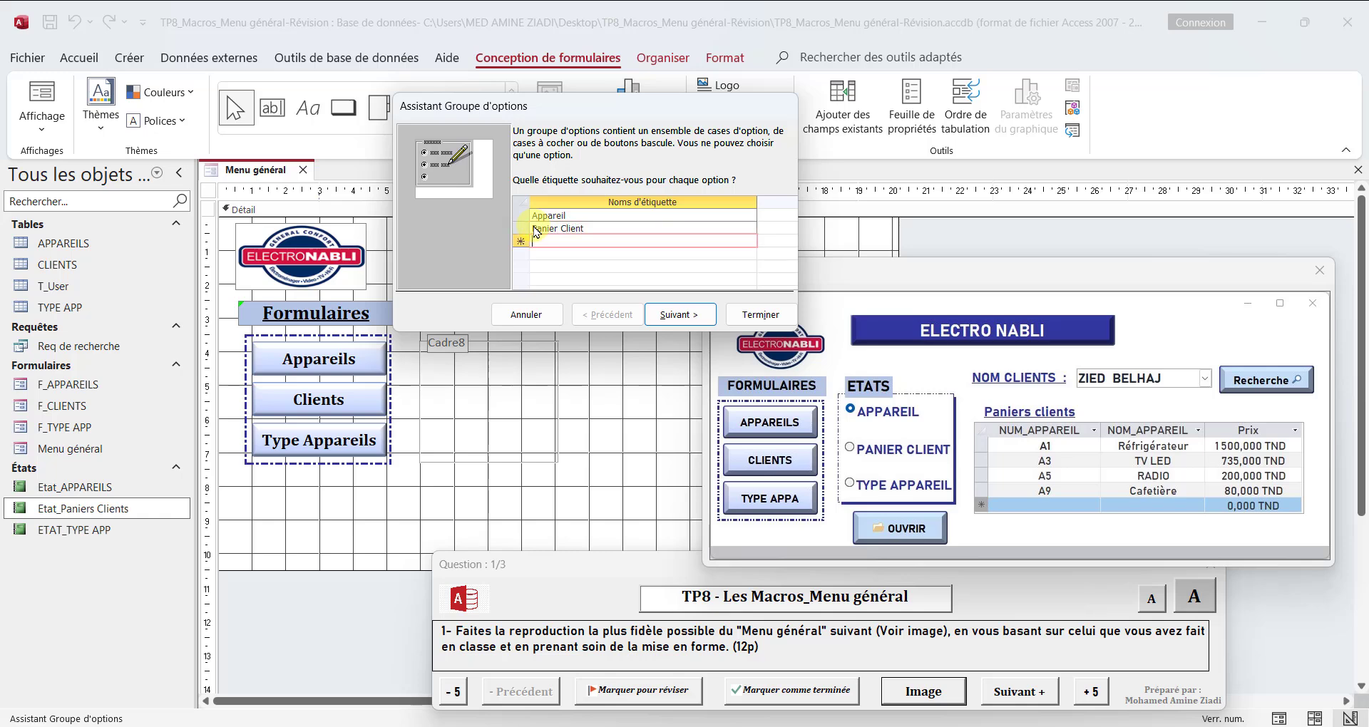
pyautogui.write('Type Appareil')
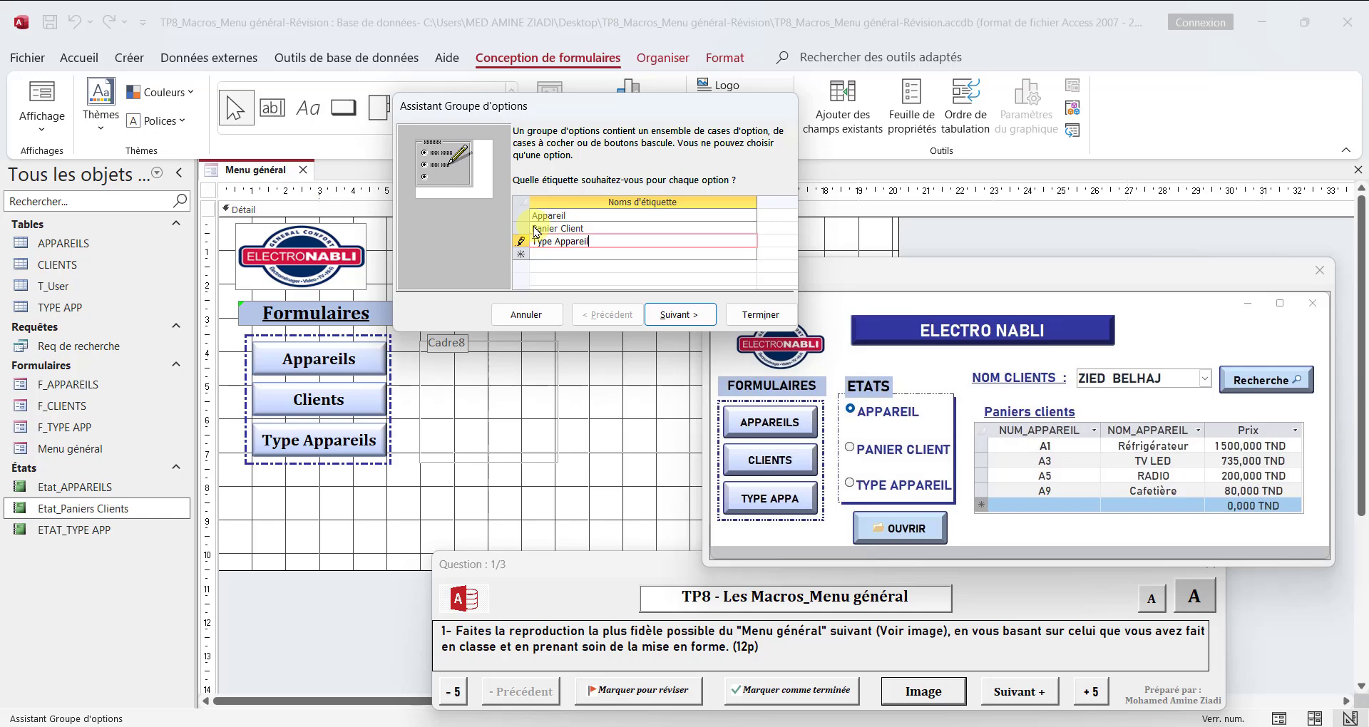
pyautogui.click(685, 315)
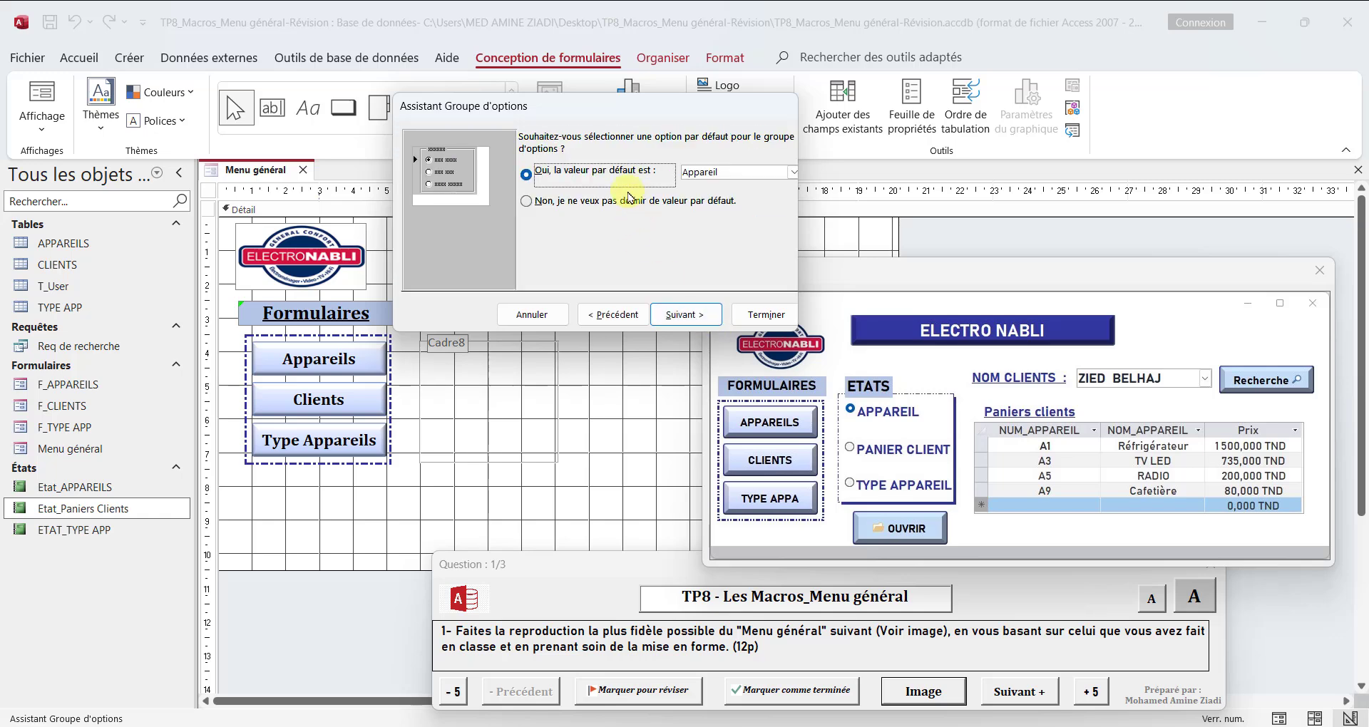
pyautogui.click(699, 319)
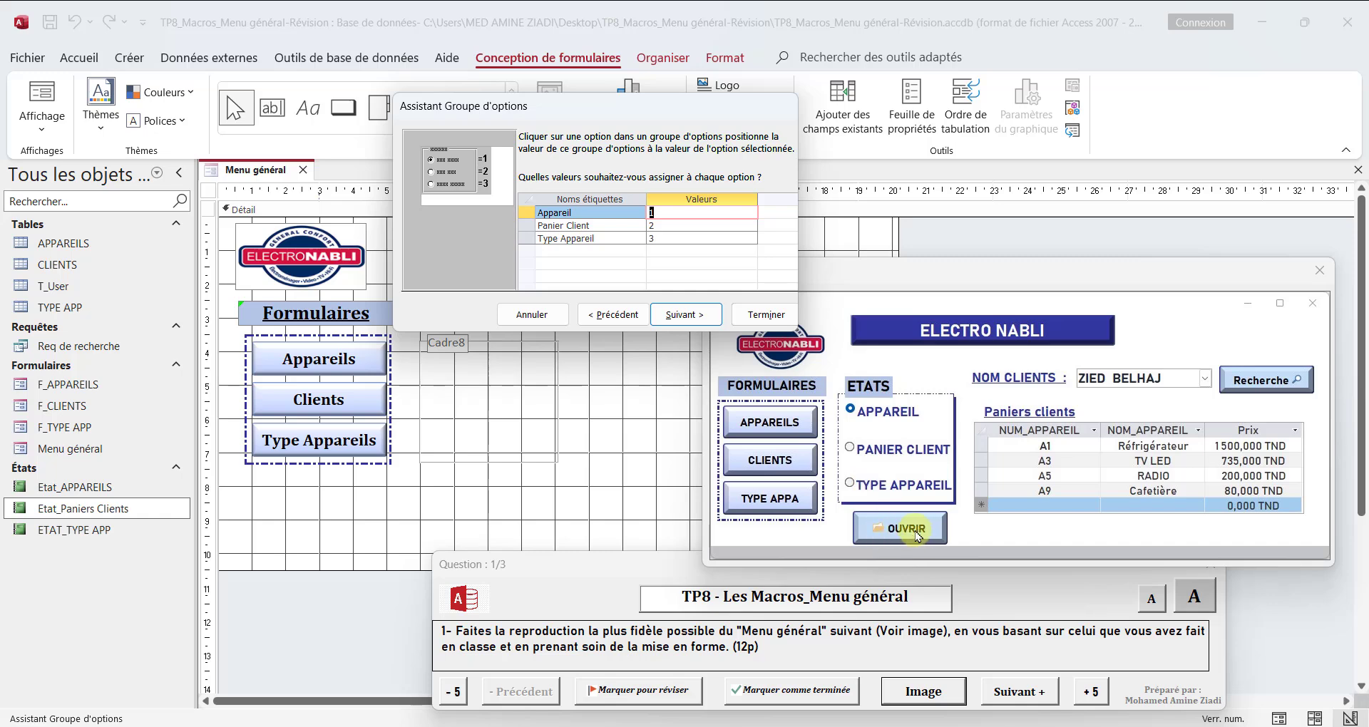
# Step: Keep option values 1 to 3, choose option buttons (Cases d'option) with the Ombré style, and finish creating the group with its default caption
pyautogui.click(692, 319)
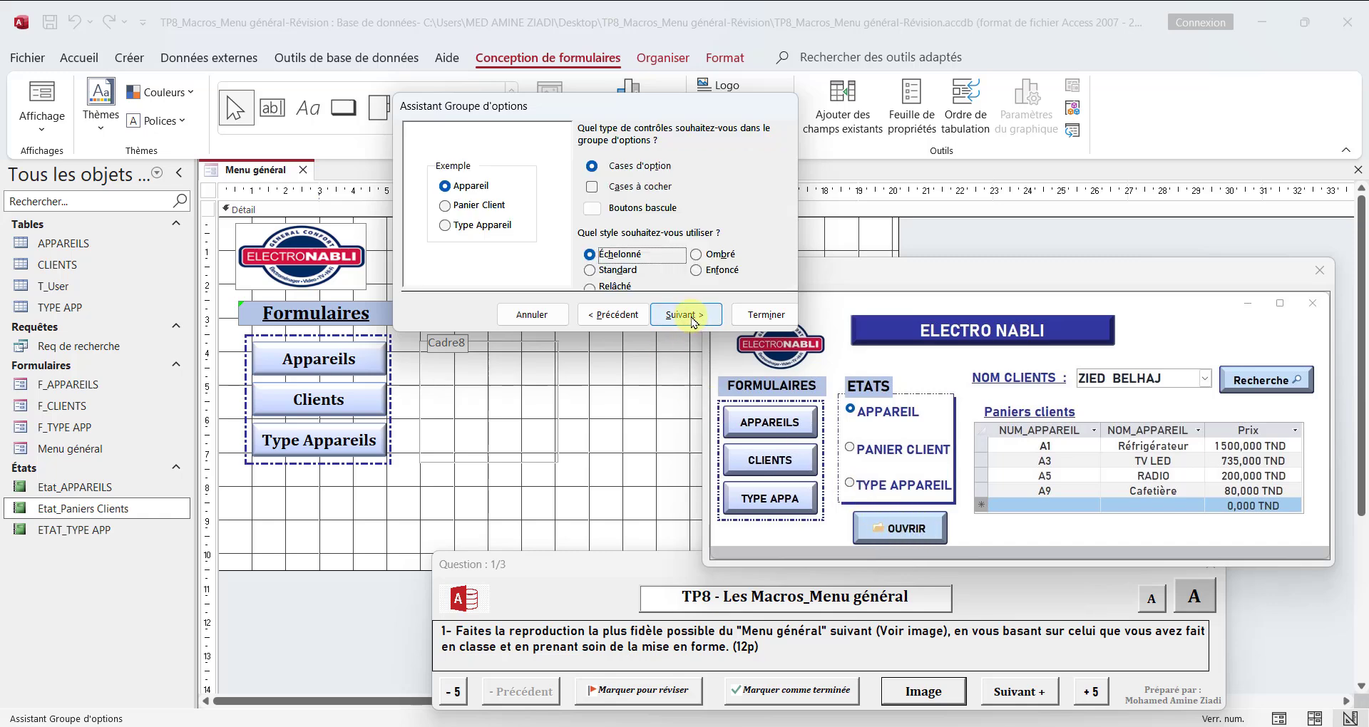
pyautogui.click(617, 189)
pyautogui.click(624, 214)
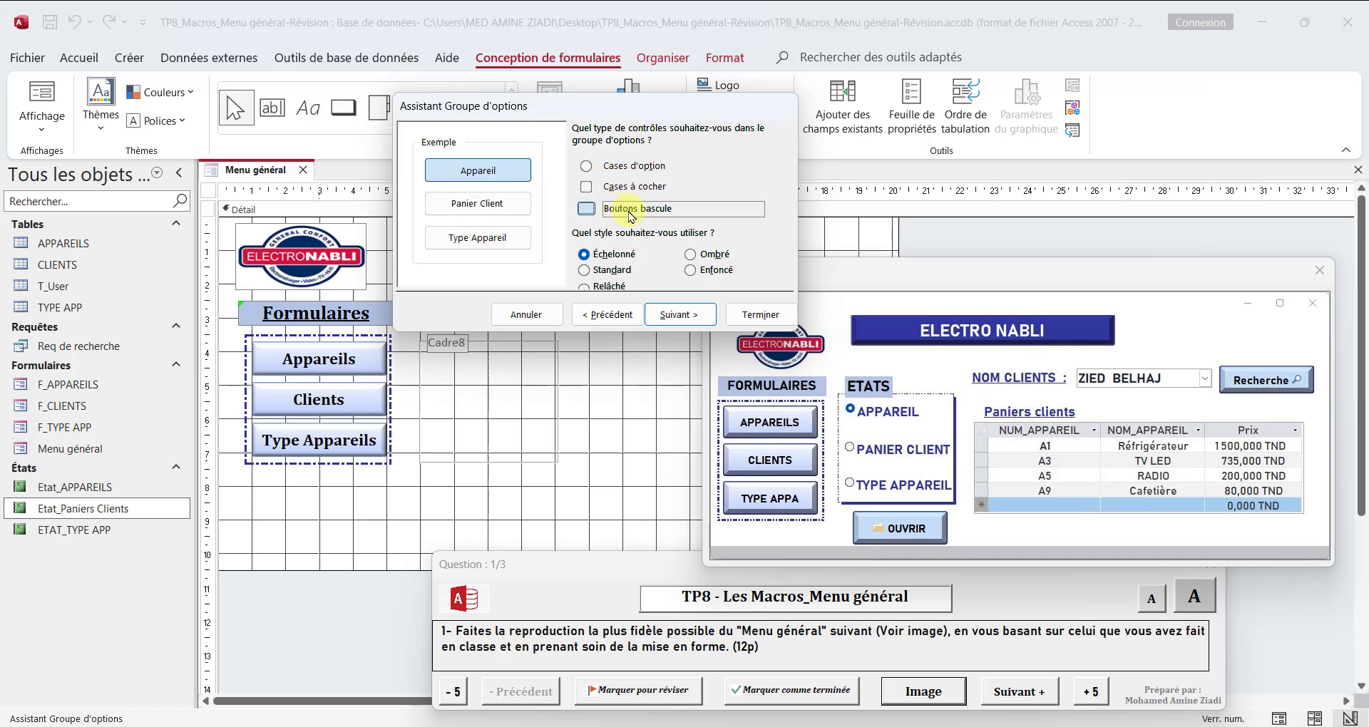
pyautogui.click(640, 168)
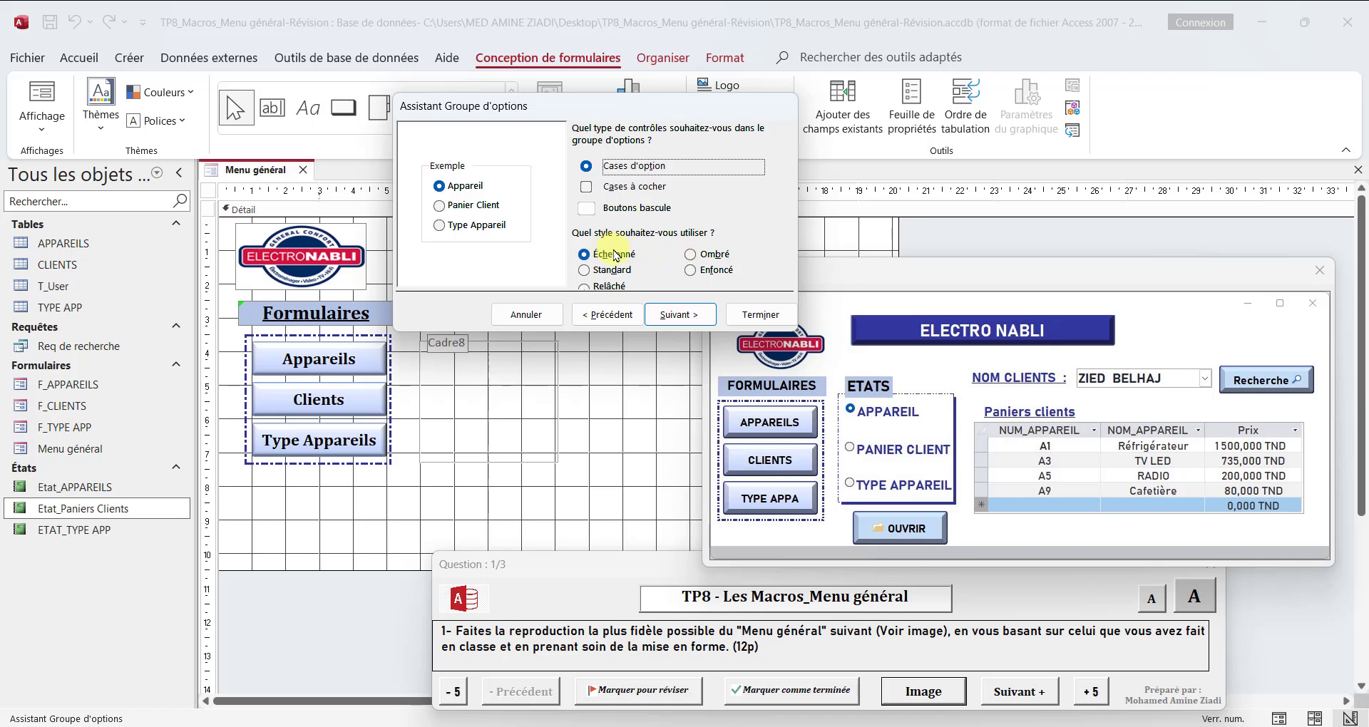
pyautogui.click(688, 256)
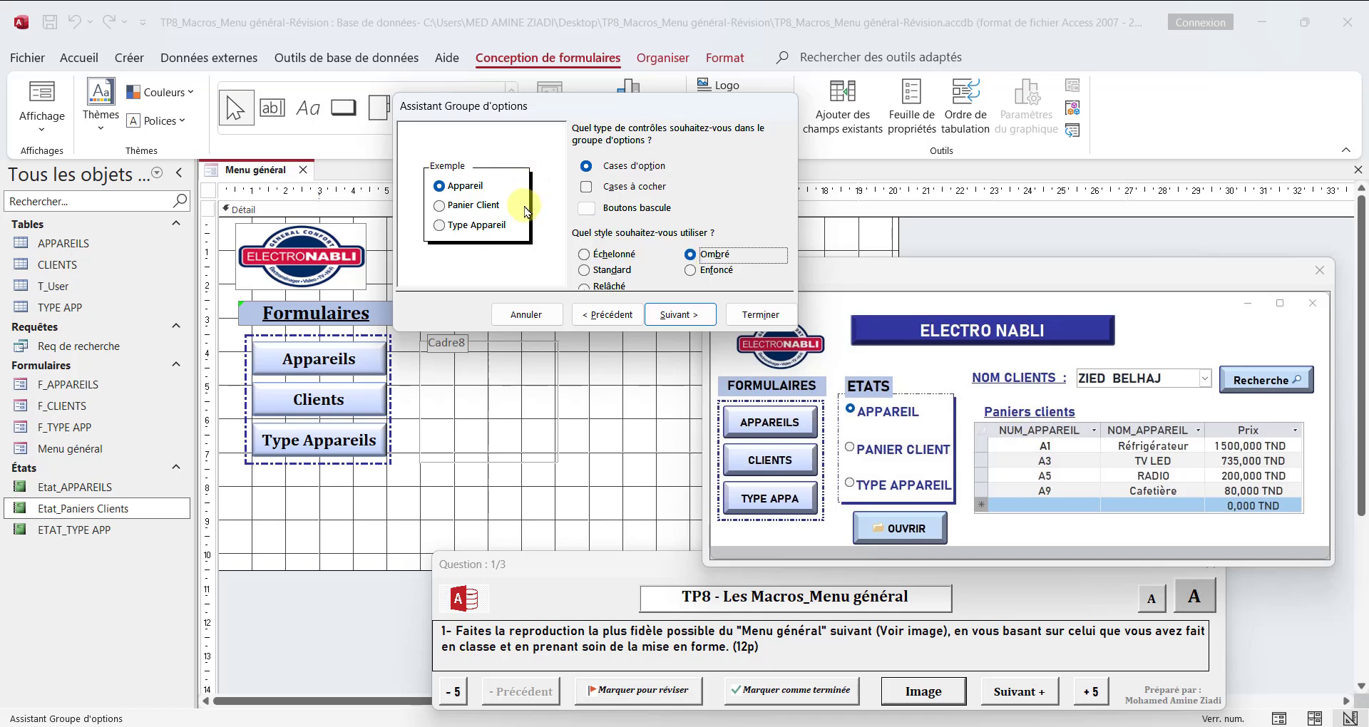
pyautogui.click(681, 314)
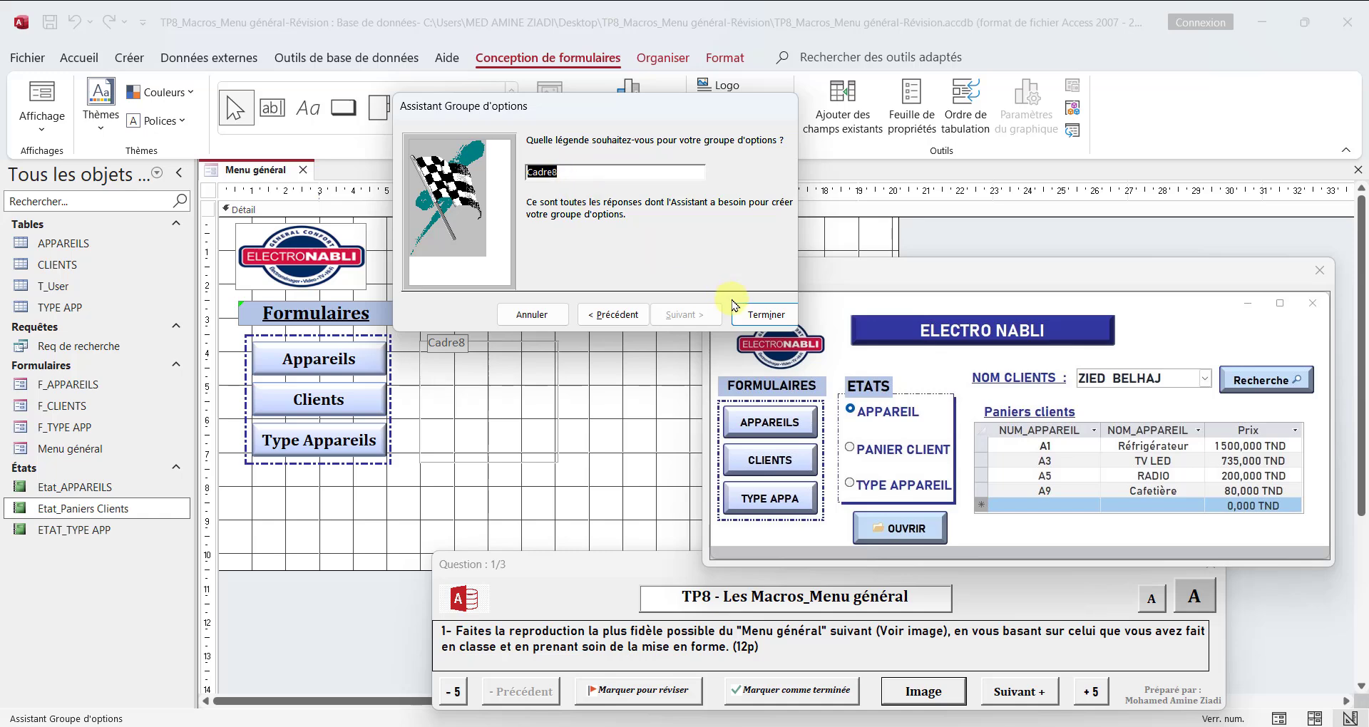
pyautogui.click(770, 315)
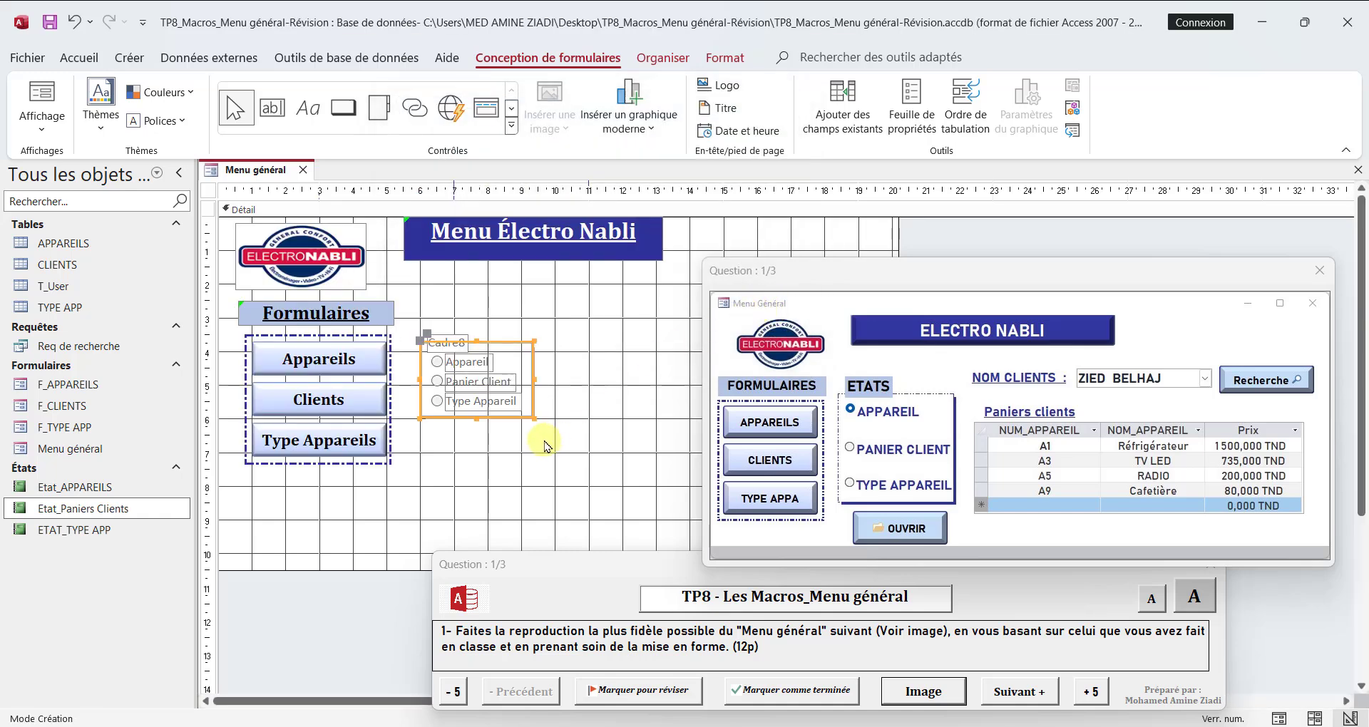
# Step: Move the option group's caption above its frame and change its text to États
pyautogui.moveTo(445, 337); pyautogui.dragTo(445, 315)
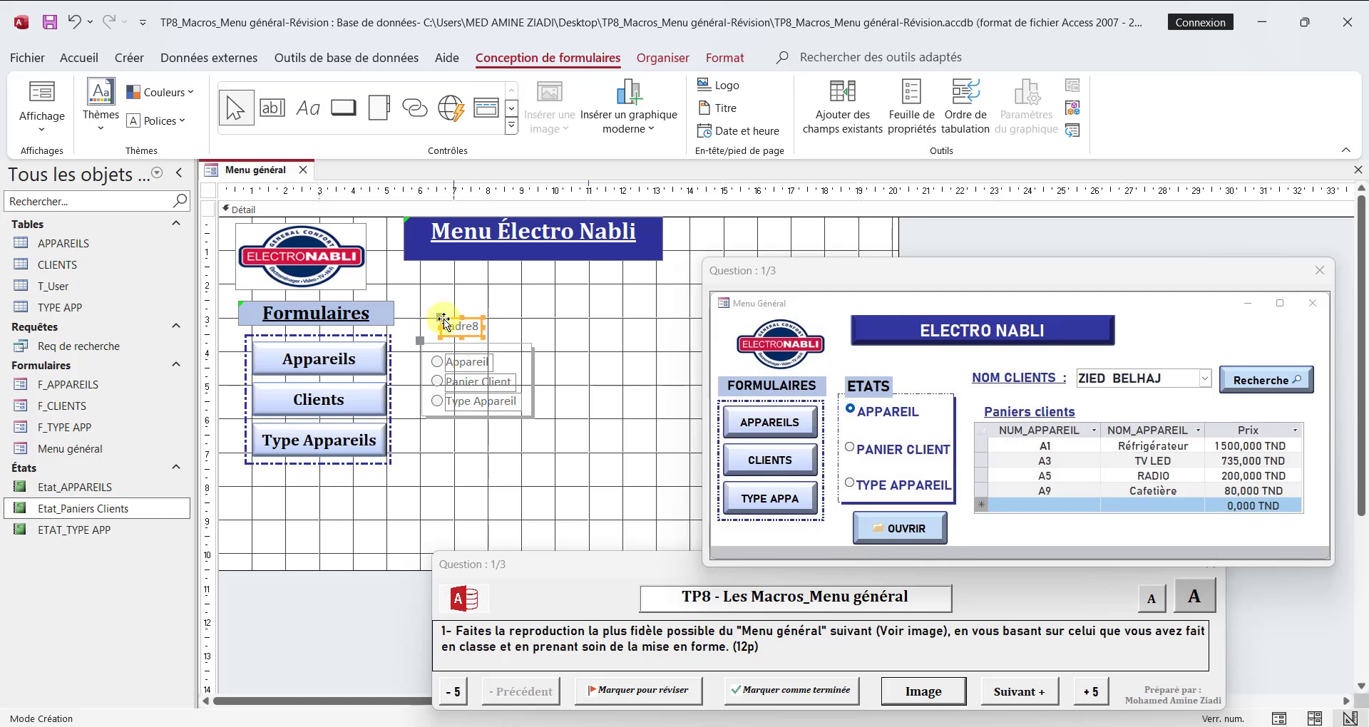
pyautogui.doubleClick(462, 325)
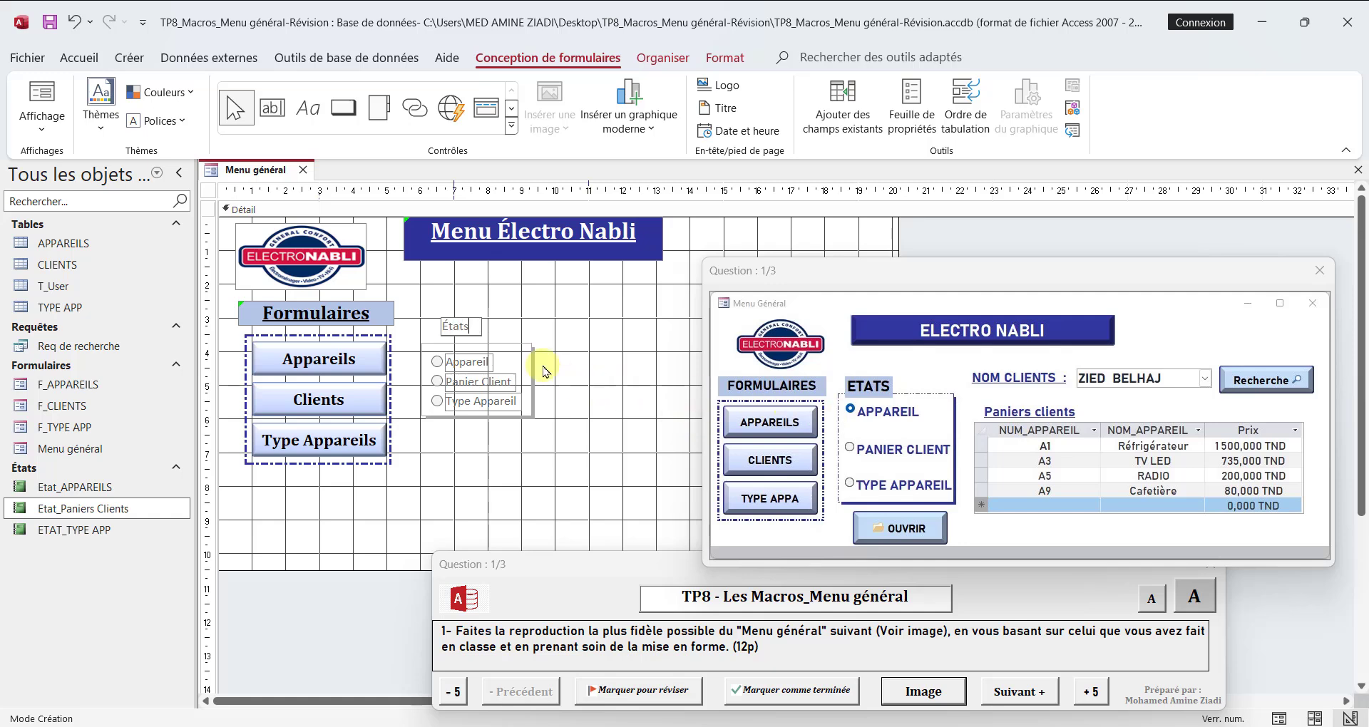
pyautogui.click(527, 340)
pyautogui.click(393, 726)
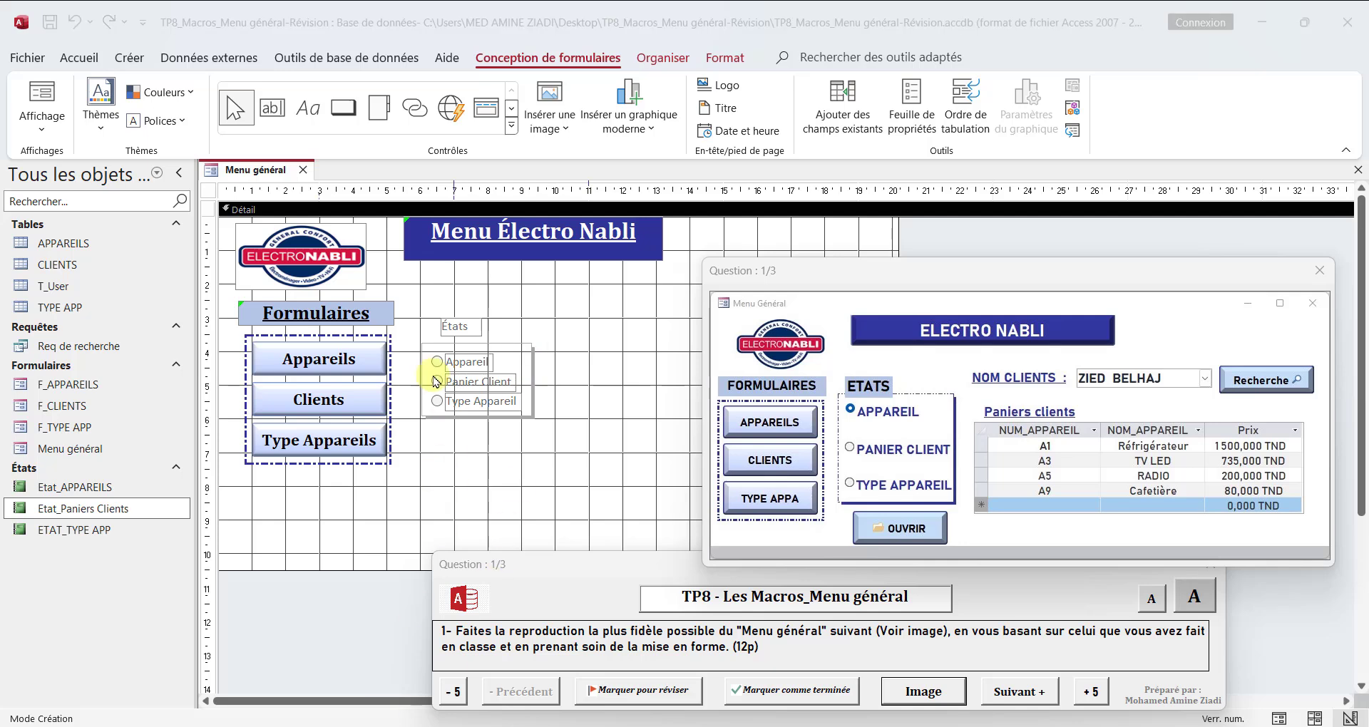
# Step: Copy the formatting of the Formulaires heading onto the États label
pyautogui.click(361, 322)
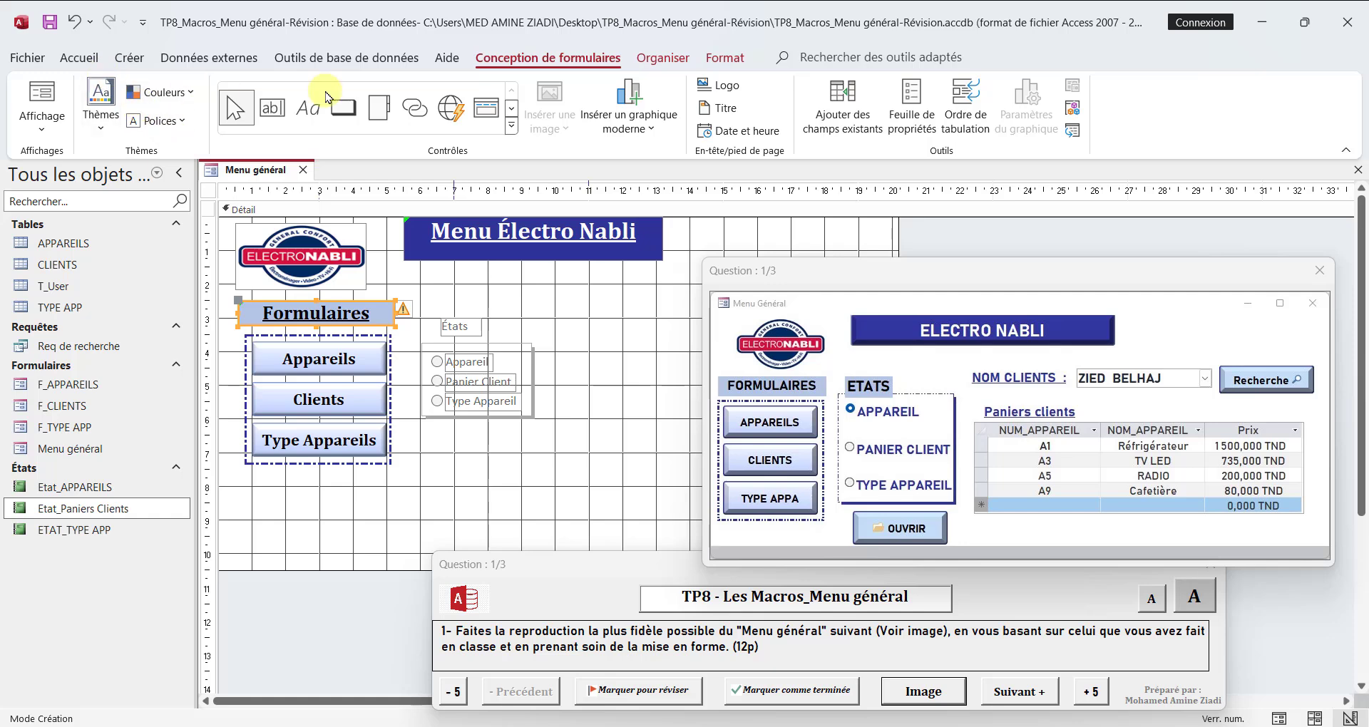
pyautogui.click(724, 57)
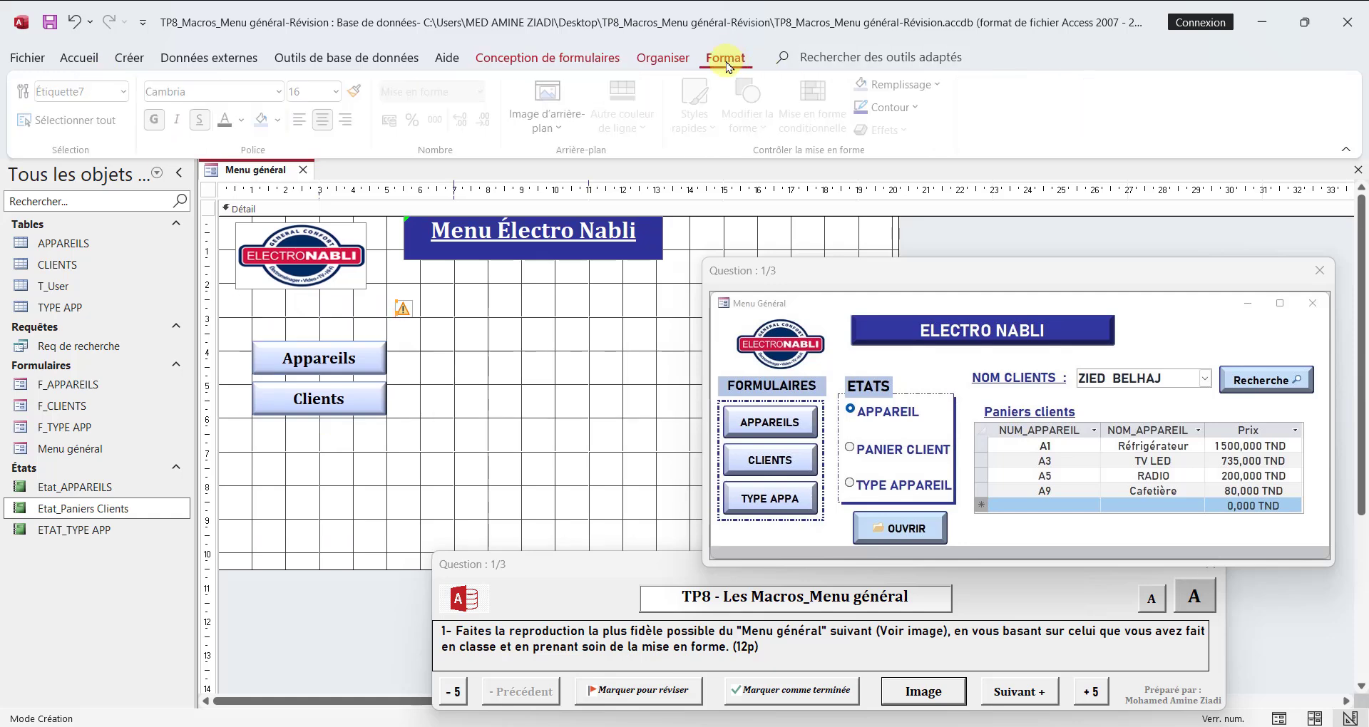
pyautogui.click(365, 95)
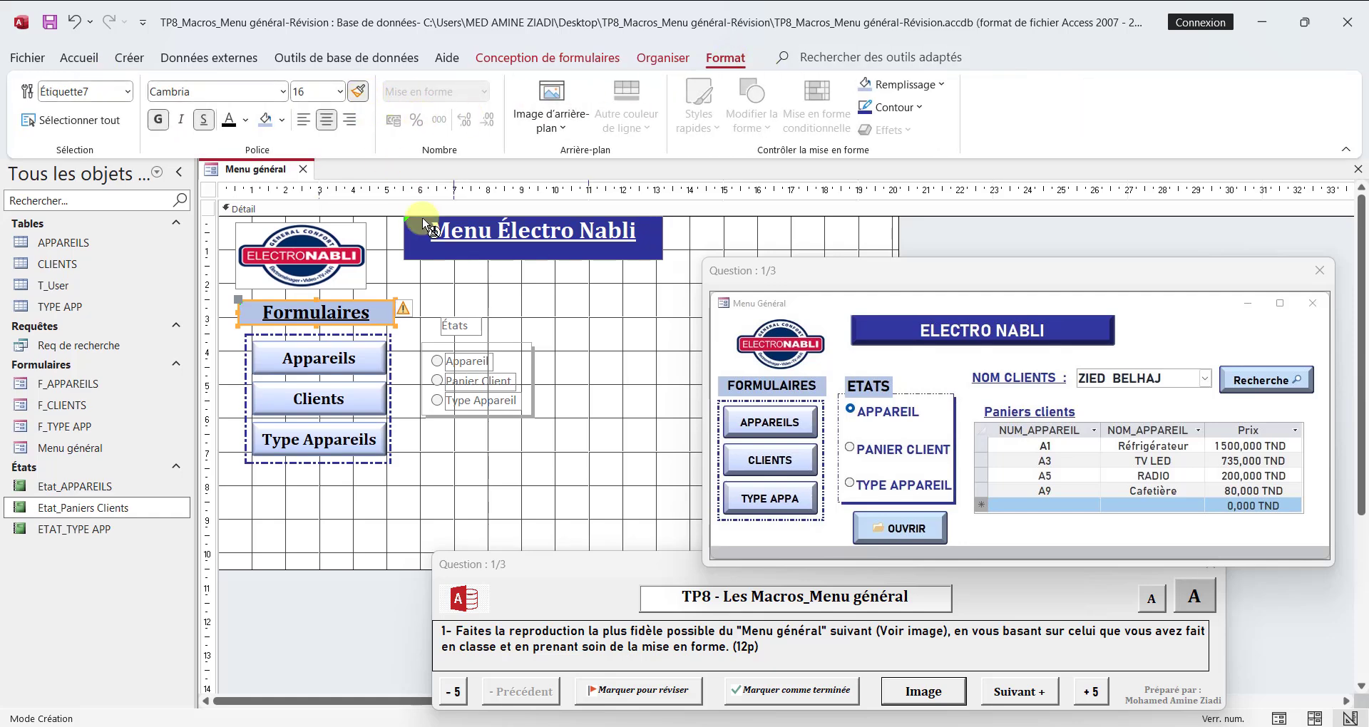
pyautogui.click(463, 325)
pyautogui.click(468, 322)
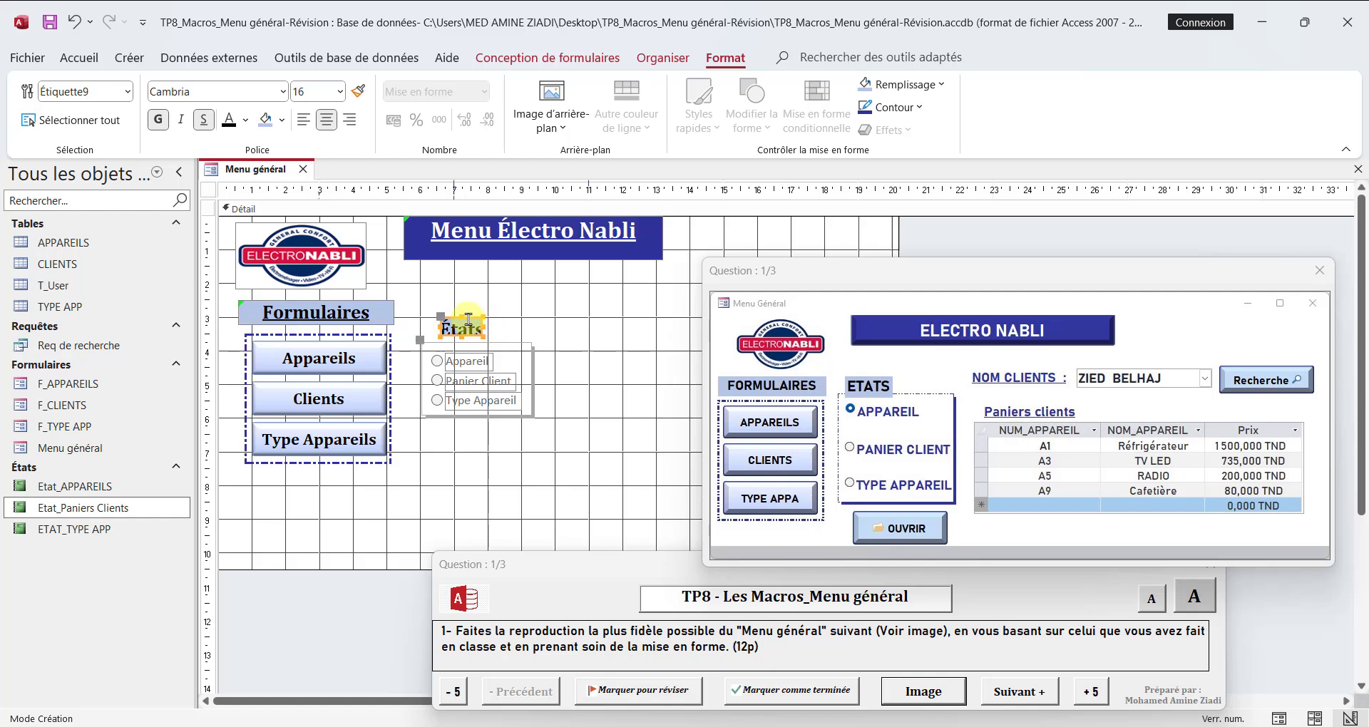
# Step: Enlarge the États label to about the option frame's width and leave a gap between the label and the frame
pyautogui.moveTo(467, 318); pyautogui.dragTo(536, 312)
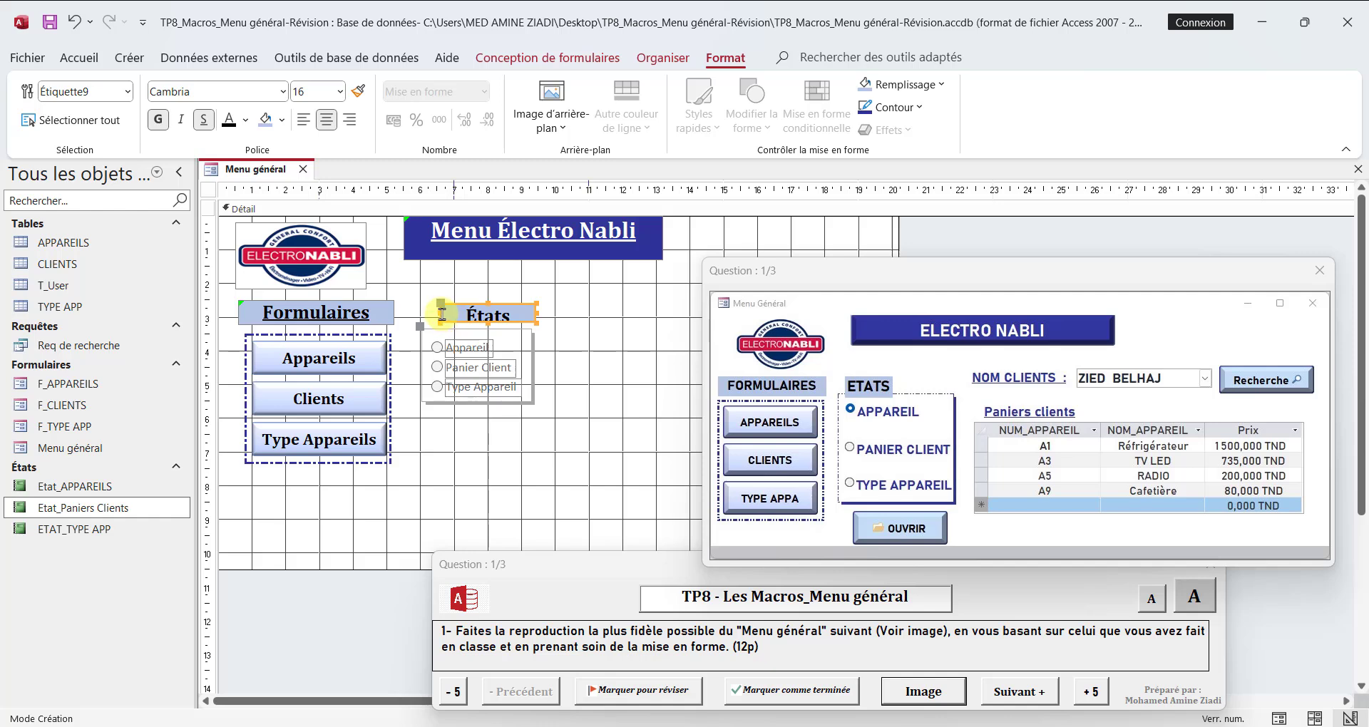
pyautogui.moveTo(440, 312); pyautogui.dragTo(426, 311)
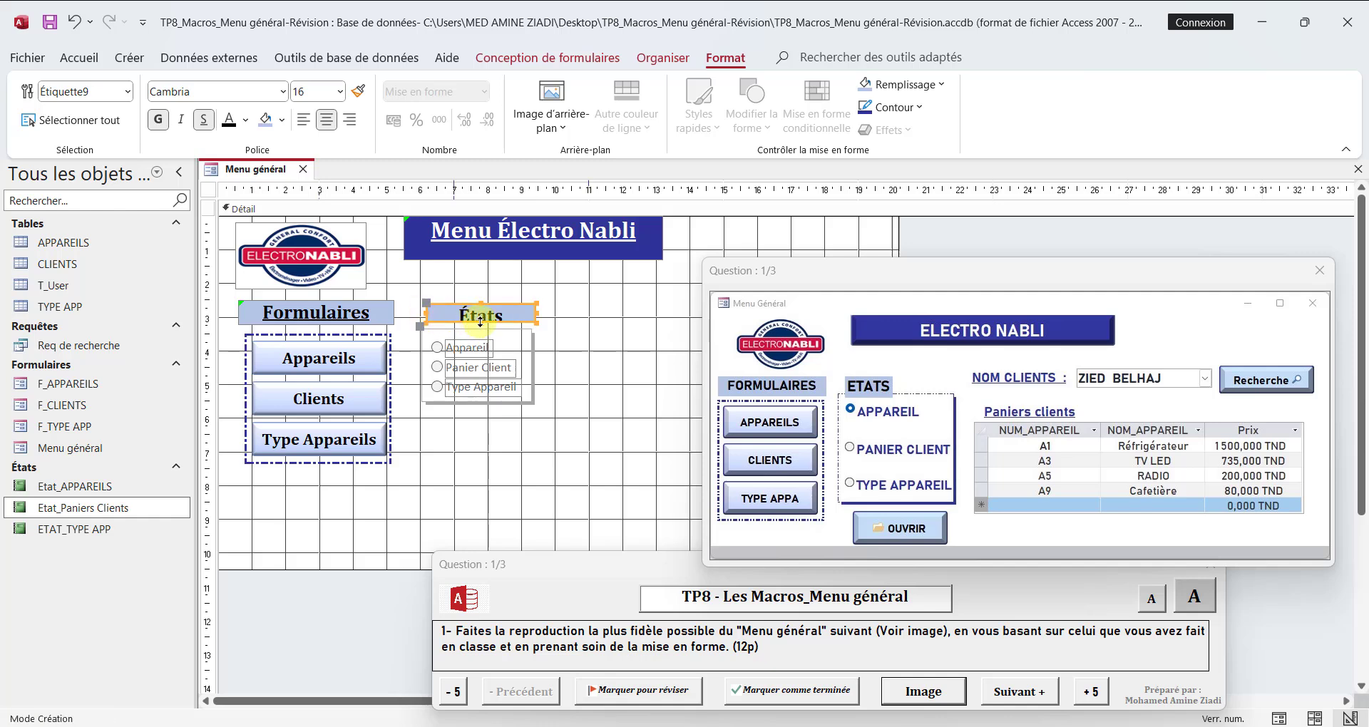
pyautogui.click(528, 369)
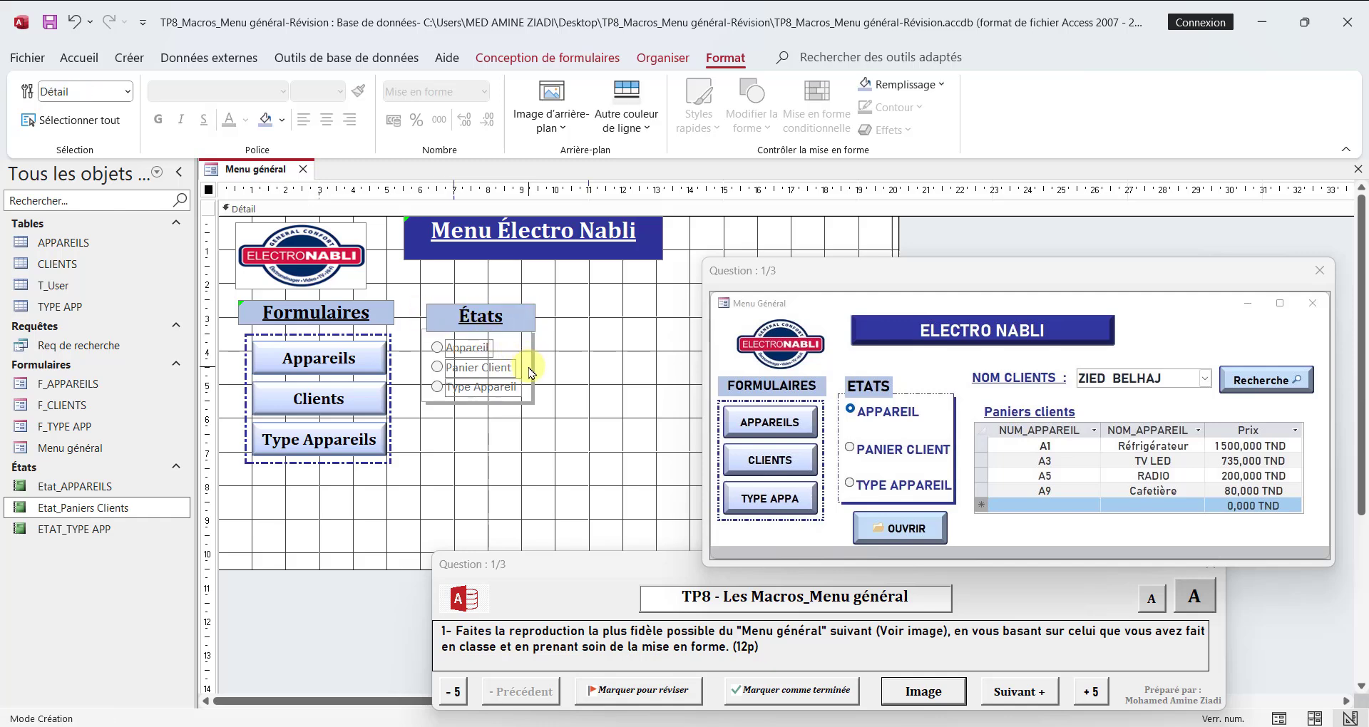
pyautogui.click(531, 387)
pyautogui.moveTo(532, 393); pyautogui.dragTo(533, 409)
pyautogui.moveTo(426, 313); pyautogui.dragTo(427, 294)
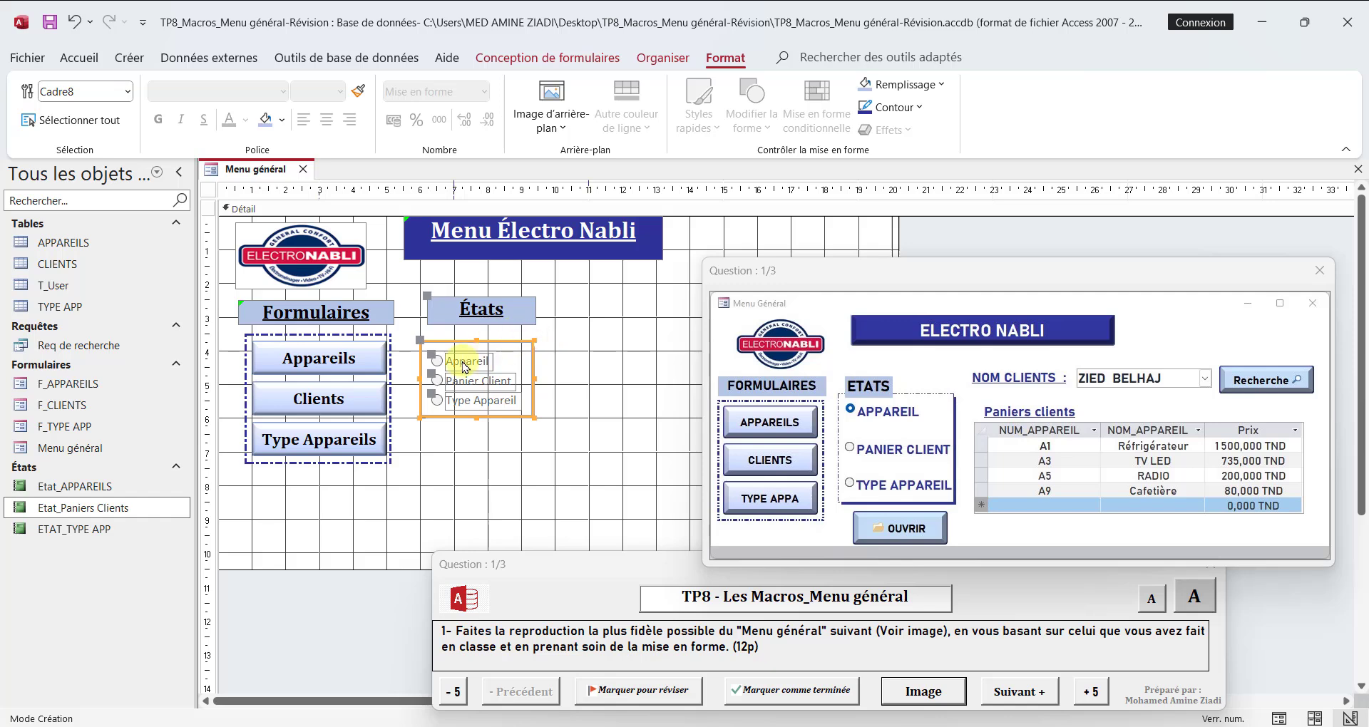
# Step: Extend the option frame downward and space the Panier Client and Type Appareil options evenly below Appareil
pyautogui.moveTo(476, 416); pyautogui.dragTo(474, 449)
pyautogui.click(446, 401)
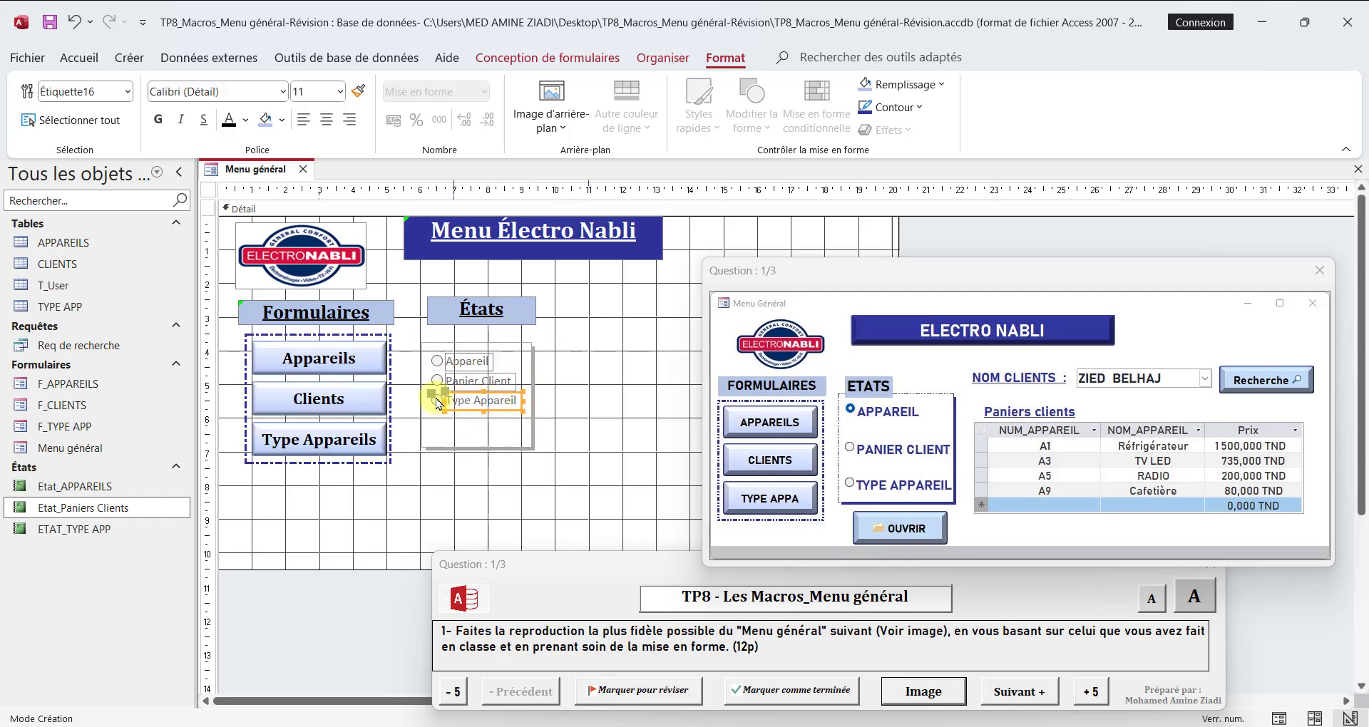
pyautogui.press('Down')
pyautogui.press('Down')
pyautogui.press('Down')
pyautogui.press('Down')
pyautogui.press('Down')
pyautogui.press('Down')
pyautogui.press('Down')
pyautogui.press('Down')
pyautogui.press('Down')
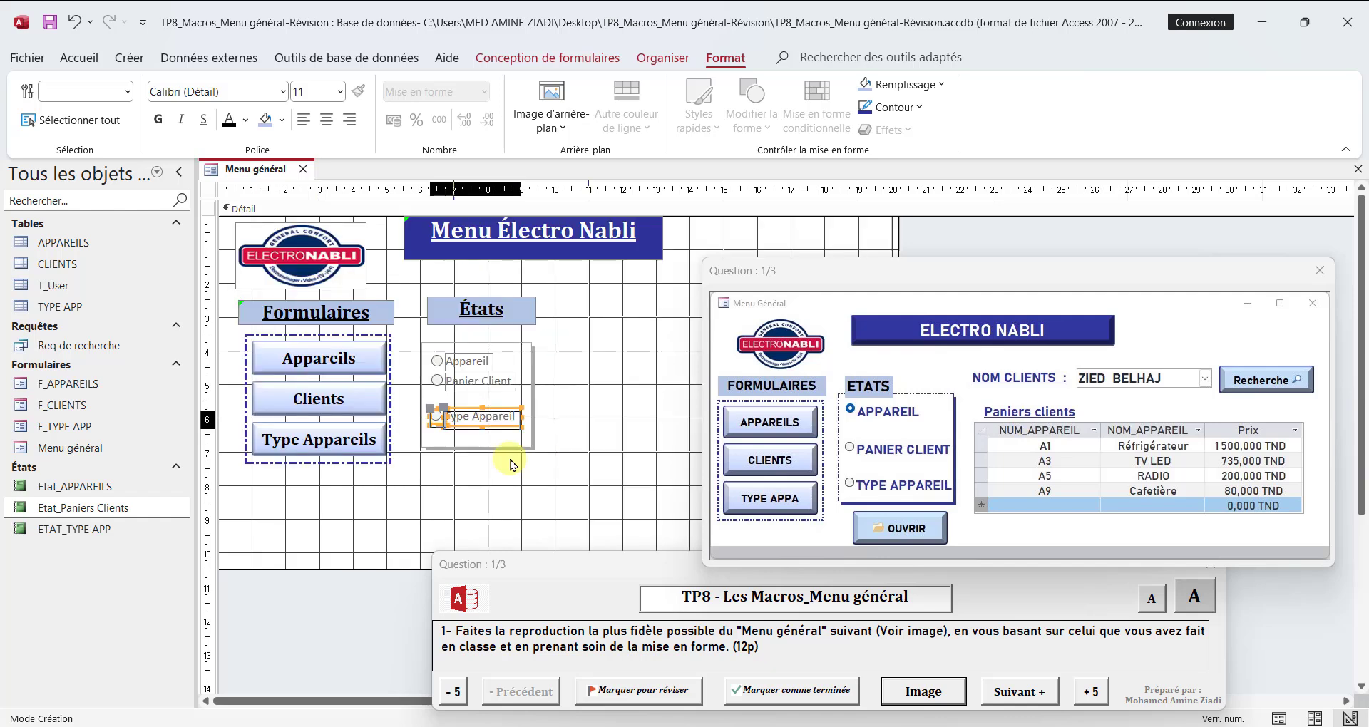
pyautogui.click(443, 385)
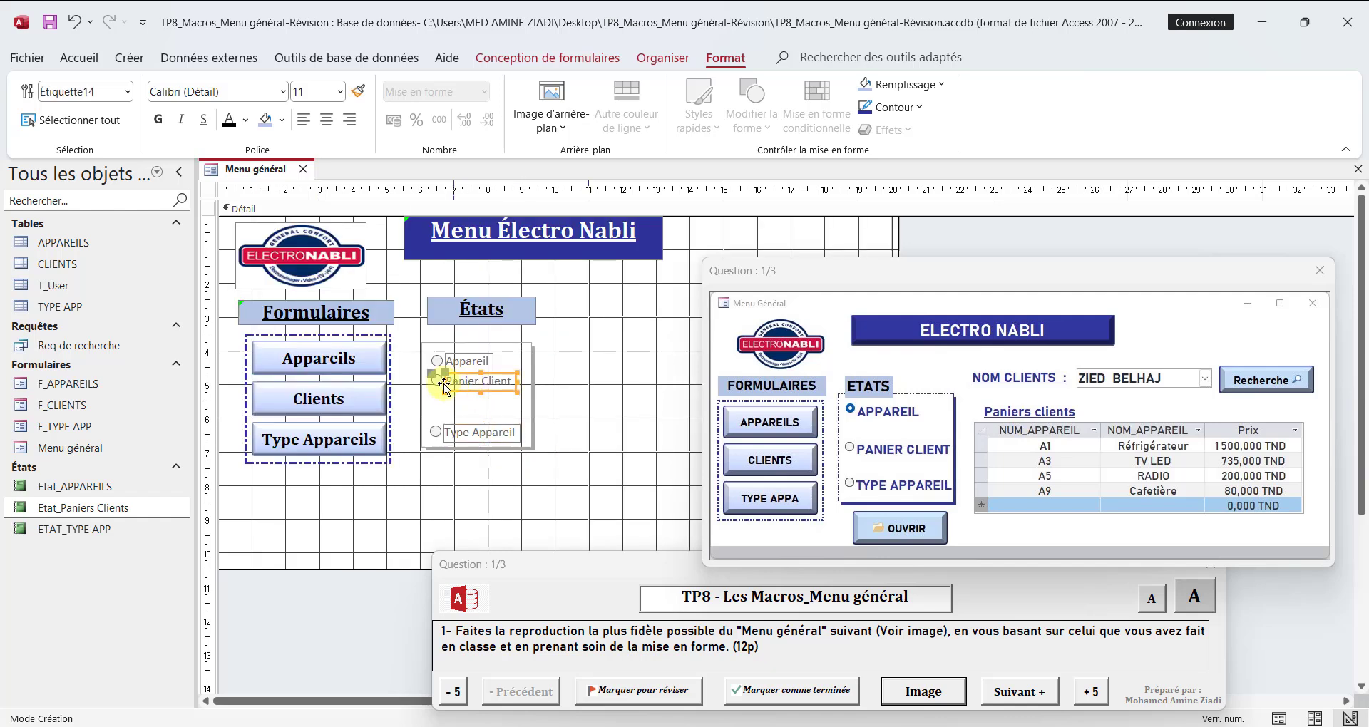
pyautogui.moveTo(441, 386); pyautogui.dragTo(457, 402)
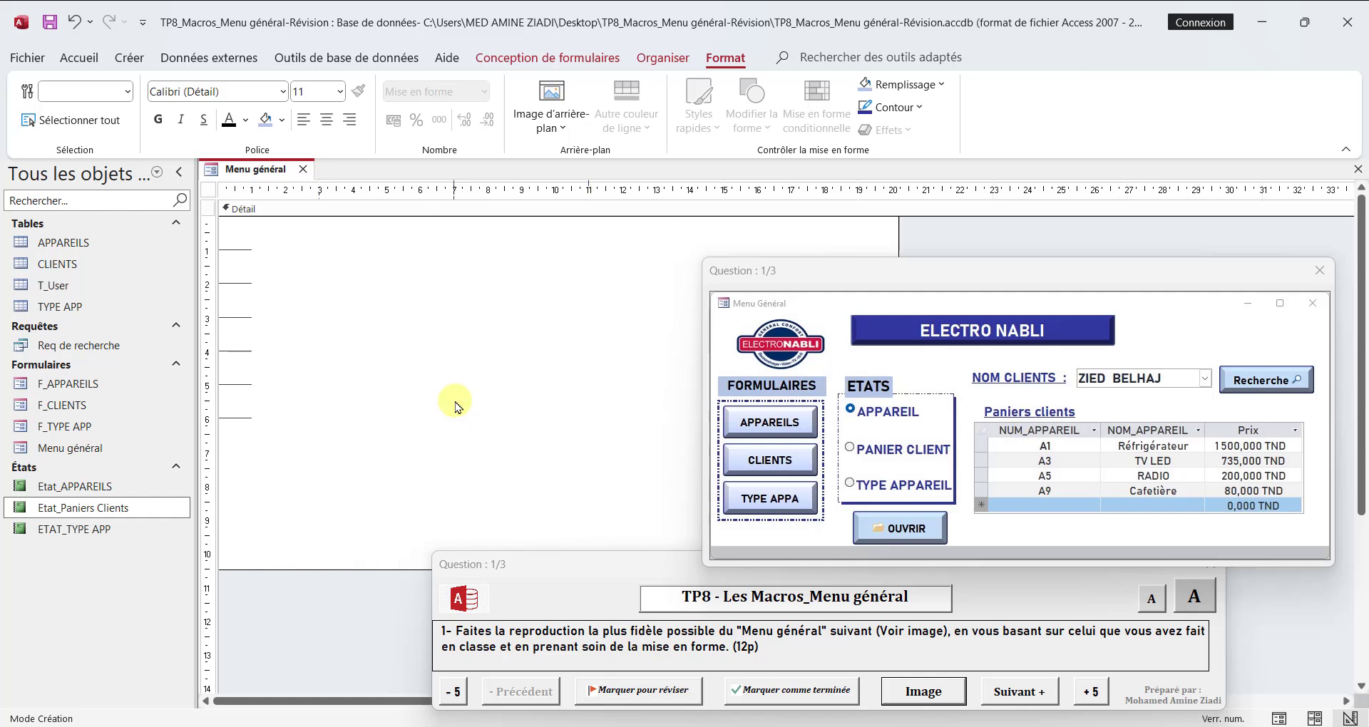
# Step: Format the three option labels in the États group as bold Cambria, size 14
pyautogui.click(450, 361)
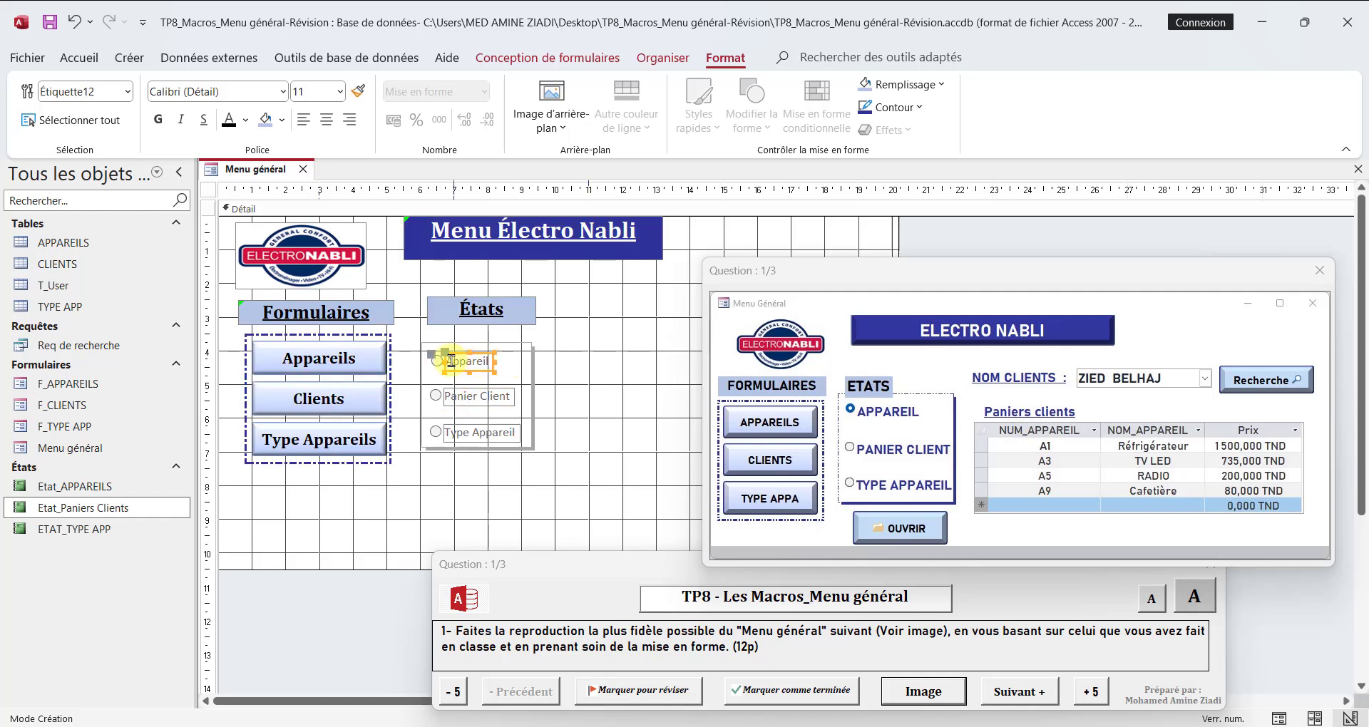
pyautogui.keyDown('shift'); pyautogui.click(440, 364); pyautogui.keyUp('shift')
pyautogui.keyDown('shift'); pyautogui.click(449, 397); pyautogui.keyUp('shift')
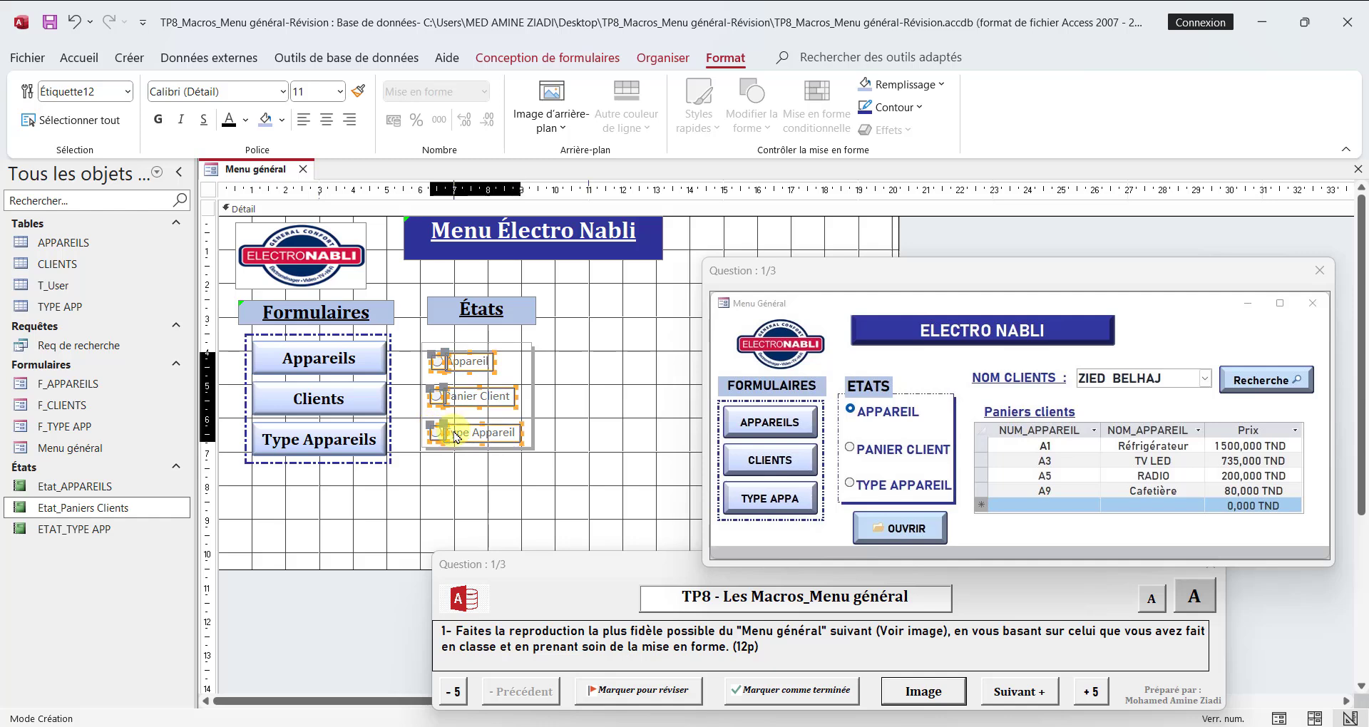
pyautogui.keyDown('shift'); pyautogui.click(437, 434); pyautogui.keyUp('shift')
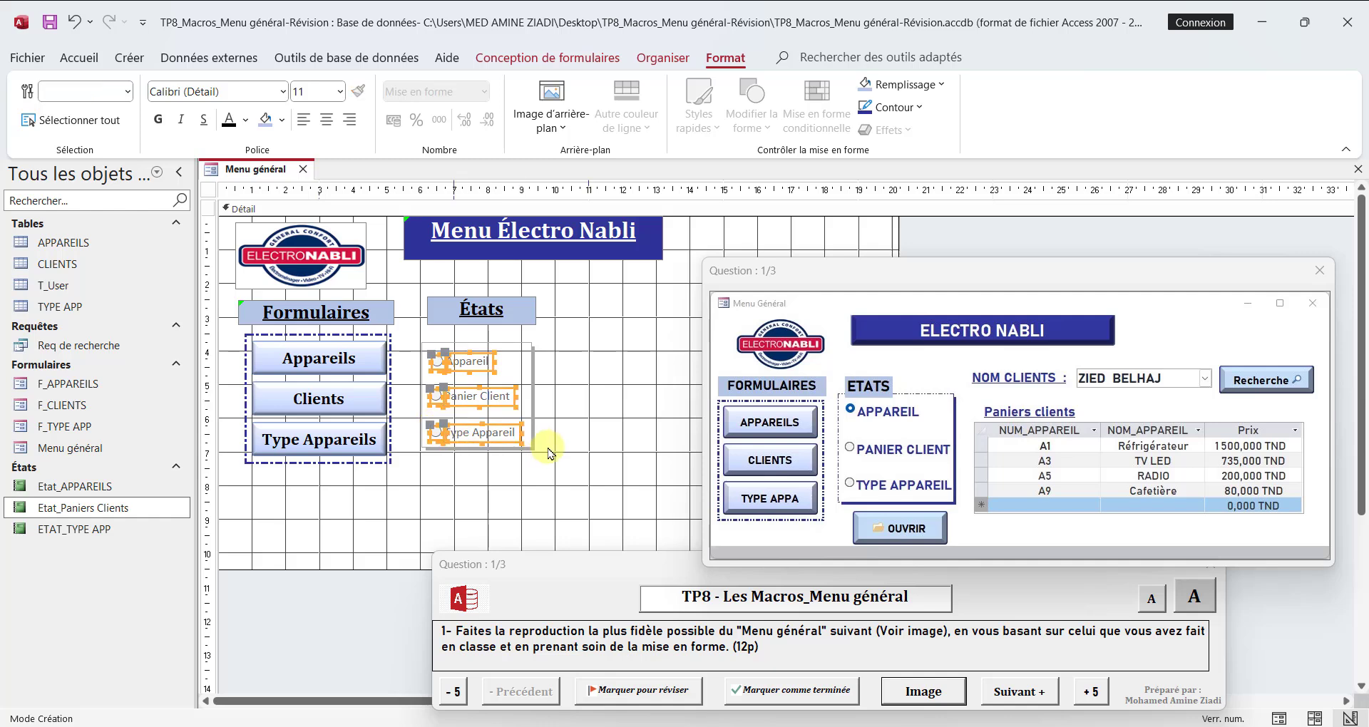
pyautogui.click(263, 98)
pyautogui.write('Cambria')
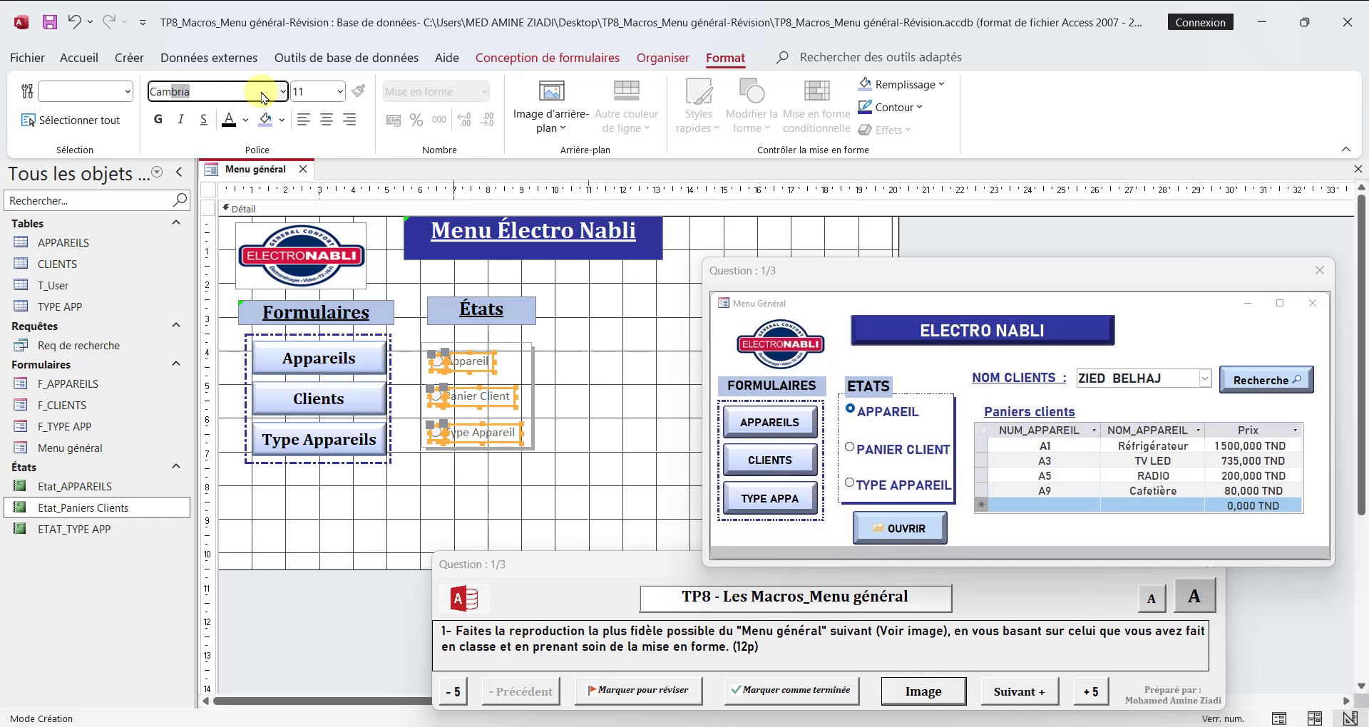
pyautogui.press('Return')
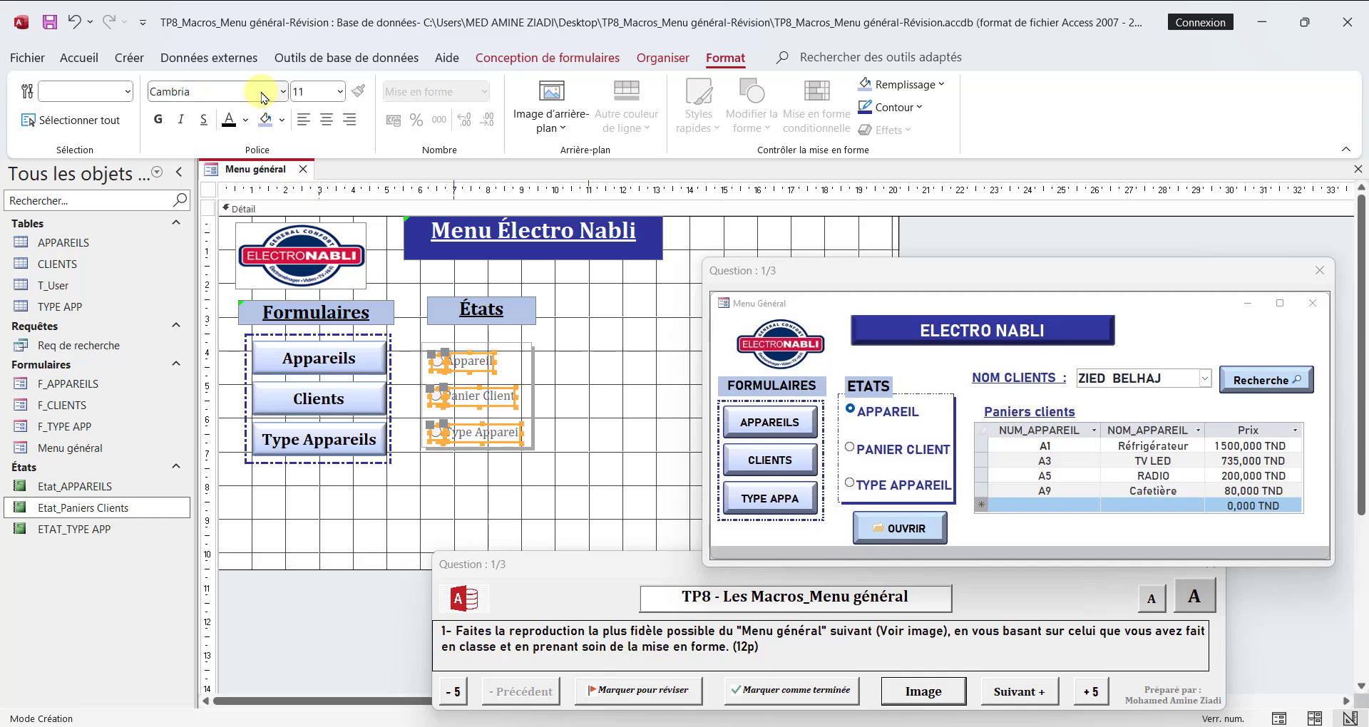
pyautogui.click(340, 91)
pyautogui.click(313, 200)
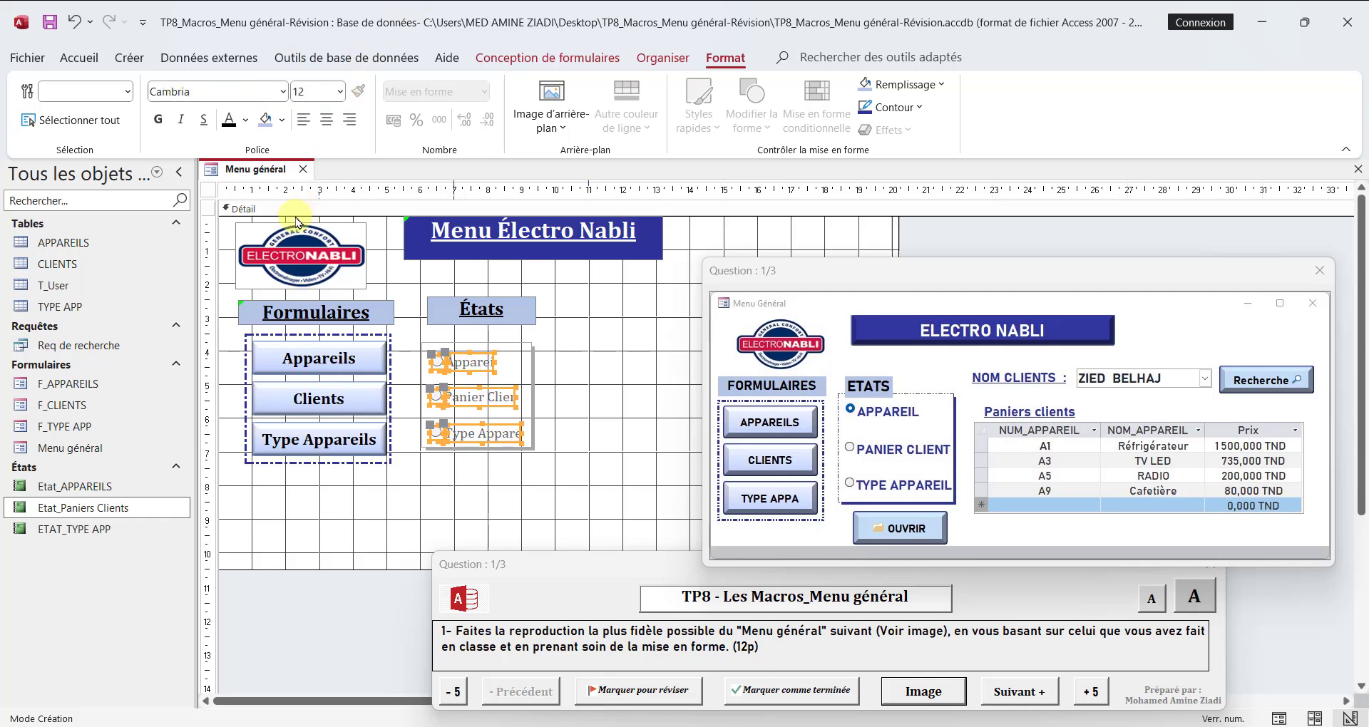
pyautogui.click(158, 119)
pyautogui.click(339, 94)
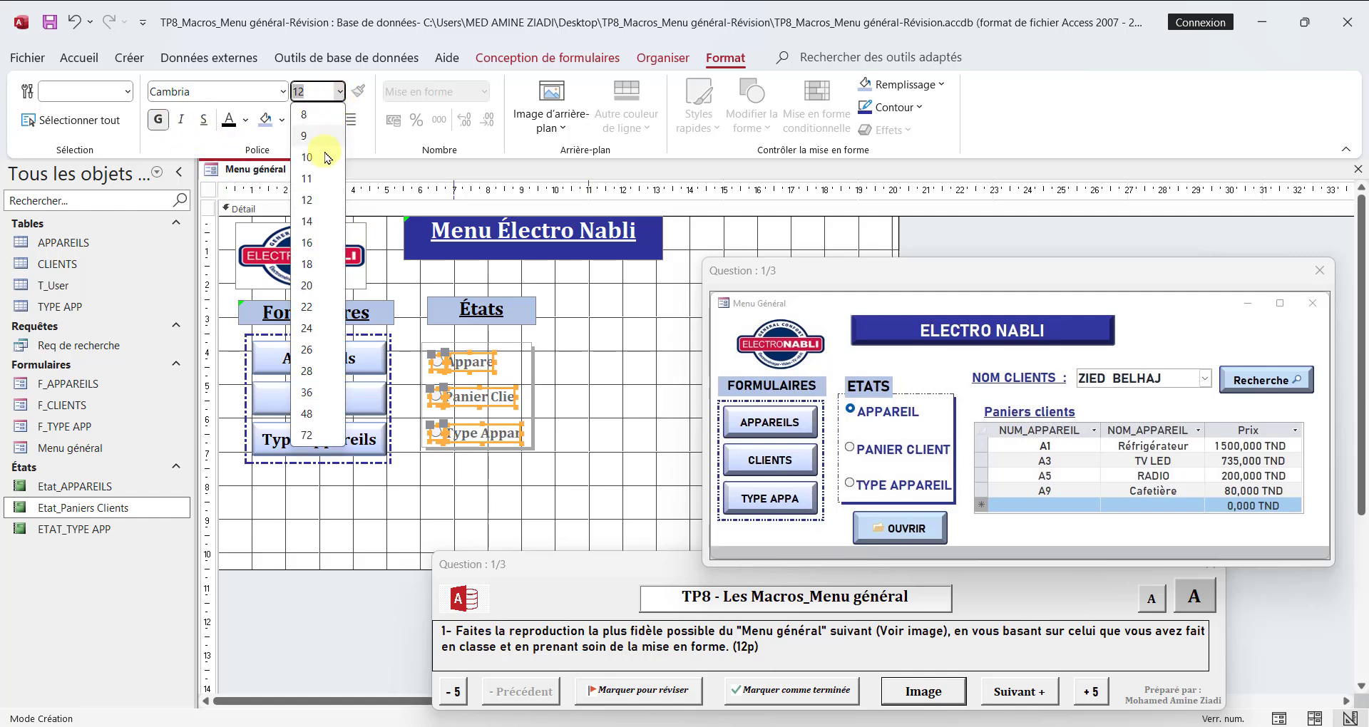
pyautogui.click(314, 223)
# Step: Enlarge the option group frame to about 4.9 cm wide and 3.6 cm high
pyautogui.click(536, 386)
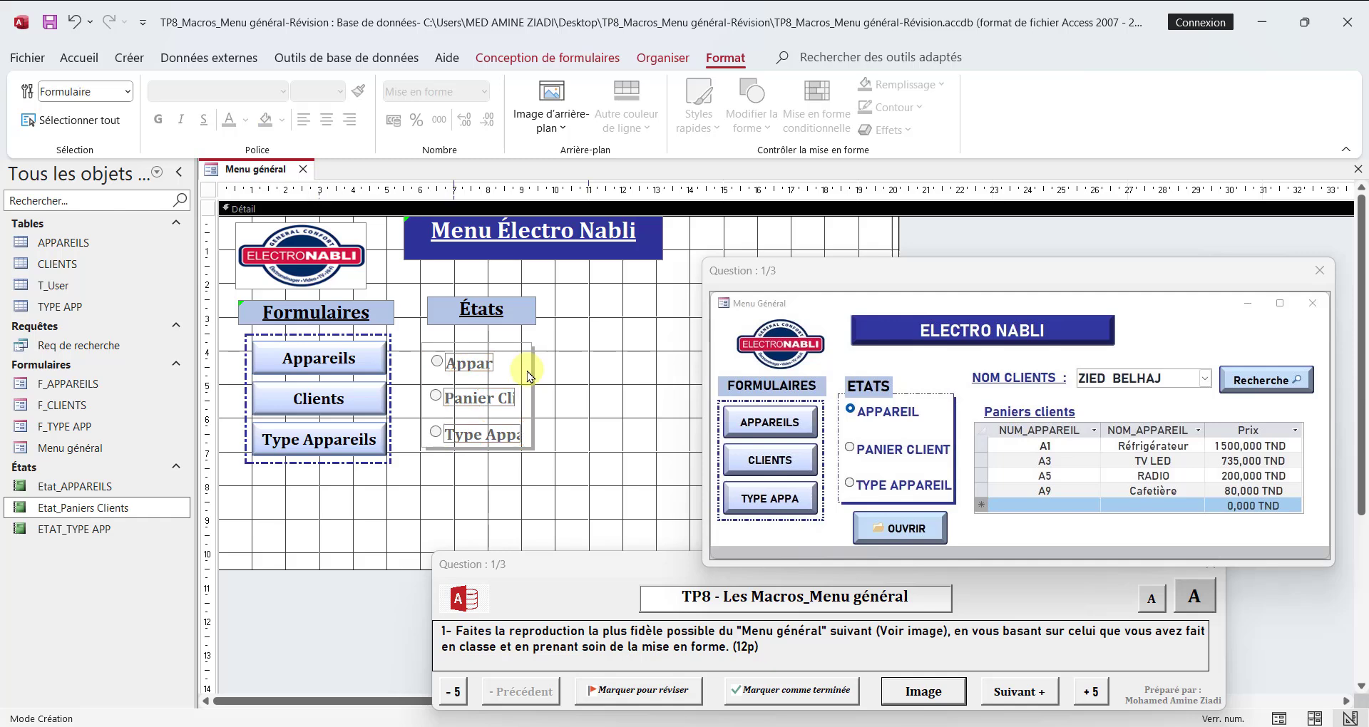
pyautogui.click(534, 380)
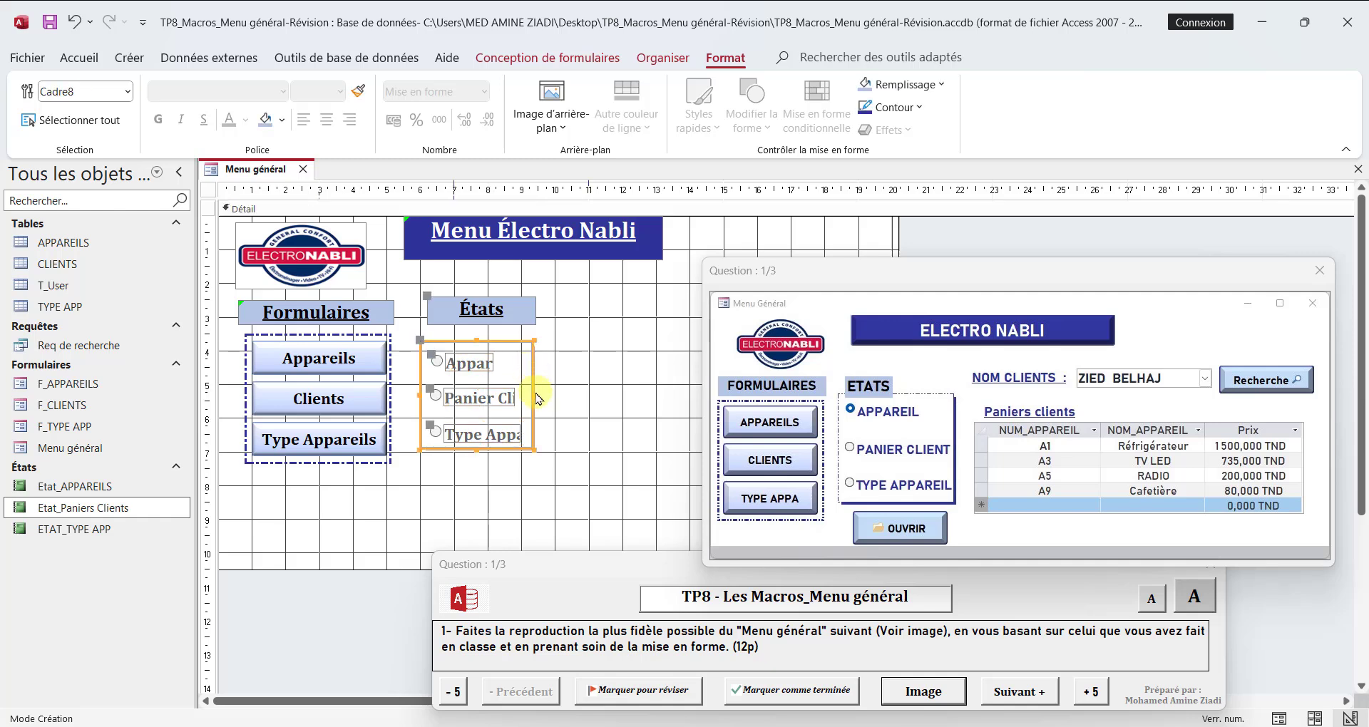
pyautogui.moveTo(532, 394); pyautogui.dragTo(586, 394)
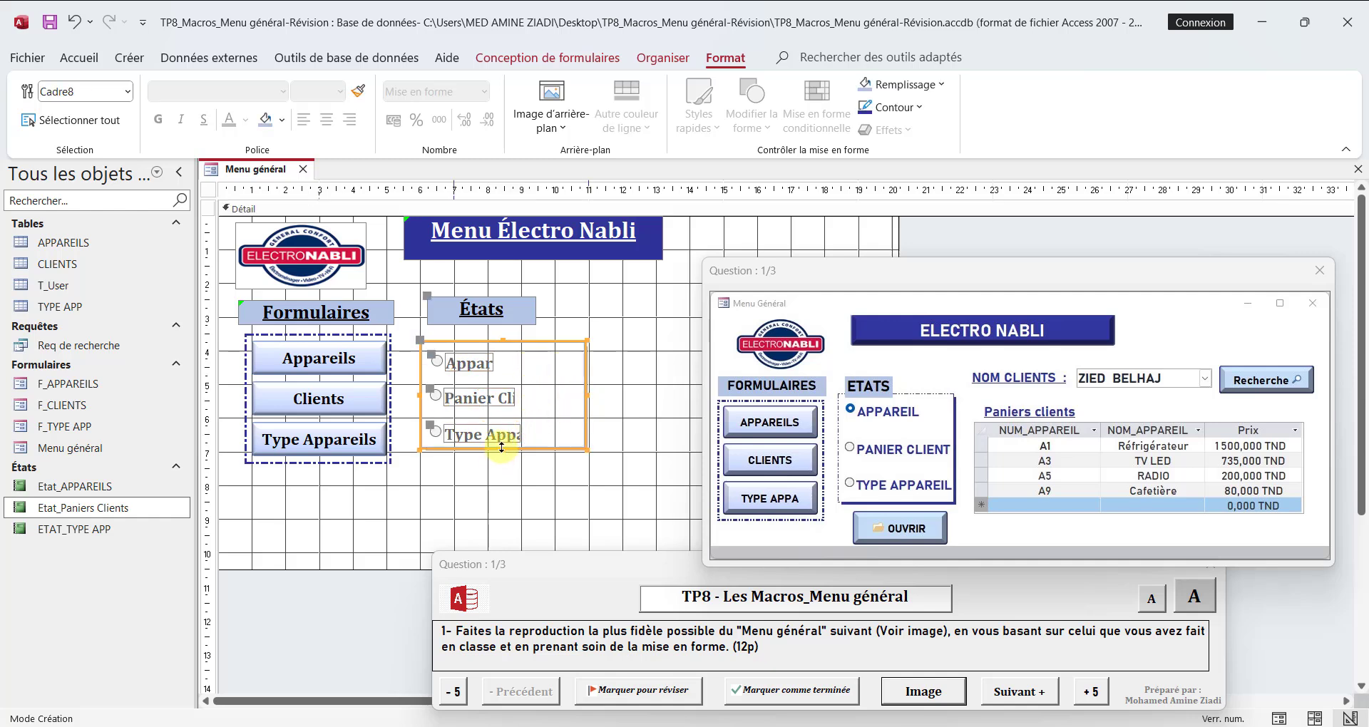
# Step: Widen the three option labels until their full names fit and set their font colour to black
pyautogui.click(516, 430)
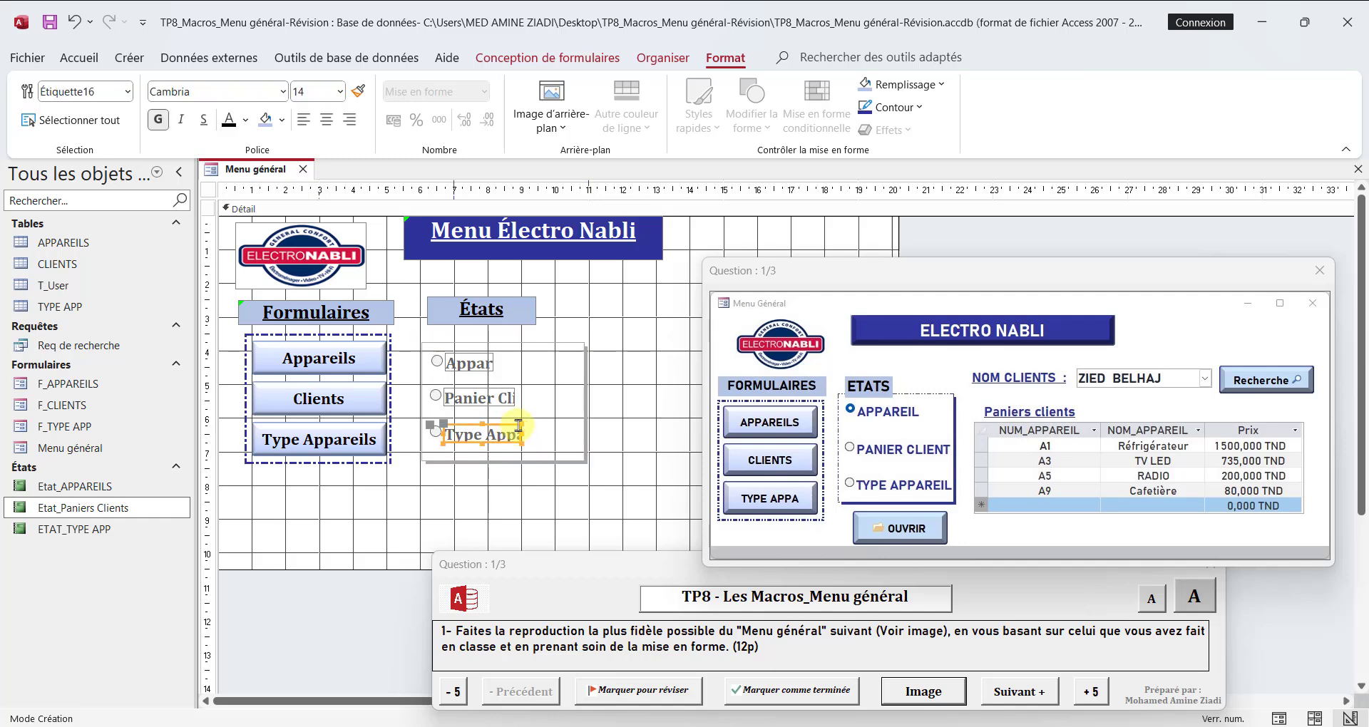
pyautogui.keyDown('shift'); pyautogui.click(502, 398); pyautogui.keyUp('shift')
pyautogui.keyDown('shift'); pyautogui.click(492, 362); pyautogui.keyUp('shift')
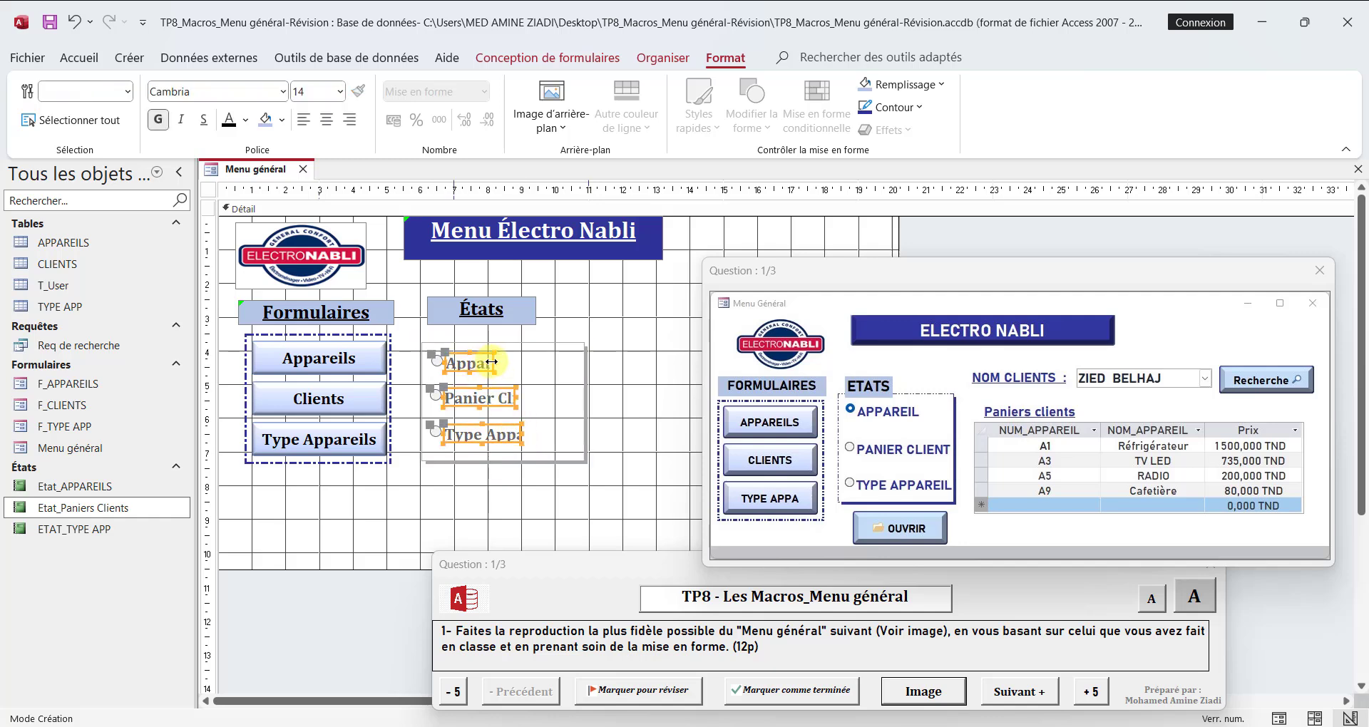
pyautogui.moveTo(492, 362); pyautogui.dragTo(547, 370)
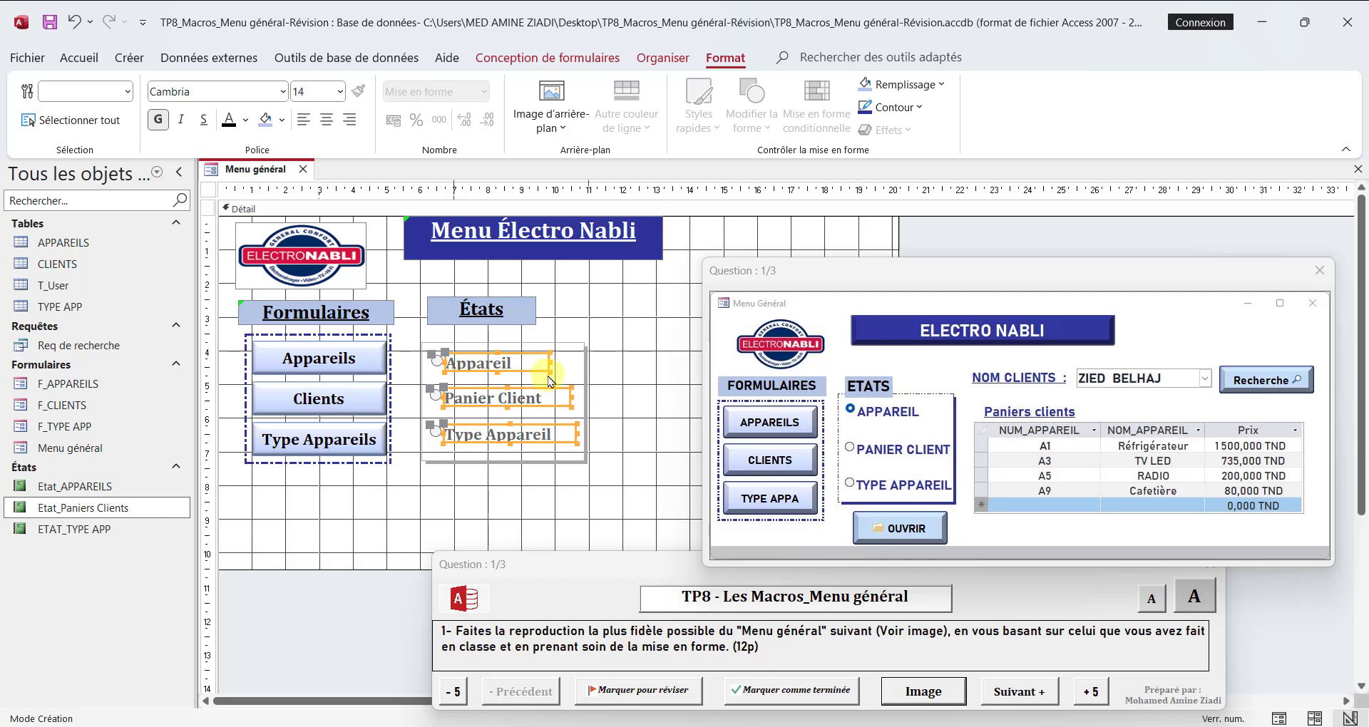
pyautogui.click(234, 122)
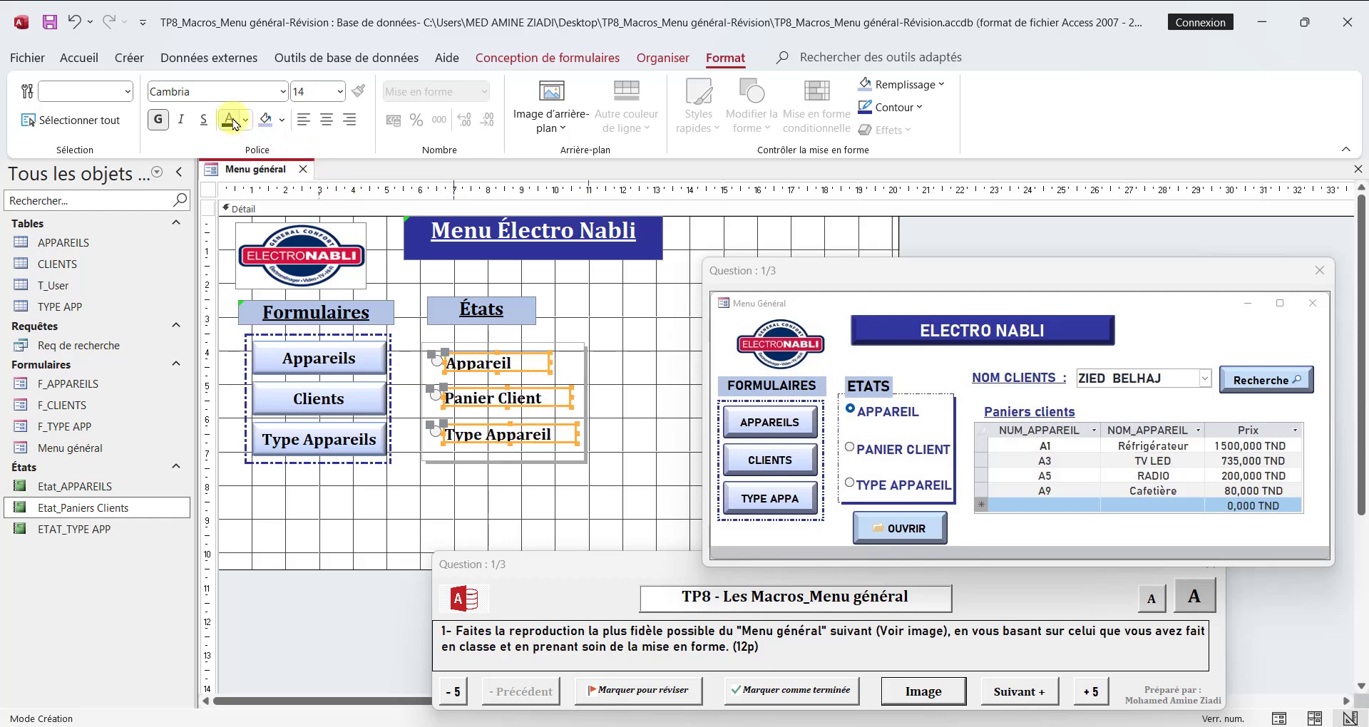
# Step: Set the outline colour of the option group frame around the three États options to dark blue
pyautogui.click(585, 377)
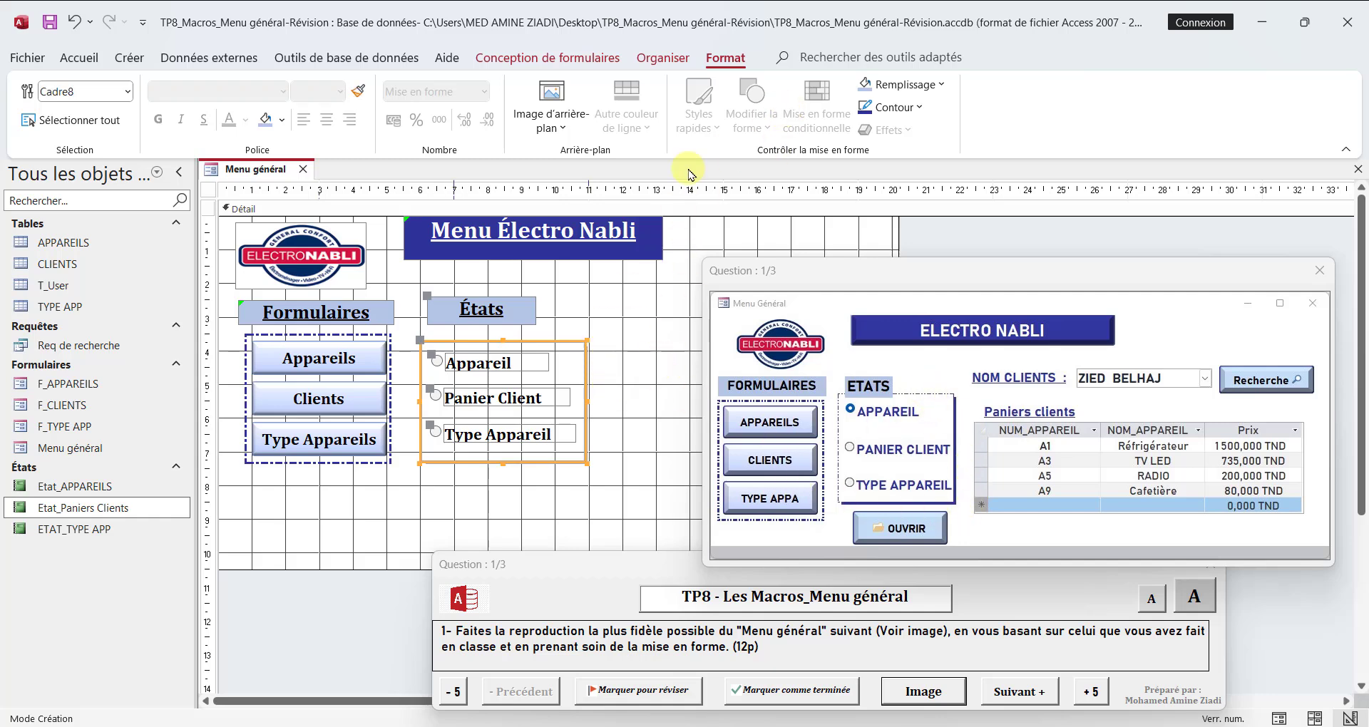
pyautogui.click(894, 107)
pyautogui.click(977, 390)
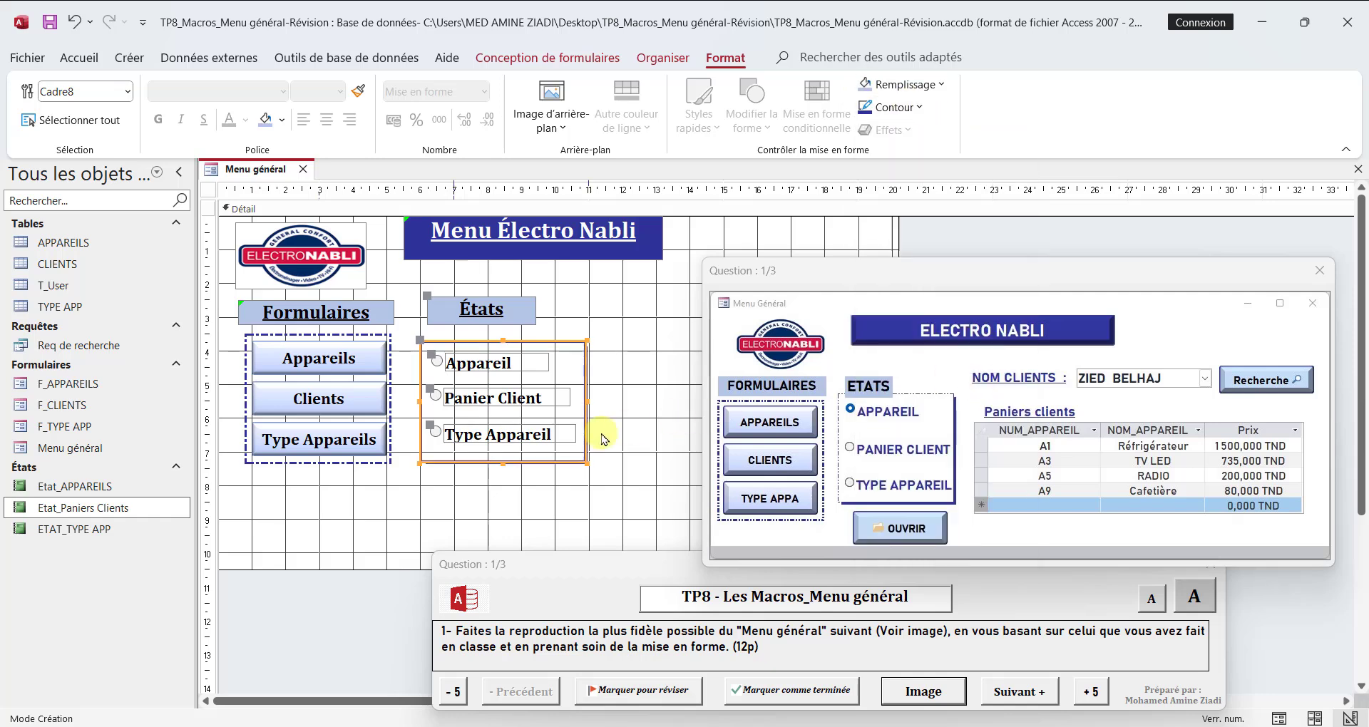
pyautogui.click(619, 463)
pyautogui.click(504, 479)
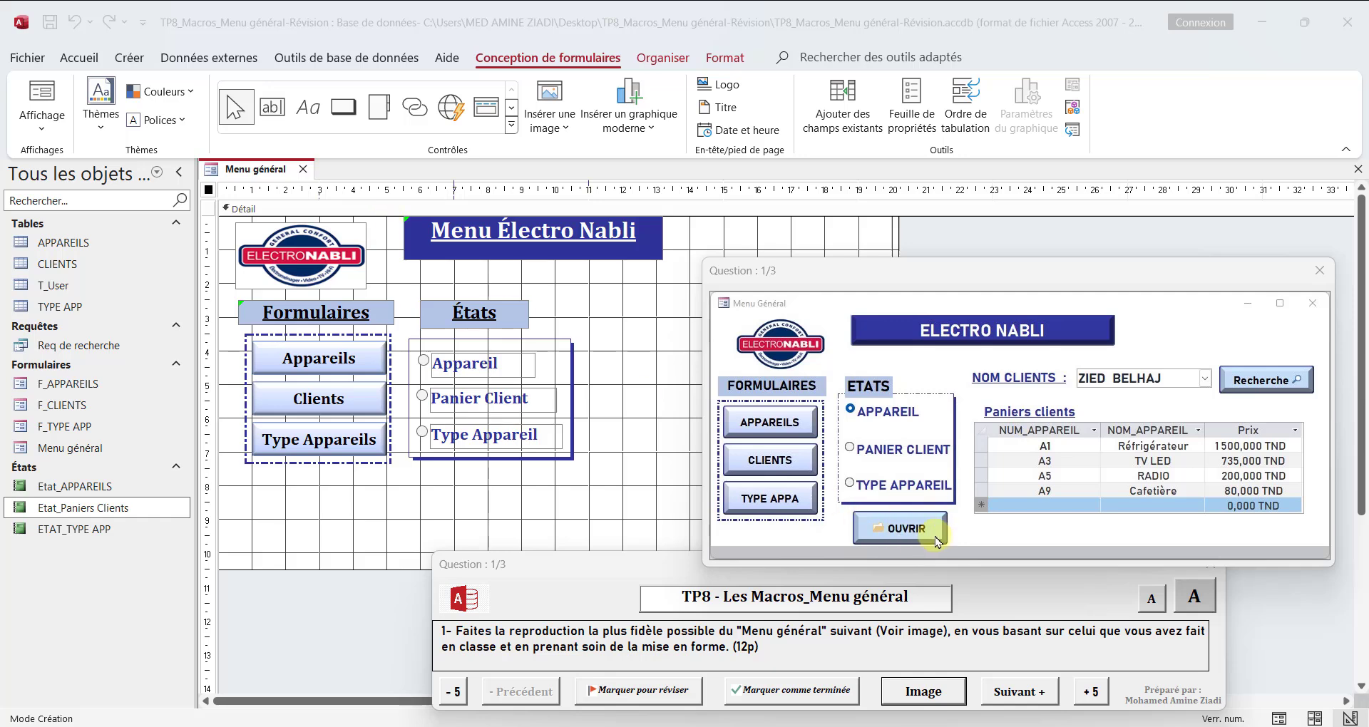
# Step: Draw a command button about 4.6 cm wide below the États option group, without assigning it a wizard action
pyautogui.click(347, 108)
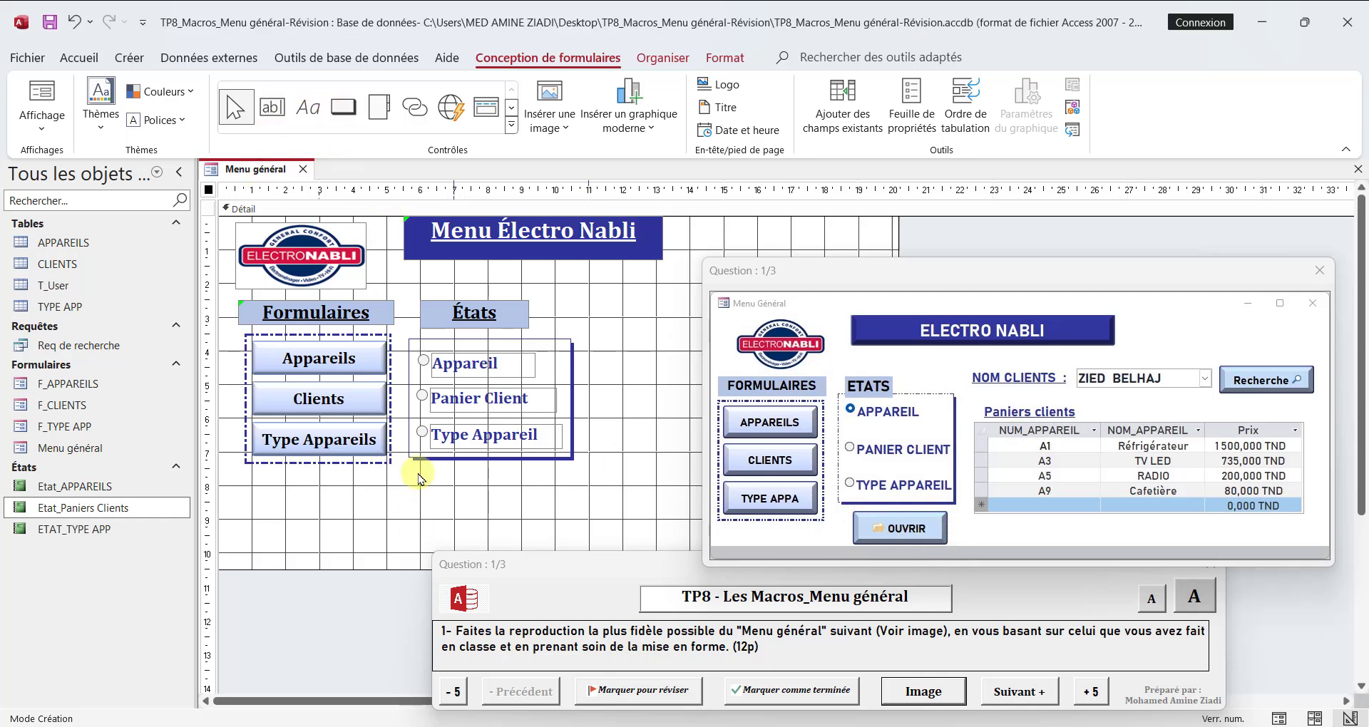
pyautogui.click(343, 106)
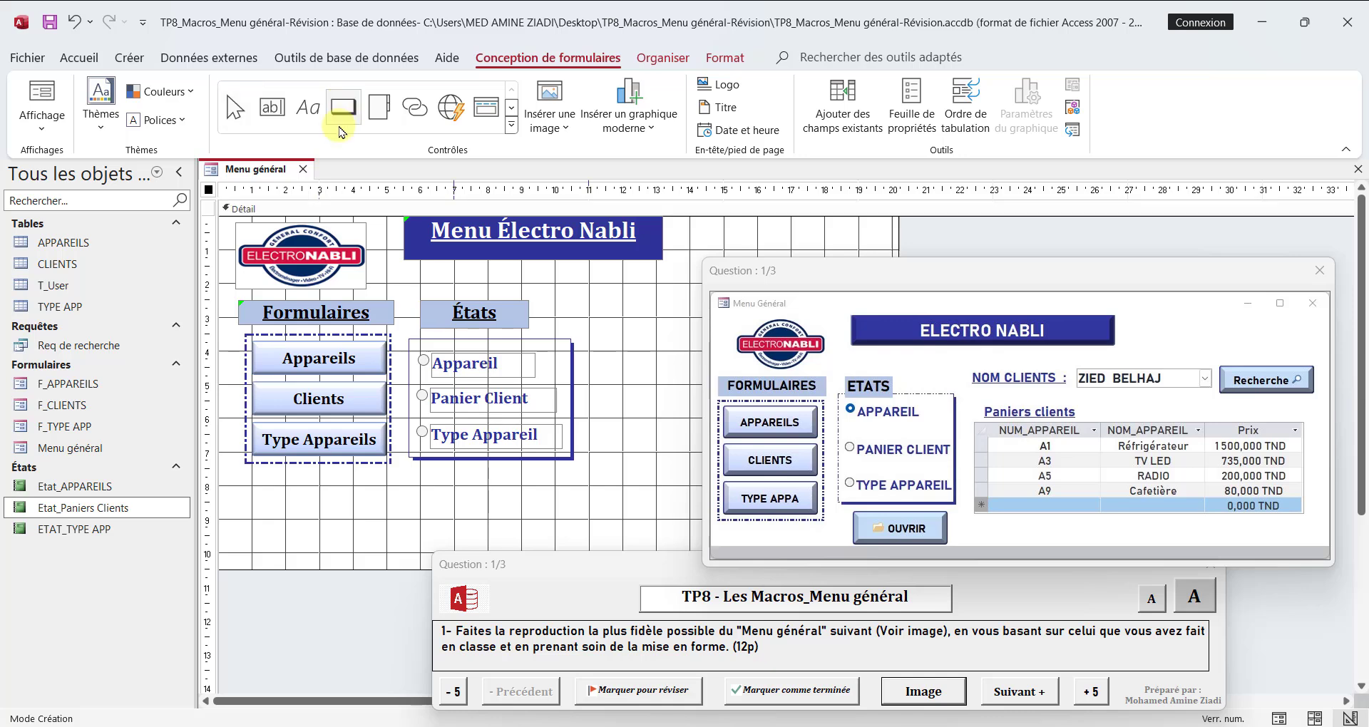
pyautogui.moveTo(424, 476); pyautogui.dragTo(572, 502)
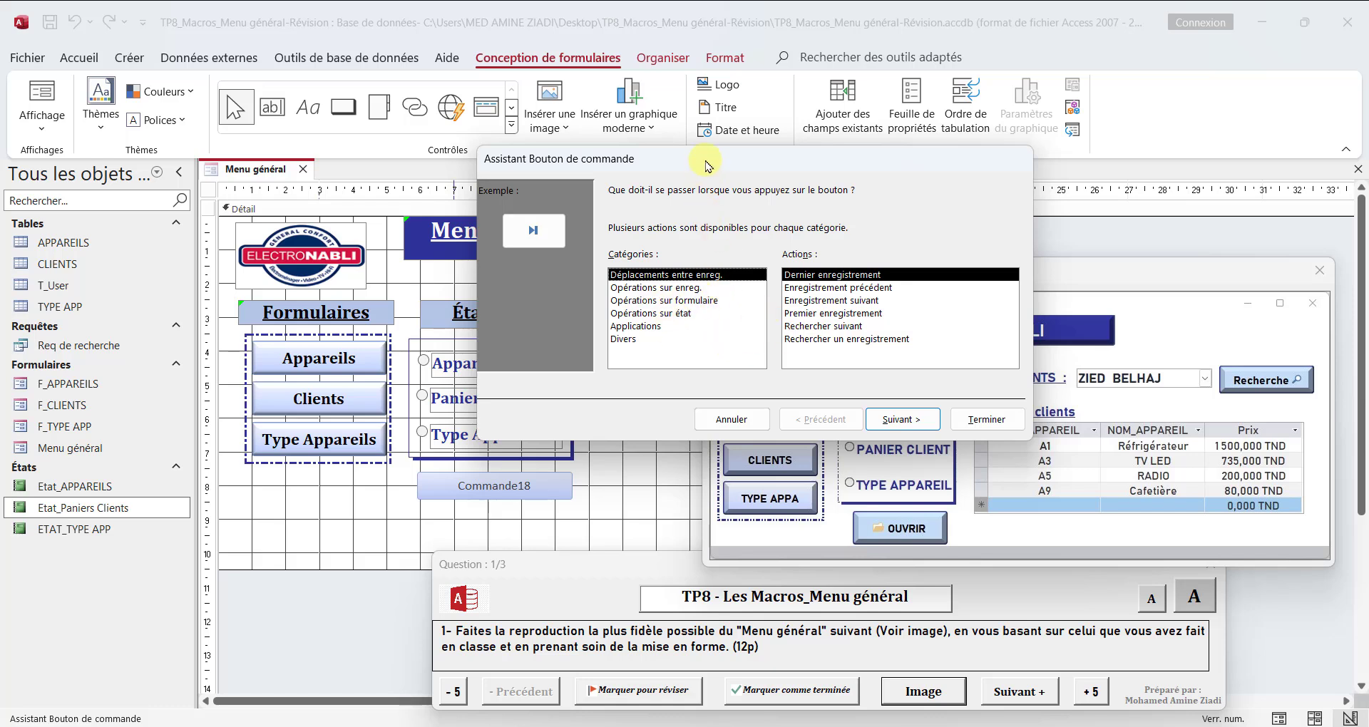
pyautogui.moveTo(707, 166); pyautogui.dragTo(696, 99)
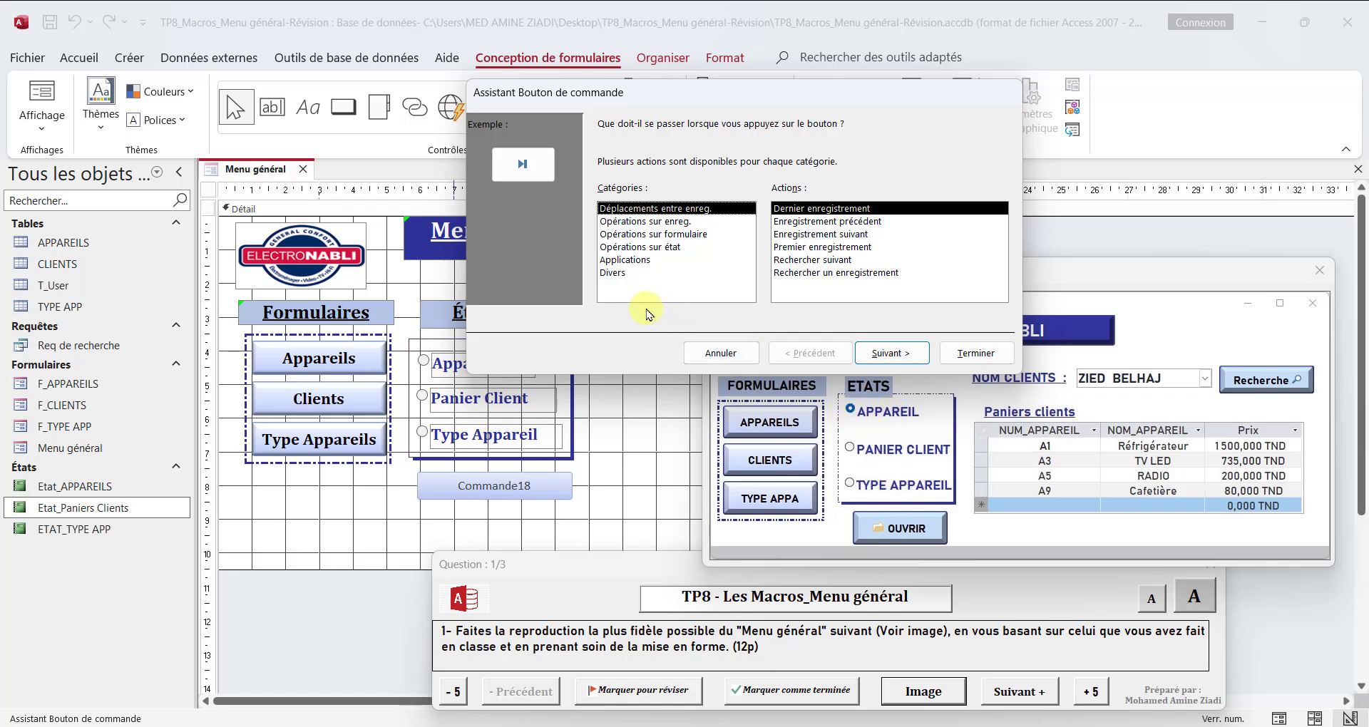
pyautogui.click(717, 354)
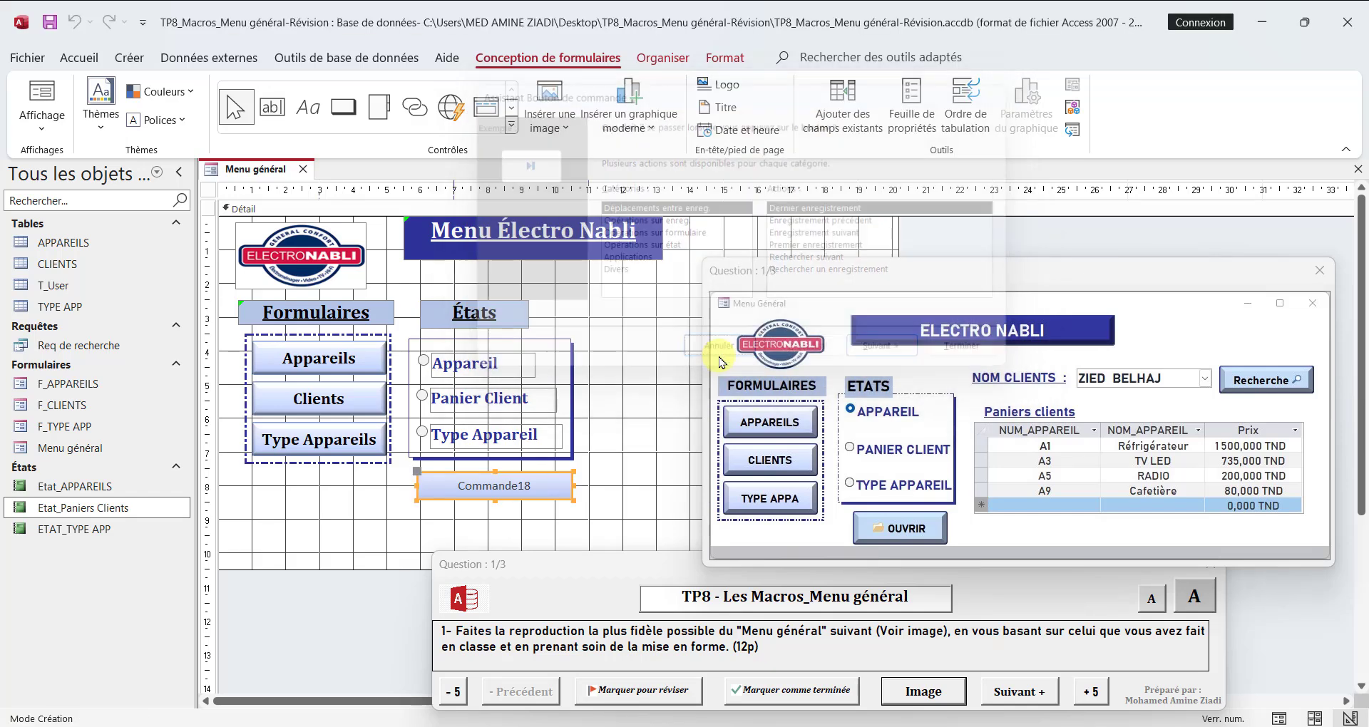
# Step: Change the caption of the new command button below the option group to Ouvrir
pyautogui.click(514, 488)
pyautogui.doubleClick(515, 488)
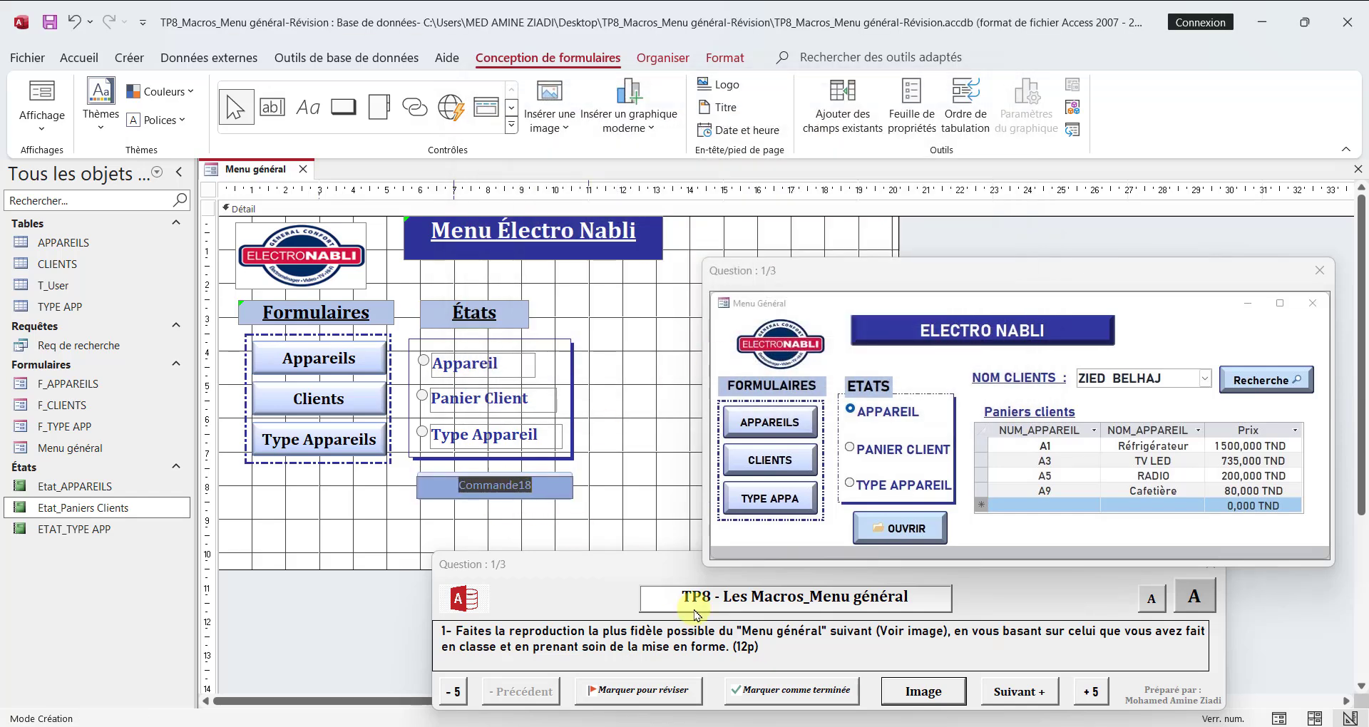
pyautogui.write('Ouvrir')
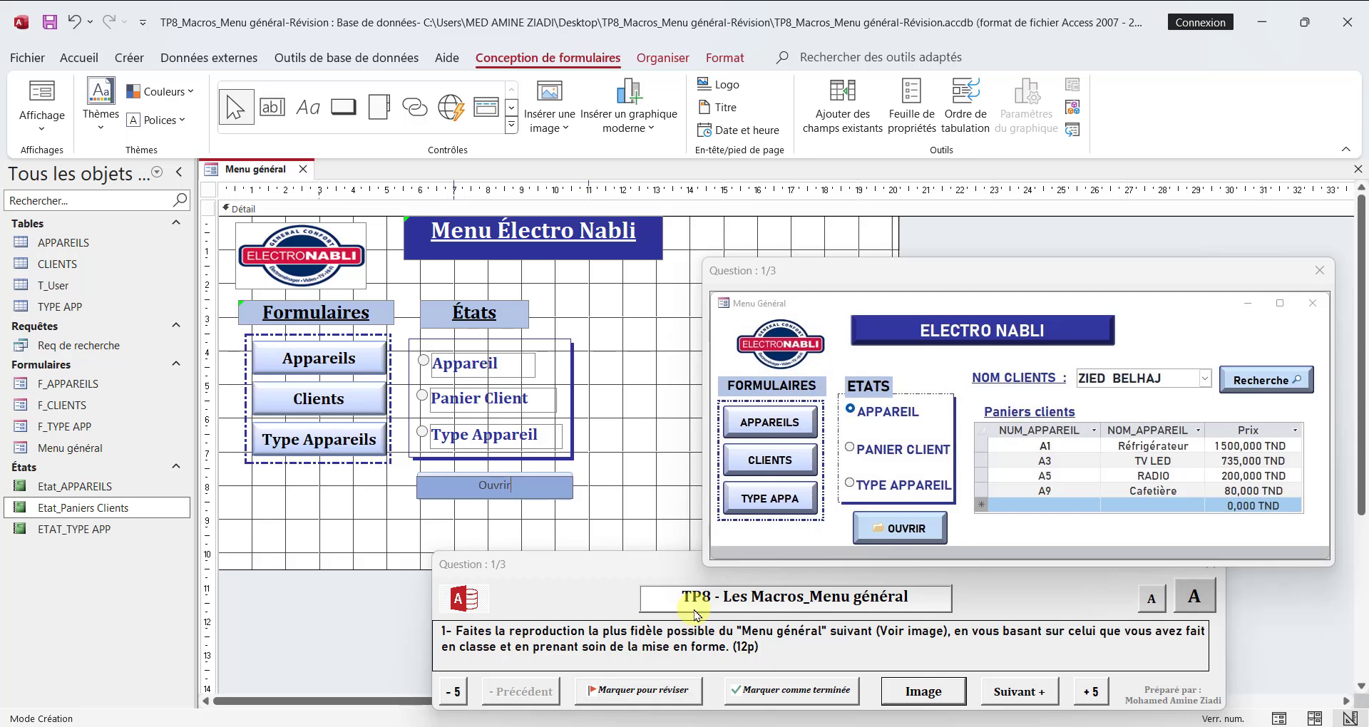
pyautogui.click(515, 531)
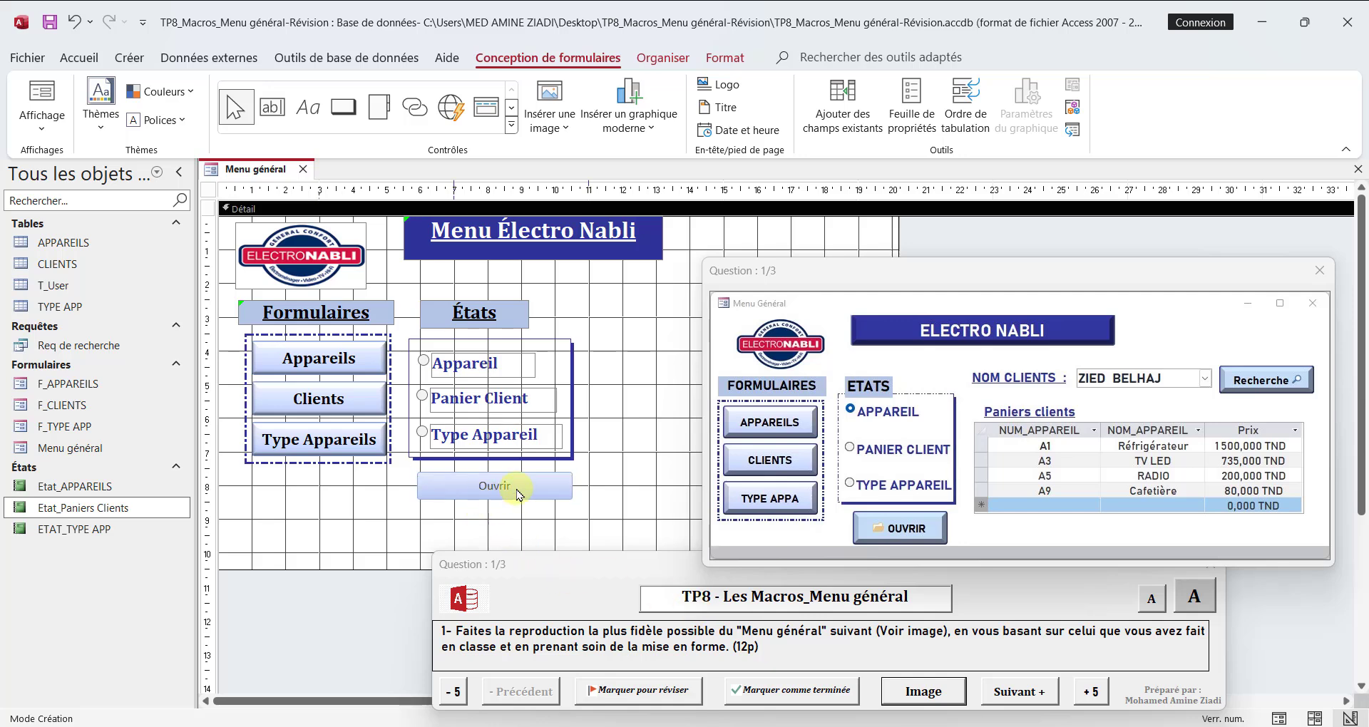
# Step: Copy the Clients button's formatting onto the Ouvrir button and increase its height to about 1 cm
pyautogui.click(518, 492)
pyautogui.click(320, 396)
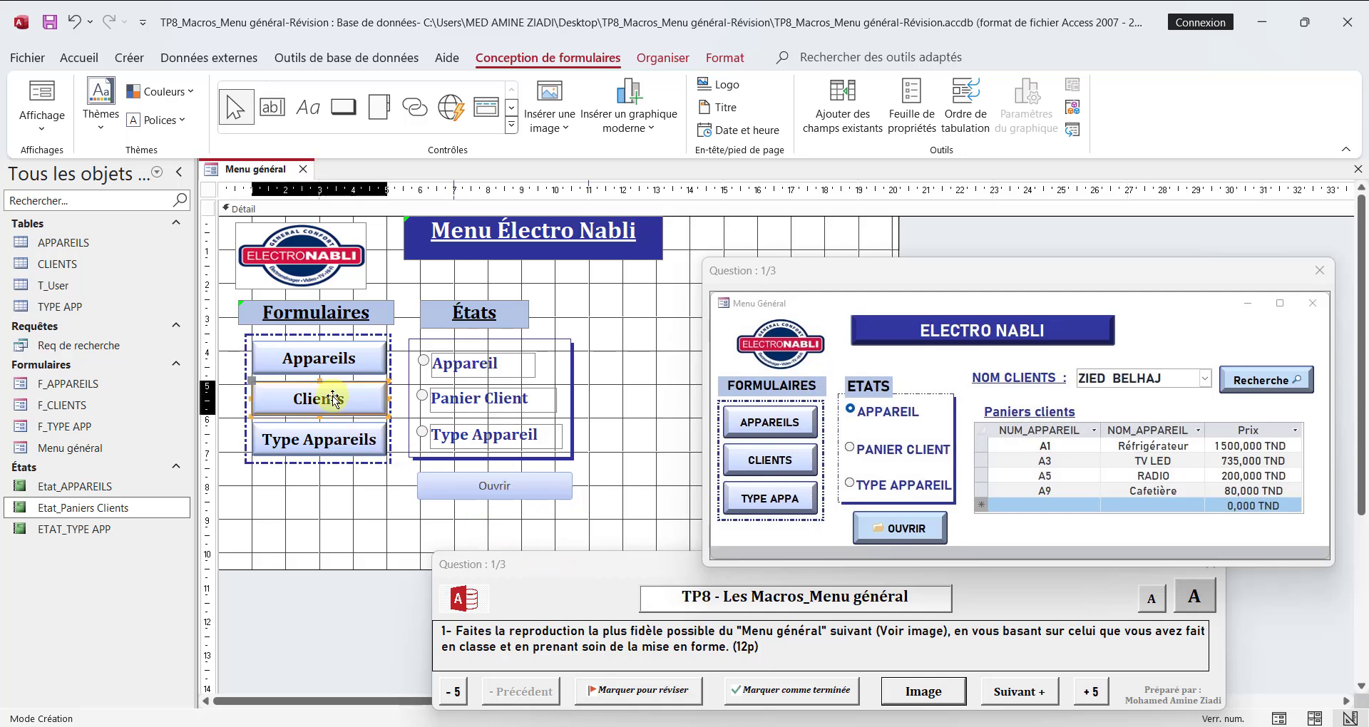
pyautogui.click(742, 60)
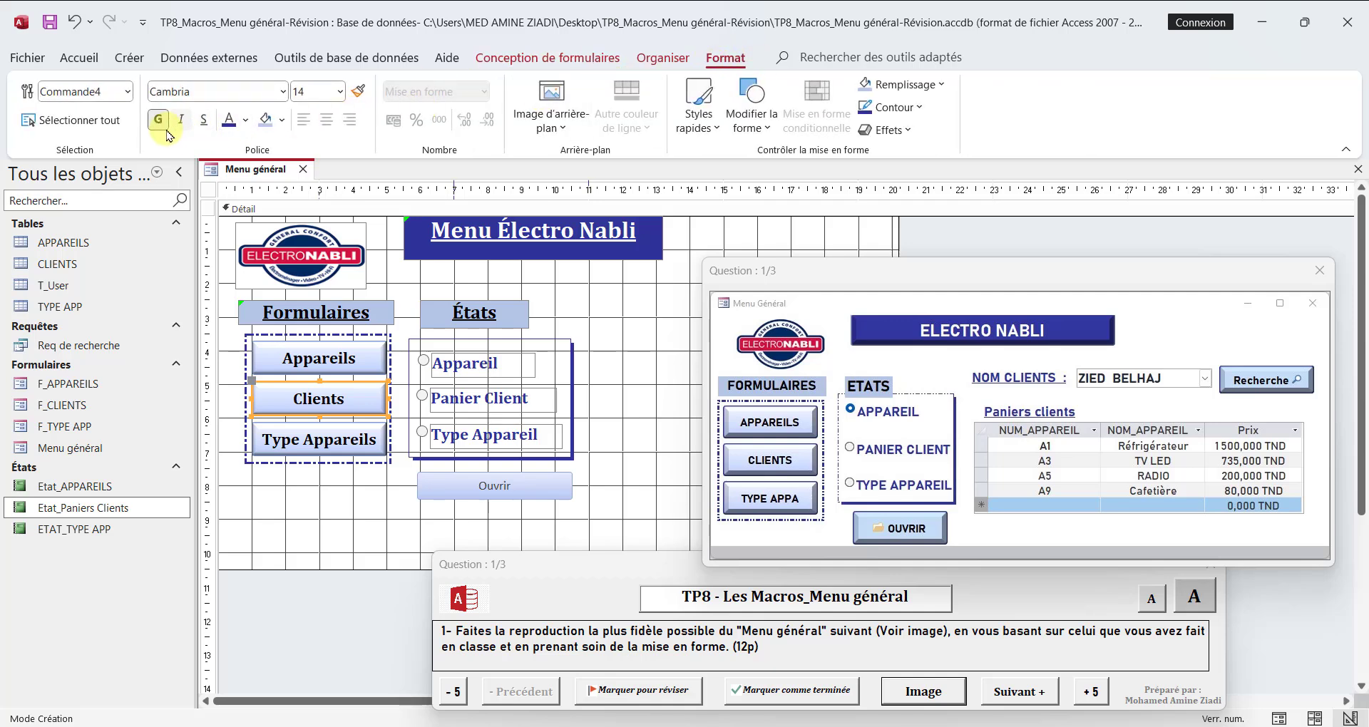
pyautogui.click(512, 491)
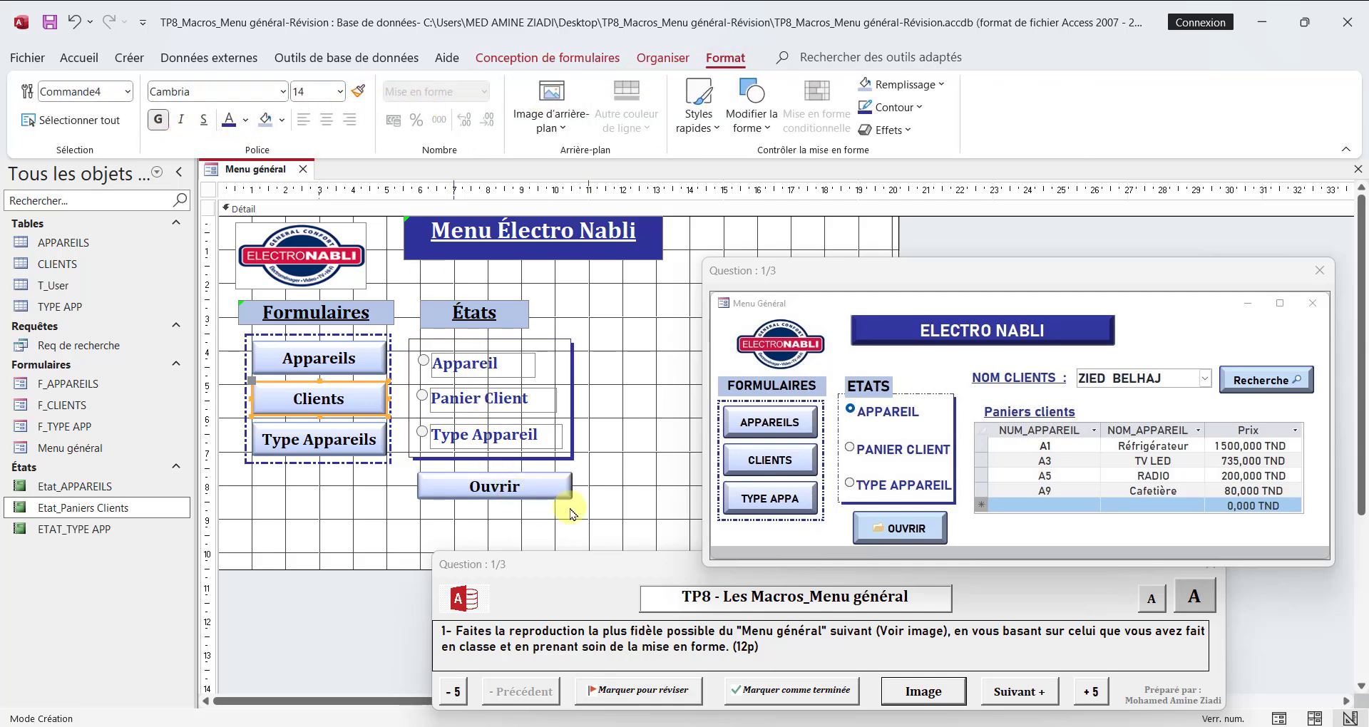
pyautogui.click(485, 495)
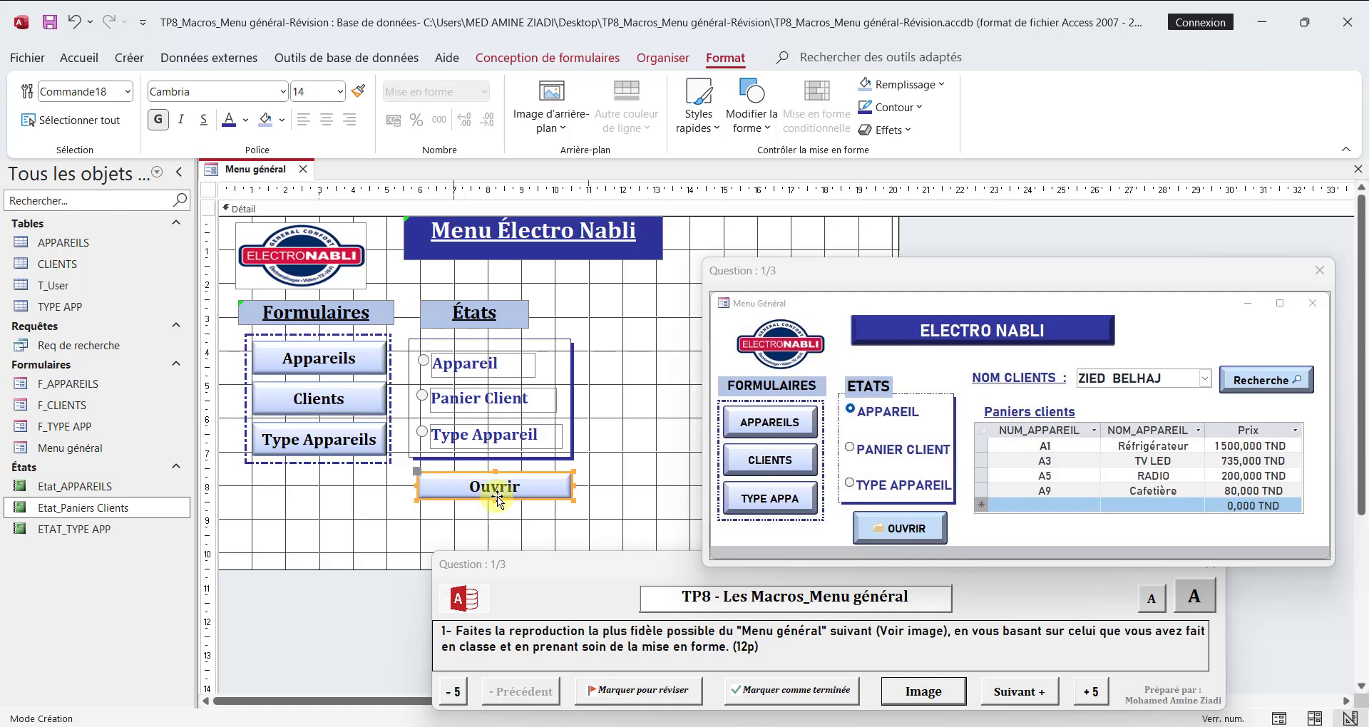
pyautogui.moveTo(494, 499); pyautogui.dragTo(495, 506)
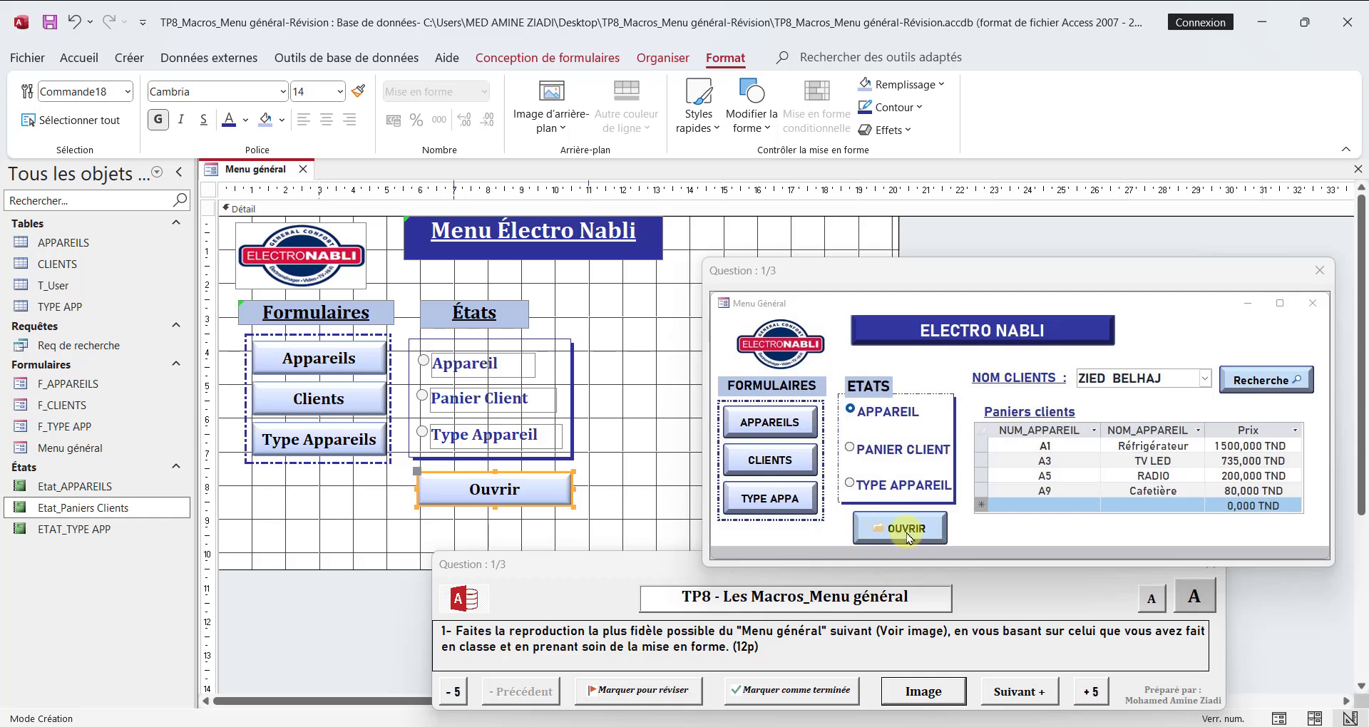
# Step: Show the Ouvrir button's properties and assign it the built-in image Ouvrir un dossier
pyautogui.click(595, 60)
pyautogui.click(911, 114)
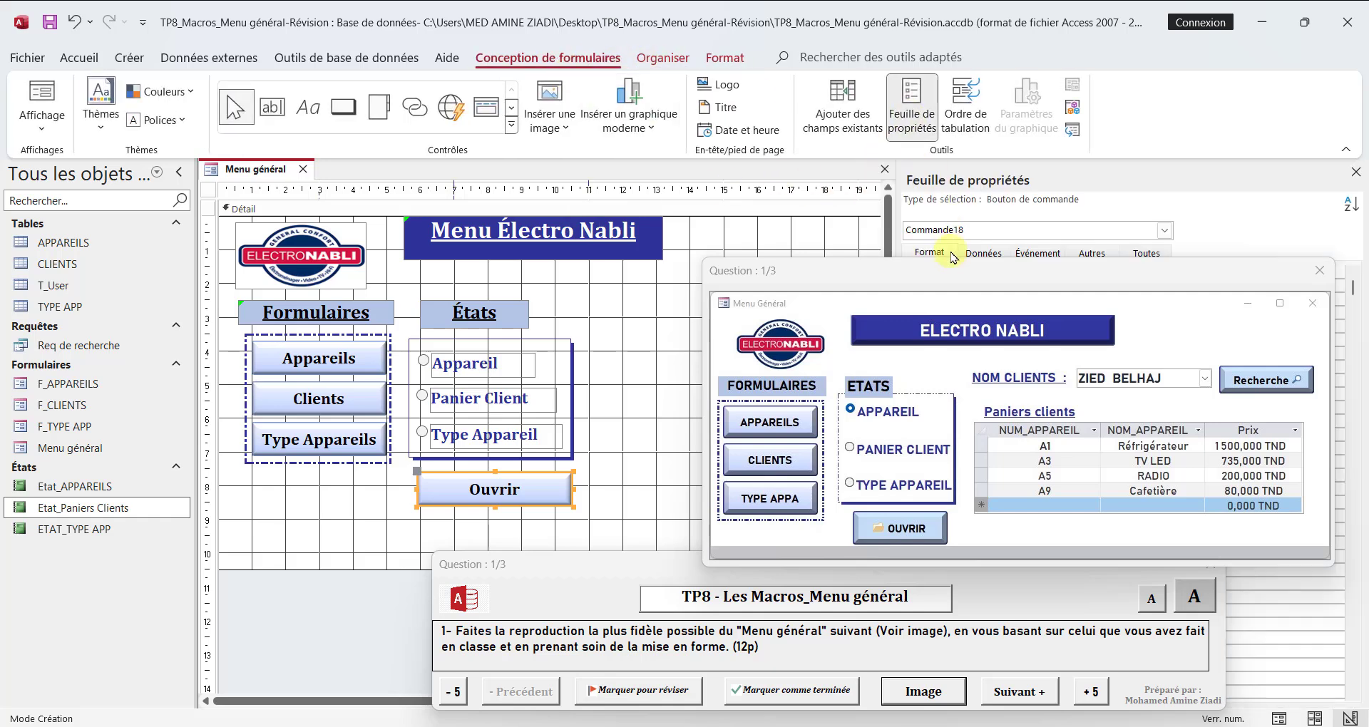
pyautogui.moveTo(952, 274); pyautogui.dragTo(894, 610)
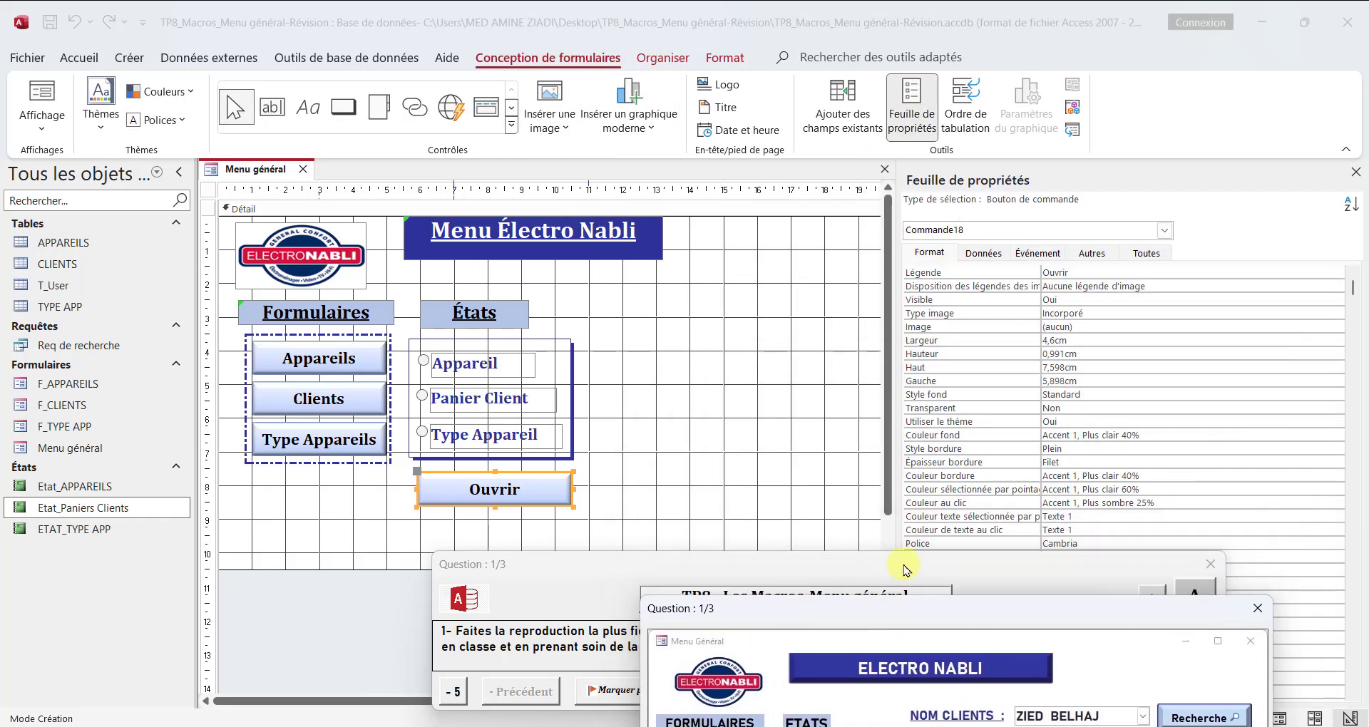
pyautogui.click(1079, 326)
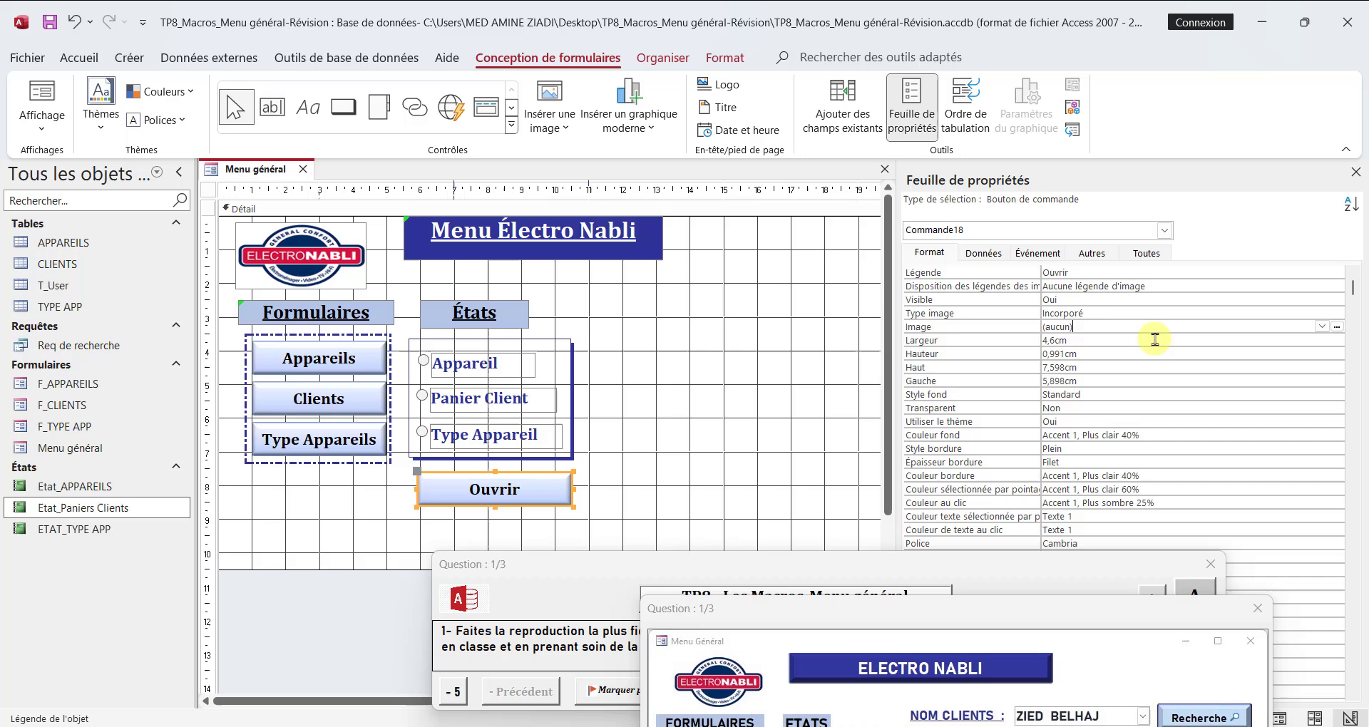
pyautogui.click(1337, 330)
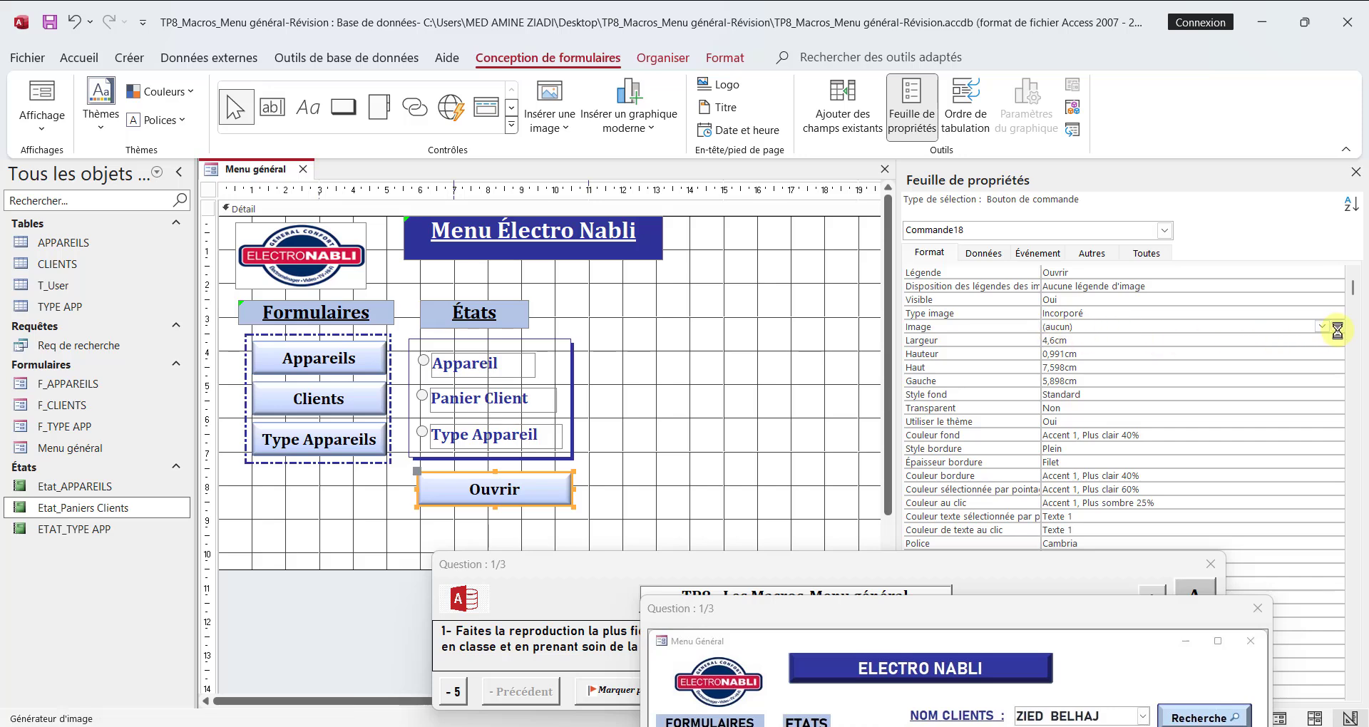
pyautogui.click(657, 294)
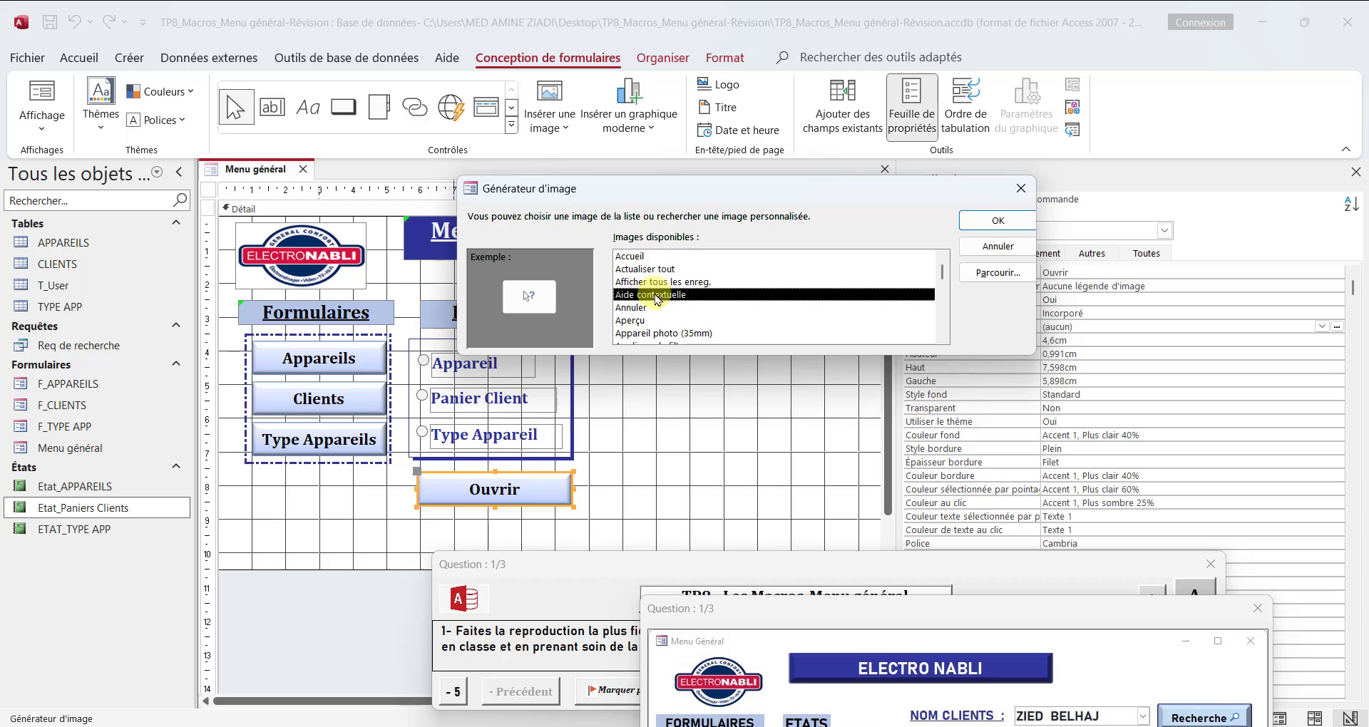
pyautogui.press('o')
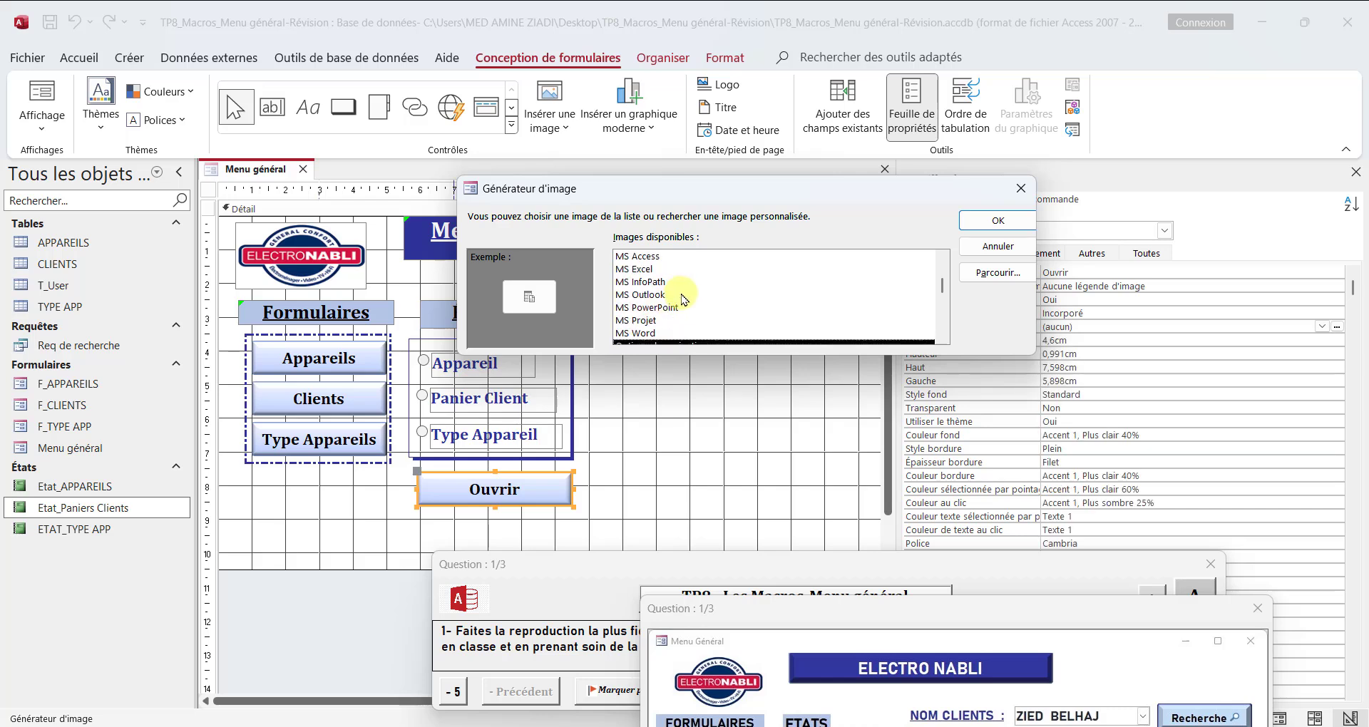
pyautogui.scroll(-2, 691, 324)
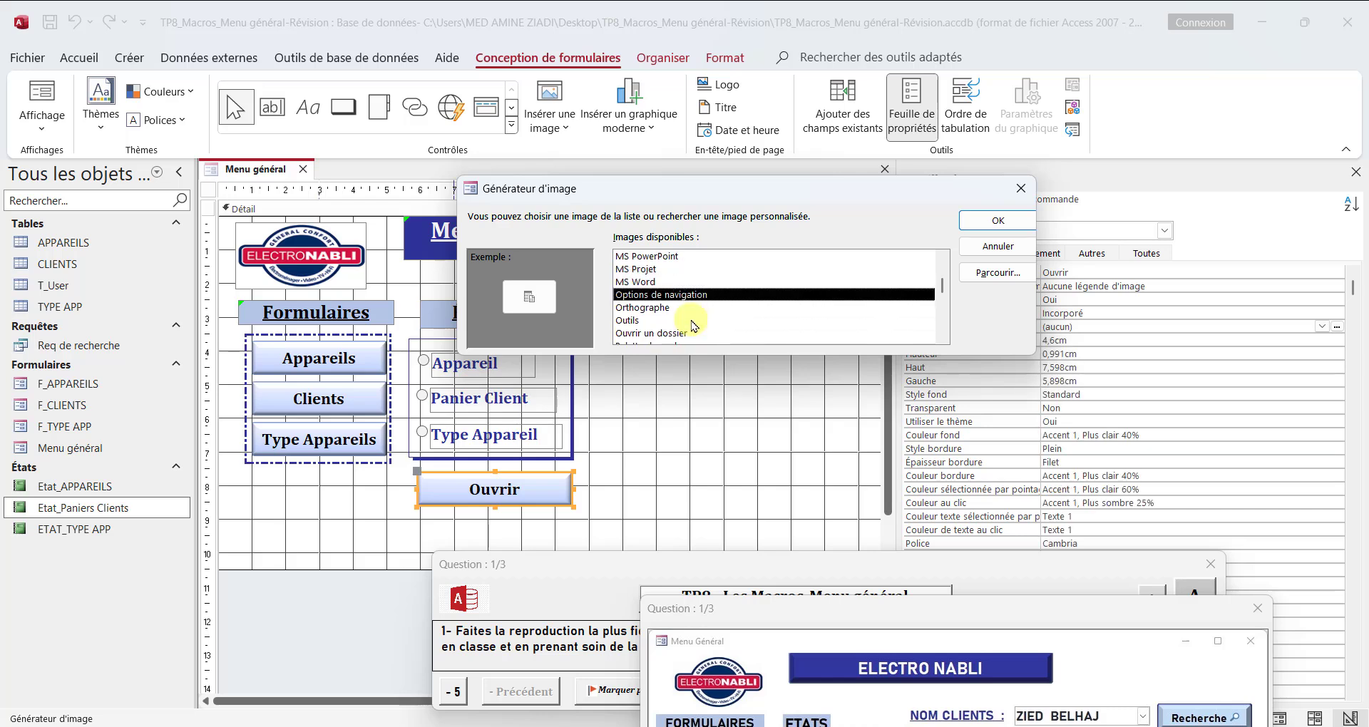
pyautogui.click(674, 341)
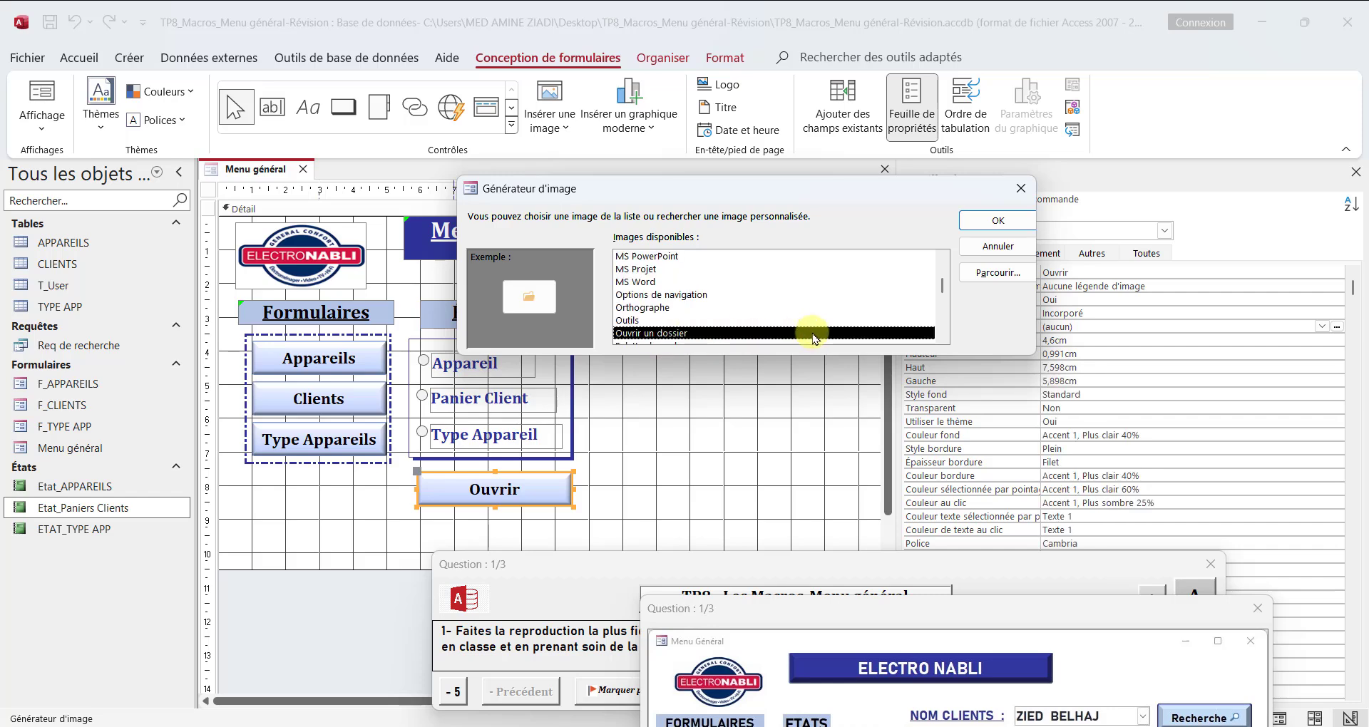
pyautogui.click(988, 221)
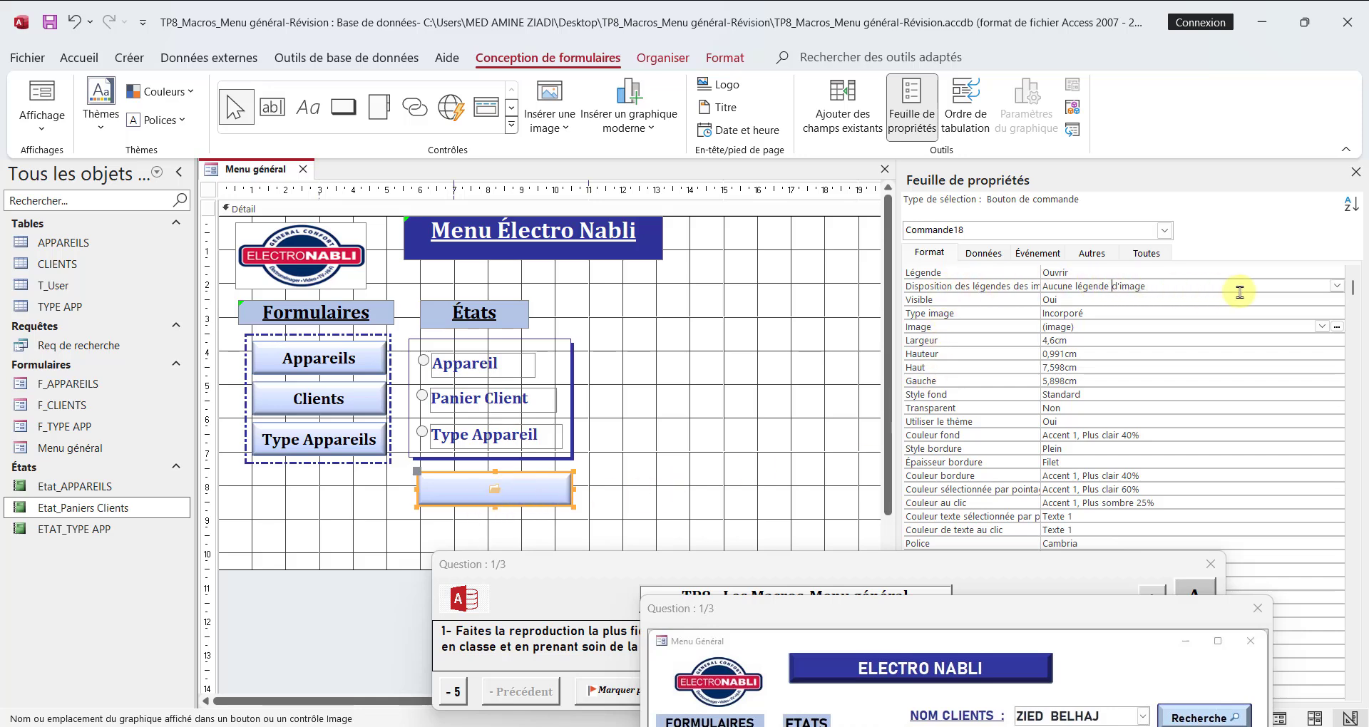
# Step: Set the Ouvrir button's picture caption arrangement to Droite and add a leading space before its caption
pyautogui.click(1291, 288)
pyautogui.click(1335, 286)
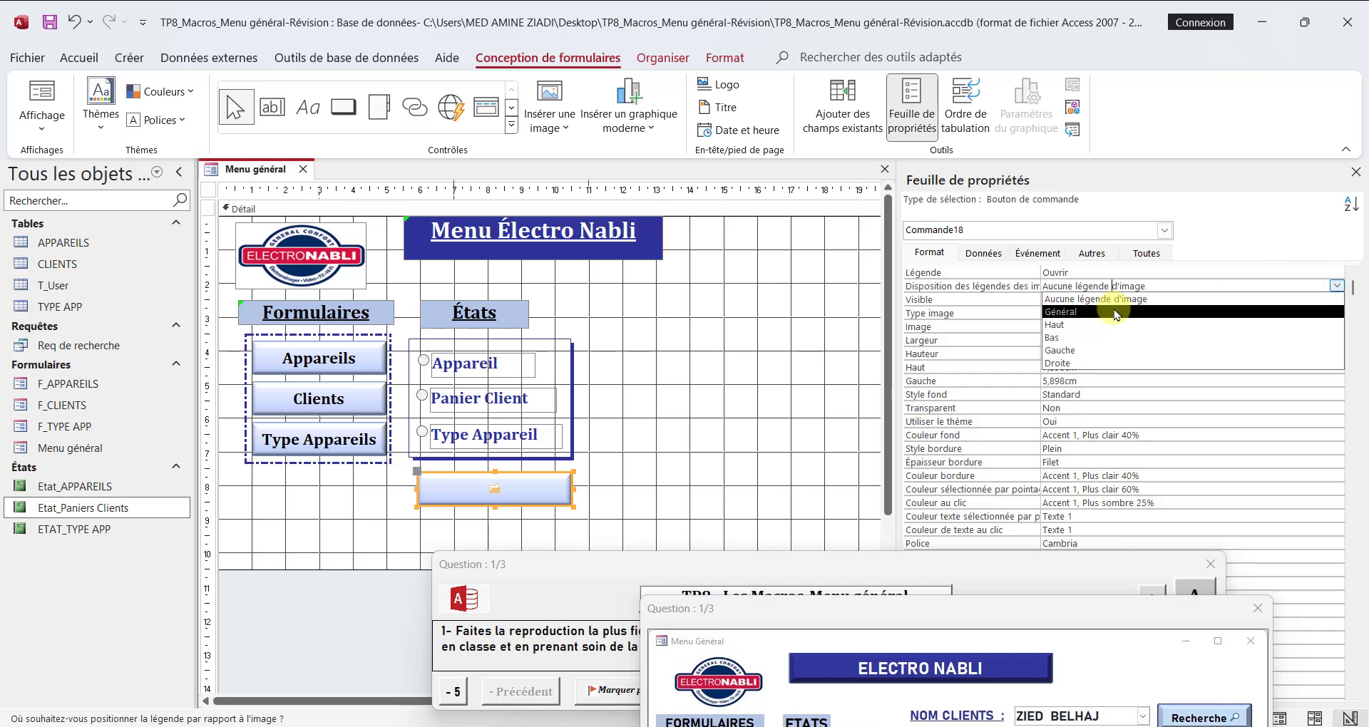
pyautogui.click(1051, 365)
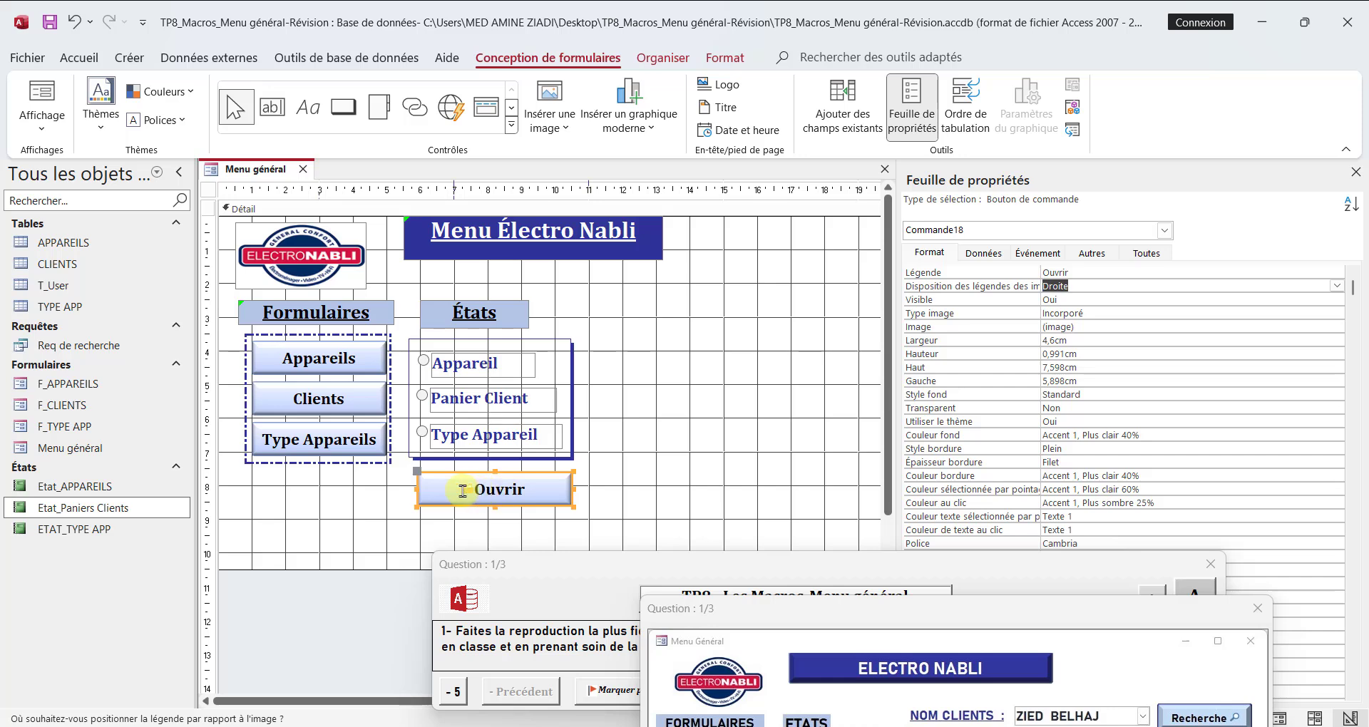
pyautogui.click(1042, 271)
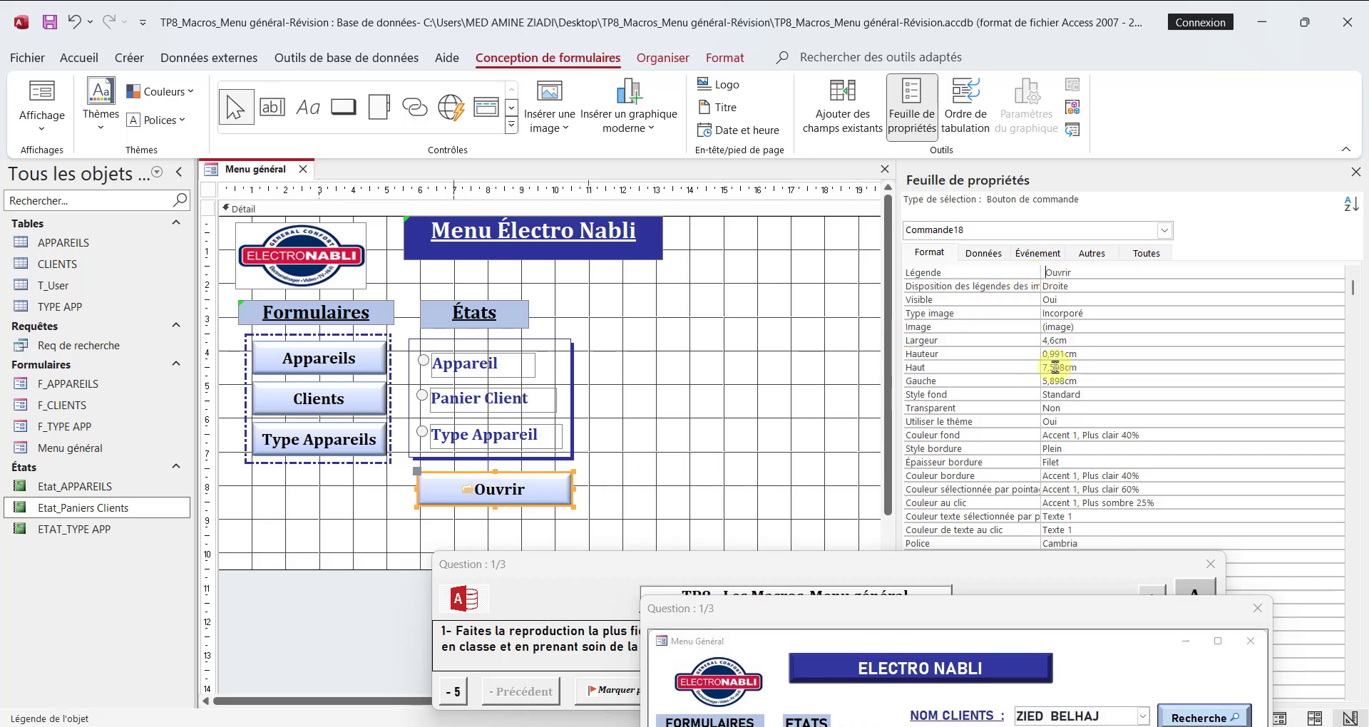
pyautogui.press('Down')
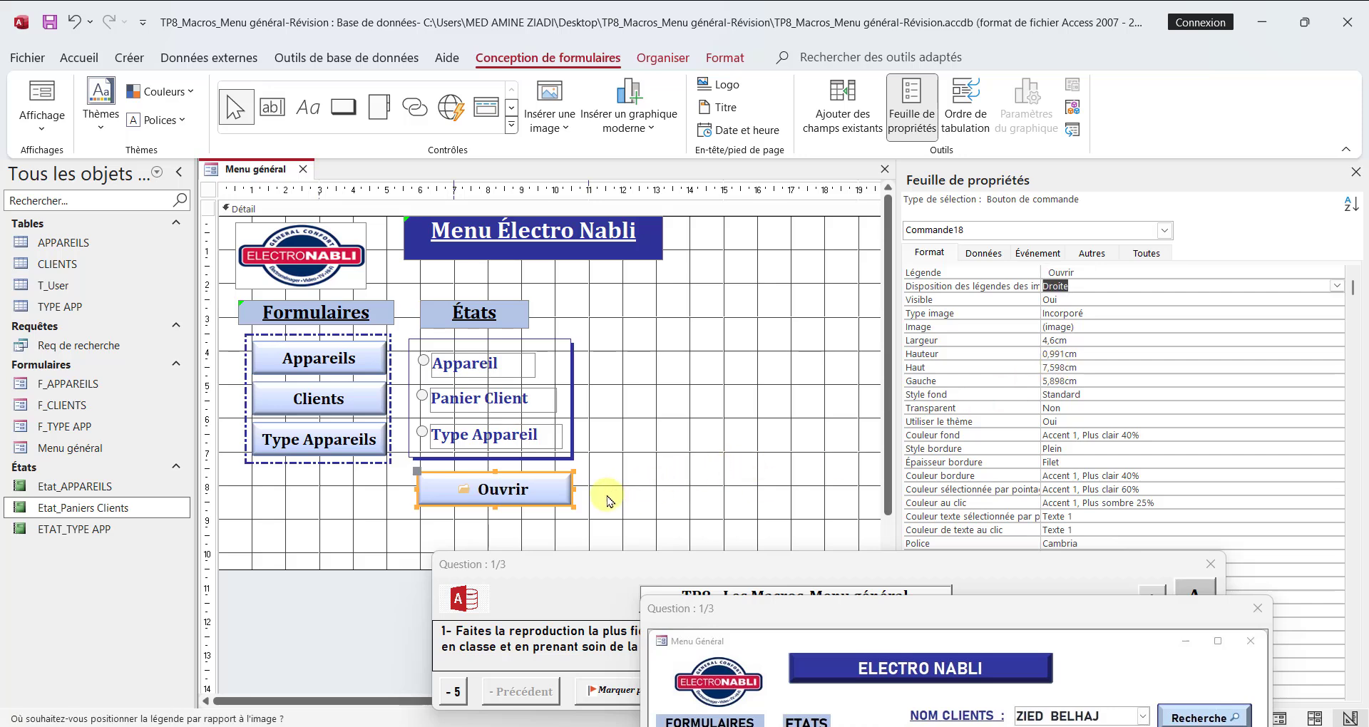
# Step: Set the Ouvrir button's Curseur en survol property to Main sur lien hypertexte
pyautogui.click(1094, 255)
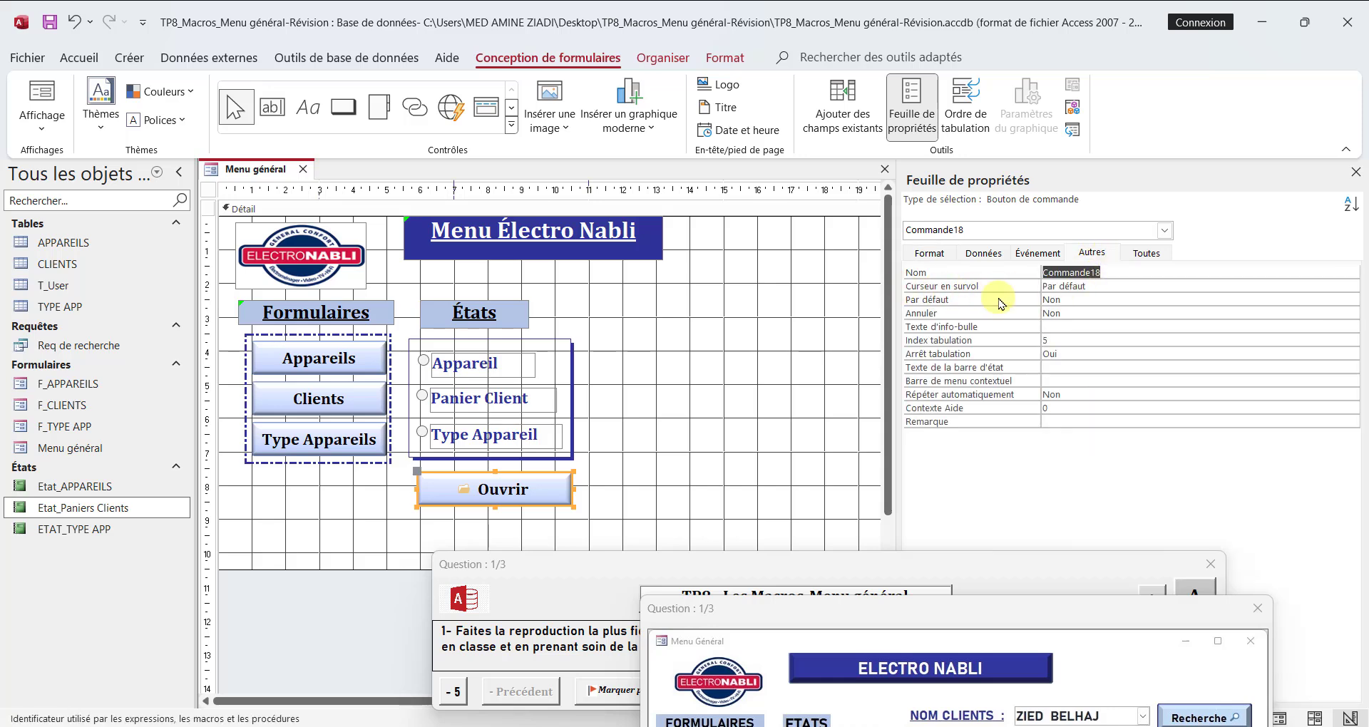
pyautogui.click(1138, 285)
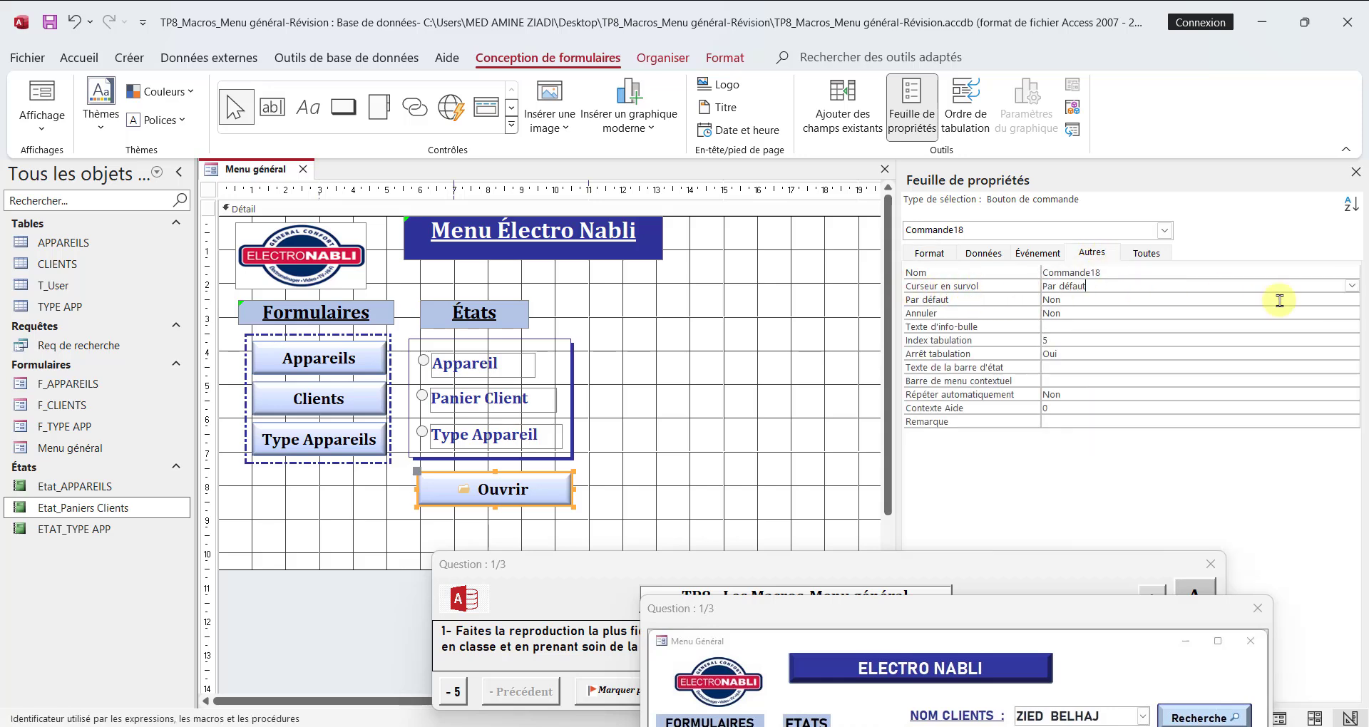
pyautogui.click(1350, 285)
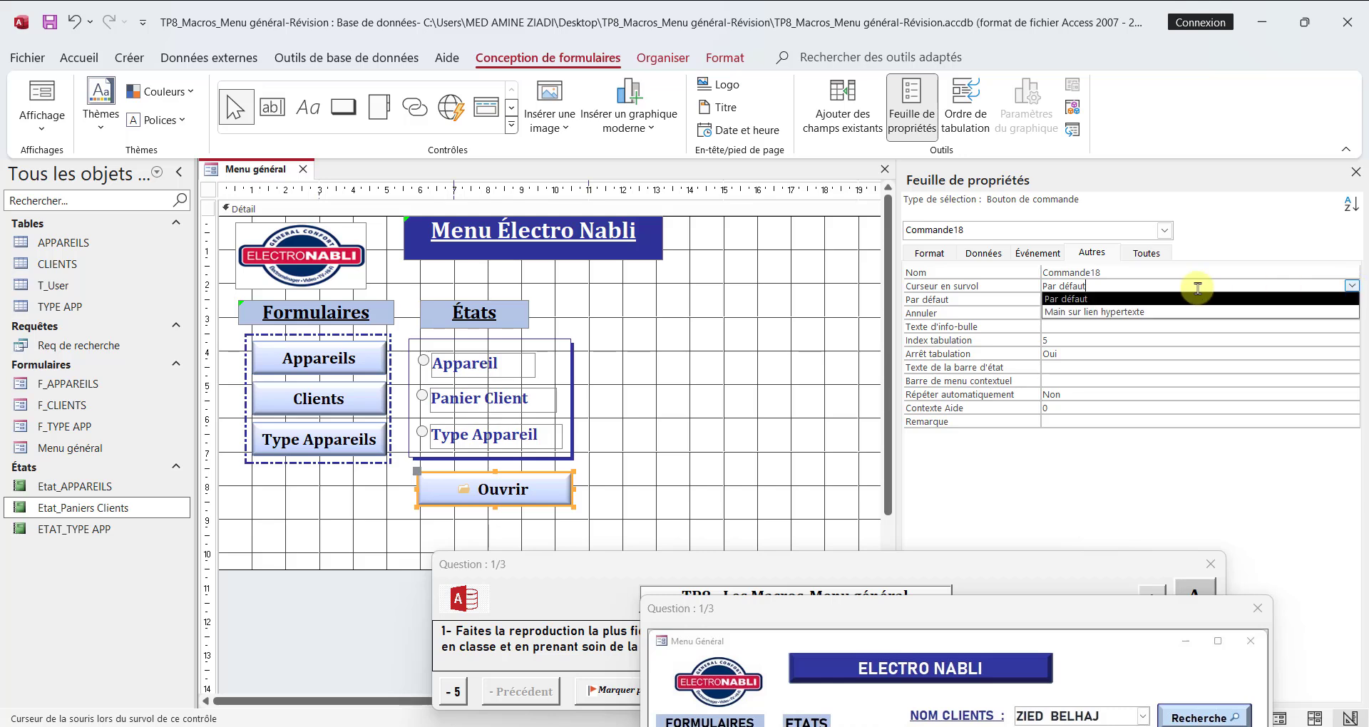
pyautogui.click(1122, 313)
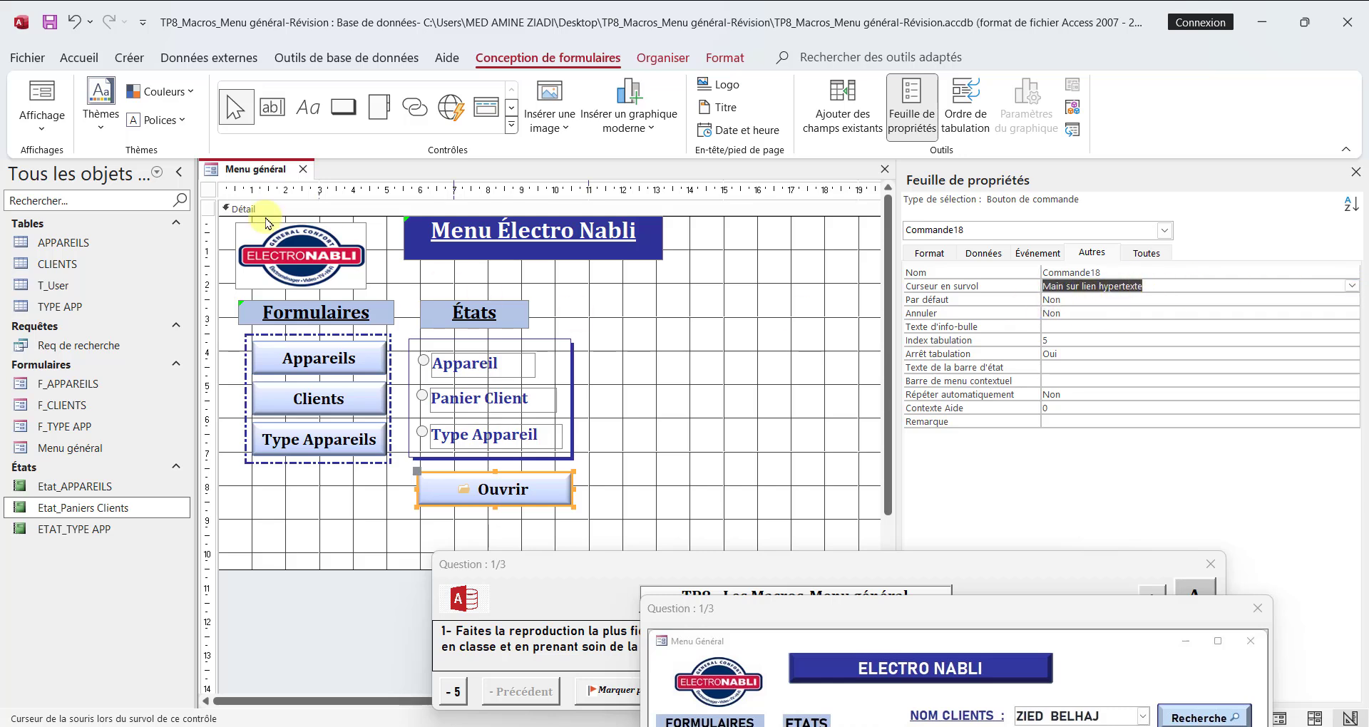
# Step: Display the Menu général form in Form view and check the États options and the Ouvrir button against the available reports
pyautogui.rightClick(216, 171)
pyautogui.click(304, 267)
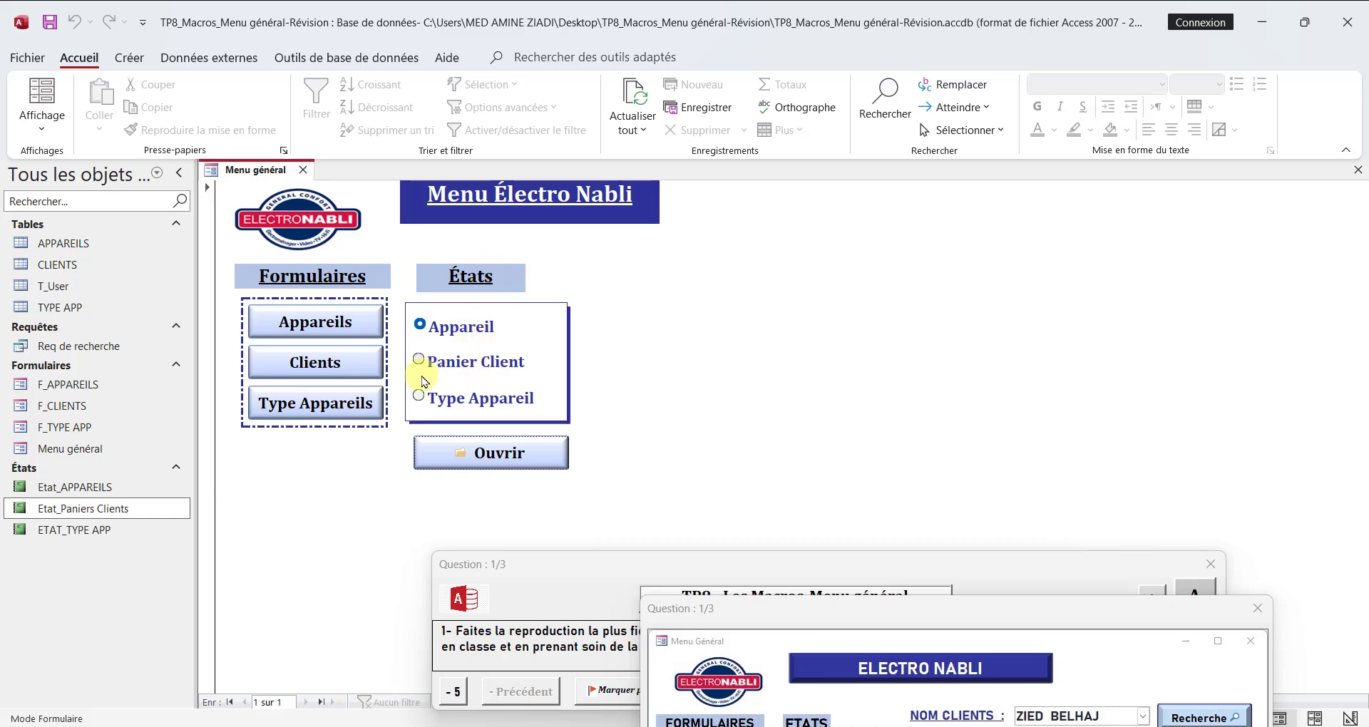
pyautogui.click(89, 512)
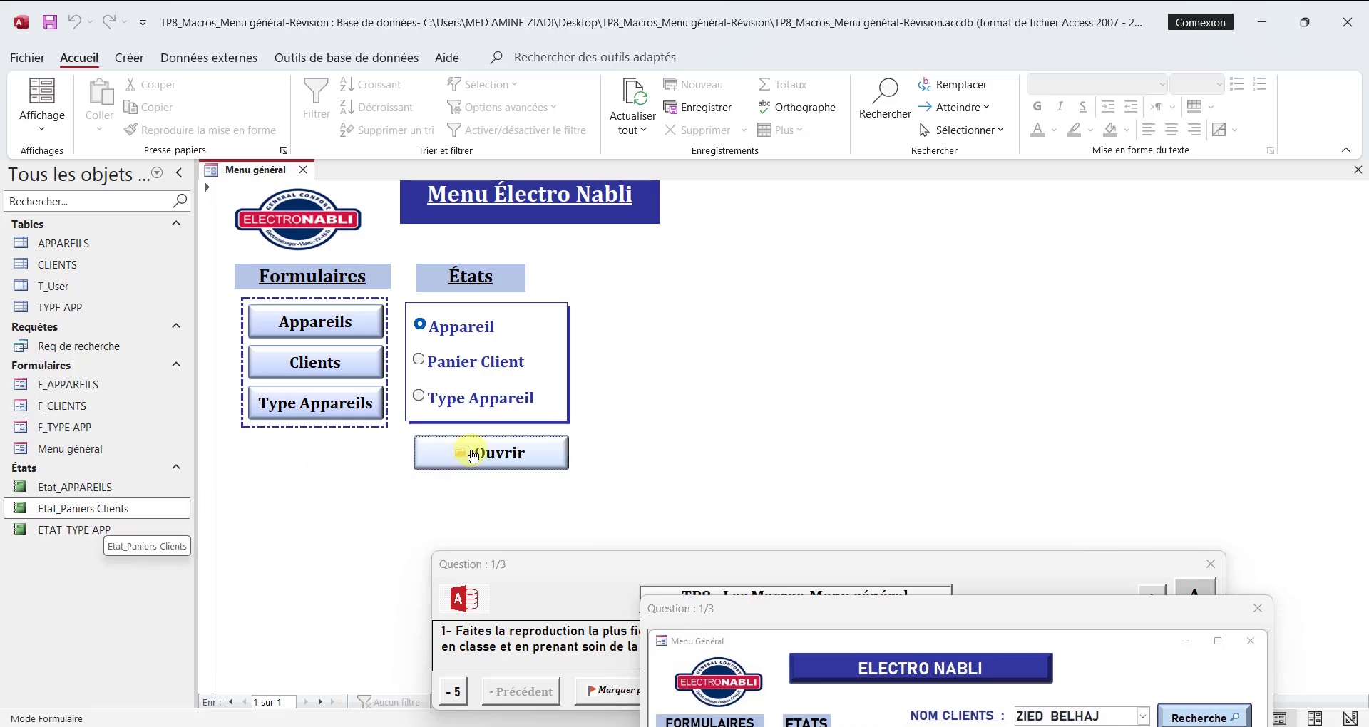
# Step: Return the Menu général form to Design view and narrow the Ouvrir button to about 3.8 cm wide
pyautogui.rightClick(242, 171)
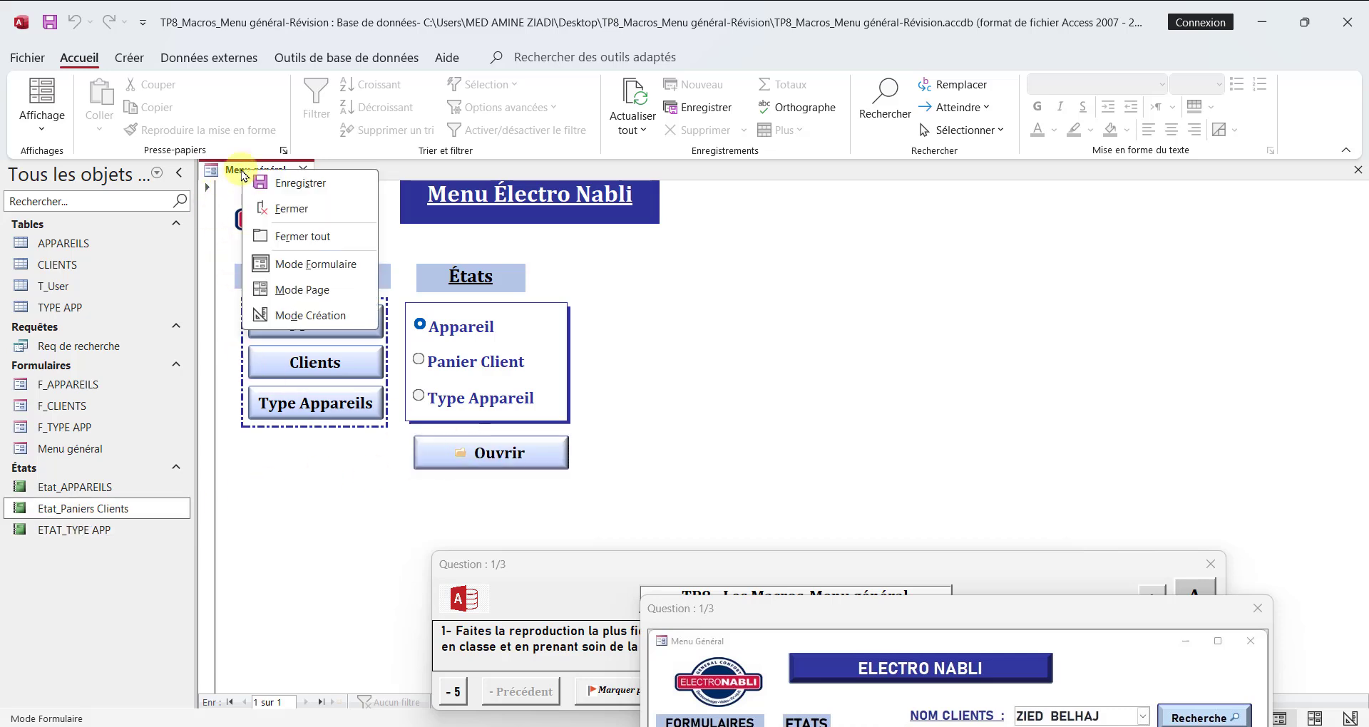
pyautogui.click(302, 315)
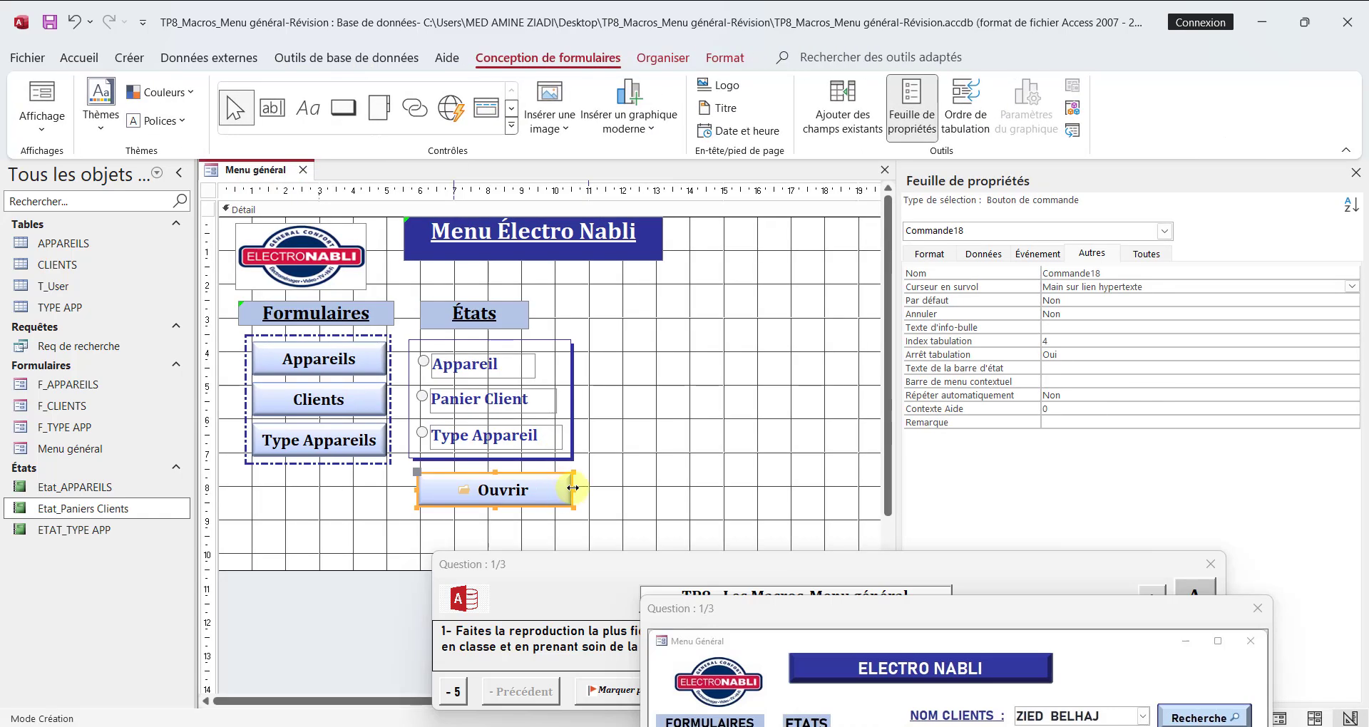
pyautogui.moveTo(572, 487); pyautogui.dragTo(547, 489)
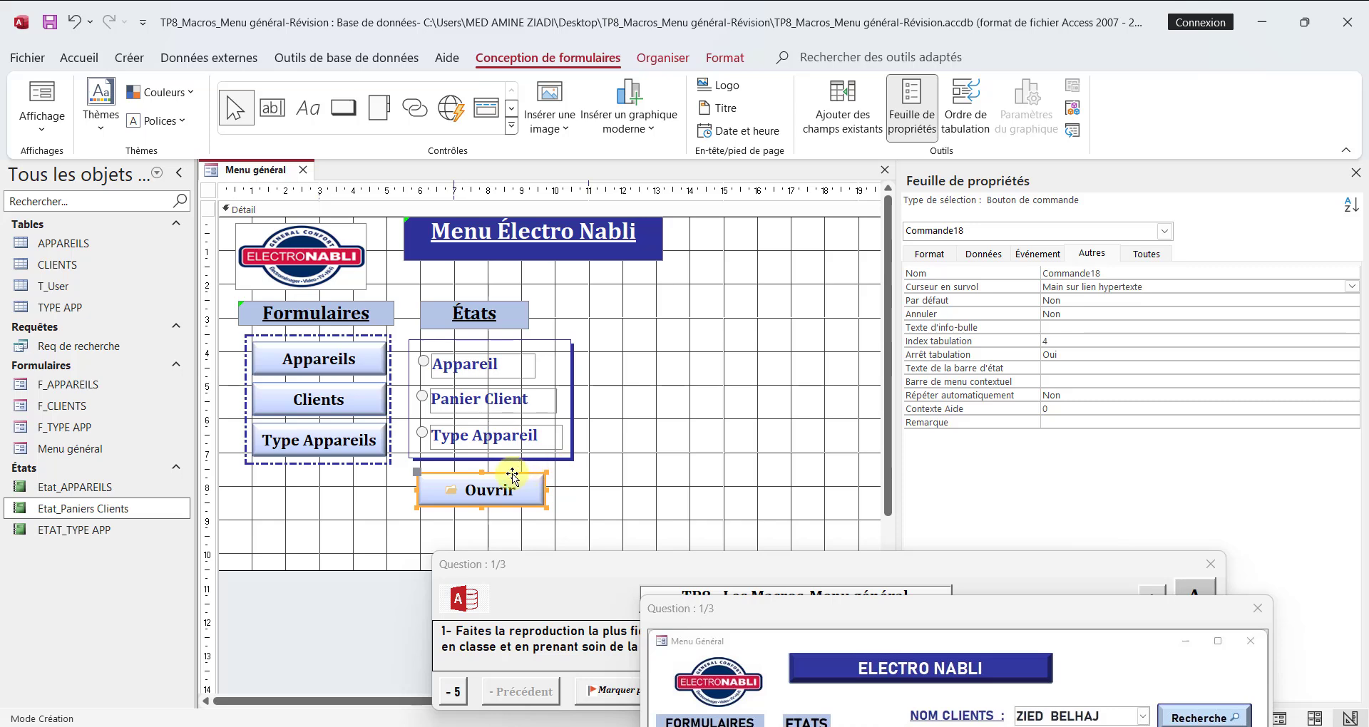
# Step: Start an embedded macro for the Ouvrir button's Au clic event with the Générateur de macro
pyautogui.click(1026, 261)
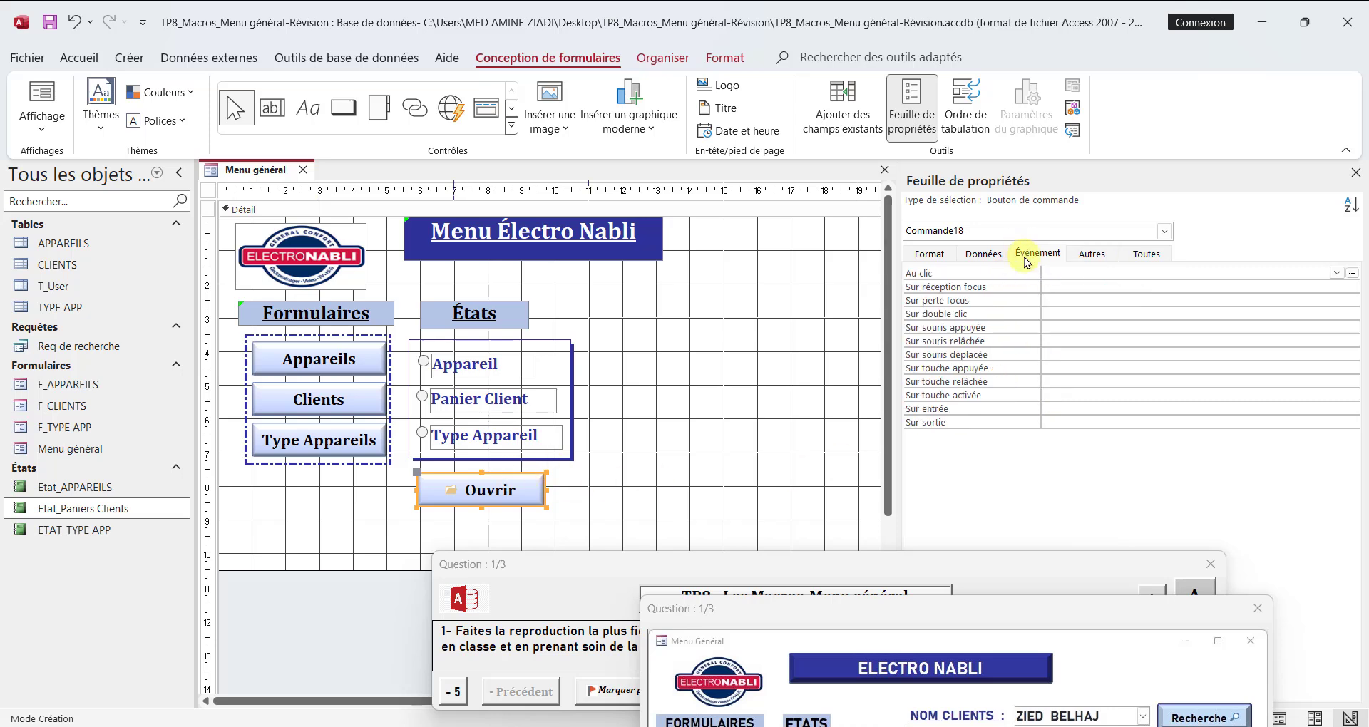
pyautogui.click(1350, 273)
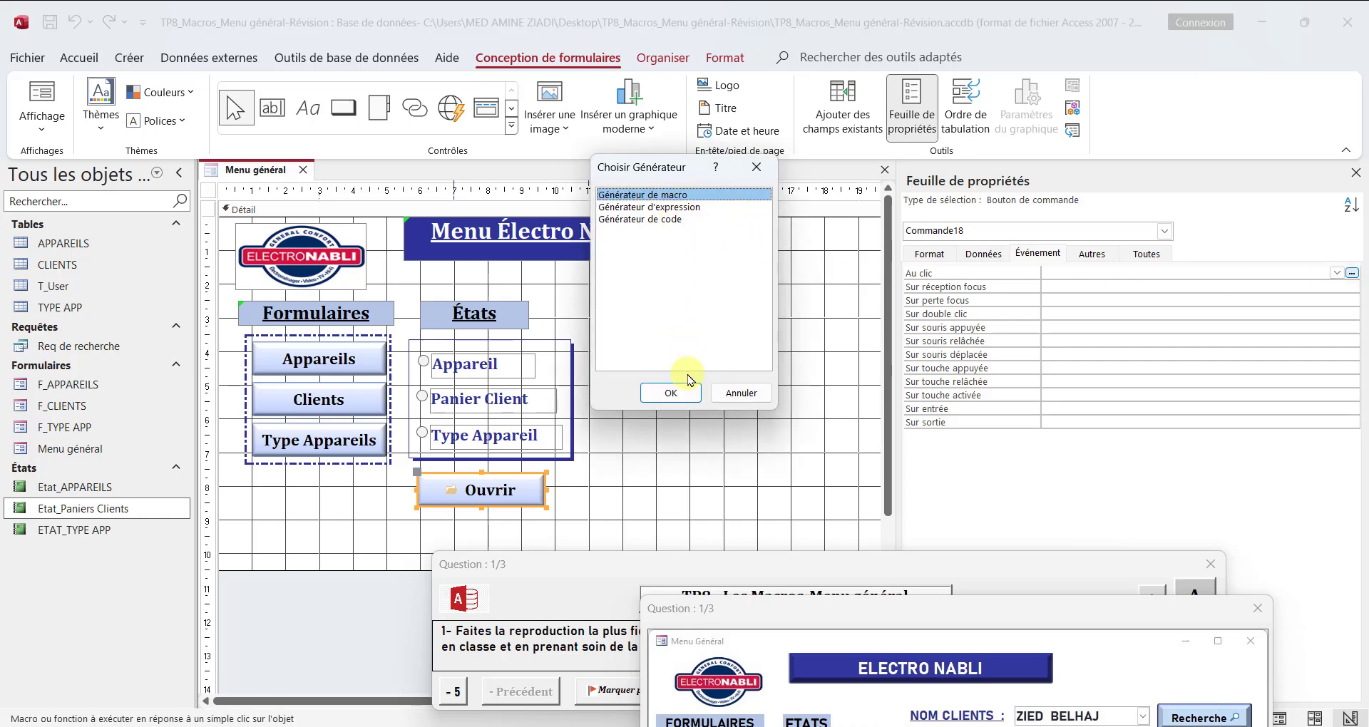
pyautogui.click(686, 394)
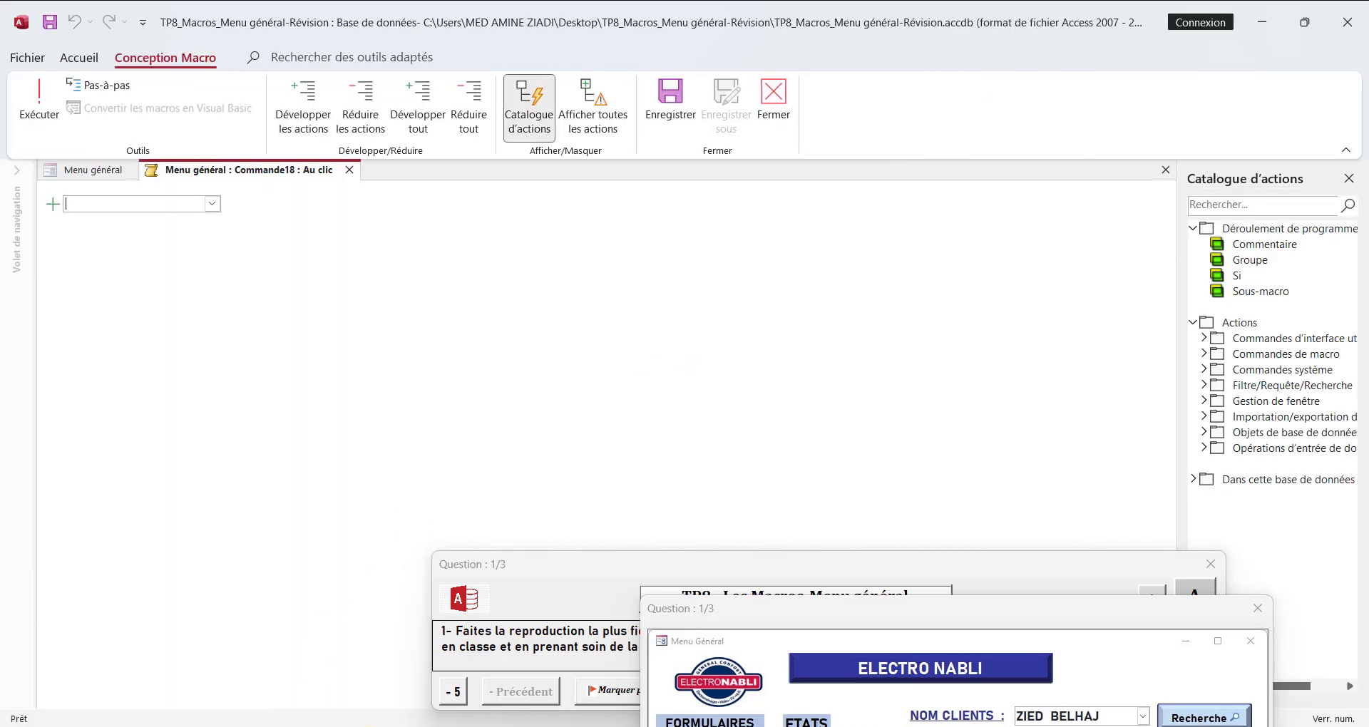
# Step: Add a Si block with the condition [Cadre8]=1 and an OuvrirEtat action that opens the report Etat_APPAREILS
pyautogui.click(150, 208)
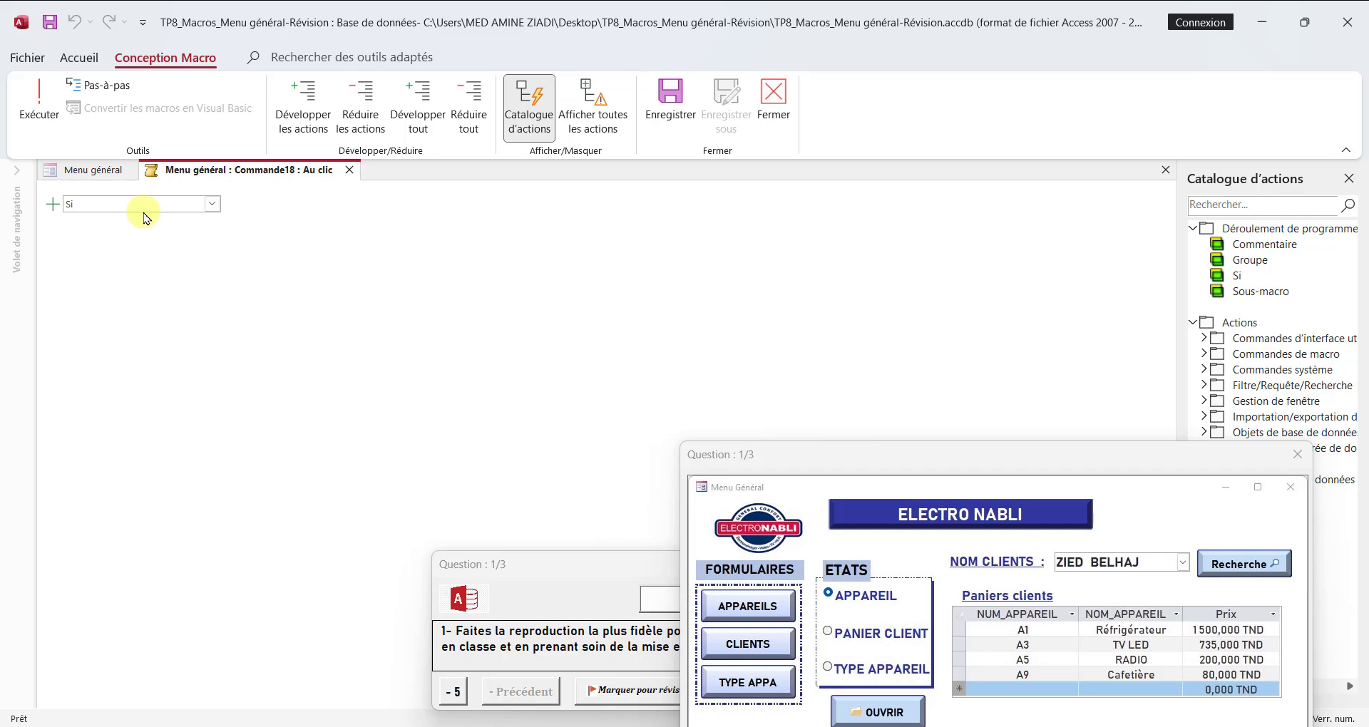
pyautogui.write('Si')
pyautogui.press('Return')
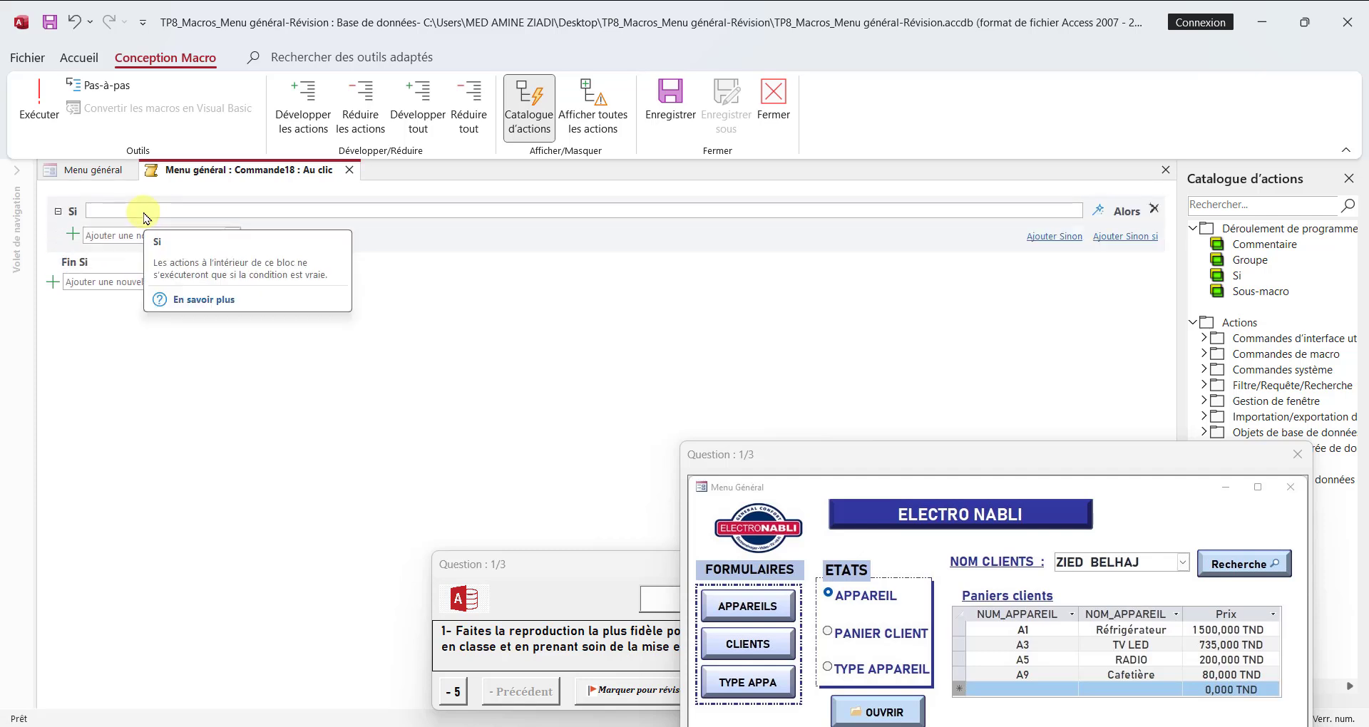
pyautogui.write('cadr')
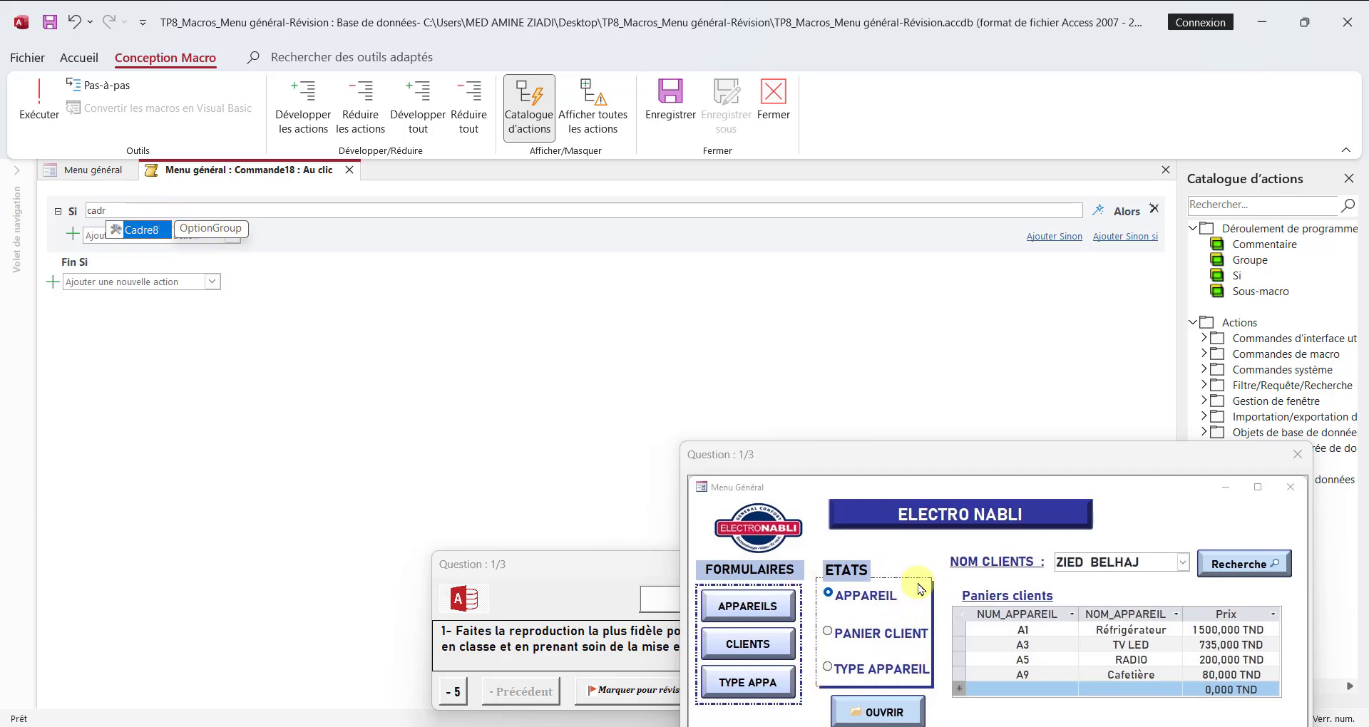
pyautogui.doubleClick(145, 235)
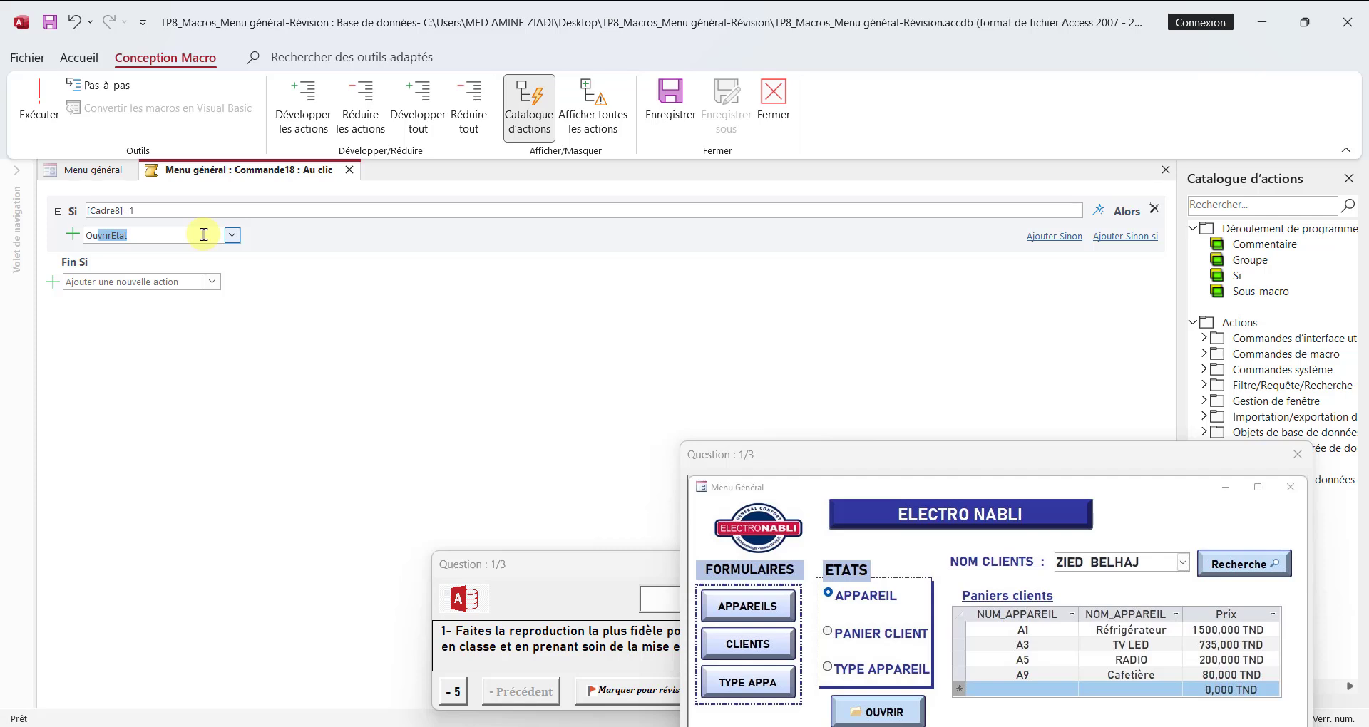
pyautogui.press('Return')
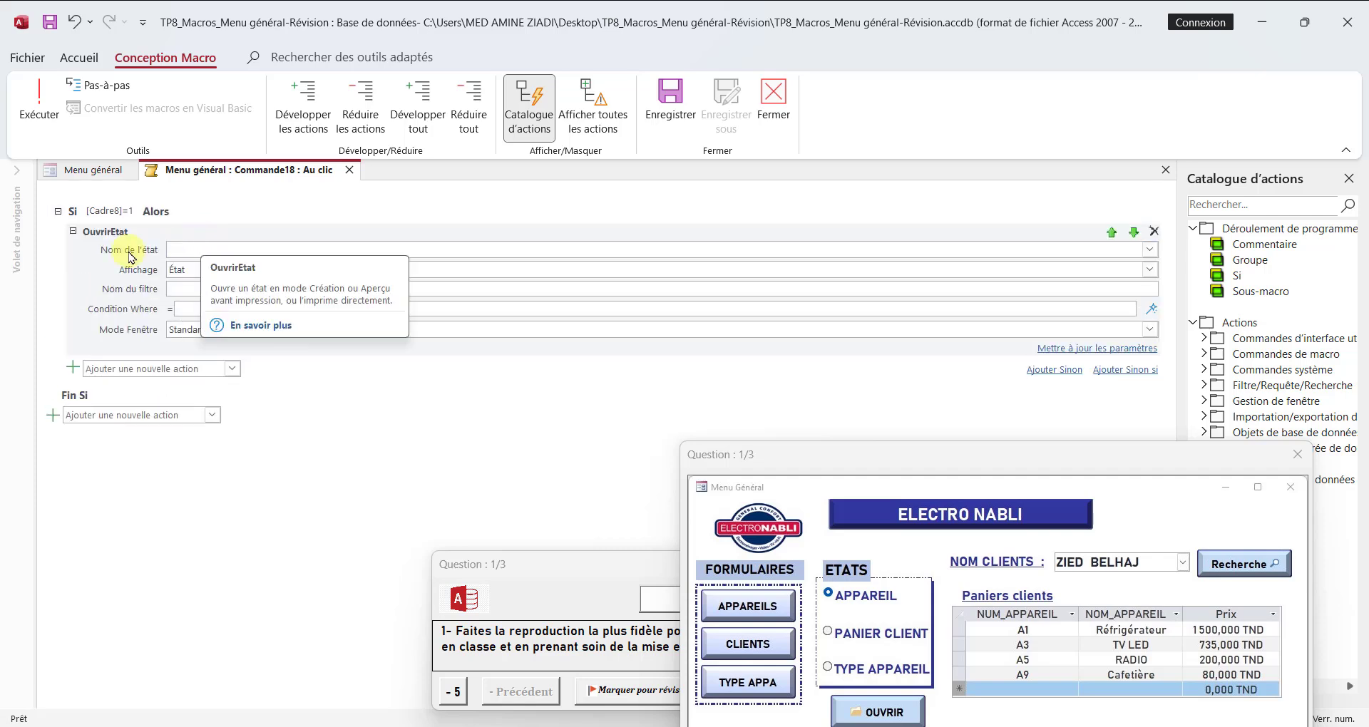
pyautogui.click(1148, 251)
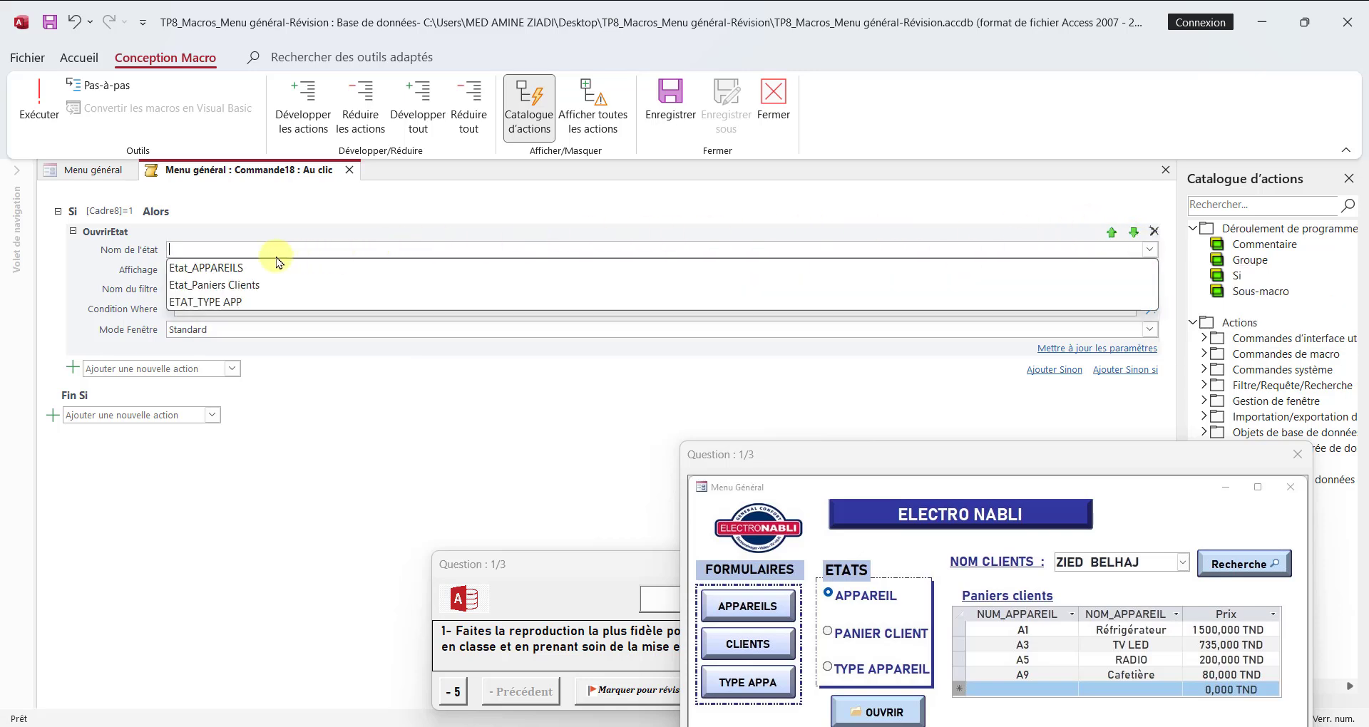
pyautogui.click(231, 271)
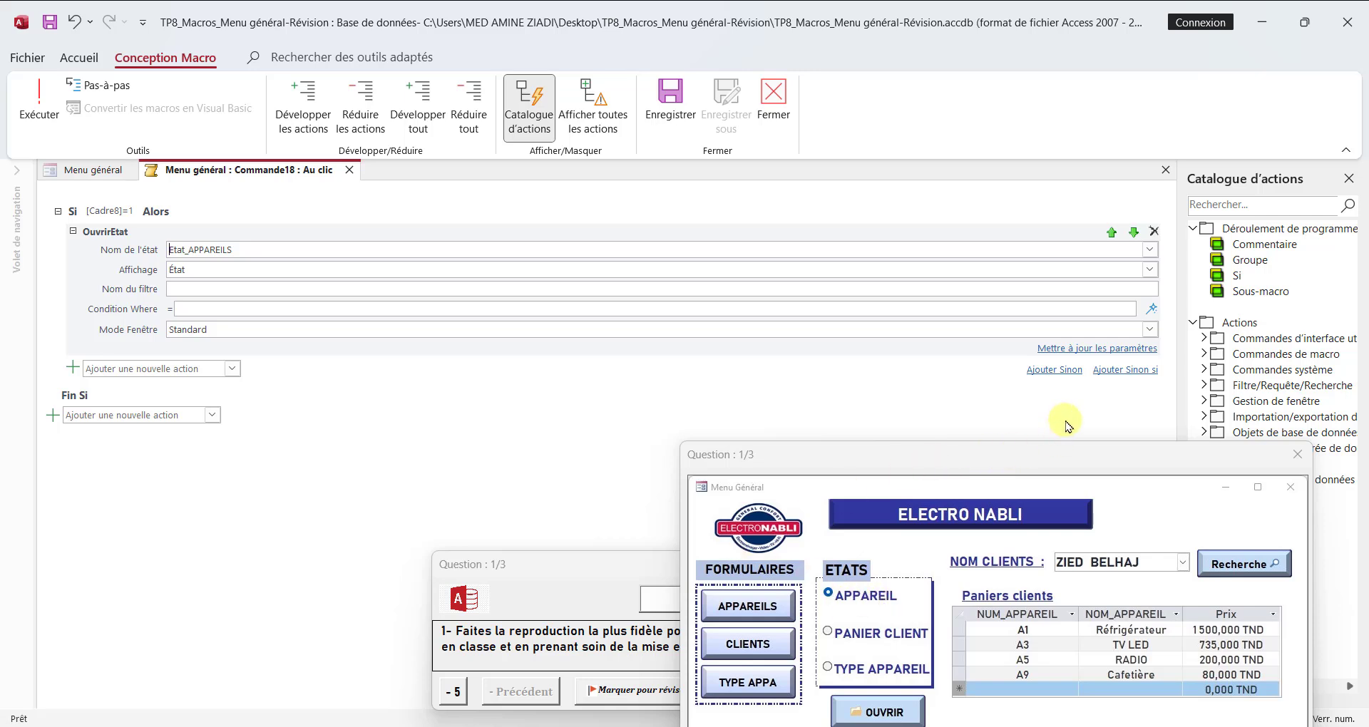
# Step: Add a Sinon si block with the condition [Cadre8]=2 and an OuvrirEtat action that opens Etat_Paniers Clients
pyautogui.click(1124, 370)
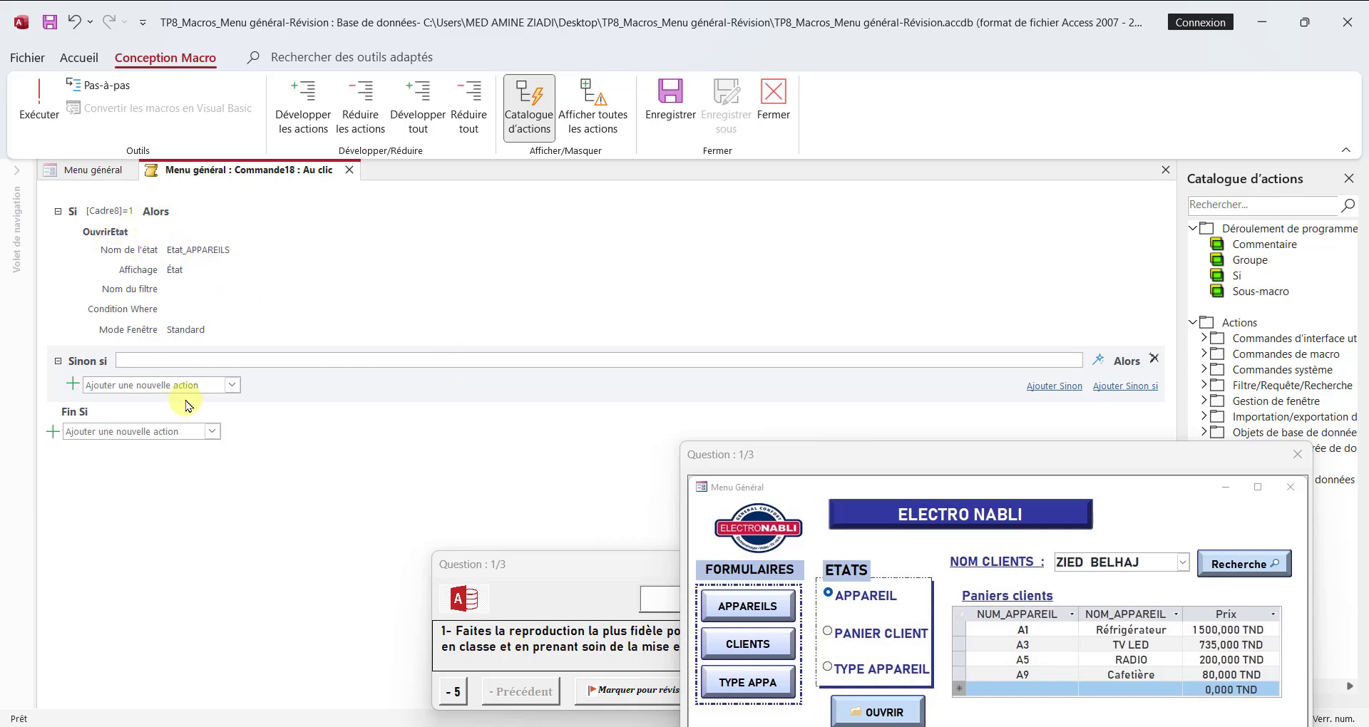
pyautogui.write('ca')
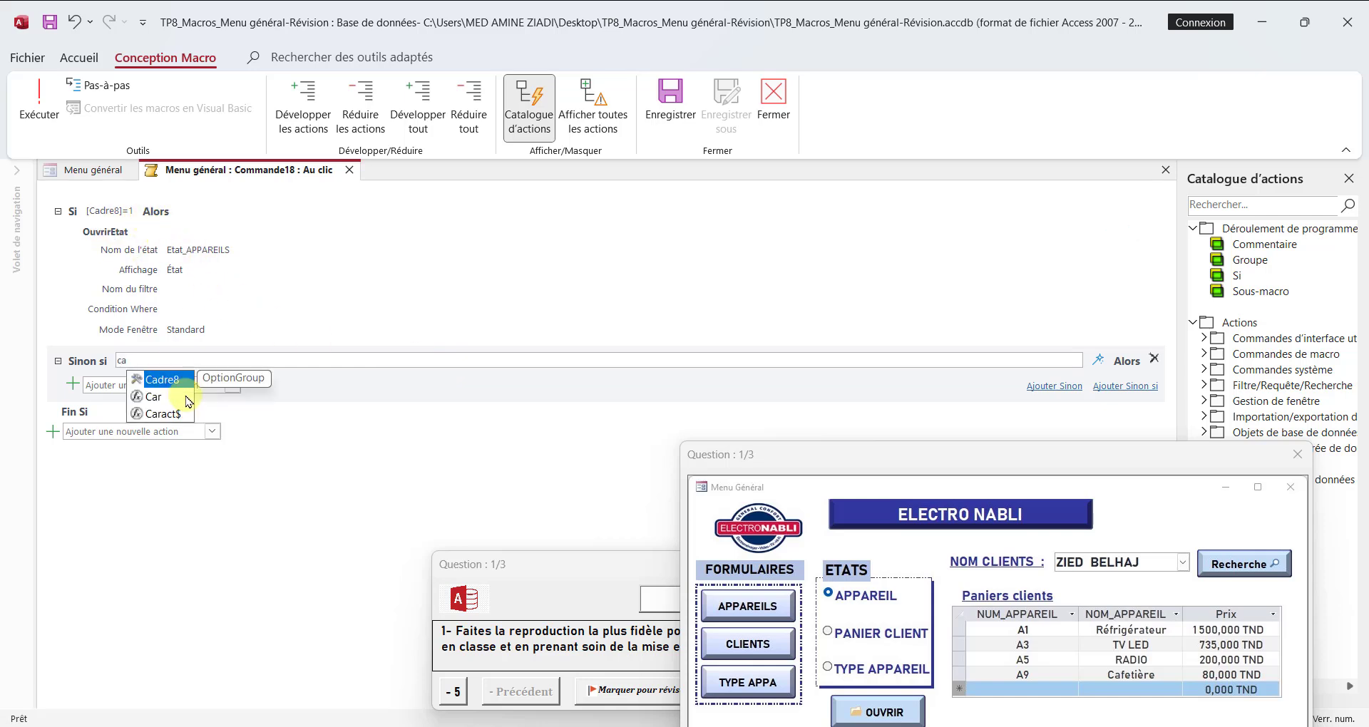
pyautogui.doubleClick(174, 384)
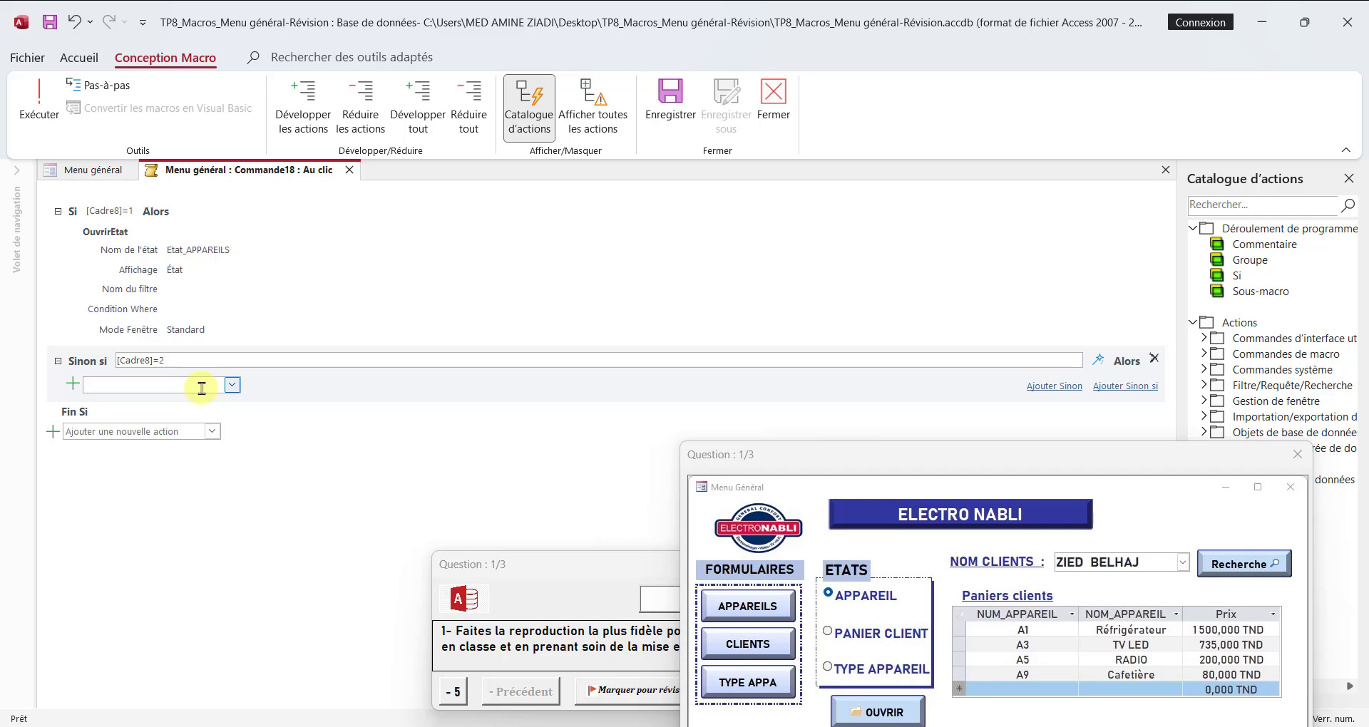
pyautogui.press('Return')
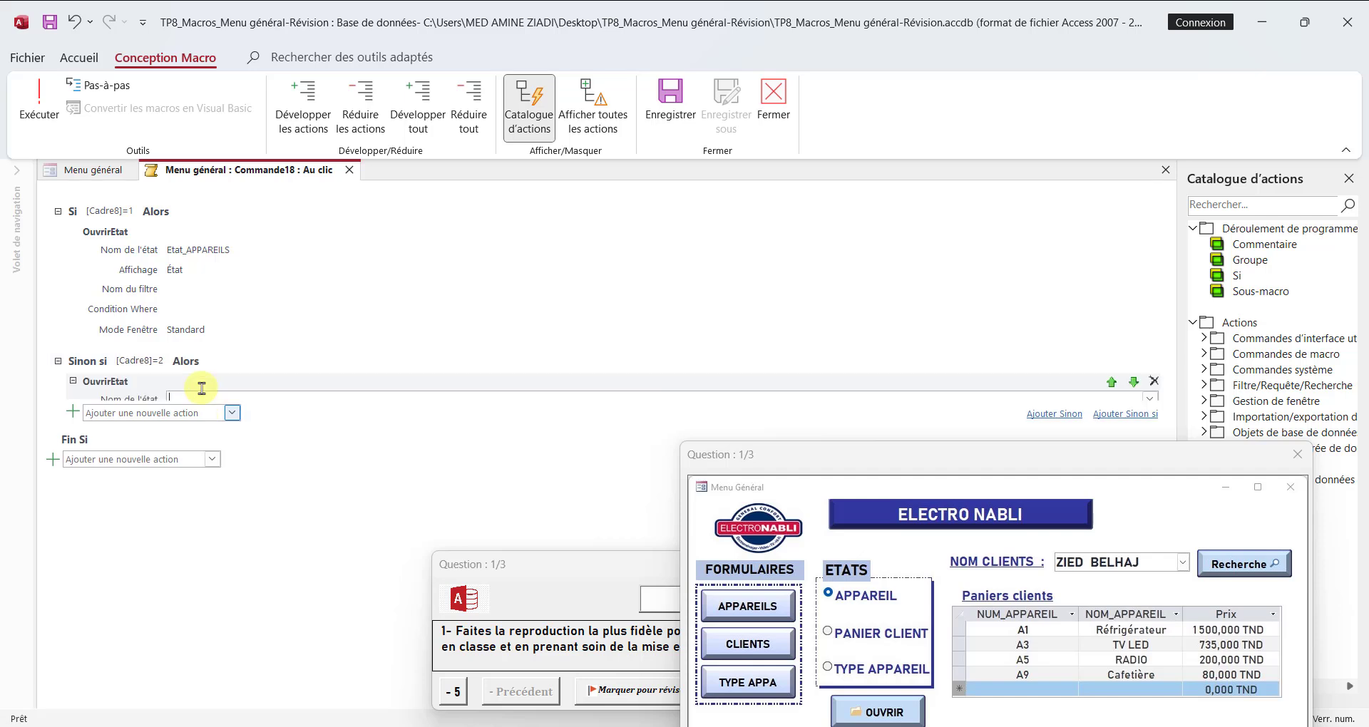
pyautogui.click(1150, 400)
pyautogui.click(221, 432)
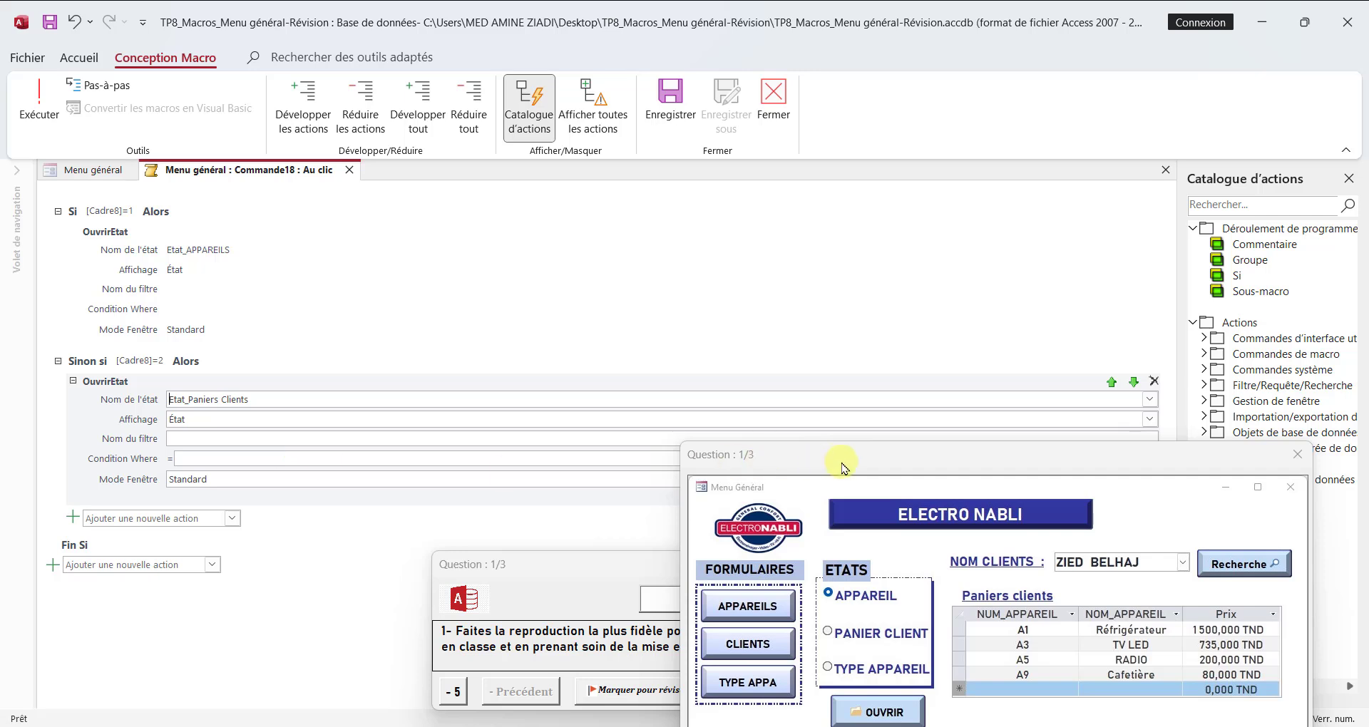
# Step: Add a Sinon block with an OuvrirEtat action that opens ETAT_TYPE APP, and close the macro
pyautogui.moveTo(841, 457); pyautogui.dragTo(796, 617)
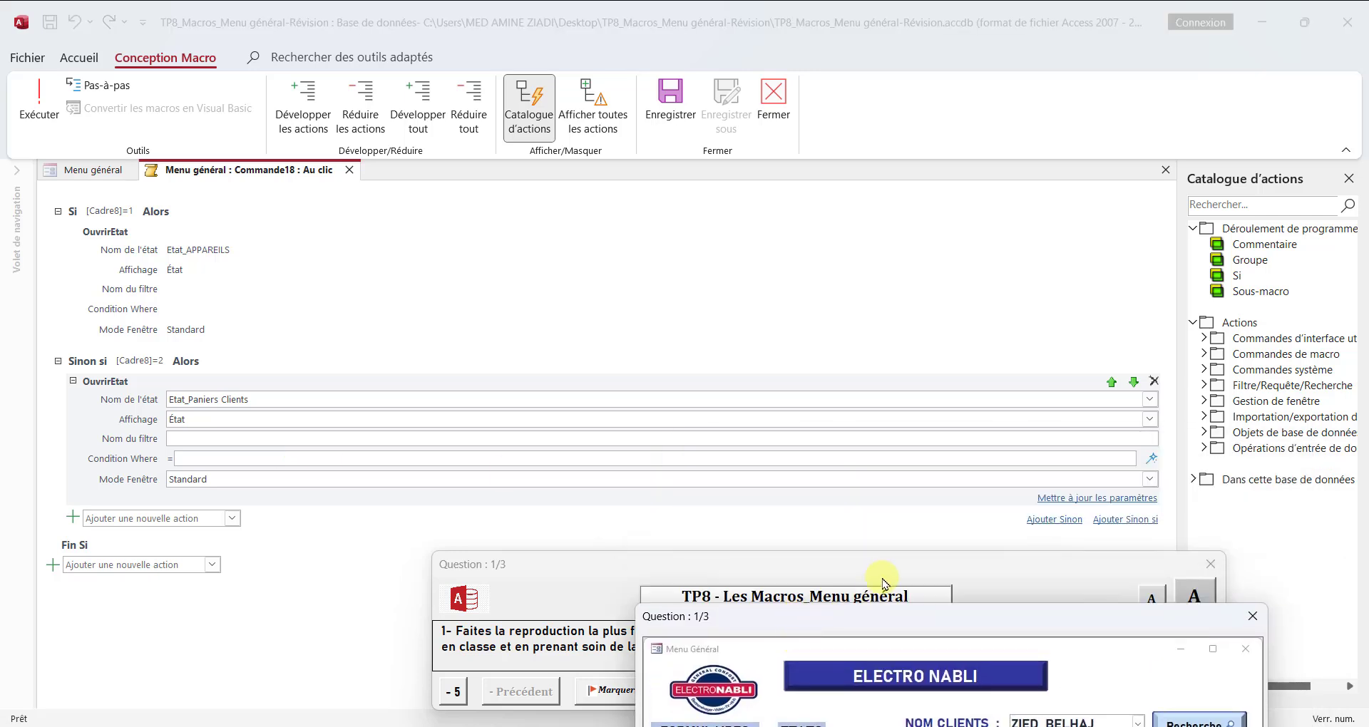
pyautogui.click(1053, 519)
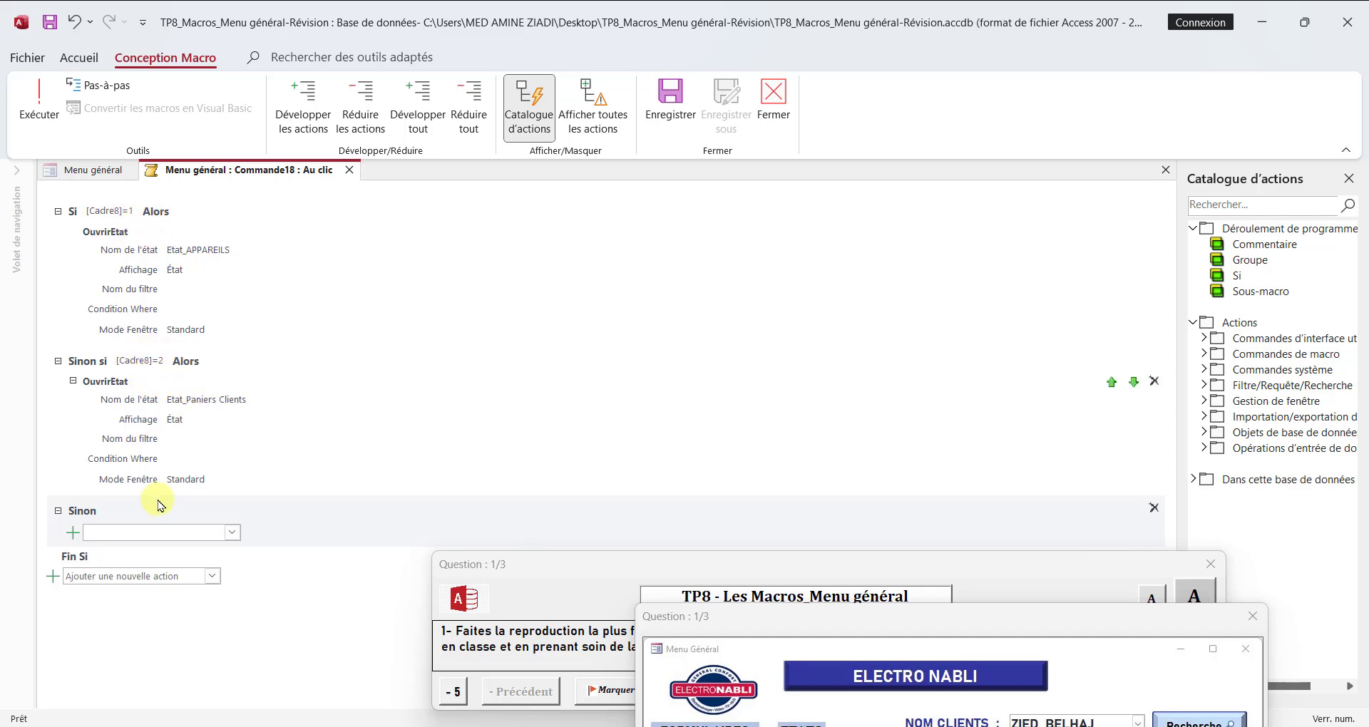
pyautogui.write('OuvrirEtat')
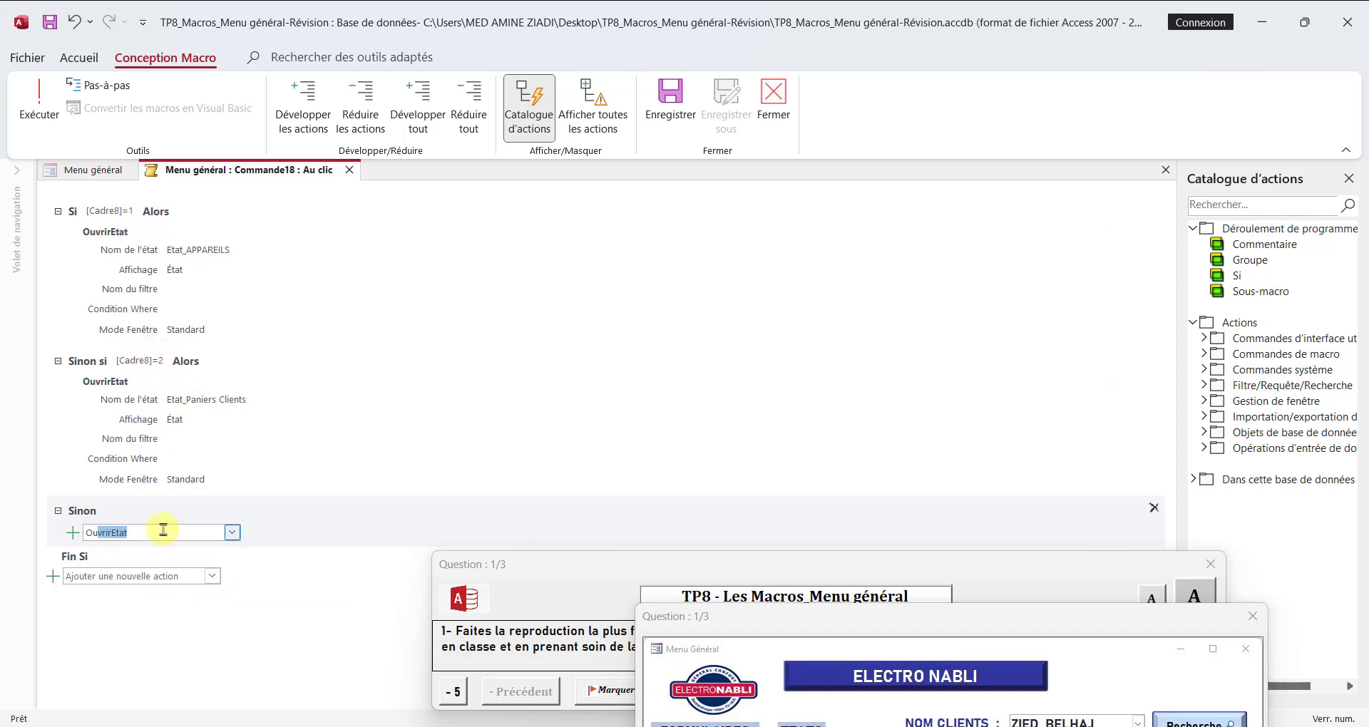
pyautogui.press('Return')
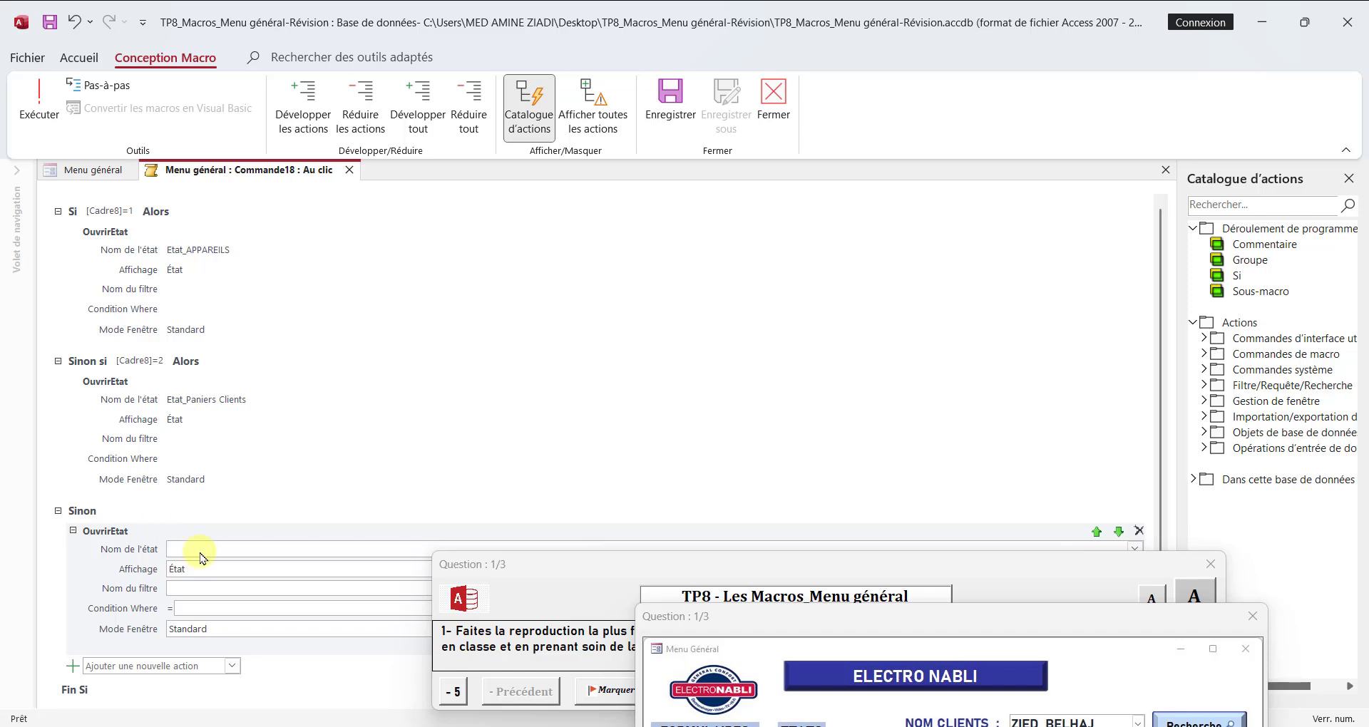
pyautogui.moveTo(515, 574); pyautogui.dragTo(501, 665)
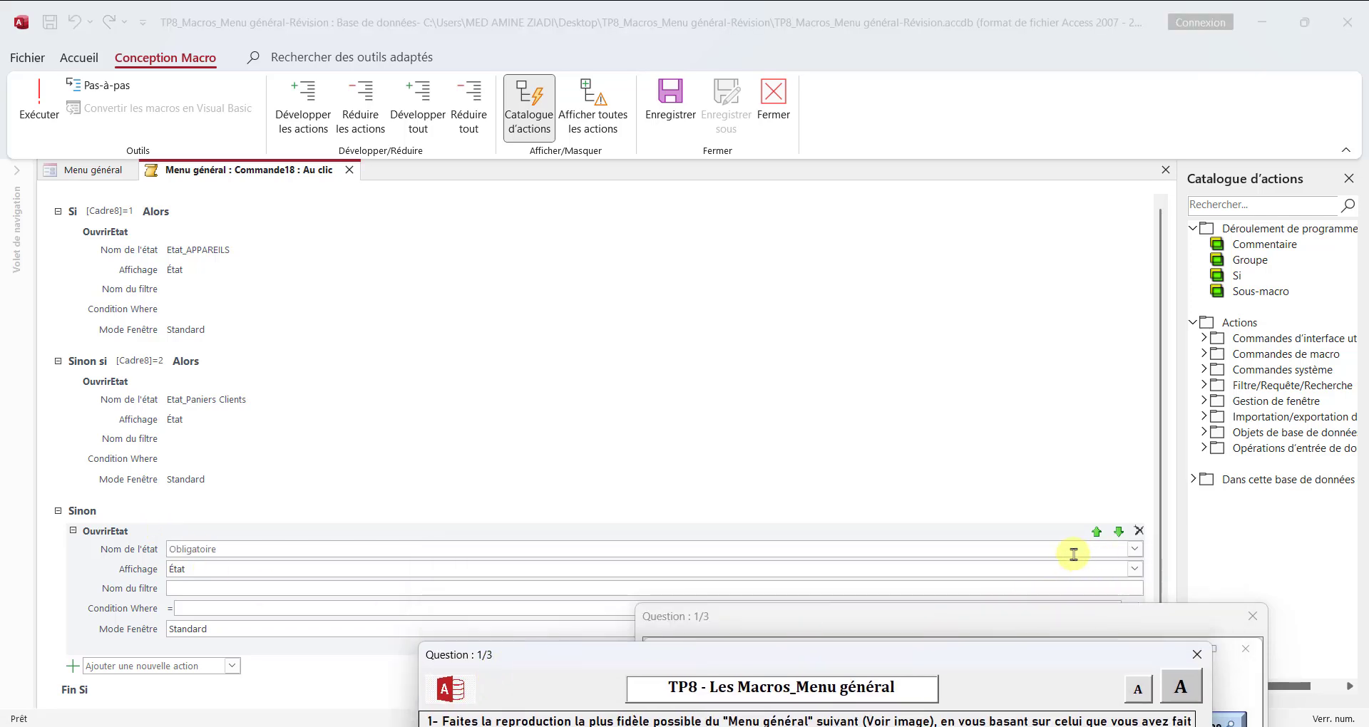
pyautogui.click(1134, 549)
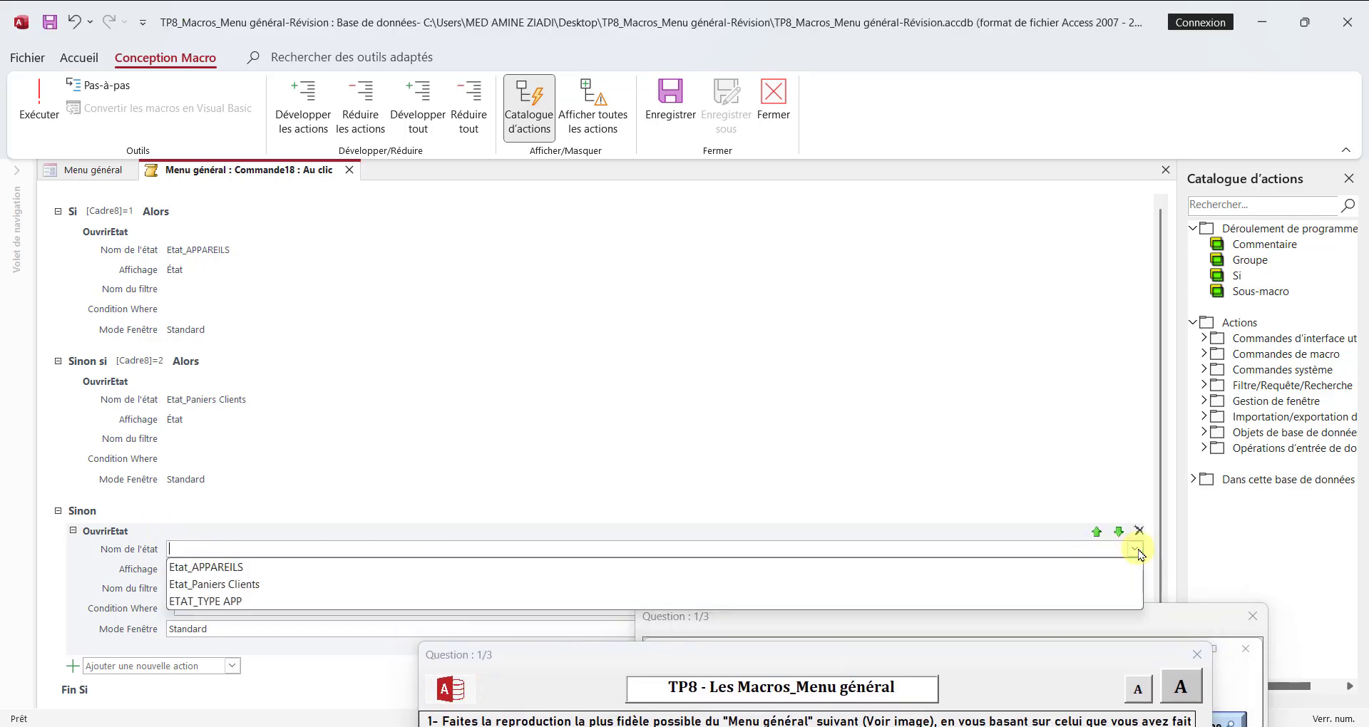
pyautogui.click(302, 602)
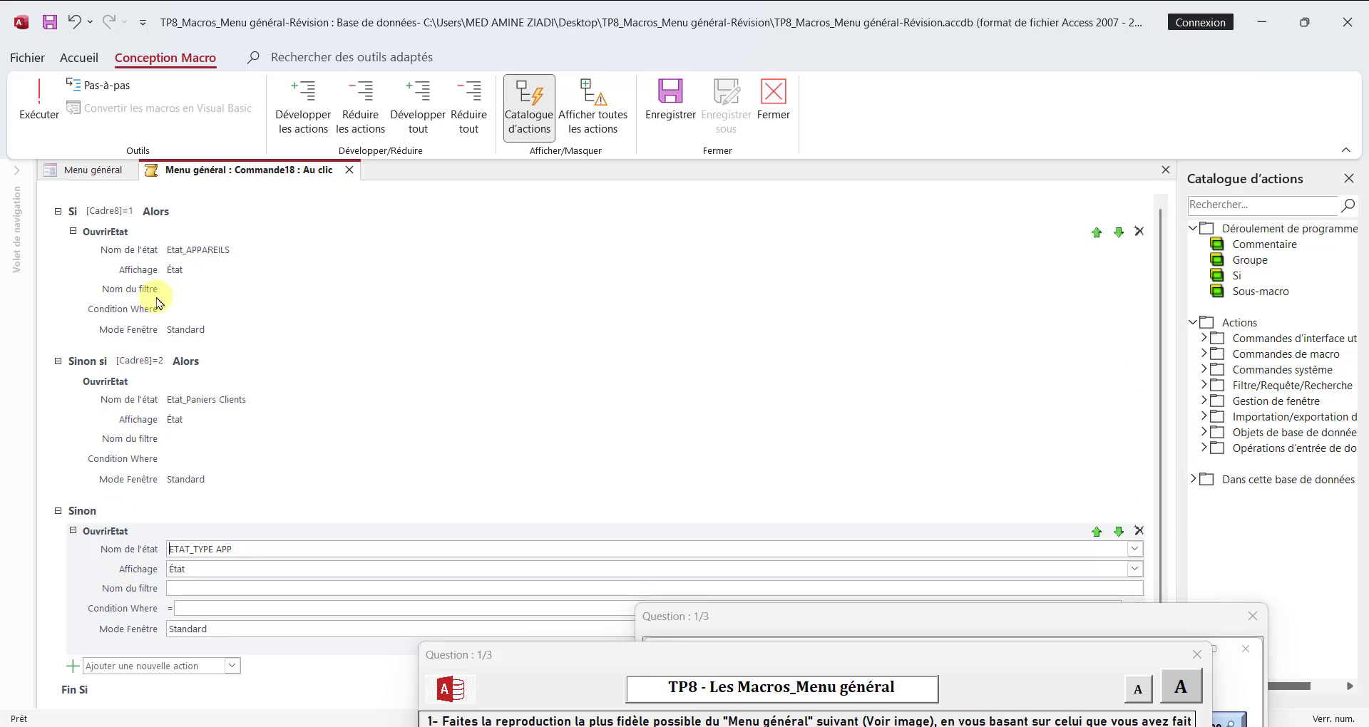
pyautogui.click(780, 108)
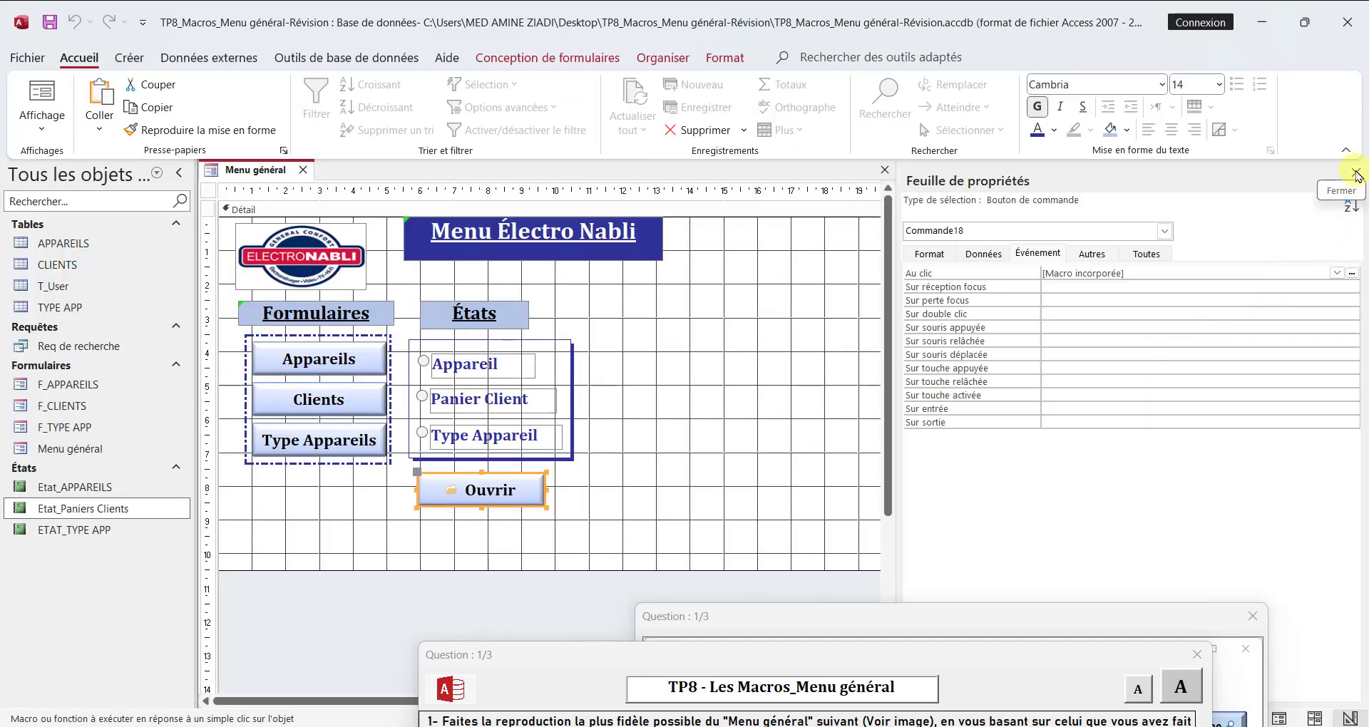
# Step: Display the Menu général form in Form view without the property sheet and test the Ouvrir button with the Appareil option
pyautogui.click(1357, 176)
pyautogui.rightClick(267, 171)
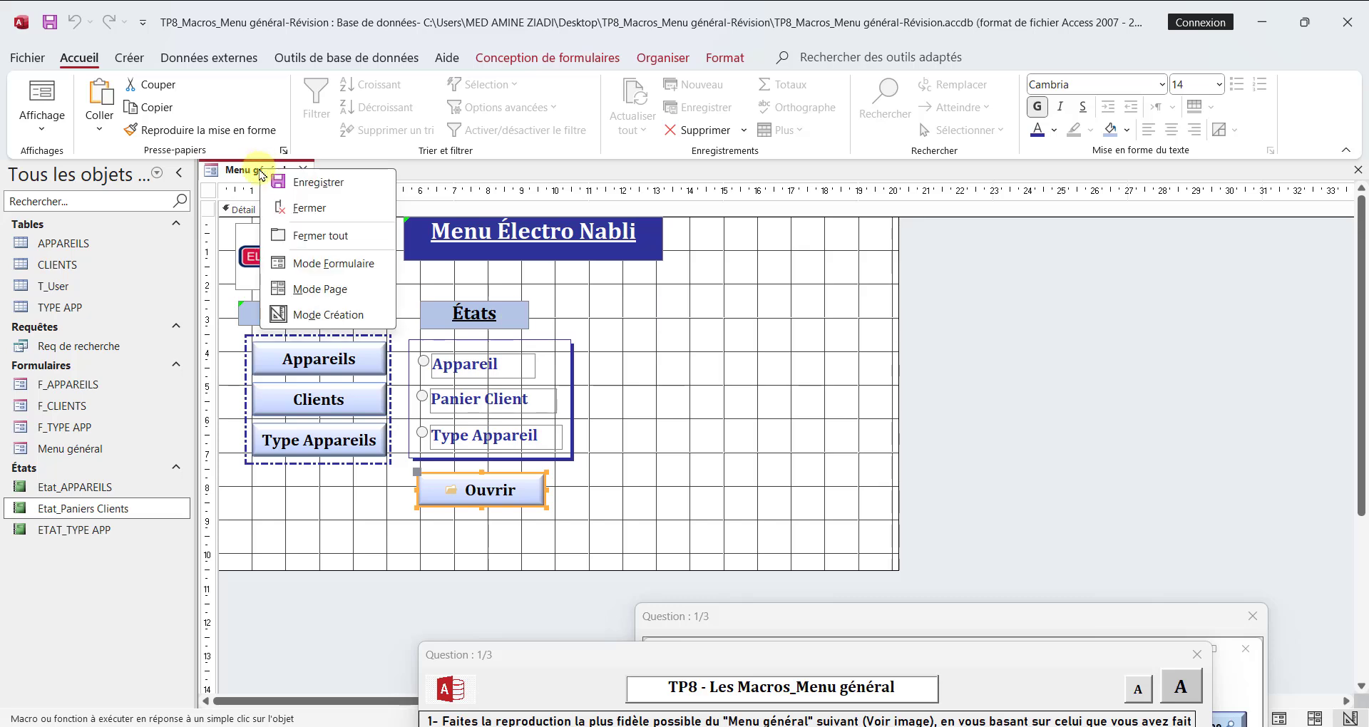
pyautogui.click(343, 273)
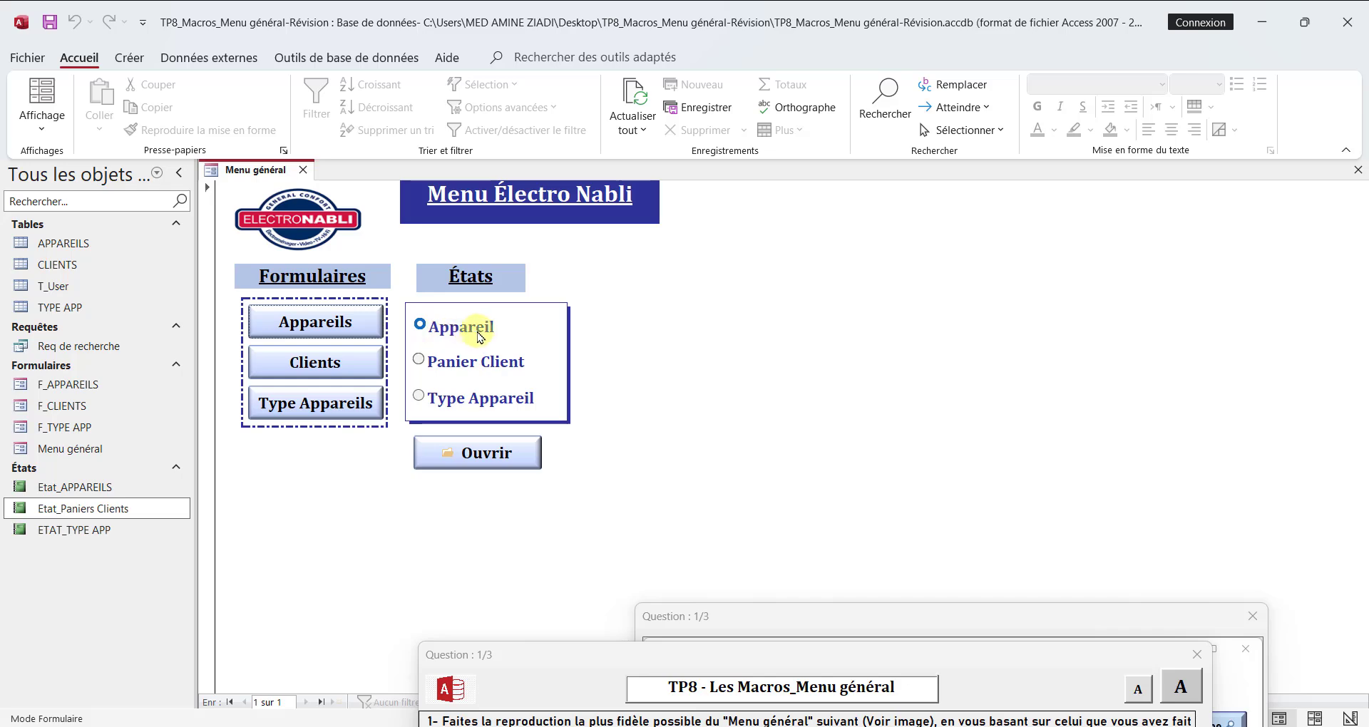
pyautogui.click(497, 461)
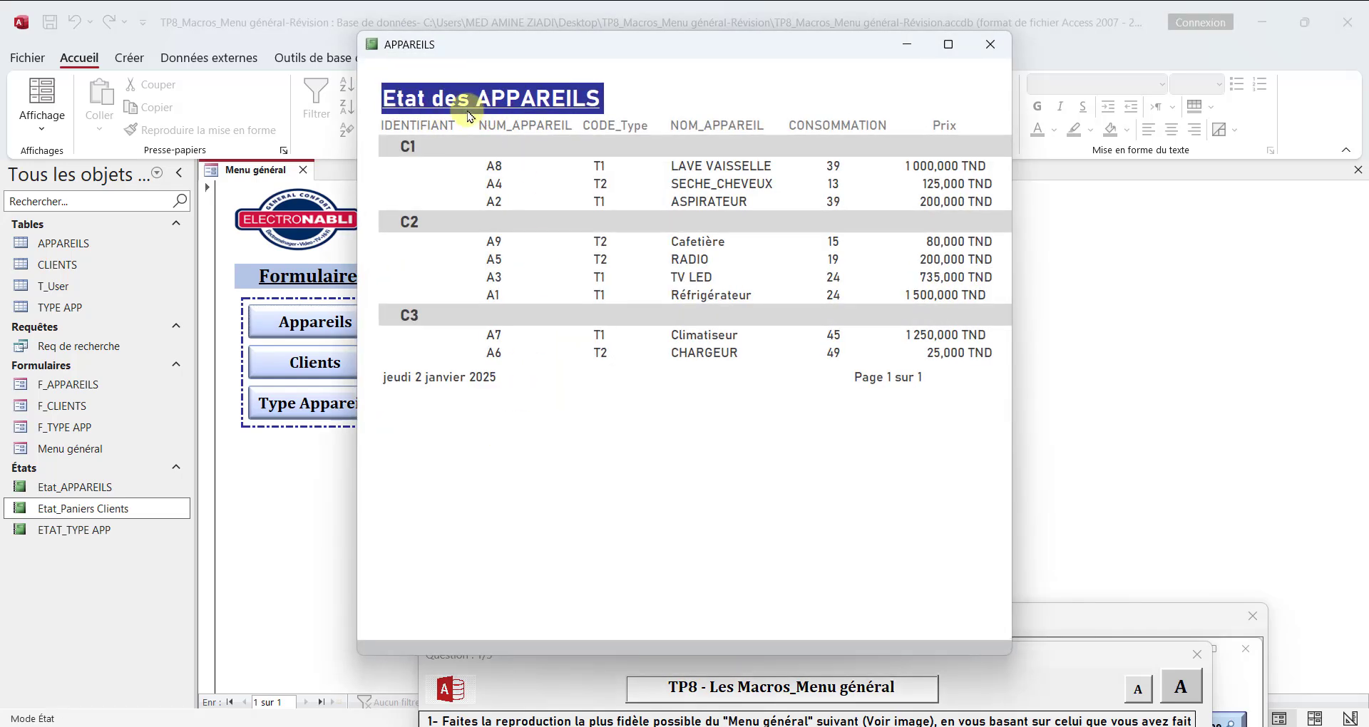
pyautogui.click(990, 44)
# Step: Test the Ouvrir button with the Panier Client and Type Appareil options, closing each report, and reselect Panier Client
pyautogui.click(471, 364)
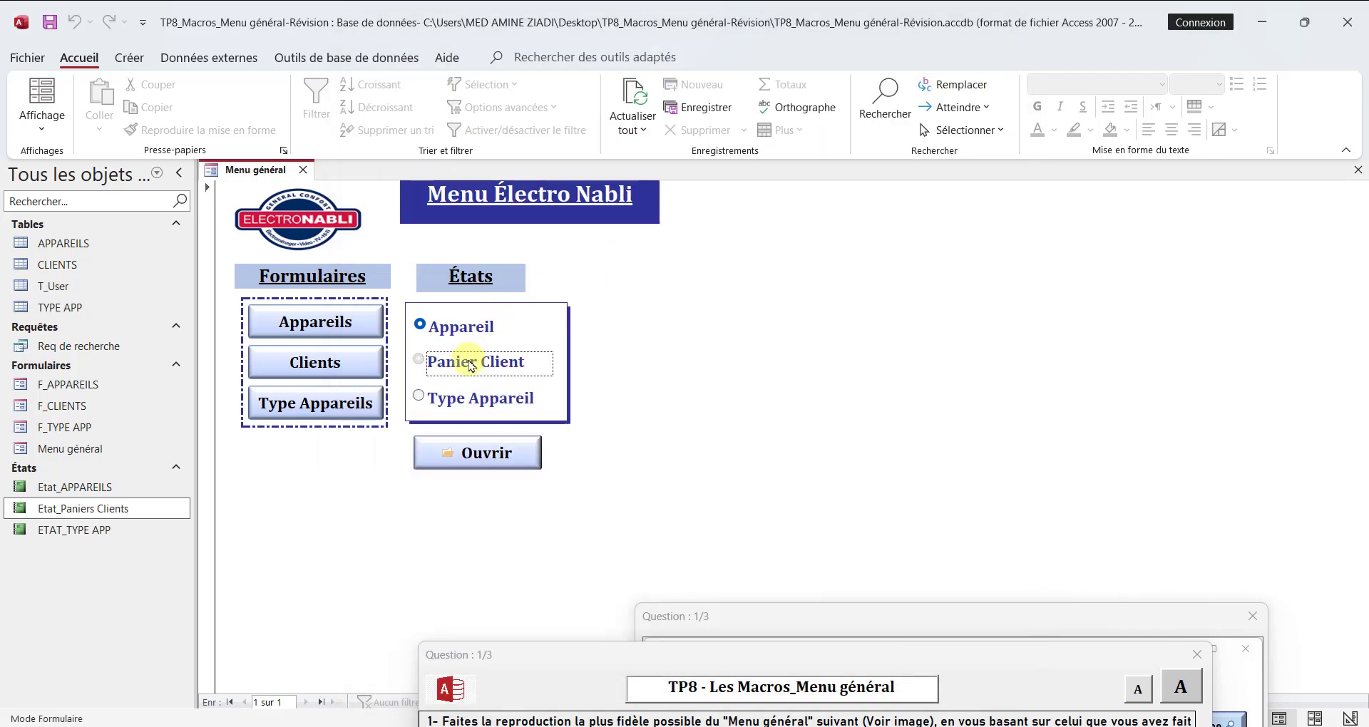
pyautogui.click(483, 453)
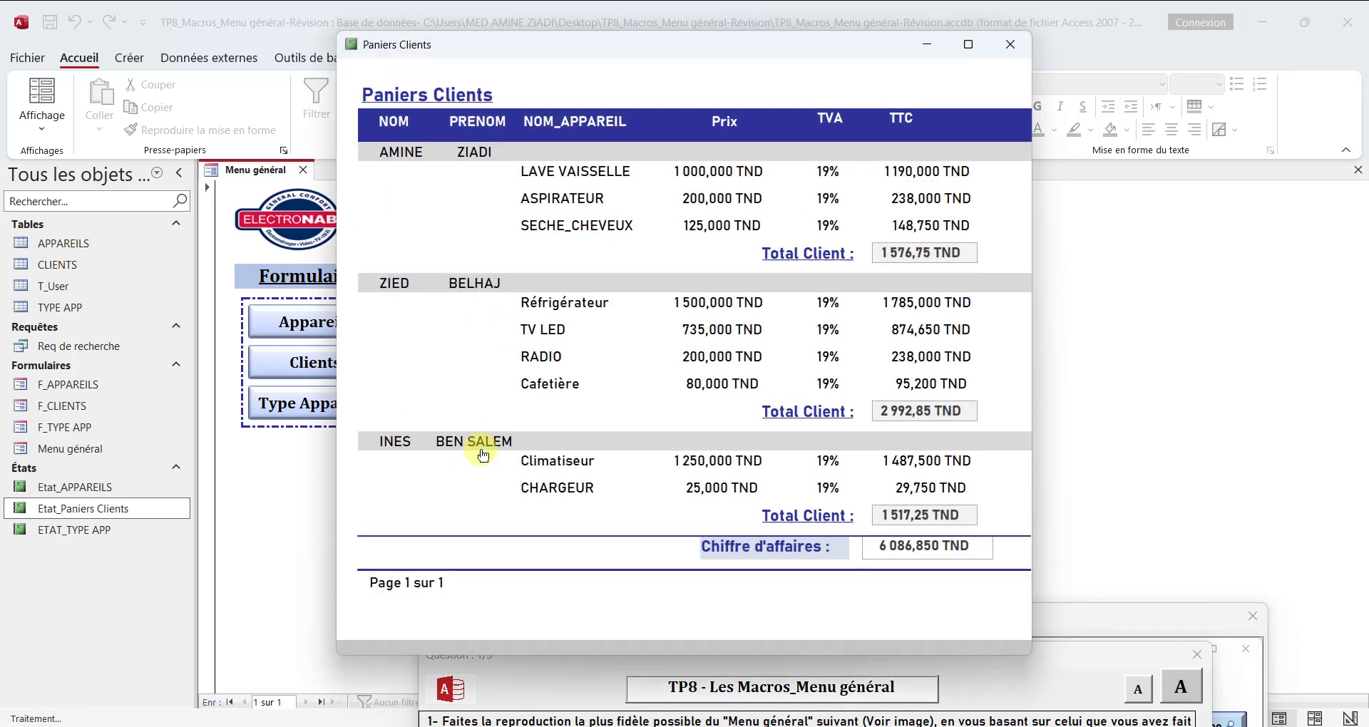
pyautogui.click(1010, 44)
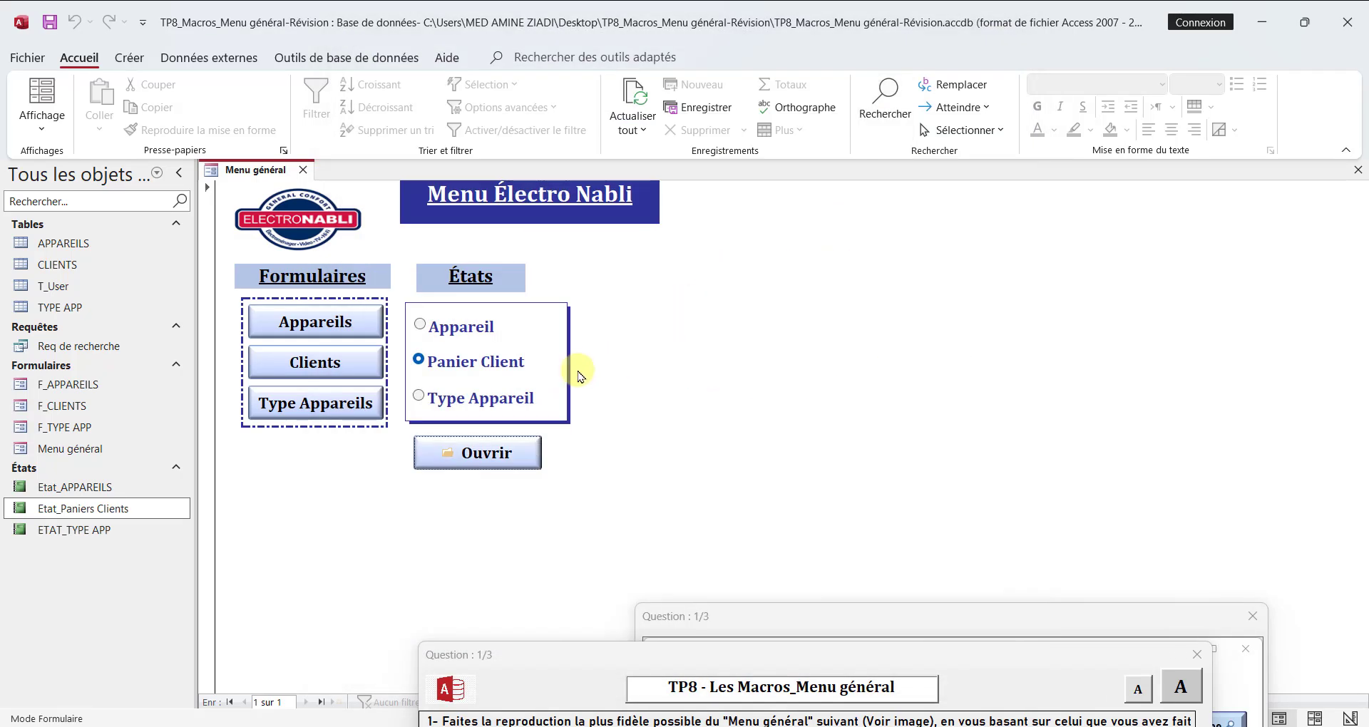
pyautogui.click(428, 397)
pyautogui.click(474, 453)
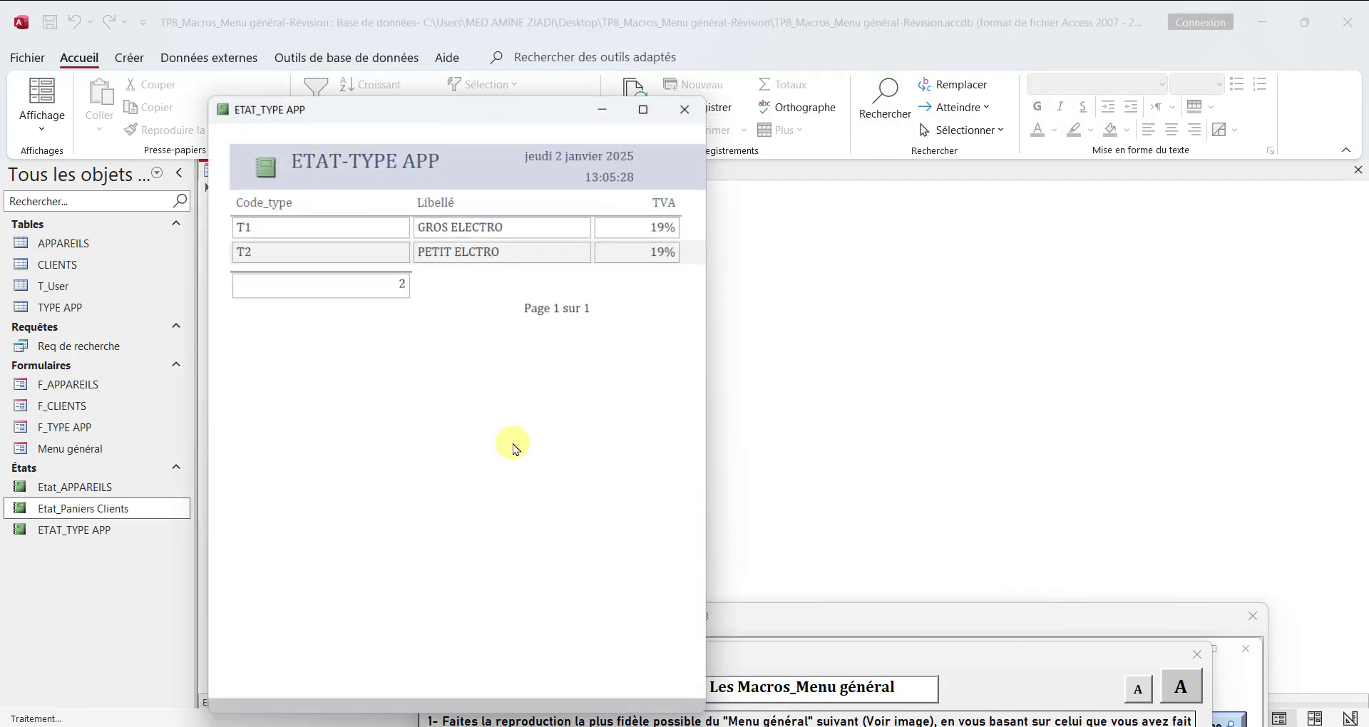
pyautogui.click(684, 110)
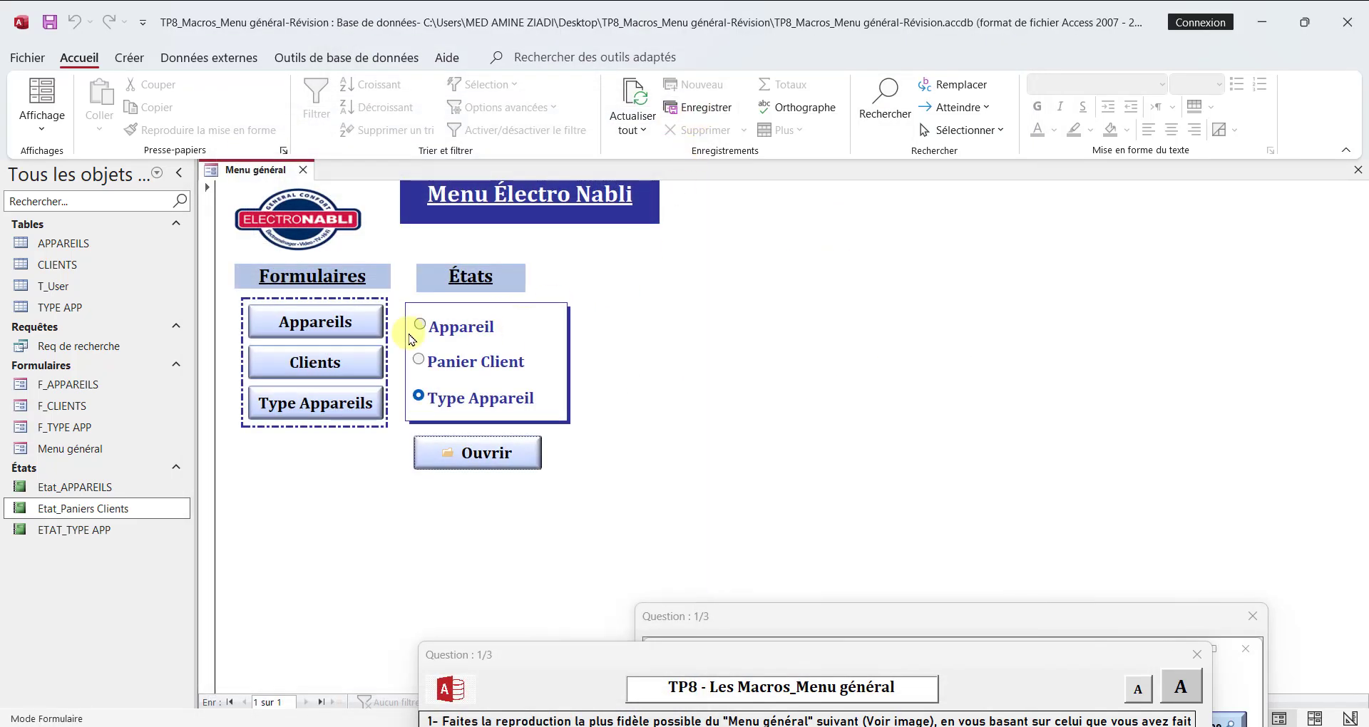
pyautogui.click(458, 360)
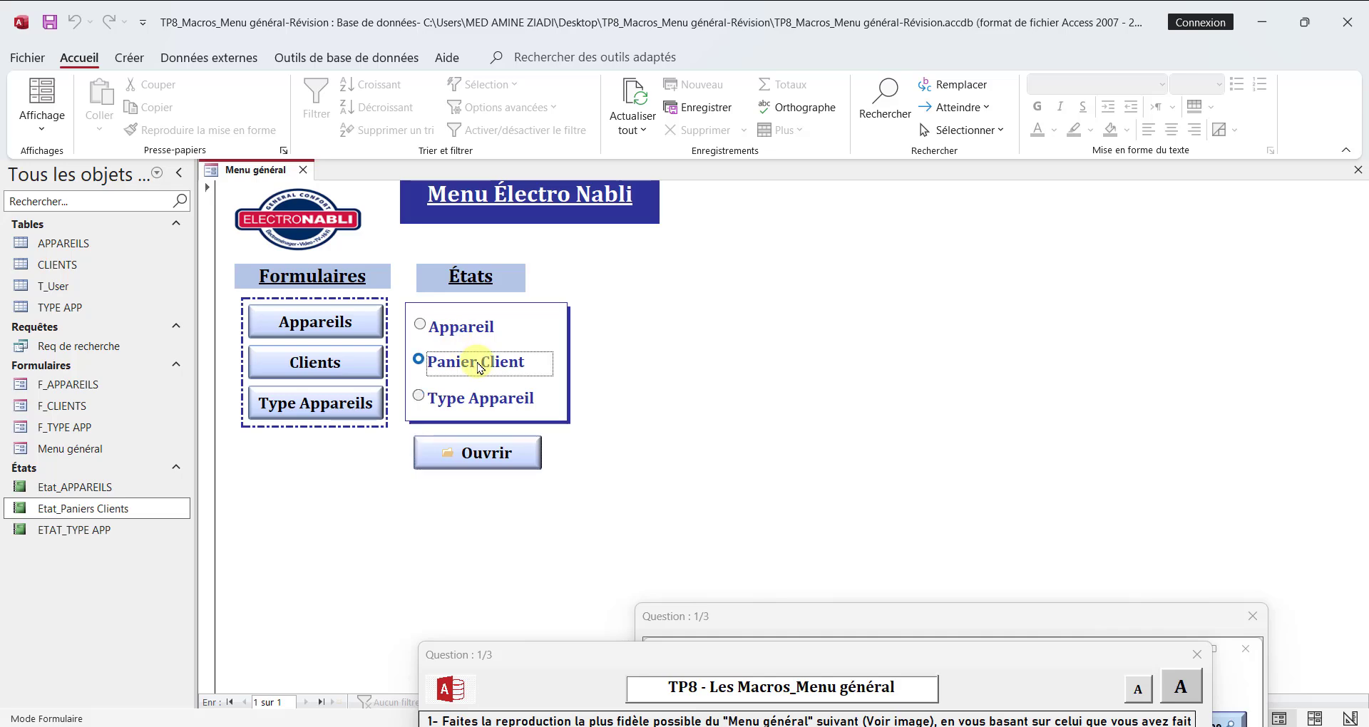
# Step: Test the Ouvrir button again with the Panier Client option selected and close the Paniers Clients report
pyautogui.click(493, 460)
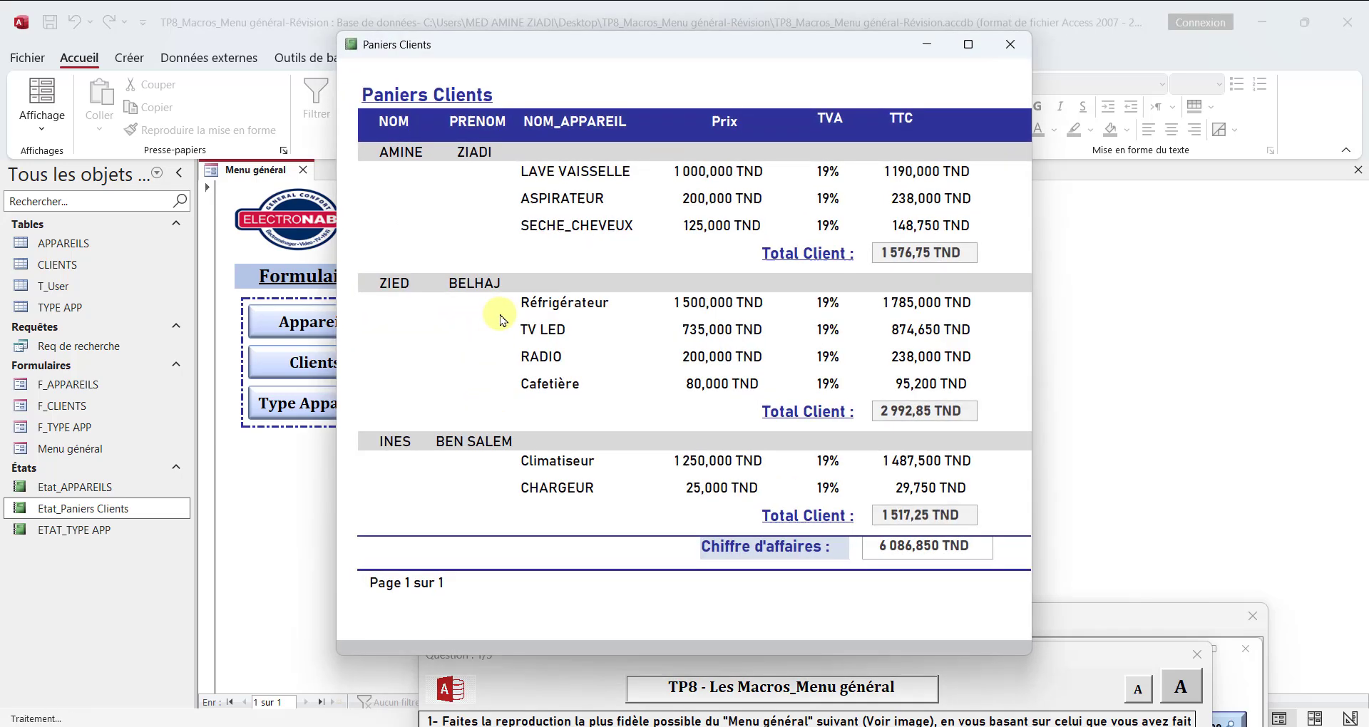
pyautogui.click(1008, 46)
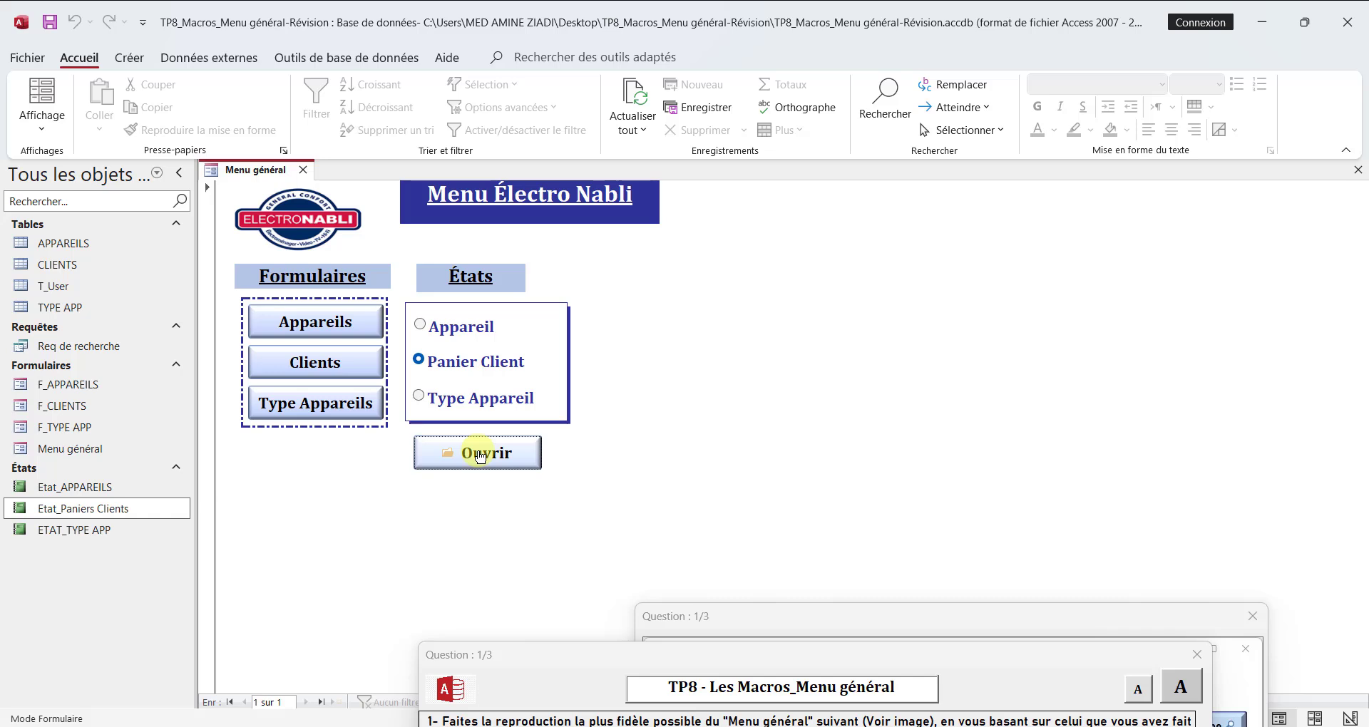
pyautogui.click(493, 439)
# Step: Switch the Menu général form to Design view and move the question's reference image up so the whole model menu shows
pyautogui.rightClick(258, 170)
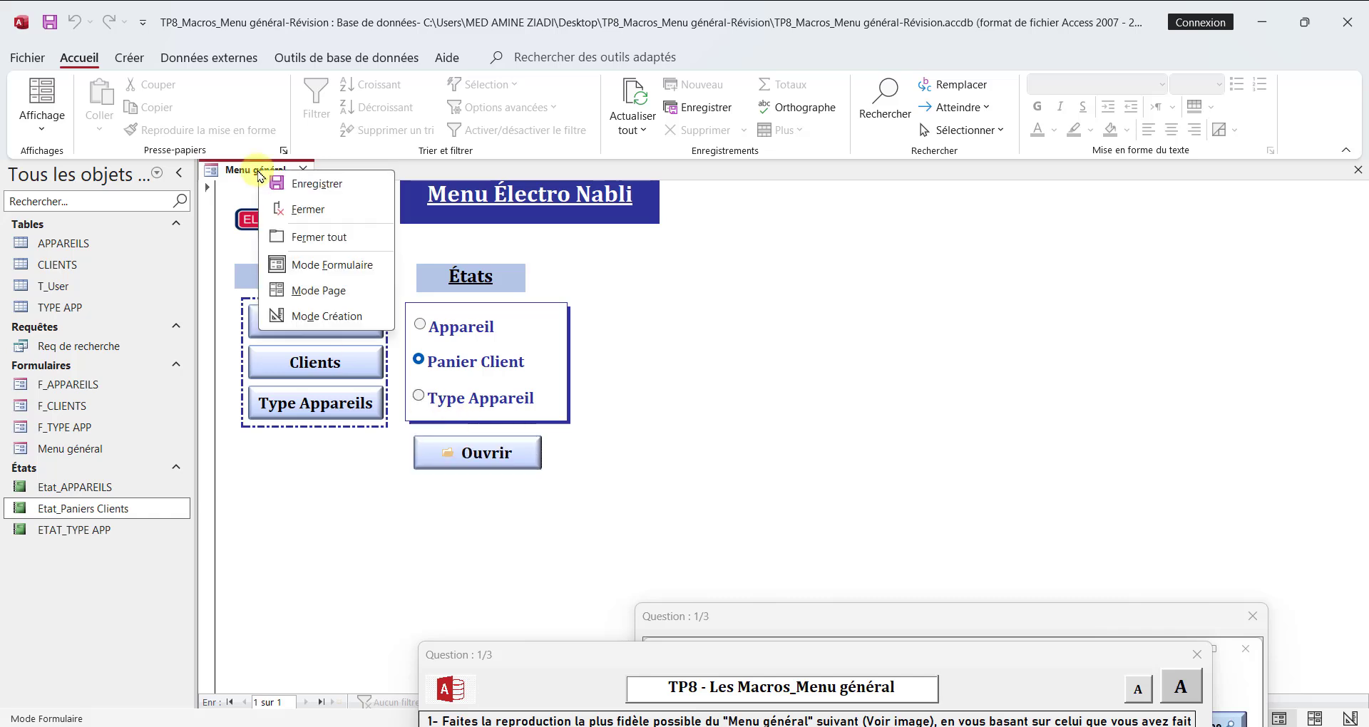
pyautogui.click(324, 316)
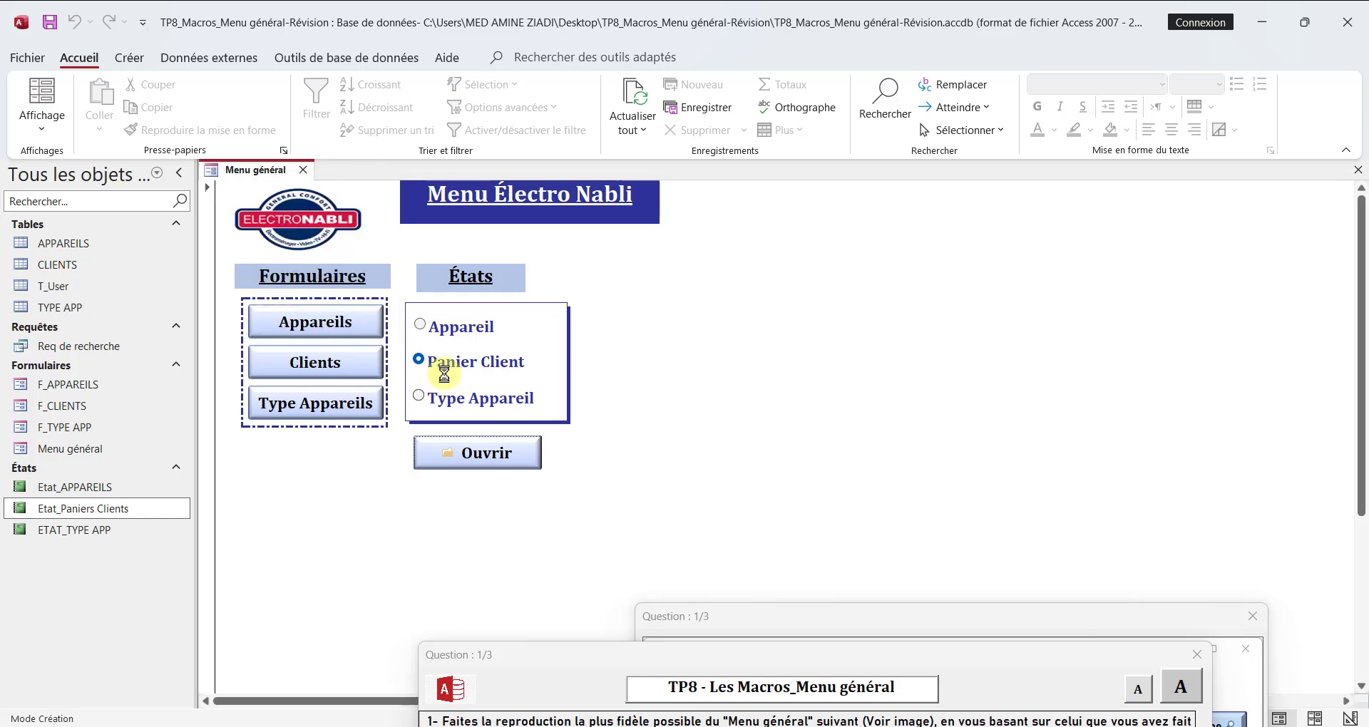
pyautogui.moveTo(760, 632); pyautogui.dragTo(777, 292)
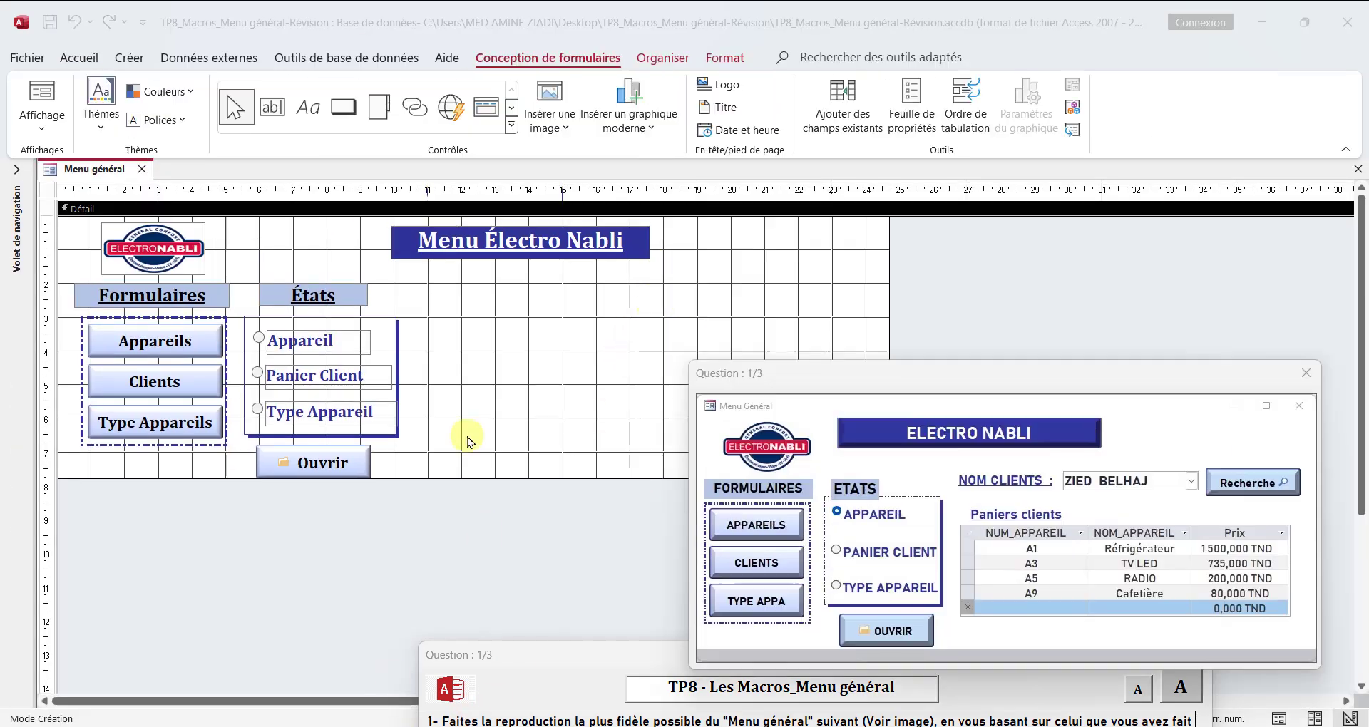
pyautogui.rightClick(102, 170)
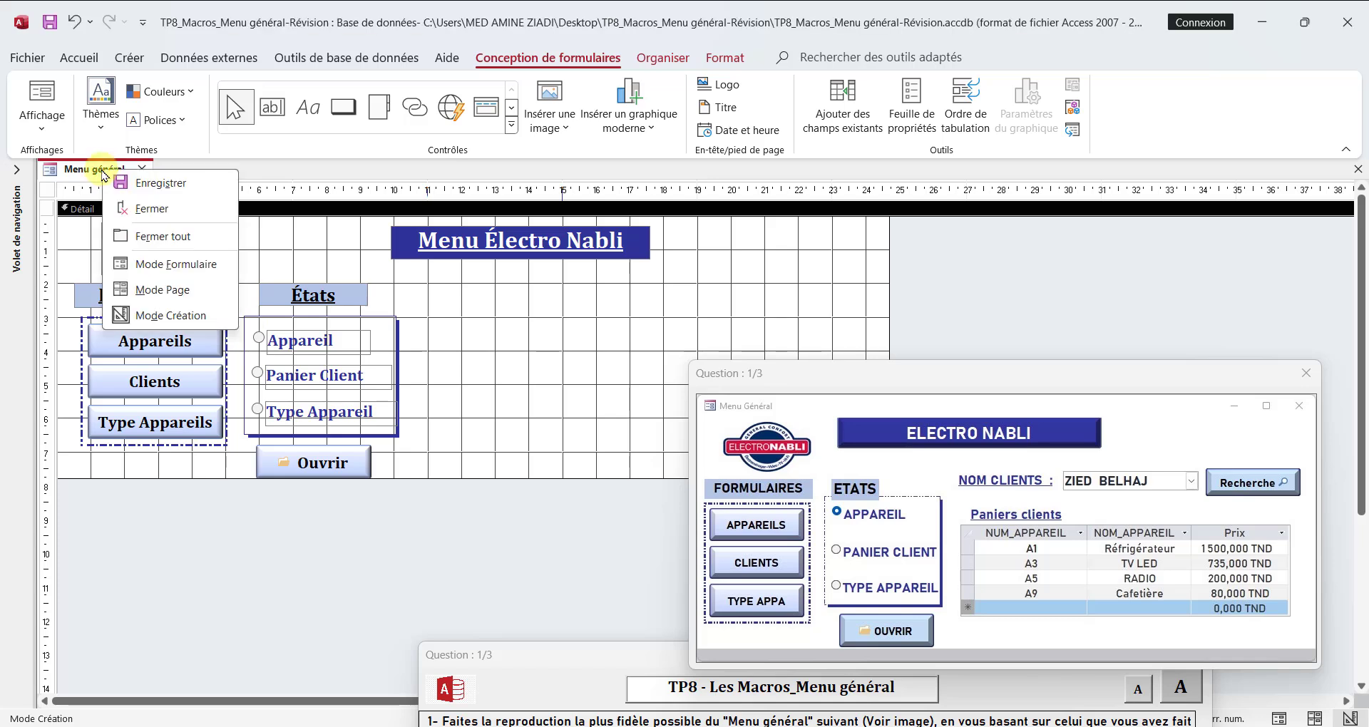
pyautogui.click(974, 387)
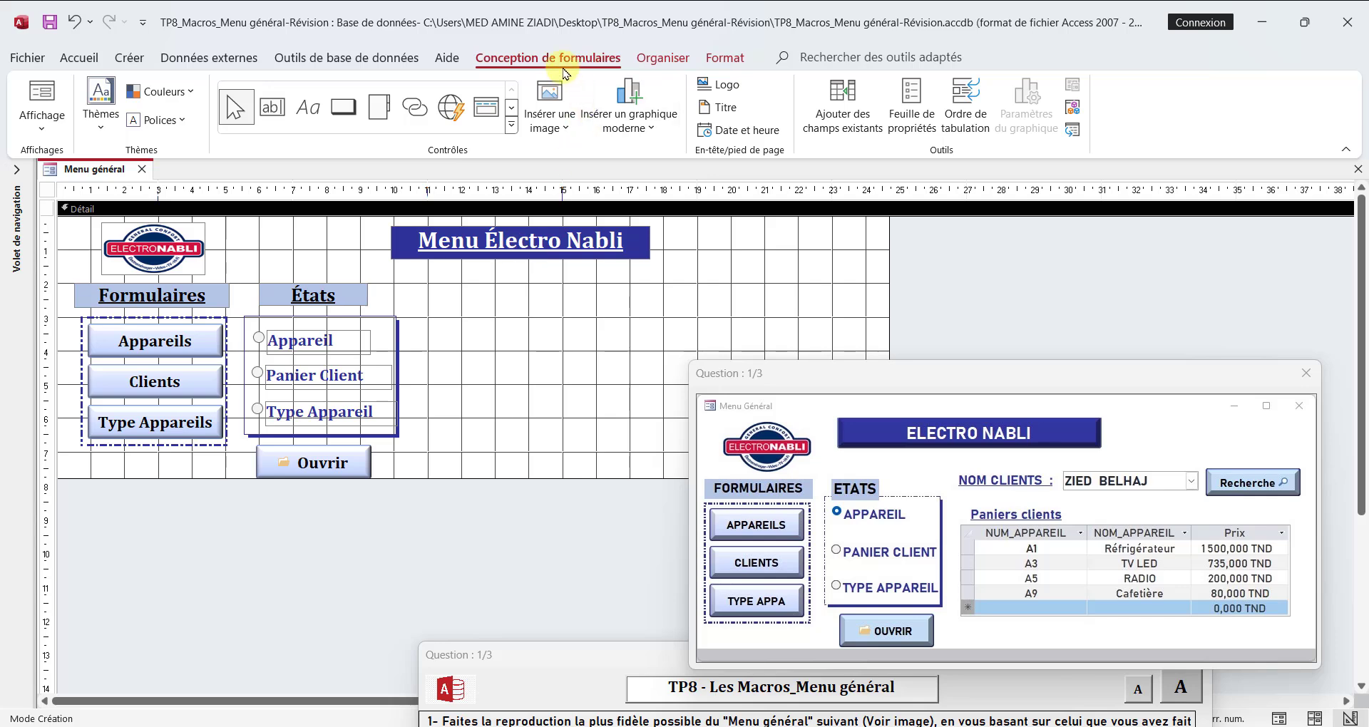
# Step: Draw a combo box about 5 cm wide below the form title, right of the États group, taking its values from the CLIENTS table
pyautogui.click(511, 125)
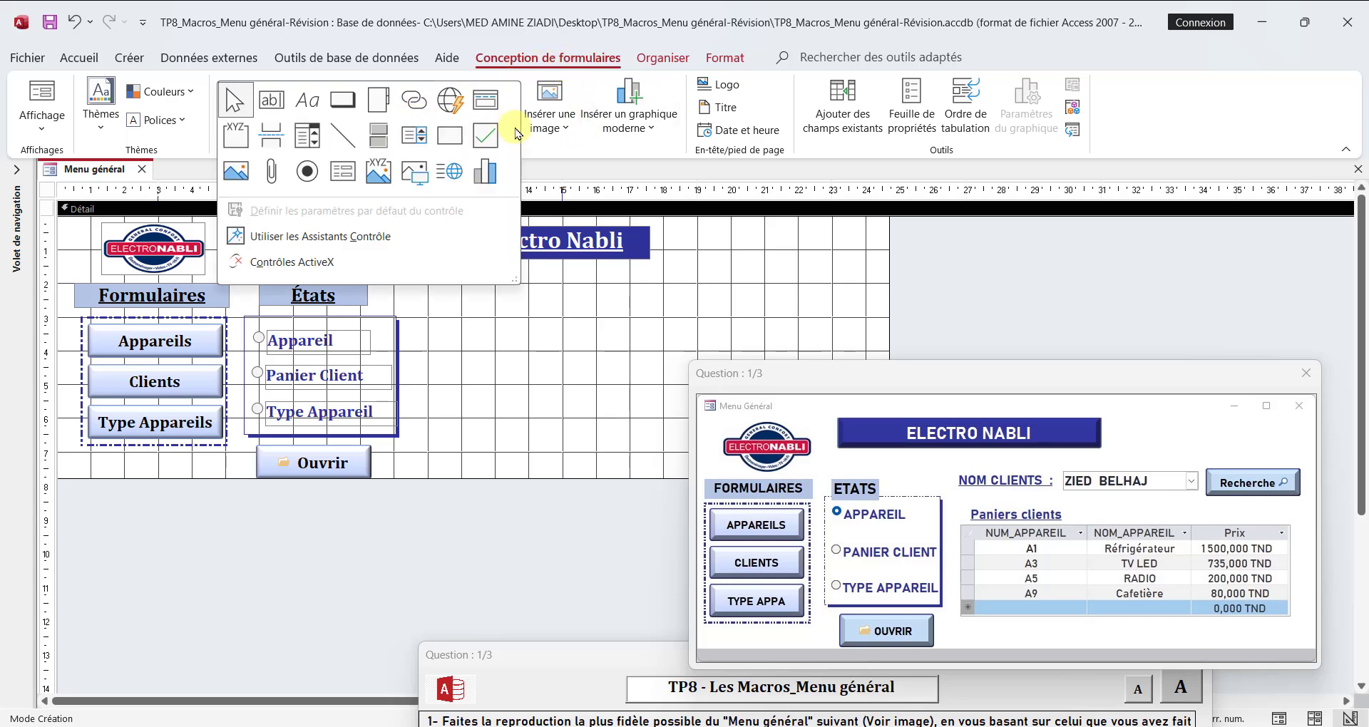
pyautogui.click(307, 136)
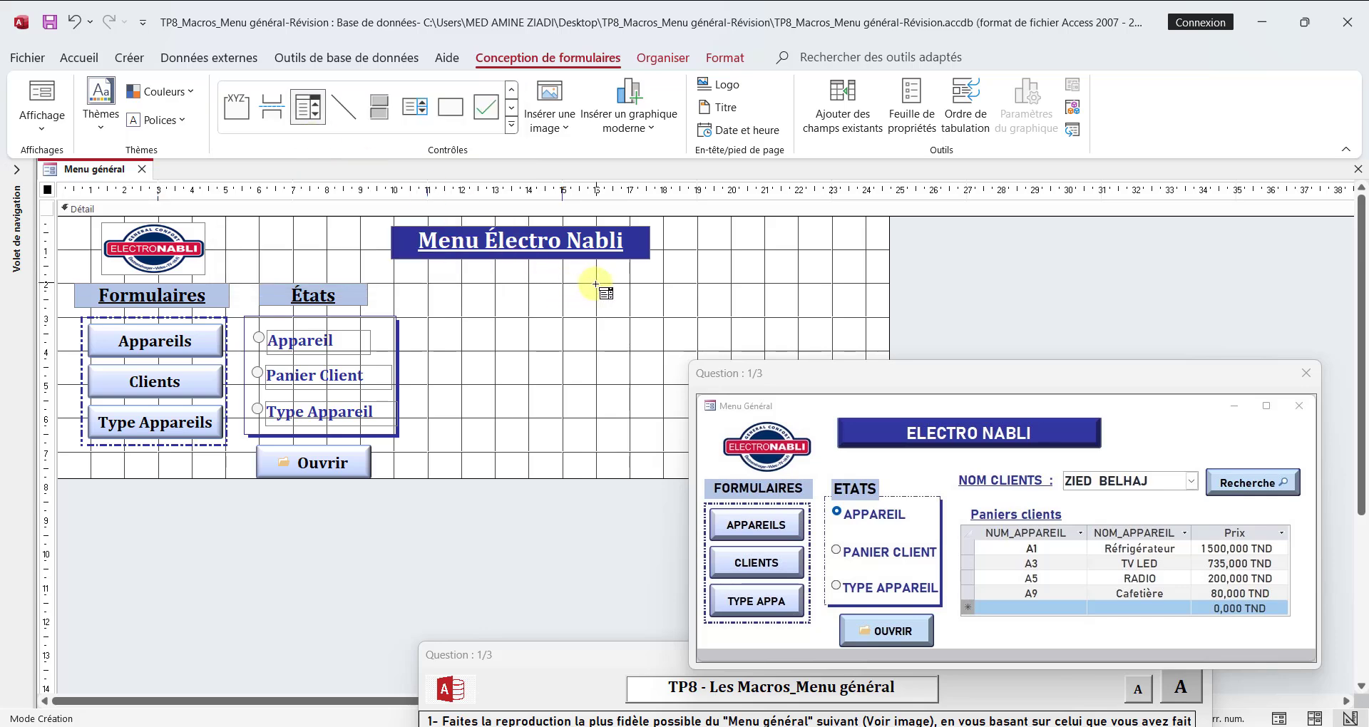
pyautogui.moveTo(595, 284); pyautogui.dragTo(776, 315)
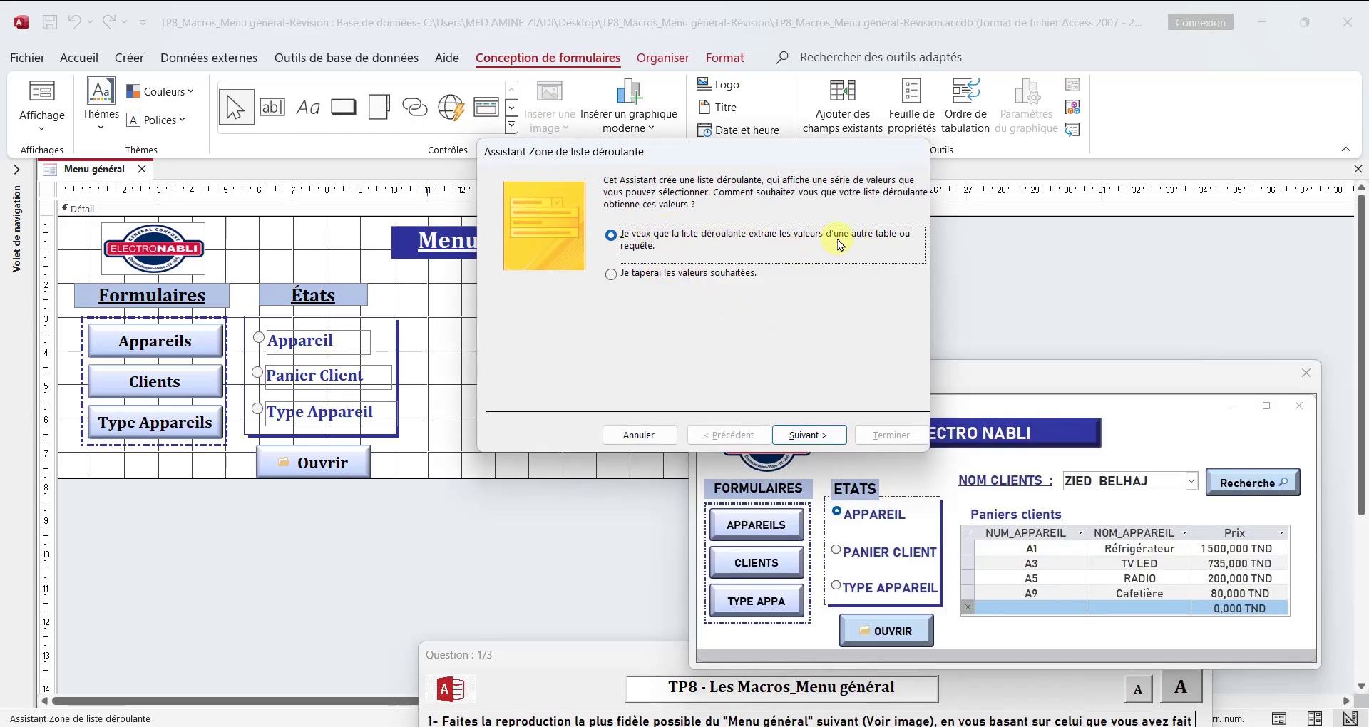
pyautogui.click(808, 434)
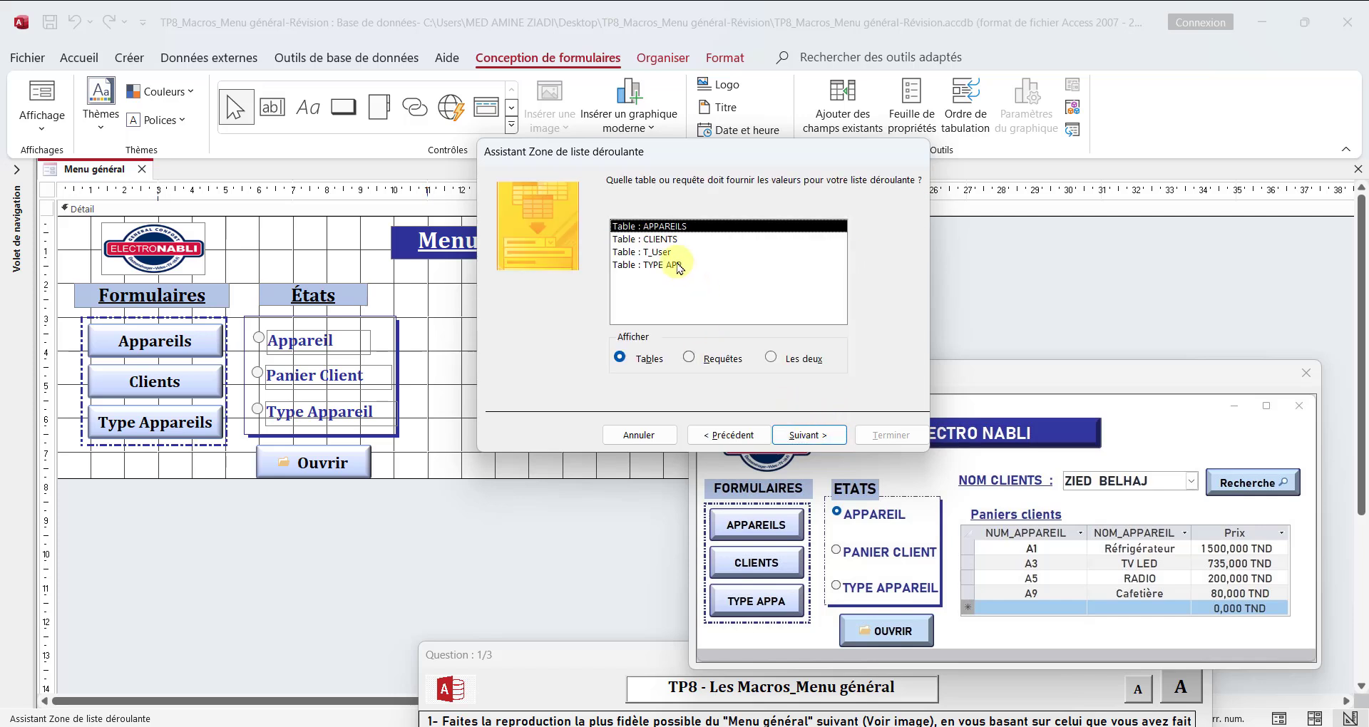
pyautogui.click(660, 241)
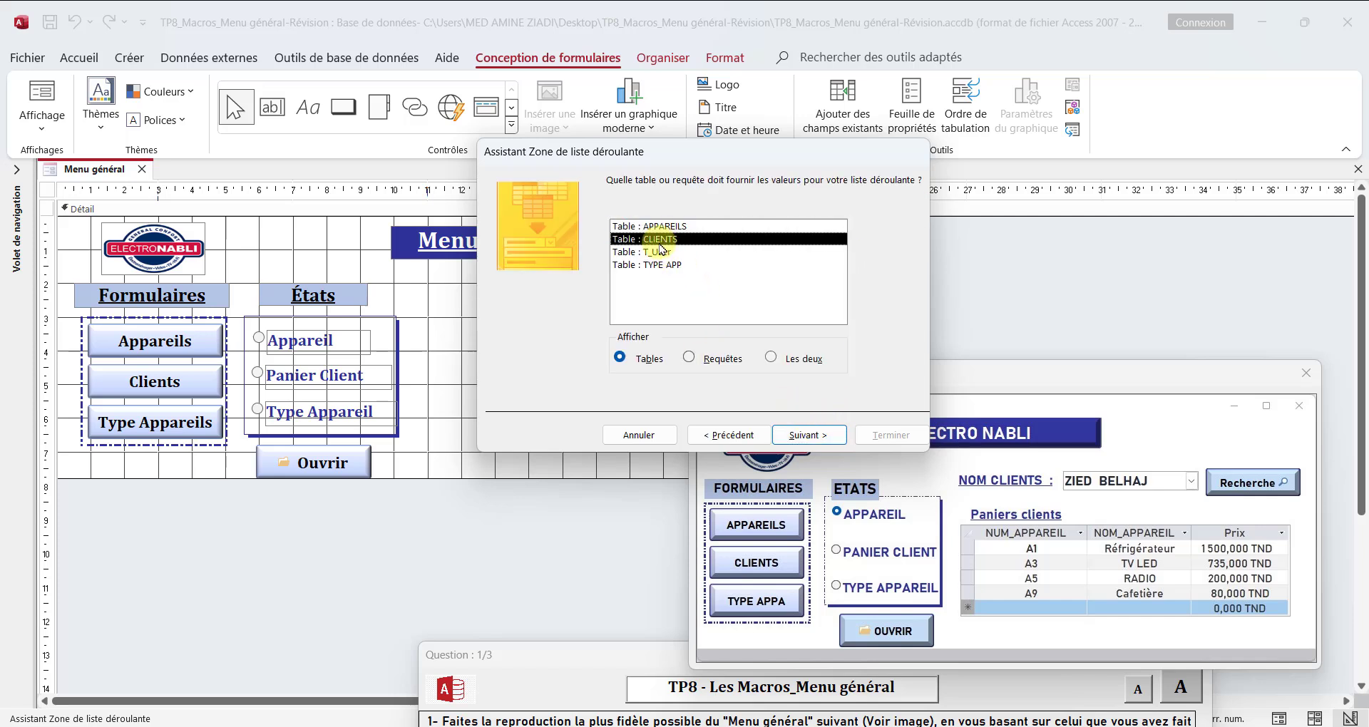
pyautogui.click(810, 435)
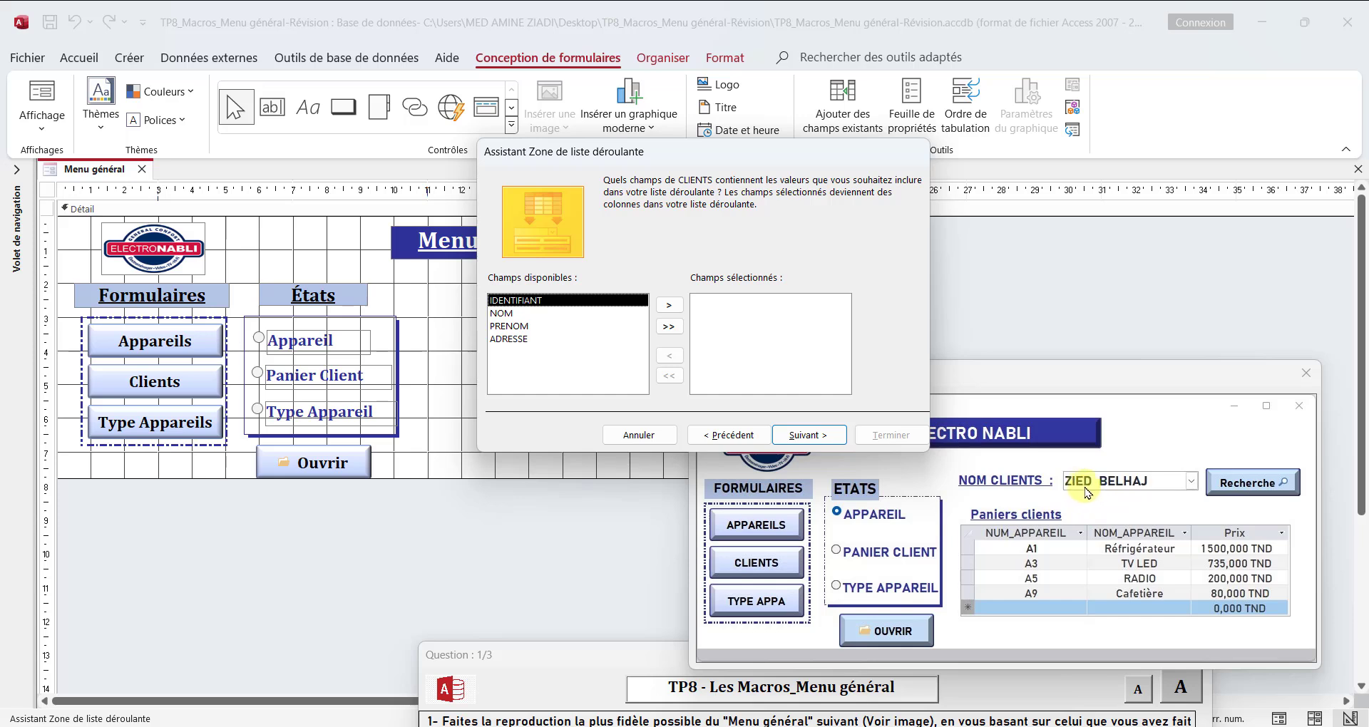
# Step: Include the IDENTIFIANT, NOM and PRENOM fields as the combo box's columns
pyautogui.doubleClick(540, 300)
pyautogui.doubleClick(514, 300)
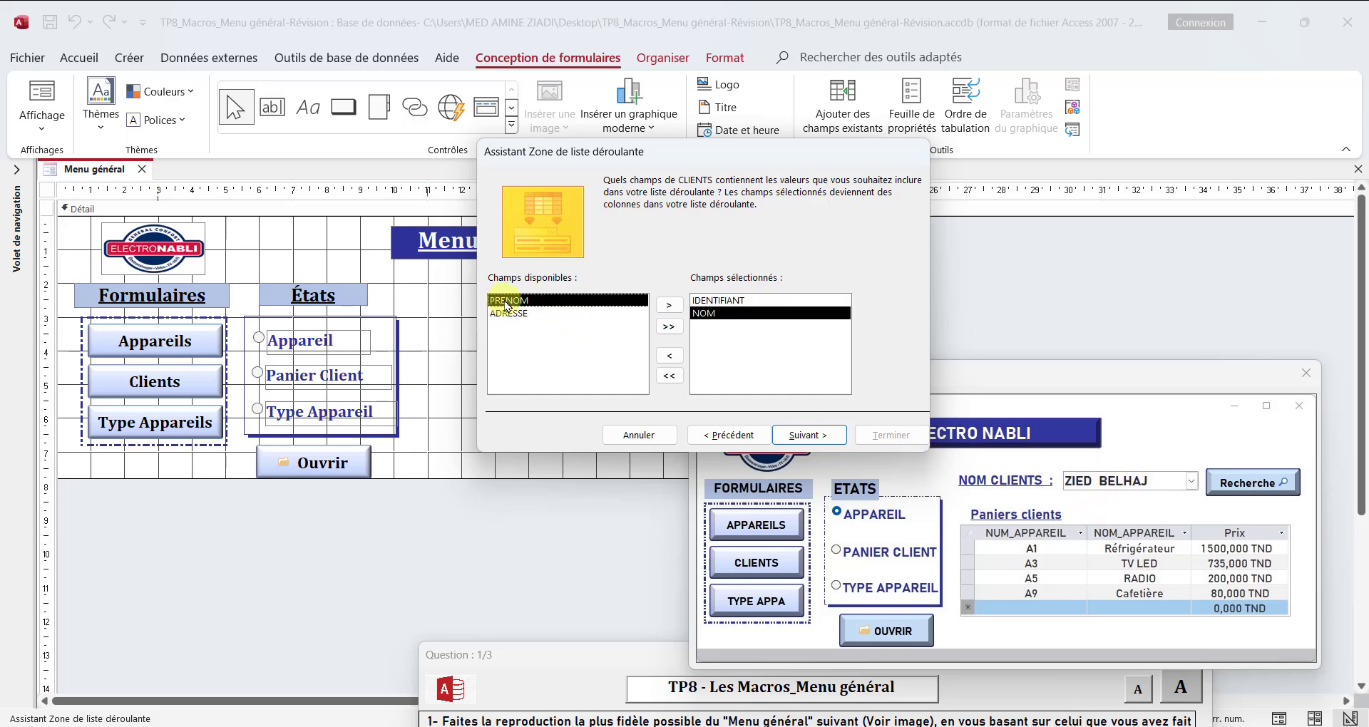
pyautogui.doubleClick(513, 300)
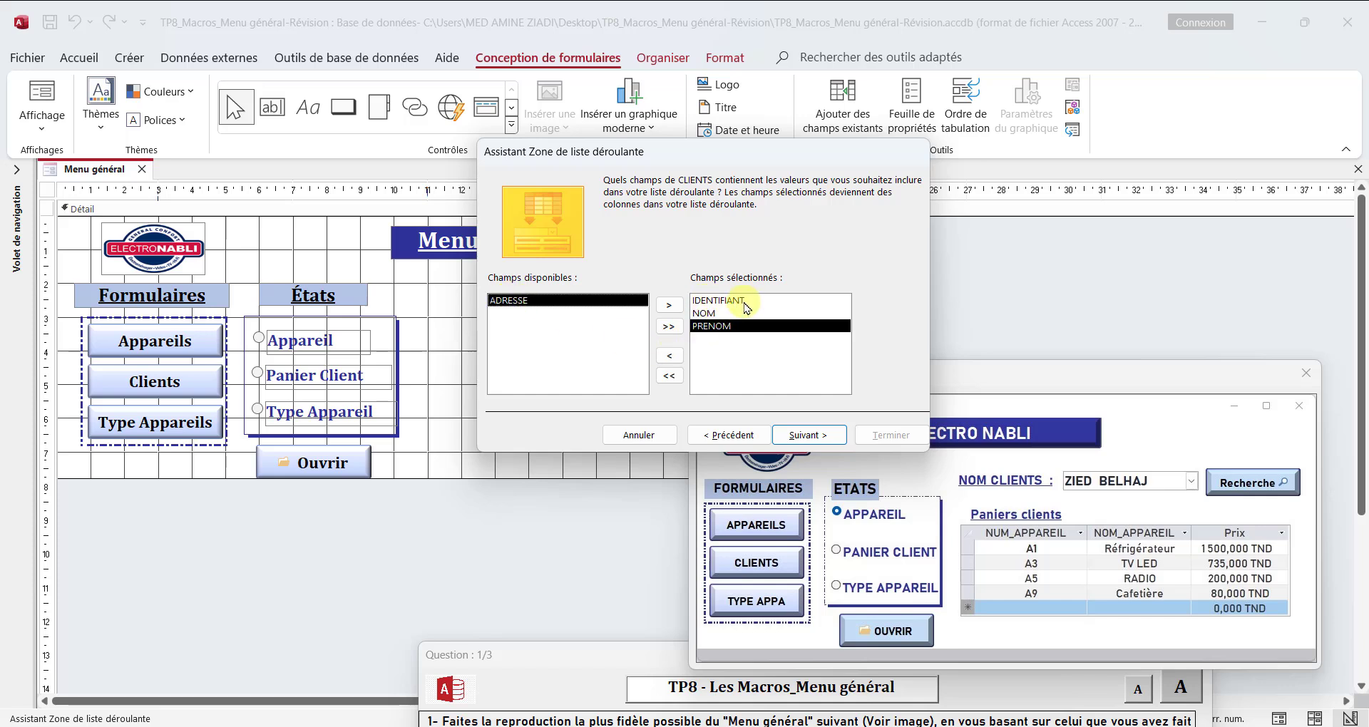
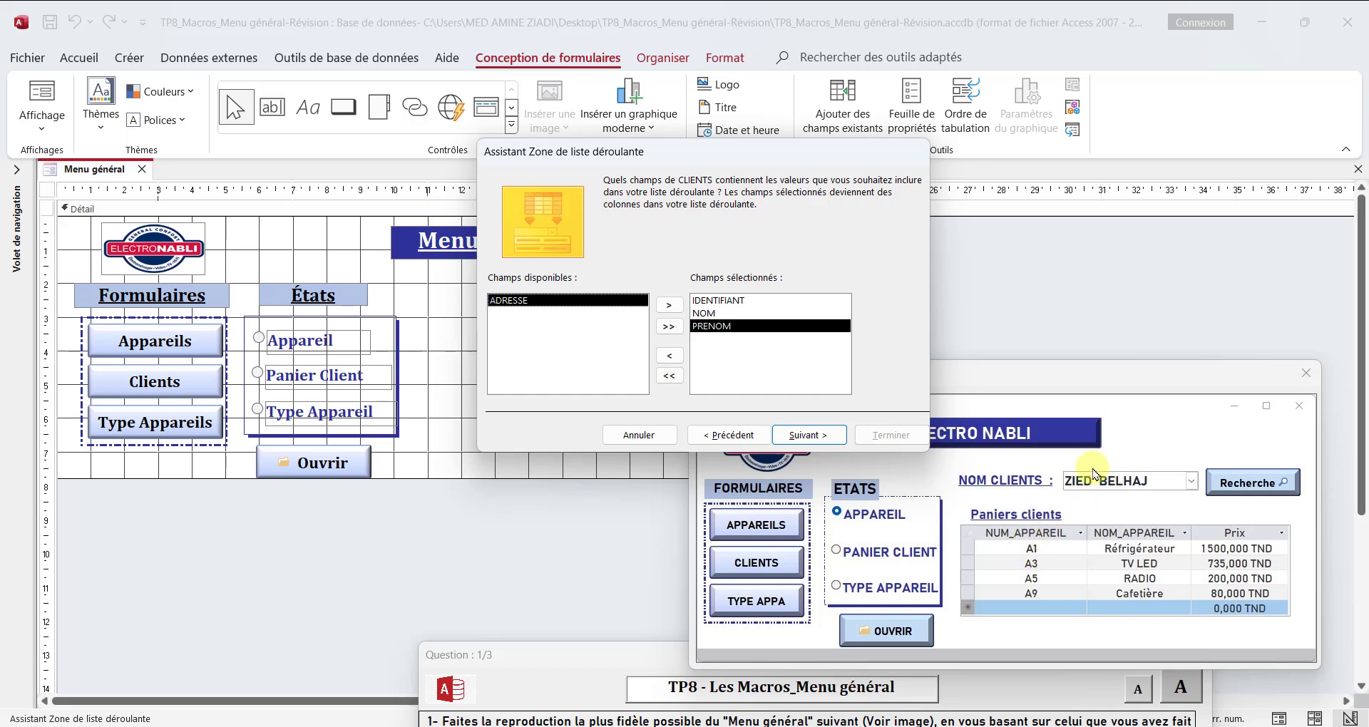
# Step: Finish the combo box wizard with no sort order, the key column hidden, and the label "Nom client :"
pyautogui.click(820, 441)
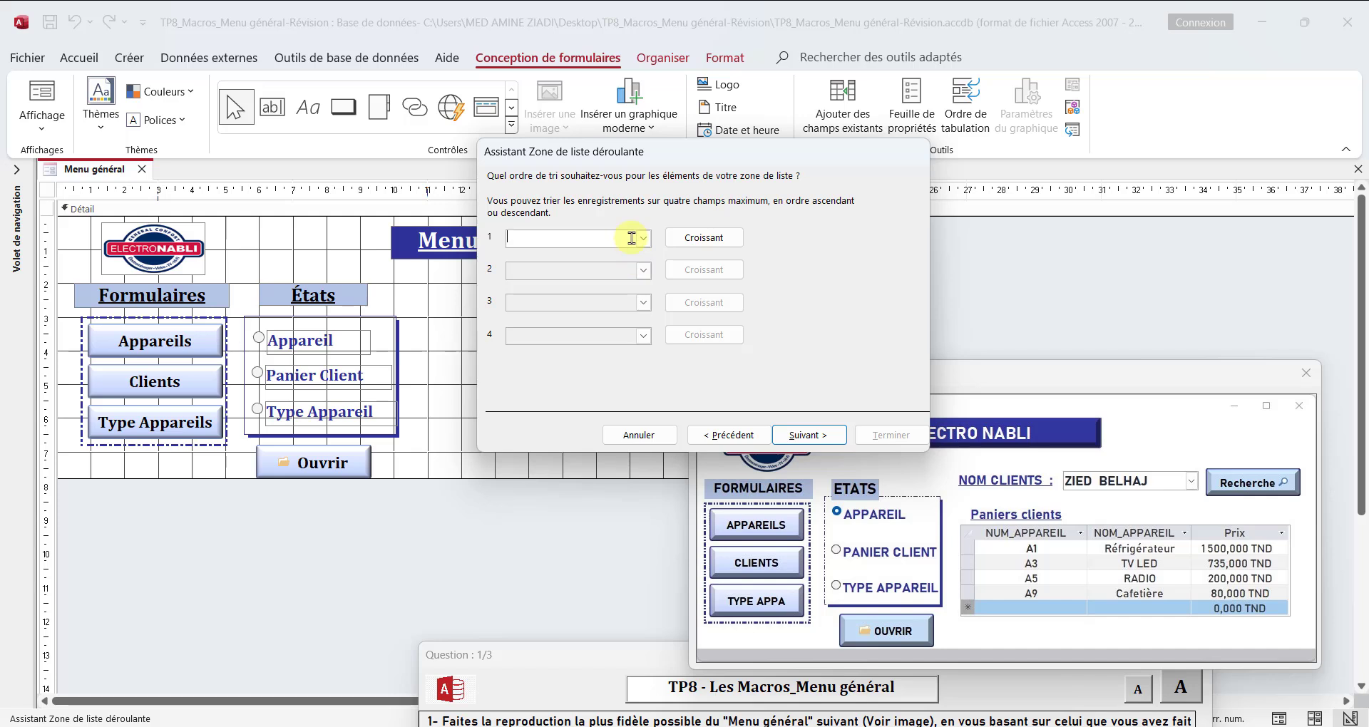
pyautogui.click(811, 438)
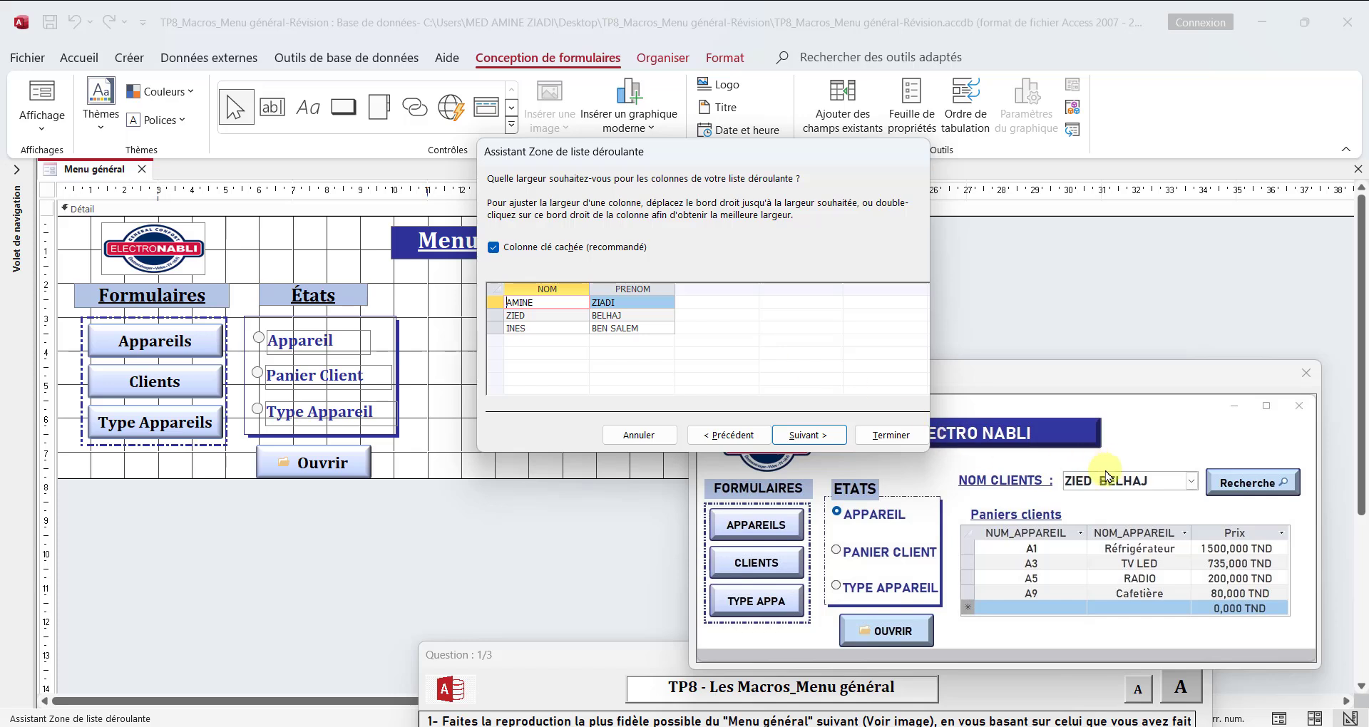
pyautogui.click(563, 249)
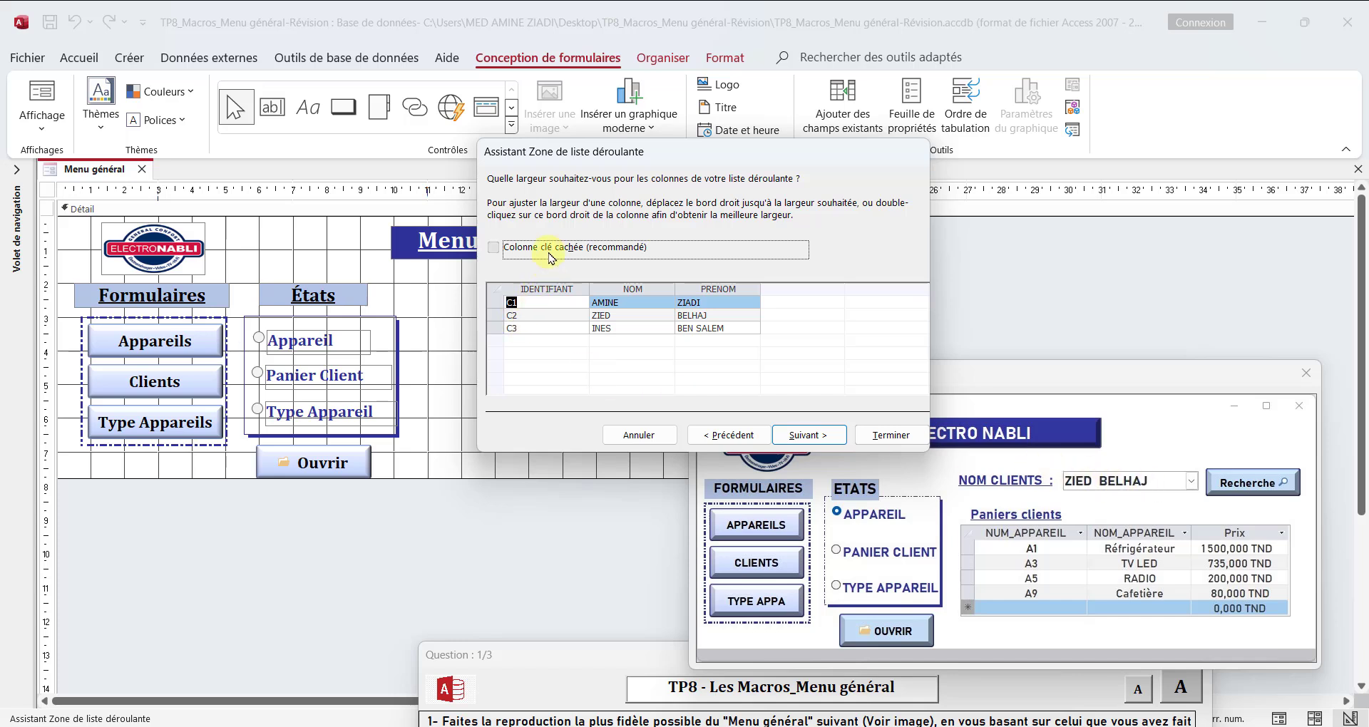
pyautogui.click(551, 258)
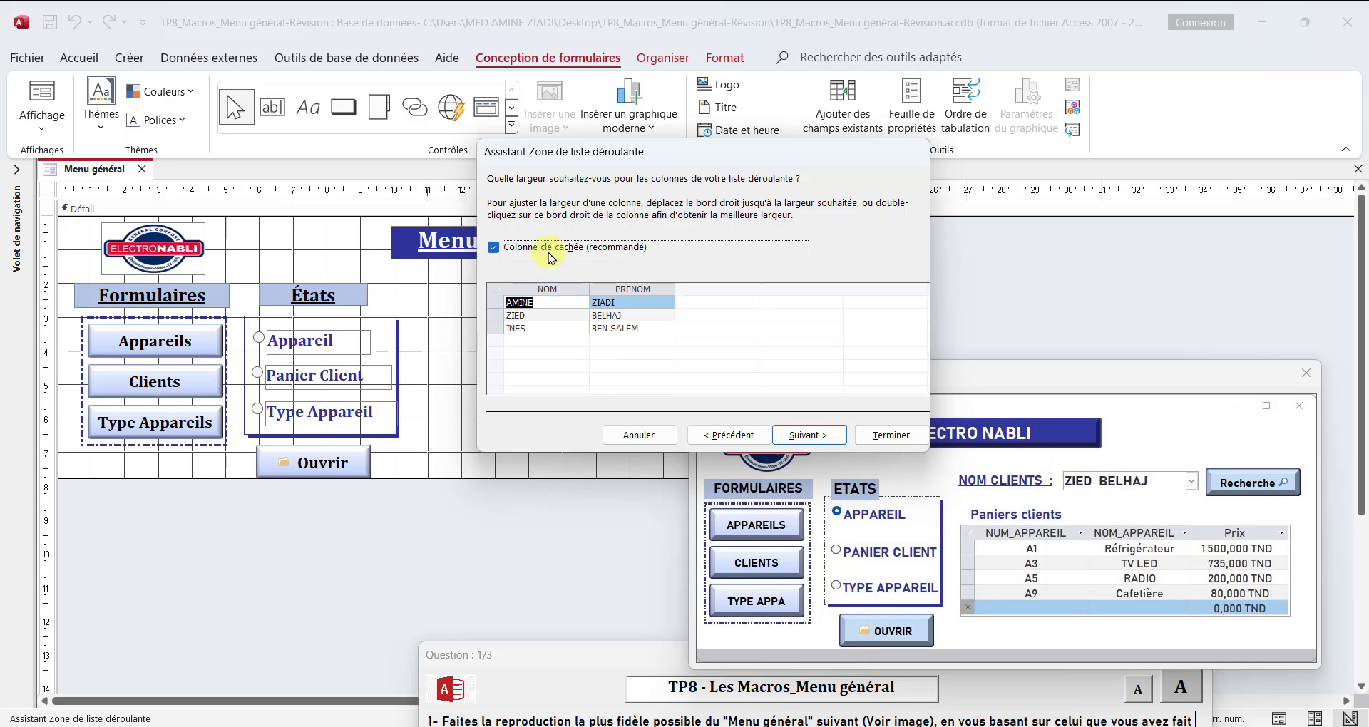
pyautogui.click(820, 436)
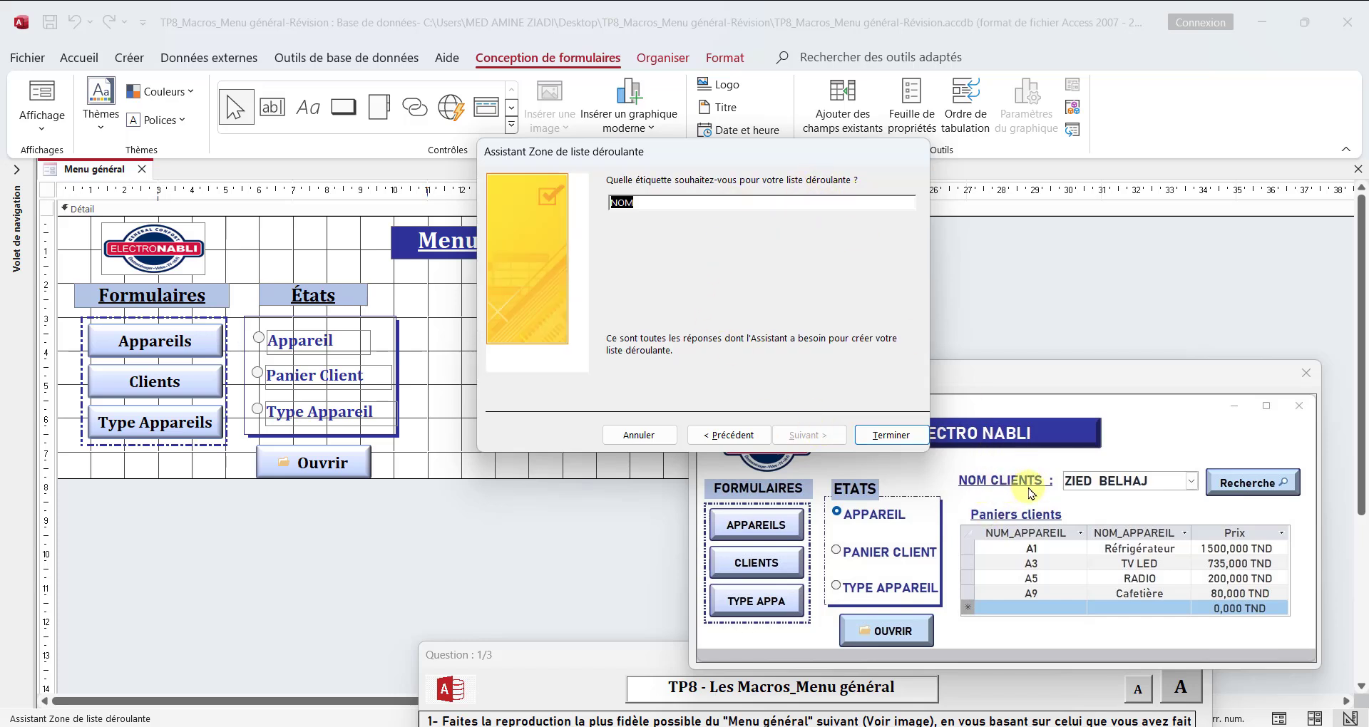
pyautogui.moveTo(671, 202); pyautogui.dragTo(561, 204)
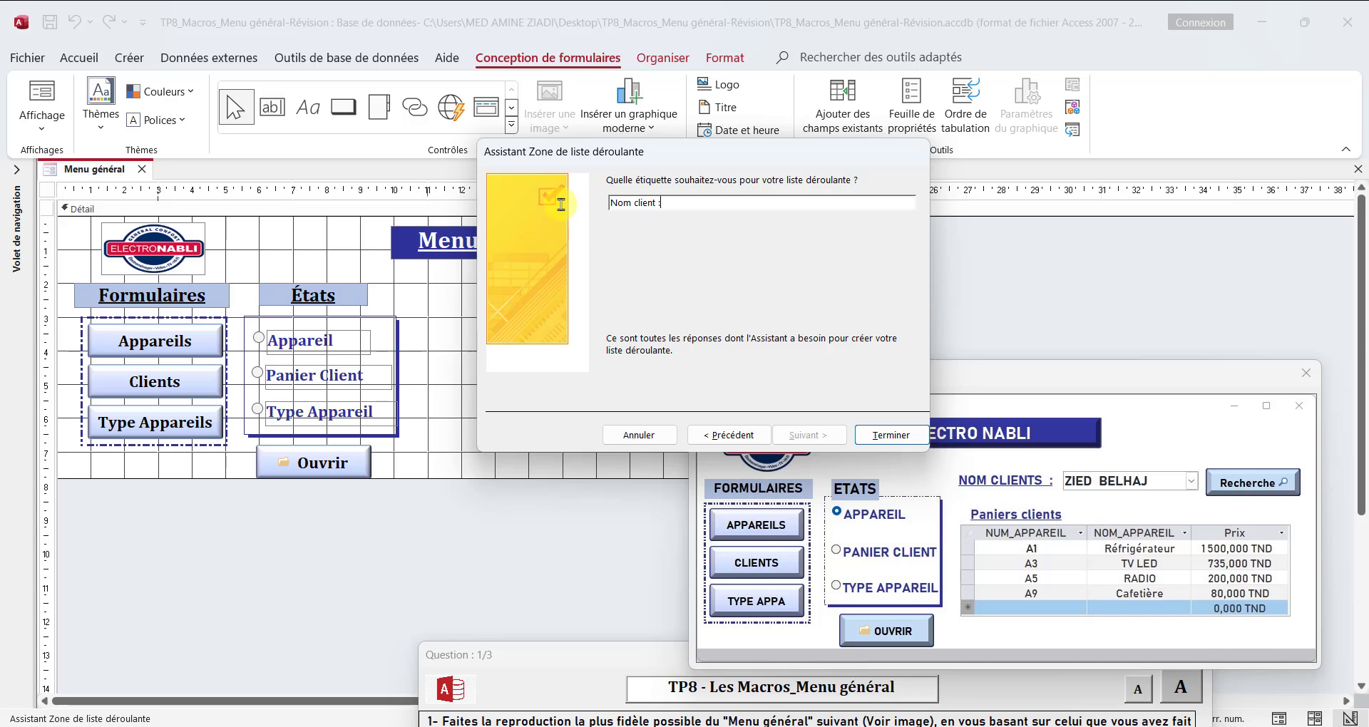
pyautogui.click(890, 435)
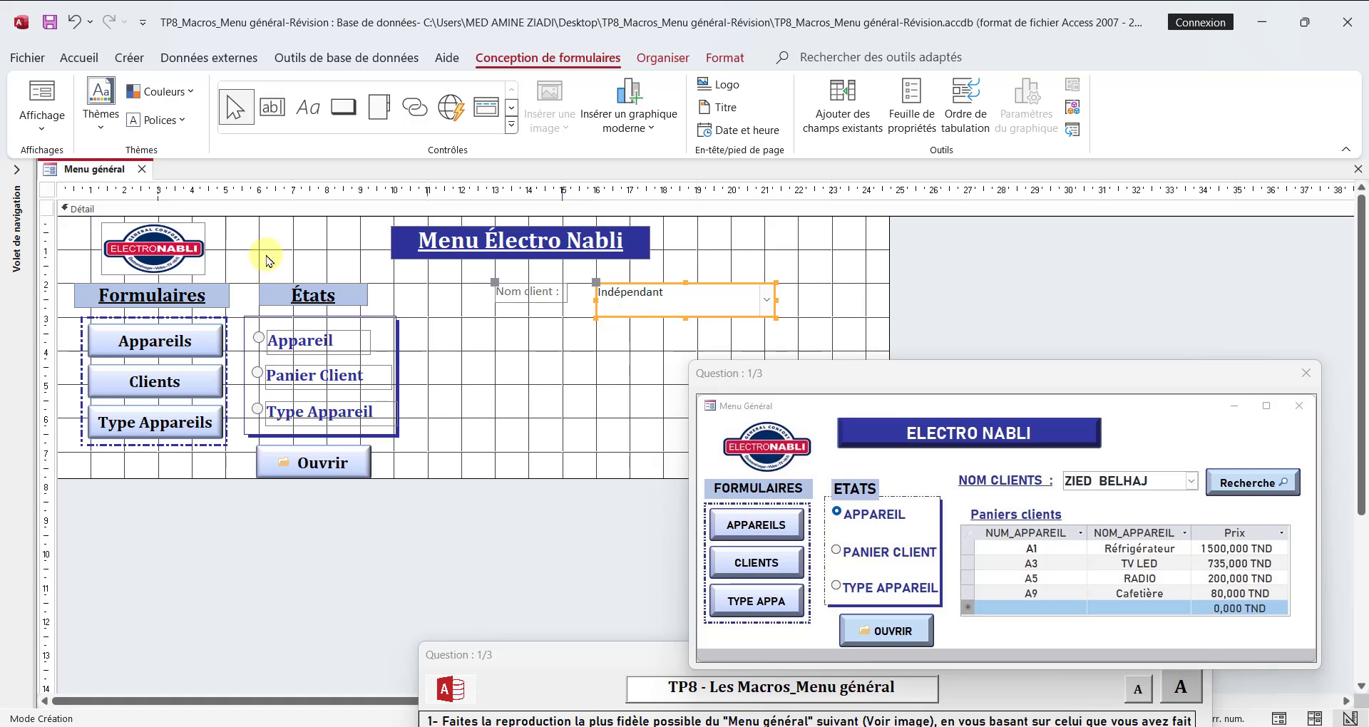
# Step: In Layout view, format the Nom client label and its combo box in bold, dark blue Cambria at size 14
pyautogui.rightClick(90, 173)
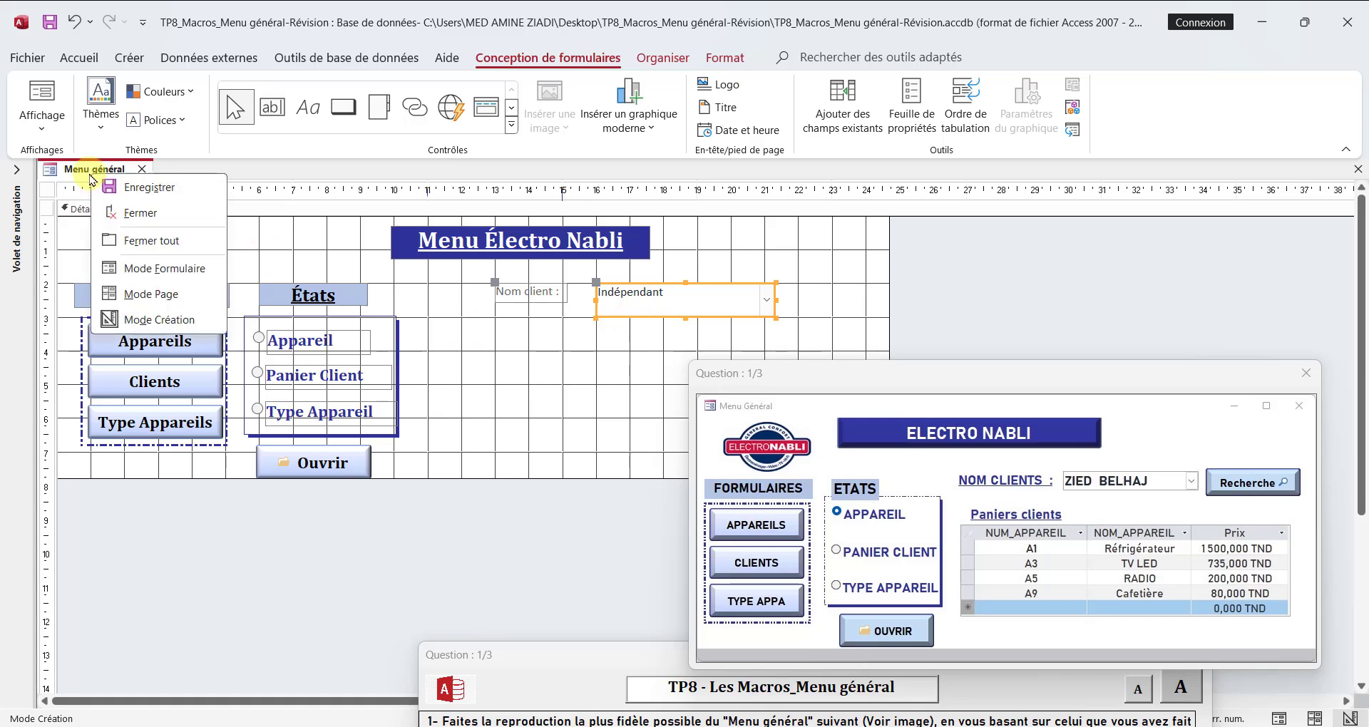
pyautogui.click(160, 295)
pyautogui.click(528, 258)
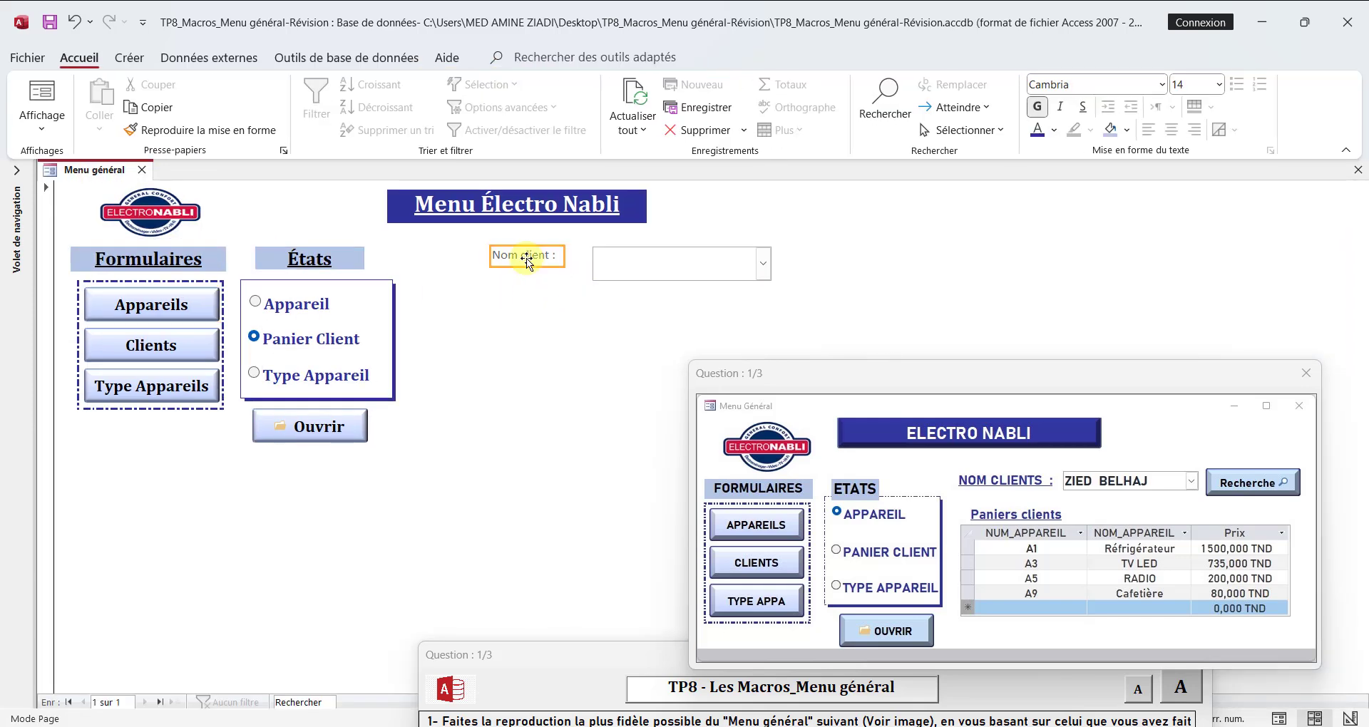
pyautogui.keyDown('shift'); pyautogui.click(636, 268); pyautogui.keyUp('shift')
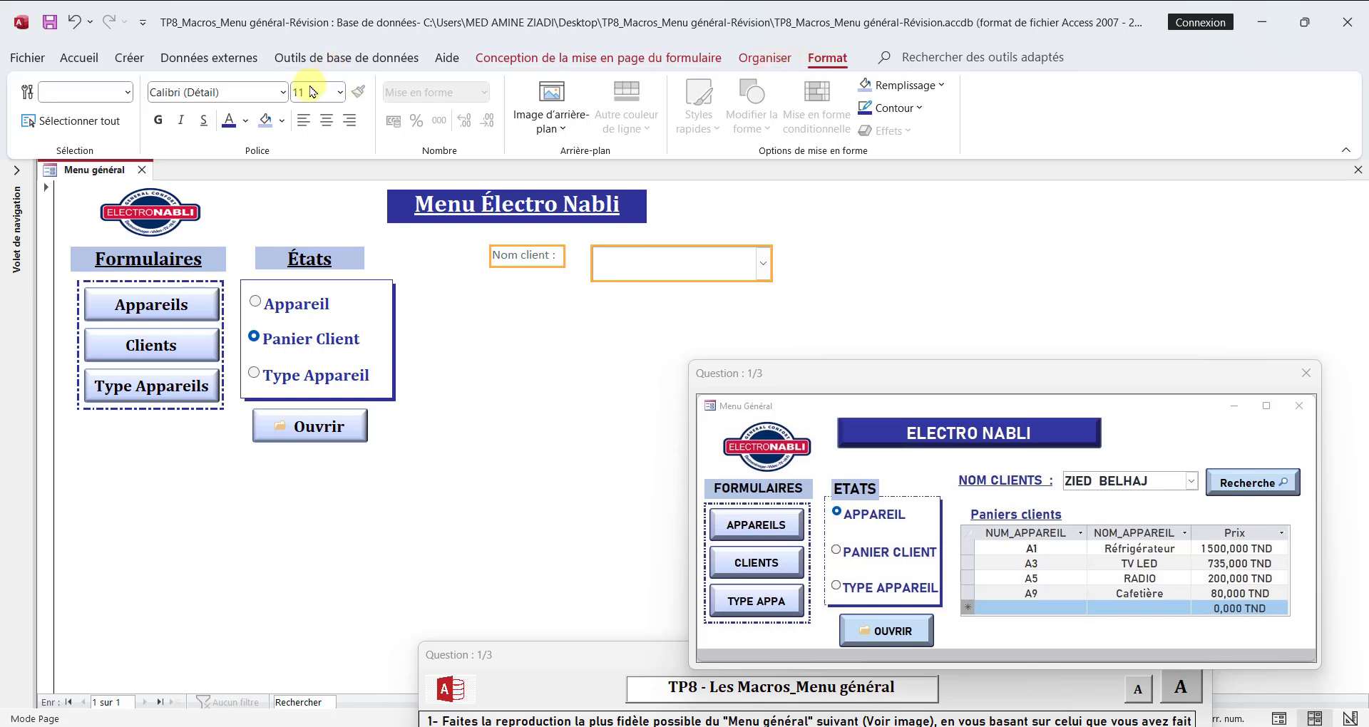
pyautogui.click(249, 95)
pyautogui.write('Cambria')
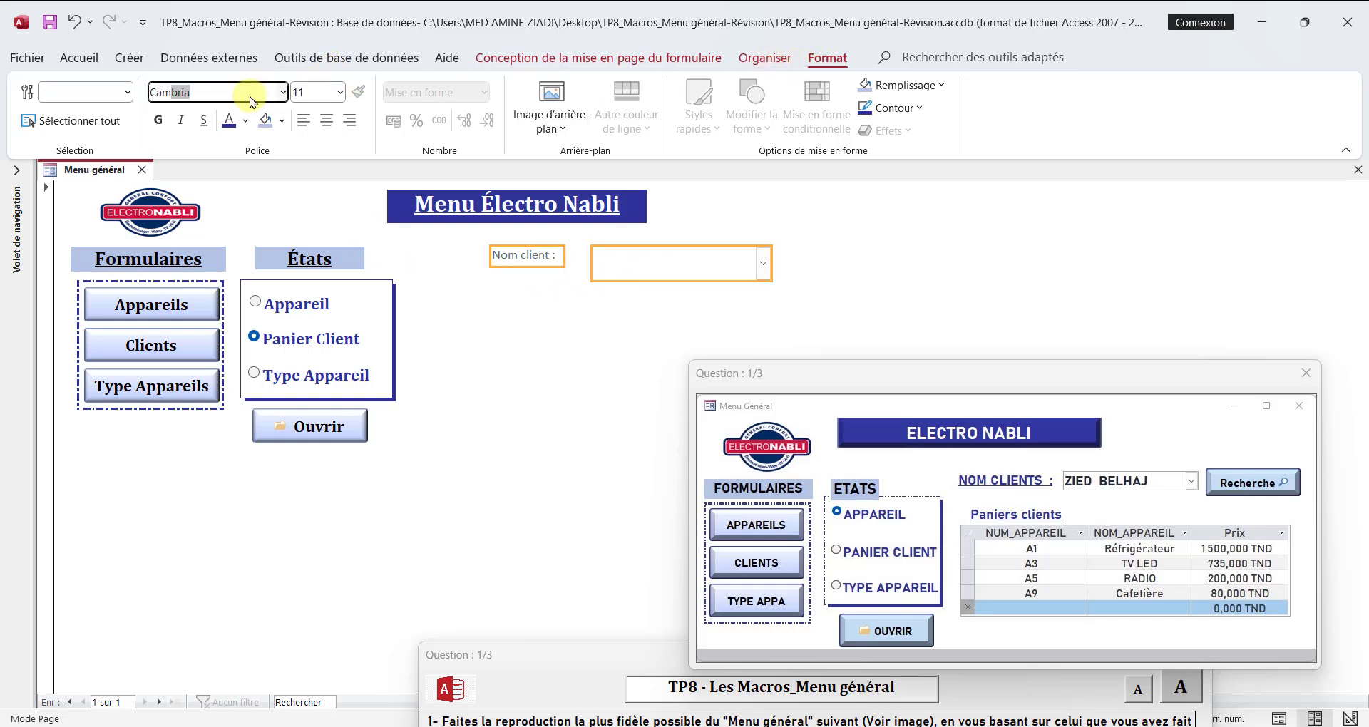
pyautogui.press('Return')
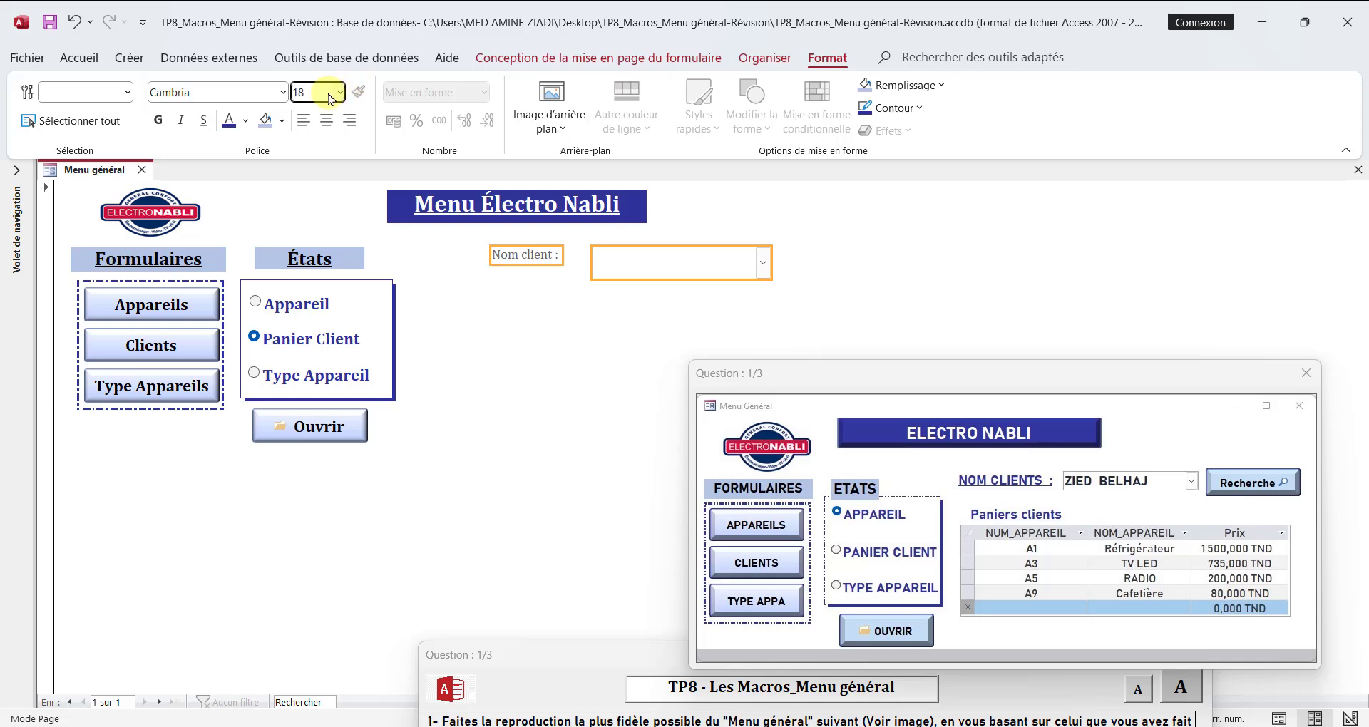
pyautogui.click(330, 99)
pyautogui.write('14')
pyautogui.press('Return')
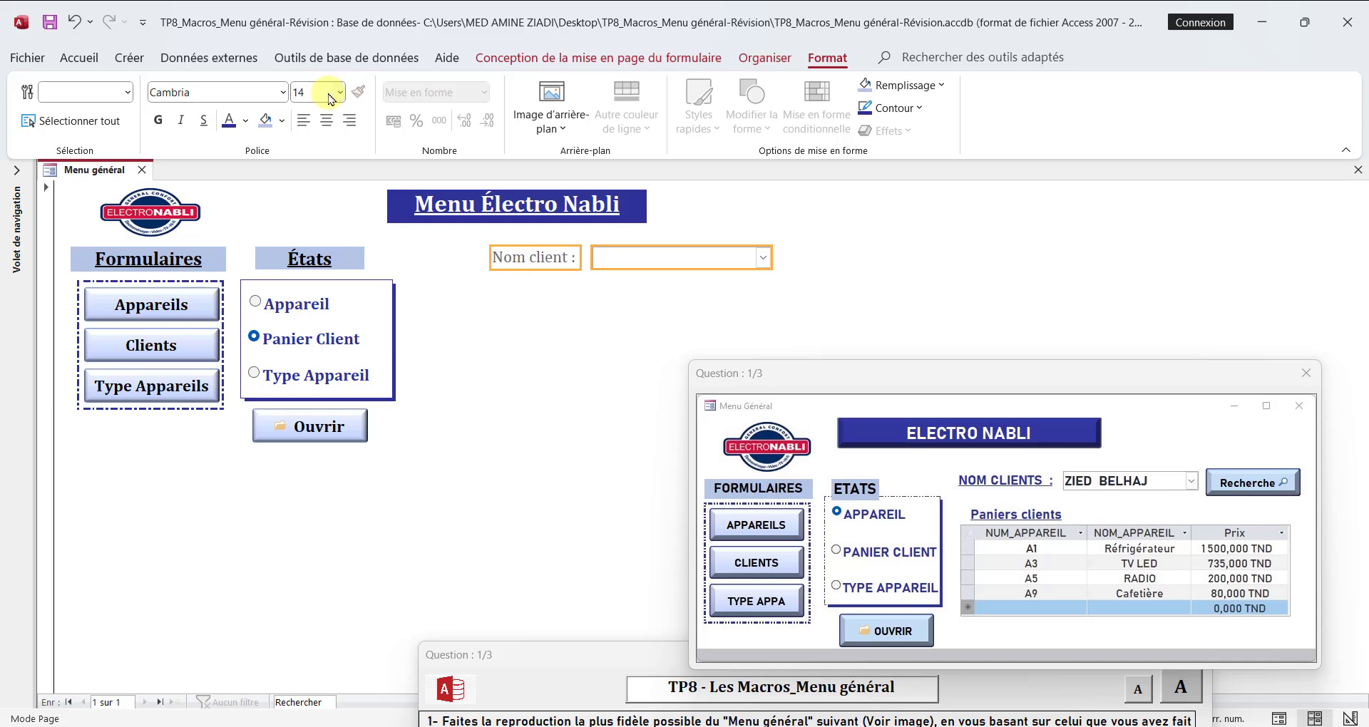
pyautogui.click(158, 120)
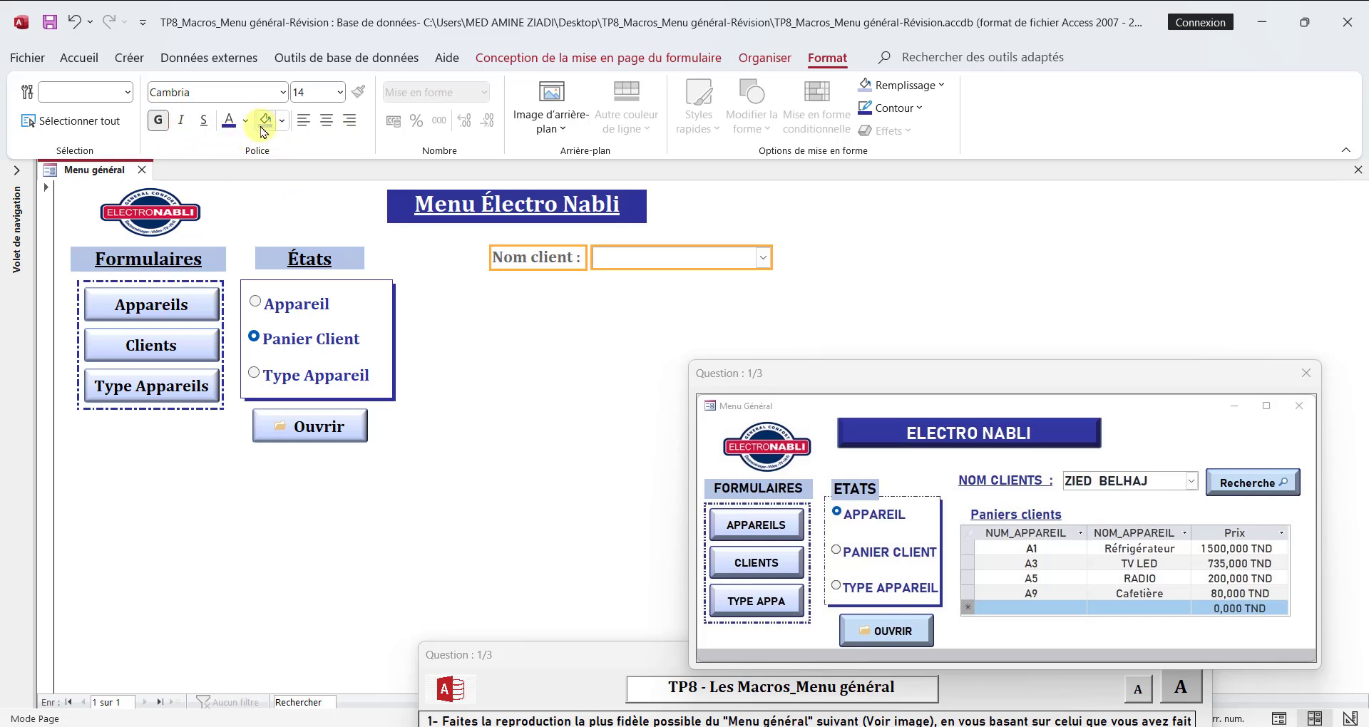
pyautogui.click(227, 120)
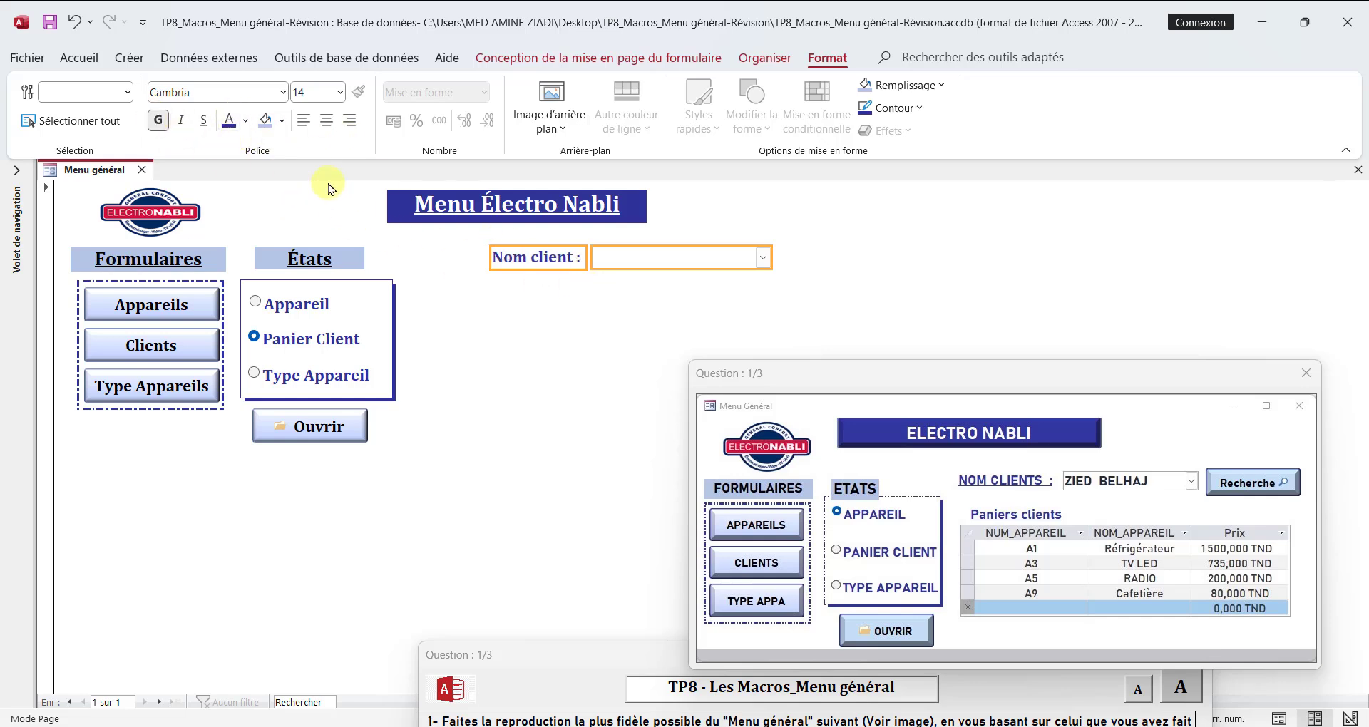
# Step: Move the Nom client label and combo box together to the left, closer to the États group
pyautogui.press('Left')
pyautogui.press('Left')
pyautogui.press('Left')
pyautogui.press('Left')
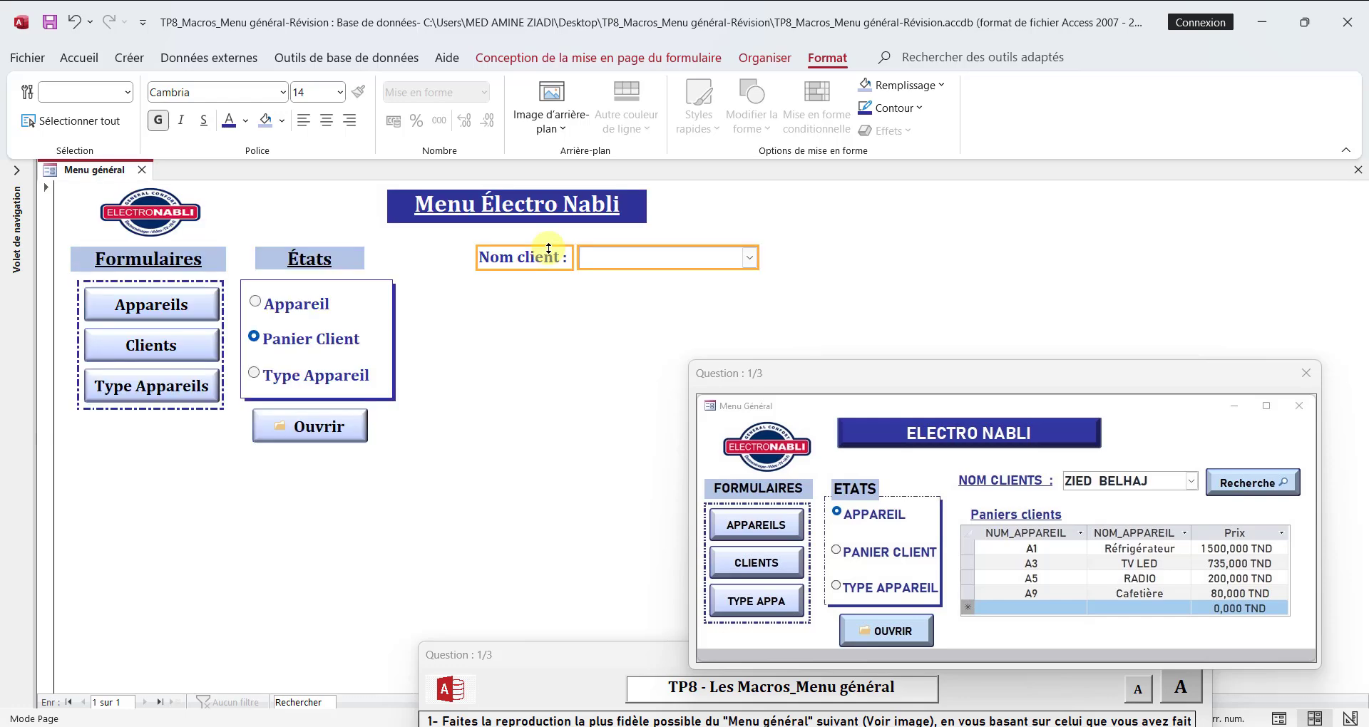
pyautogui.press('Left')
pyautogui.press('Left')
pyautogui.press('Left')
pyautogui.press('Left')
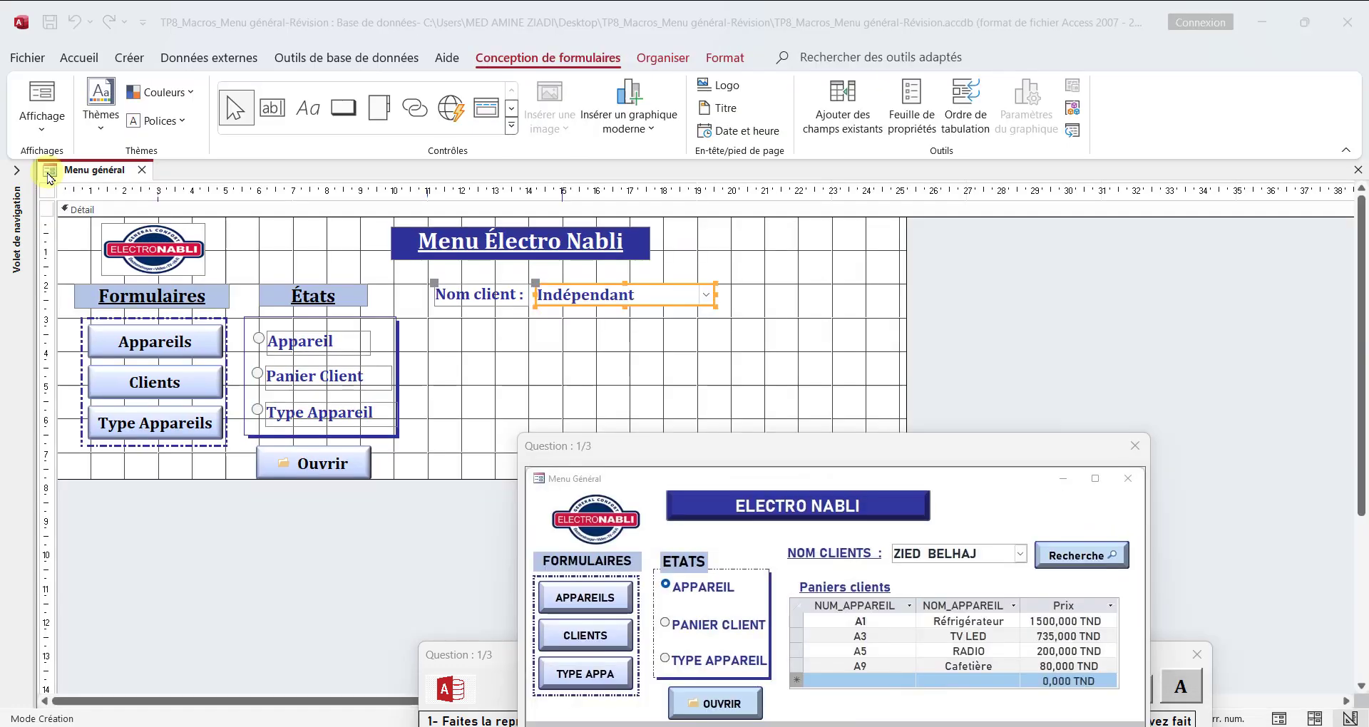
# Step: Switch the form to Form view and test the Nom client list by choosing the second and then the third client
pyautogui.rightClick(55, 172)
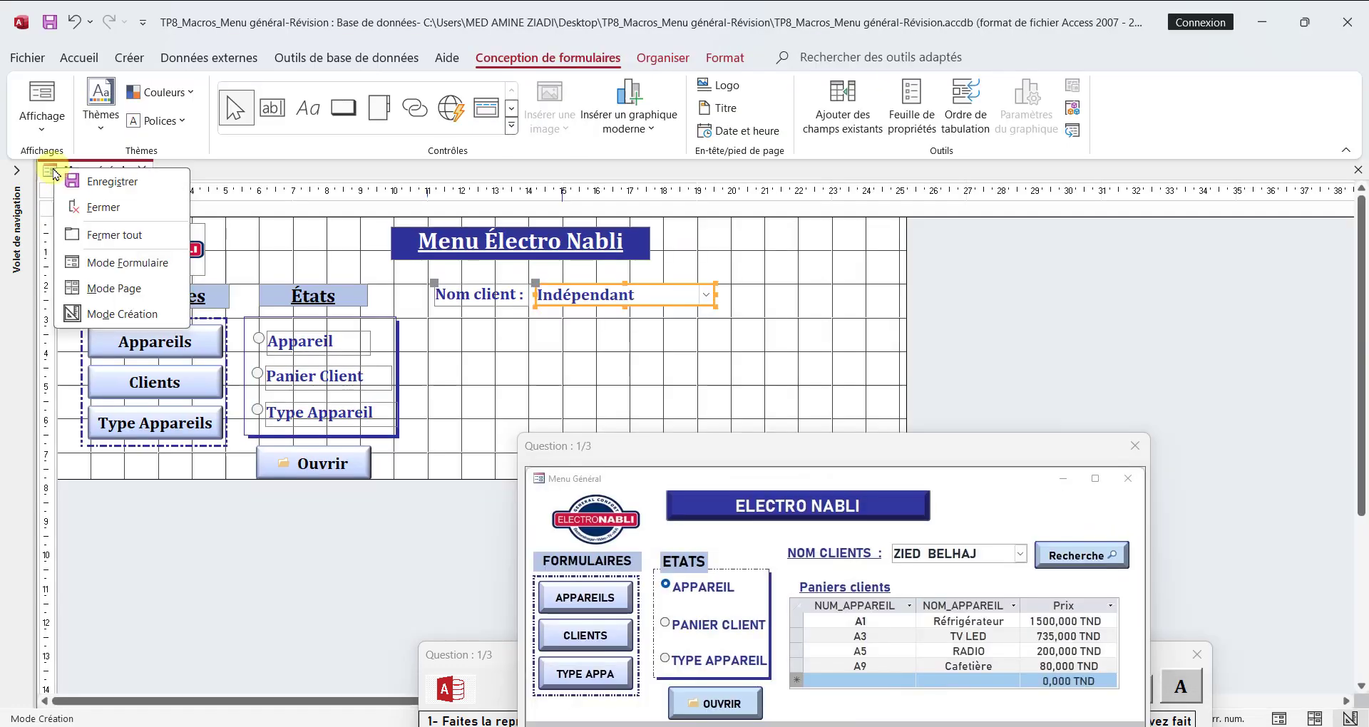
pyautogui.click(137, 266)
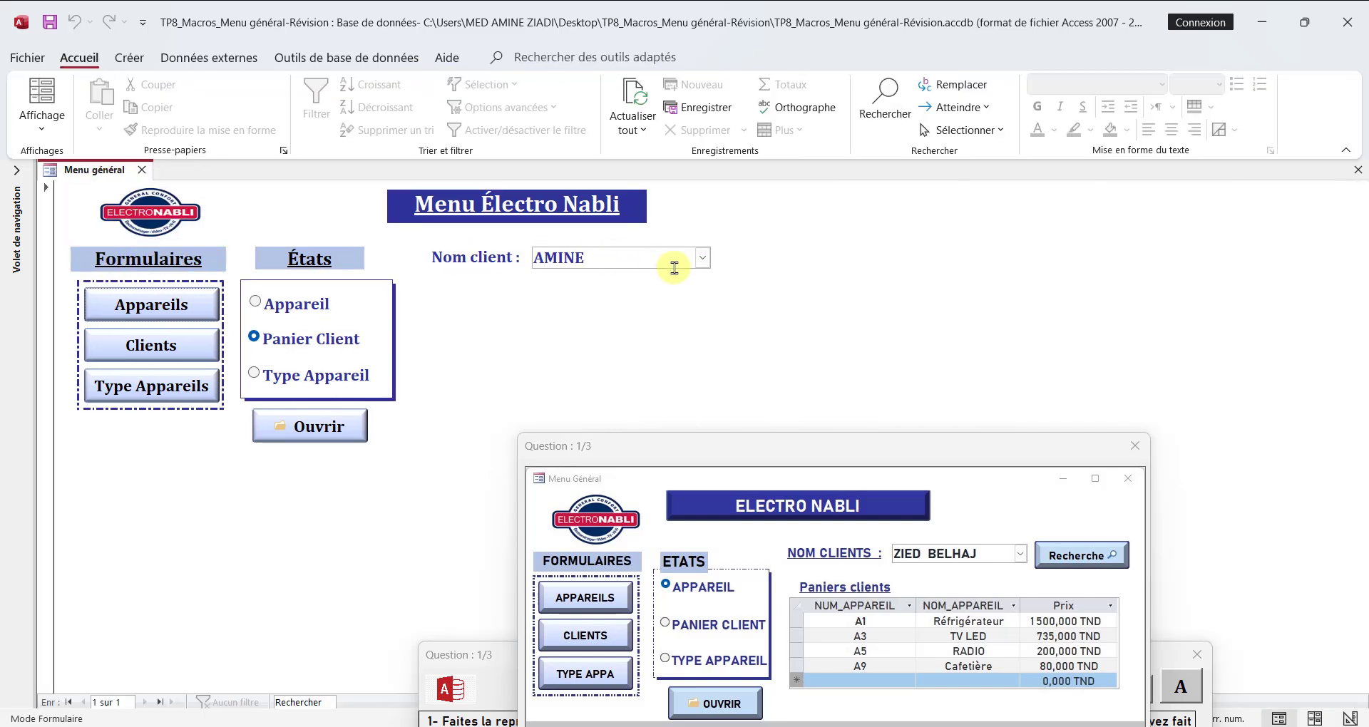
pyautogui.click(703, 265)
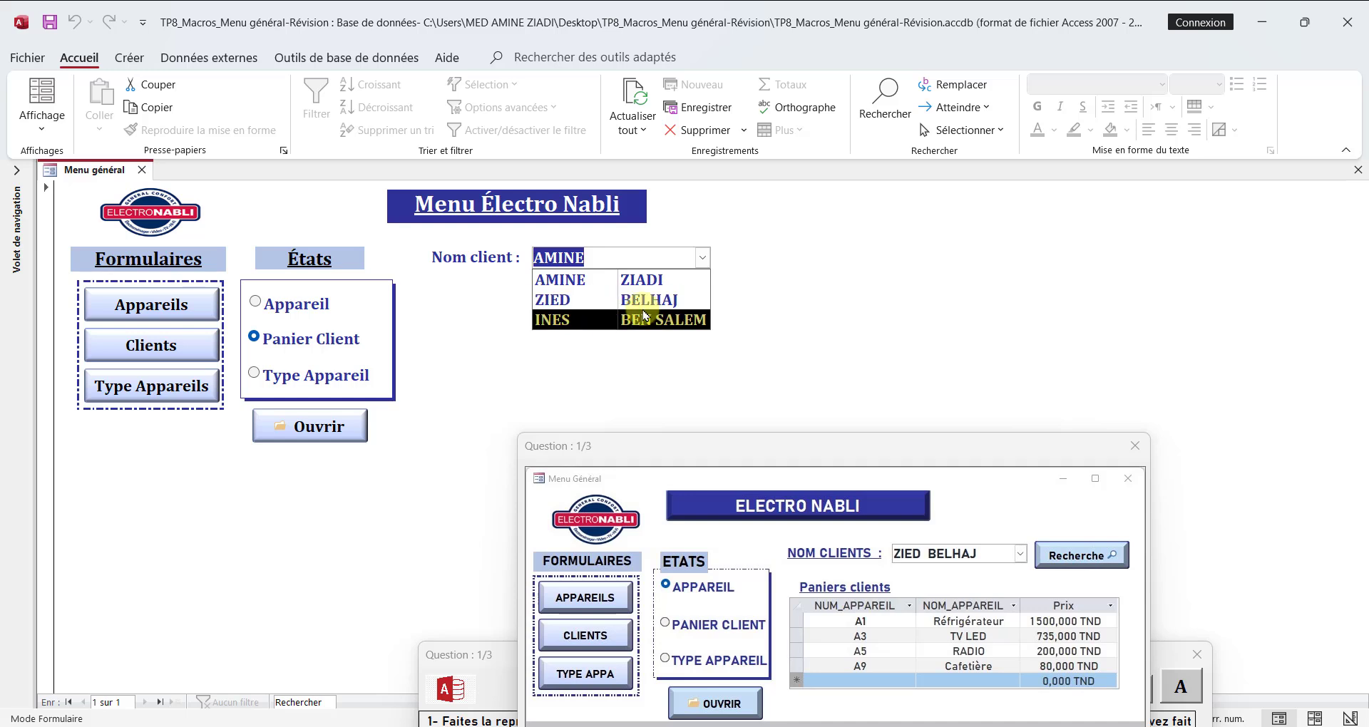
pyautogui.click(576, 305)
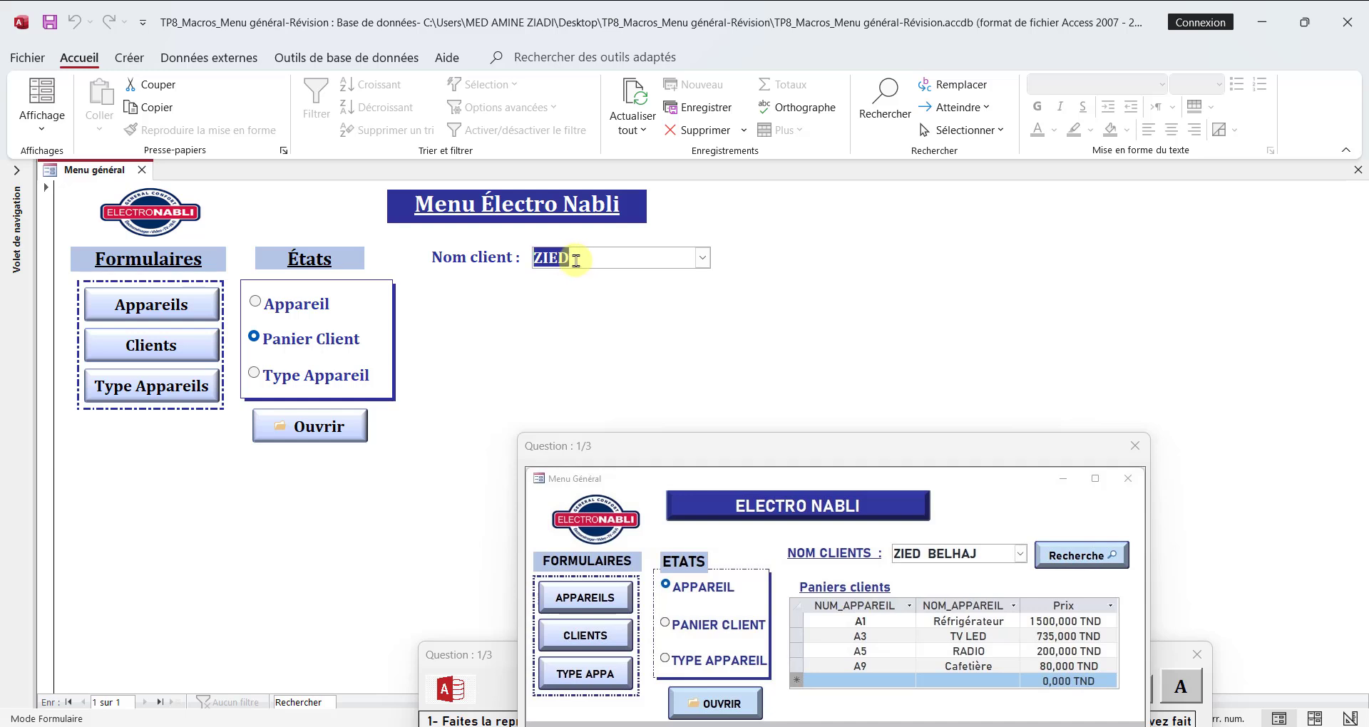
pyautogui.click(701, 258)
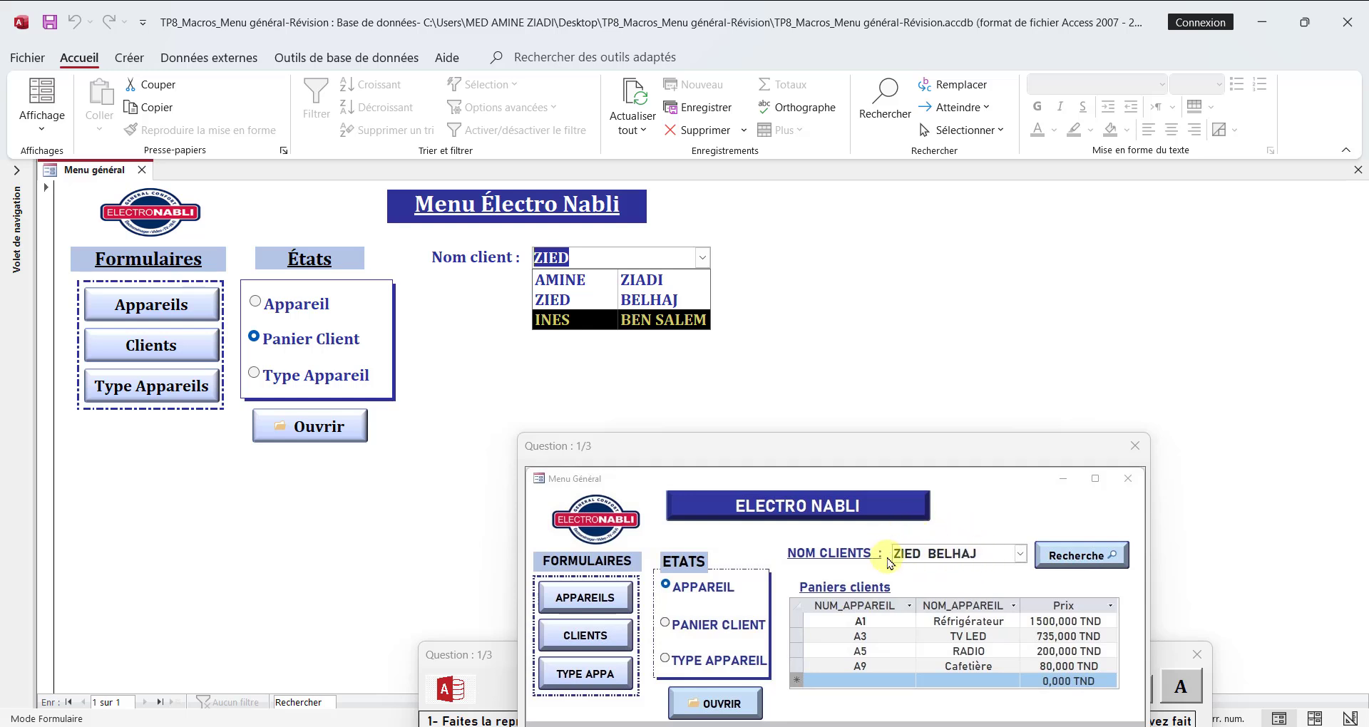
pyautogui.click(586, 319)
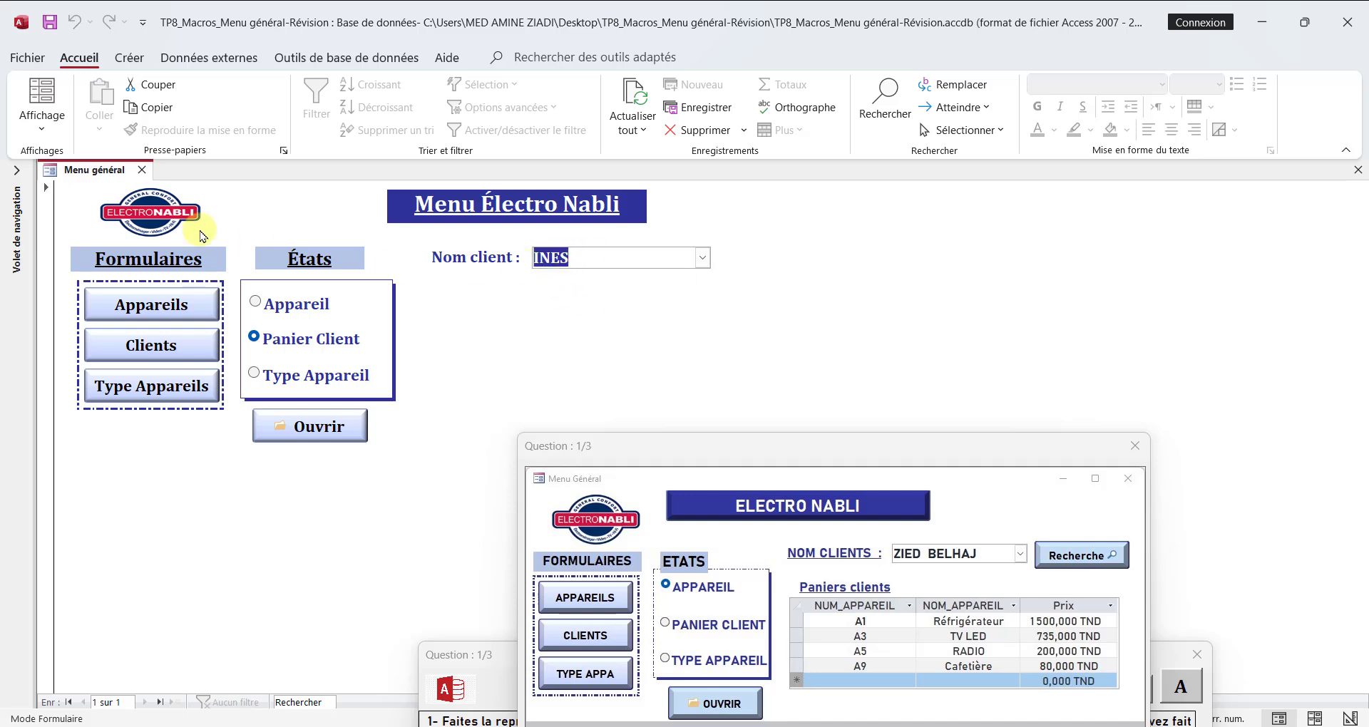
# Step: Return the form to Design view and open the Nom client combo box's Contenu property in the query builder
pyautogui.rightClick(88, 177)
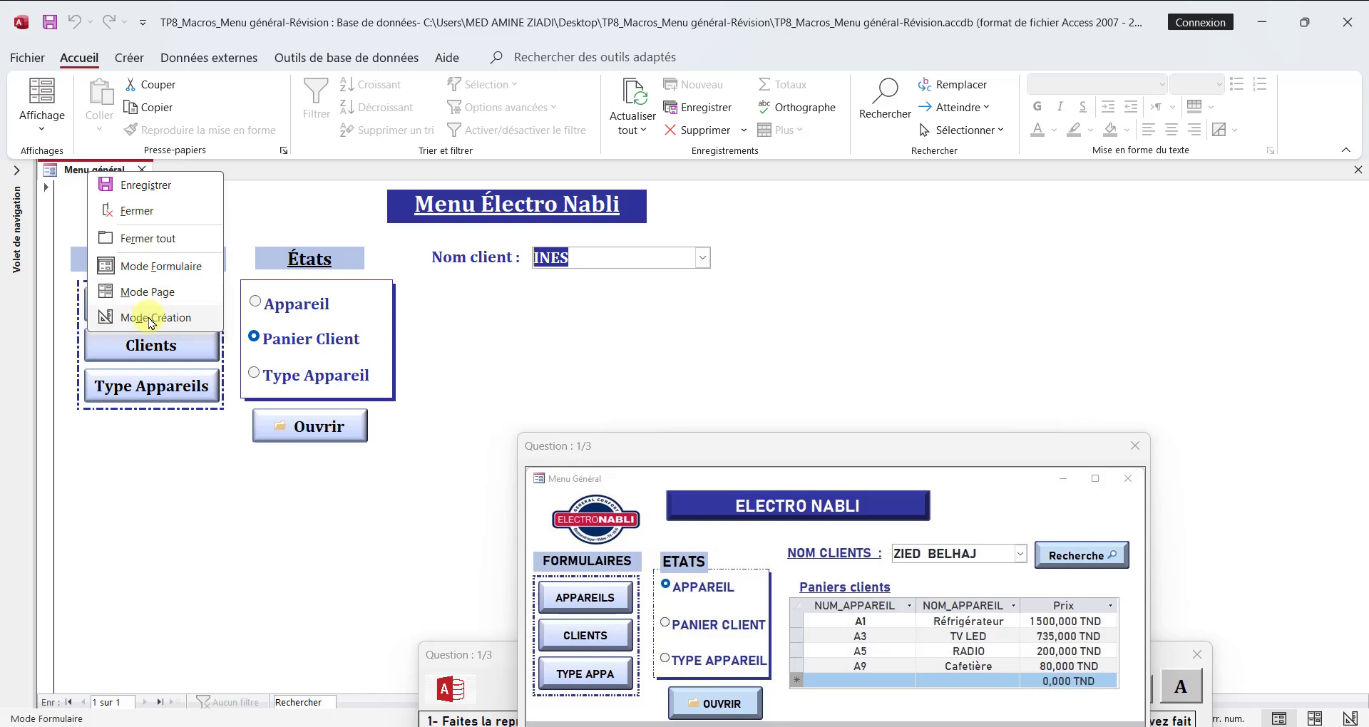
pyautogui.click(147, 314)
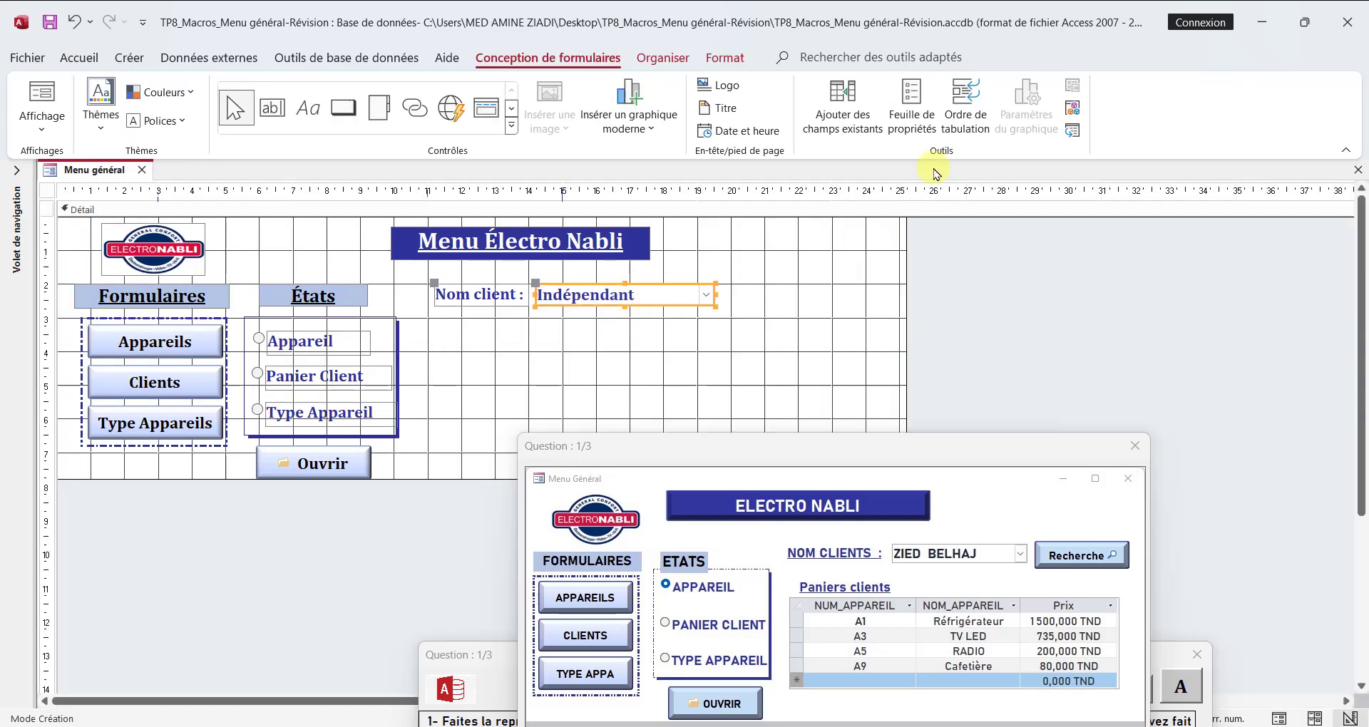
pyautogui.click(909, 114)
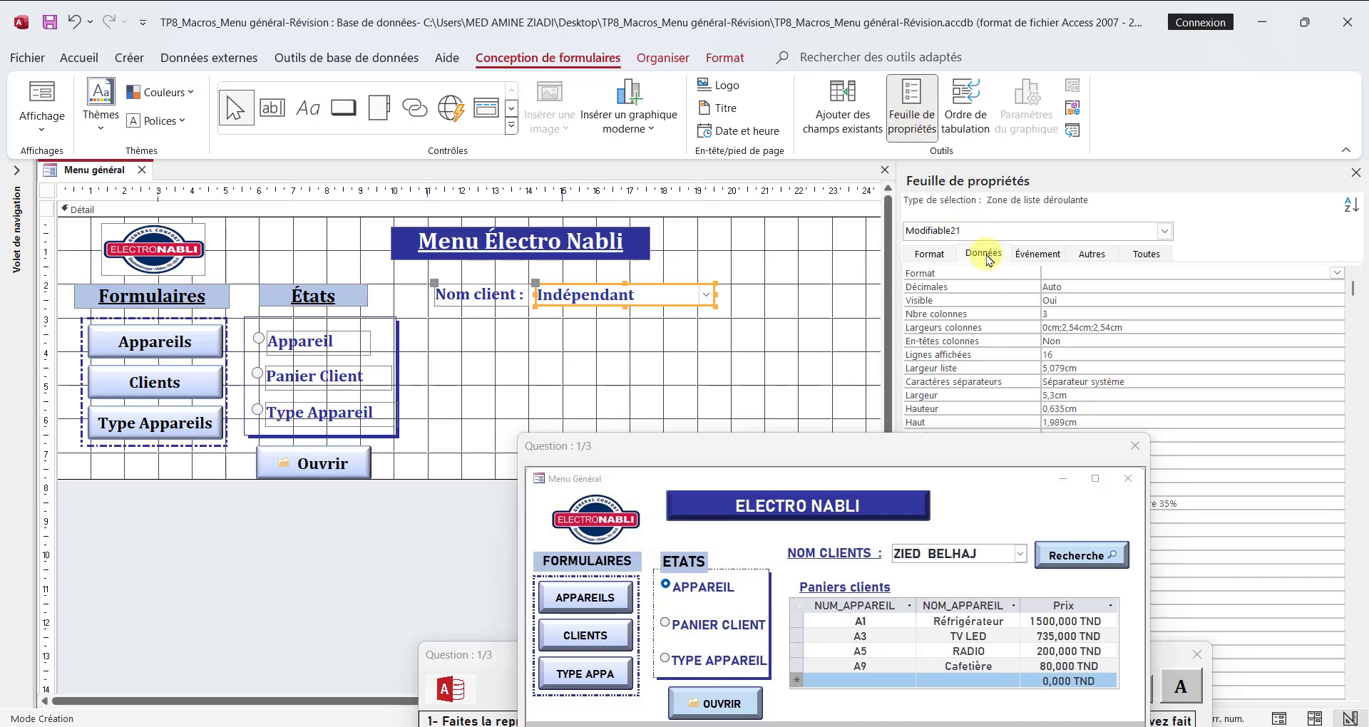
pyautogui.click(984, 258)
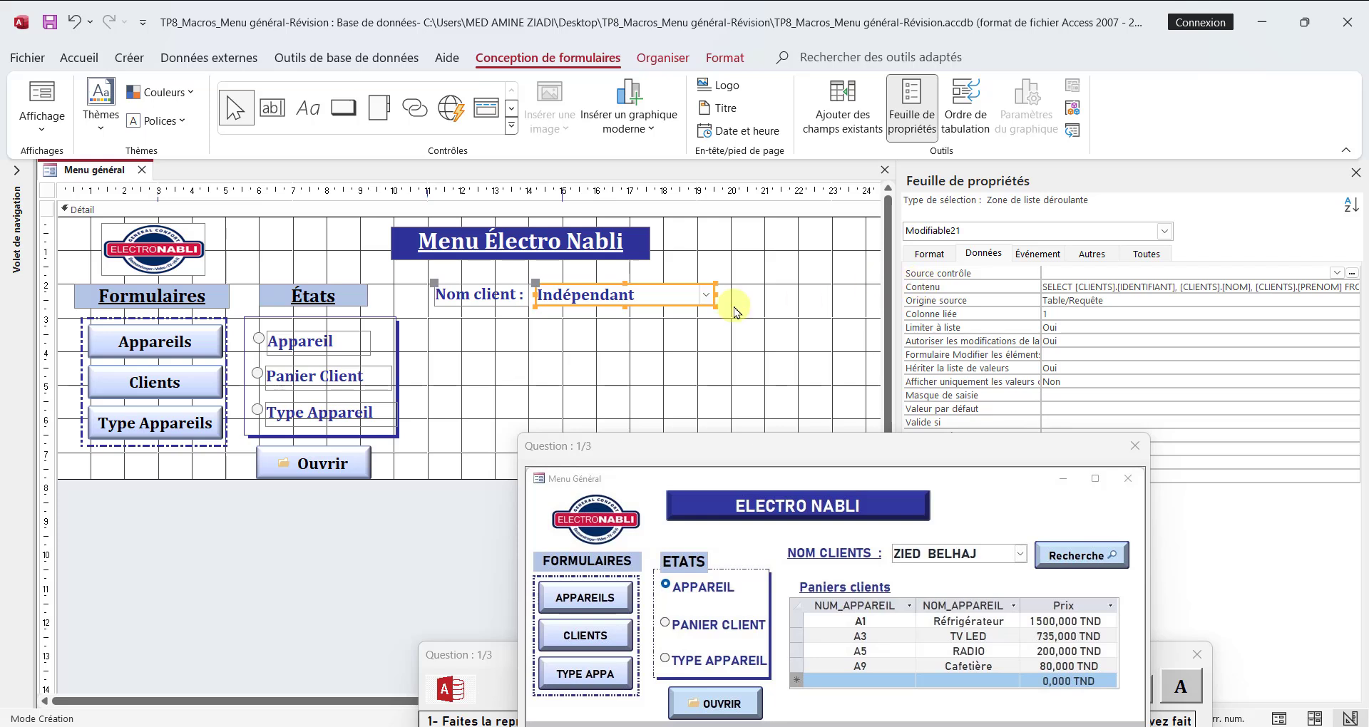
pyautogui.click(1327, 288)
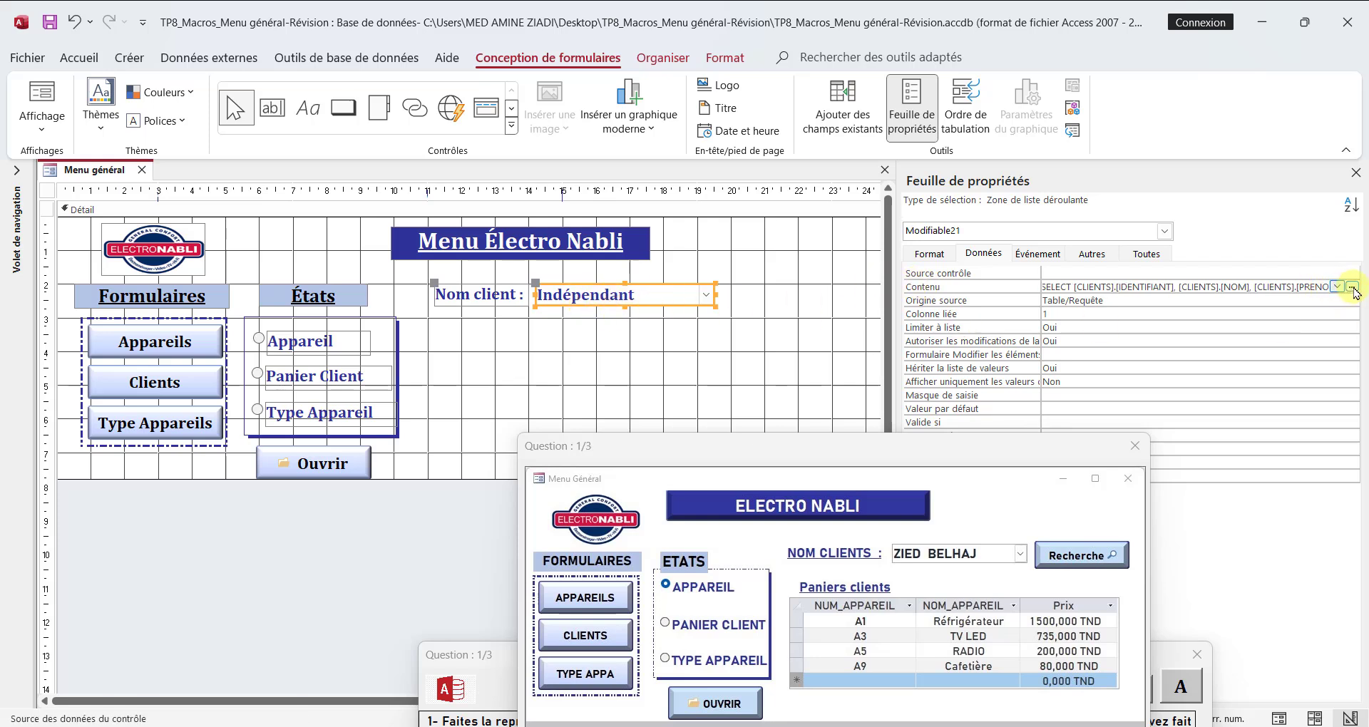
pyautogui.click(1353, 291)
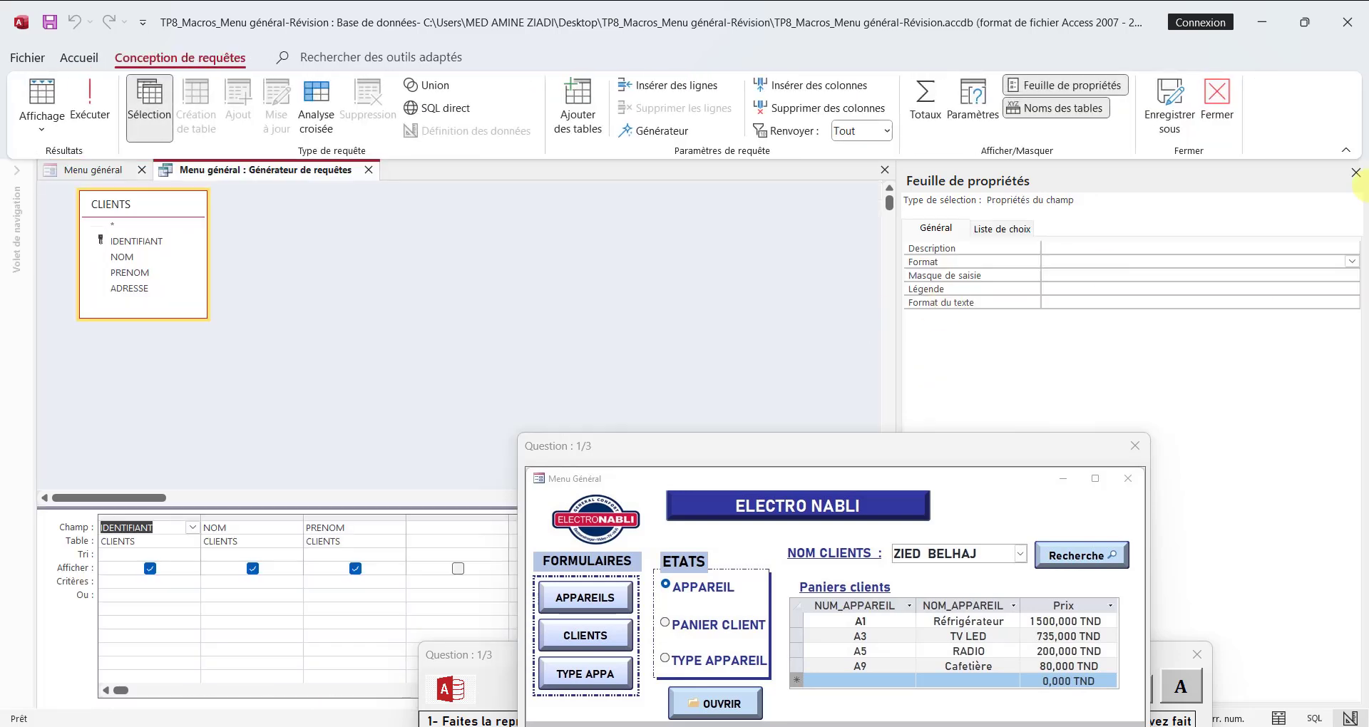
# Step: Remove the NOM column from the query, widen the PRENOM column and change its field to the expression PRENOM&" "&NOM
pyautogui.click(1355, 171)
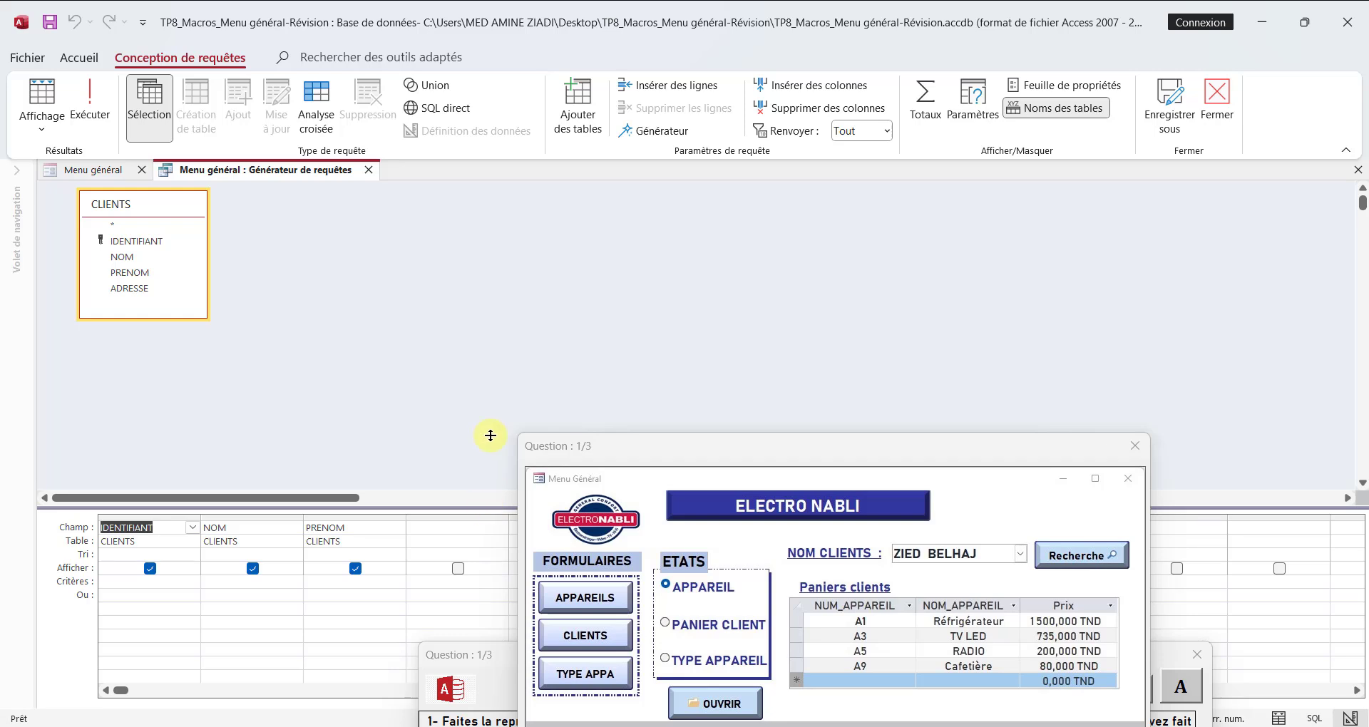
pyautogui.moveTo(490, 384); pyautogui.dragTo(491, 382)
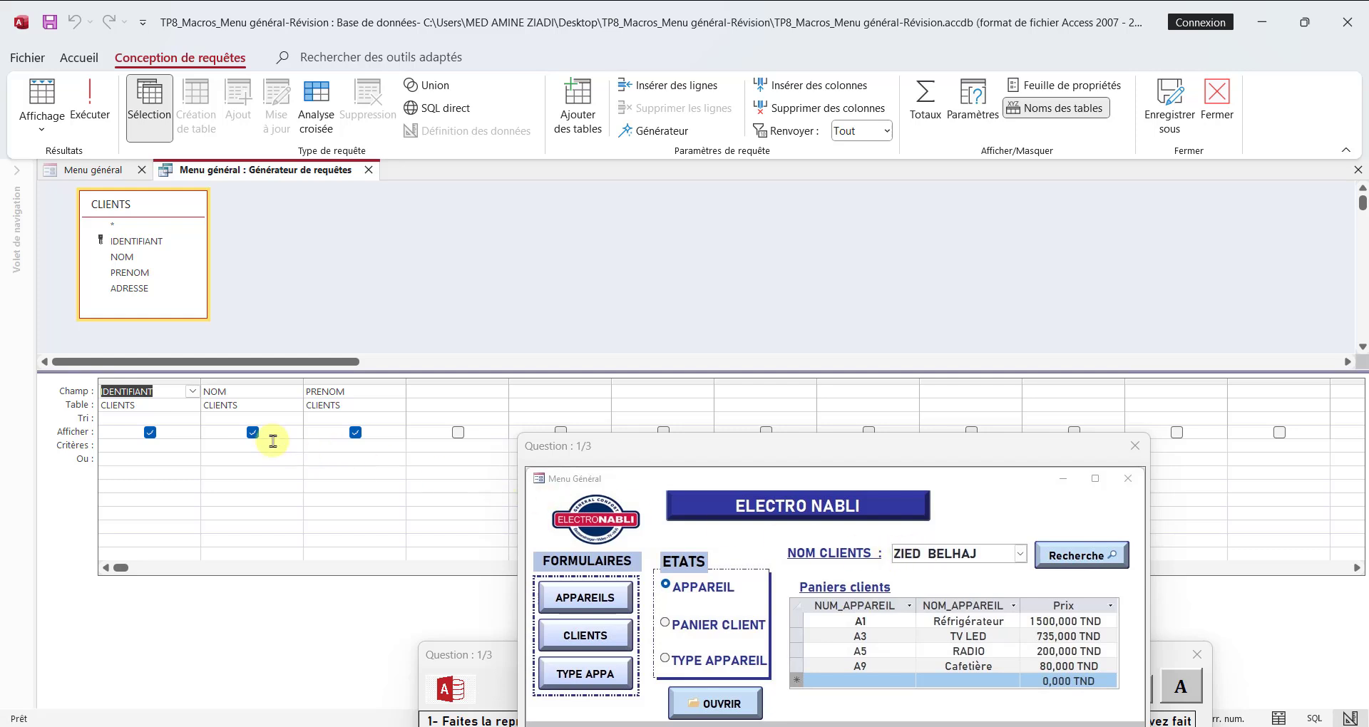
pyautogui.click(245, 379)
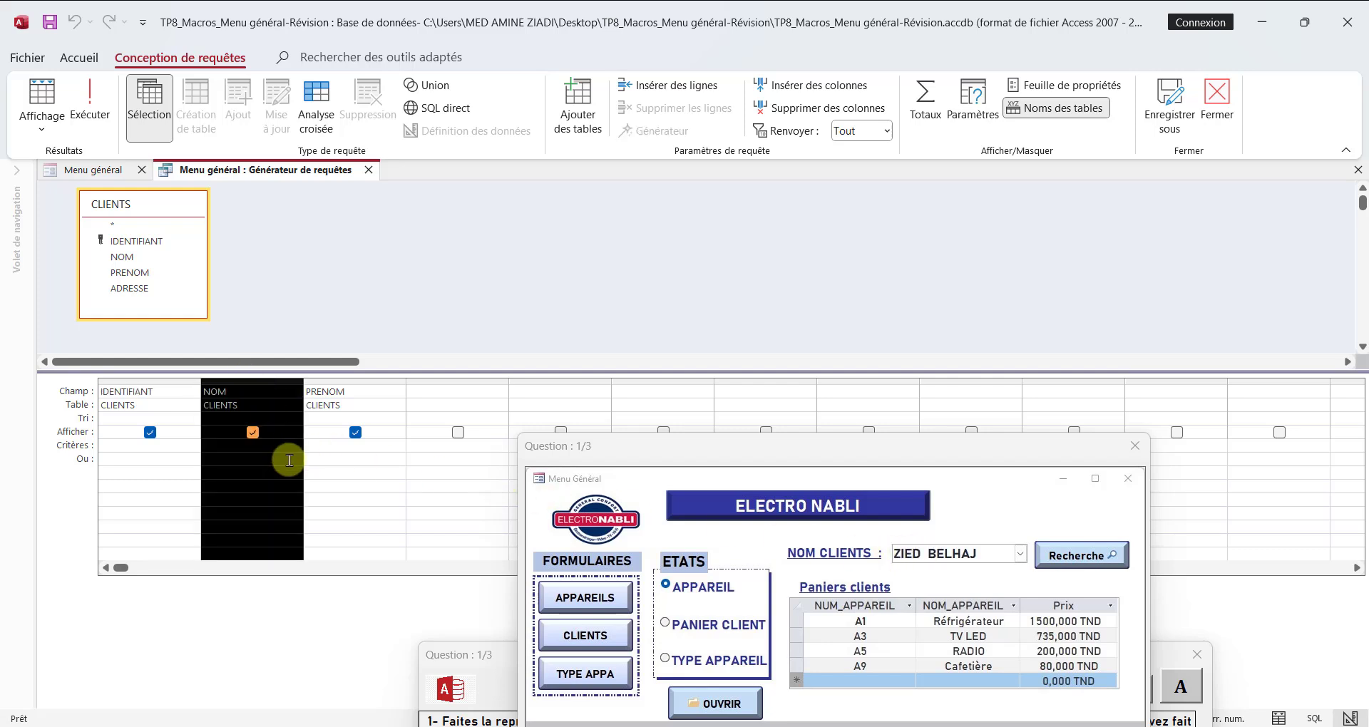
pyautogui.press('Delete')
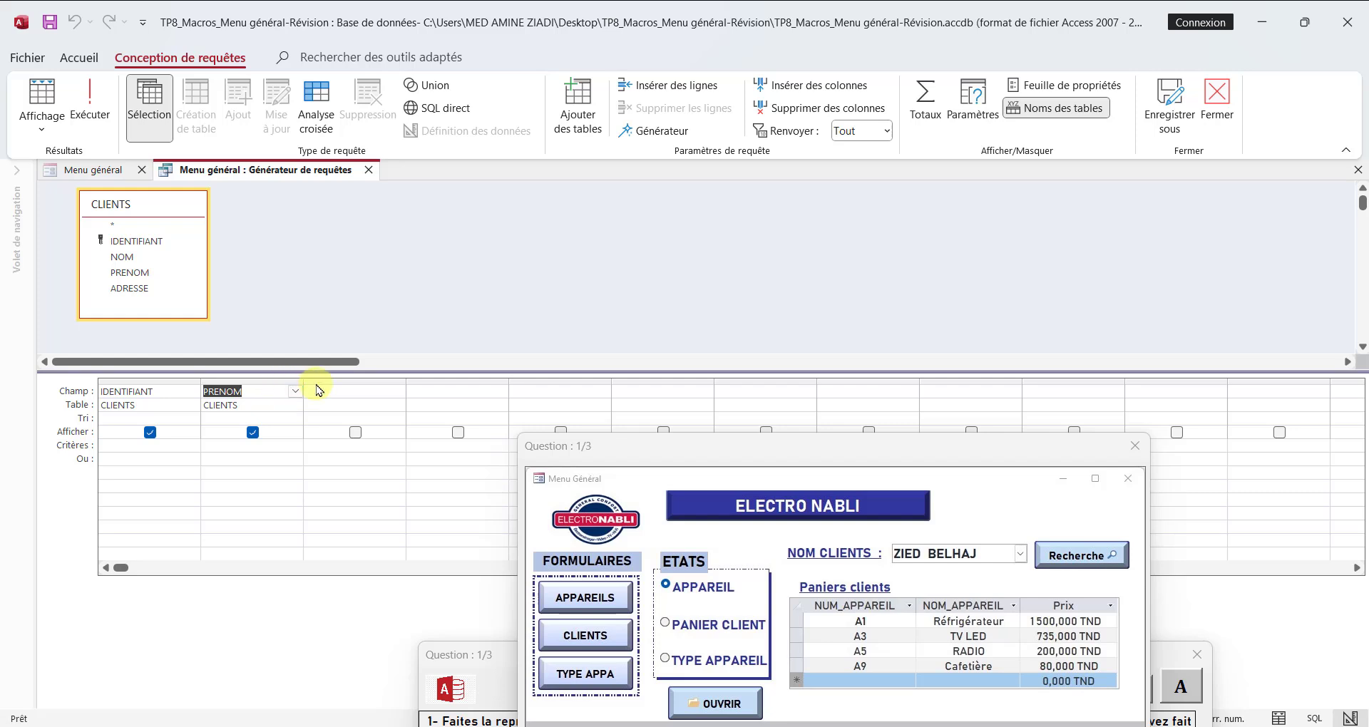
pyautogui.moveTo(303, 381); pyautogui.dragTo(484, 382)
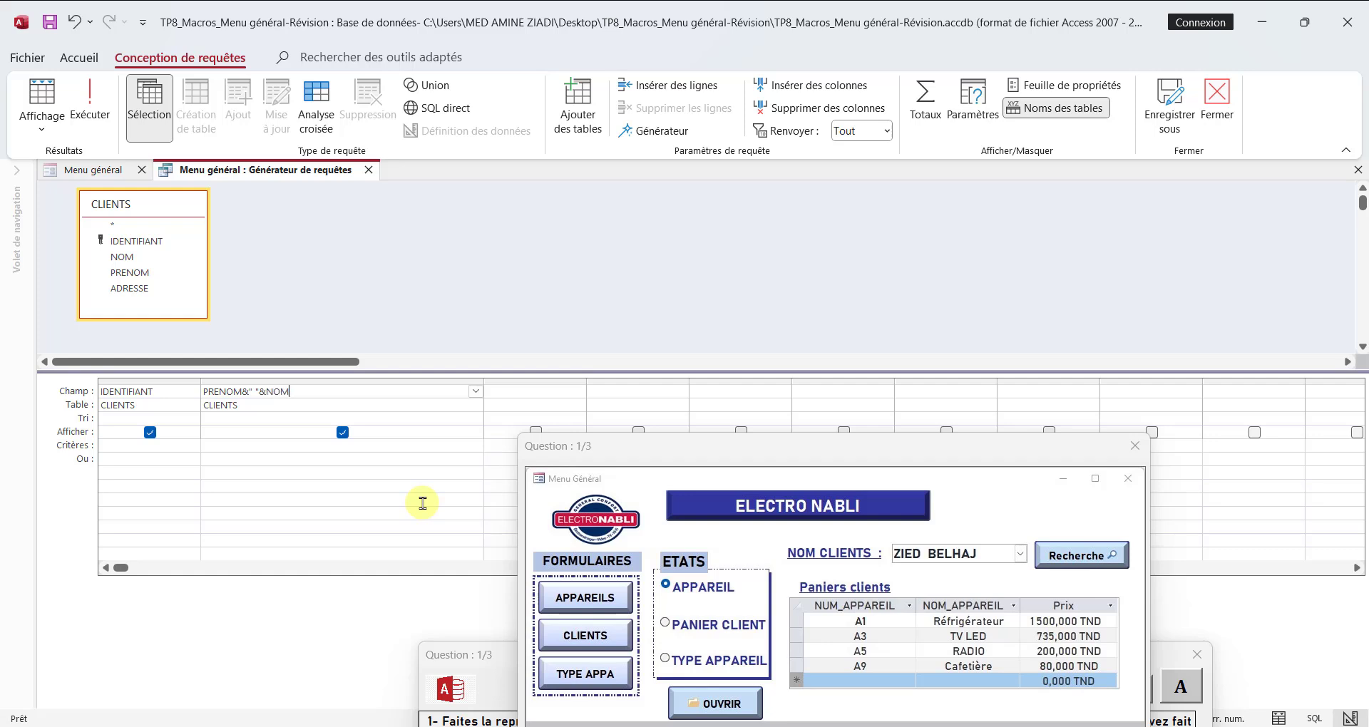
pyautogui.press('Tab')
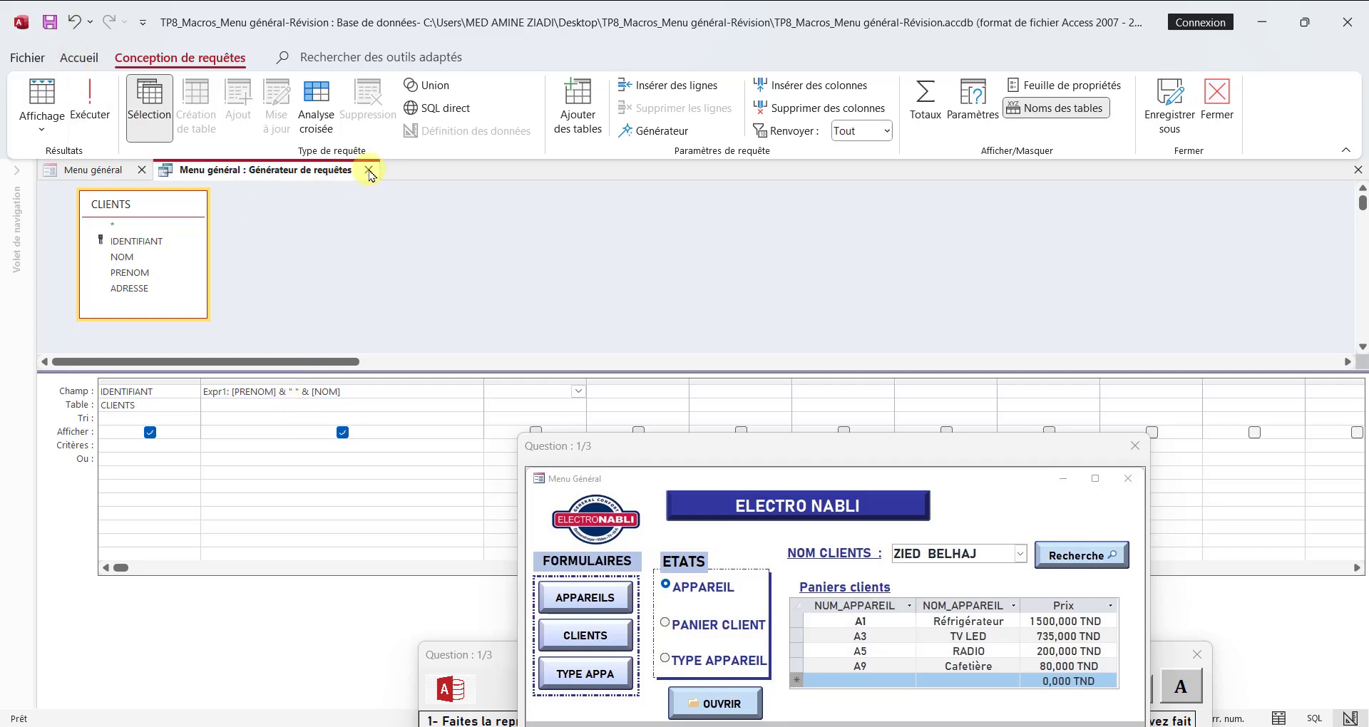
# Step: Close the Nom client combo box's query builder and display the form in Form view
pyautogui.click(369, 170)
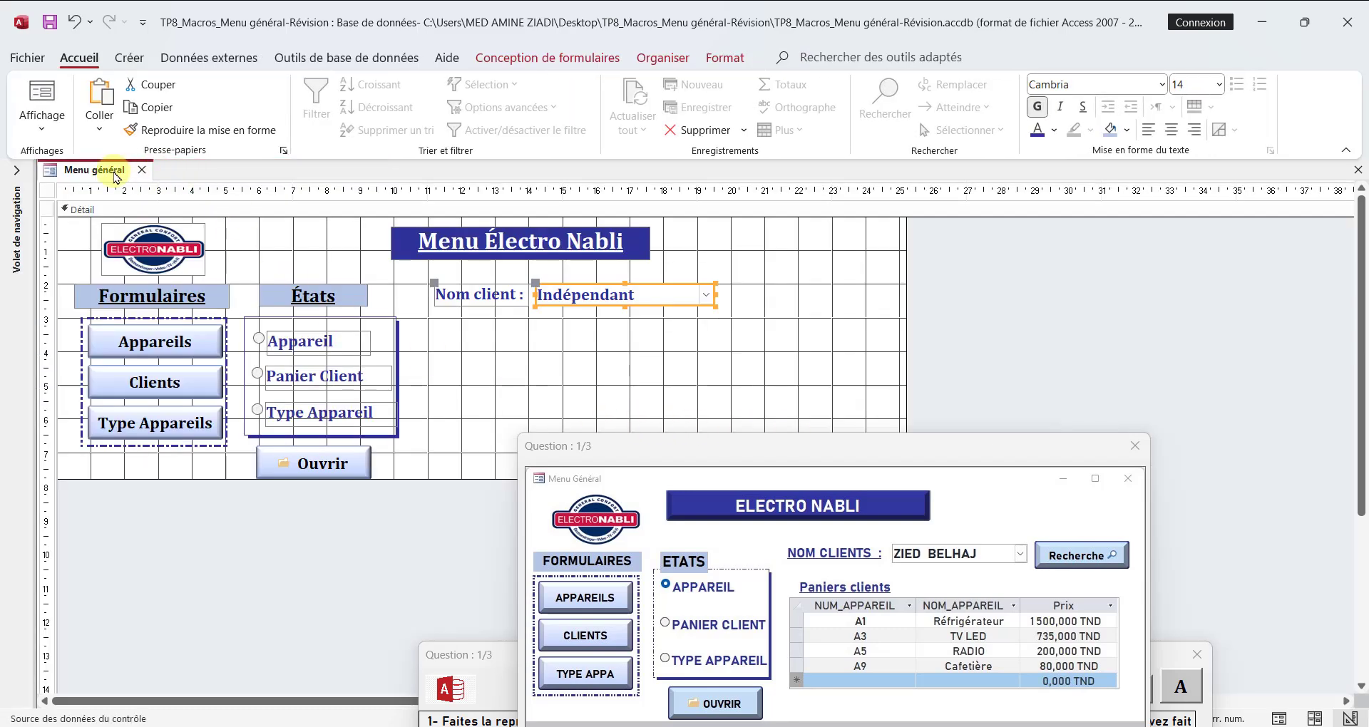
pyautogui.rightClick(115, 175)
pyautogui.click(169, 259)
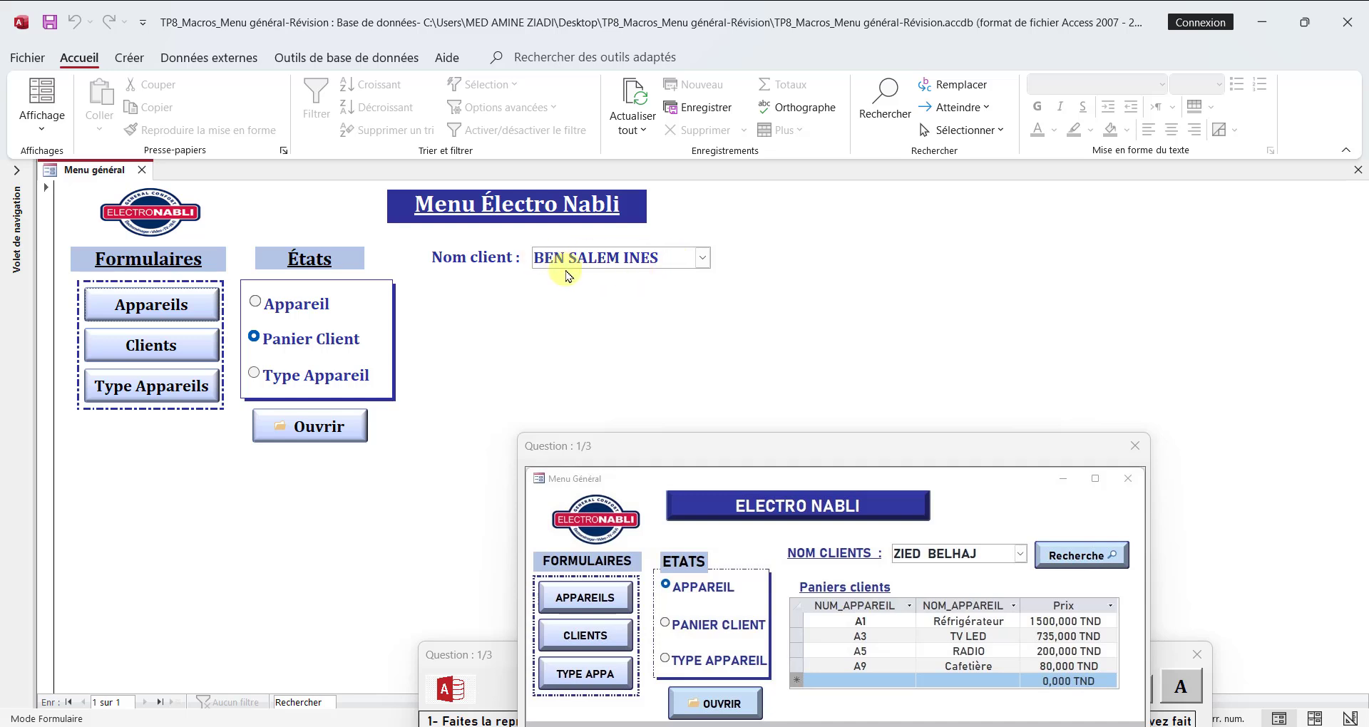
# Step: Test the Nom client list by choosing the first, second and third clients in turn, and reopen it to check the entries
pyautogui.click(702, 258)
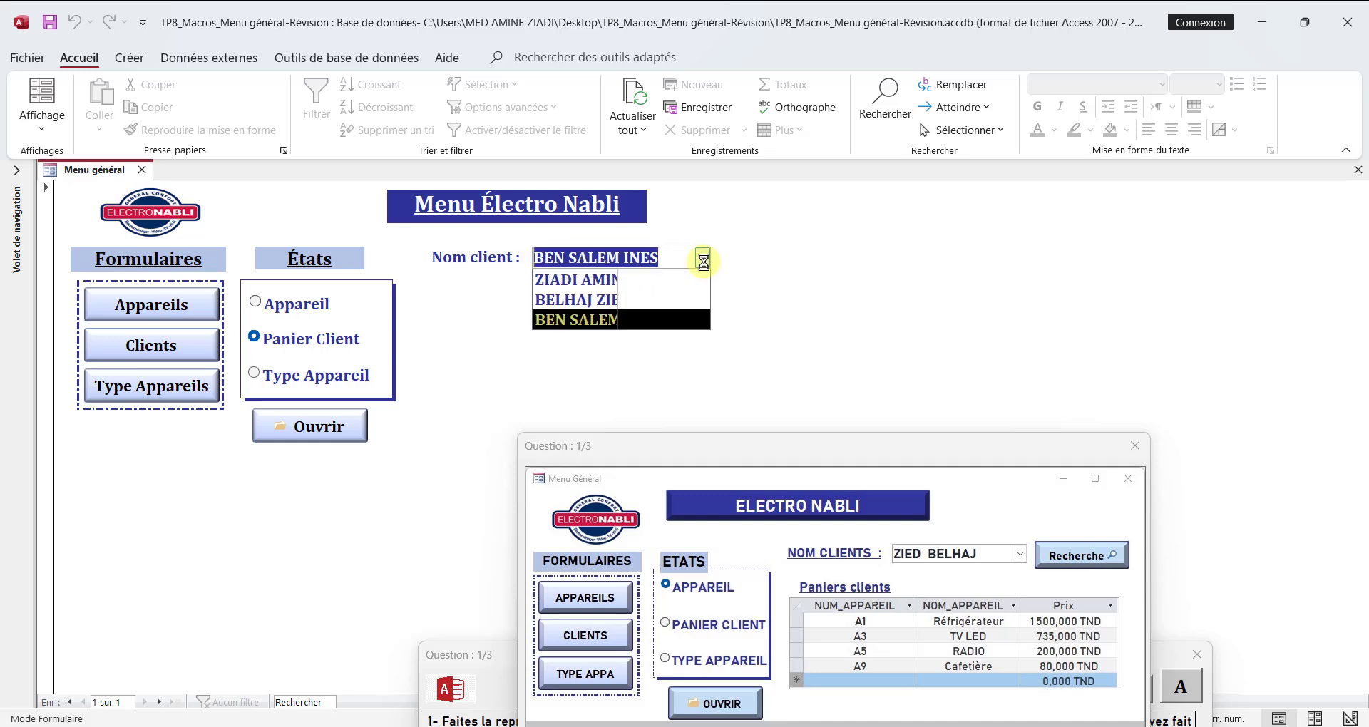
pyautogui.click(591, 279)
pyautogui.click(703, 258)
pyautogui.click(586, 299)
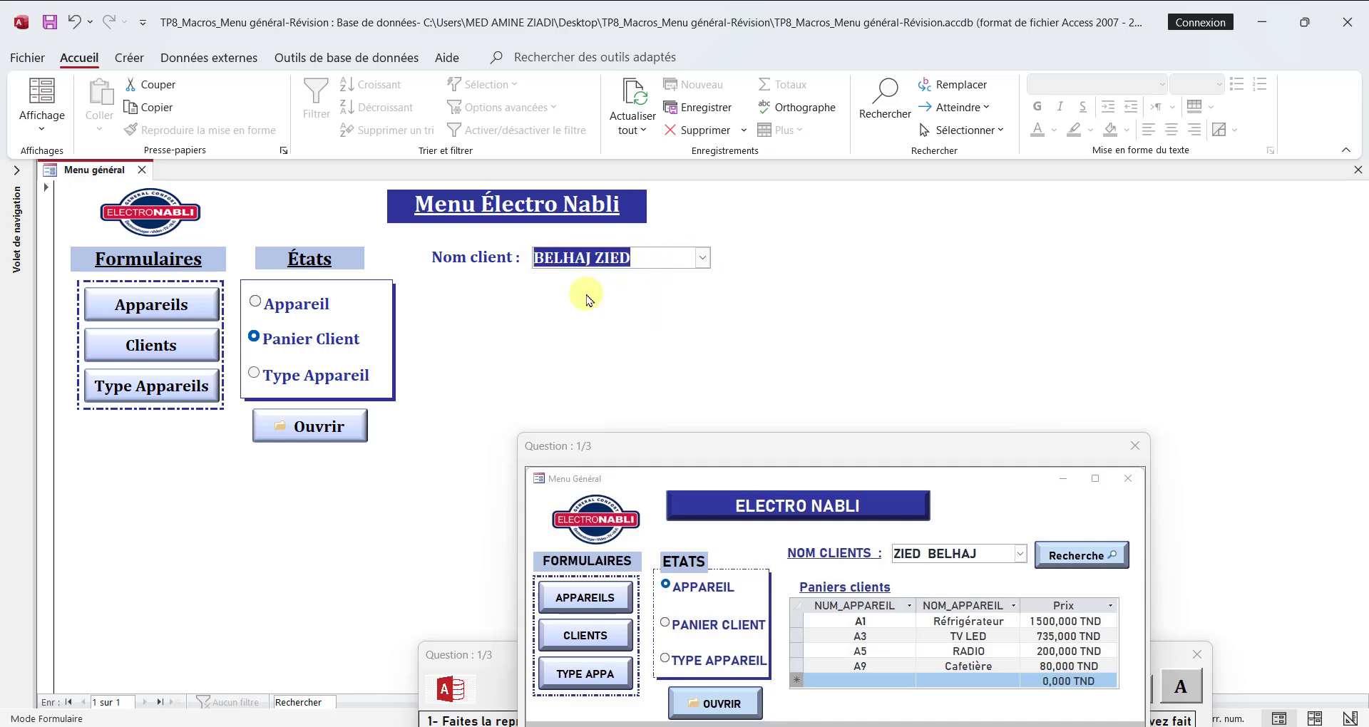
pyautogui.click(702, 258)
pyautogui.click(633, 328)
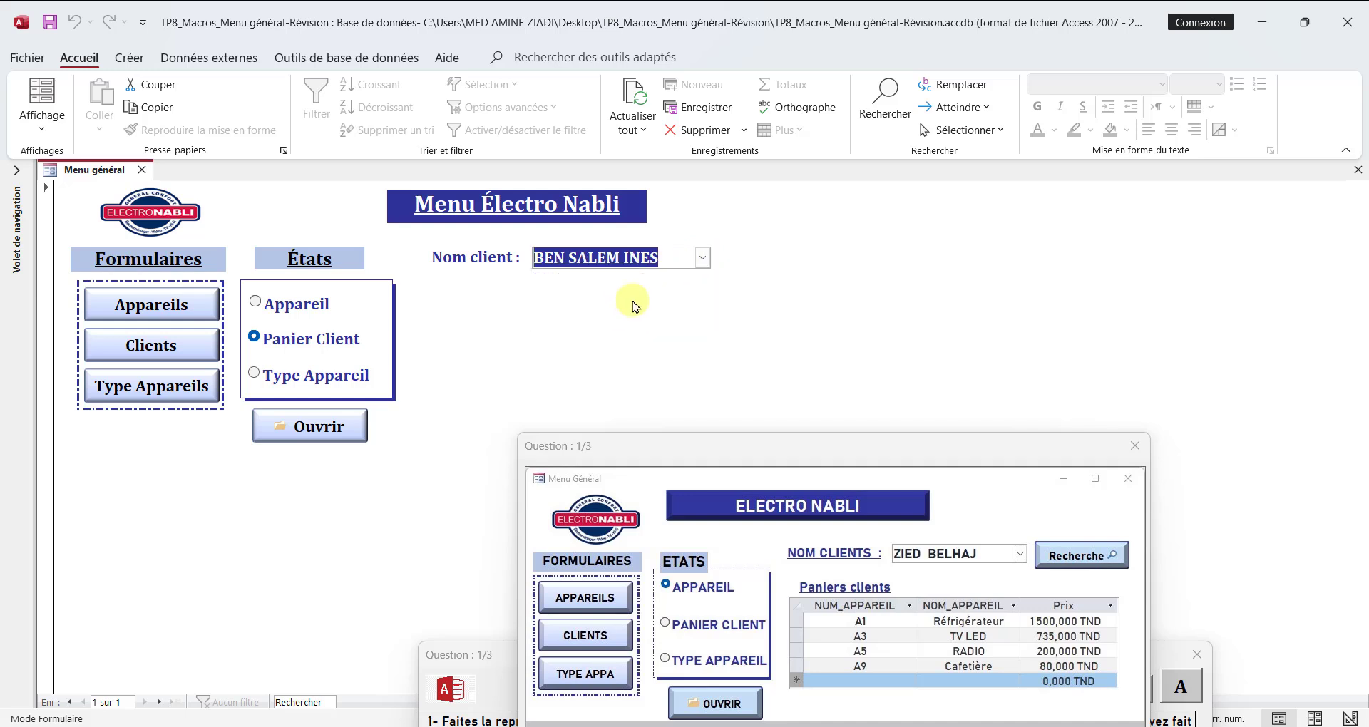
pyautogui.click(702, 261)
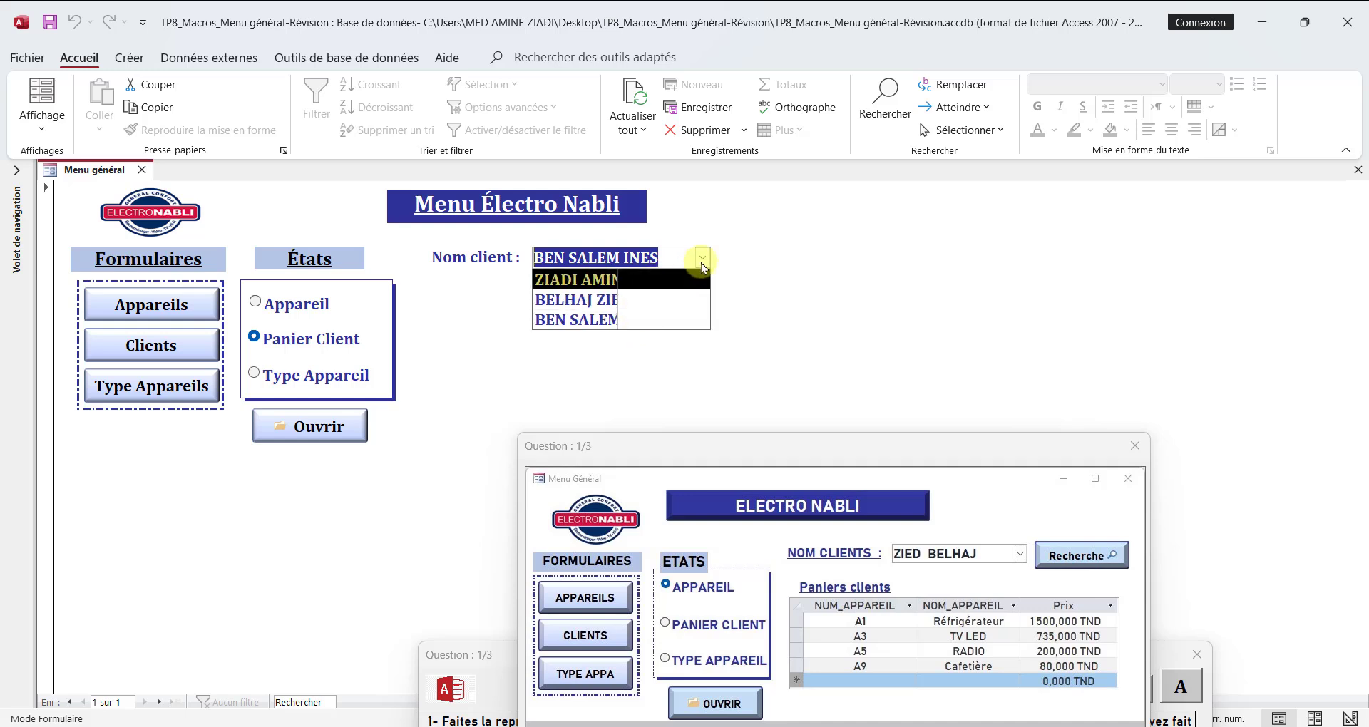
# Step: Return the form to Design view and set the Nom client combo box's Nbre colonnes property to 2
pyautogui.rightClick(93, 170)
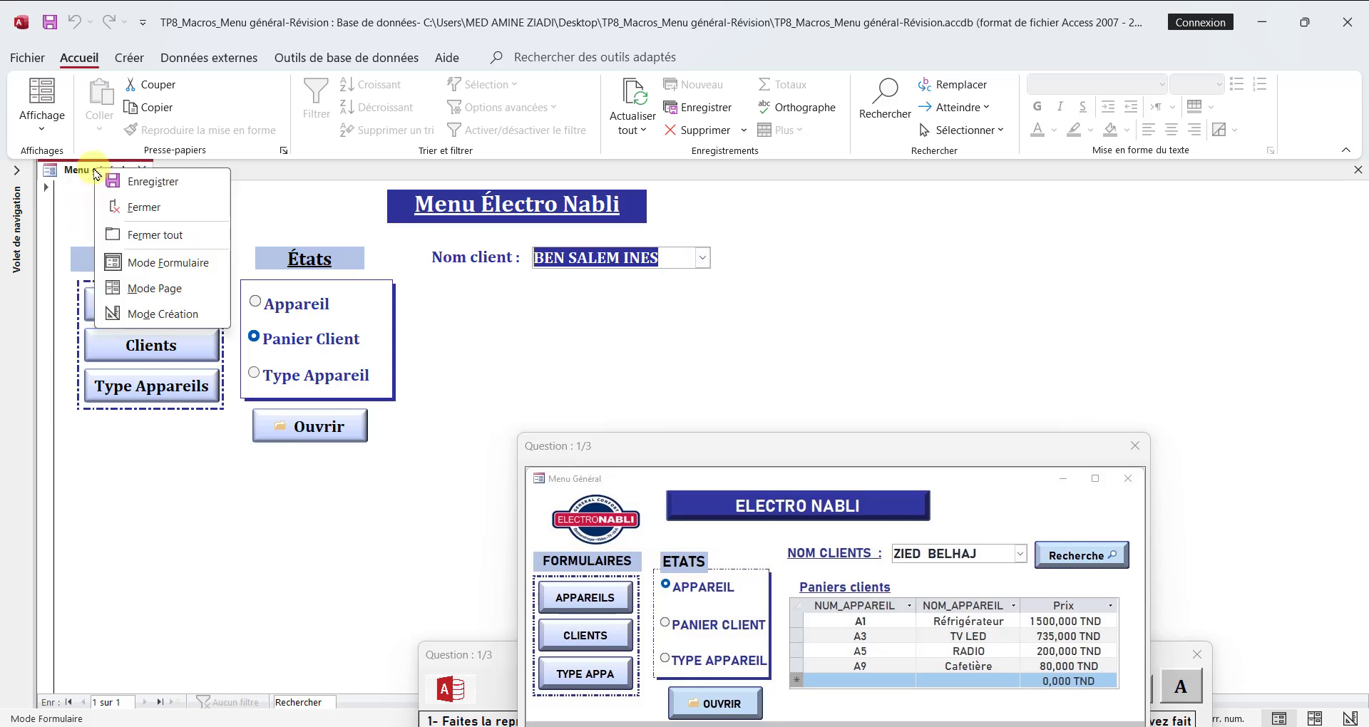
pyautogui.click(143, 312)
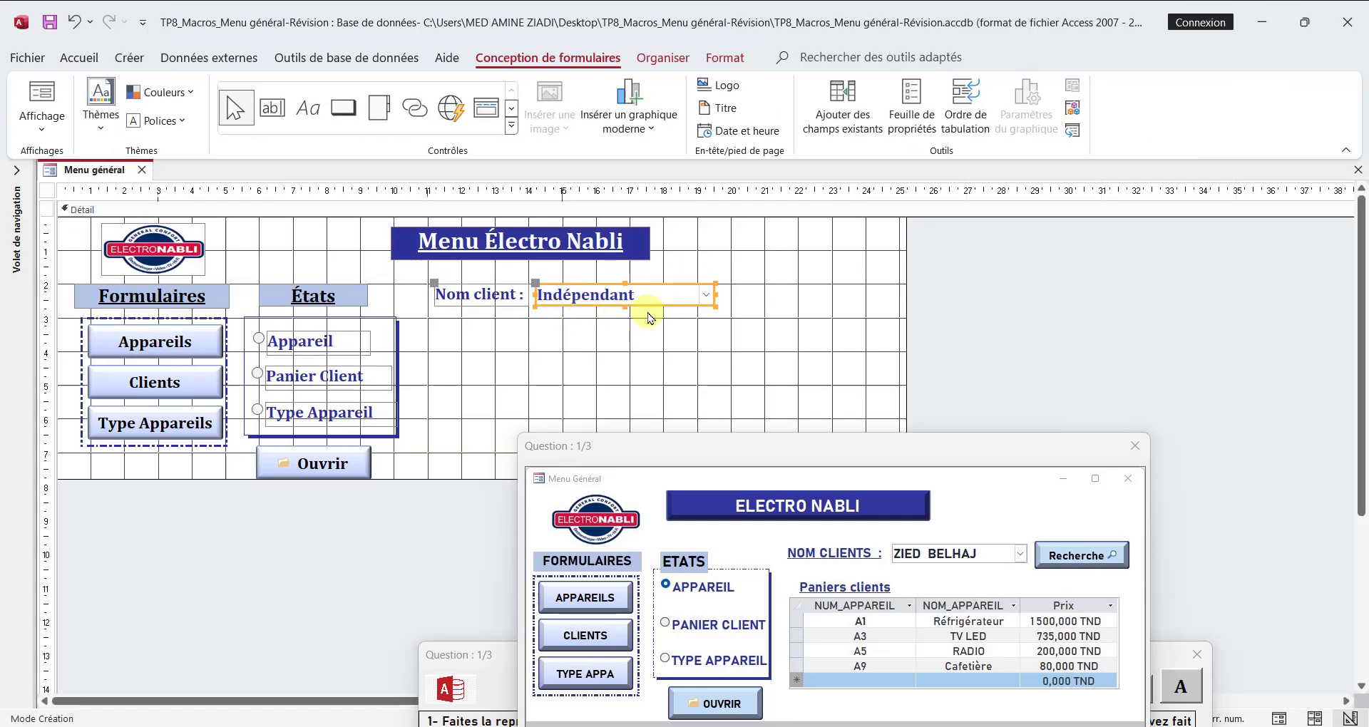
pyautogui.click(910, 114)
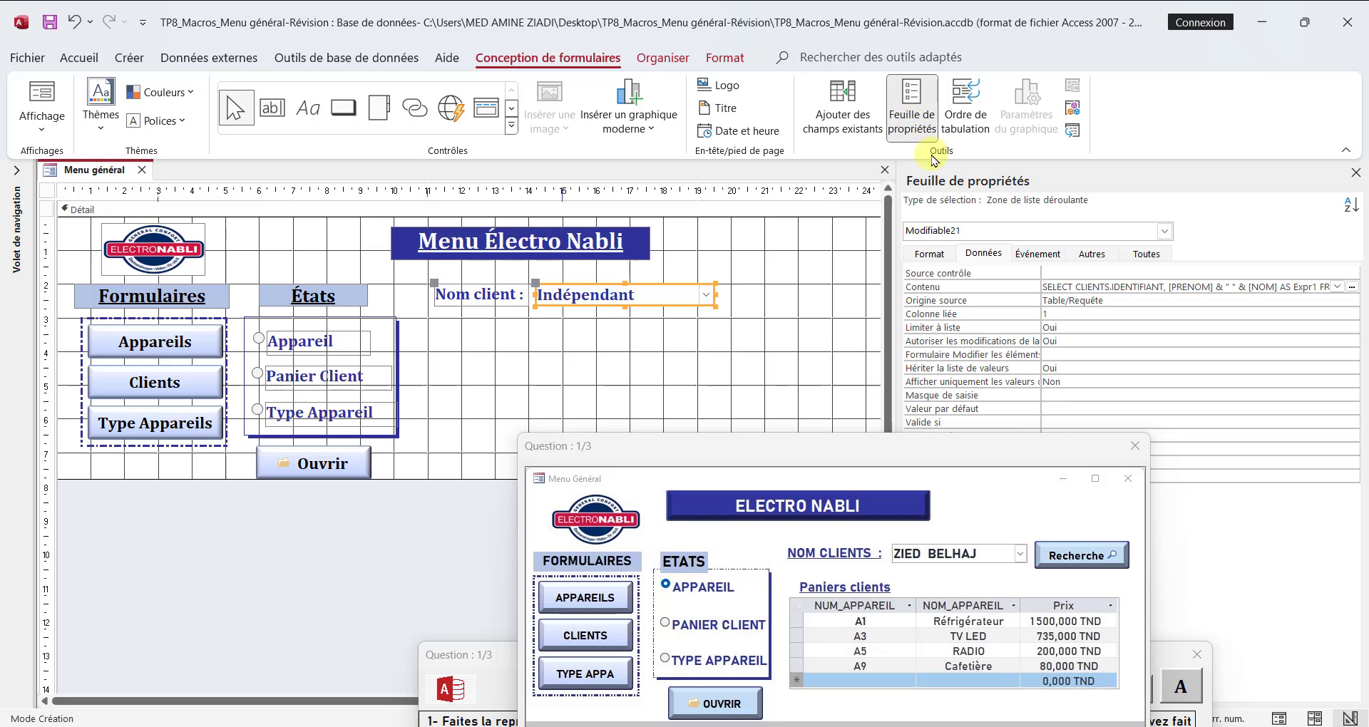
pyautogui.click(929, 254)
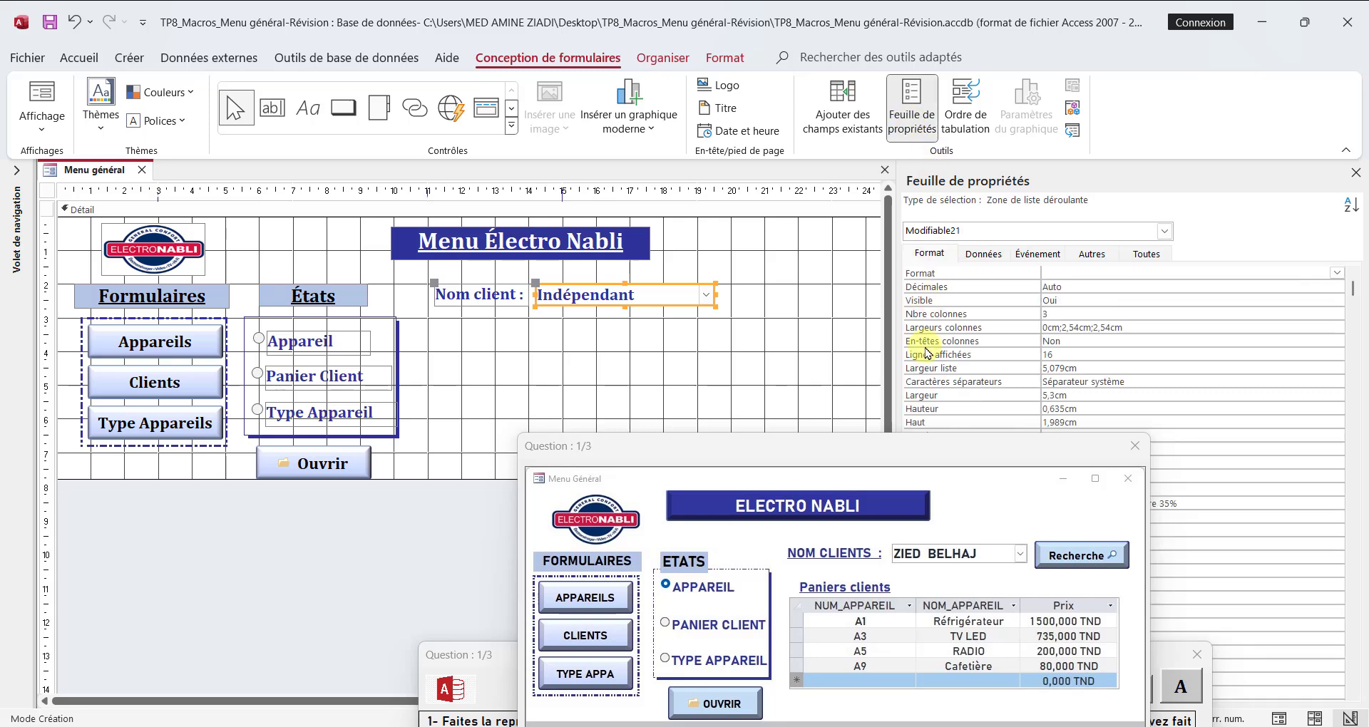
pyautogui.click(1062, 314)
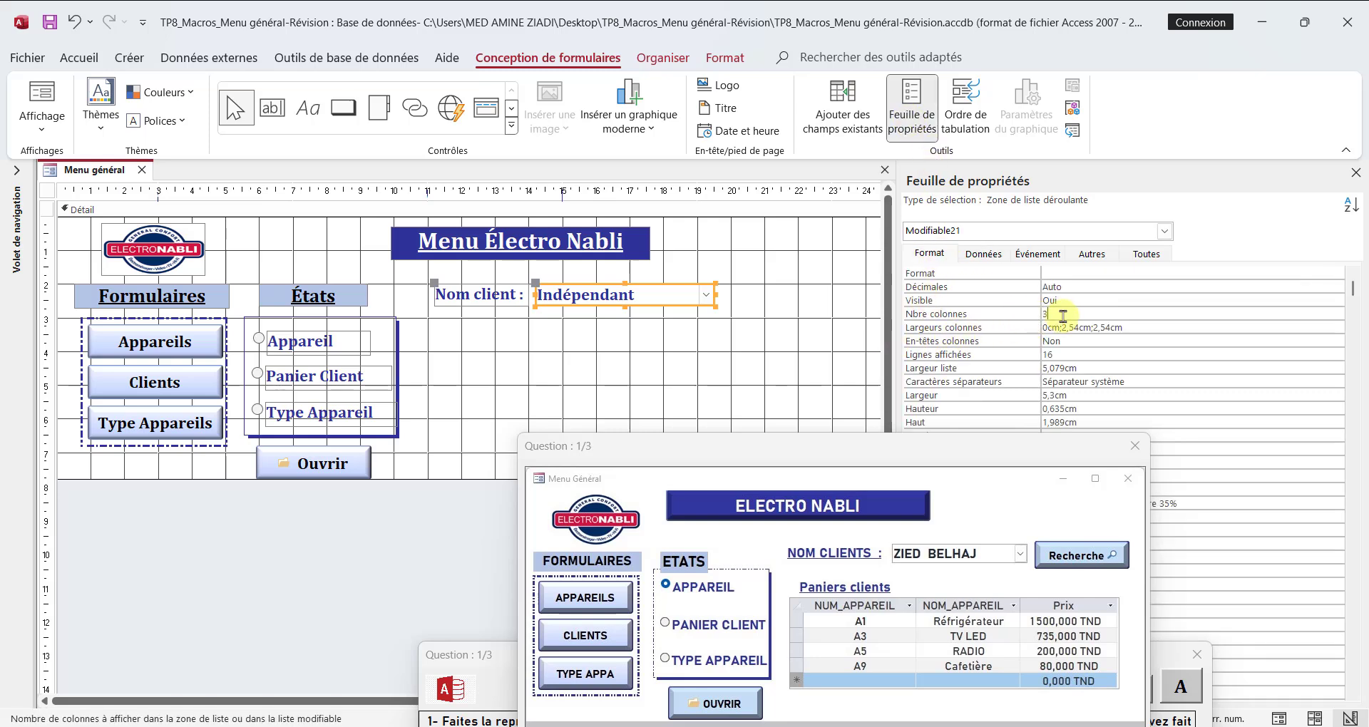
pyautogui.press('BackSpace')
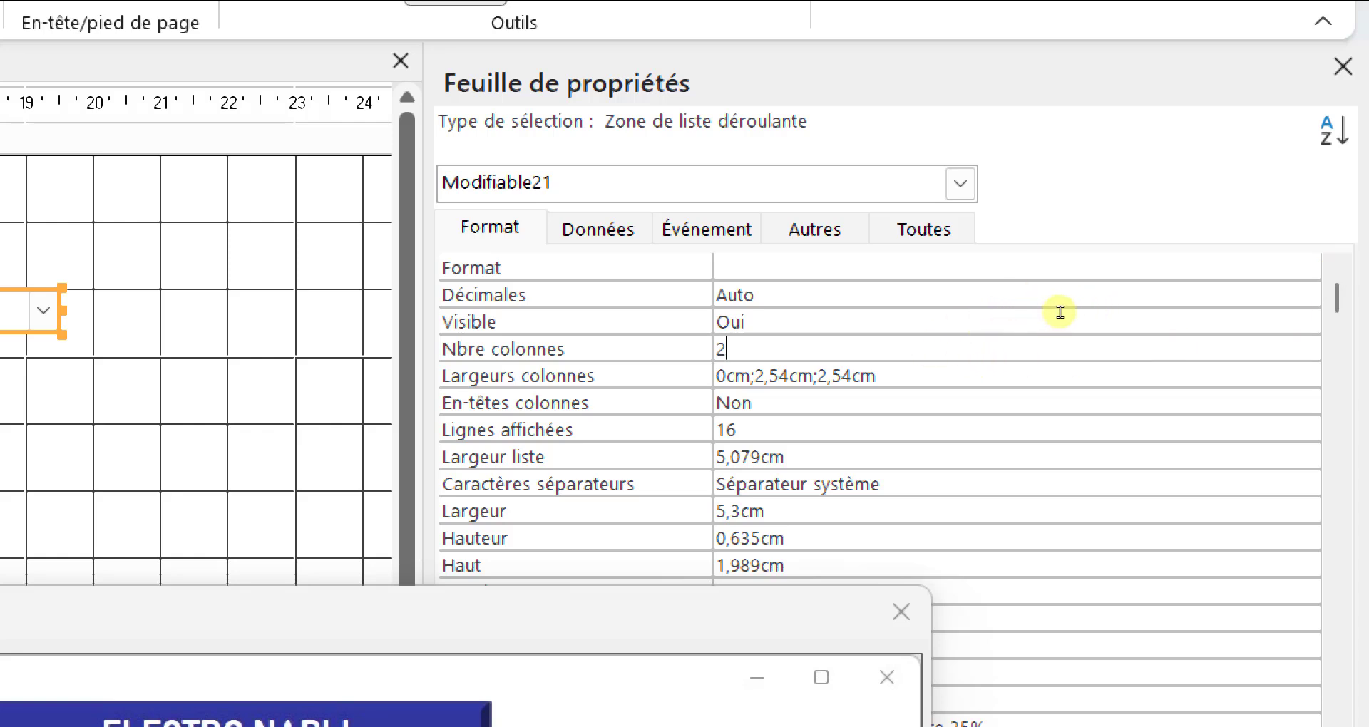
# Step: Set the Nom client combo box's Largeurs colonnes to 0cm;5cm and its Largeur liste to 5cm
pyautogui.click(1137, 325)
pyautogui.press('BackSpace')
pyautogui.press('BackSpace')
pyautogui.press('BackSpace')
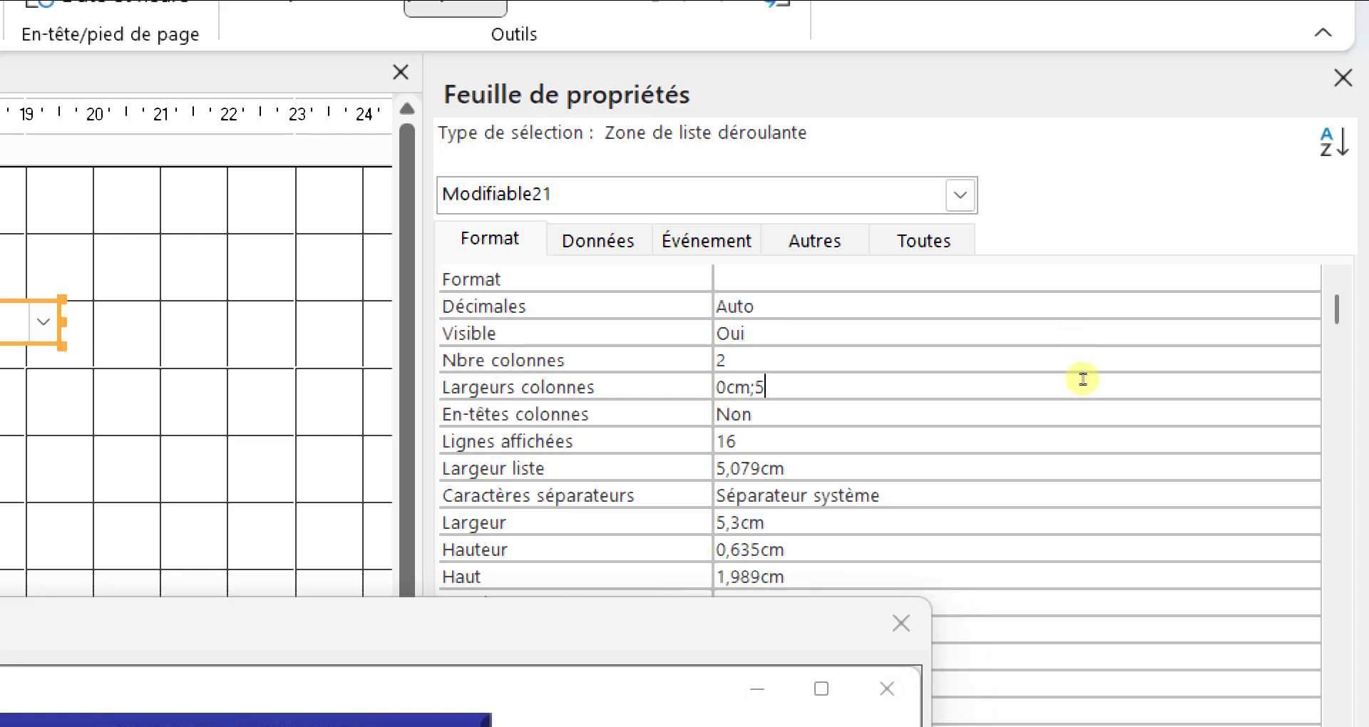
pyautogui.press('BackSpace')
pyautogui.press('BackSpace')
pyautogui.press('BackSpace')
pyautogui.press('BackSpace')
pyautogui.press('BackSpace')
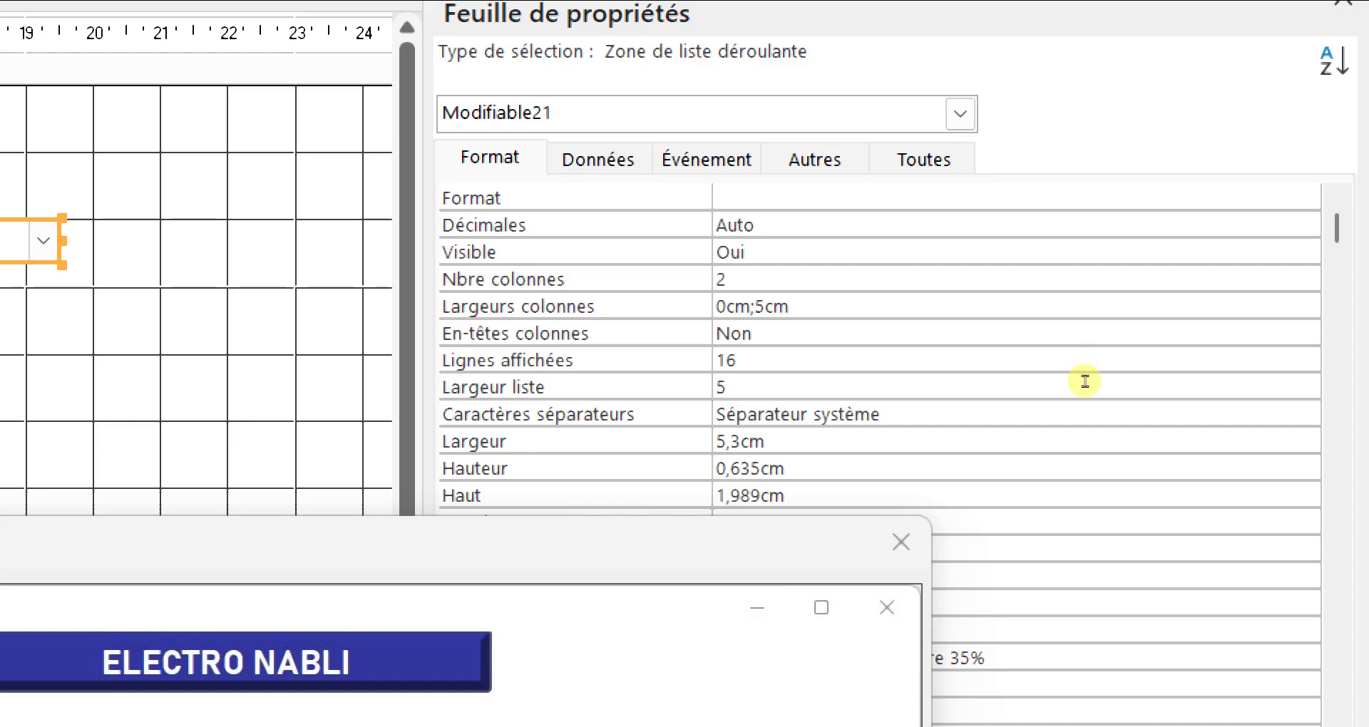
pyautogui.write('cm')
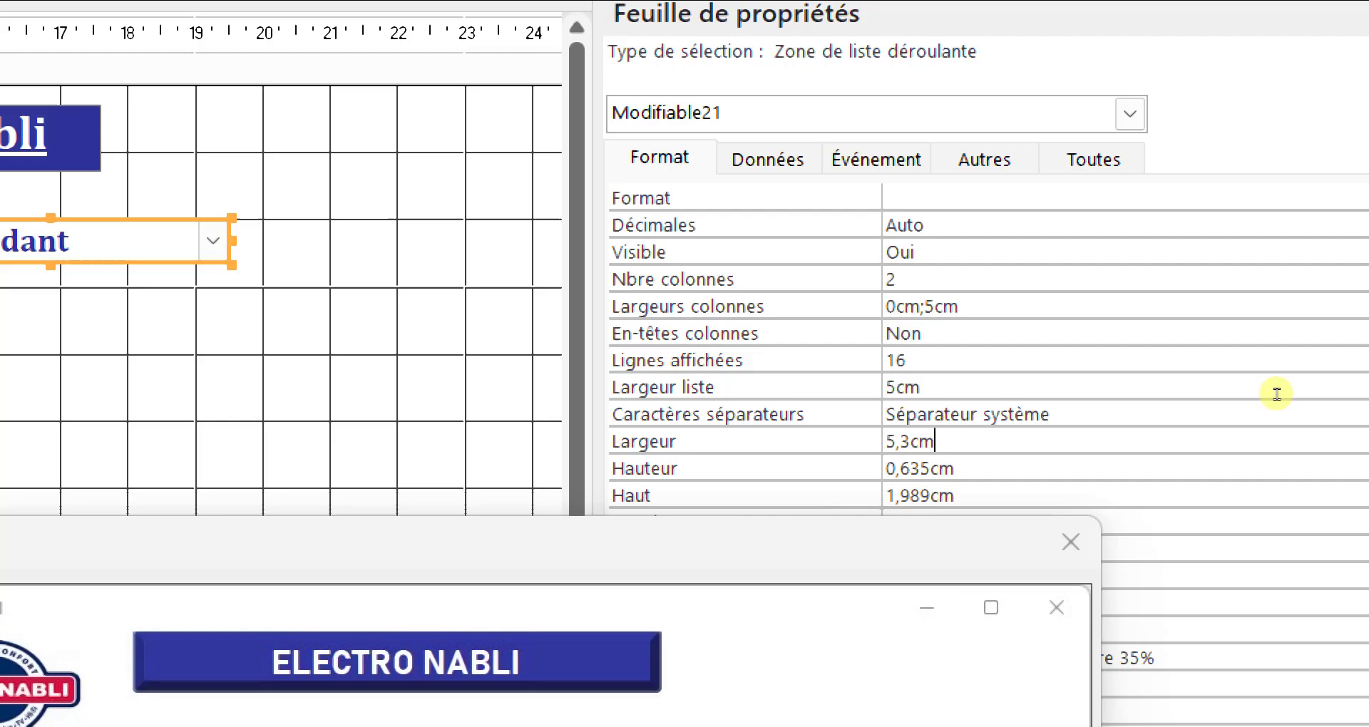
# Step: Set the Nom client combo box's Largeur to 5cm and save the form
pyautogui.press('BackSpace')
pyautogui.press('BackSpace')
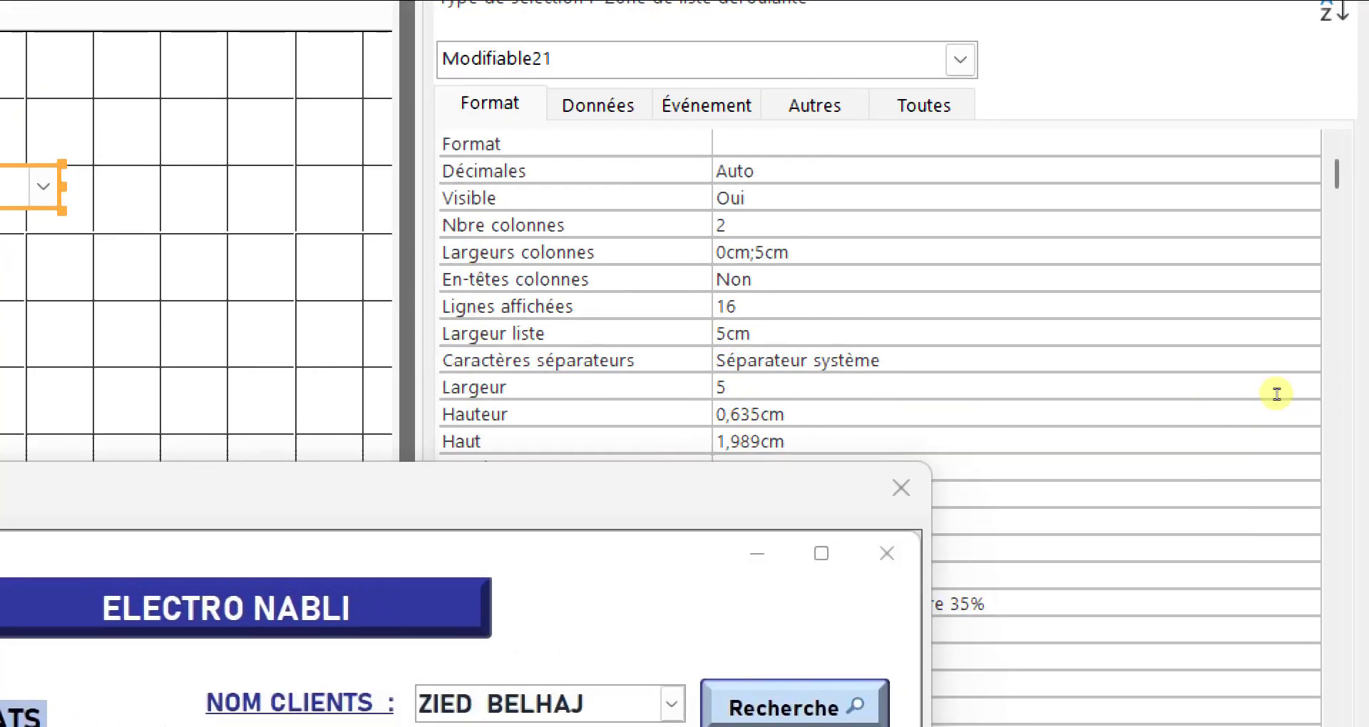
pyautogui.press('Return')
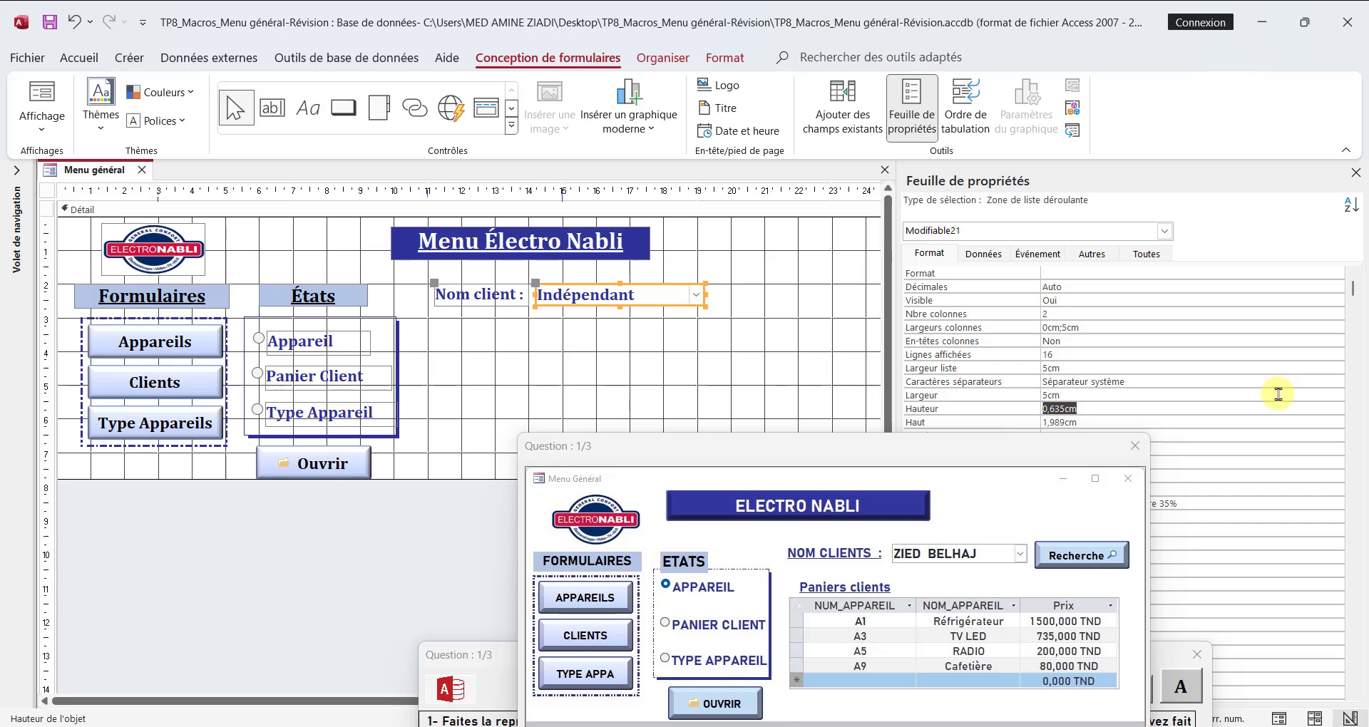
pyautogui.rightClick(84, 172)
pyautogui.click(106, 186)
# Step: Switch the form to Form view and test the Nom client list by choosing the third, second and first clients
pyautogui.rightClick(97, 172)
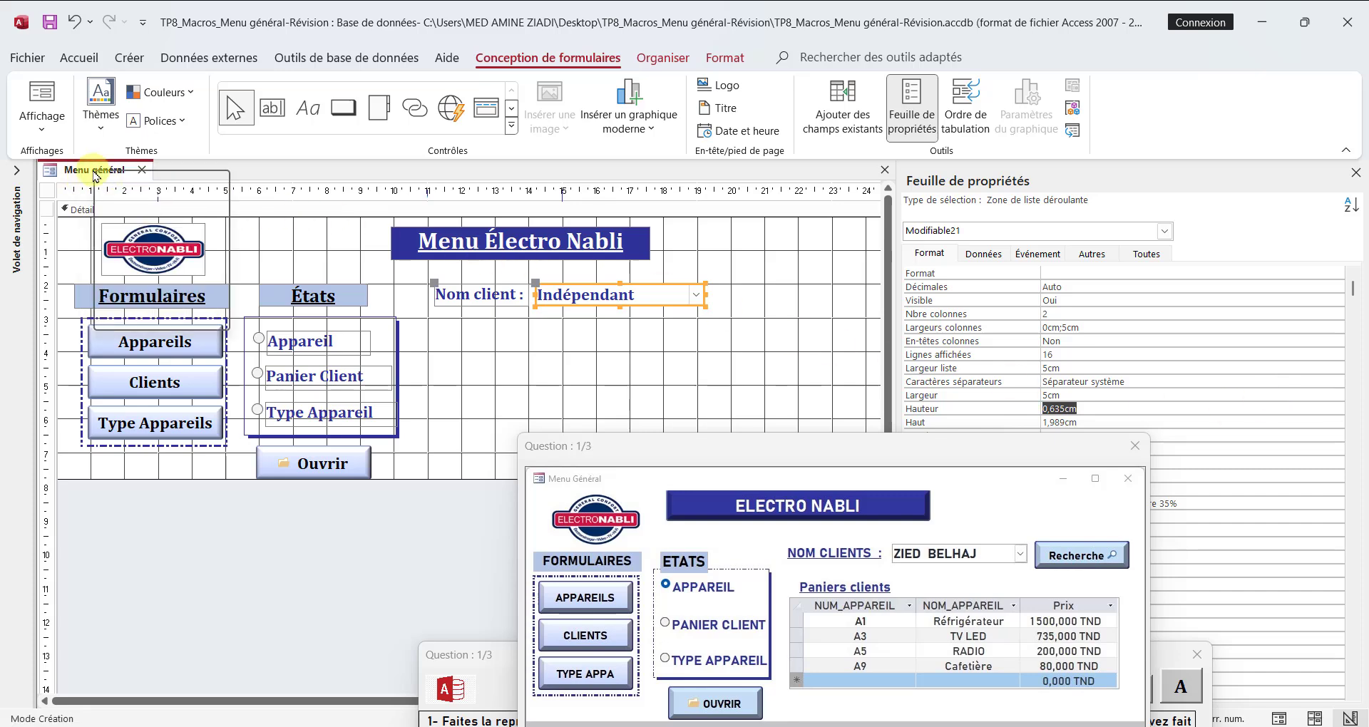
pyautogui.click(162, 264)
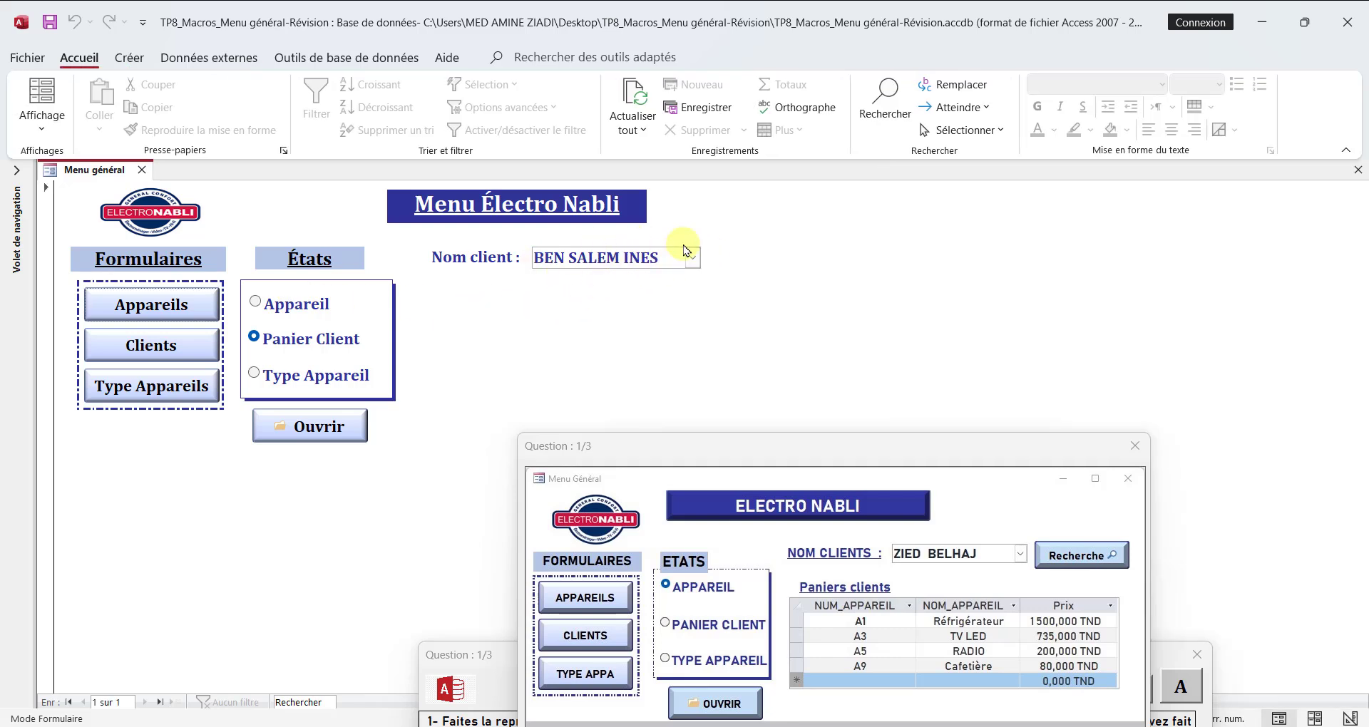
pyautogui.click(691, 258)
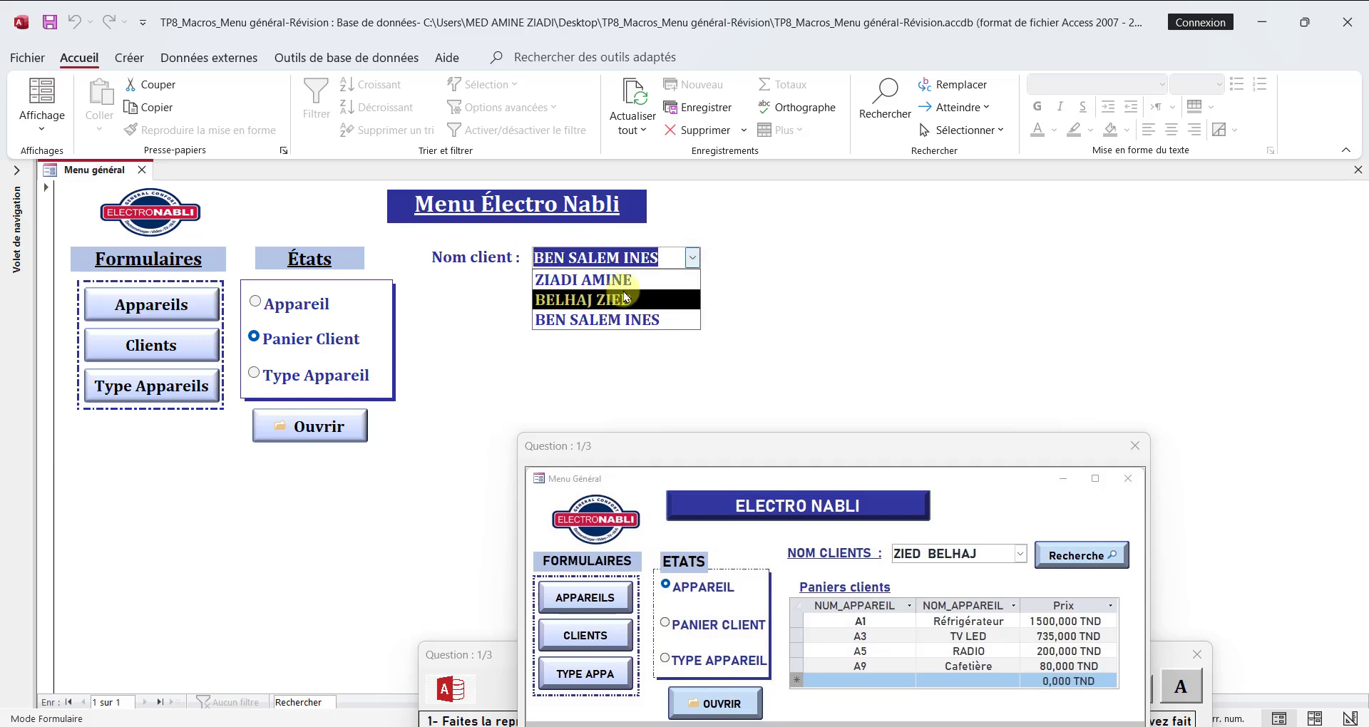
pyautogui.click(640, 324)
pyautogui.click(691, 257)
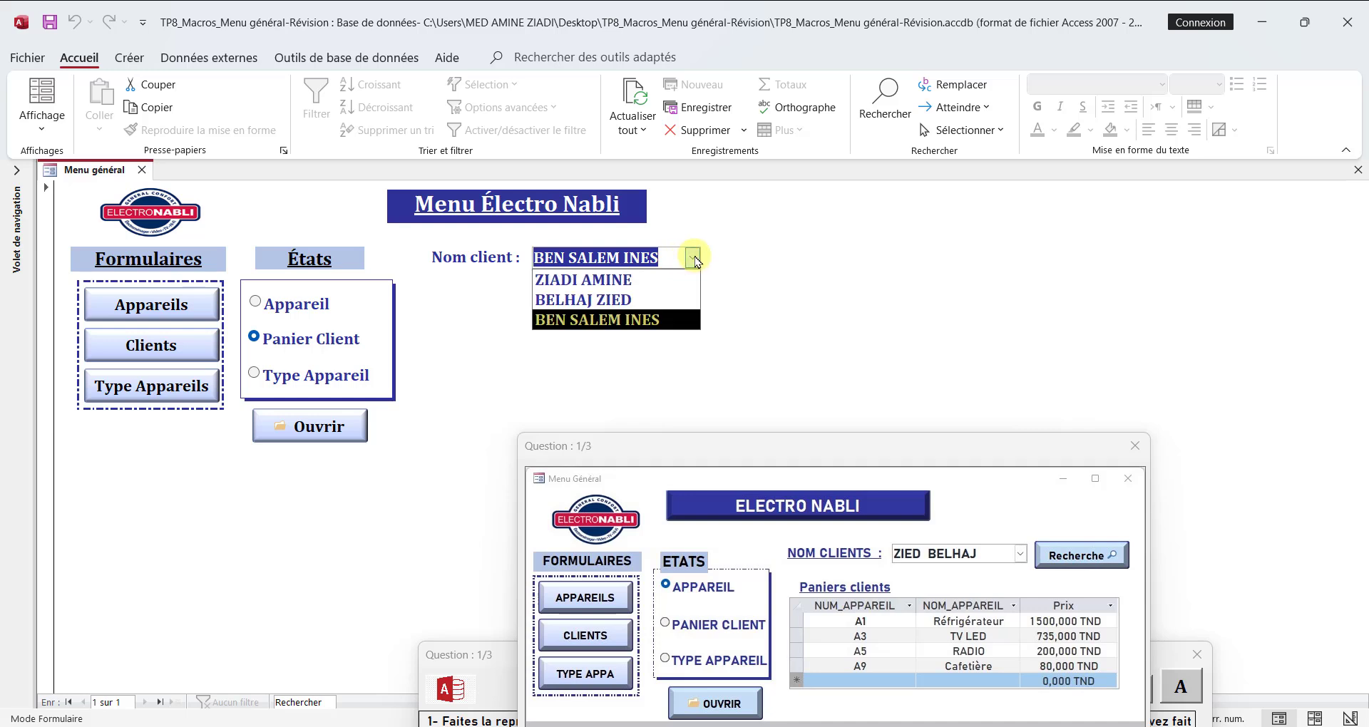
pyautogui.click(624, 299)
pyautogui.click(677, 258)
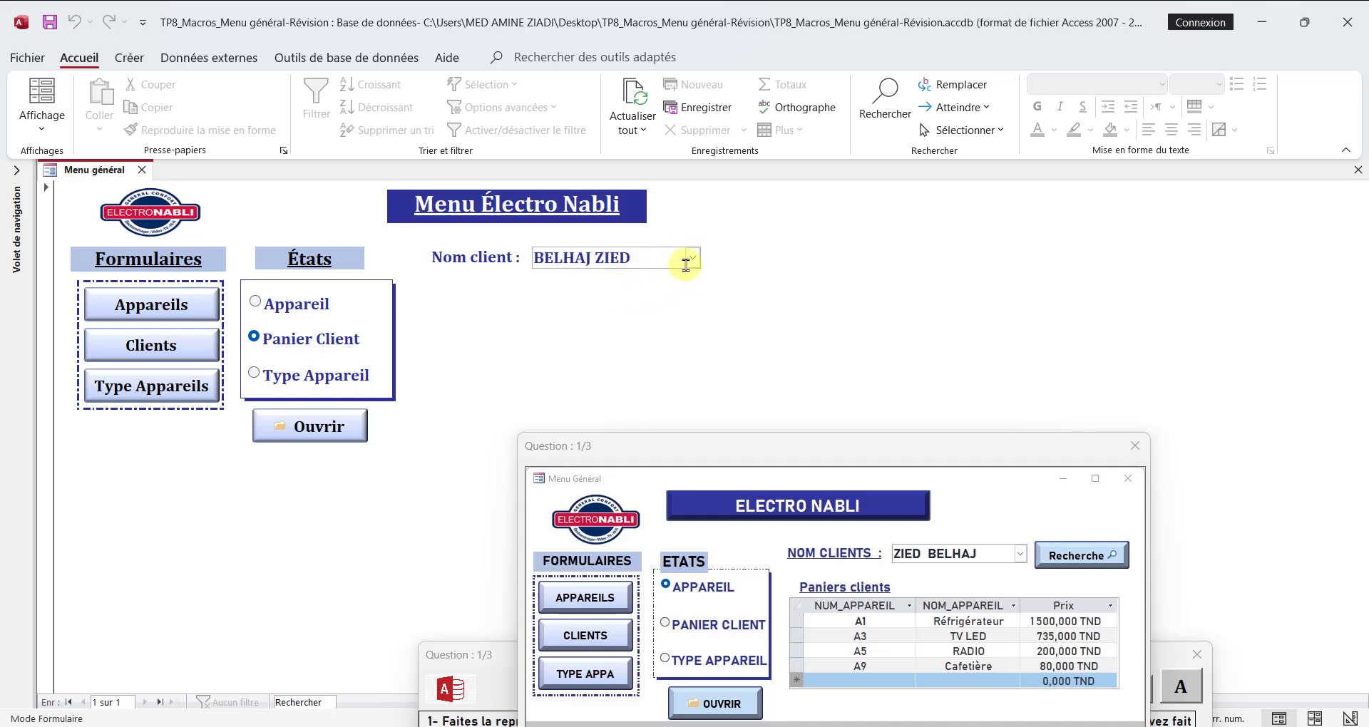
pyautogui.click(691, 258)
pyautogui.click(658, 280)
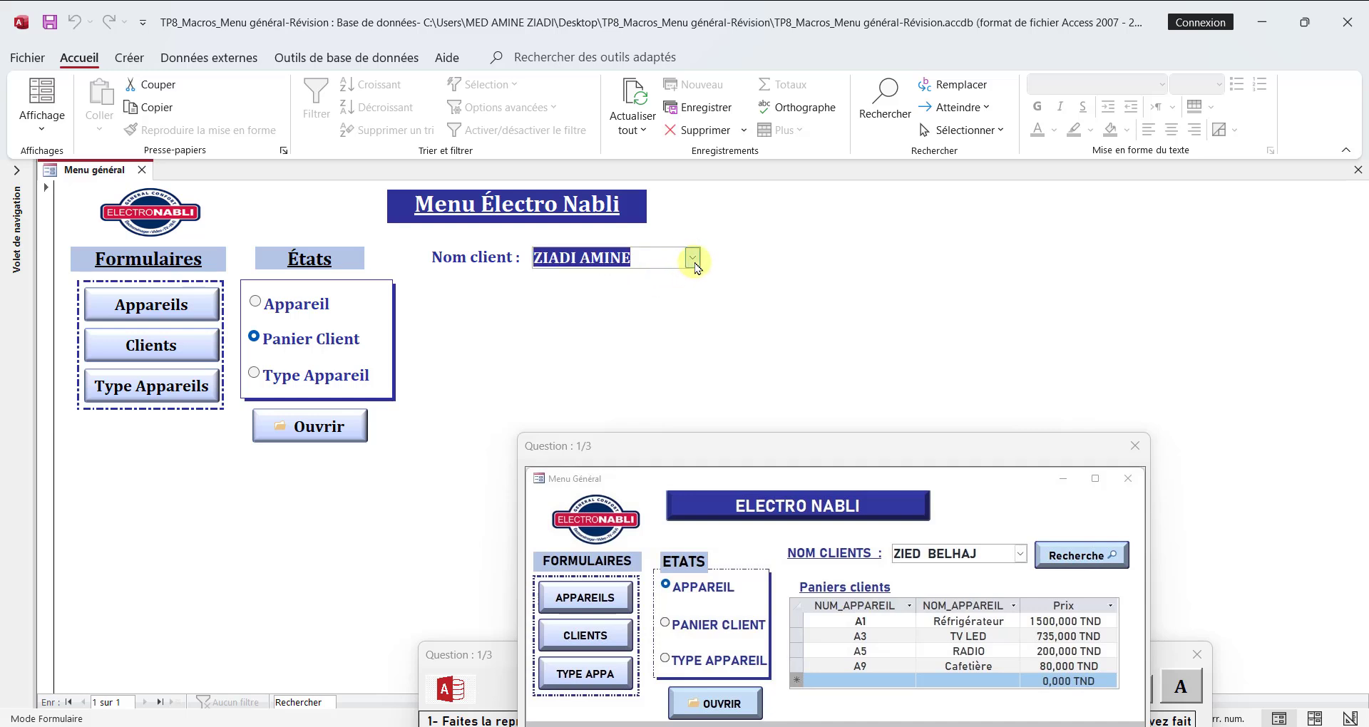
pyautogui.click(693, 260)
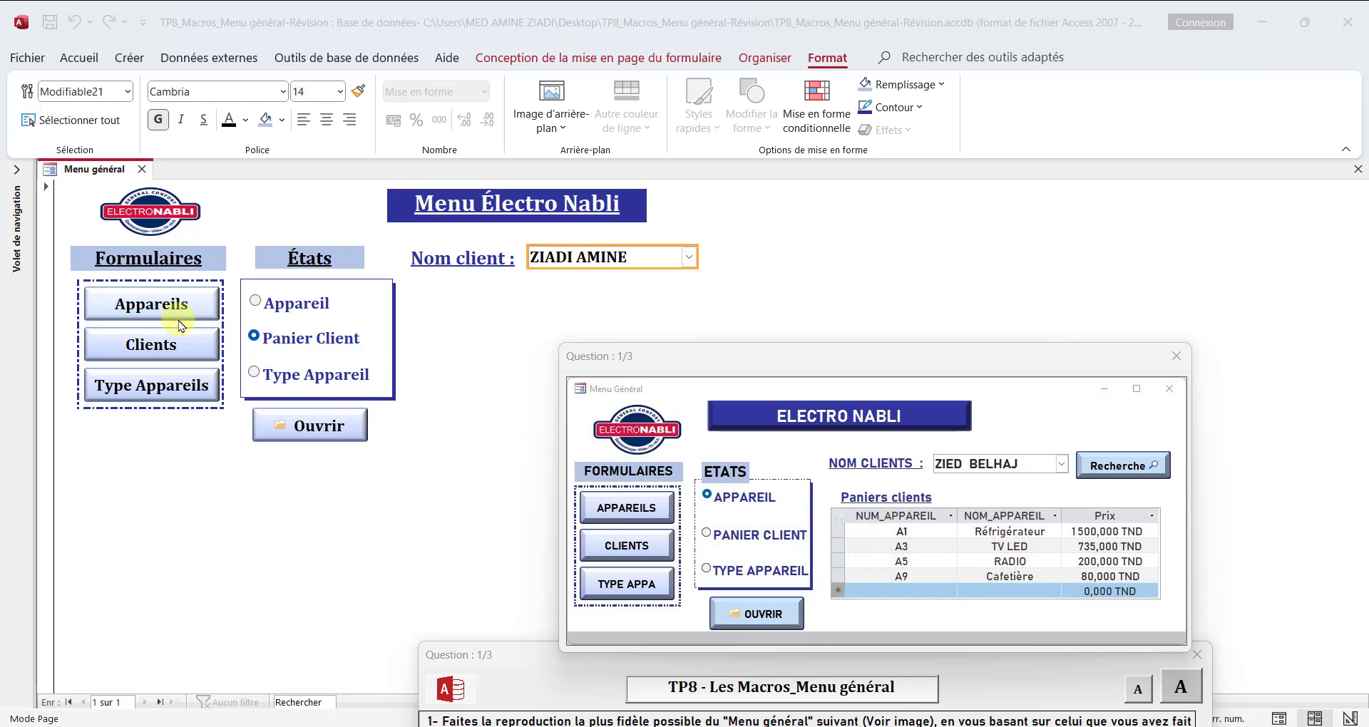
# Step: Return the Menu général form to Design view and create a new query in design mode
pyautogui.rightClick(83, 169)
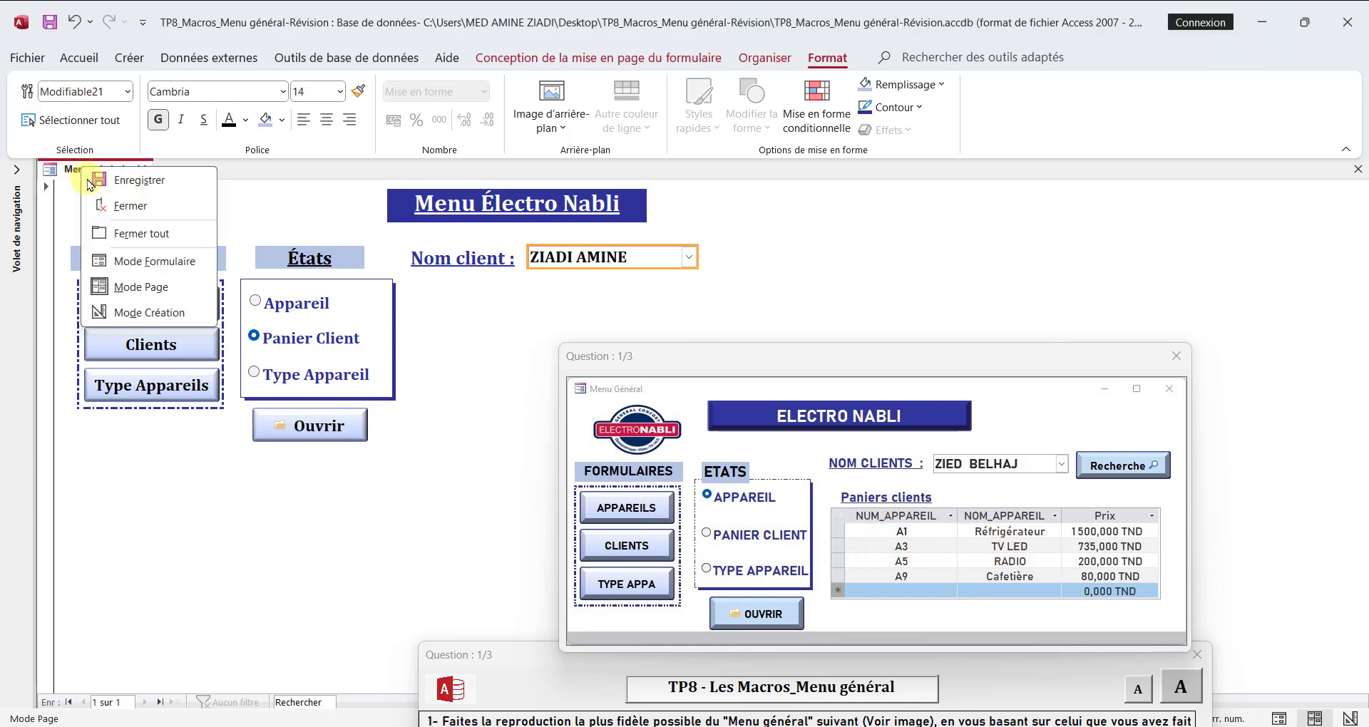
pyautogui.click(138, 311)
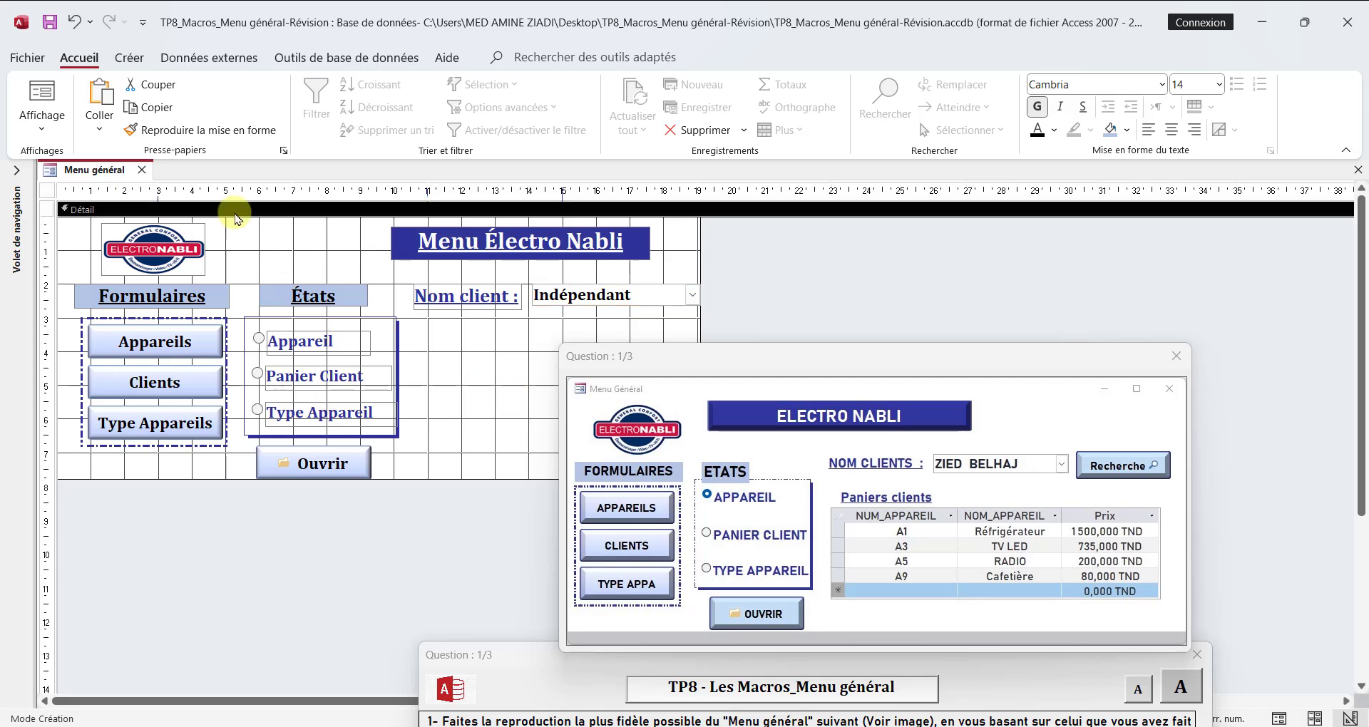
pyautogui.click(130, 57)
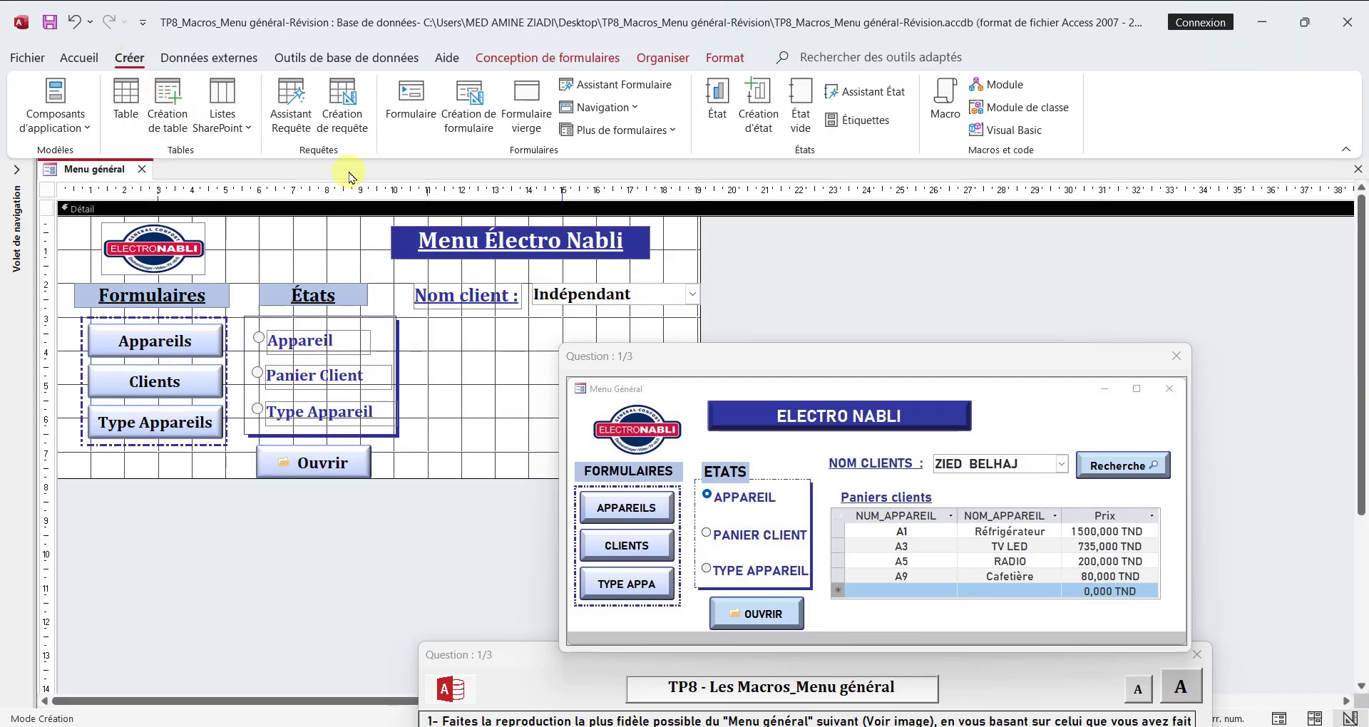
pyautogui.click(351, 131)
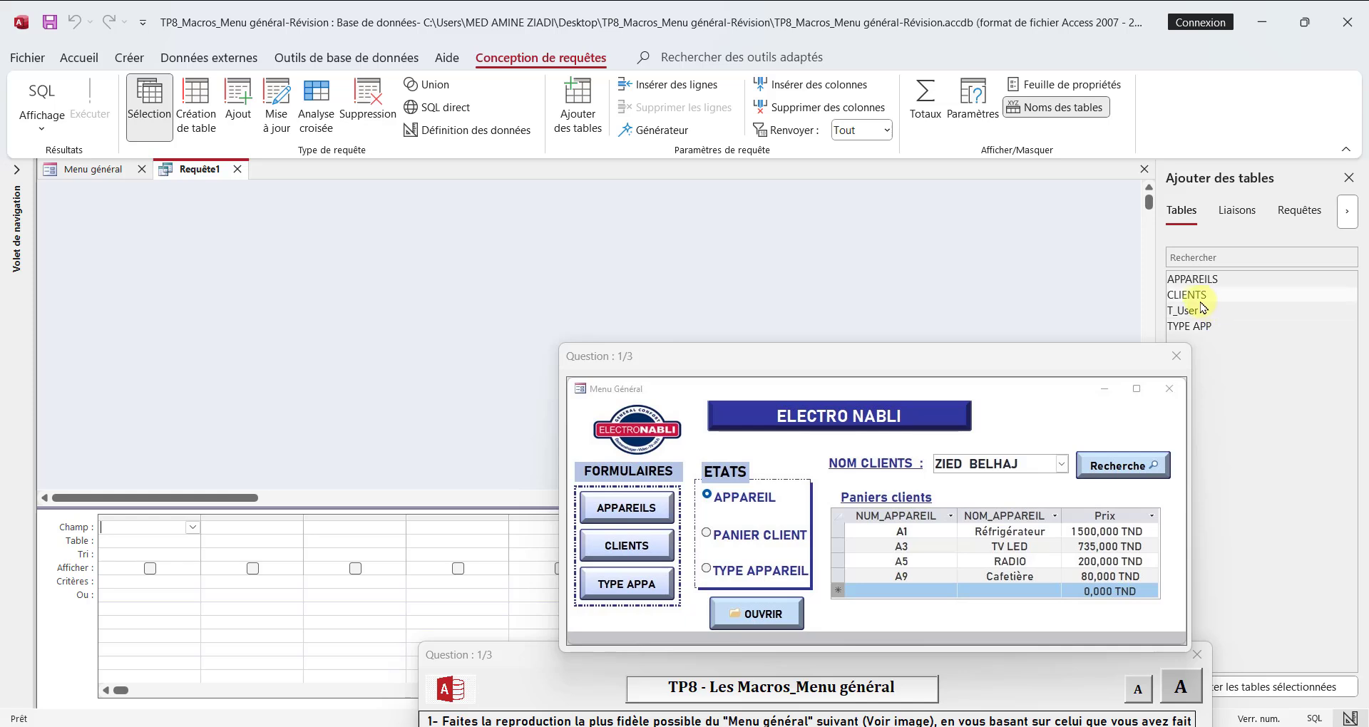
# Step: Add the CLIENTS and APPAREILS tables to the query and place them apart, with the question window out of the way
pyautogui.moveTo(1199, 298); pyautogui.dragTo(393, 304)
pyautogui.moveTo(160, 235); pyautogui.dragTo(159, 235)
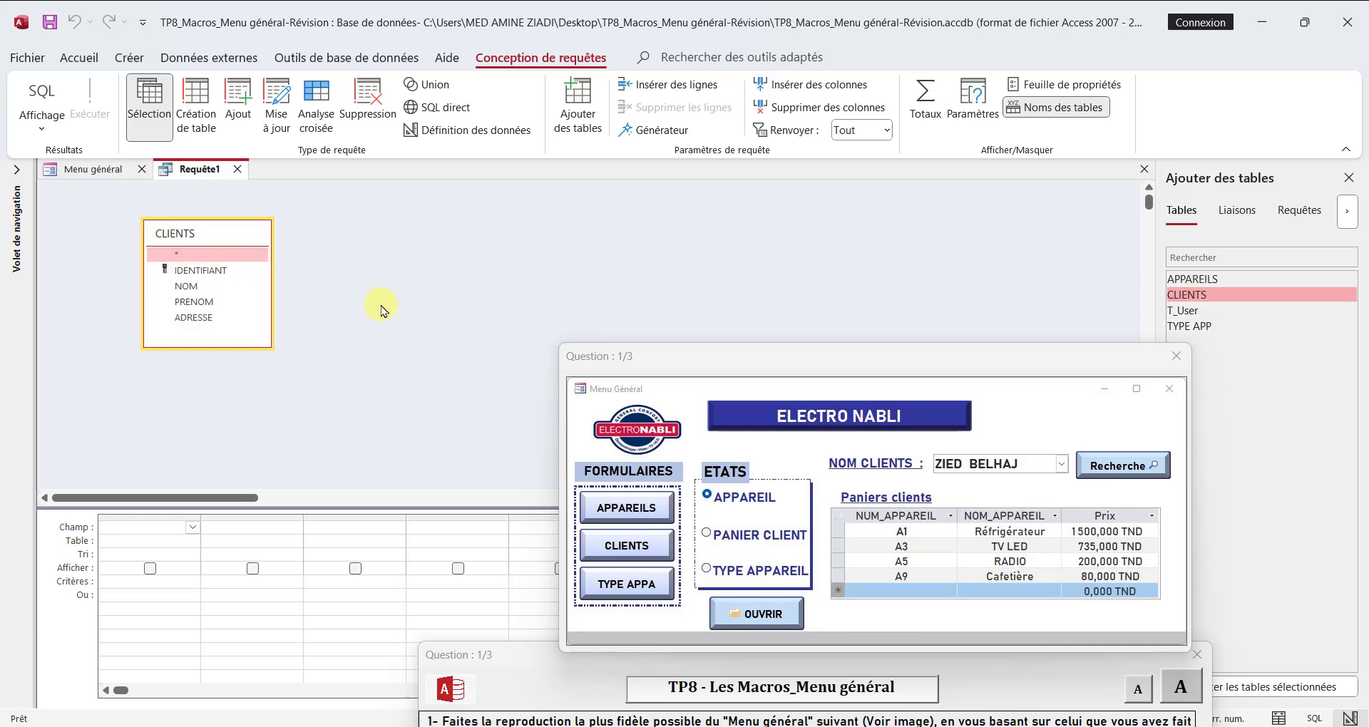
pyautogui.moveTo(1212, 280); pyautogui.dragTo(612, 277)
pyautogui.moveTo(696, 356); pyautogui.dragTo(799, 444)
pyautogui.moveTo(681, 292); pyautogui.dragTo(570, 318)
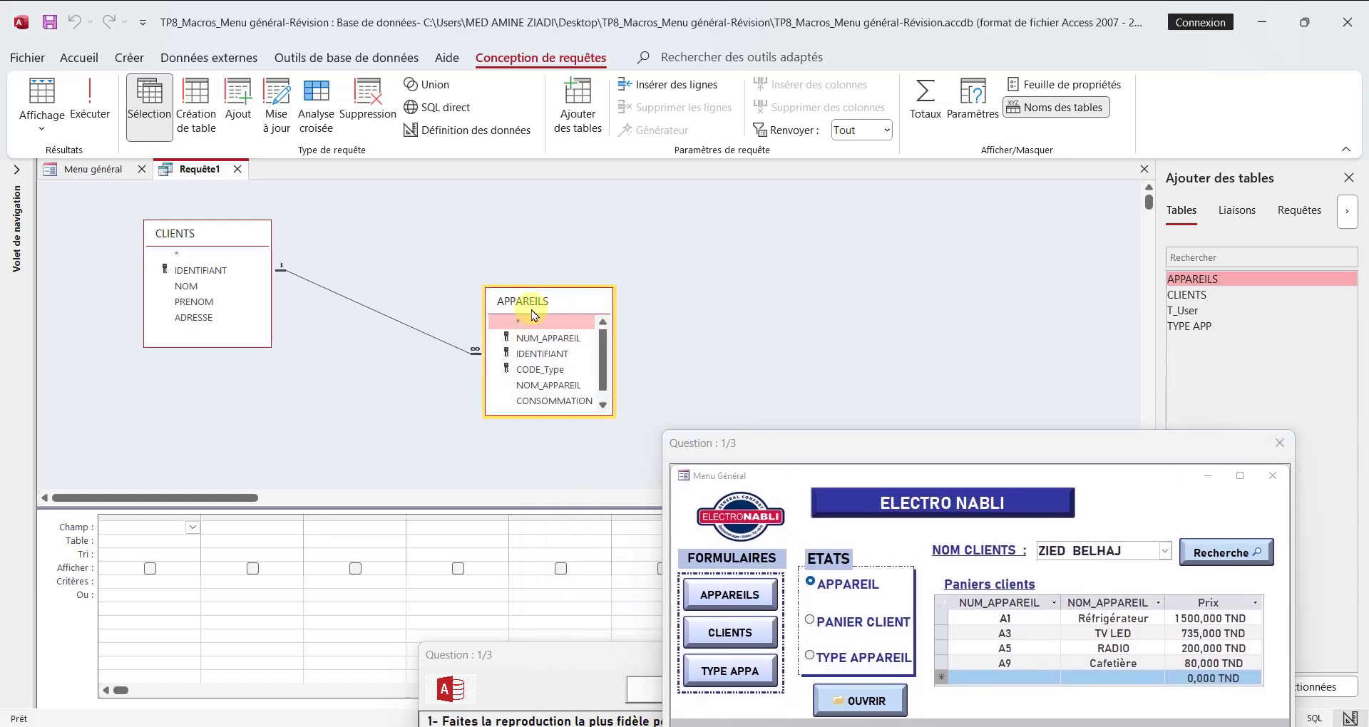
# Step: Add IDENTIFIANT from CLIENTS and NUM_APPAREIL, NOM_APPAREIL and PrixHT from APPAREILS to the query grid
pyautogui.doubleClick(202, 271)
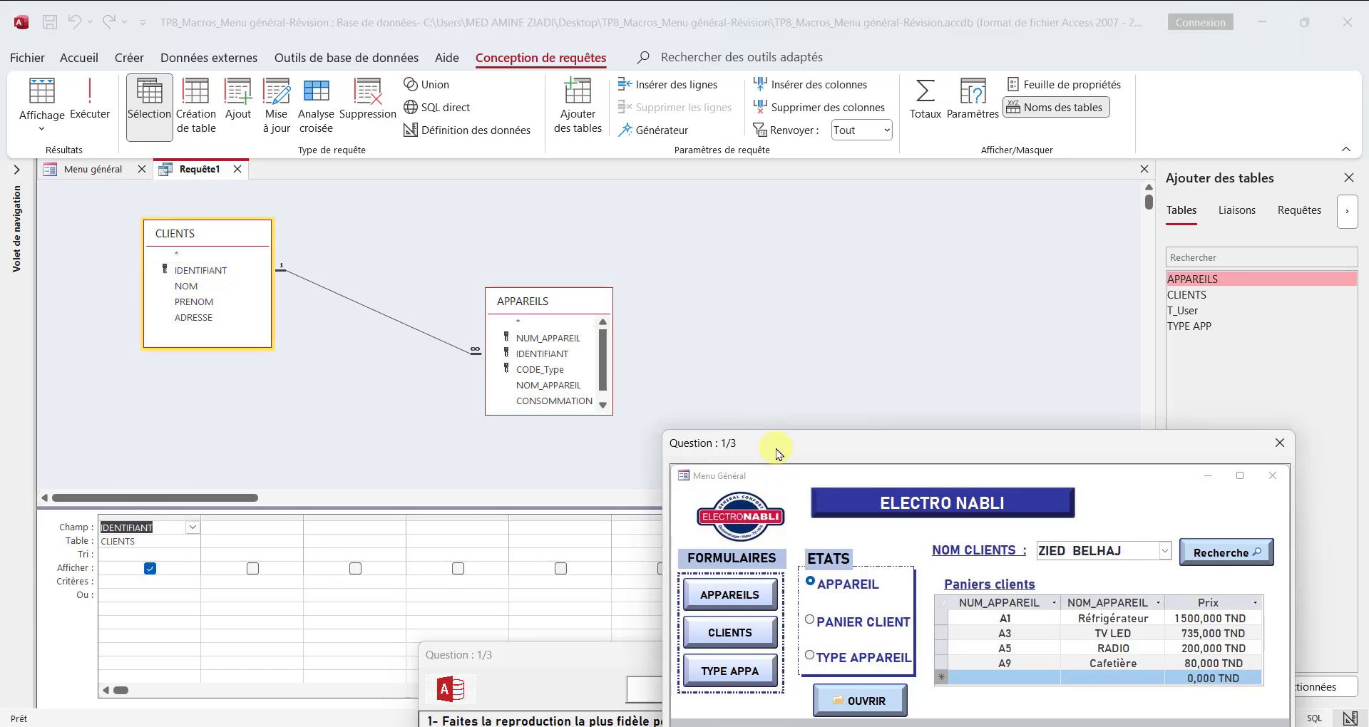
pyautogui.moveTo(775, 447); pyautogui.dragTo(668, 380)
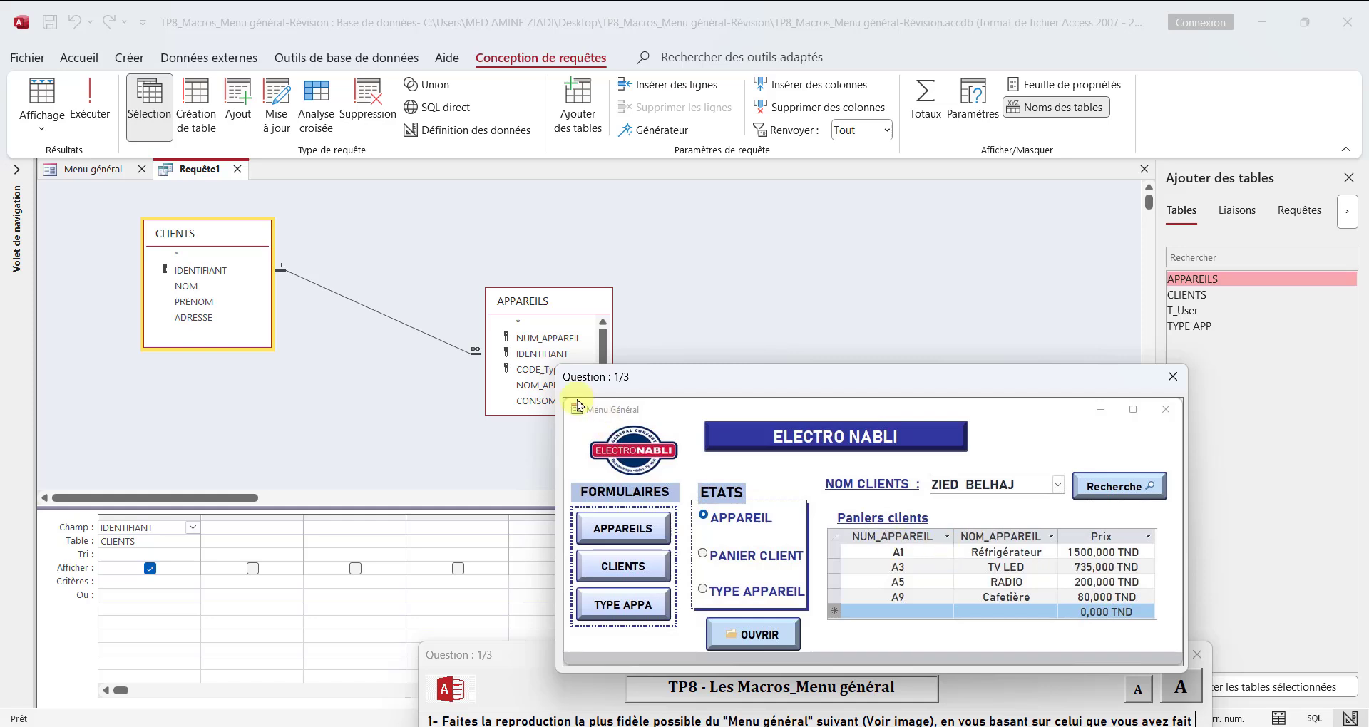
pyautogui.click(538, 341)
pyautogui.doubleClick(538, 339)
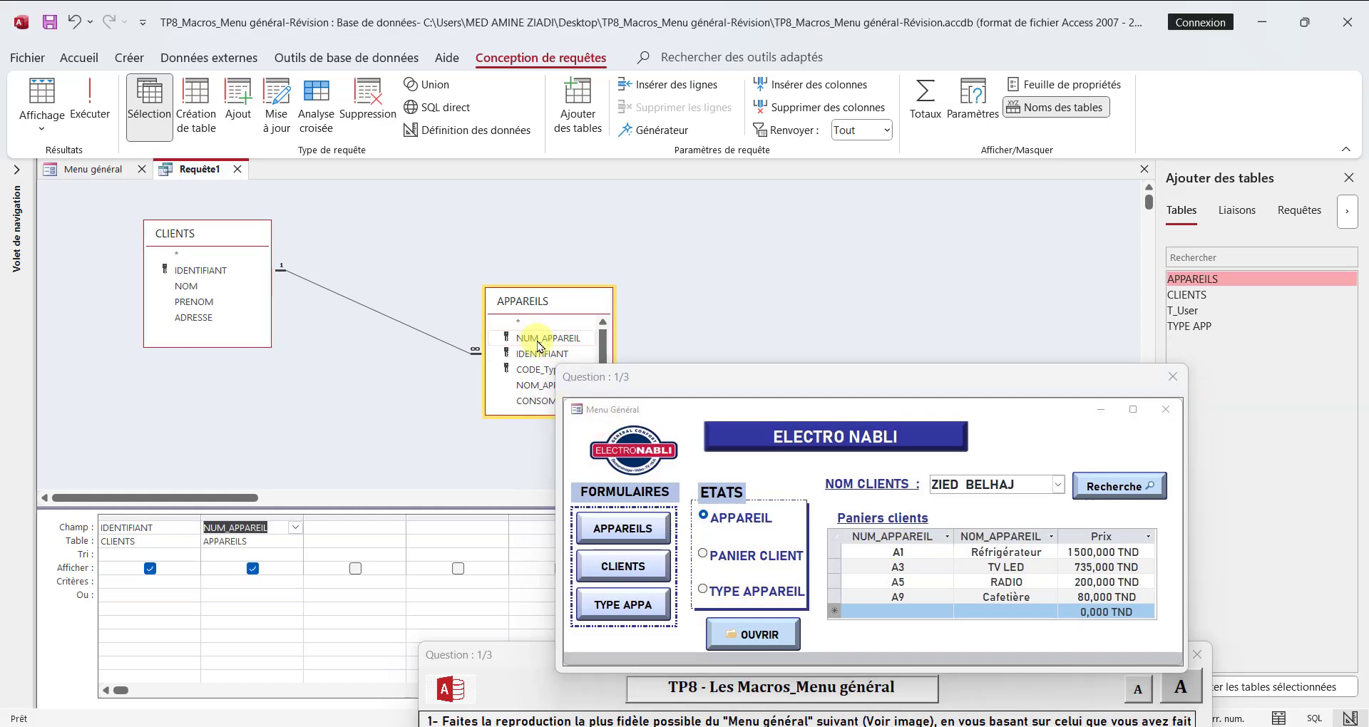
pyautogui.doubleClick(538, 385)
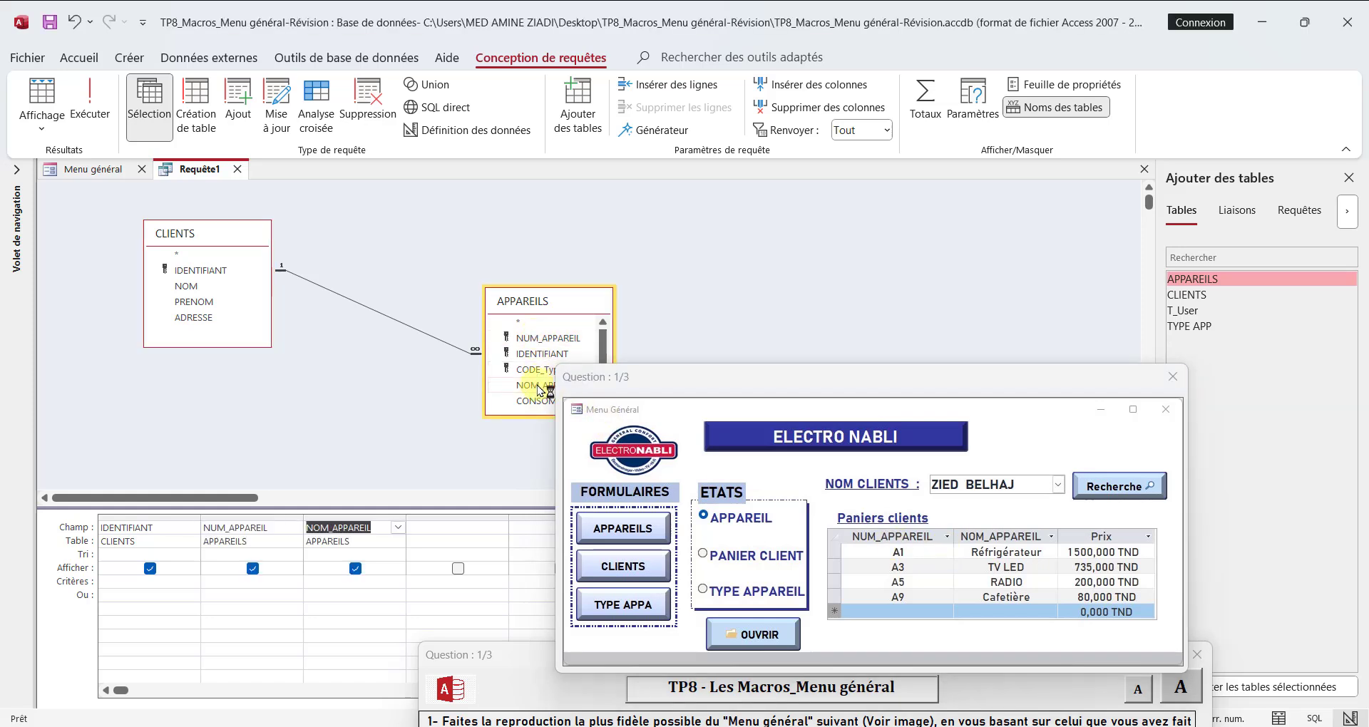
pyautogui.moveTo(528, 415); pyautogui.dragTo(518, 443)
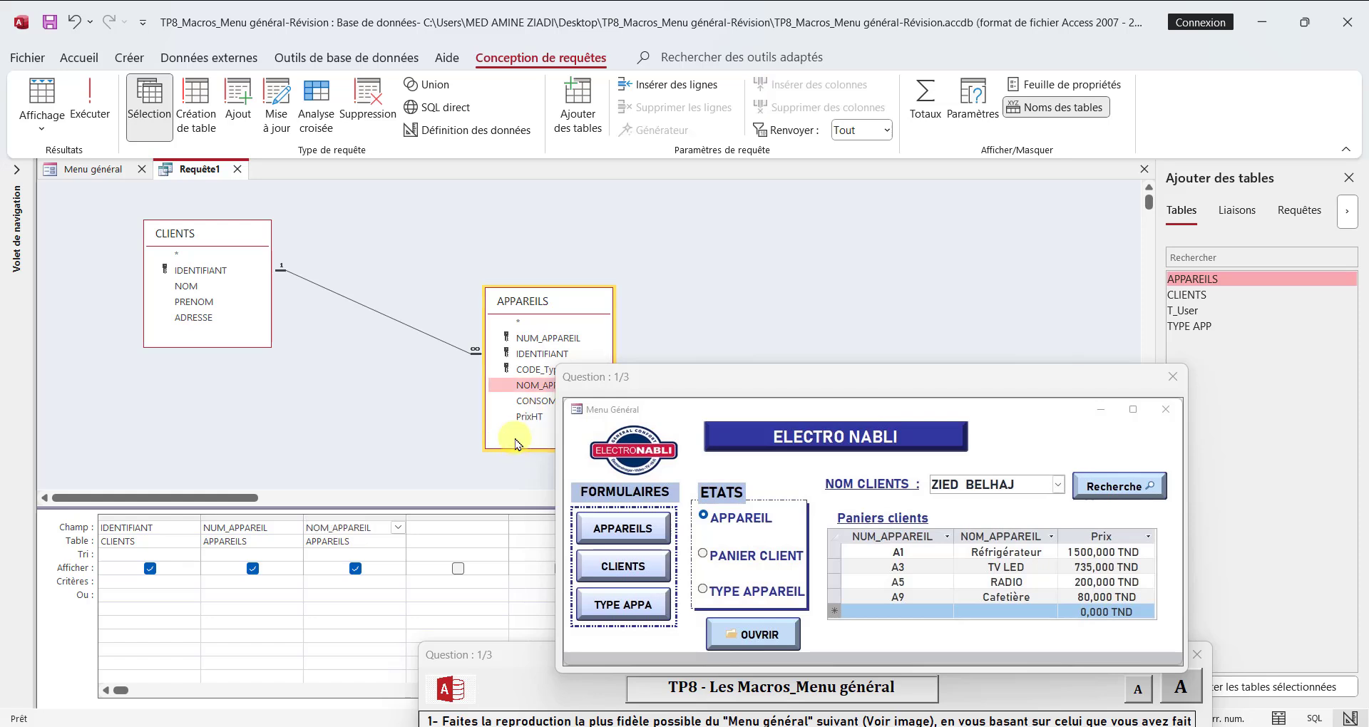
pyautogui.doubleClick(528, 416)
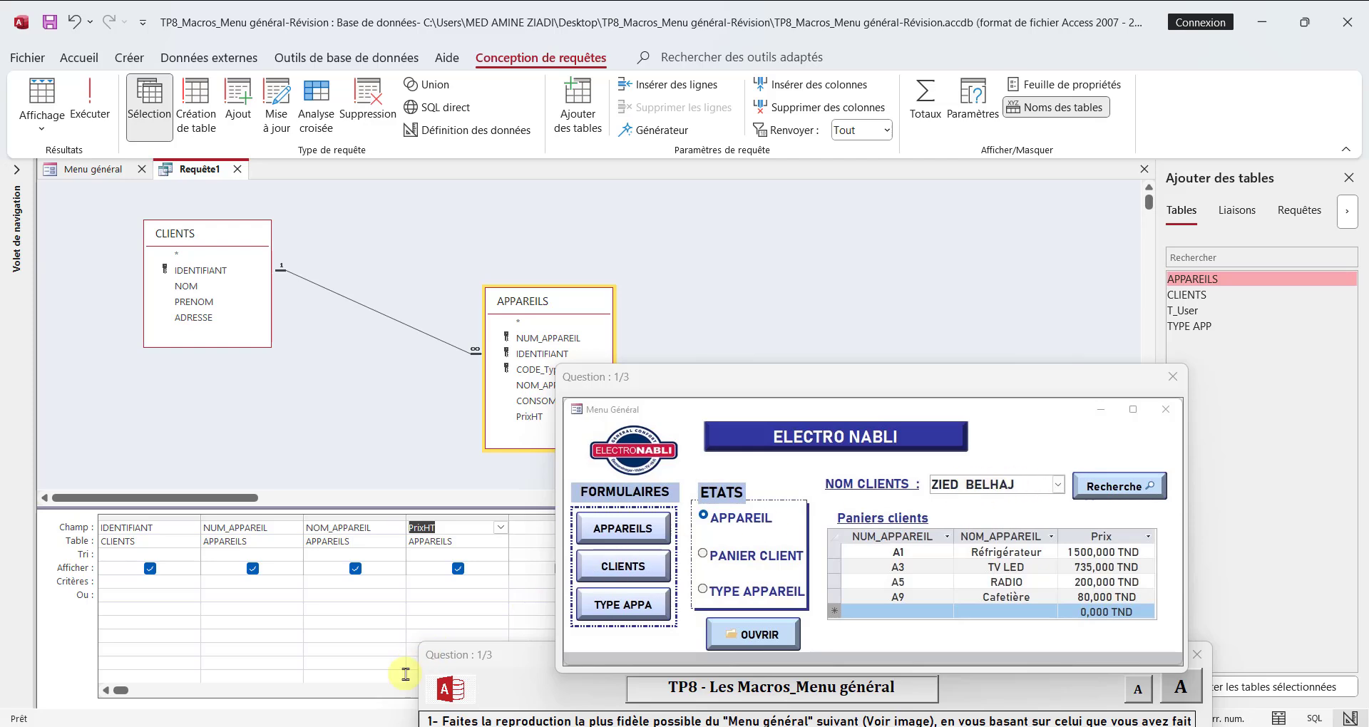
pyautogui.click(390, 726)
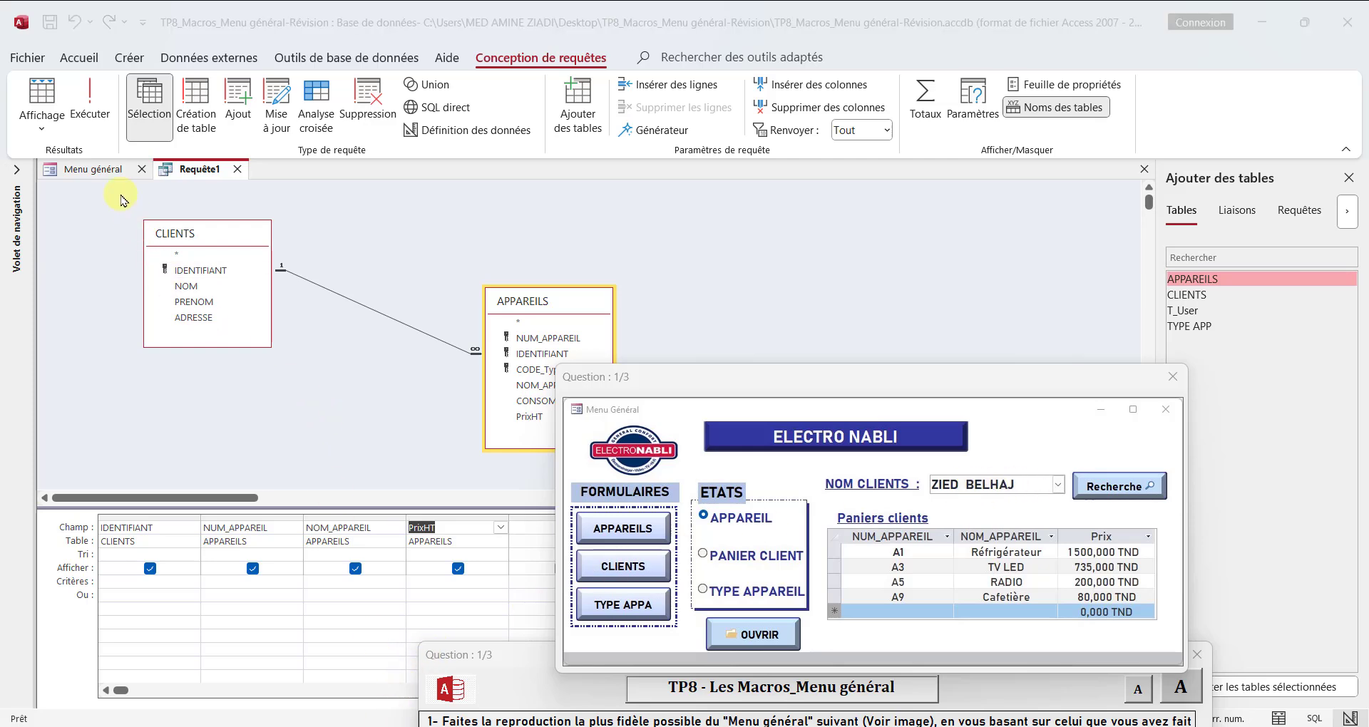
# Step: Widen the Menu général form to about 23 cm and show all properties of the Nom client combo box to check its name
pyautogui.click(93, 171)
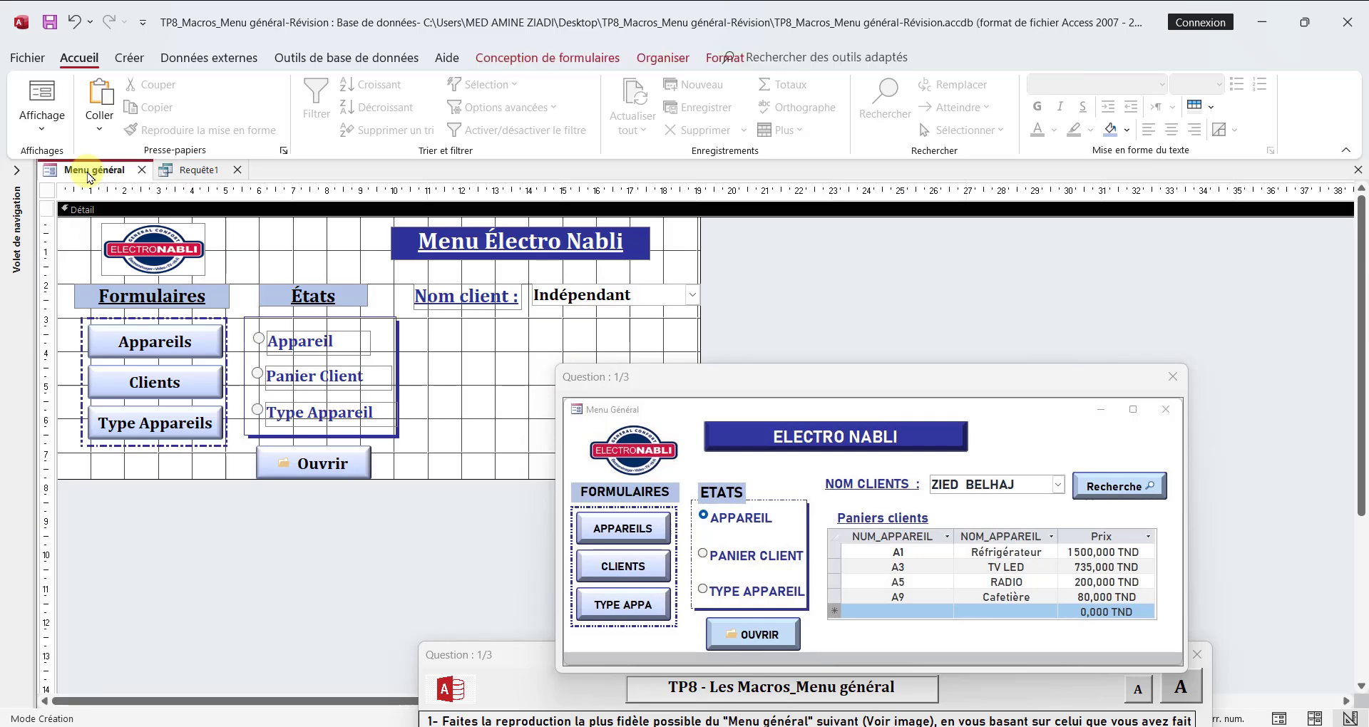
pyautogui.moveTo(698, 251); pyautogui.dragTo(834, 278)
pyautogui.click(619, 297)
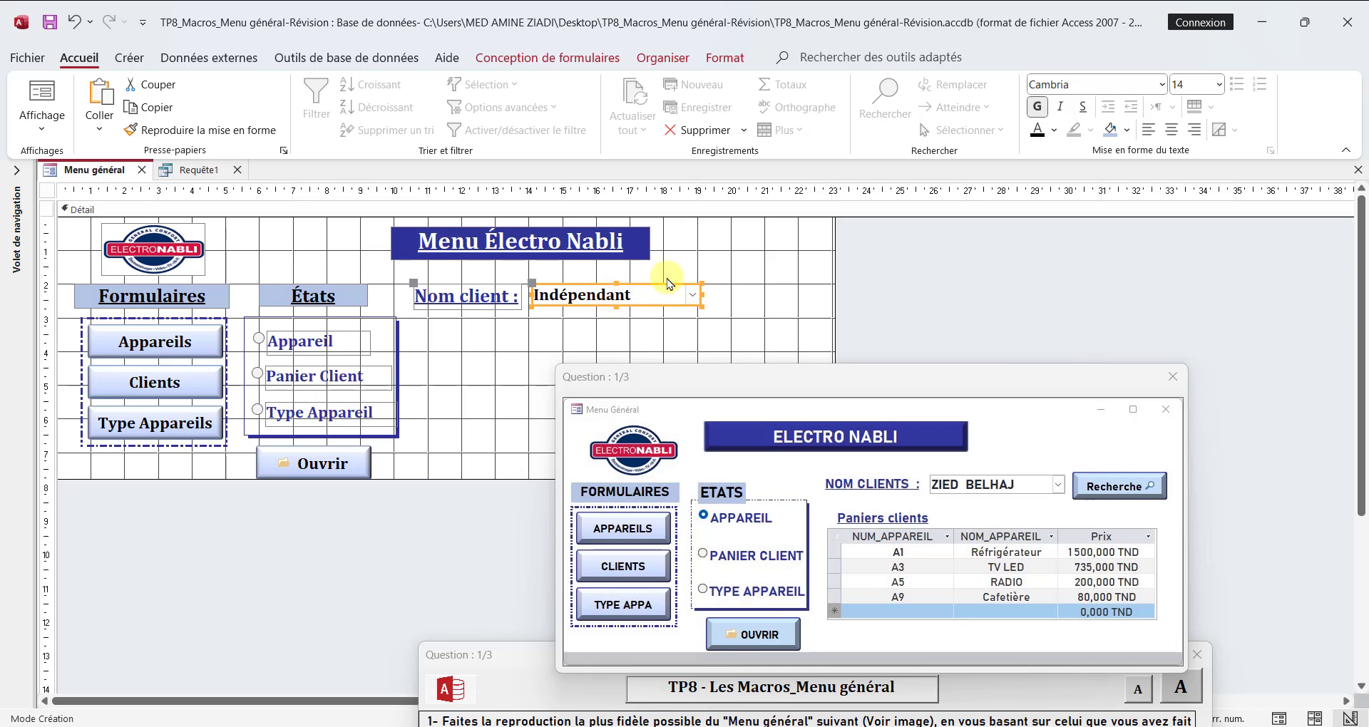
pyautogui.click(547, 57)
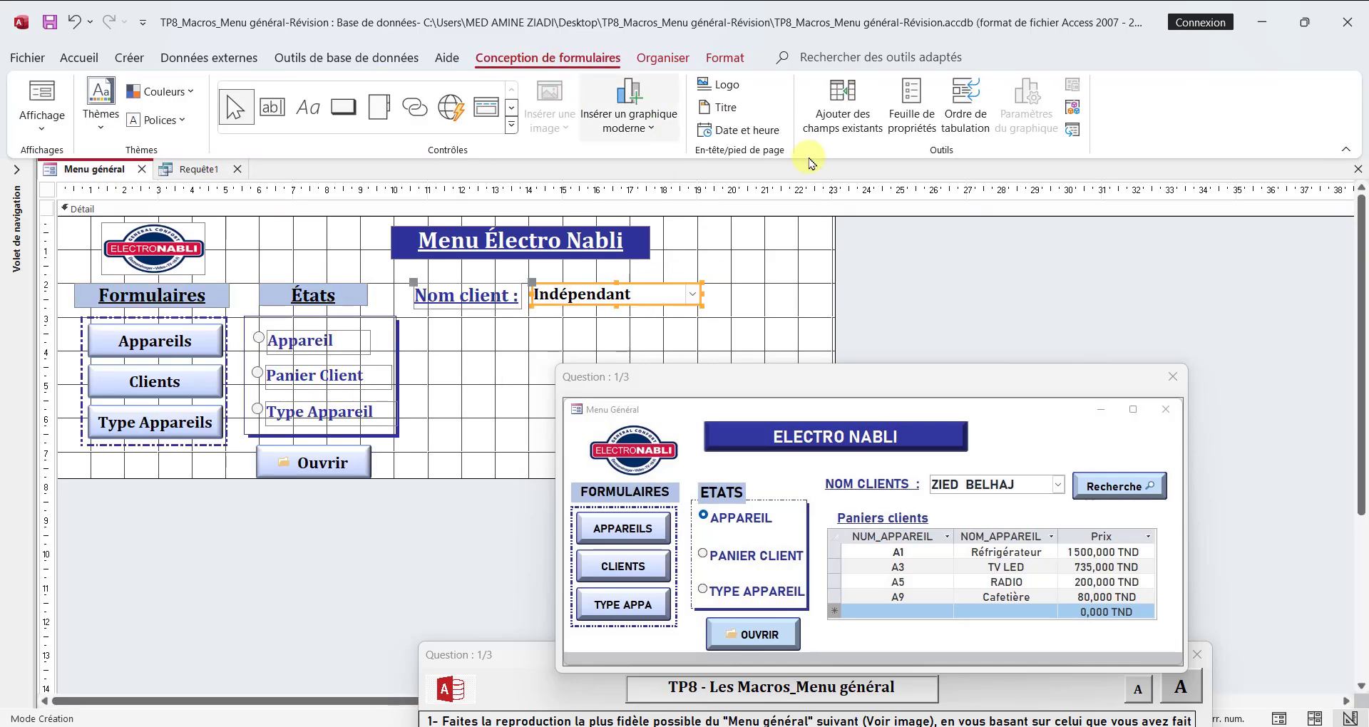
pyautogui.click(911, 107)
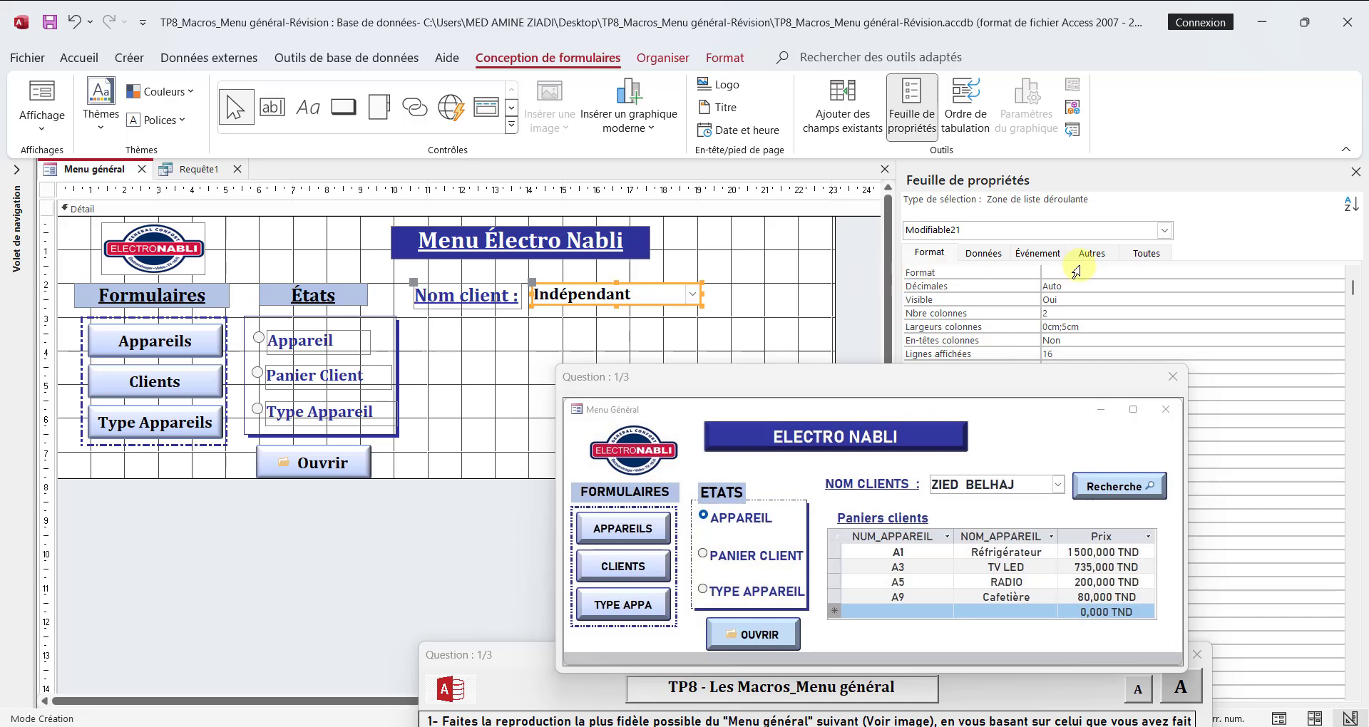
pyautogui.click(1144, 253)
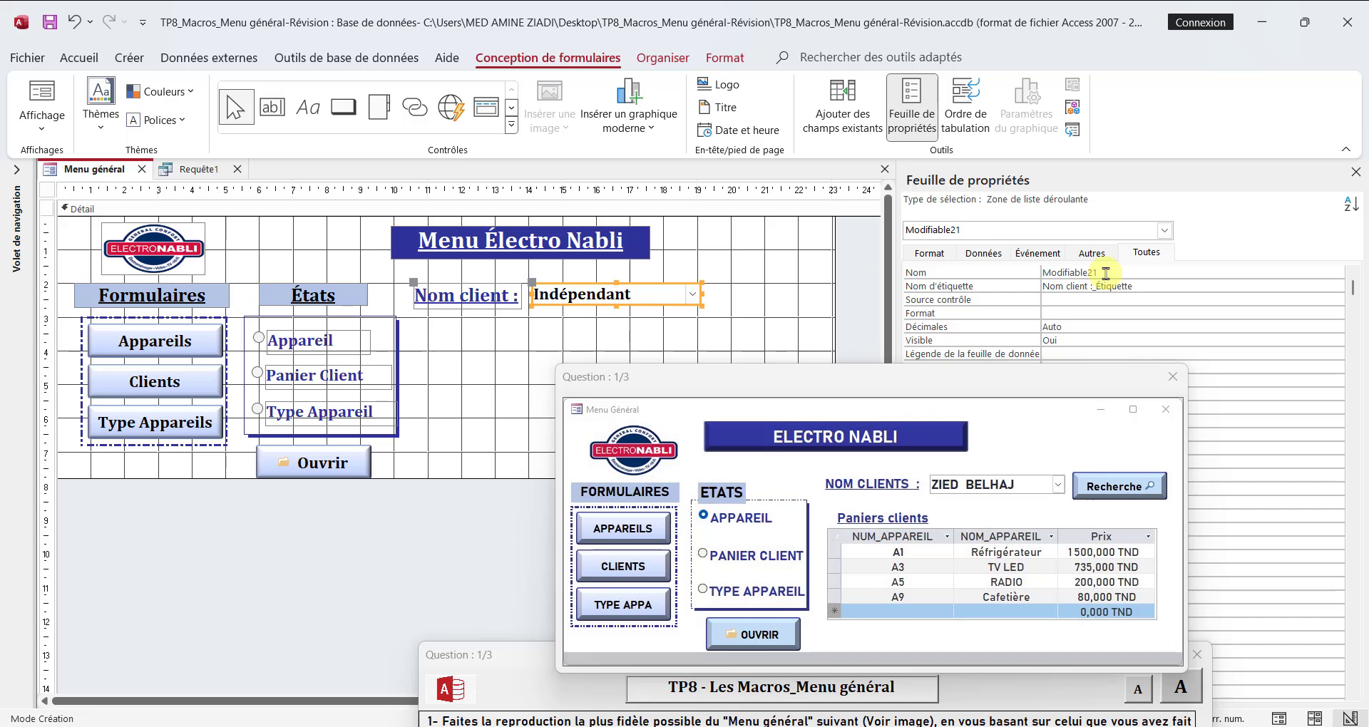
# Step: Return to the query, run it without criteria to preview its records, and go back to Design view
pyautogui.click(189, 170)
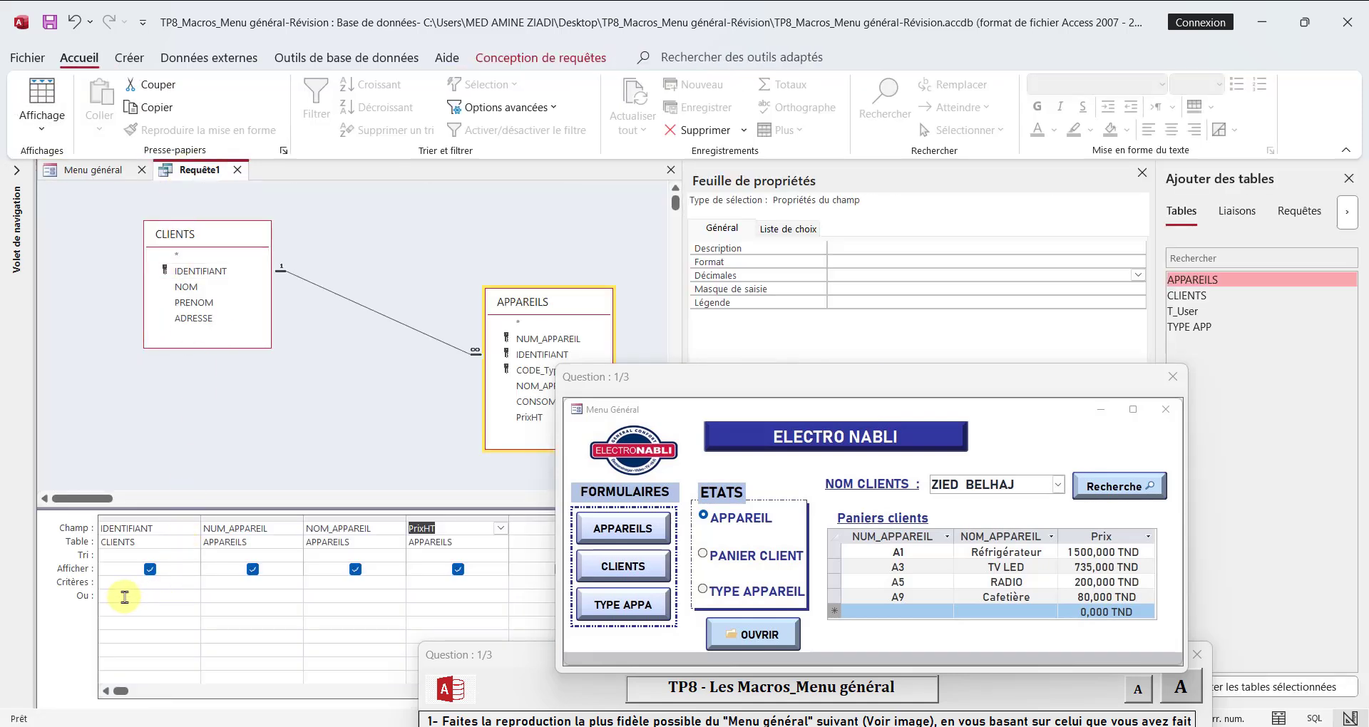
pyautogui.click(124, 582)
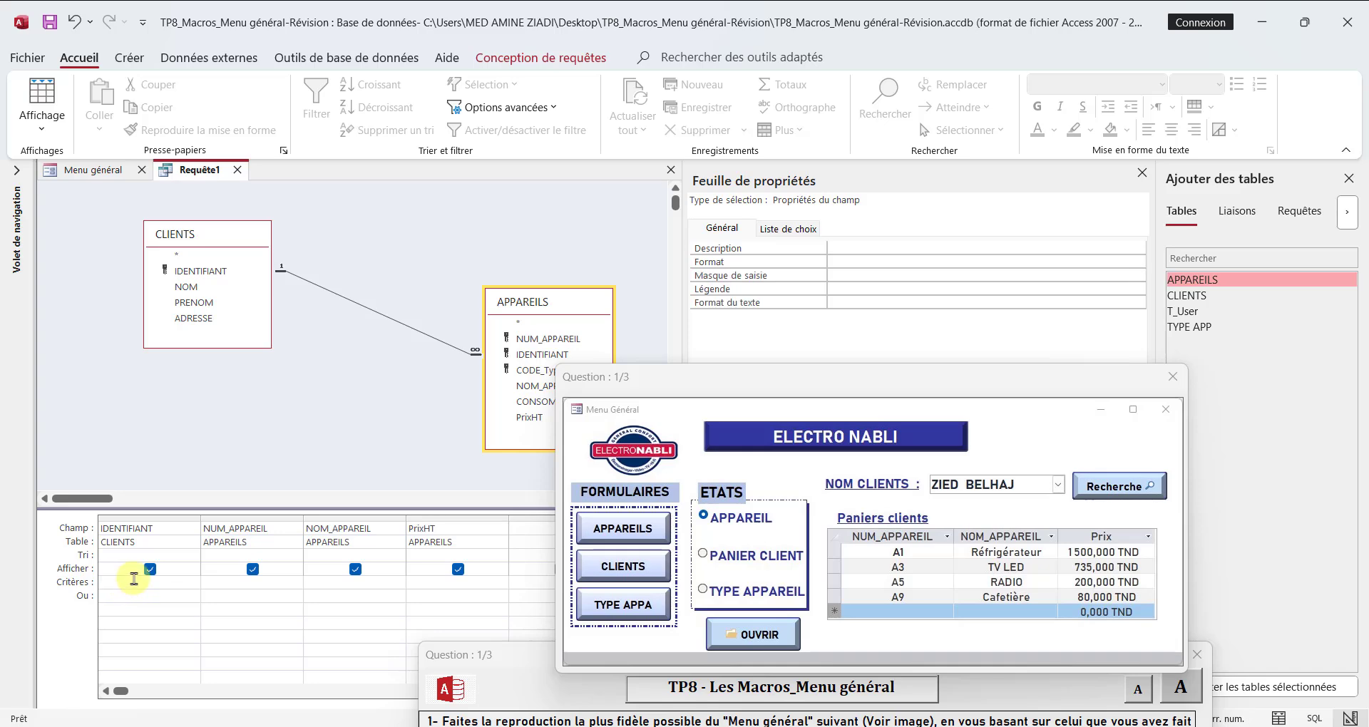
pyautogui.click(528, 57)
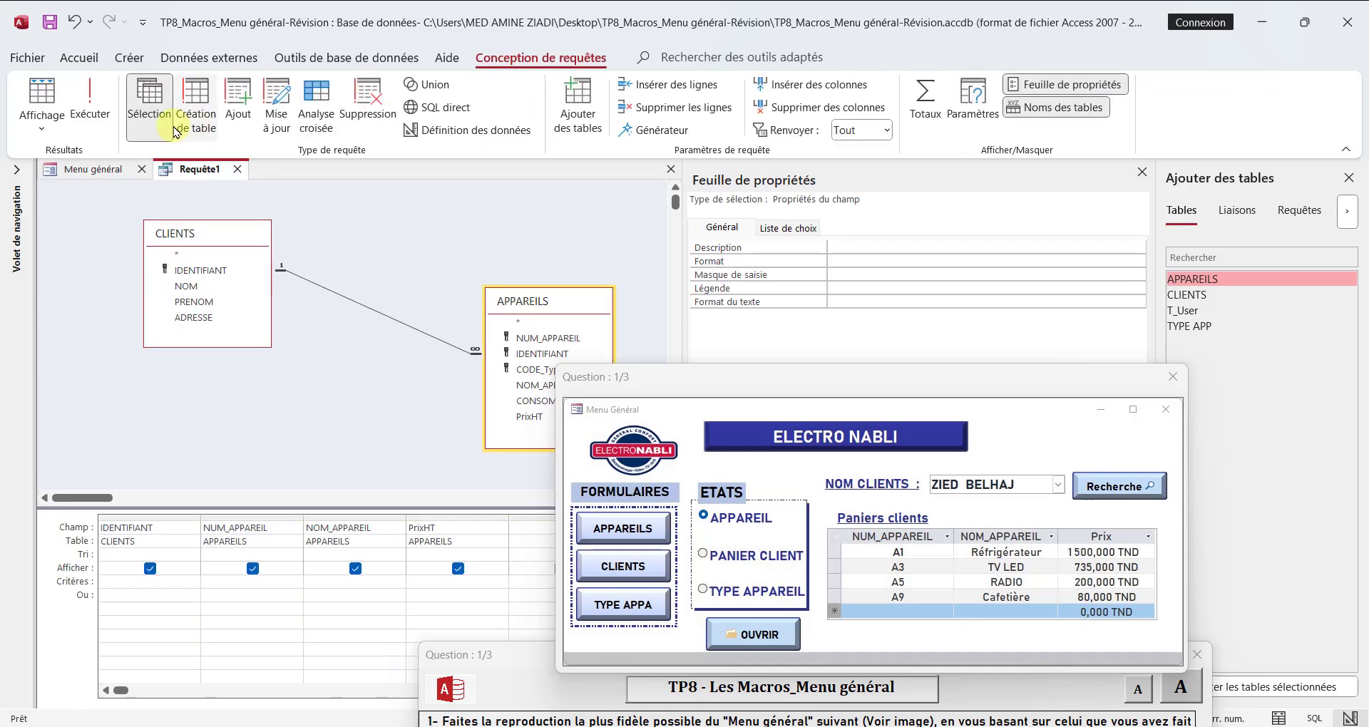
pyautogui.click(90, 104)
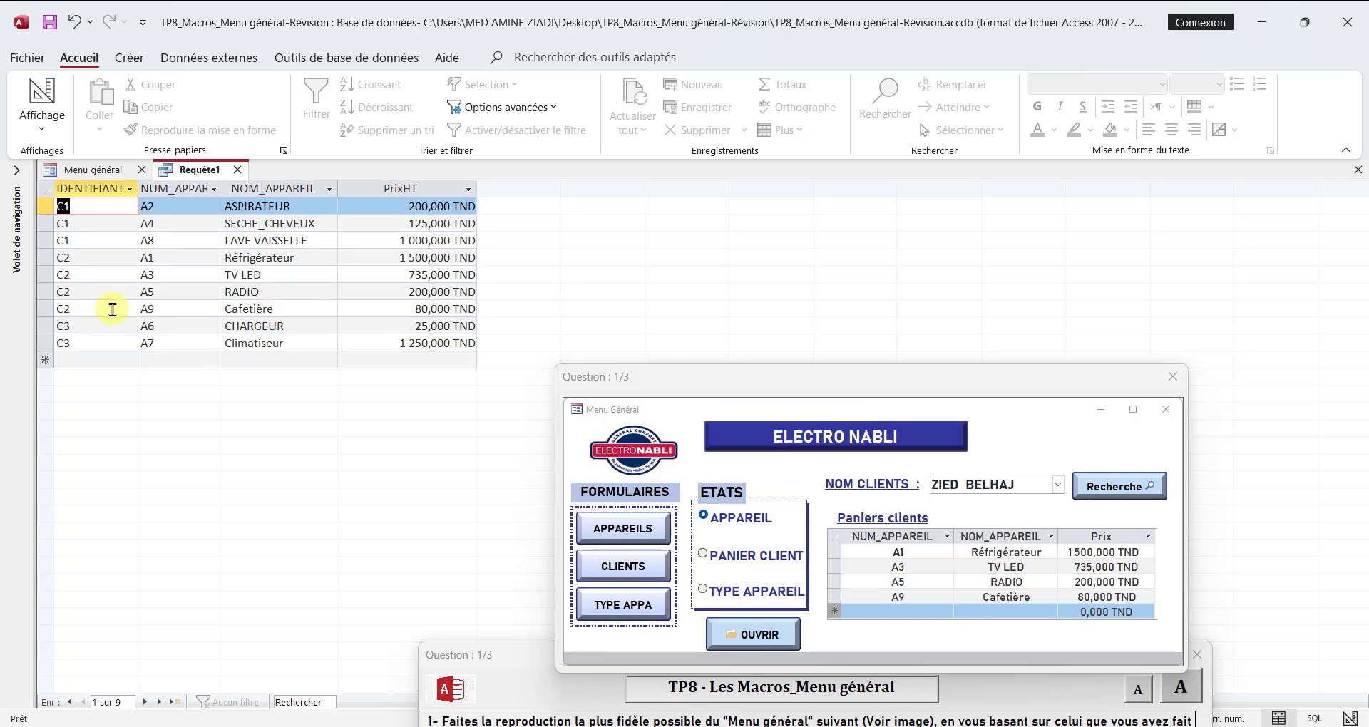
pyautogui.click(39, 107)
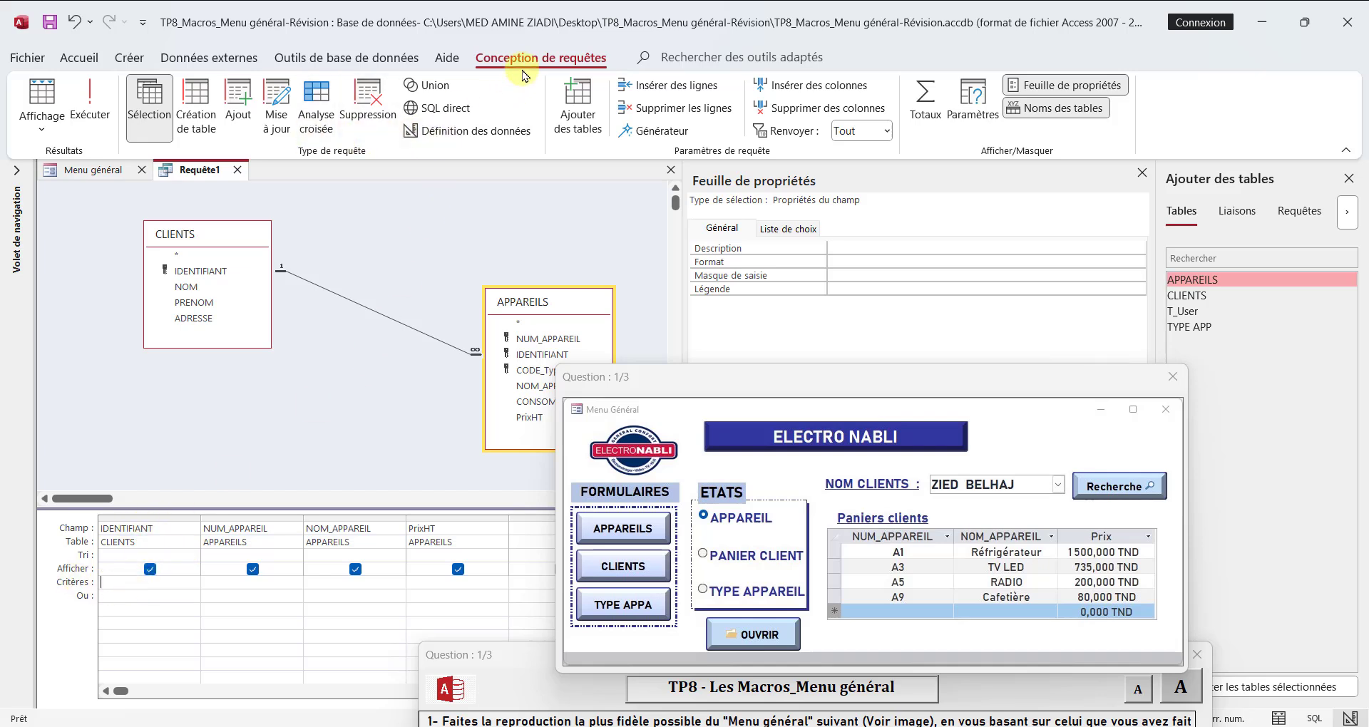
# Step: Build the IDENTIFIANT criterion [Formulaires]![Menu général]![Modifiable21] with the expression builder
pyautogui.click(636, 132)
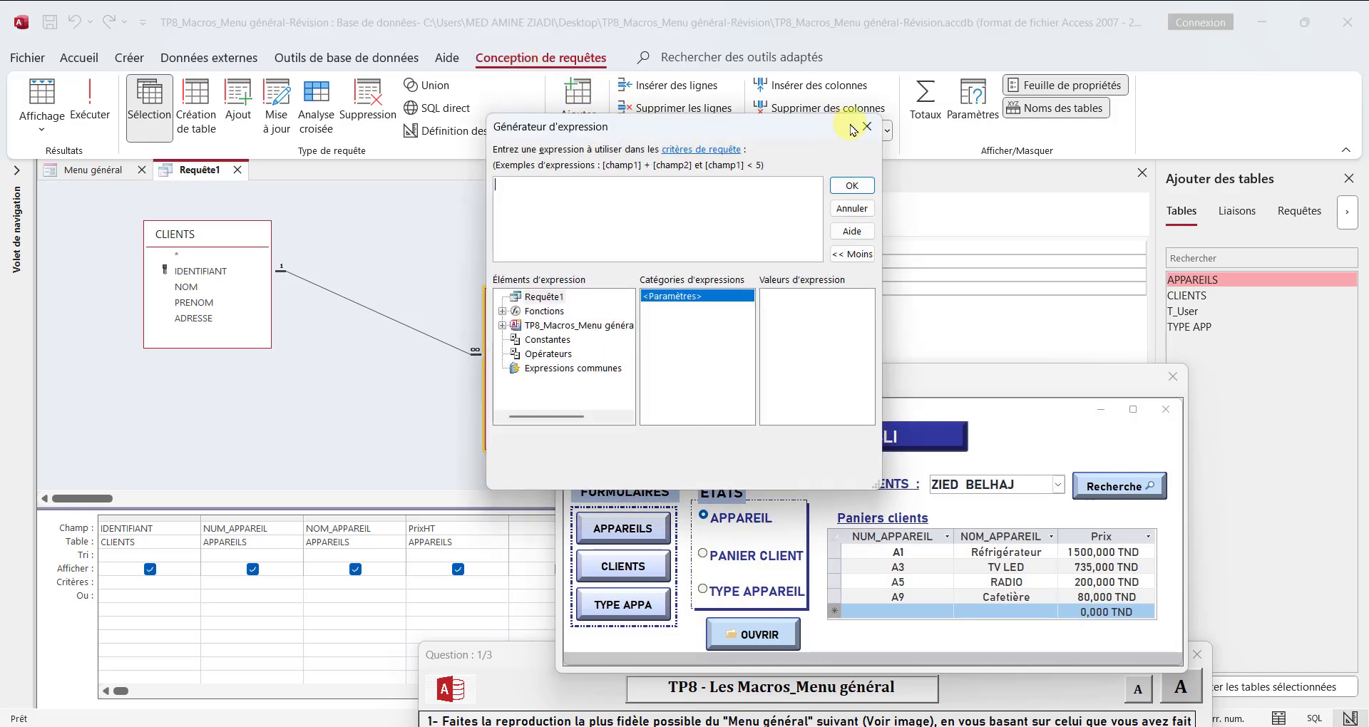
pyautogui.doubleClick(548, 326)
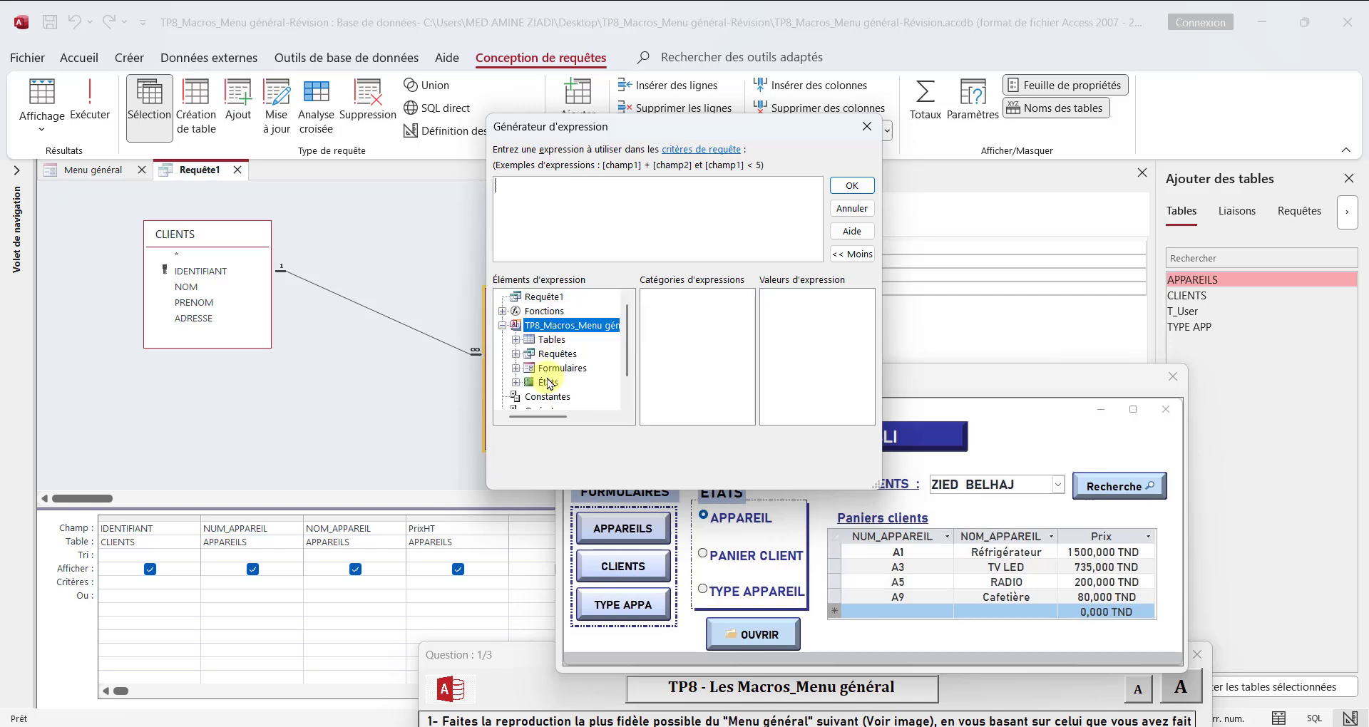
pyautogui.doubleClick(553, 369)
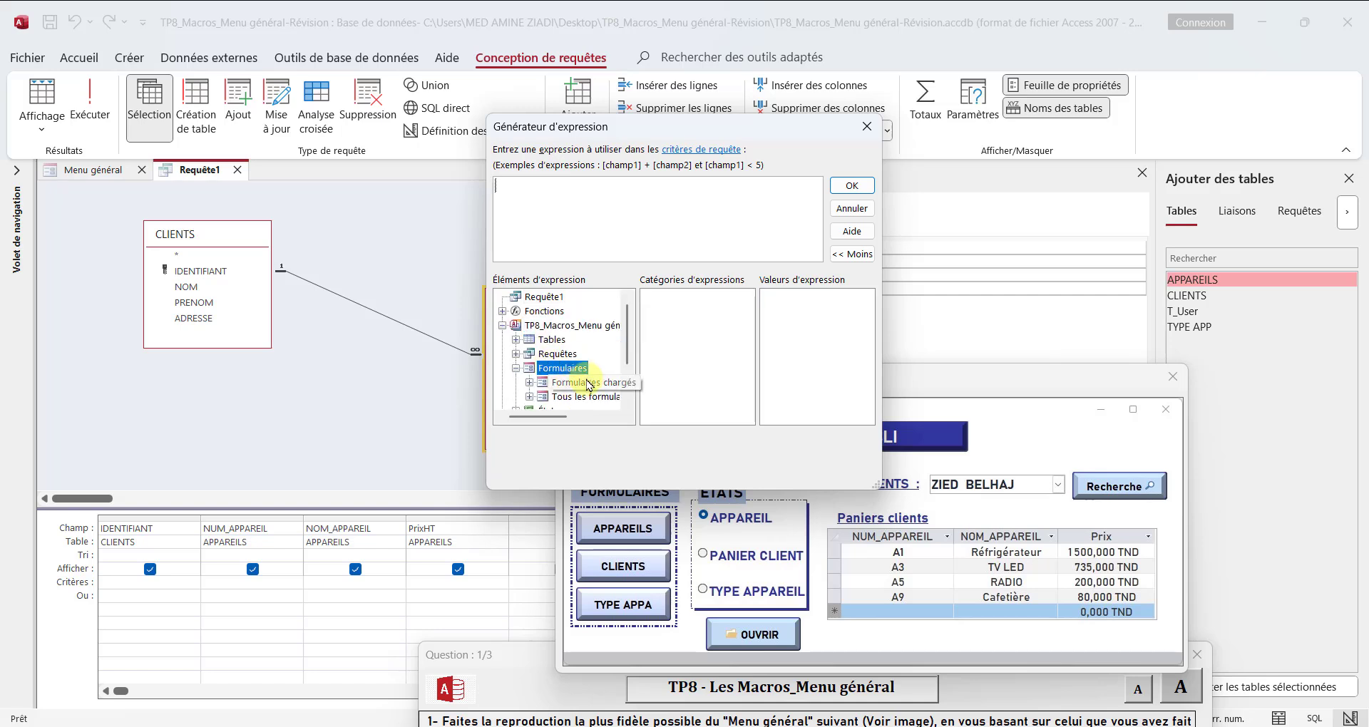
pyautogui.click(592, 397)
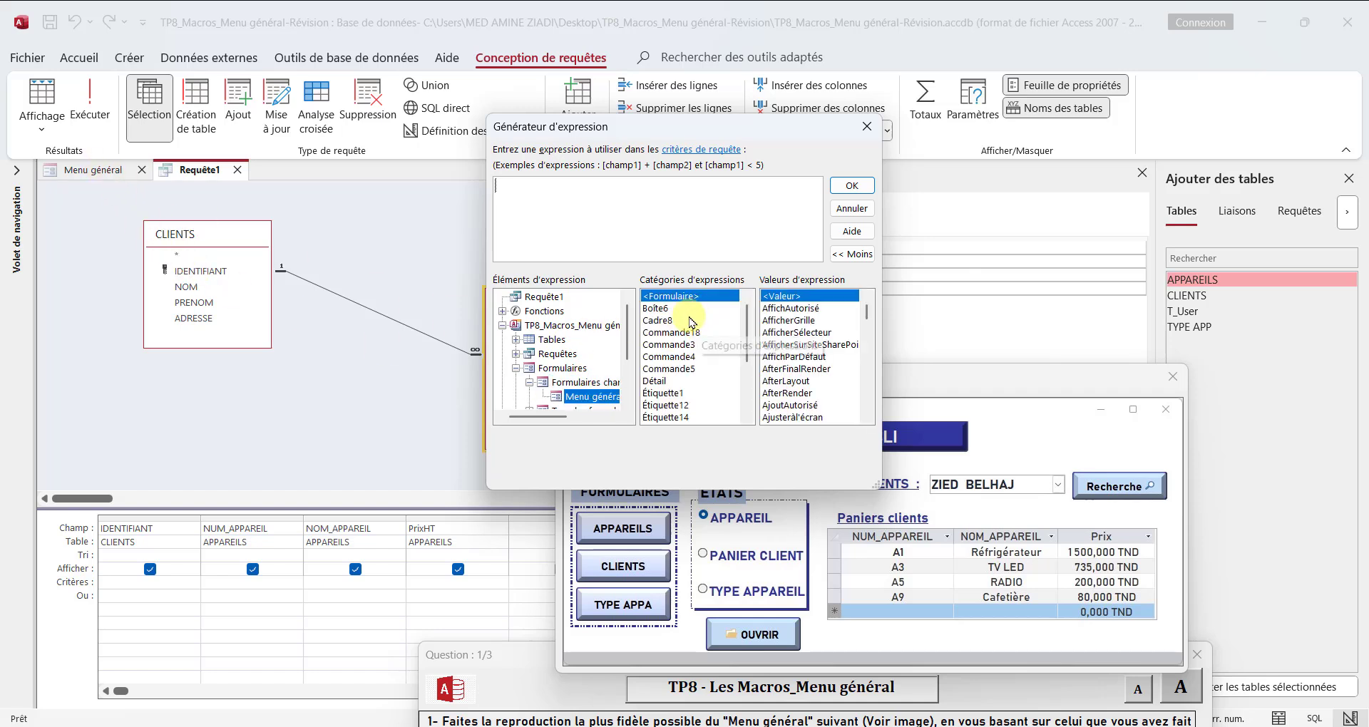
pyautogui.scroll(-1, 695, 367)
pyautogui.scroll(-2, 695, 367)
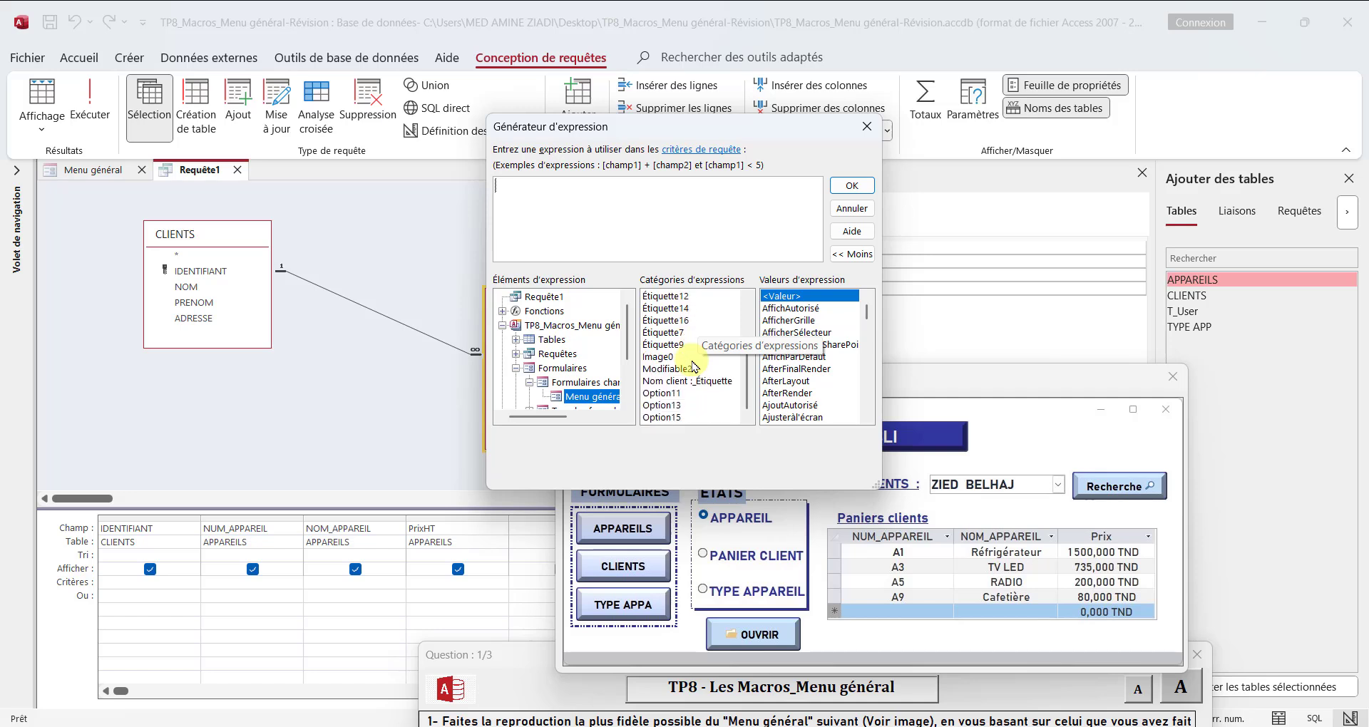
pyautogui.click(681, 371)
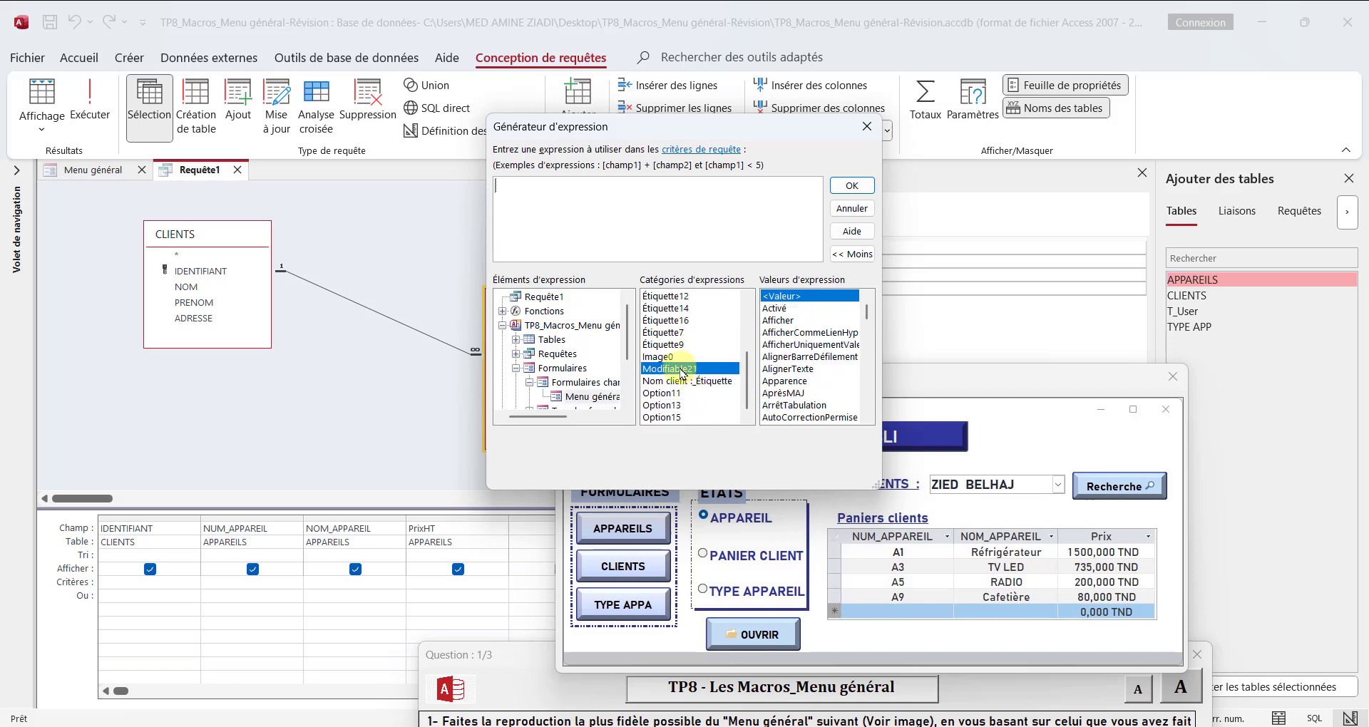
pyautogui.doubleClick(682, 370)
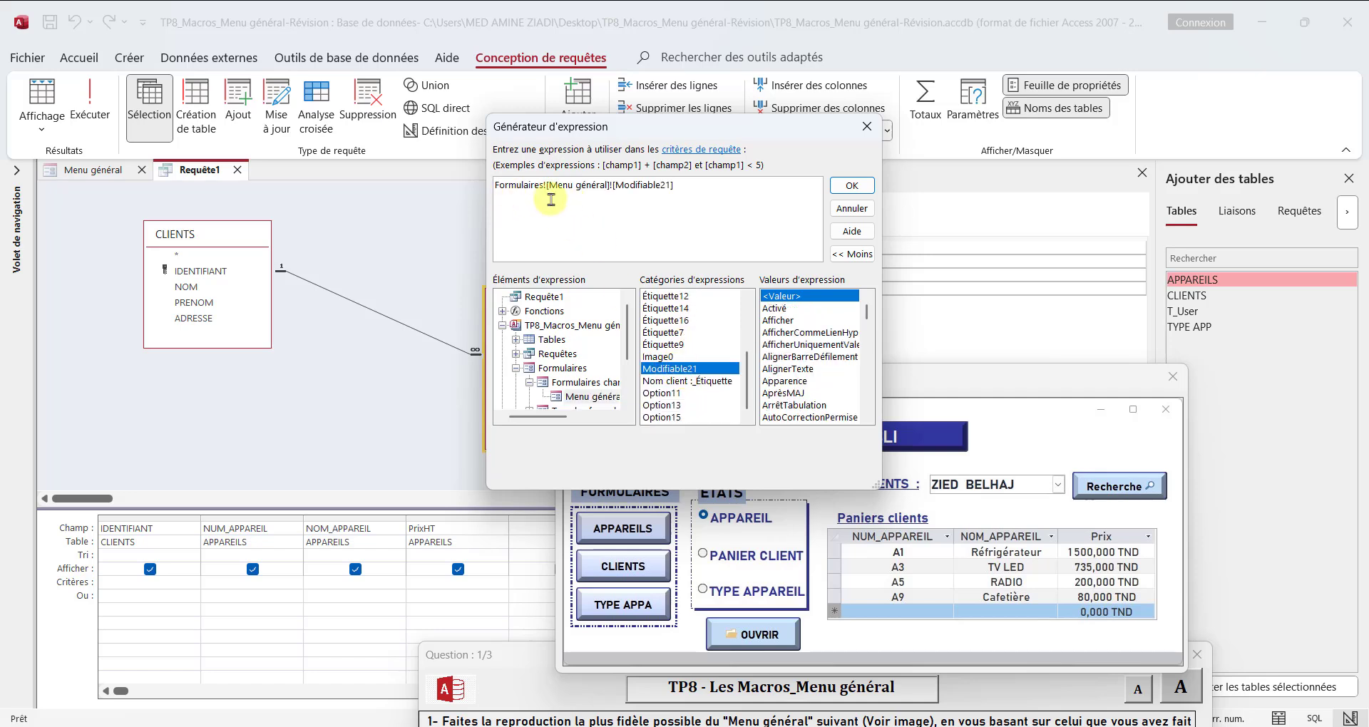
pyautogui.click(850, 187)
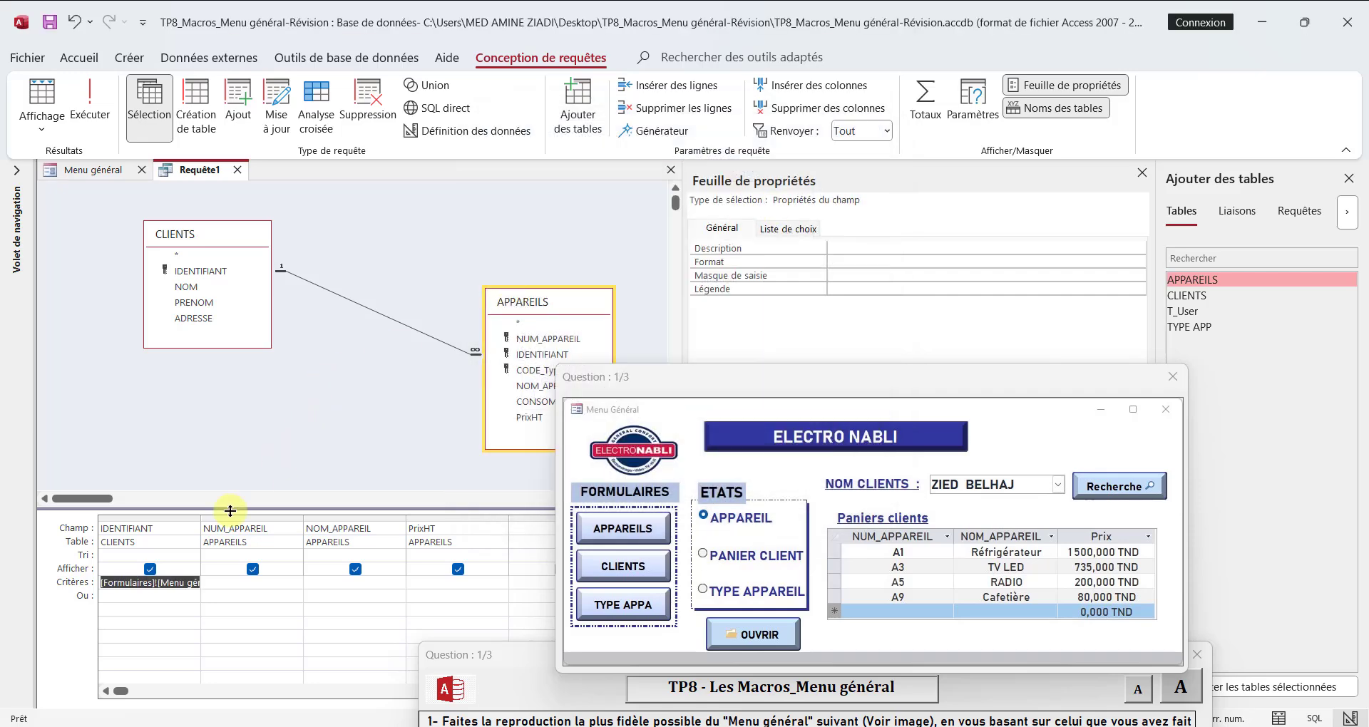
# Step: Widen the IDENTIFIANT column to fit its criterion and save the query as Req Rech Client
pyautogui.moveTo(201, 516); pyautogui.dragTo(319, 516)
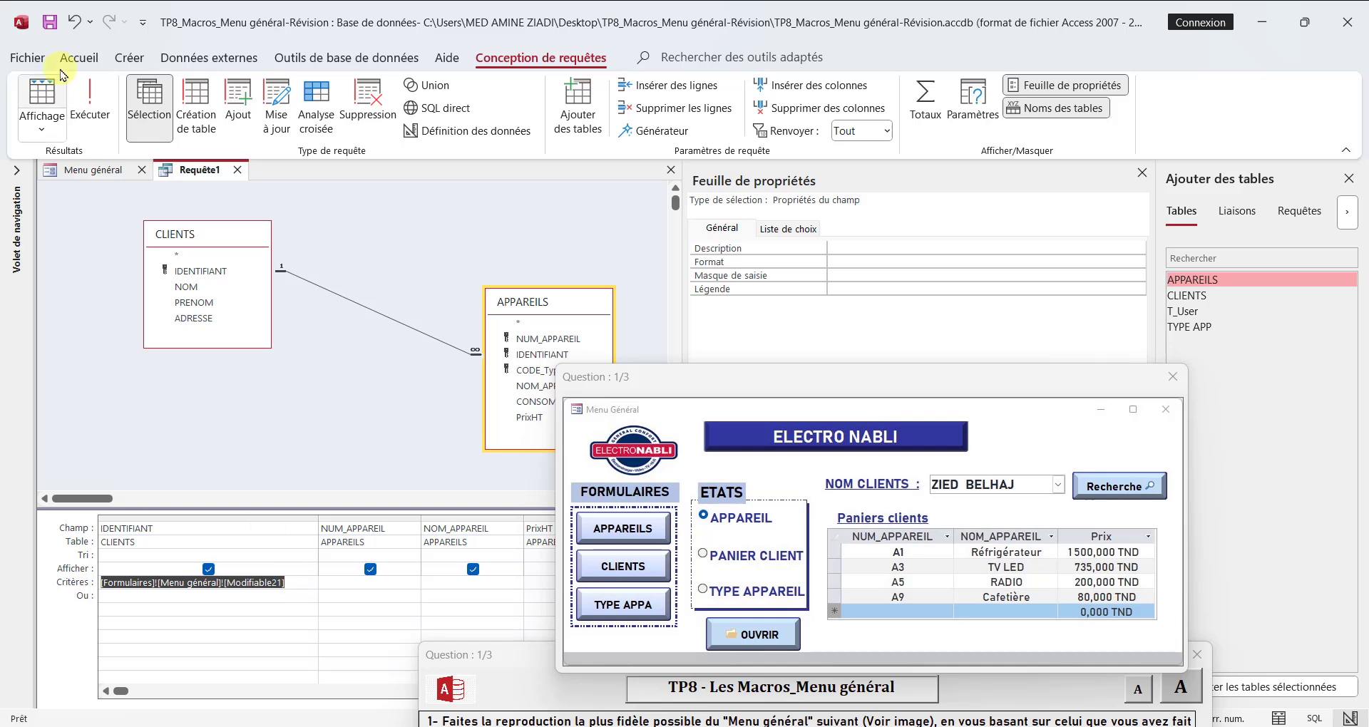
pyautogui.click(50, 22)
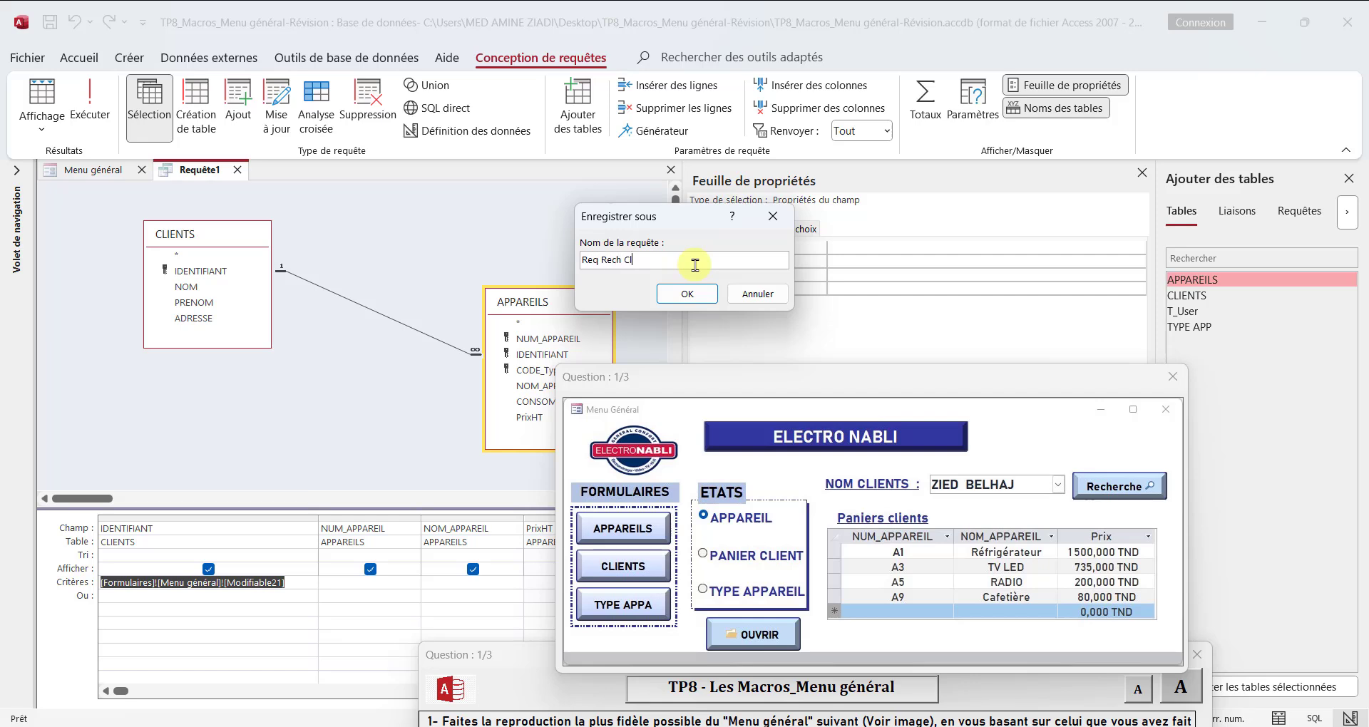
pyautogui.click(674, 295)
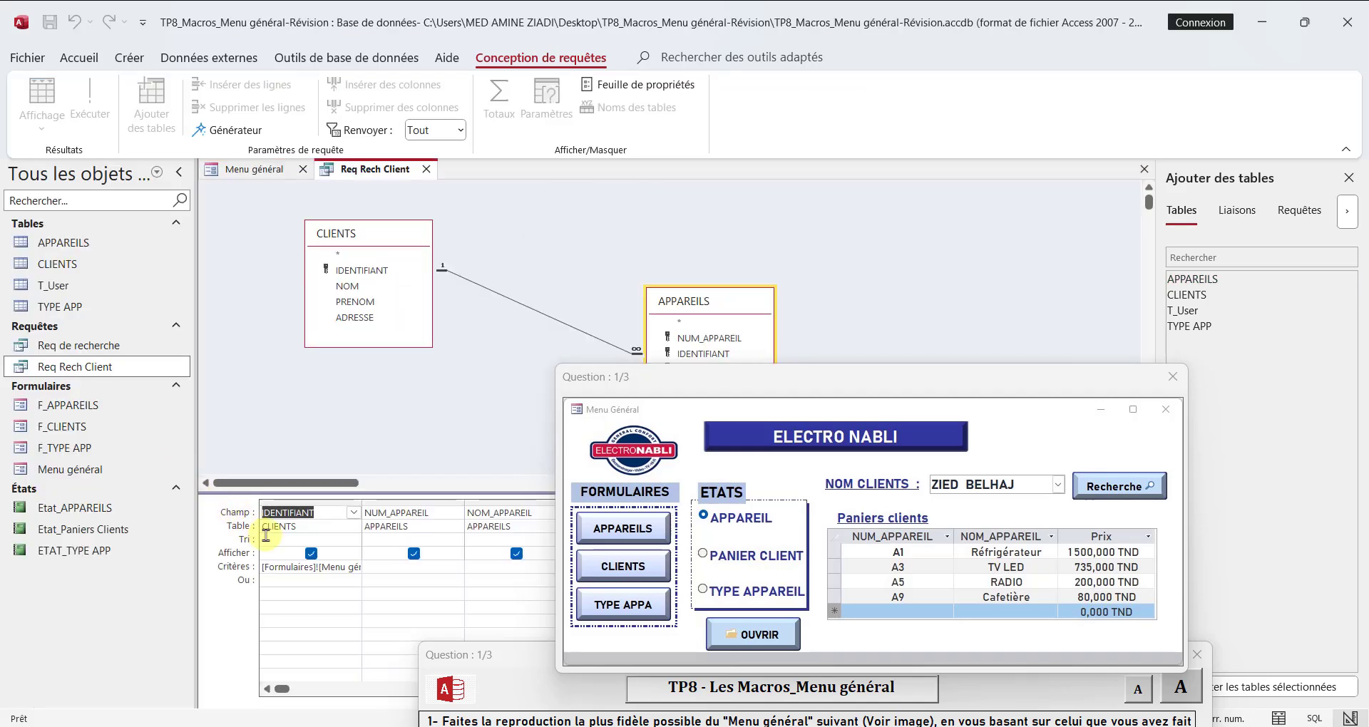
# Step: Hide the IDENTIFIANT field from the query results, then save and close the query
pyautogui.click(311, 553)
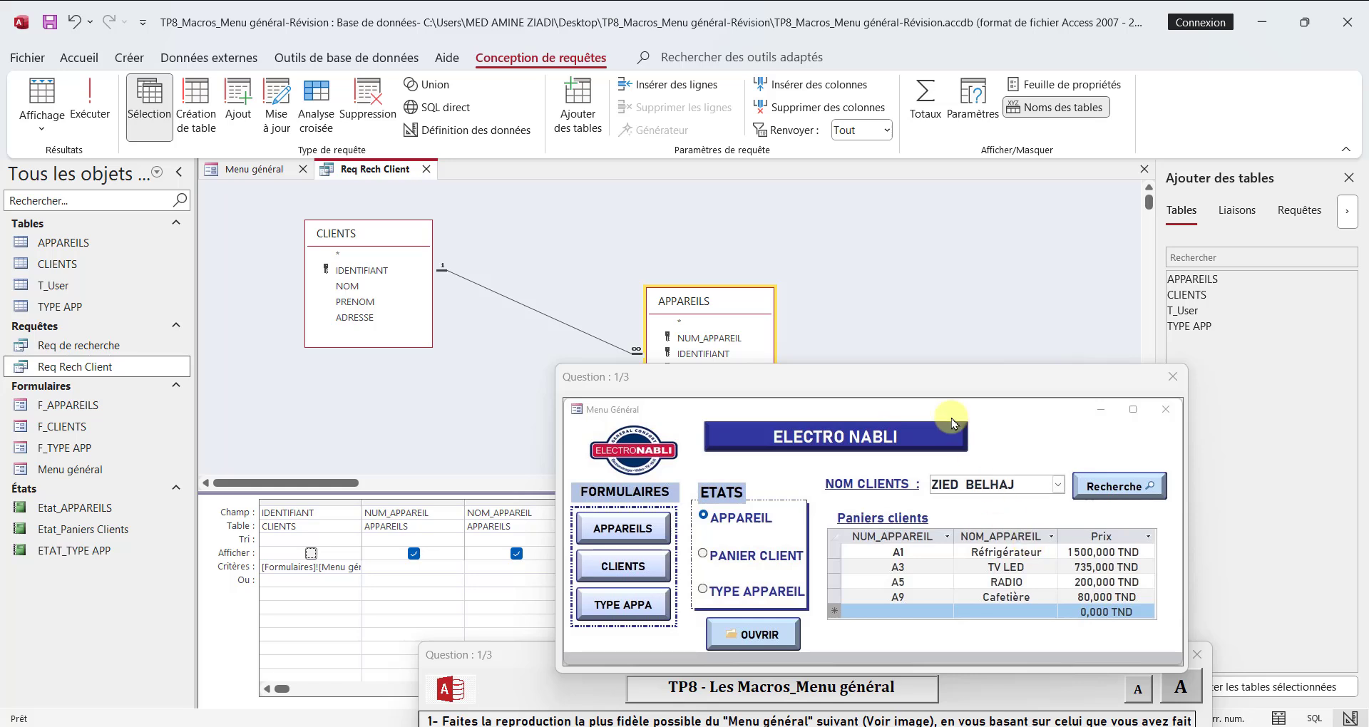
pyautogui.moveTo(953, 388); pyautogui.dragTo(1074, 407)
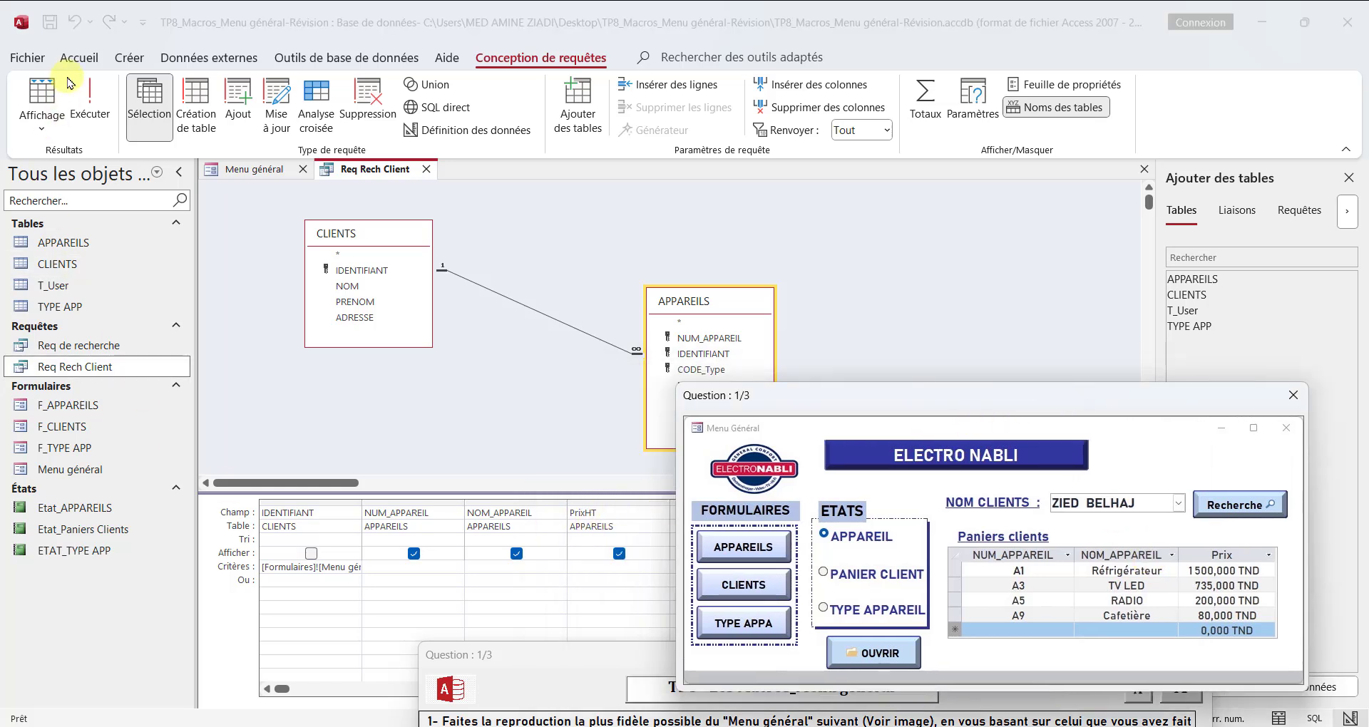
pyautogui.click(50, 23)
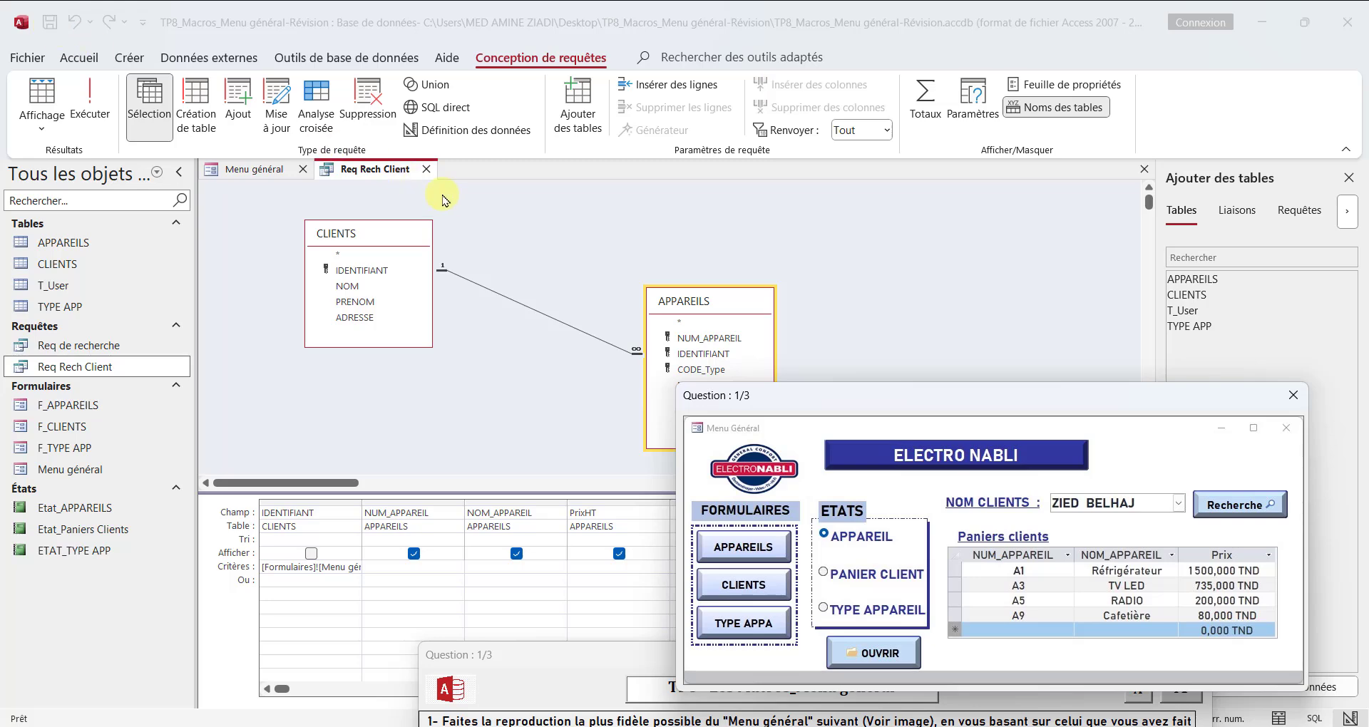
pyautogui.click(426, 169)
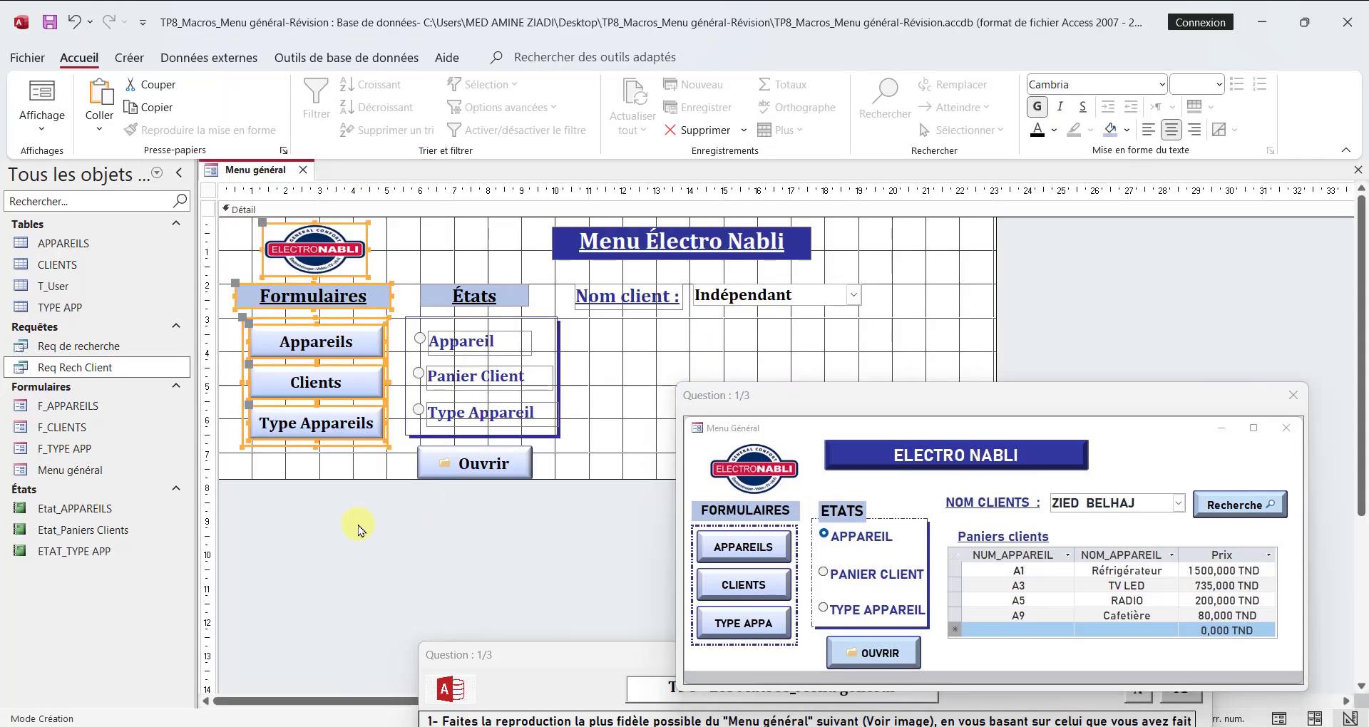
# Step: Move the question window below the Menu général form and bring up the form design tools
pyautogui.moveTo(734, 397); pyautogui.dragTo(324, 508)
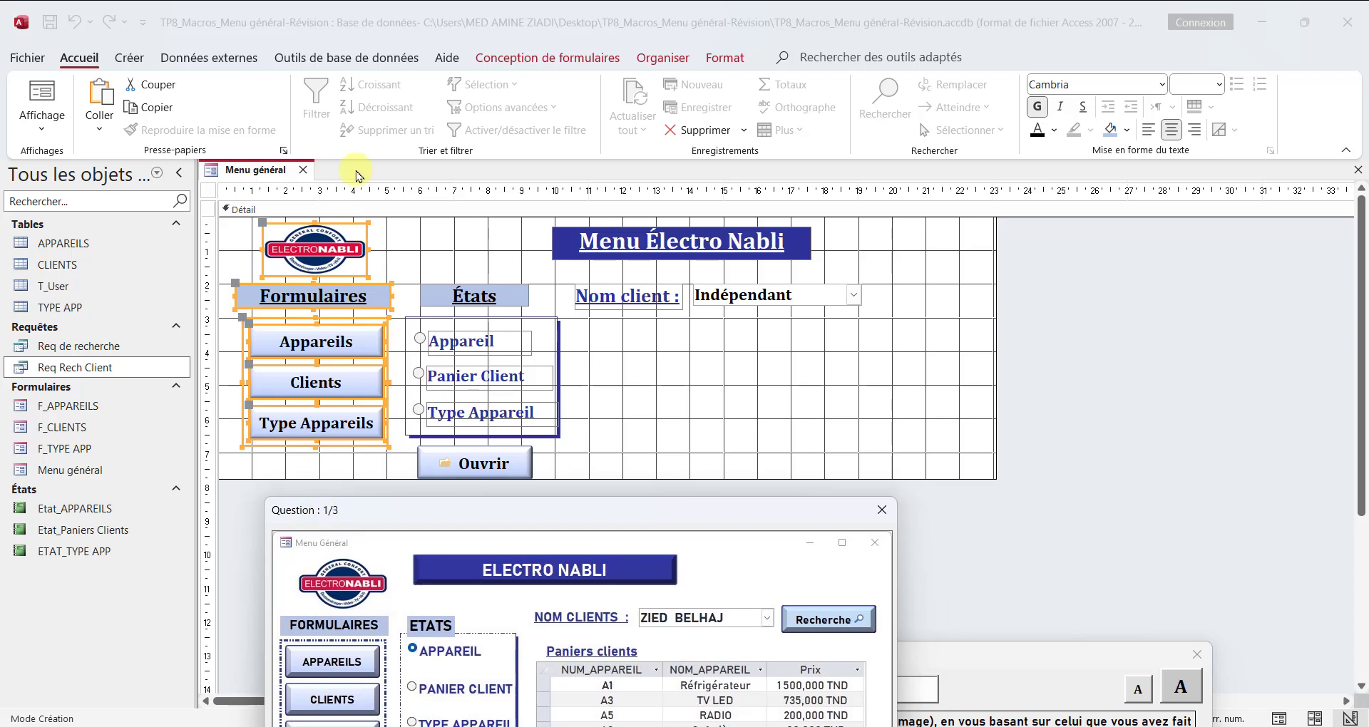
pyautogui.click(543, 57)
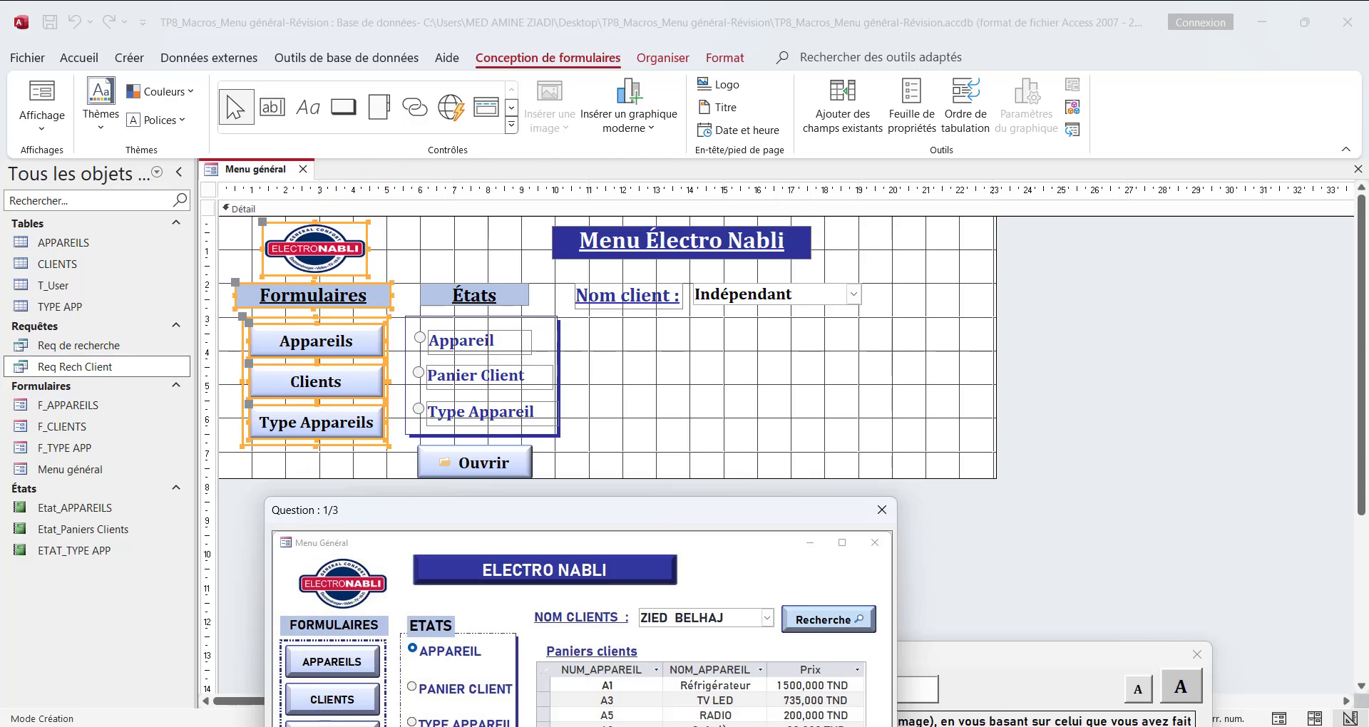
pyautogui.click(321, 726)
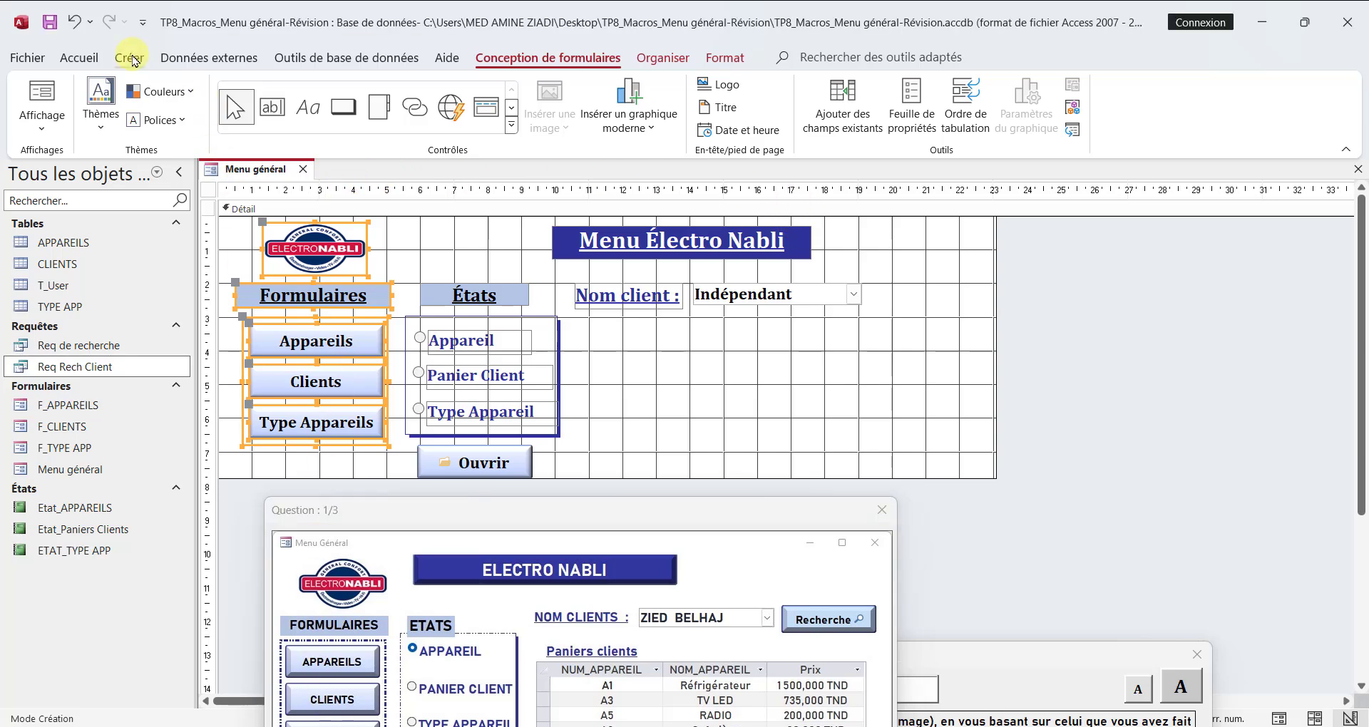
# Step: Start the form wizard on the Req Rech Client query and include the NUM_APPAREIL, NOM_APPAREIL and PrixHT fields
pyautogui.click(131, 60)
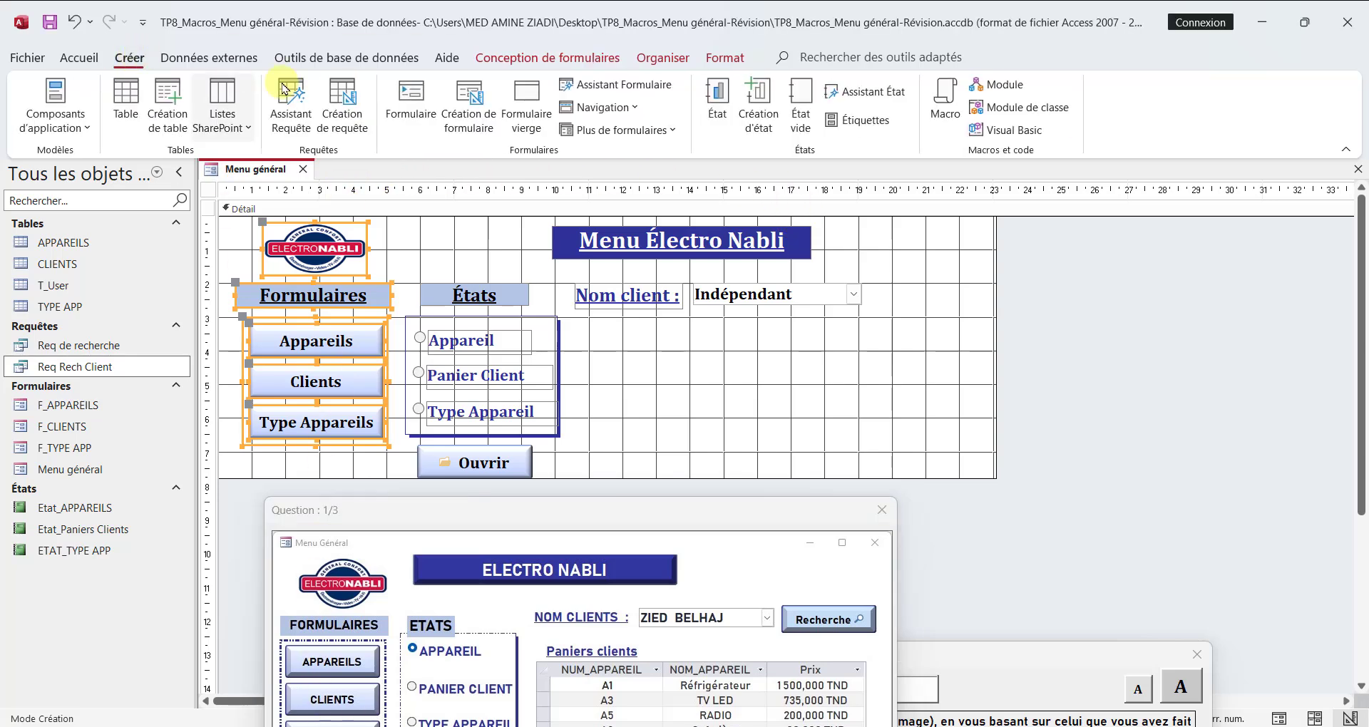
pyautogui.click(627, 87)
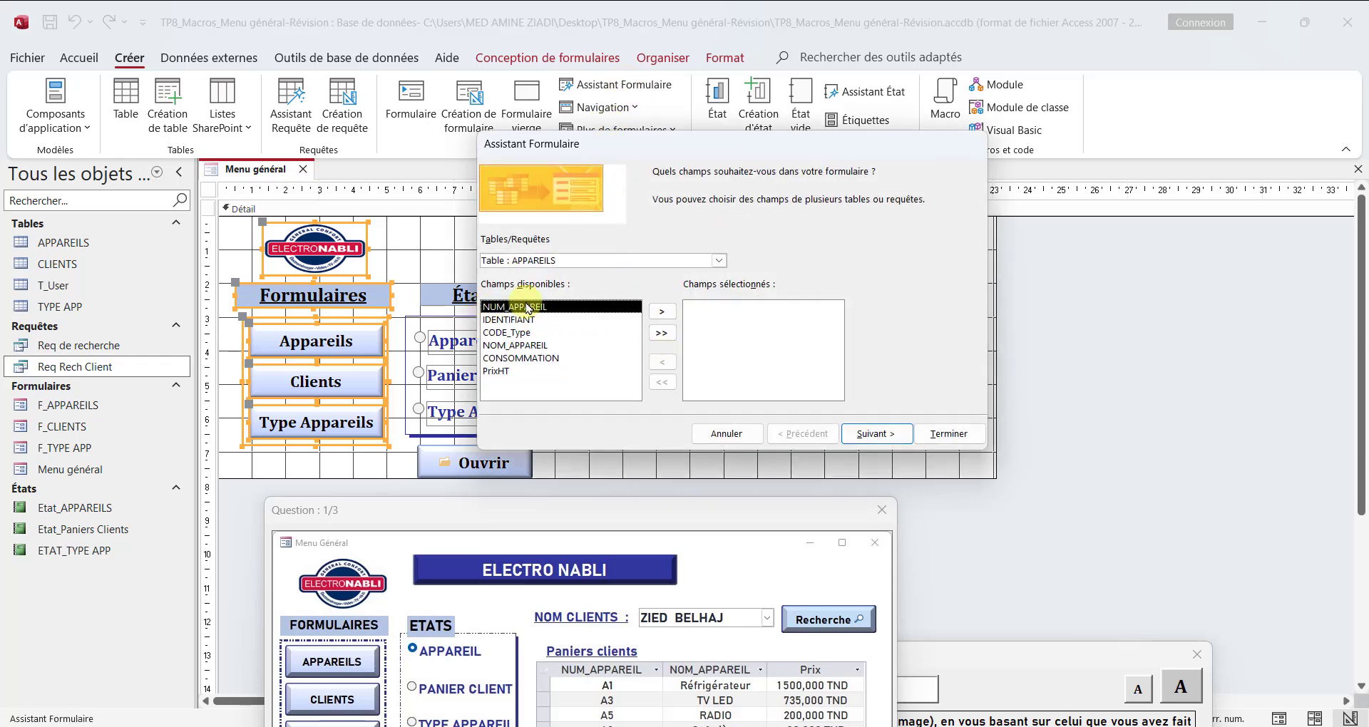
pyautogui.click(720, 262)
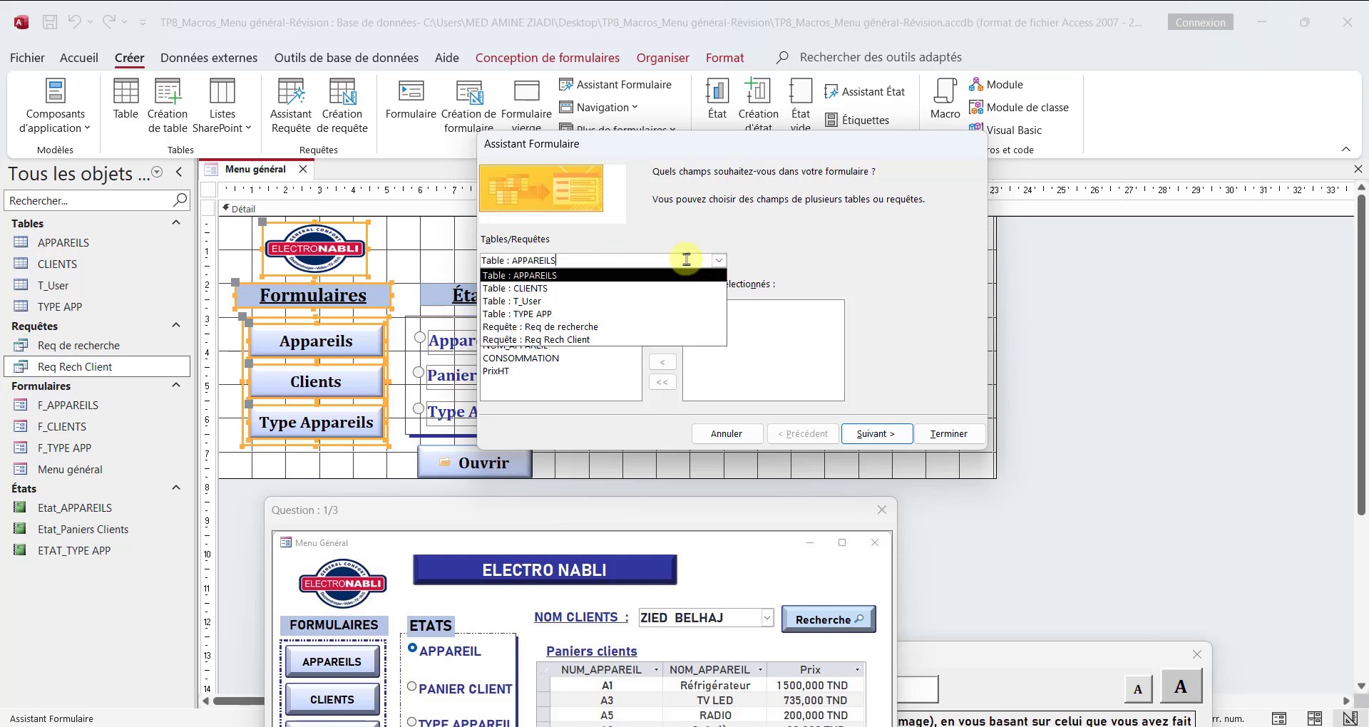
pyautogui.click(573, 341)
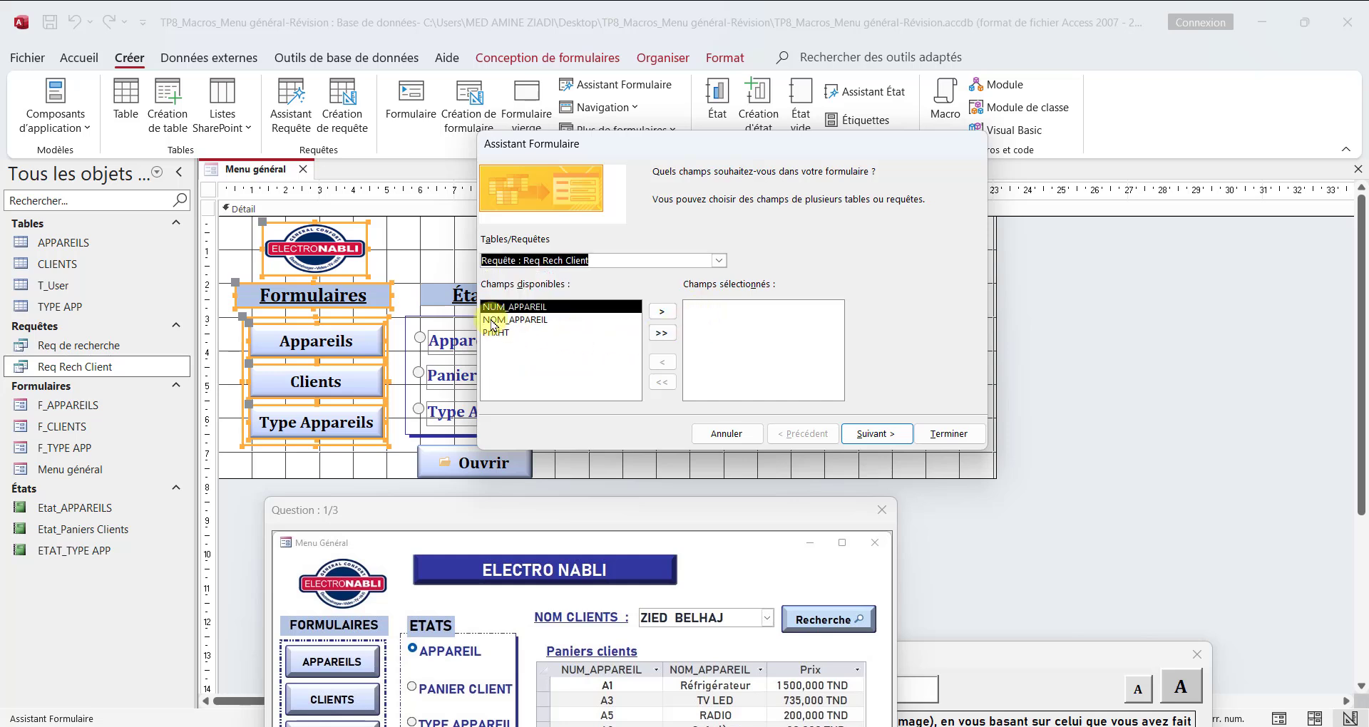
pyautogui.doubleClick(530, 307)
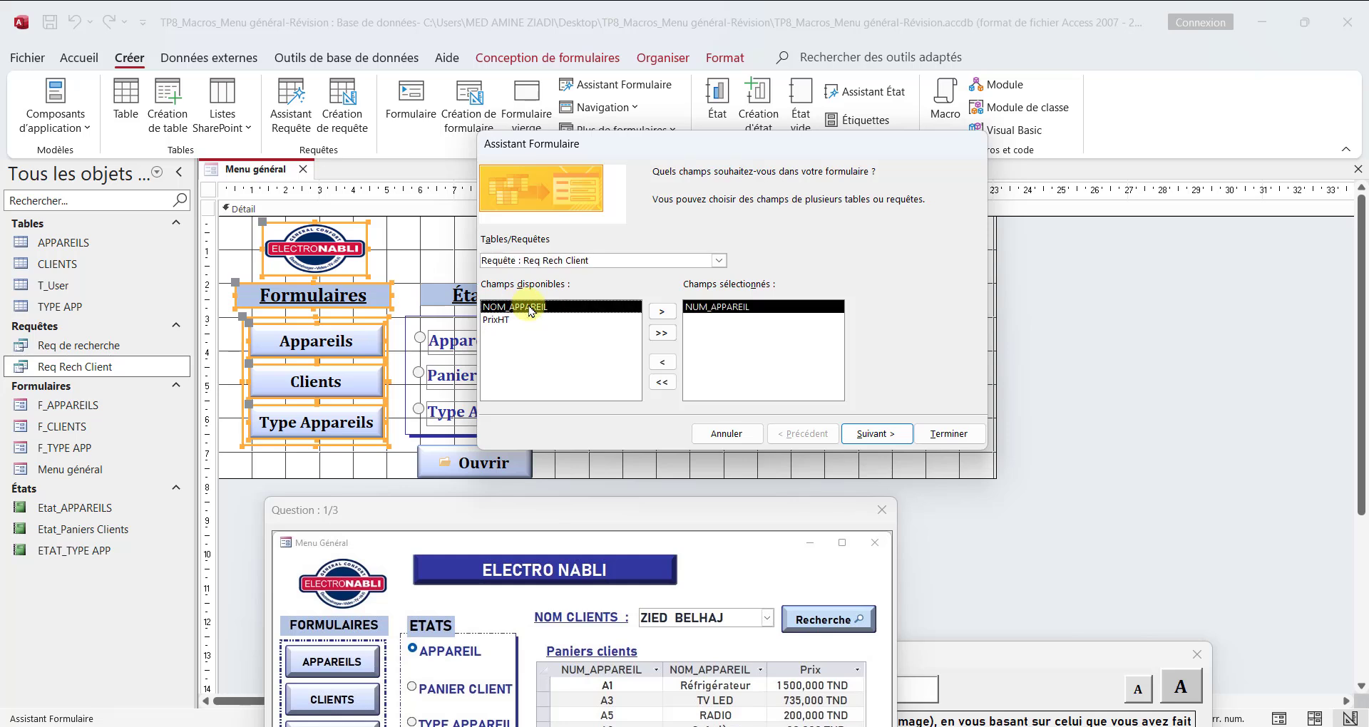
pyautogui.doubleClick(530, 307)
pyautogui.doubleClick(530, 307)
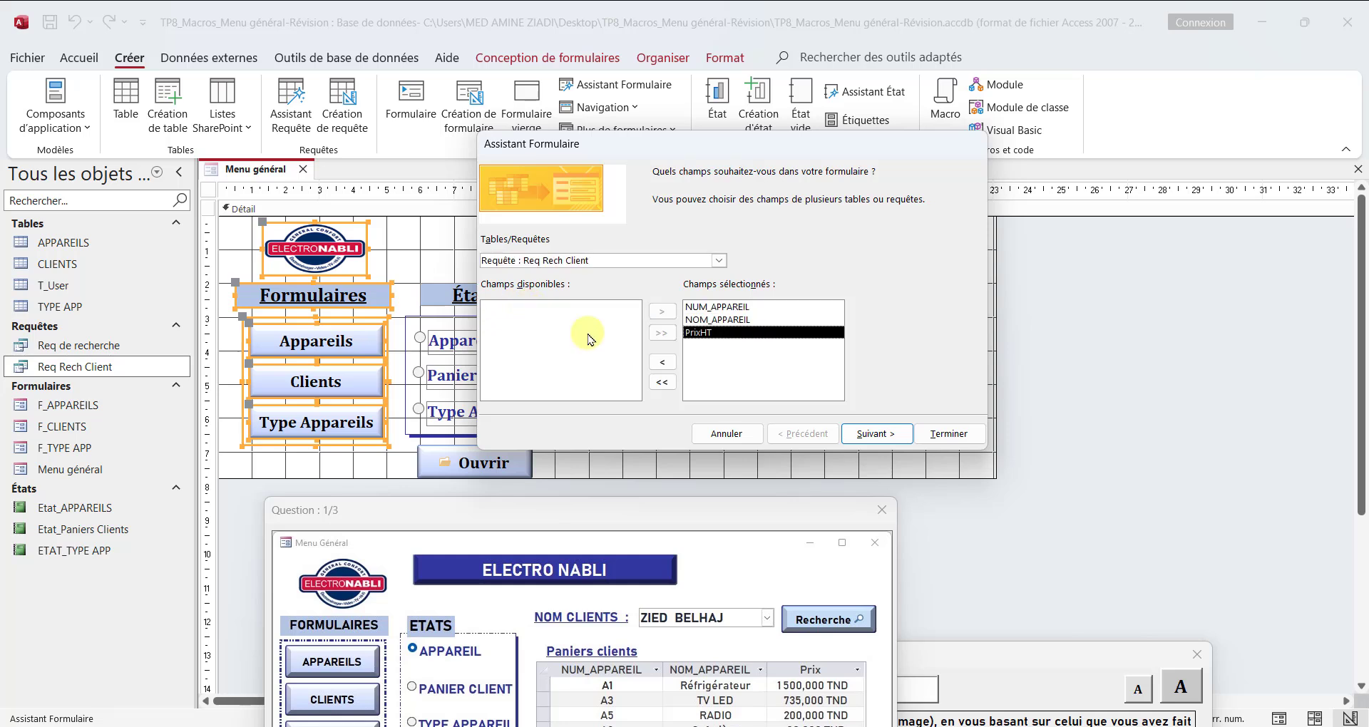
# Step: Give the new form a datasheet layout, title it "Paniers client :", finish the wizard and close the form
pyautogui.click(874, 434)
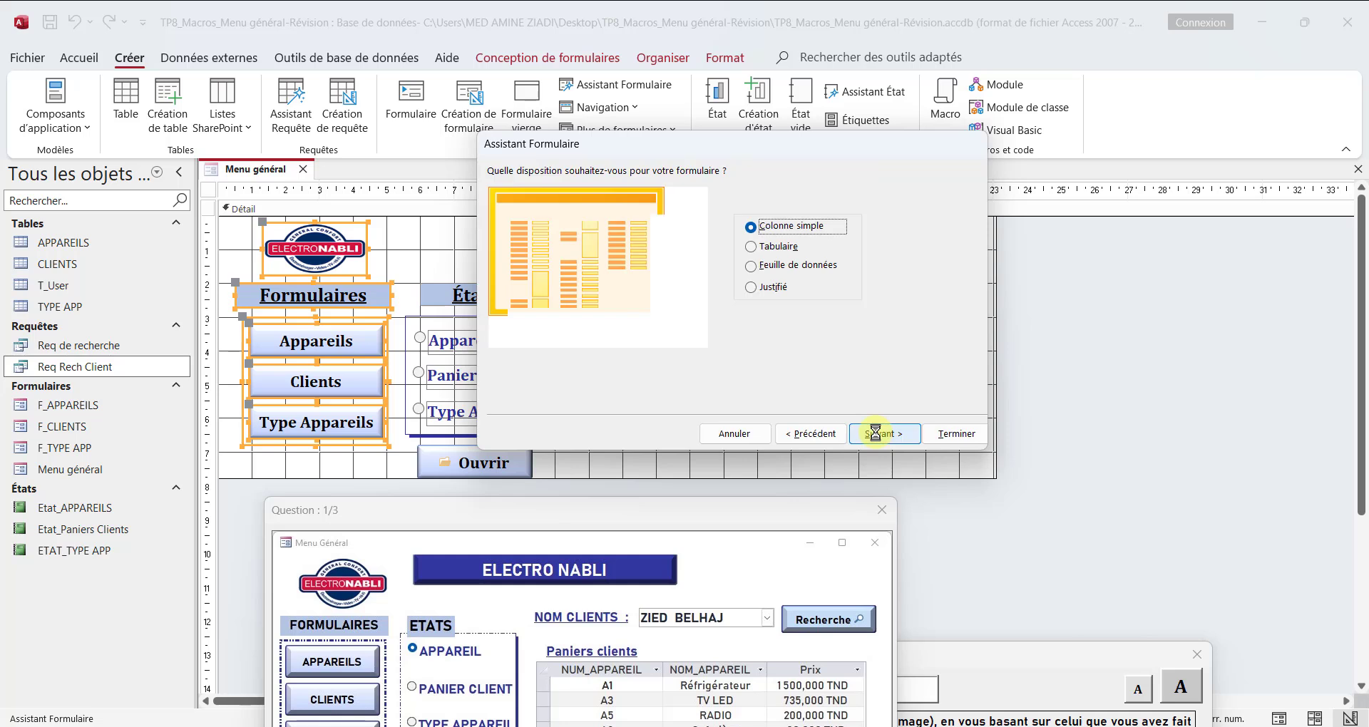
pyautogui.click(784, 273)
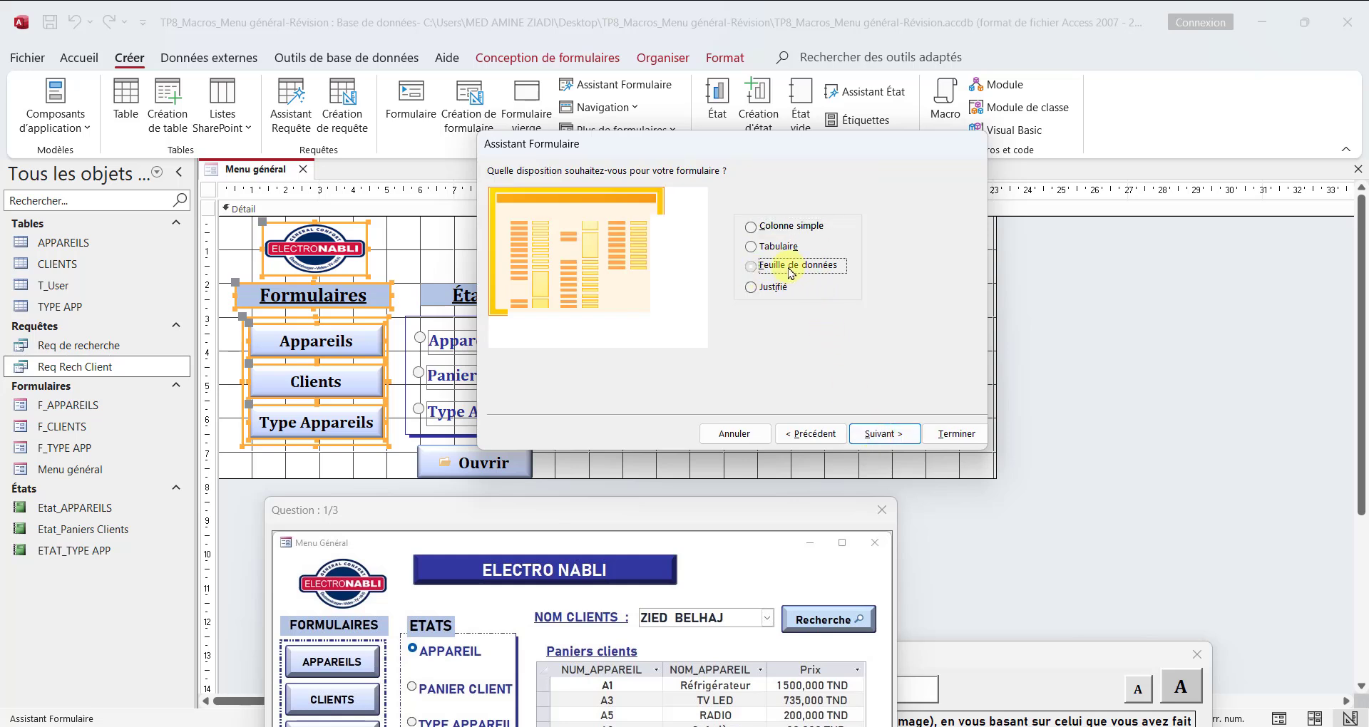
pyautogui.click(882, 434)
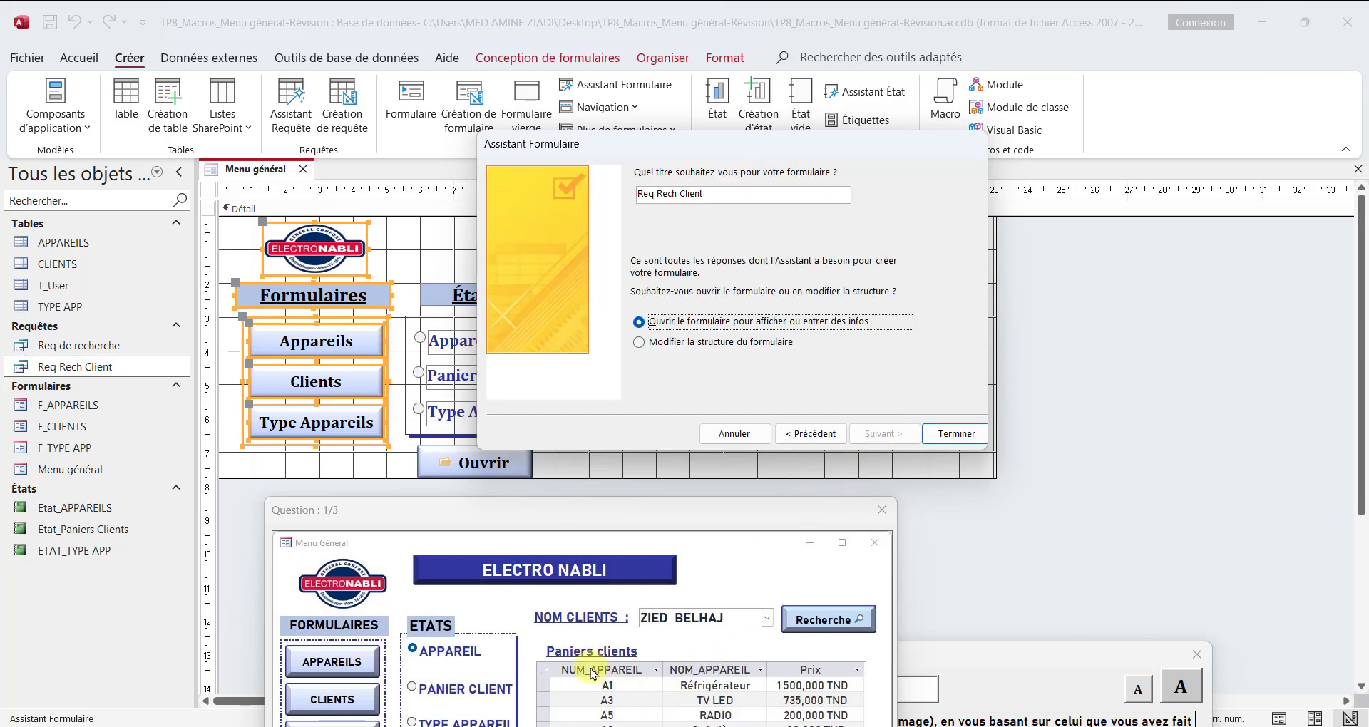
pyautogui.click(713, 195)
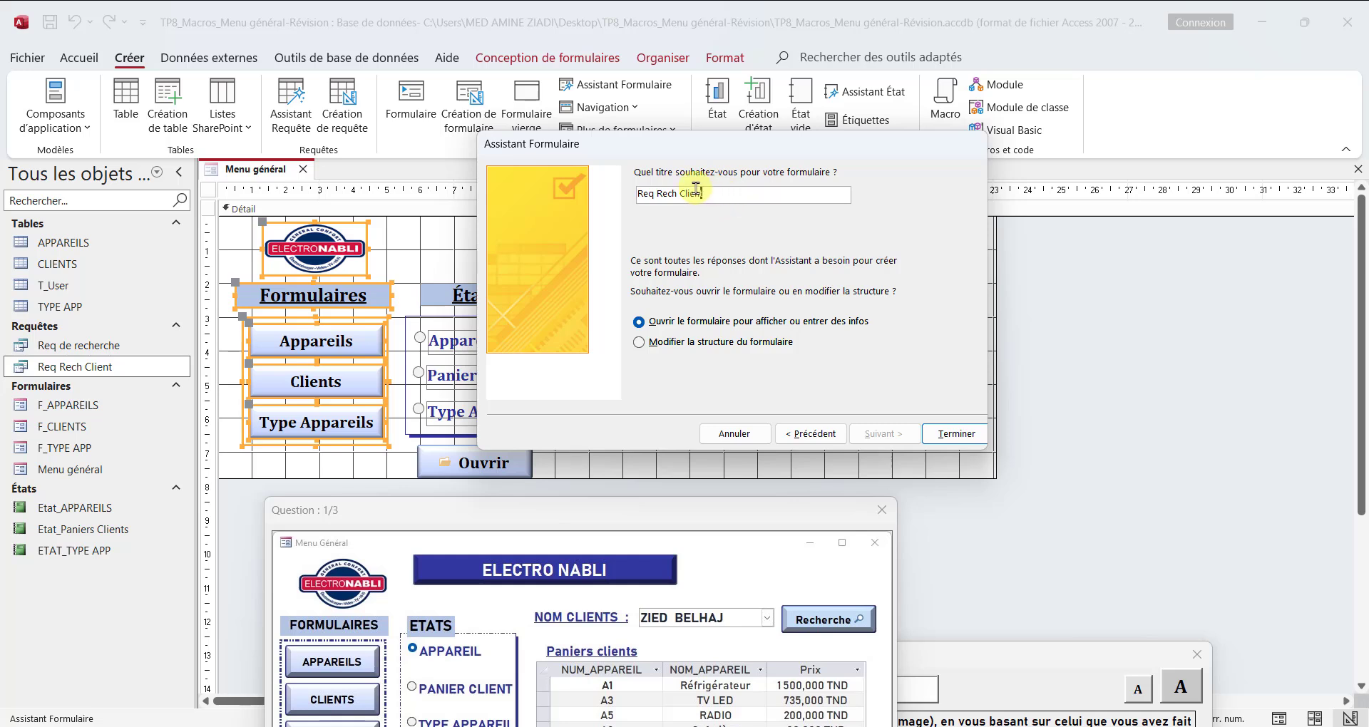
pyautogui.moveTo(696, 193); pyautogui.dragTo(629, 193)
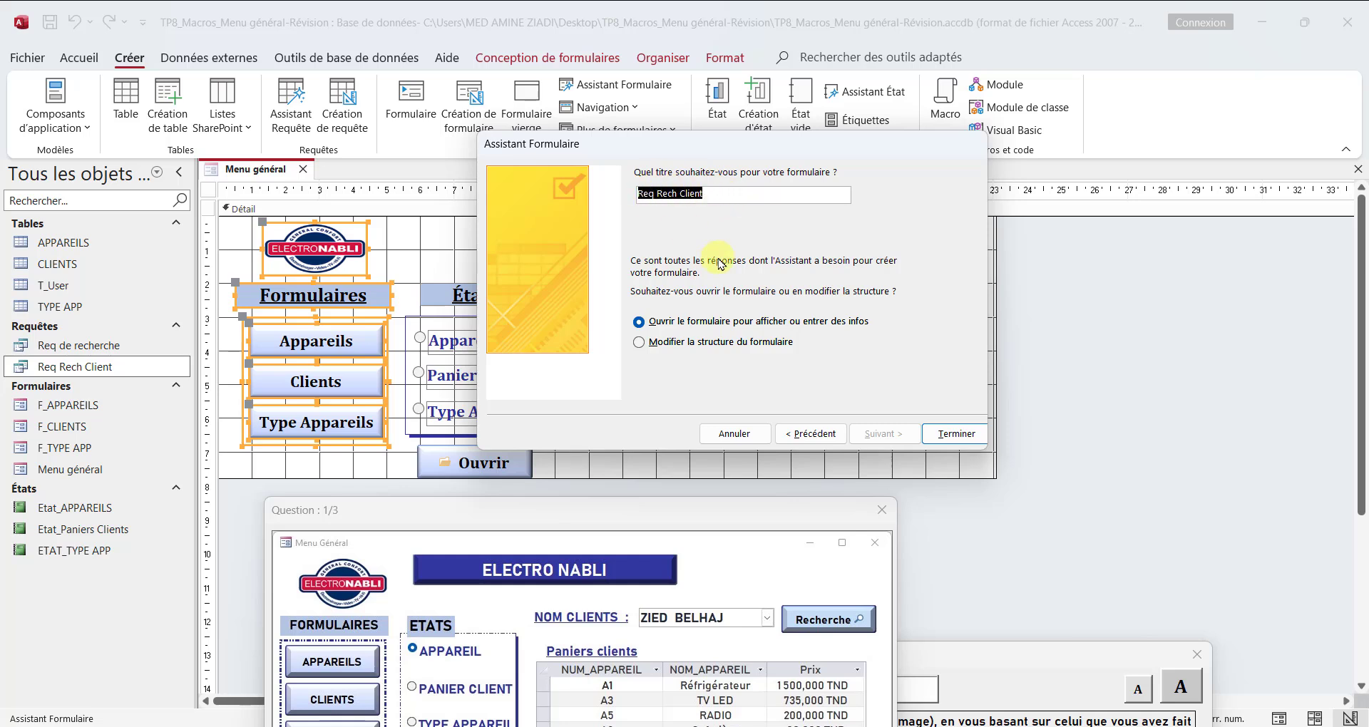
pyautogui.write('Paniers')
pyautogui.click(956, 433)
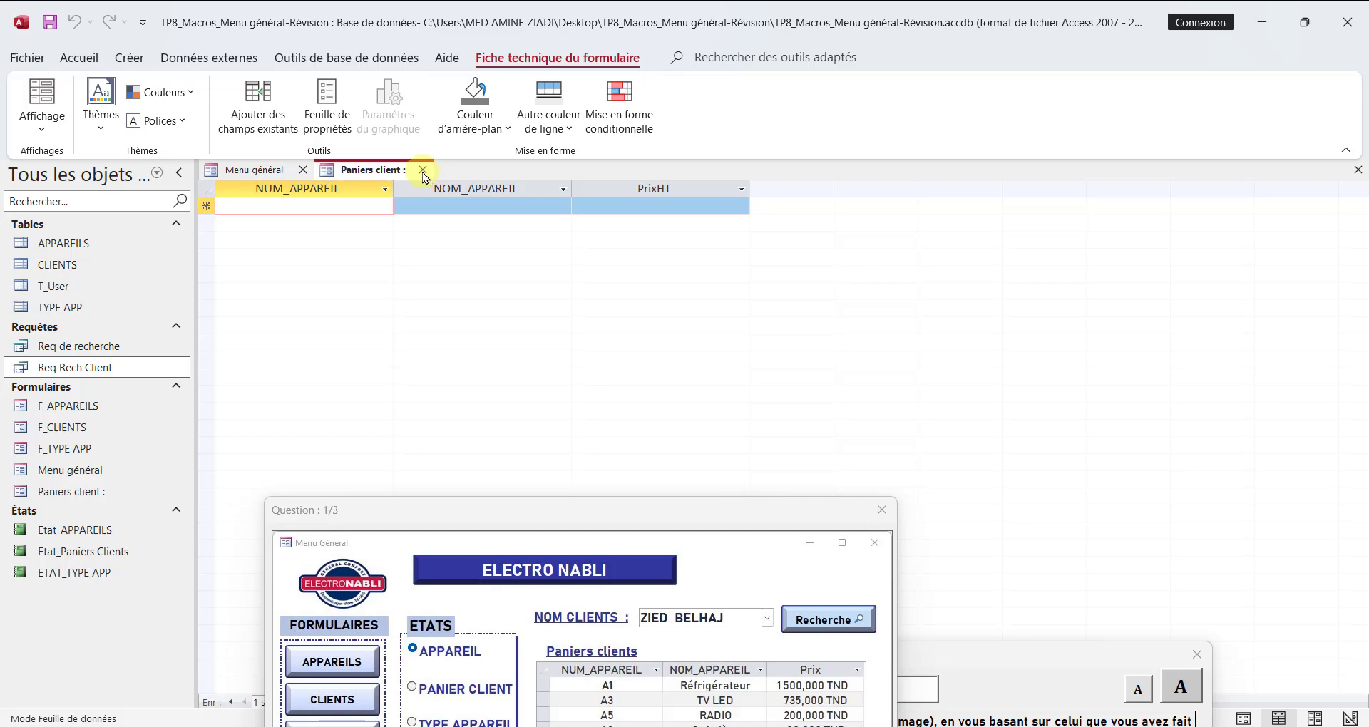
pyautogui.click(423, 169)
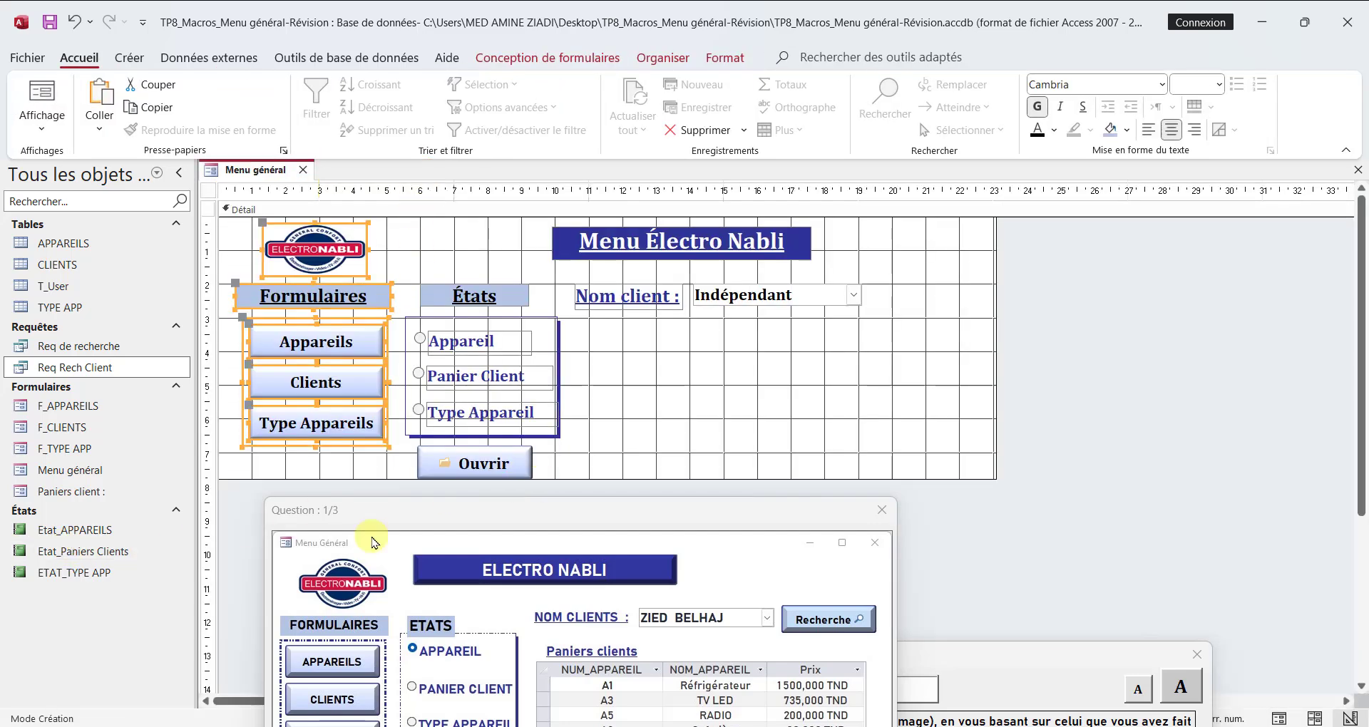
# Step: Widen the Menu général form, embed the "Paniers client :" form below the Nom client combo box and switch to layout view
pyautogui.moveTo(993, 398); pyautogui.dragTo(1053, 397)
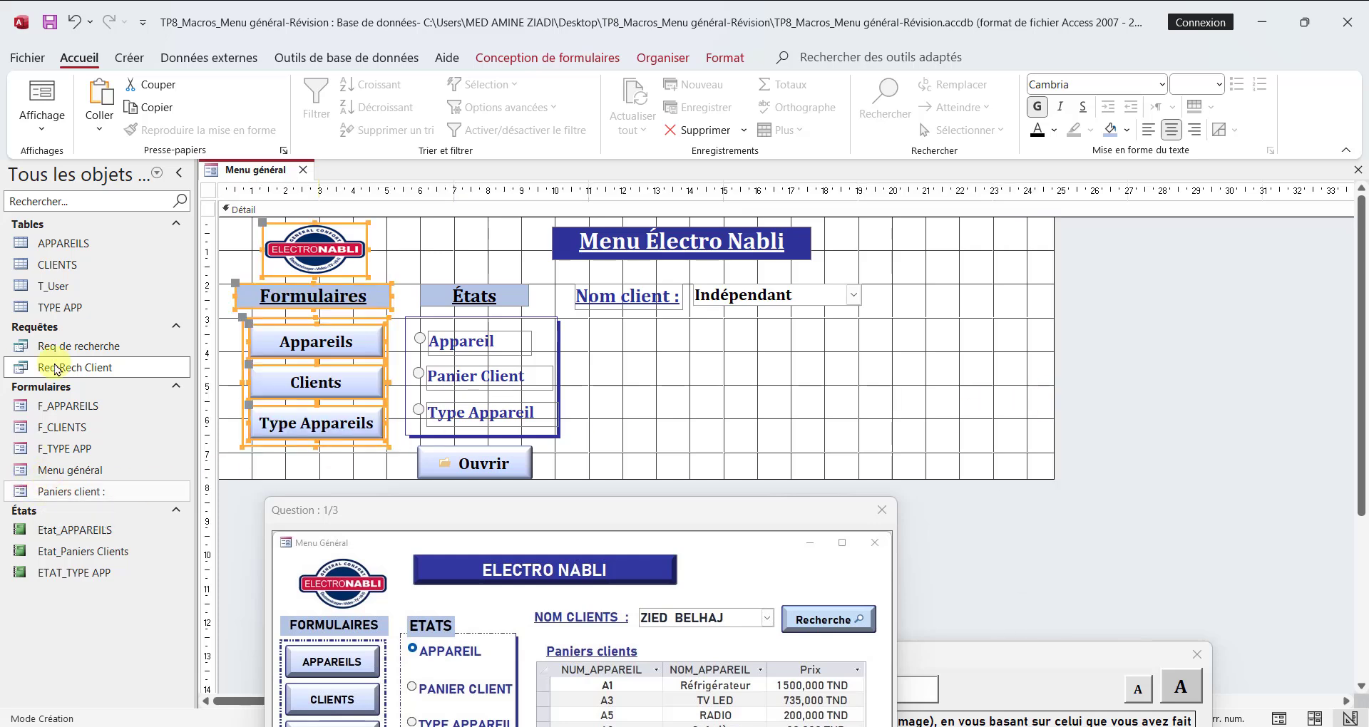
pyautogui.moveTo(50, 490); pyautogui.dragTo(608, 340)
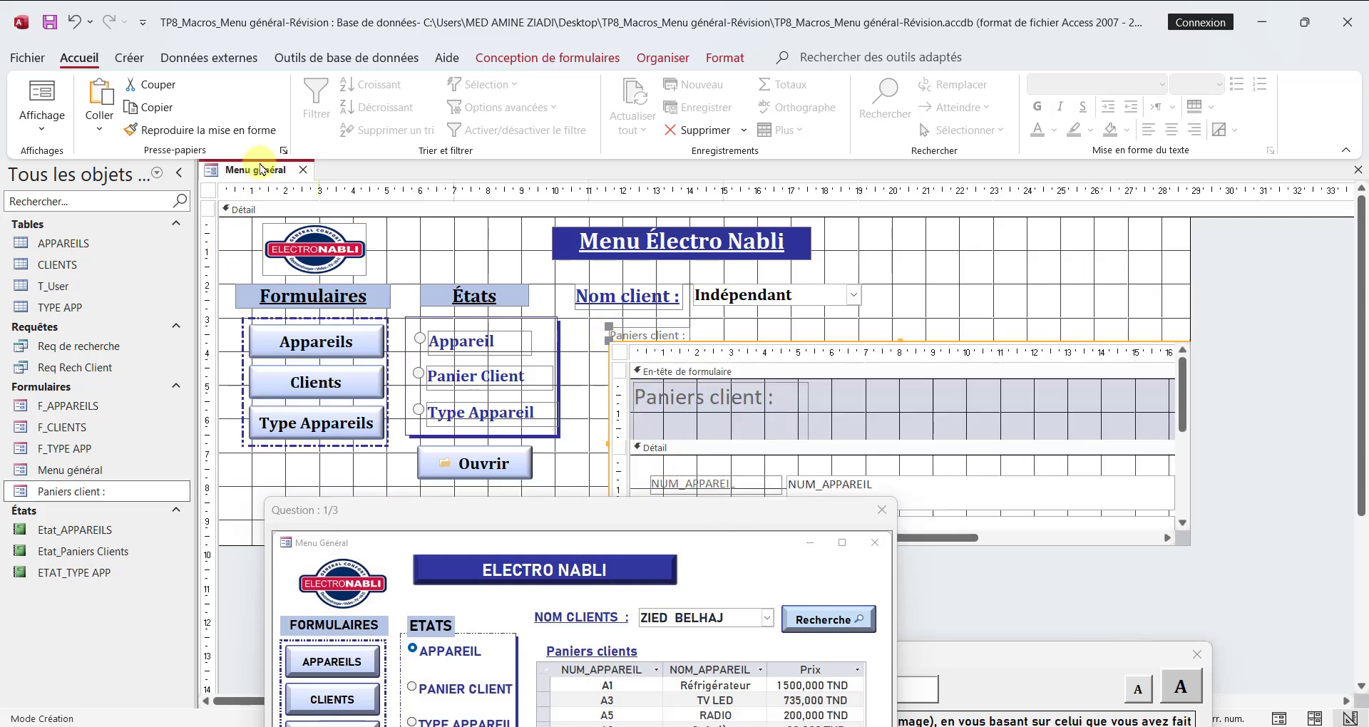
pyautogui.rightClick(248, 173)
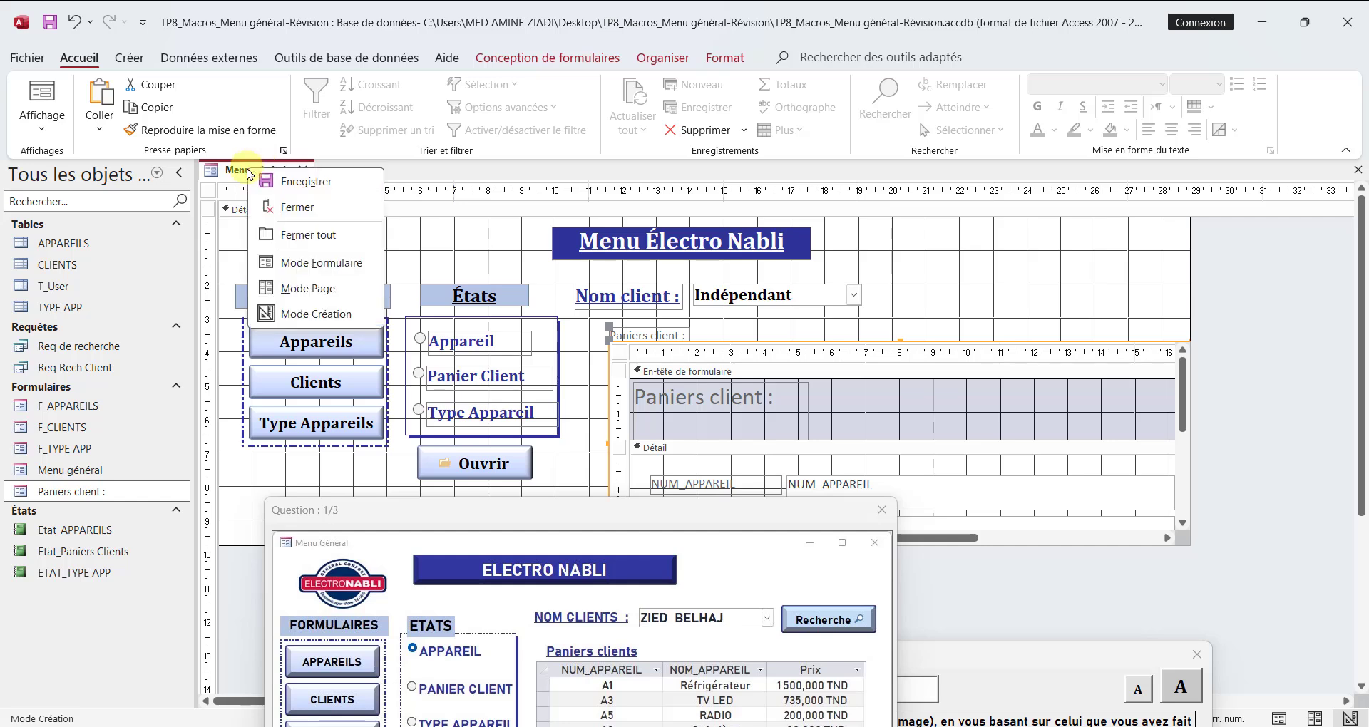
pyautogui.click(307, 288)
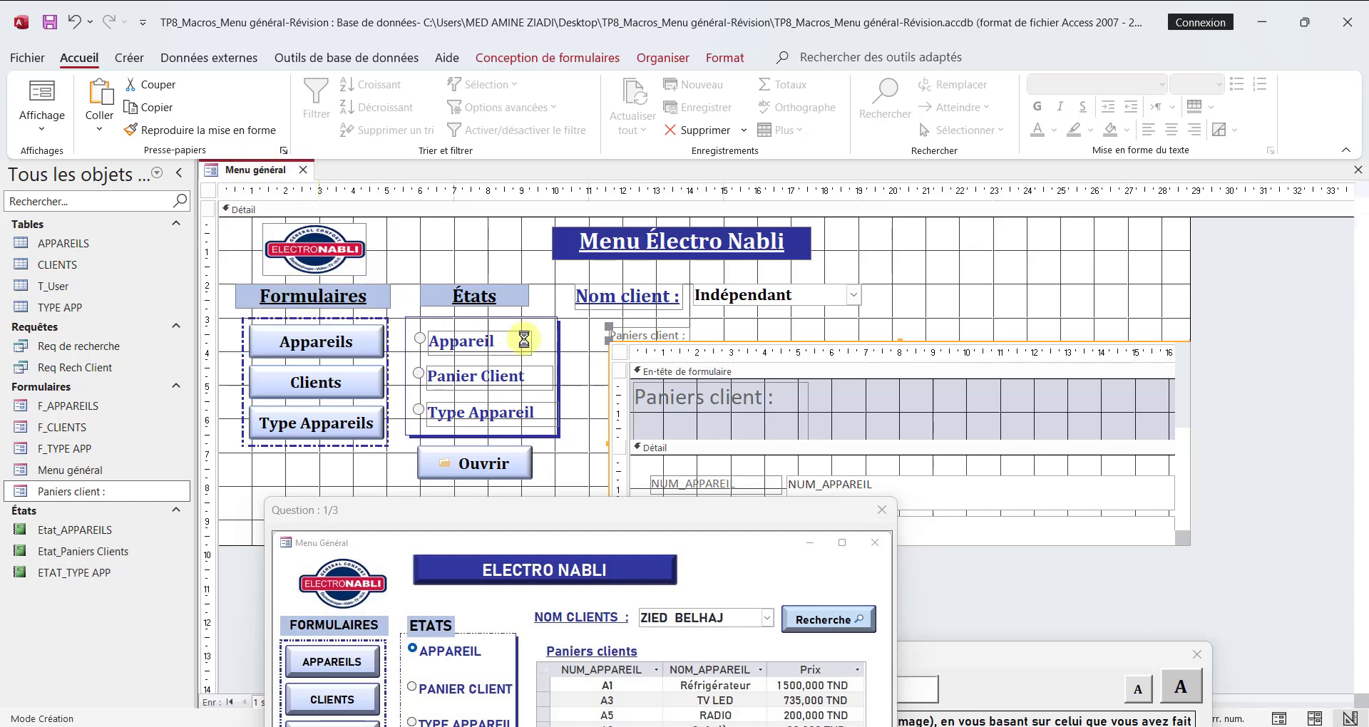
# Step: Copy the formatting of the "Nom client :" label onto the "Paniers client :" label above the subform
pyautogui.click(627, 259)
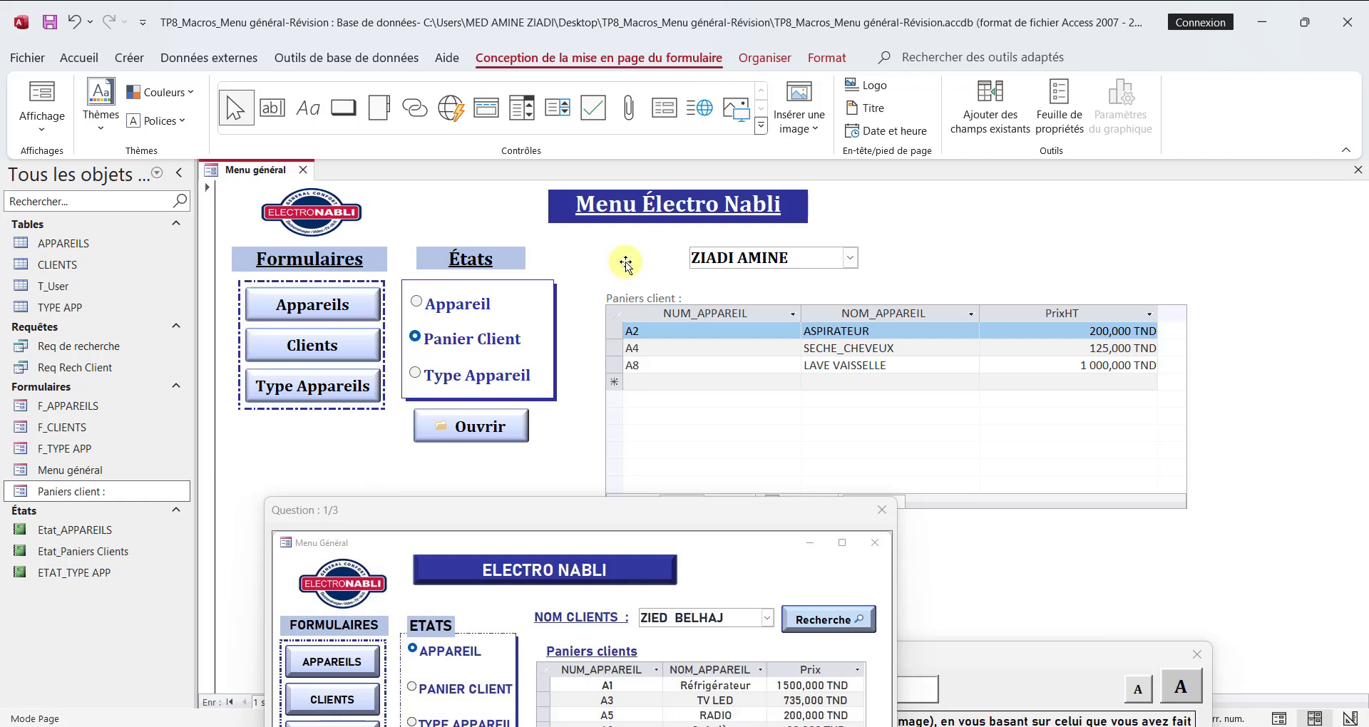
pyautogui.click(813, 58)
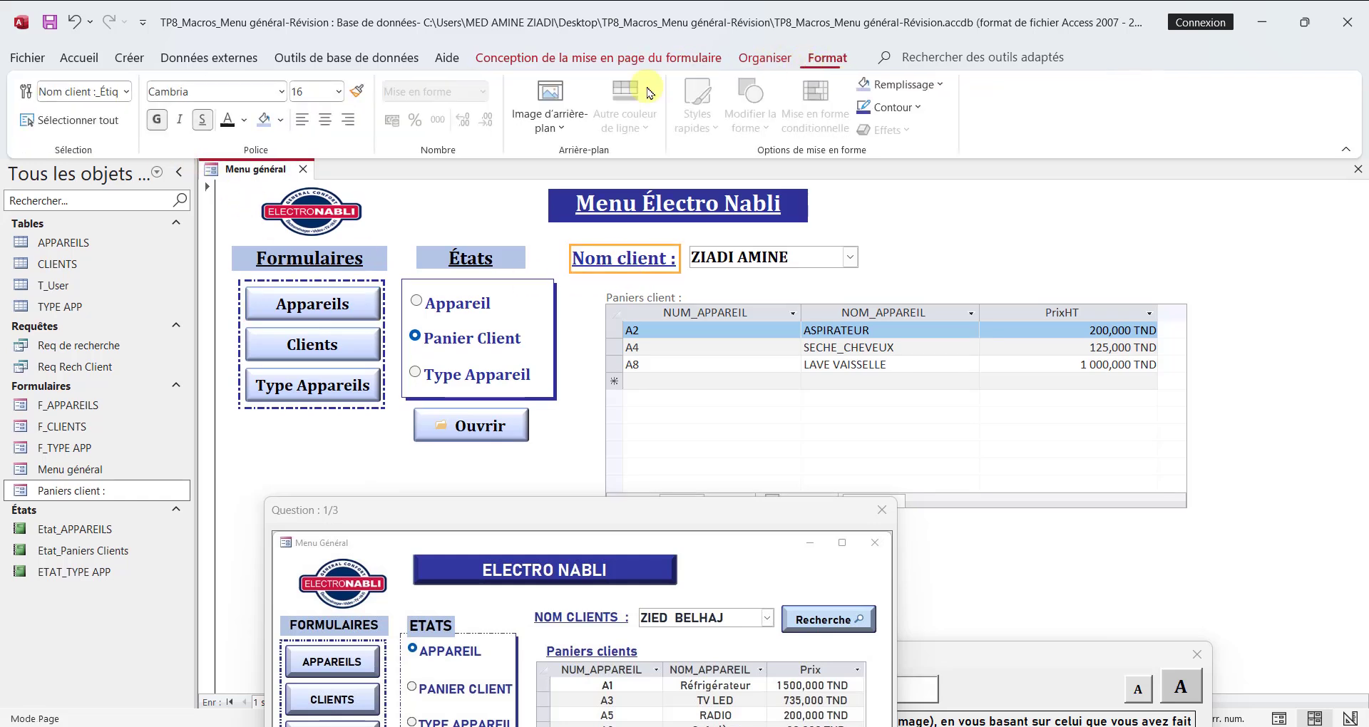
pyautogui.click(354, 91)
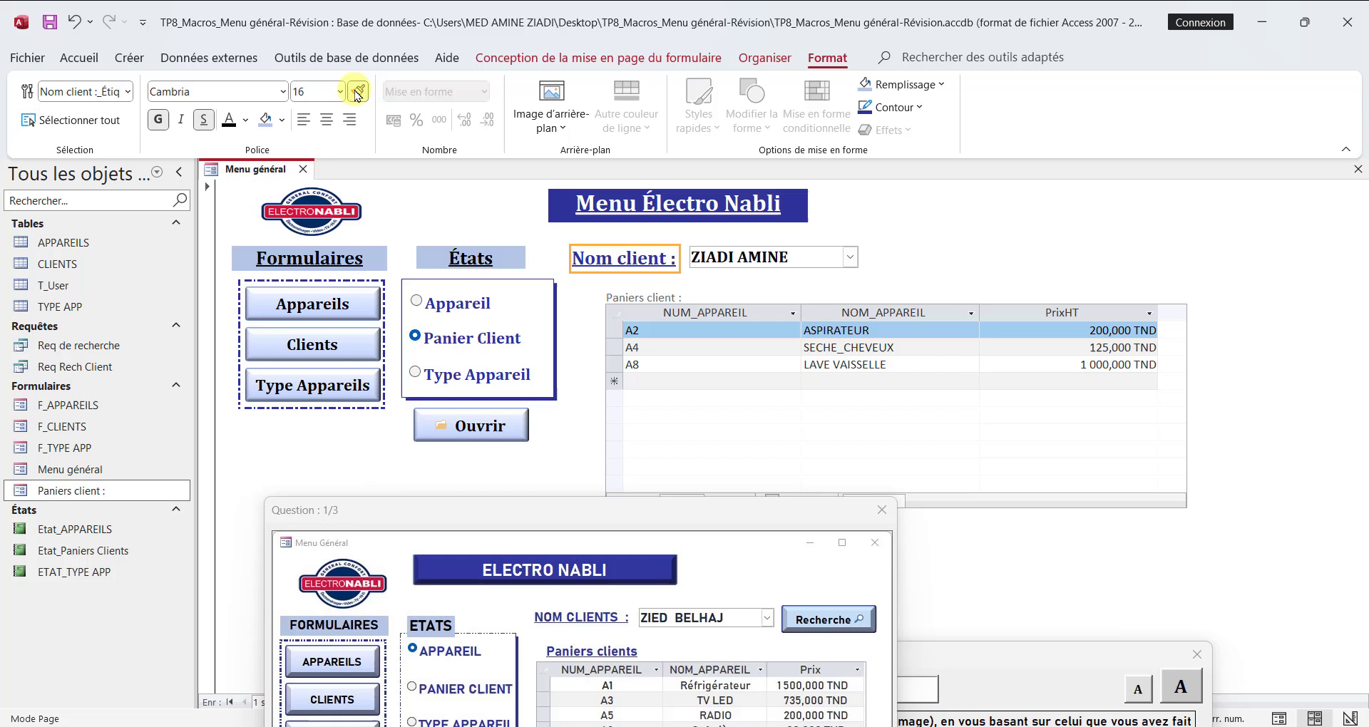
pyautogui.click(618, 303)
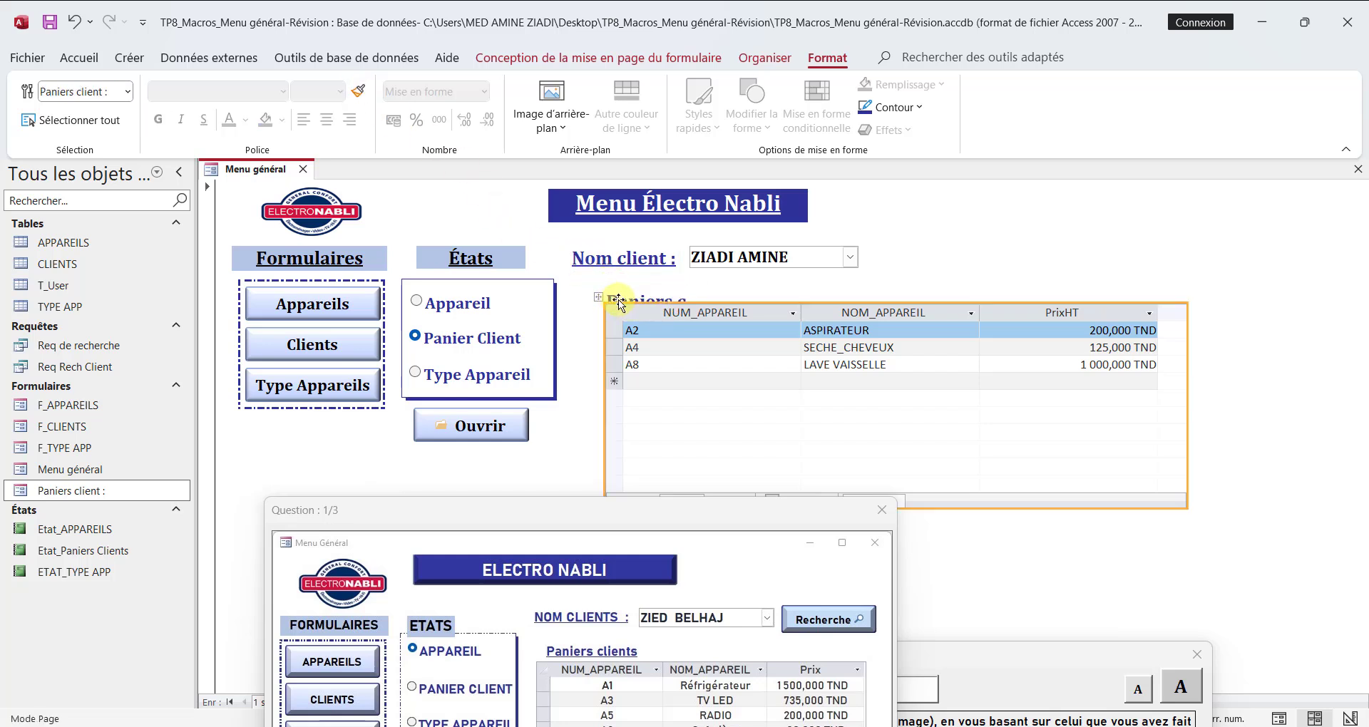
# Step: Move the "Paniers client :" label clear of the subform, fit its box to the text and set its font size to 14
pyautogui.click(583, 294)
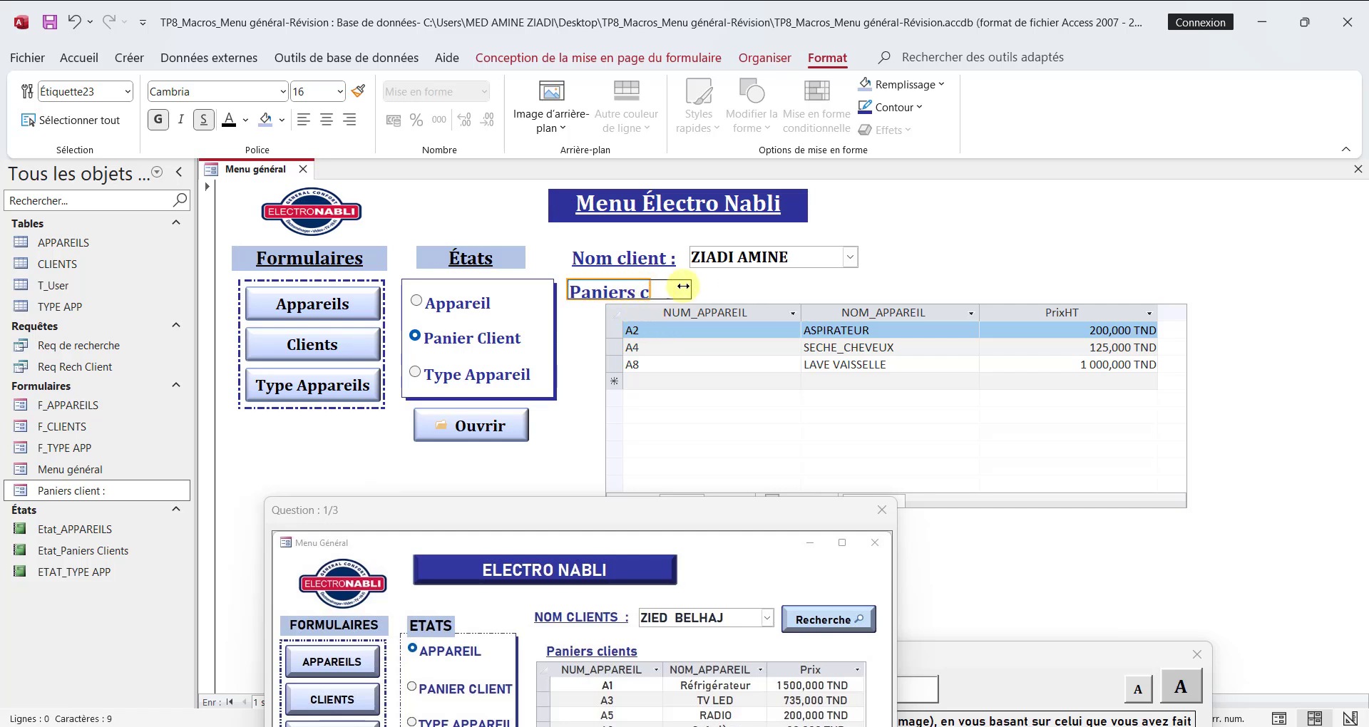
pyautogui.doubleClick(648, 292)
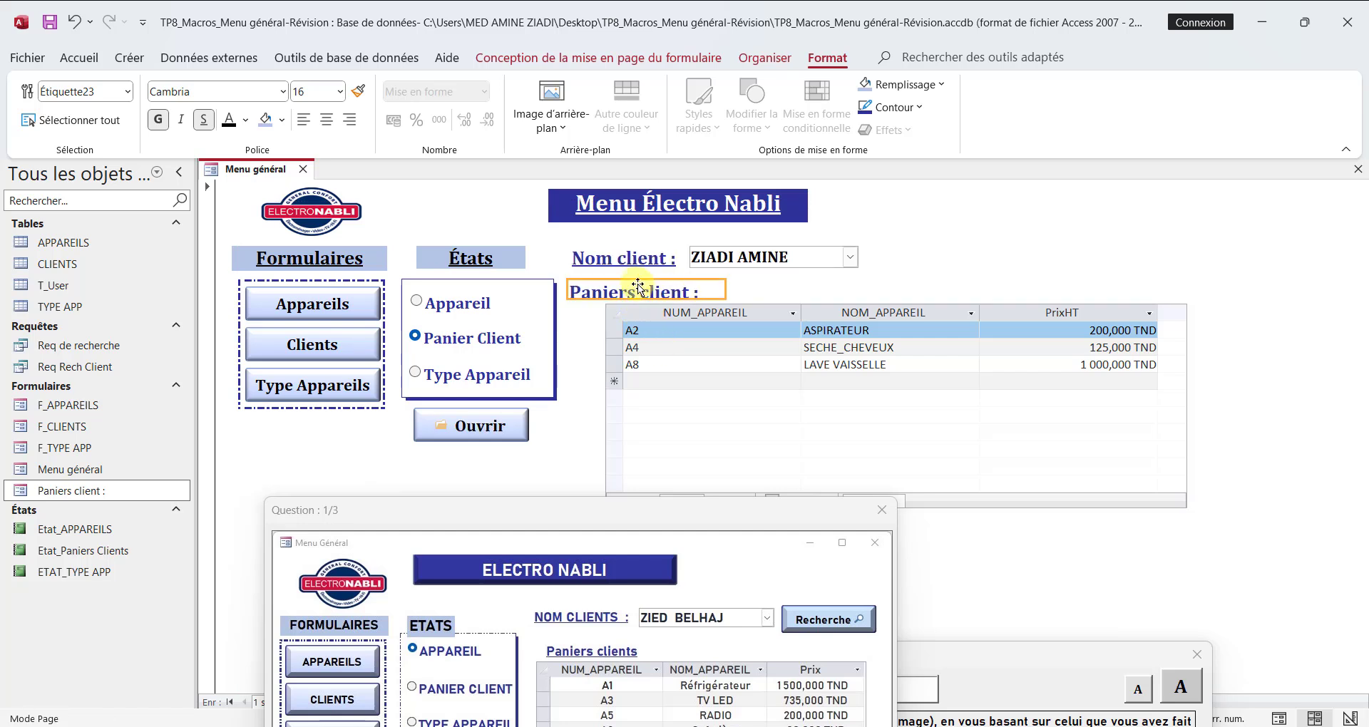
pyautogui.click(339, 91)
pyautogui.click(323, 221)
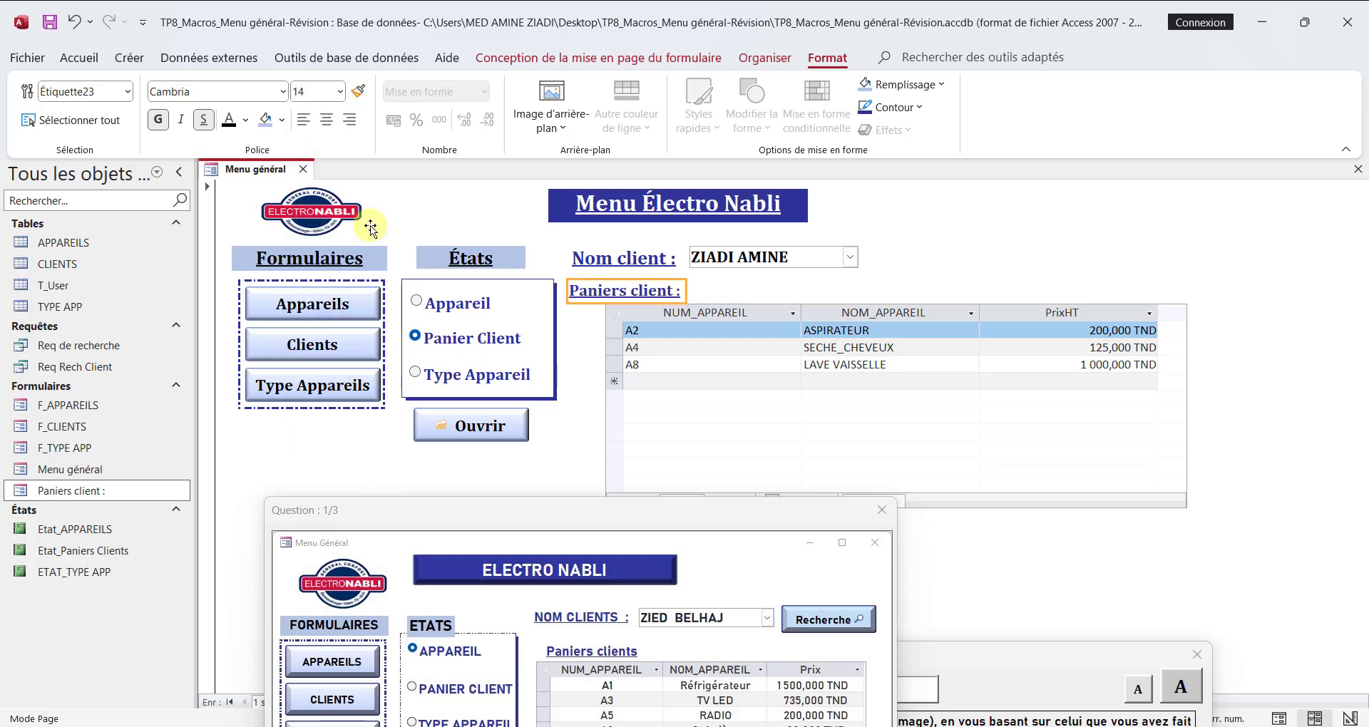
pyautogui.click(378, 720)
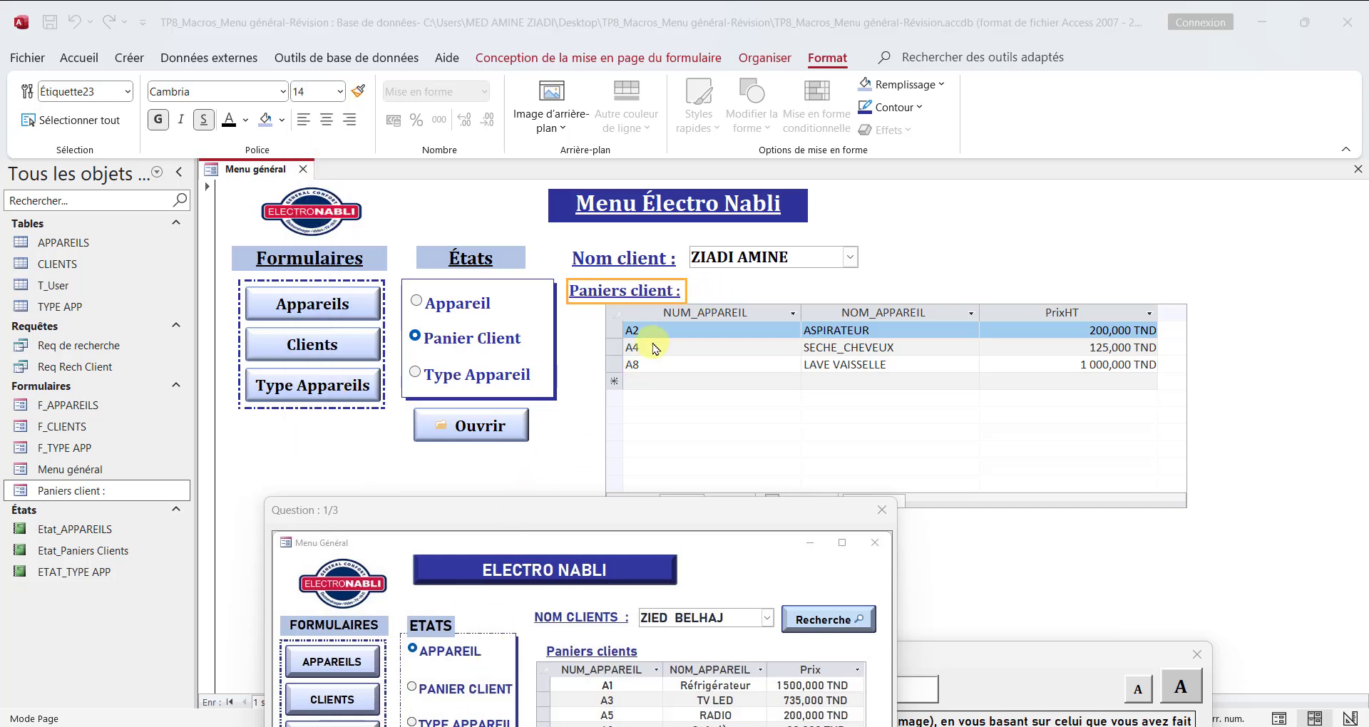
# Step: Format the whole Paniers client datasheet in bold Cambria at size 12
pyautogui.click(610, 314)
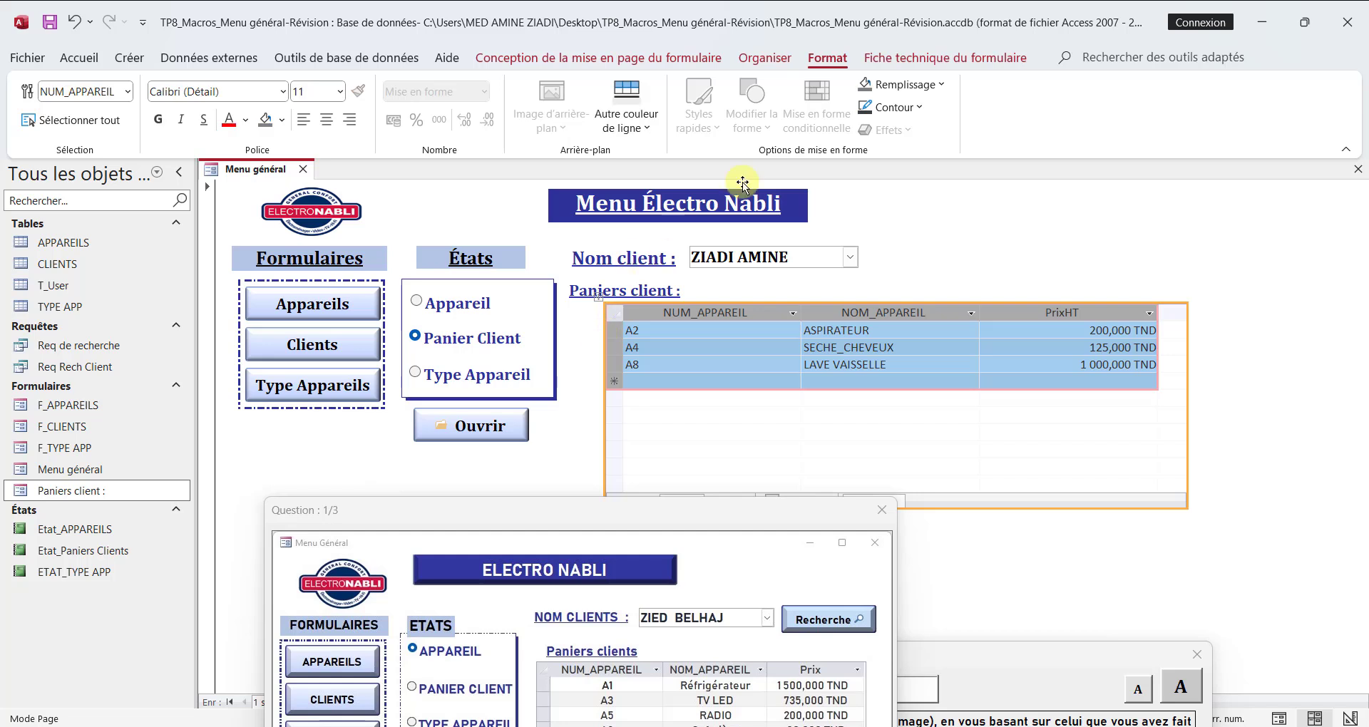
pyautogui.click(271, 94)
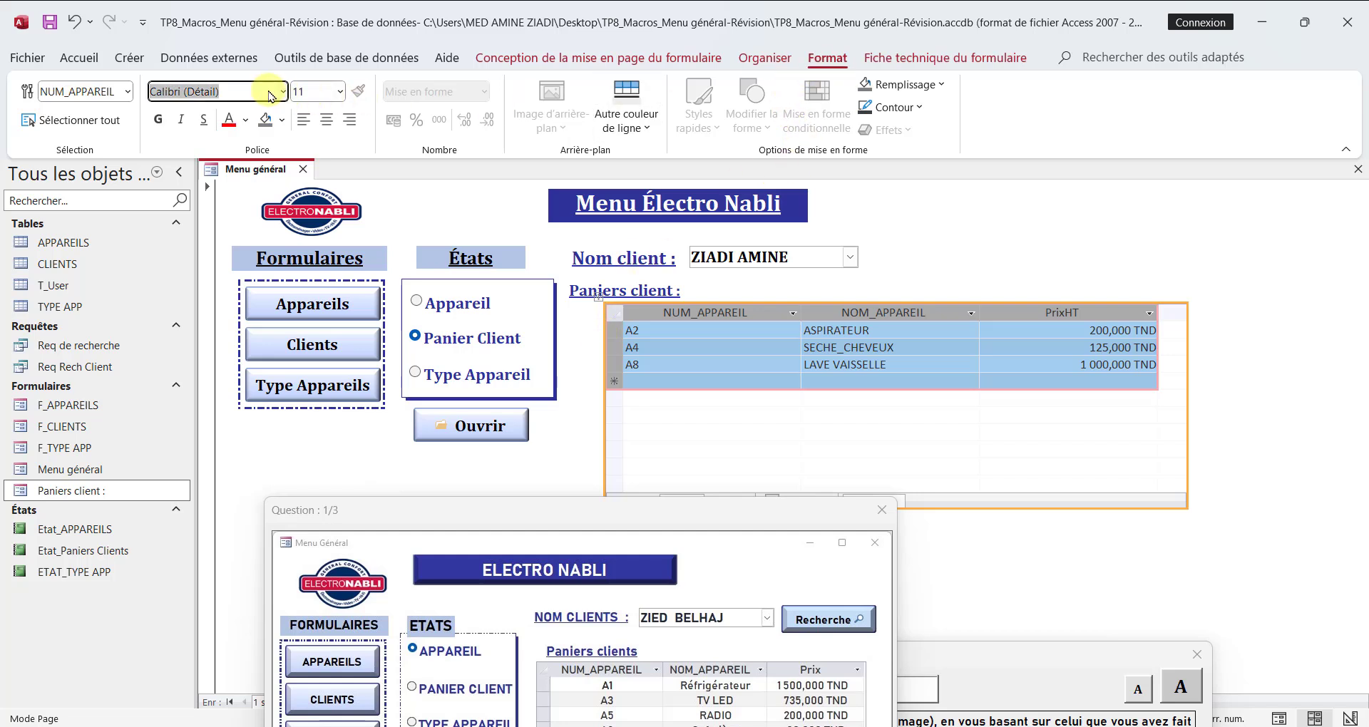
pyautogui.write('Cambria')
pyautogui.press('Return')
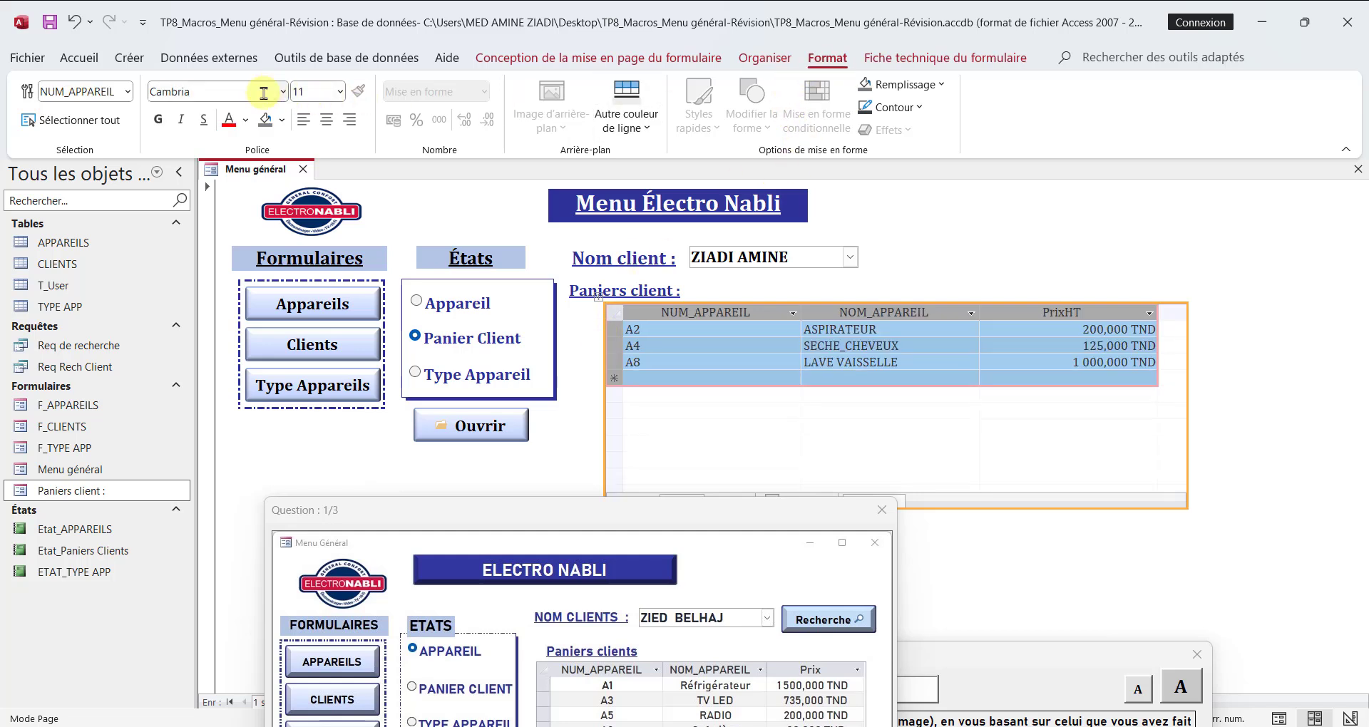
pyautogui.click(340, 93)
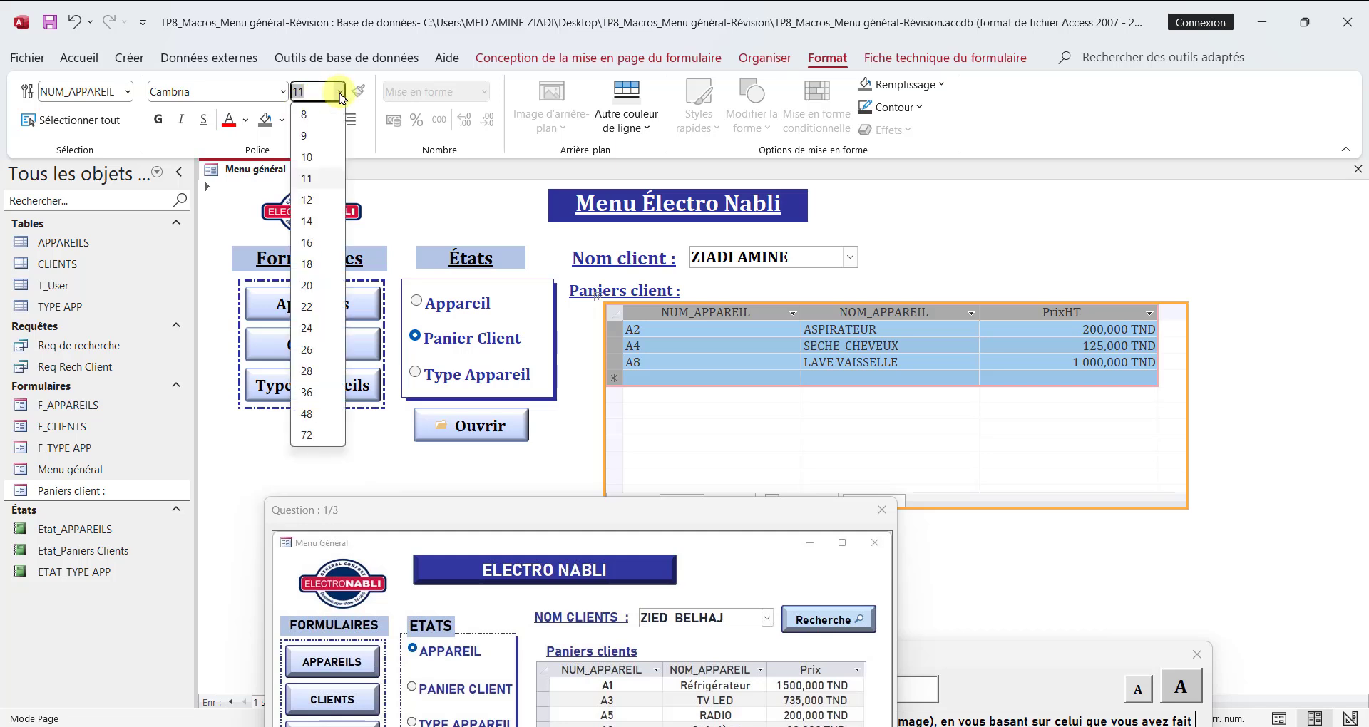
pyautogui.click(307, 199)
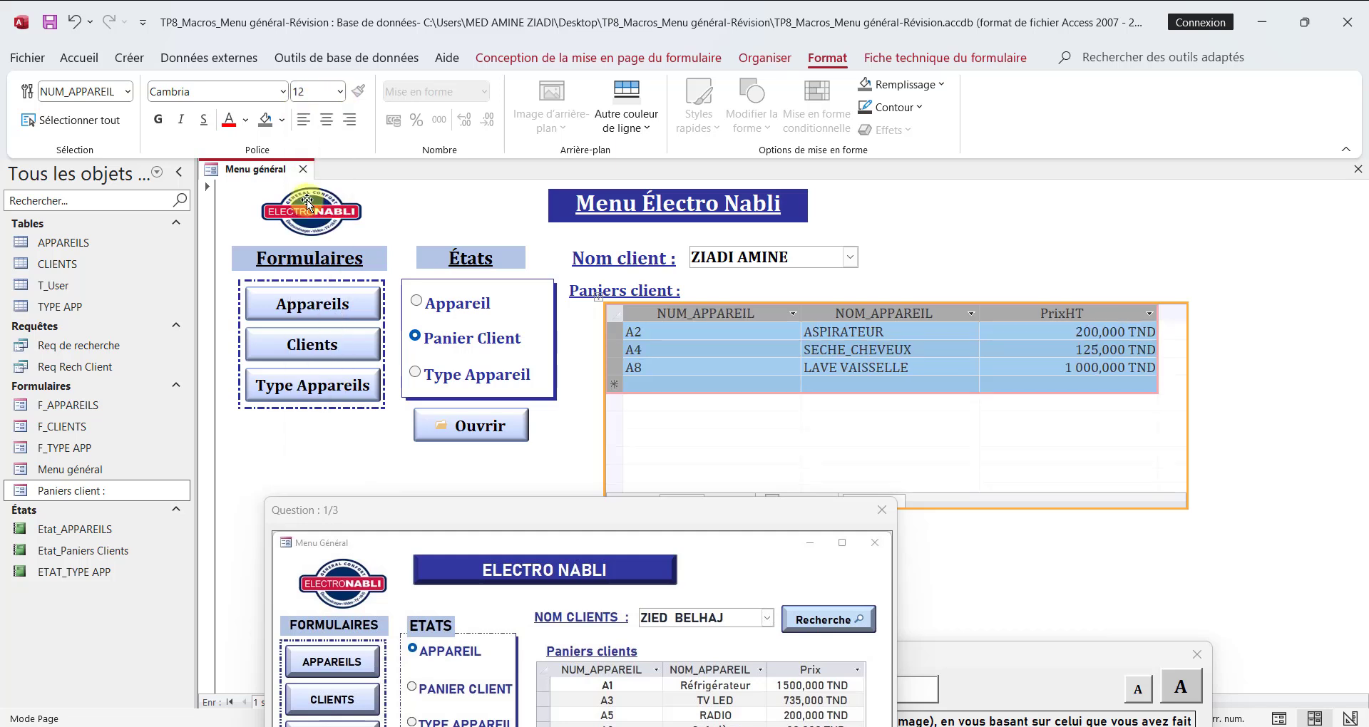
pyautogui.click(159, 119)
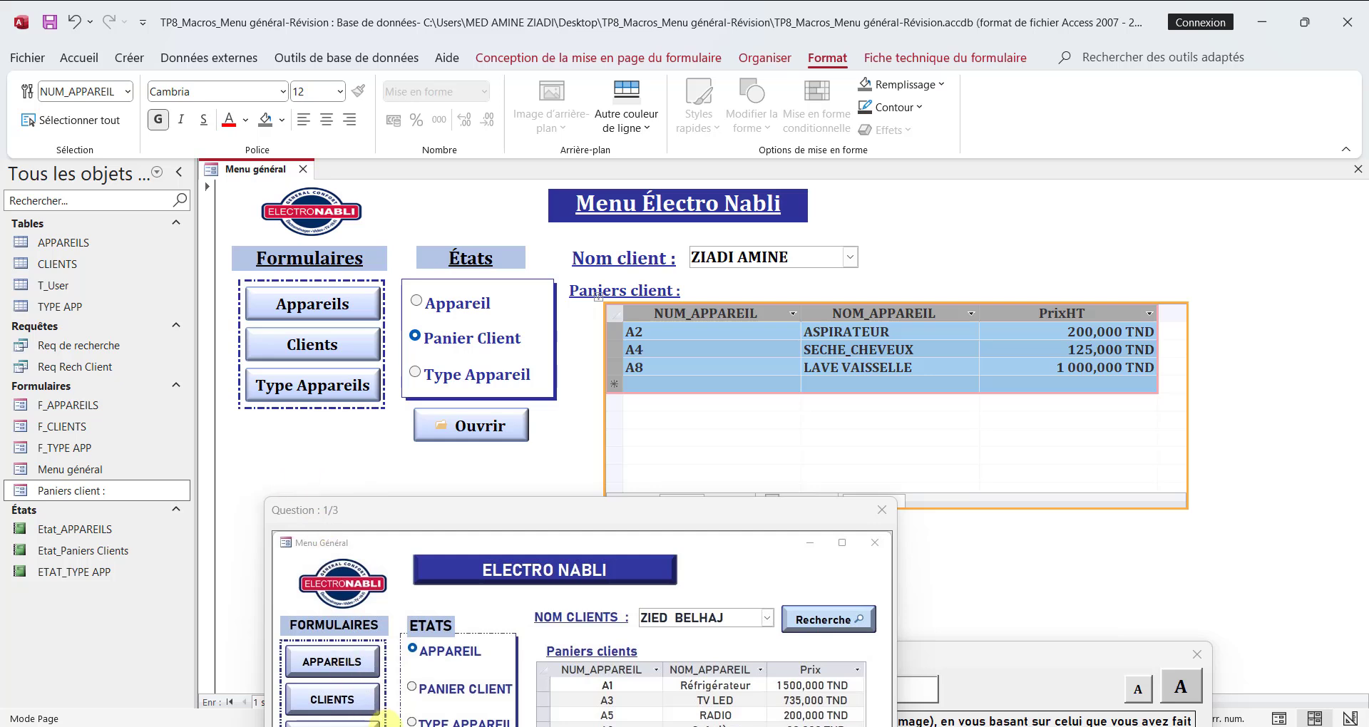
pyautogui.click(385, 715)
# Step: Fit the NUM_APPAREIL, NOM_APPAREIL and PrixHT column widths of the subform to their contents
pyautogui.click(626, 385)
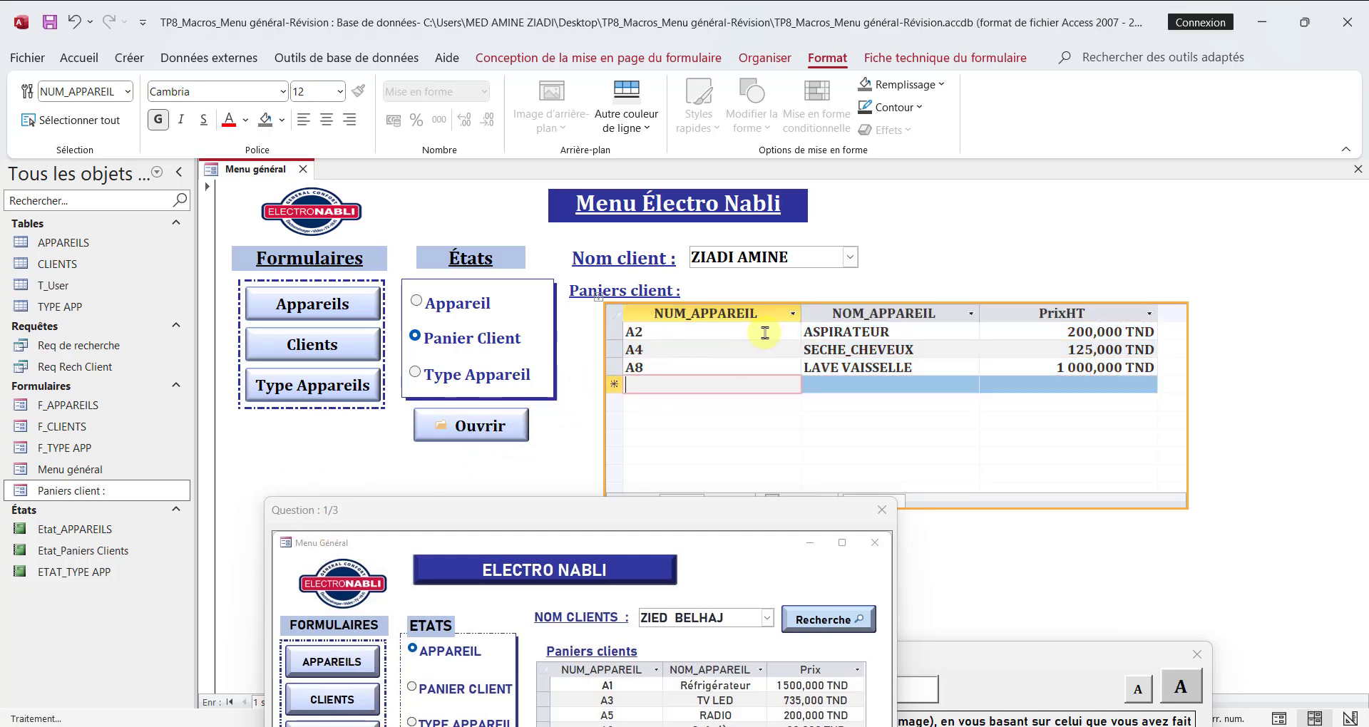
pyautogui.doubleClick(805, 307)
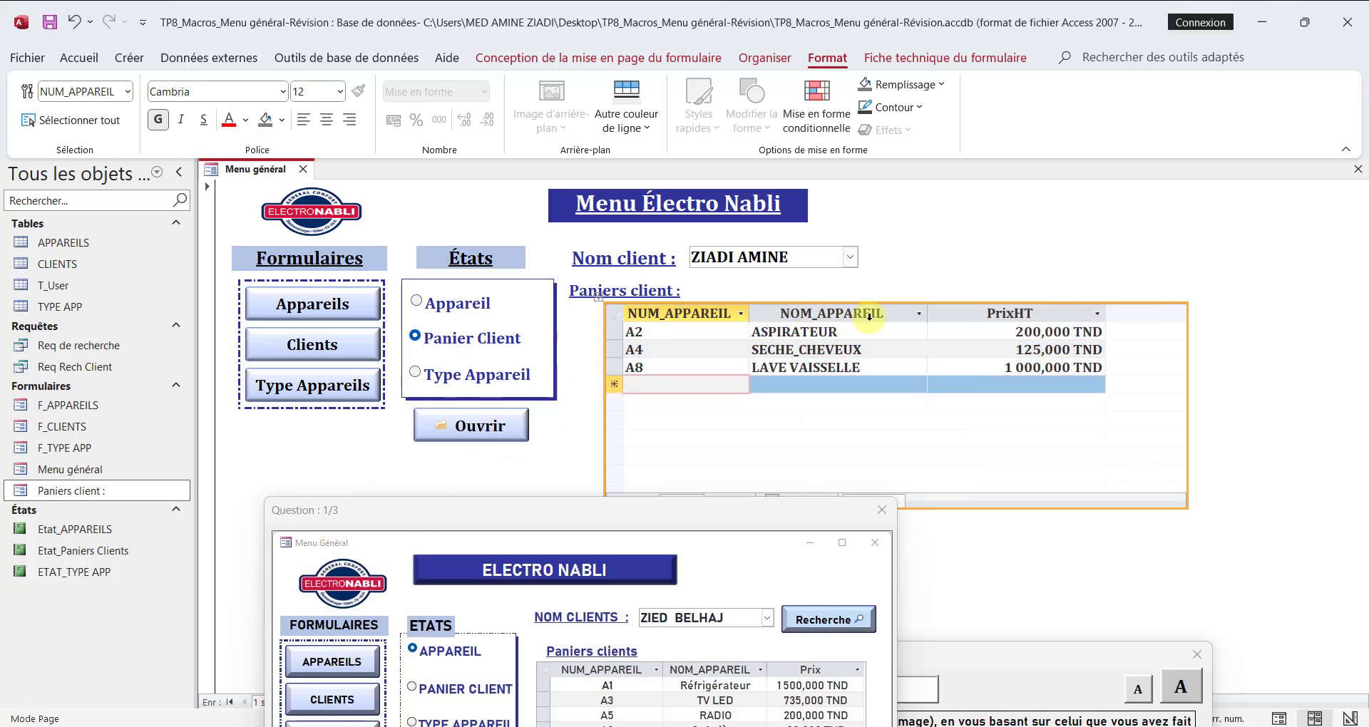
pyautogui.doubleClick(928, 312)
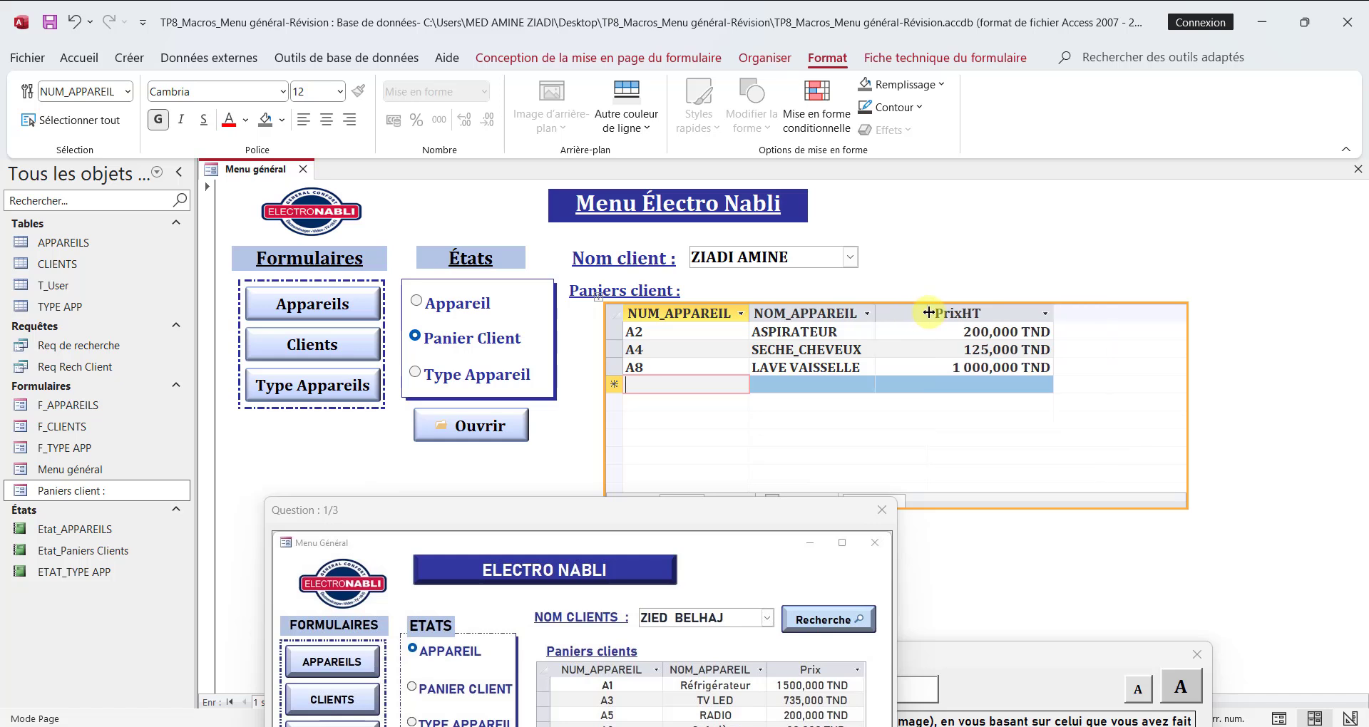
pyautogui.doubleClick(1054, 310)
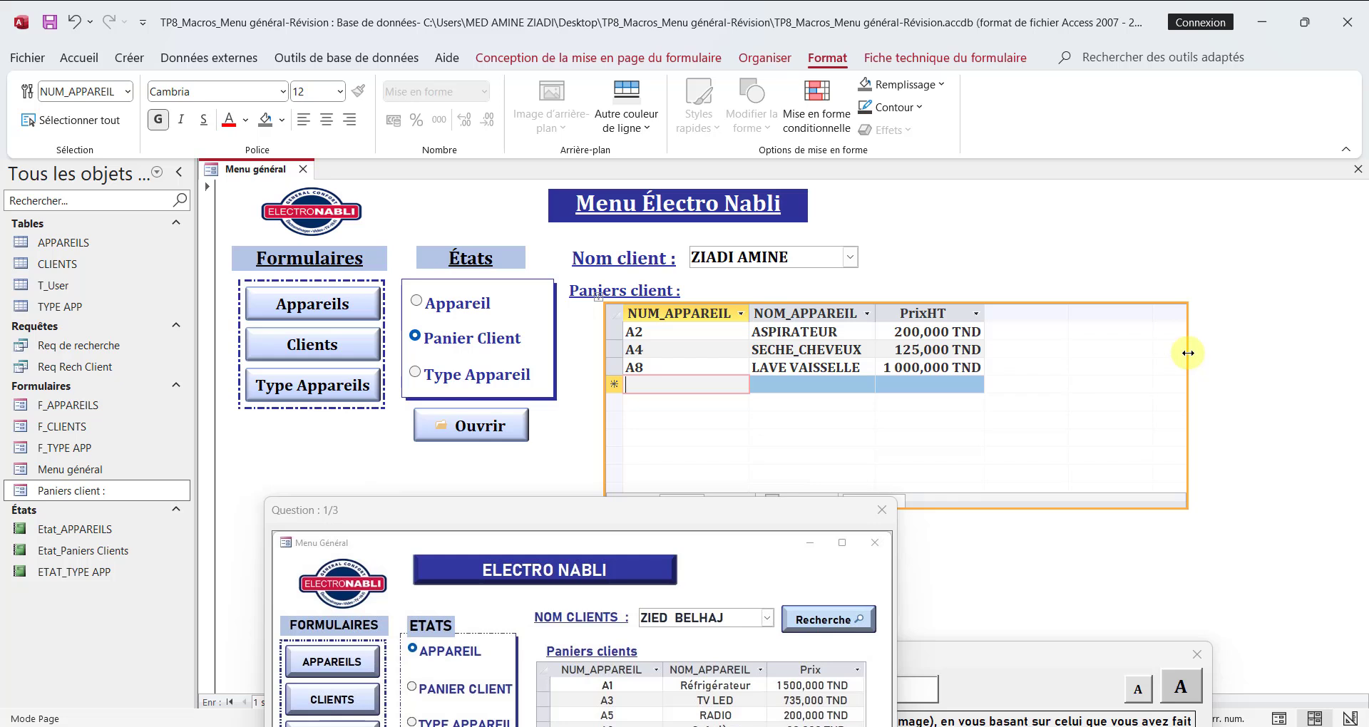
# Step: Shrink the Paniers client subform to fit its columns and rows, and move it closer to the edge of its label
pyautogui.moveTo(1187, 352); pyautogui.dragTo(992, 353)
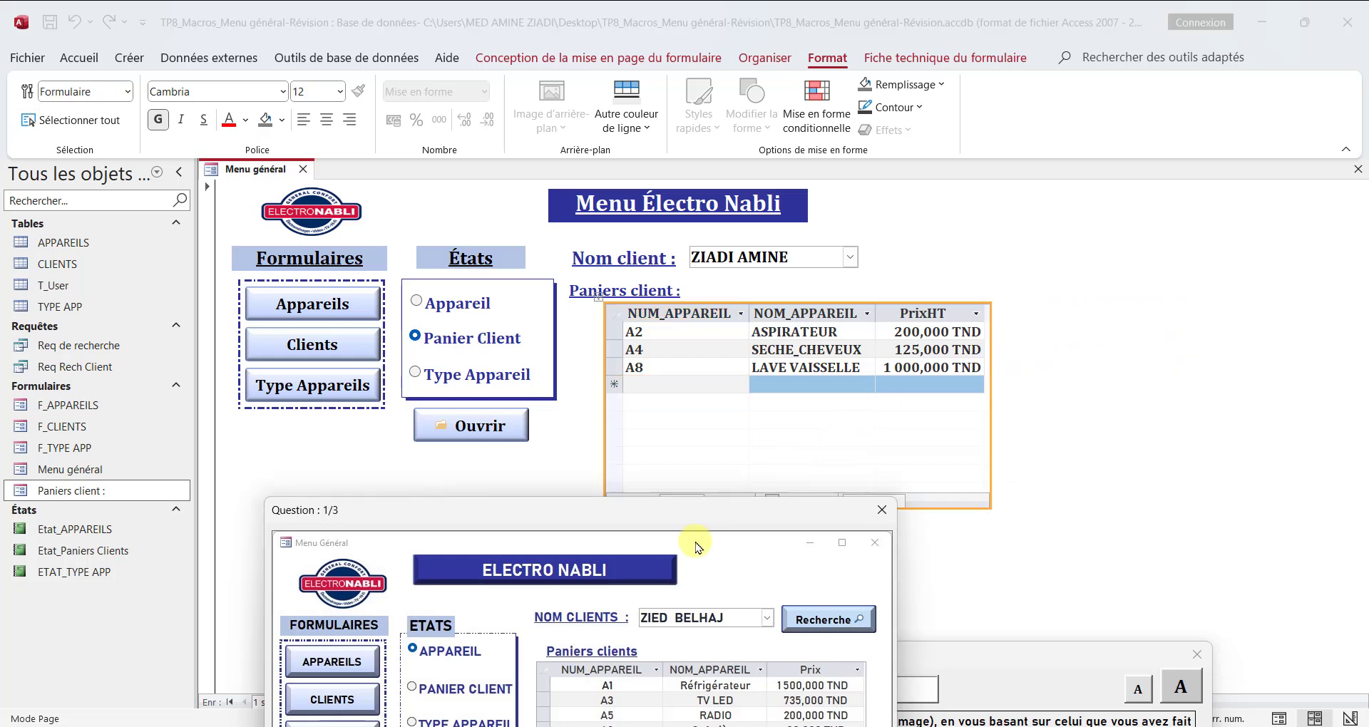
pyautogui.click(746, 499)
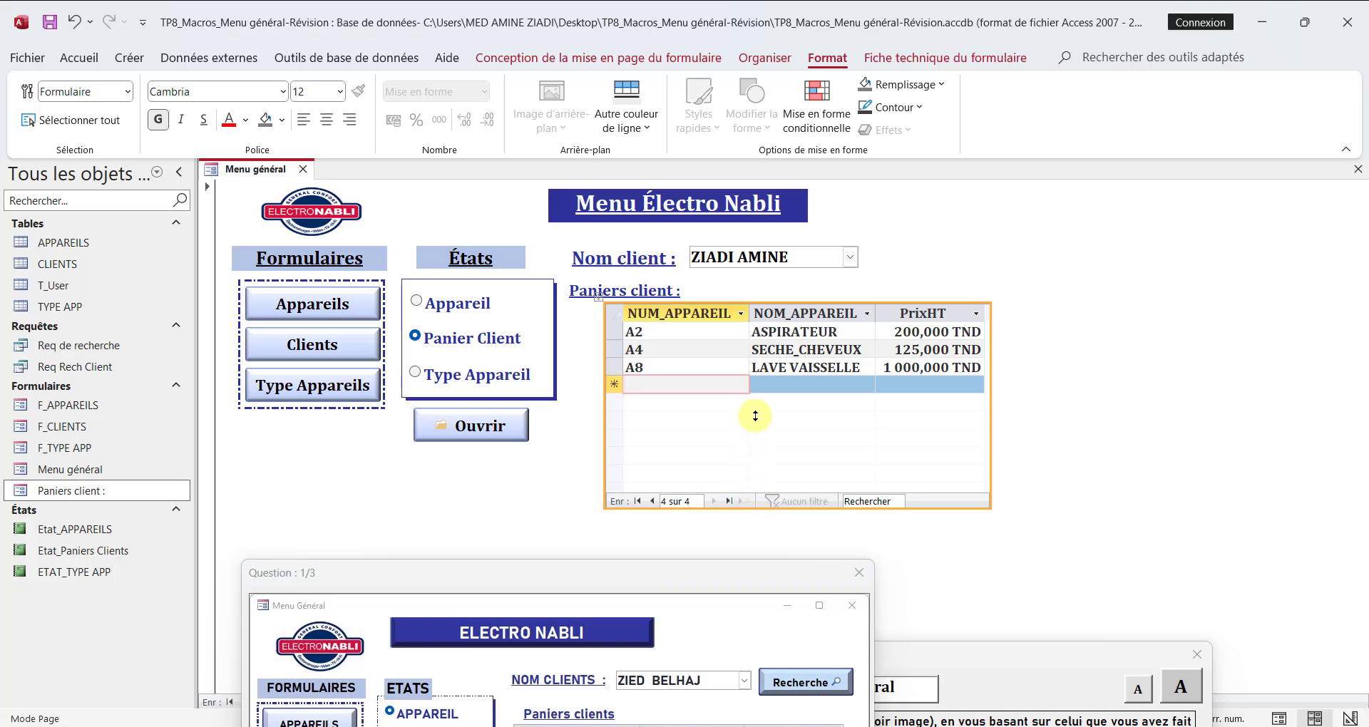
pyautogui.moveTo(741, 509); pyautogui.dragTo(746, 422)
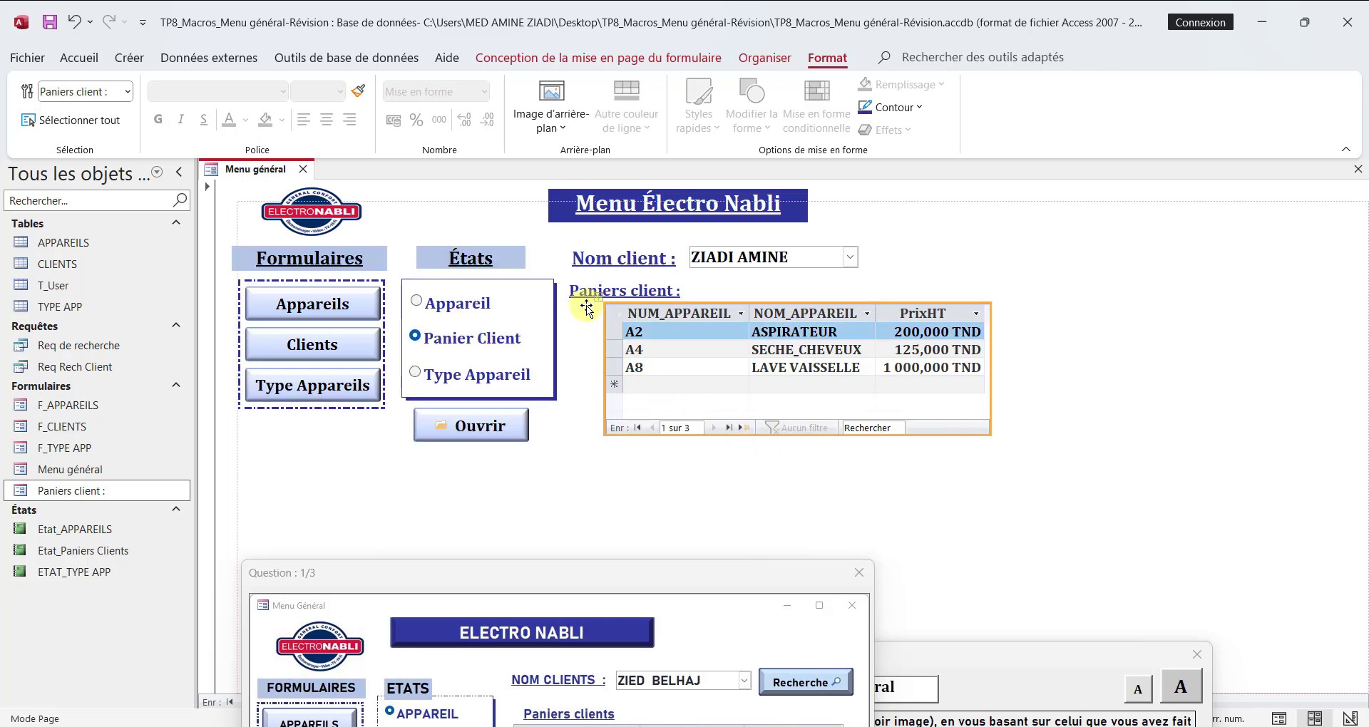
pyautogui.moveTo(584, 310); pyautogui.dragTo(568, 320)
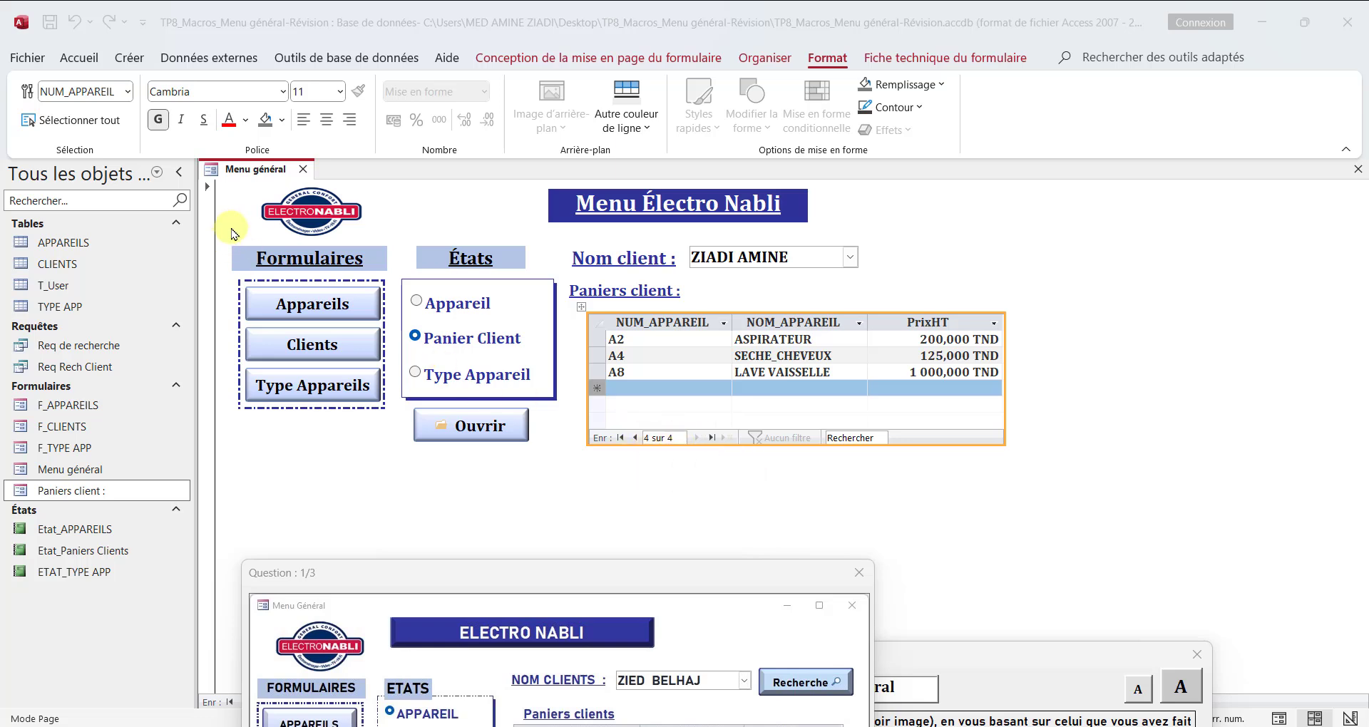
# Step: Switch the Menu général form to design view, saving the changes to both Menu général and Paniers client
pyautogui.rightClick(238, 173)
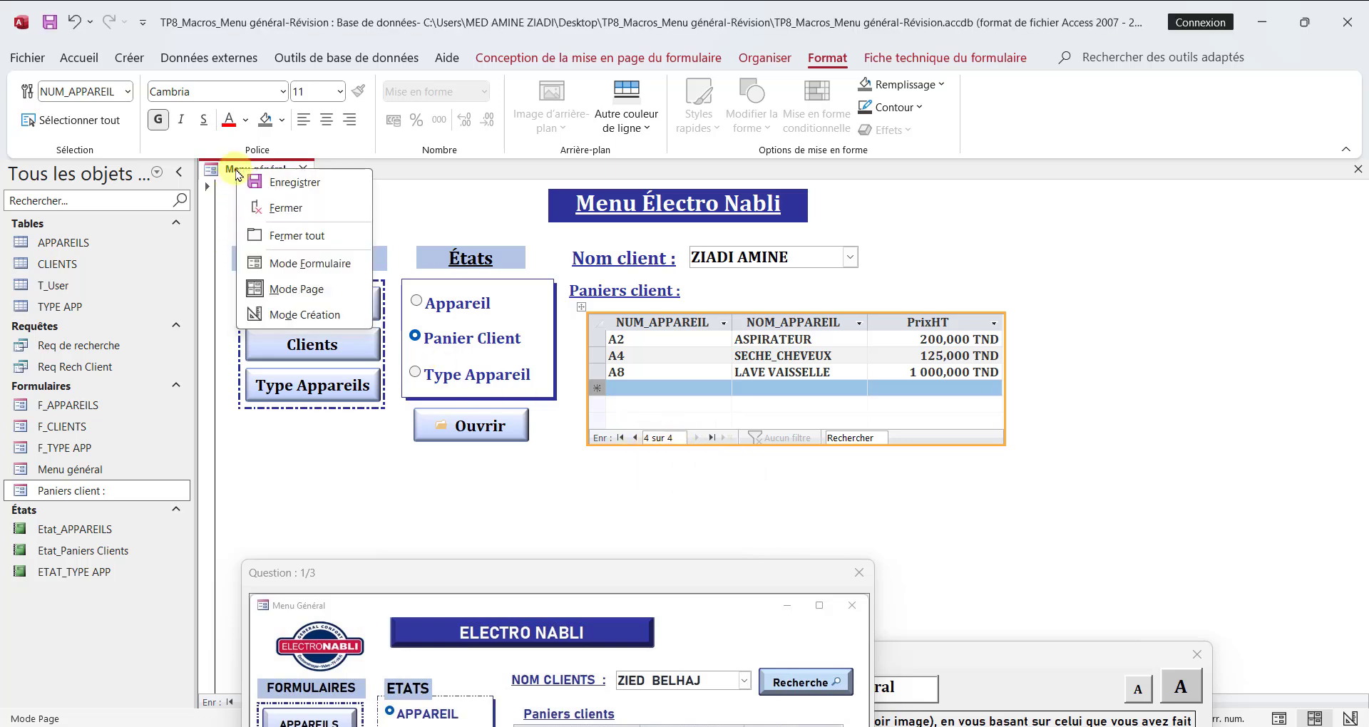
pyautogui.click(280, 316)
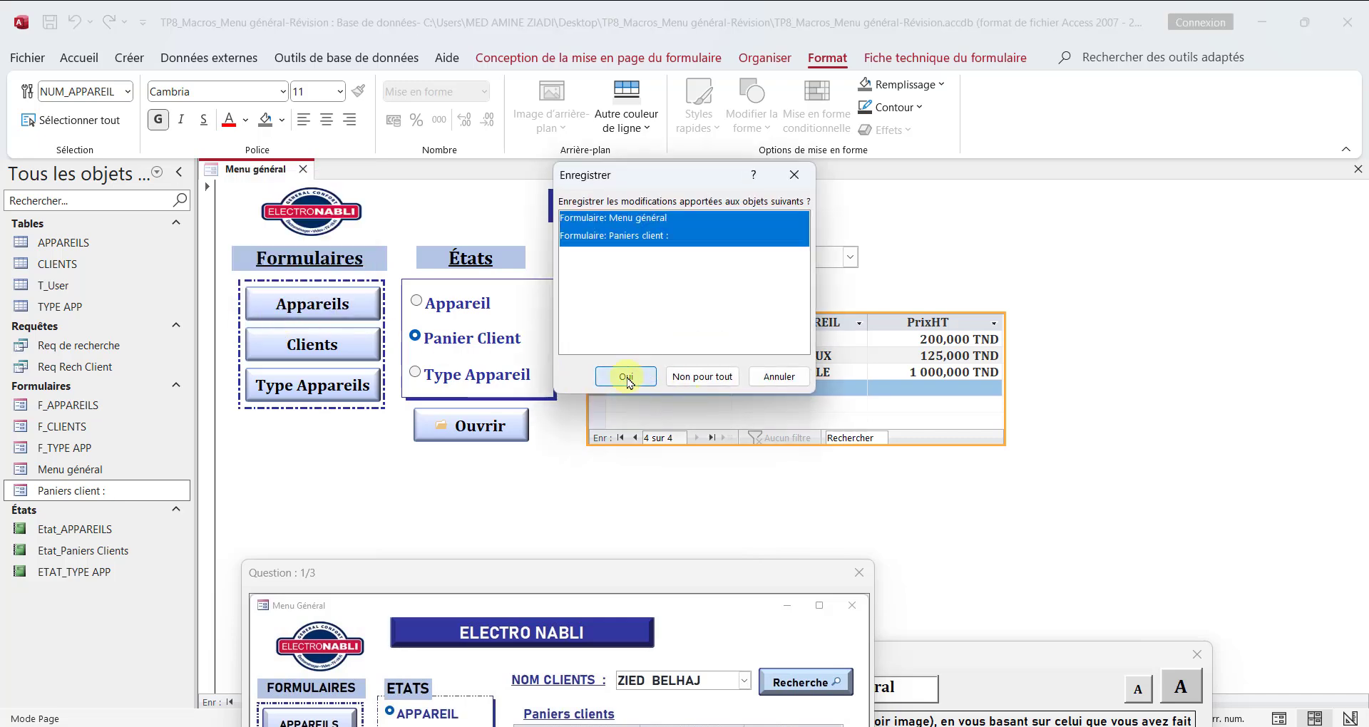
pyautogui.click(626, 377)
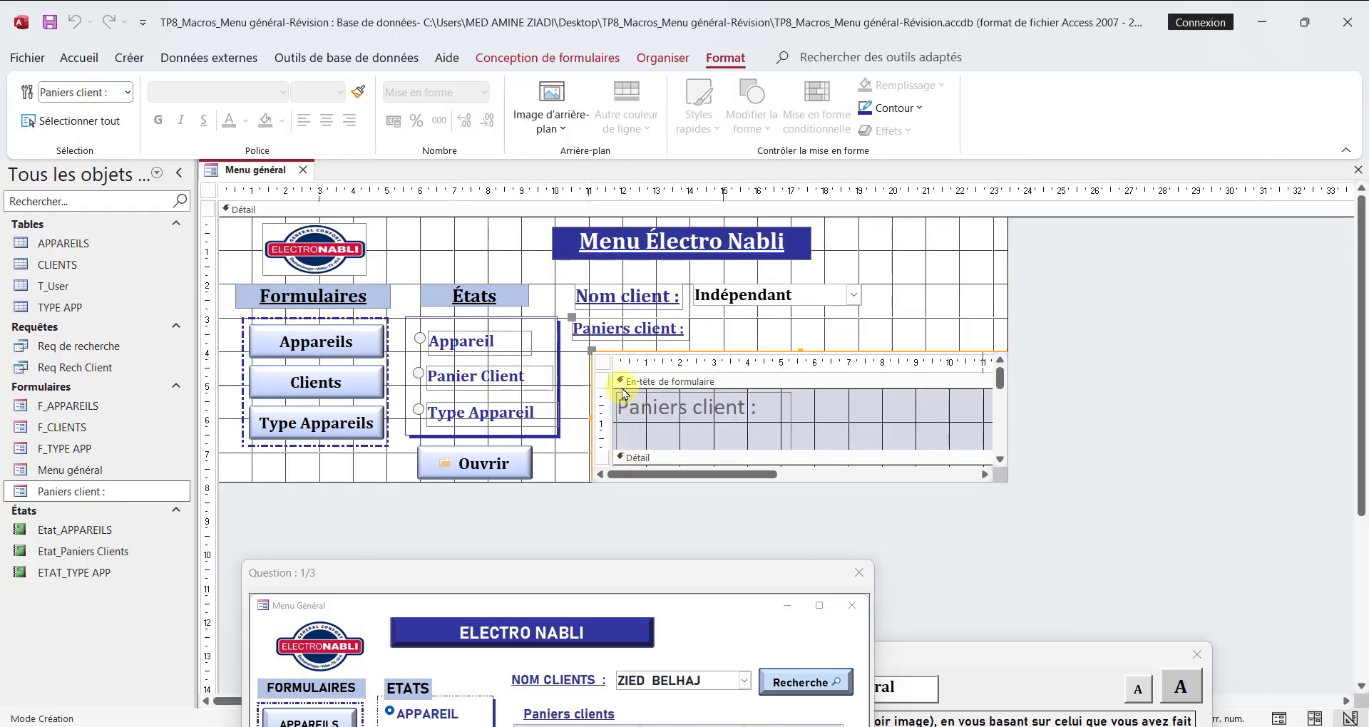
# Step: Set the Boutons de déplacement property of the Paniers client subform's form to Non
pyautogui.click(602, 364)
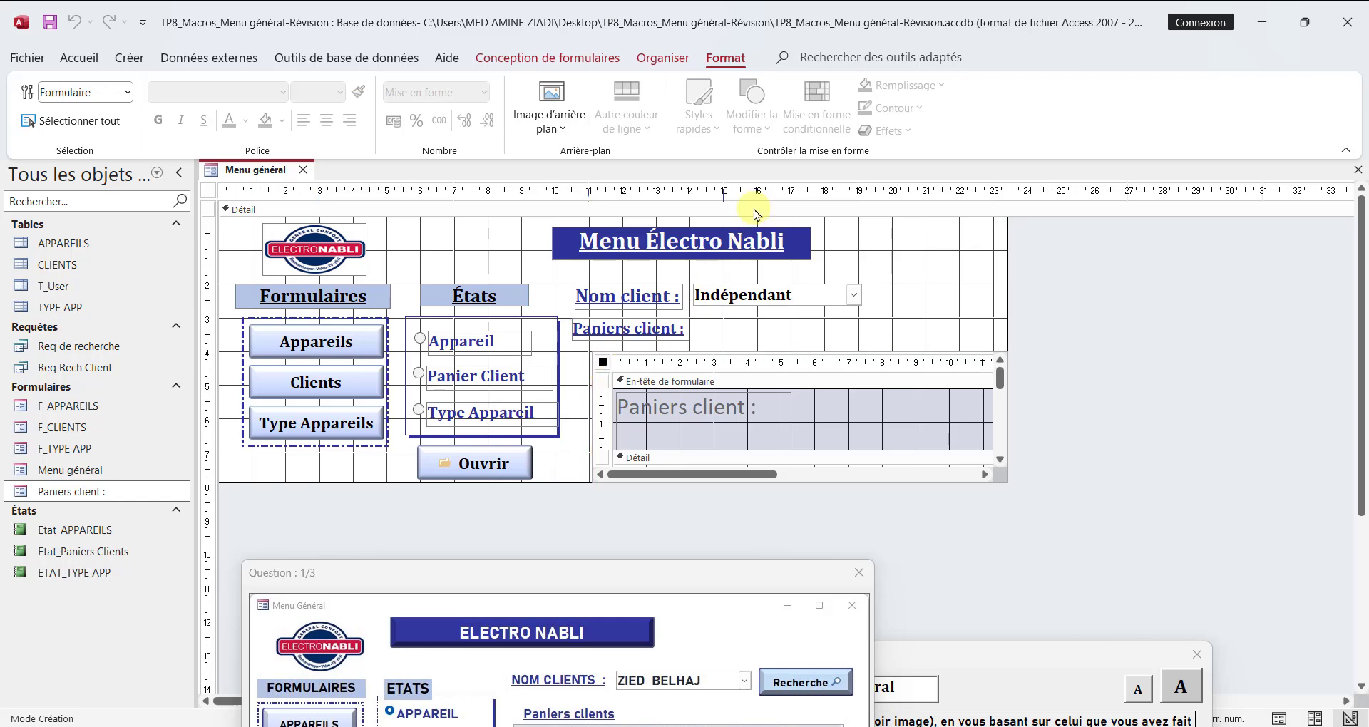
pyautogui.click(553, 60)
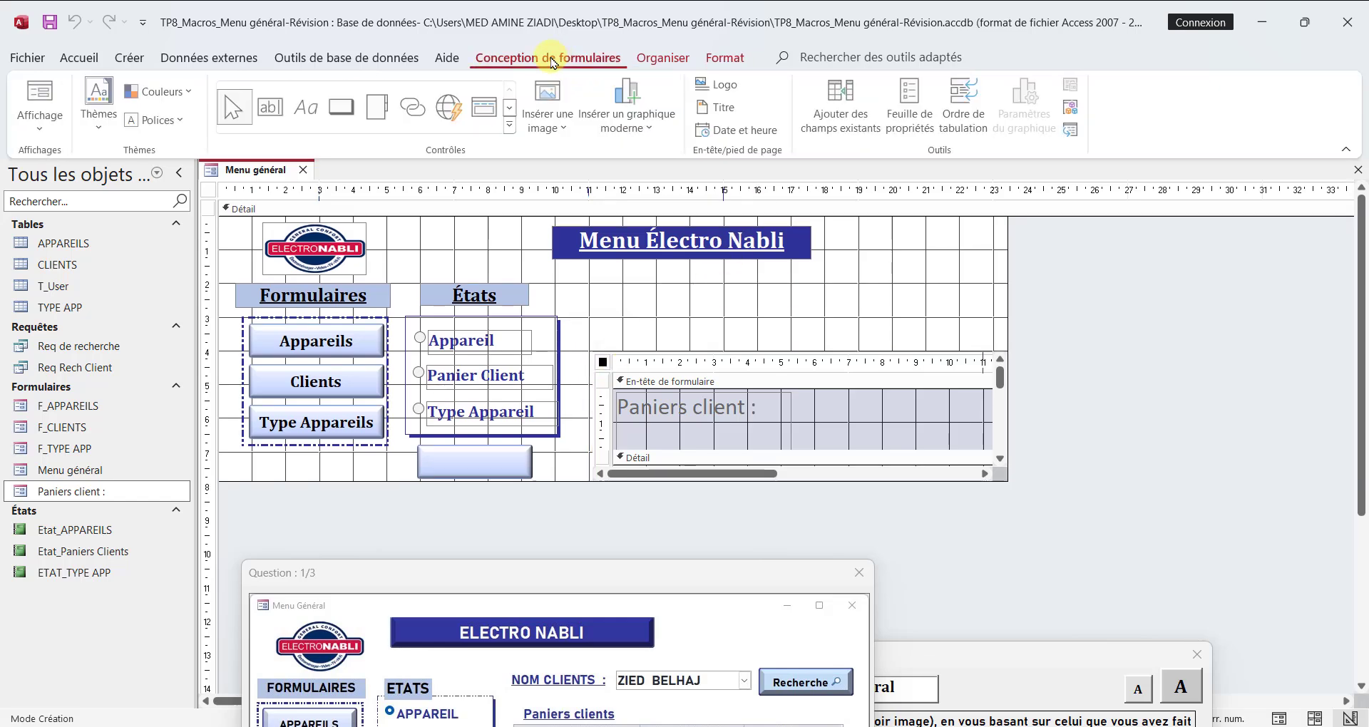
pyautogui.click(910, 117)
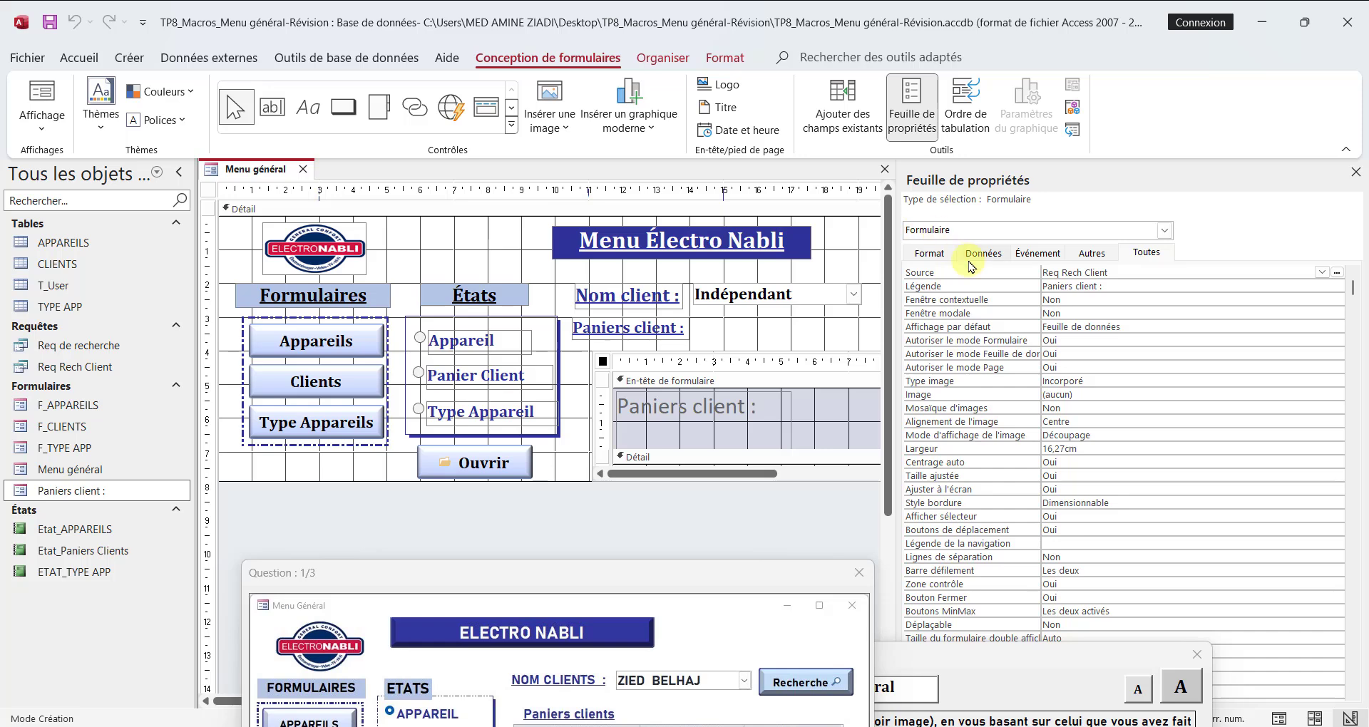
pyautogui.click(1073, 530)
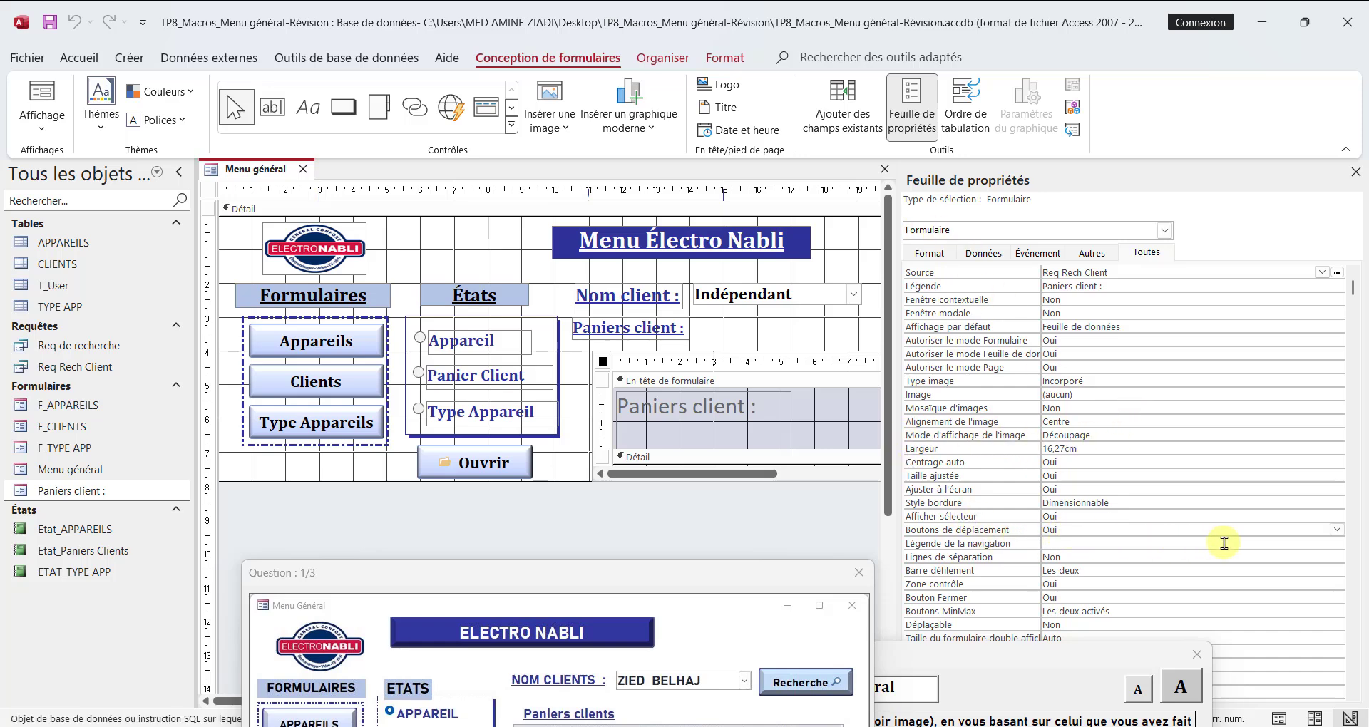
pyautogui.click(1338, 529)
pyautogui.click(1138, 555)
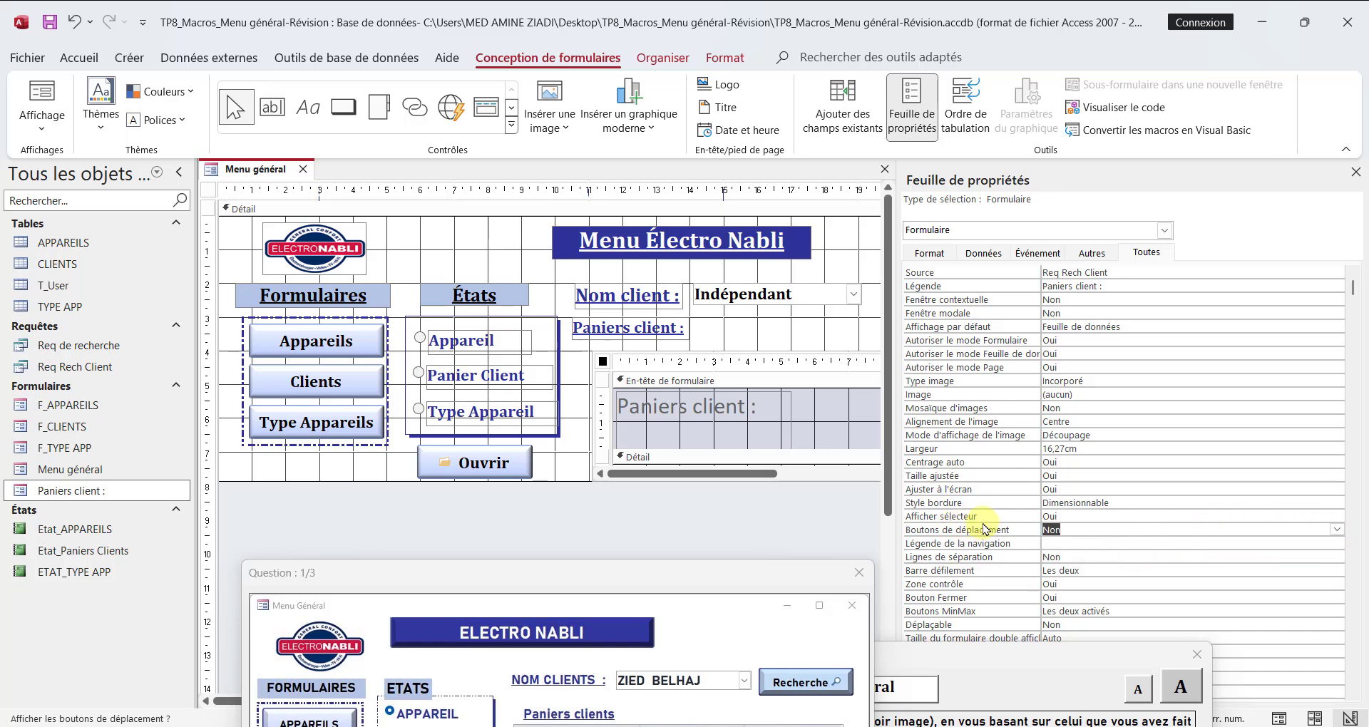
pyautogui.click(1356, 174)
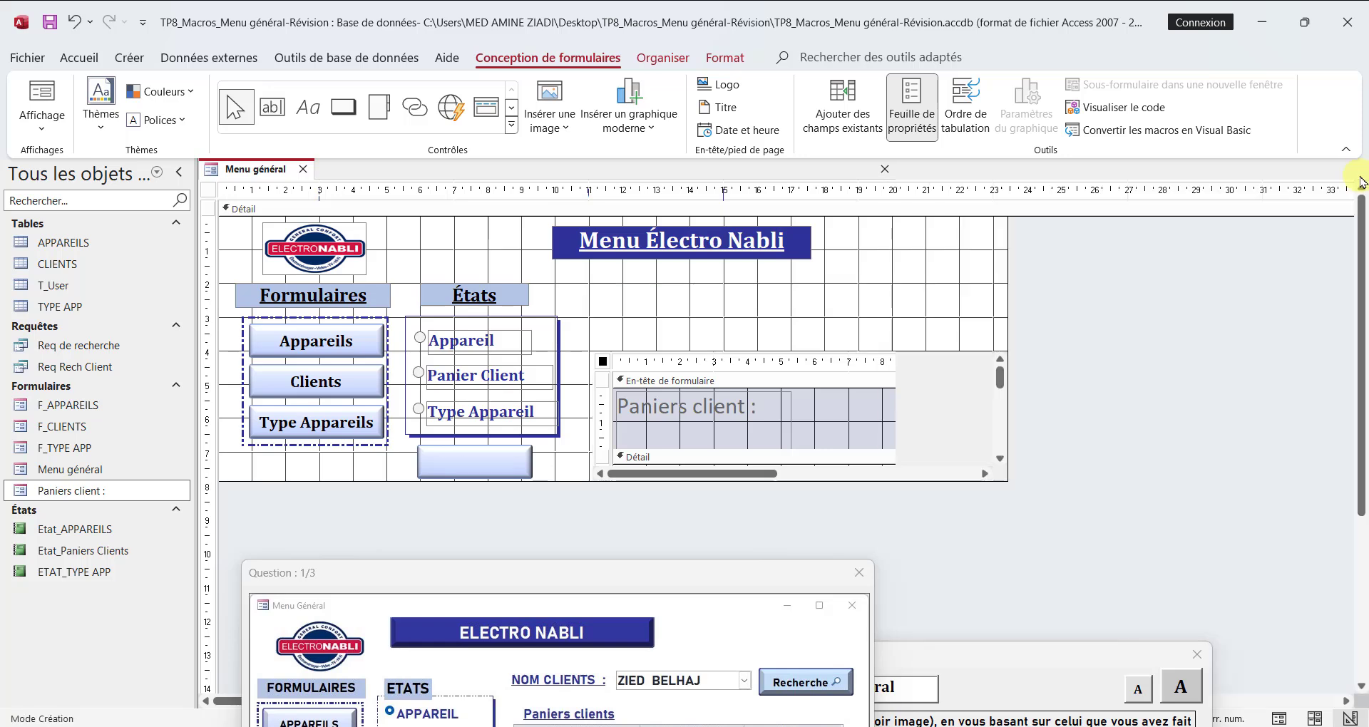
# Step: Test the client combo box in form view by choosing the second and the third client, refreshing all data after each choice
pyautogui.rightClick(260, 171)
pyautogui.click(314, 265)
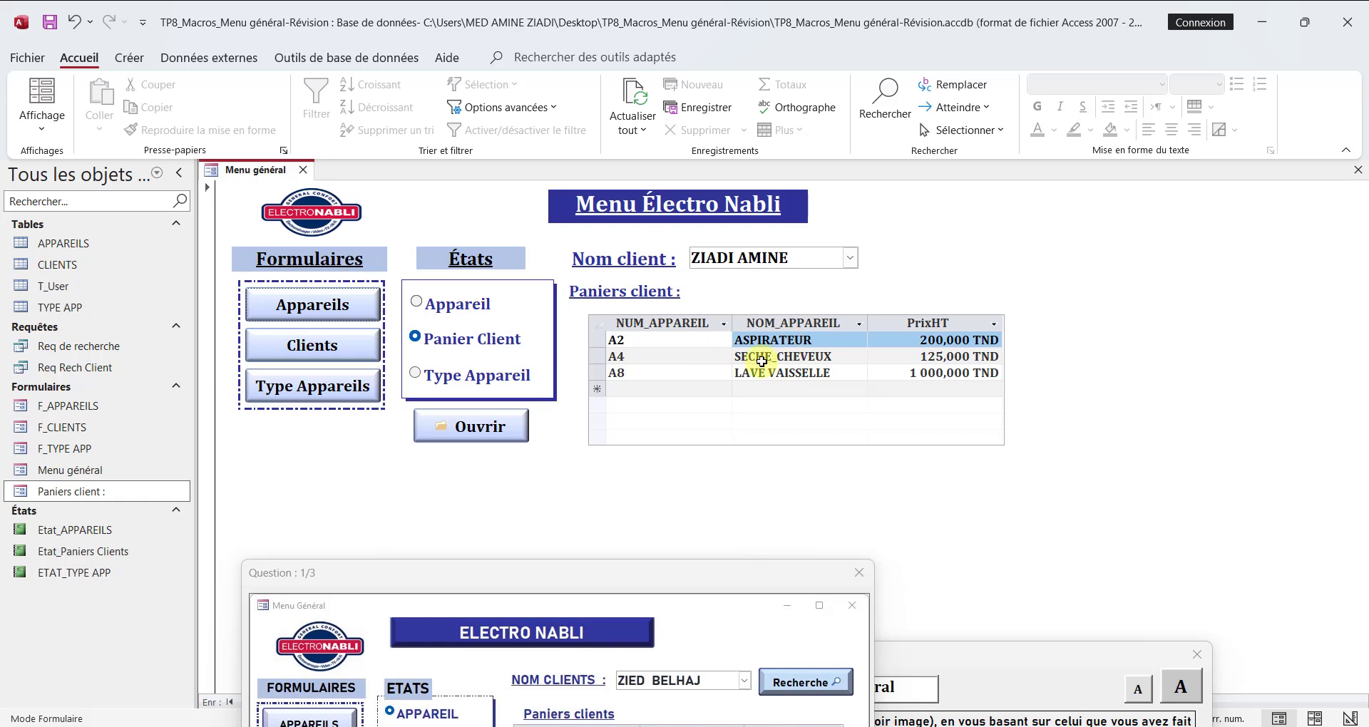
pyautogui.click(849, 258)
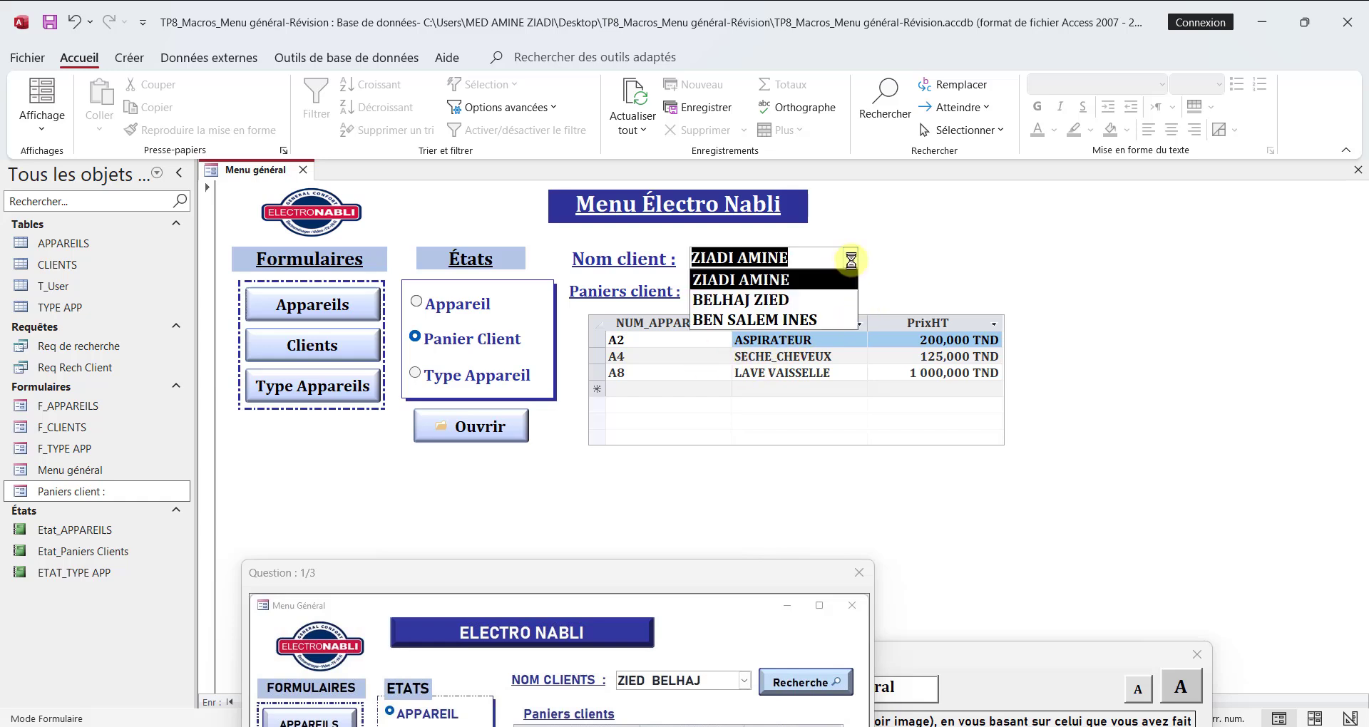
pyautogui.click(783, 305)
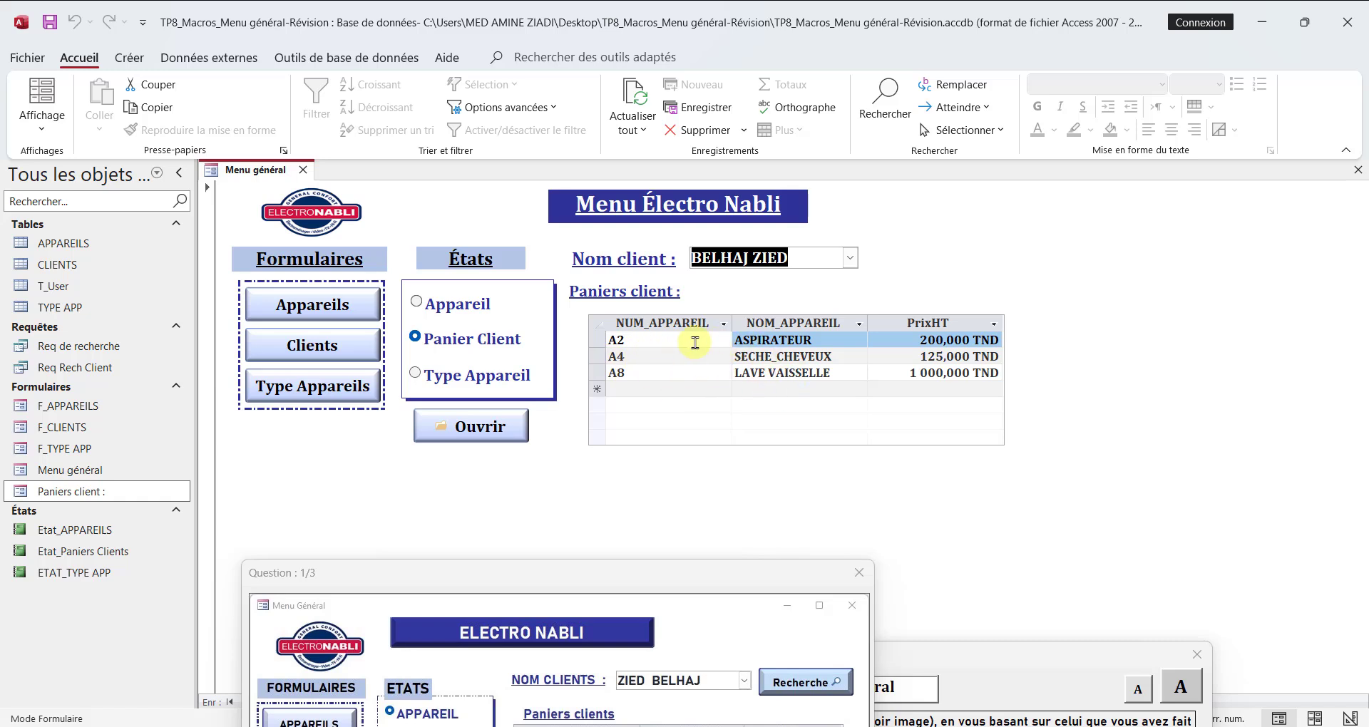
pyautogui.click(633, 100)
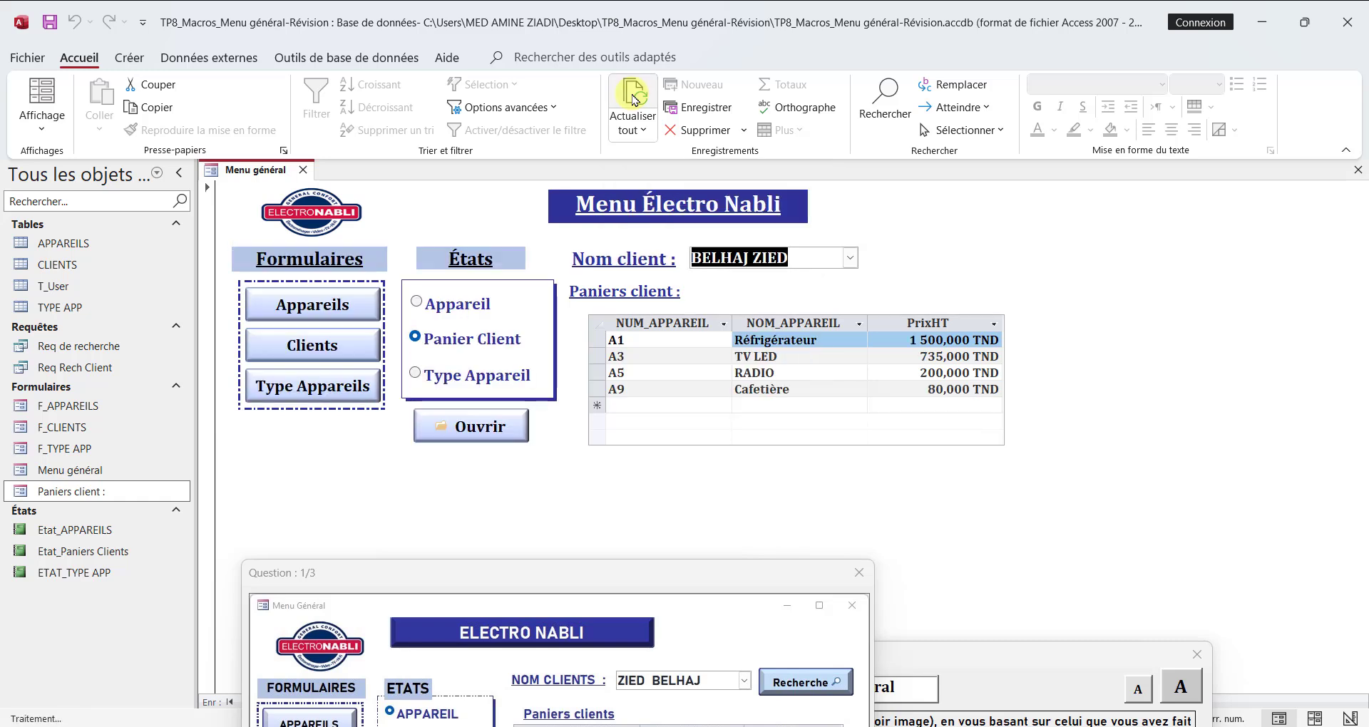
pyautogui.click(849, 261)
pyautogui.click(749, 320)
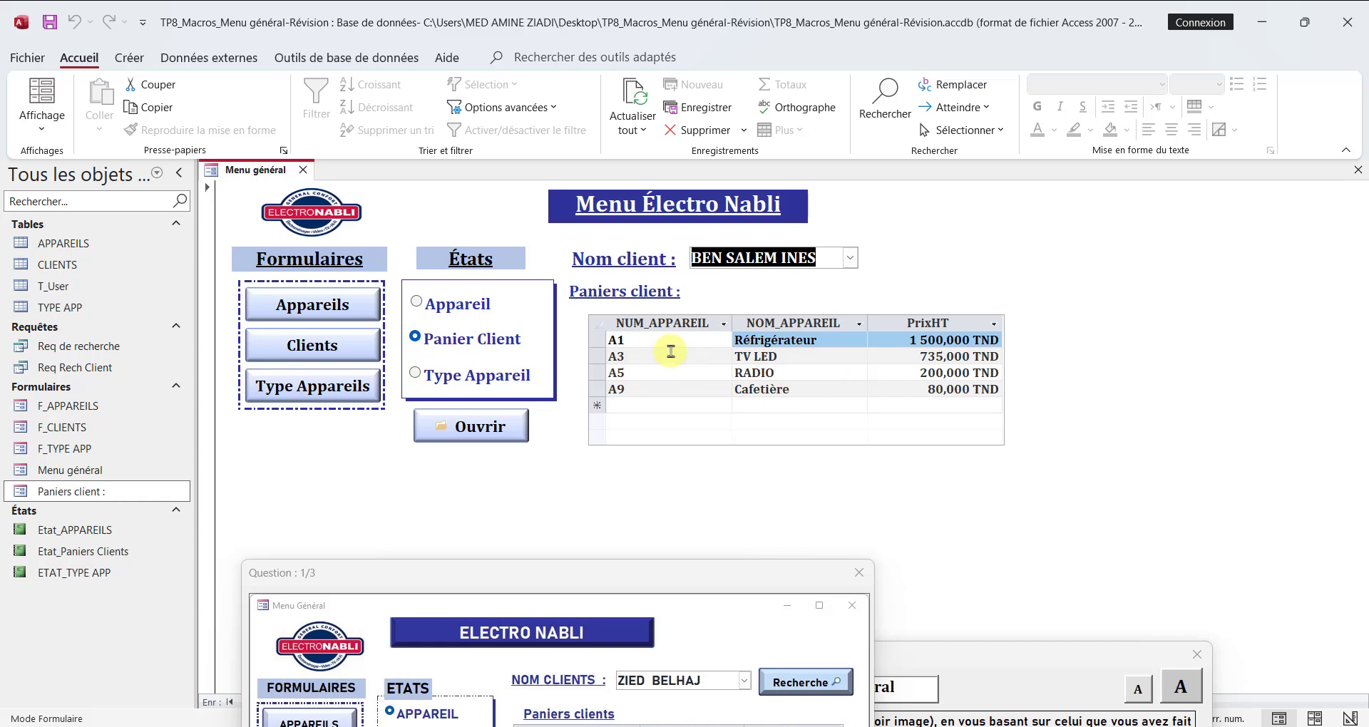
pyautogui.click(633, 97)
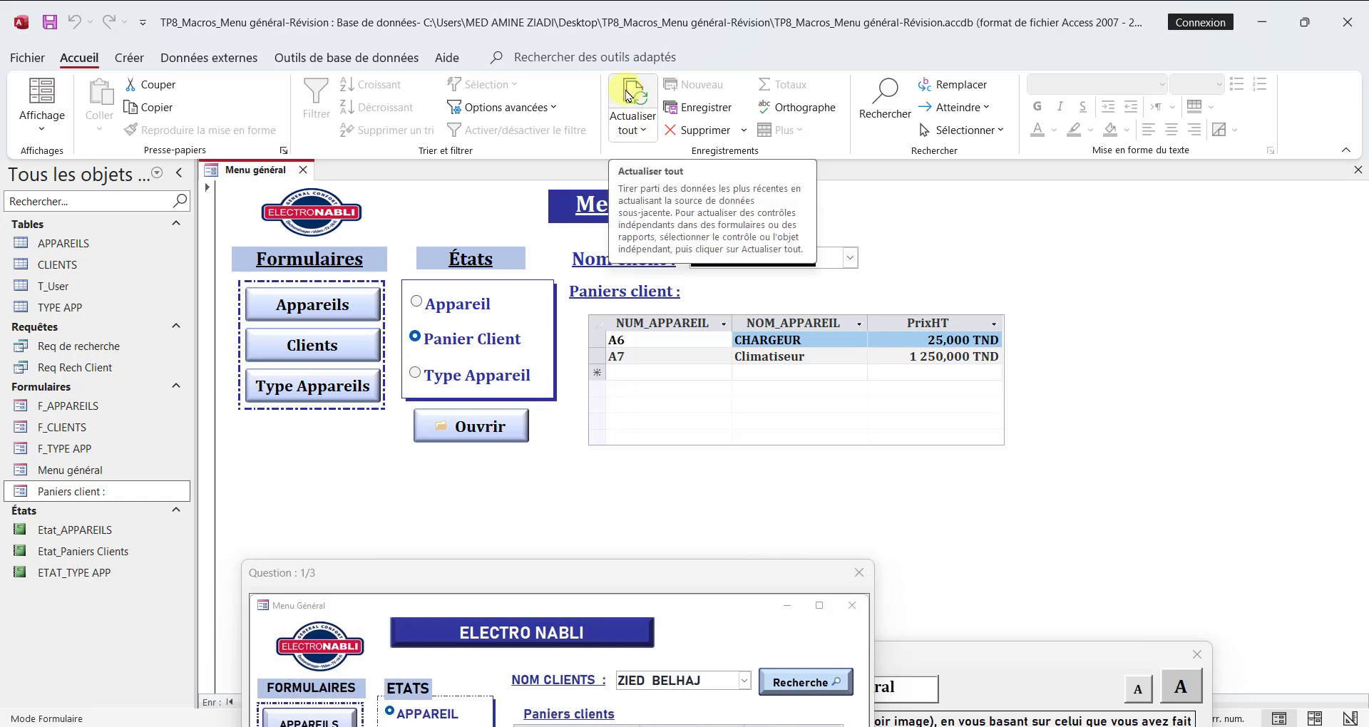
pyautogui.click(635, 77)
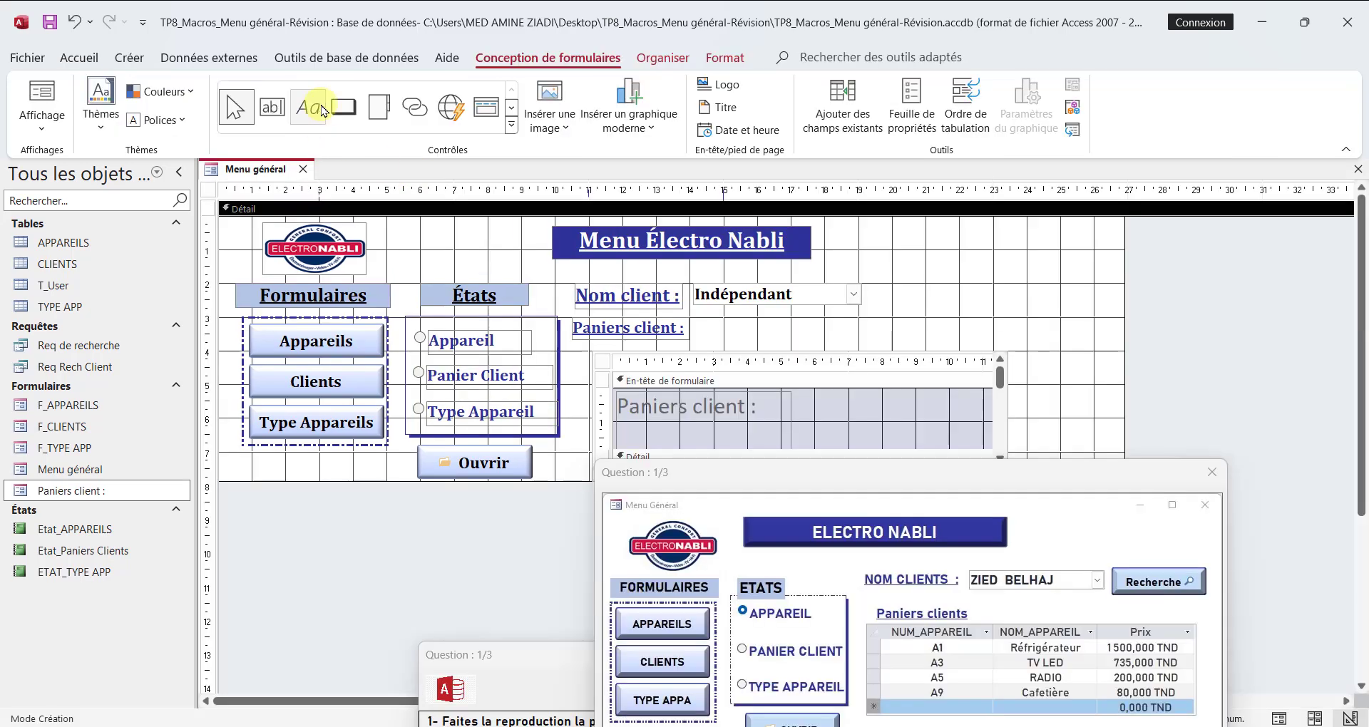
# Step: Add a command button about 6 cm wide beside the client combo box without using the wizard, and caption it Recherche
pyautogui.click(343, 107)
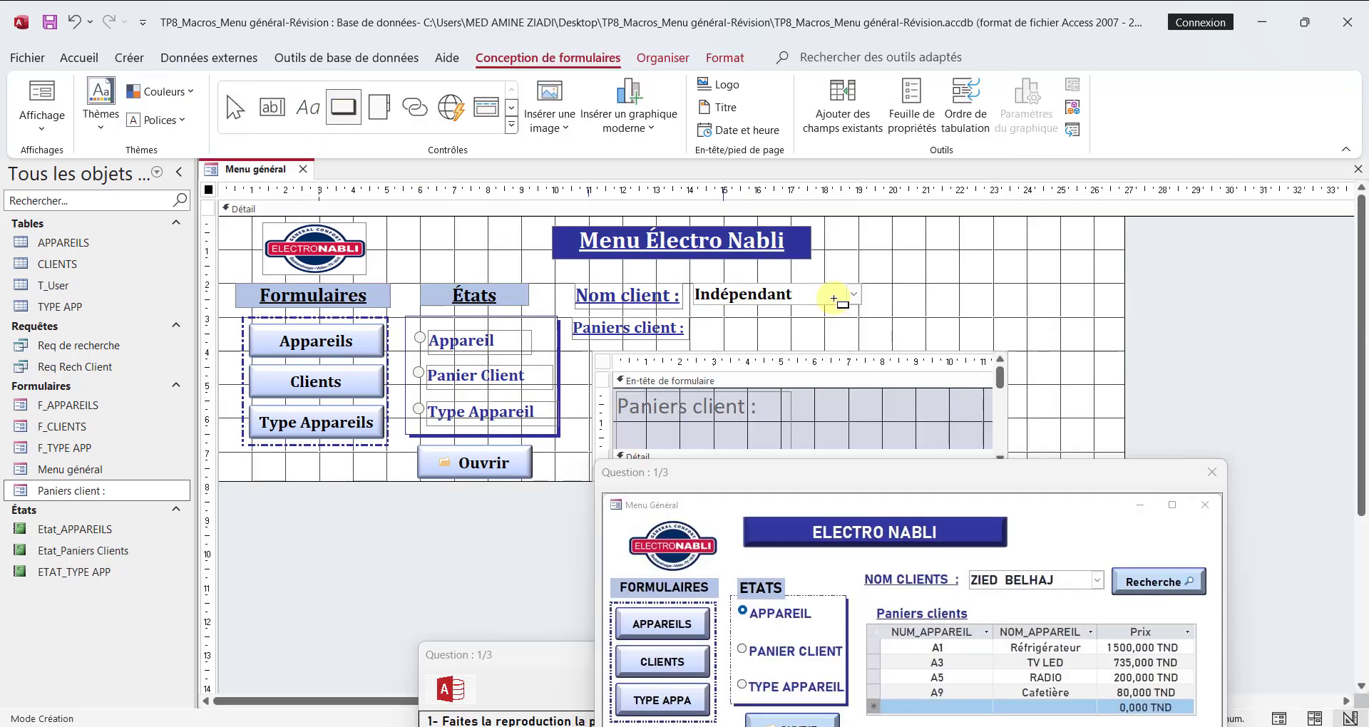
pyautogui.moveTo(889, 277); pyautogui.dragTo(1089, 311)
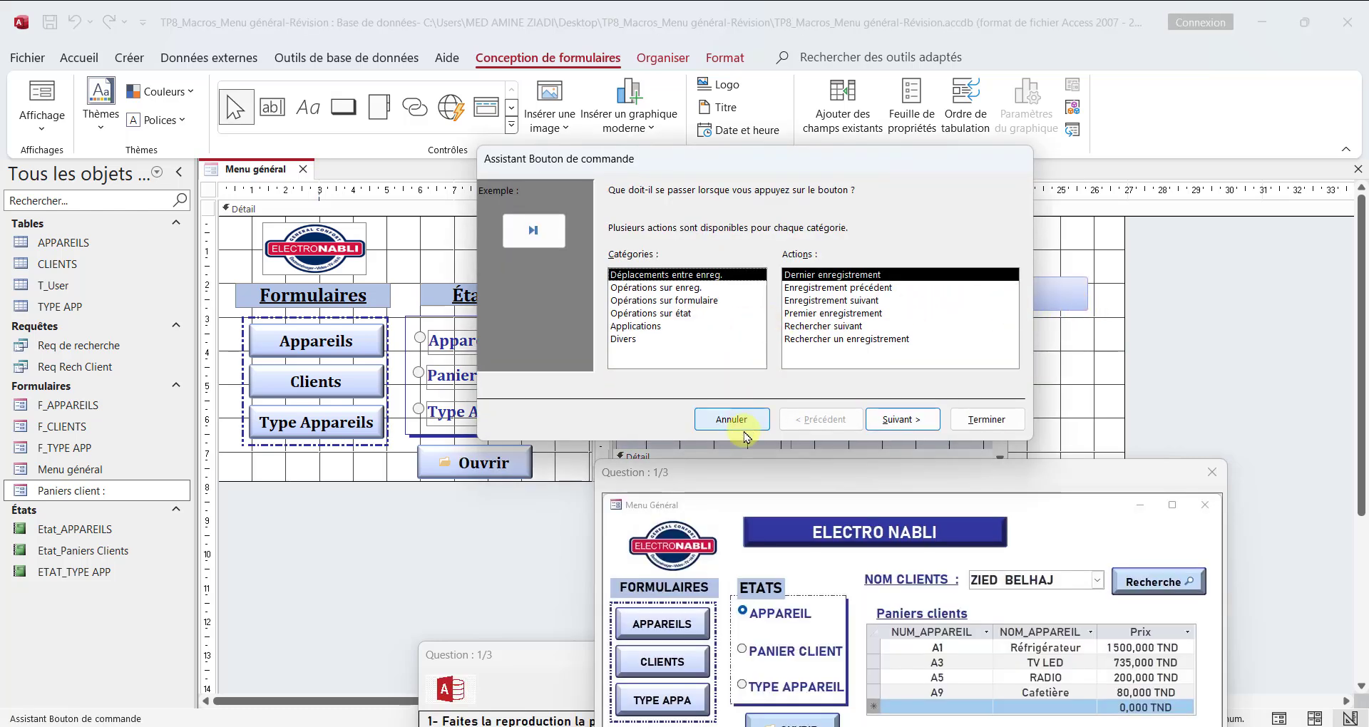
pyautogui.click(745, 434)
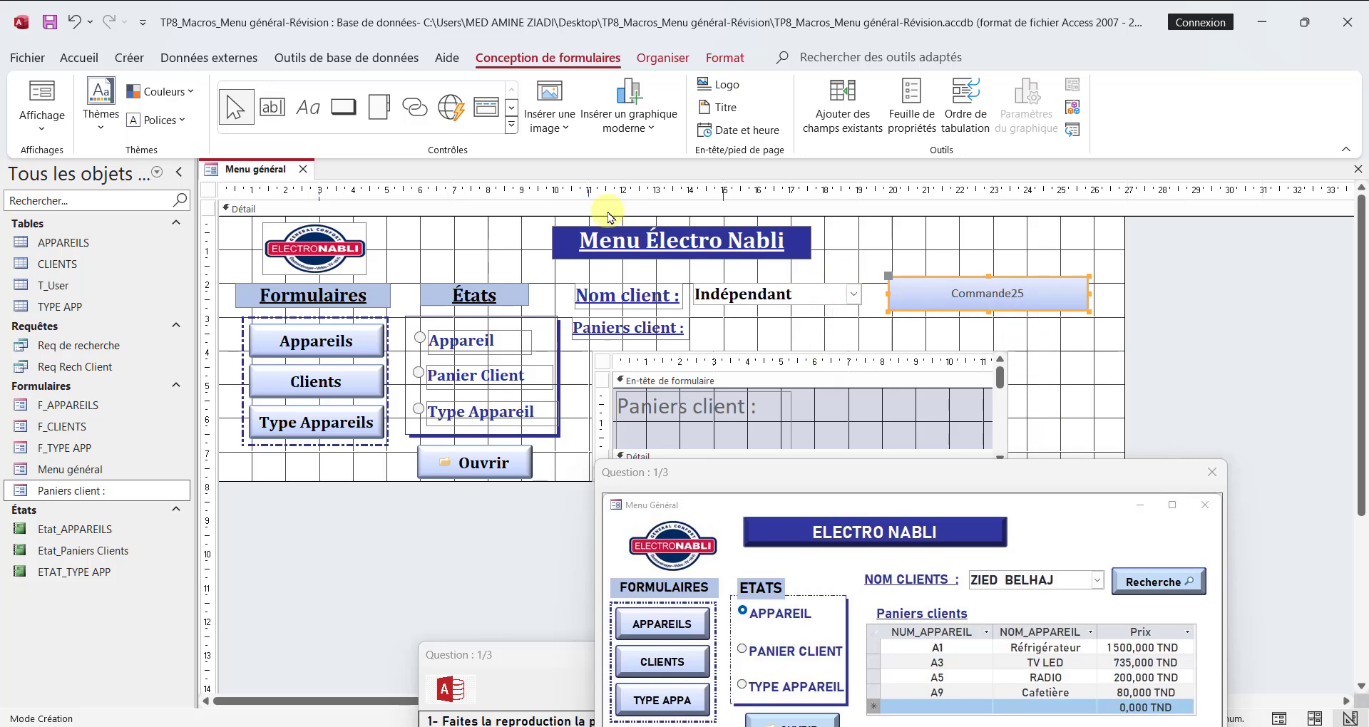
pyautogui.click(79, 57)
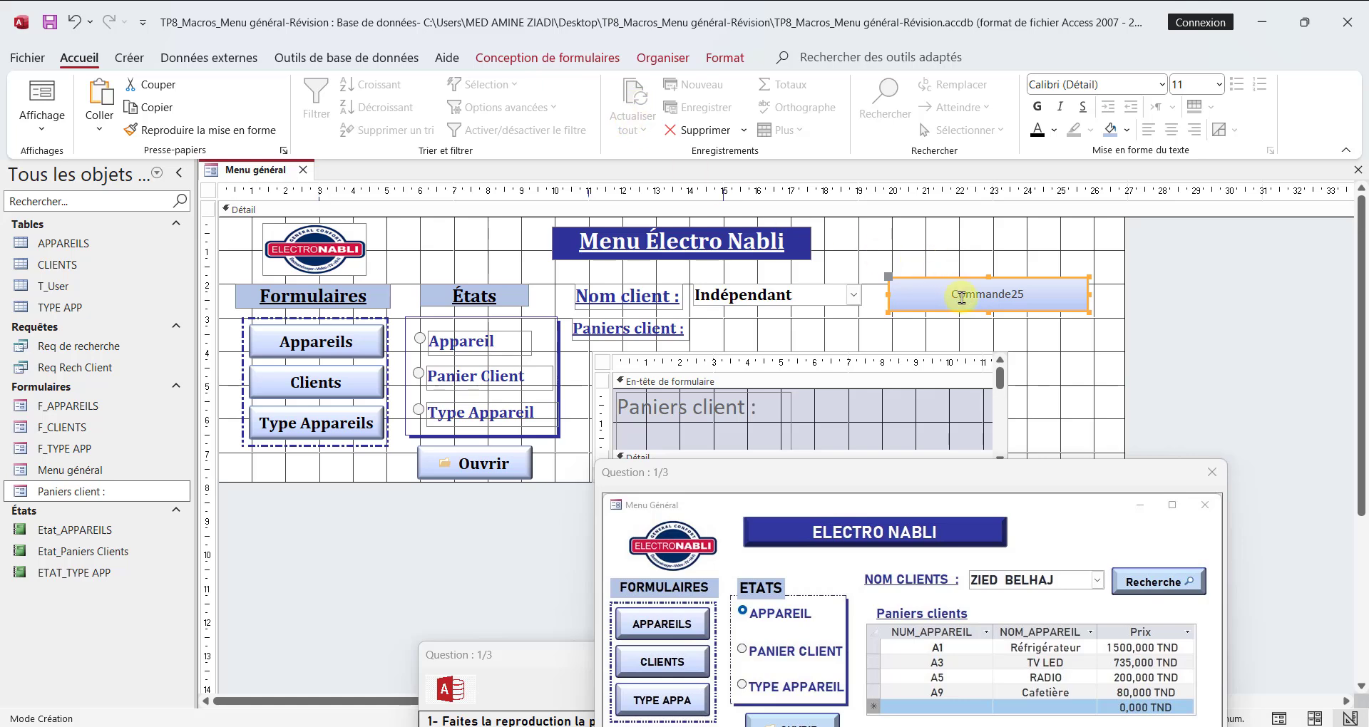
pyautogui.click(961, 298)
pyautogui.write('Rec')
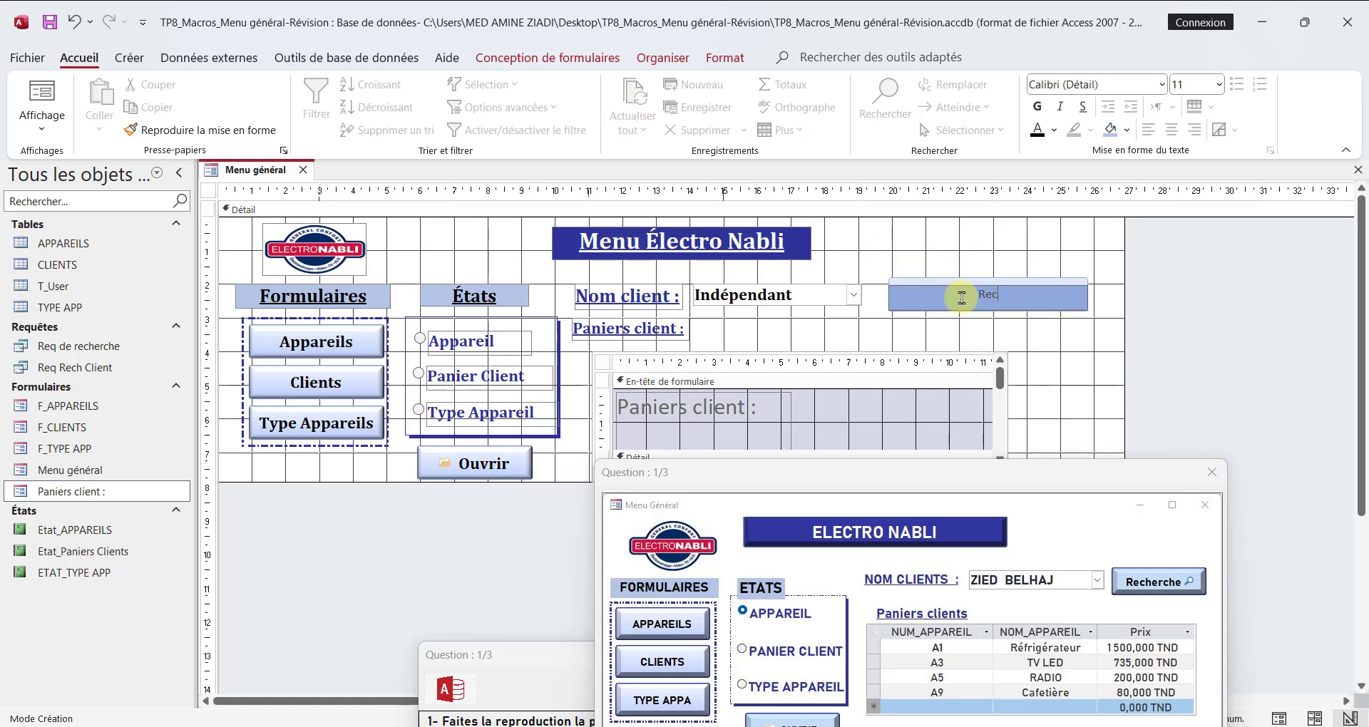
pyautogui.write('herche')
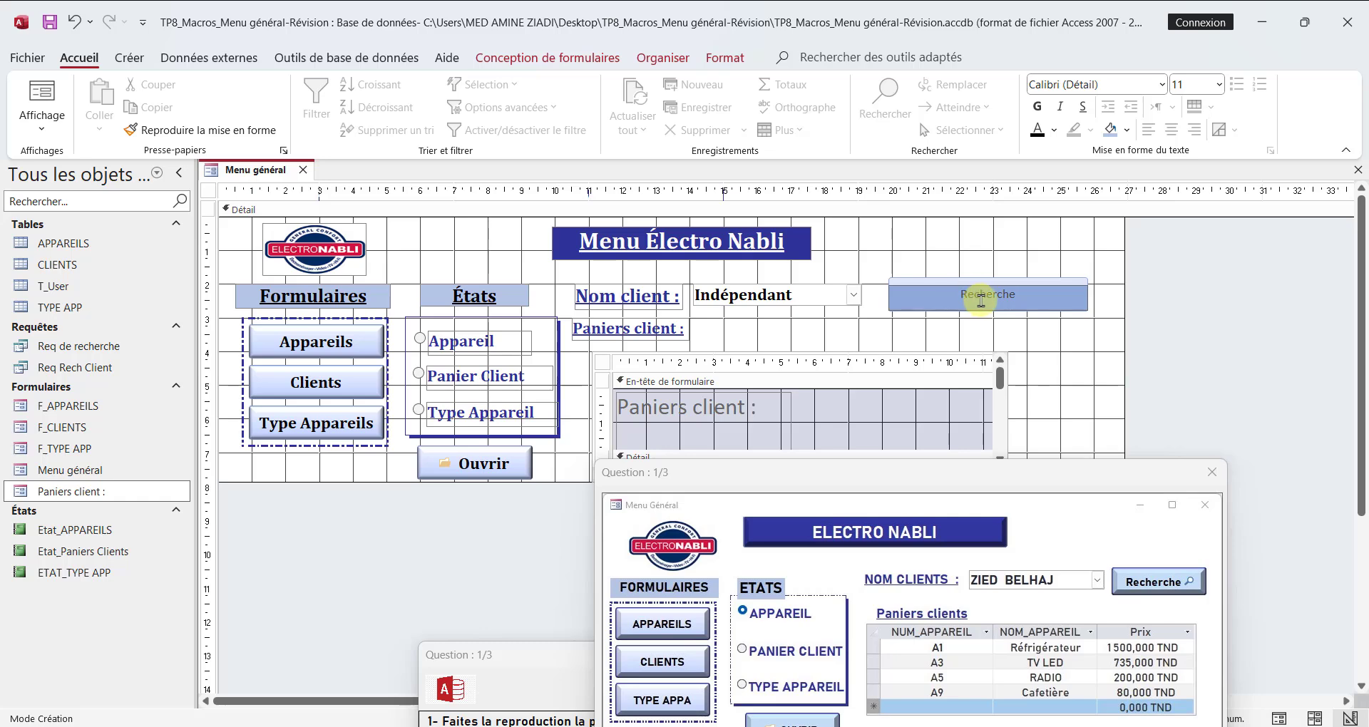
pyautogui.click(933, 328)
# Step: Copy the Ouvrir button's formatting onto the Recherche button and narrow the Recherche button to about 4.3 cm
pyautogui.click(511, 432)
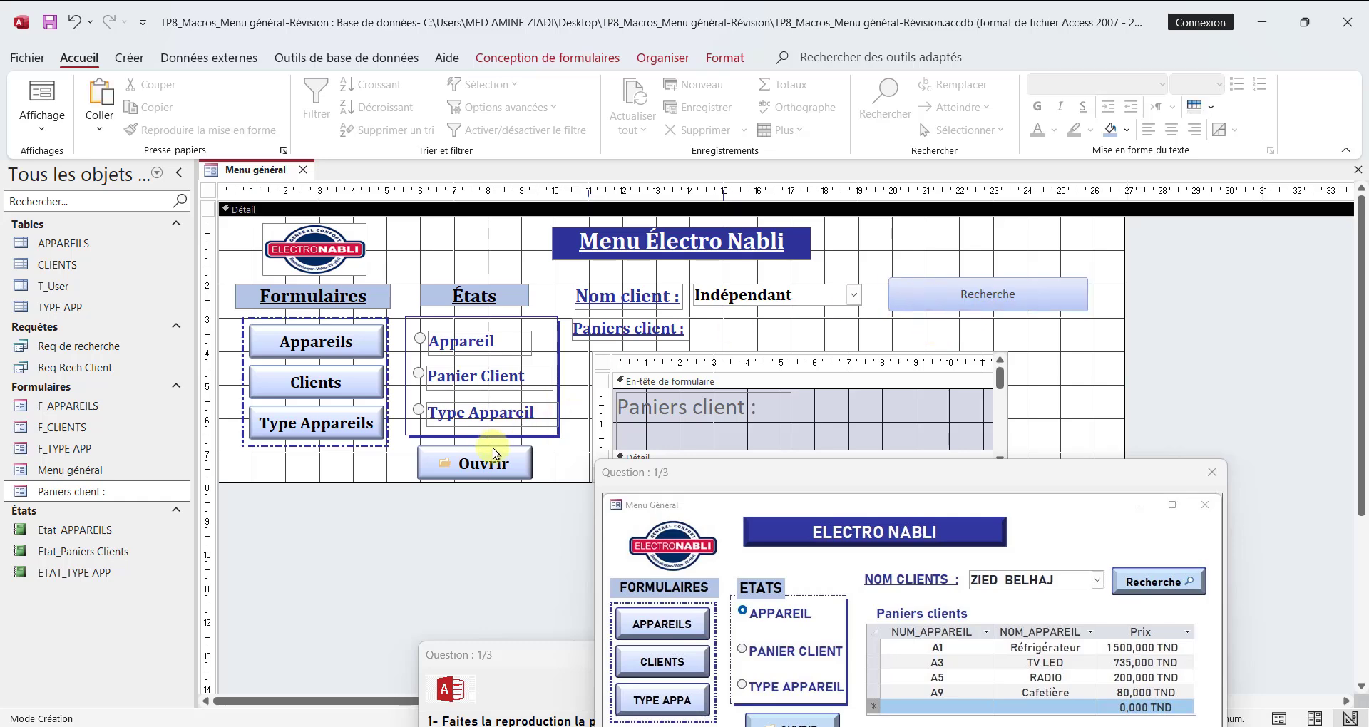
pyautogui.click(495, 453)
pyautogui.click(467, 721)
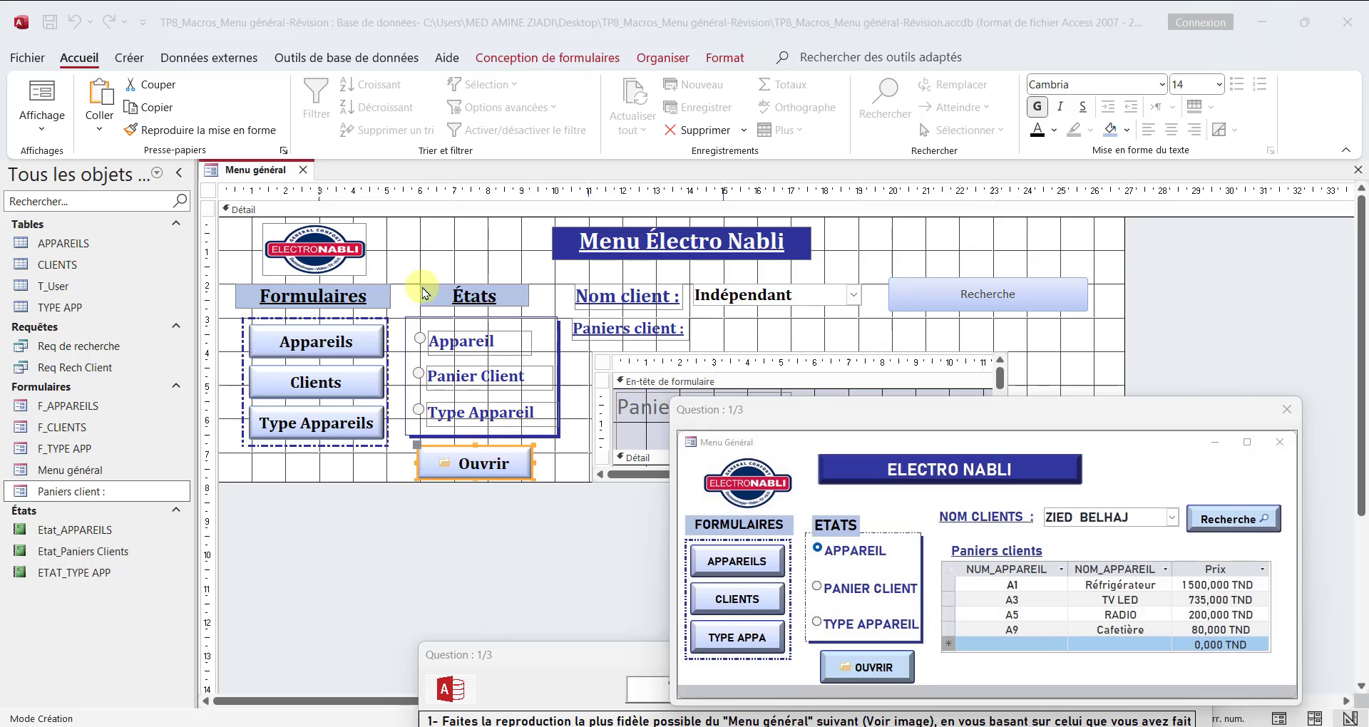
pyautogui.click(715, 59)
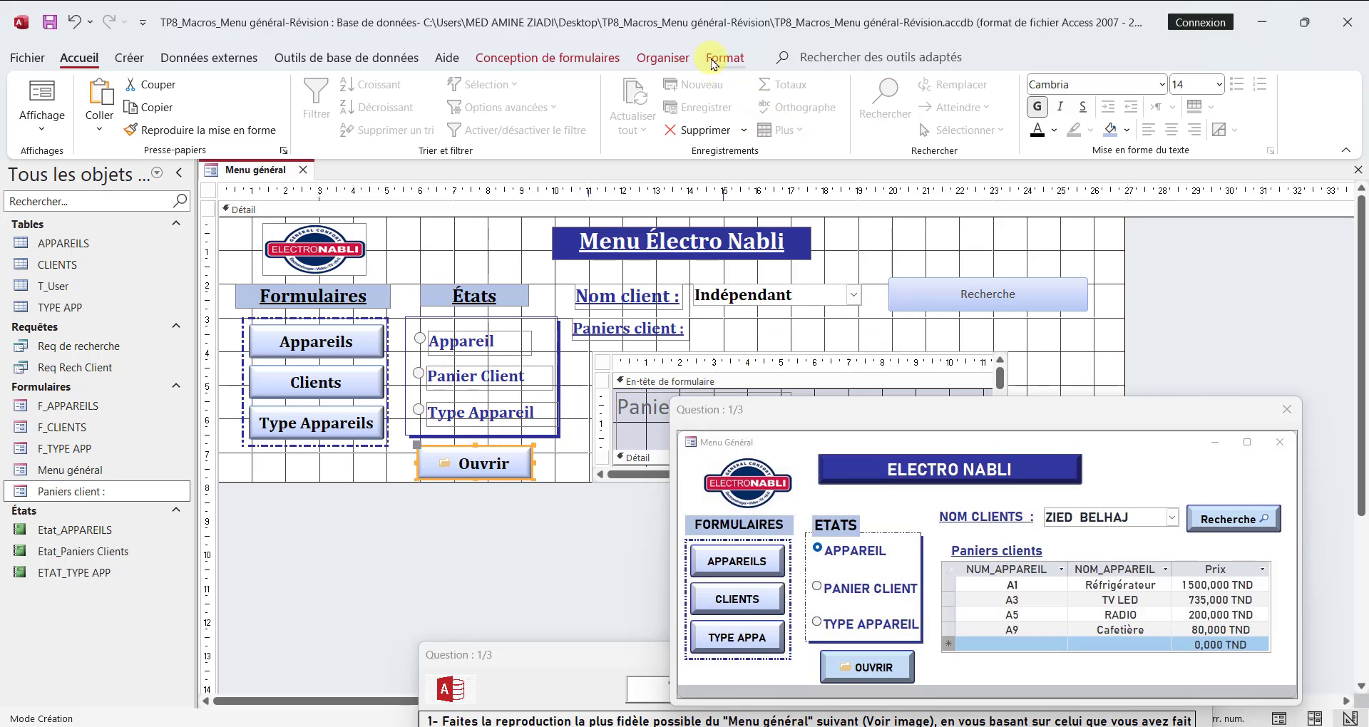
pyautogui.click(178, 131)
pyautogui.click(971, 298)
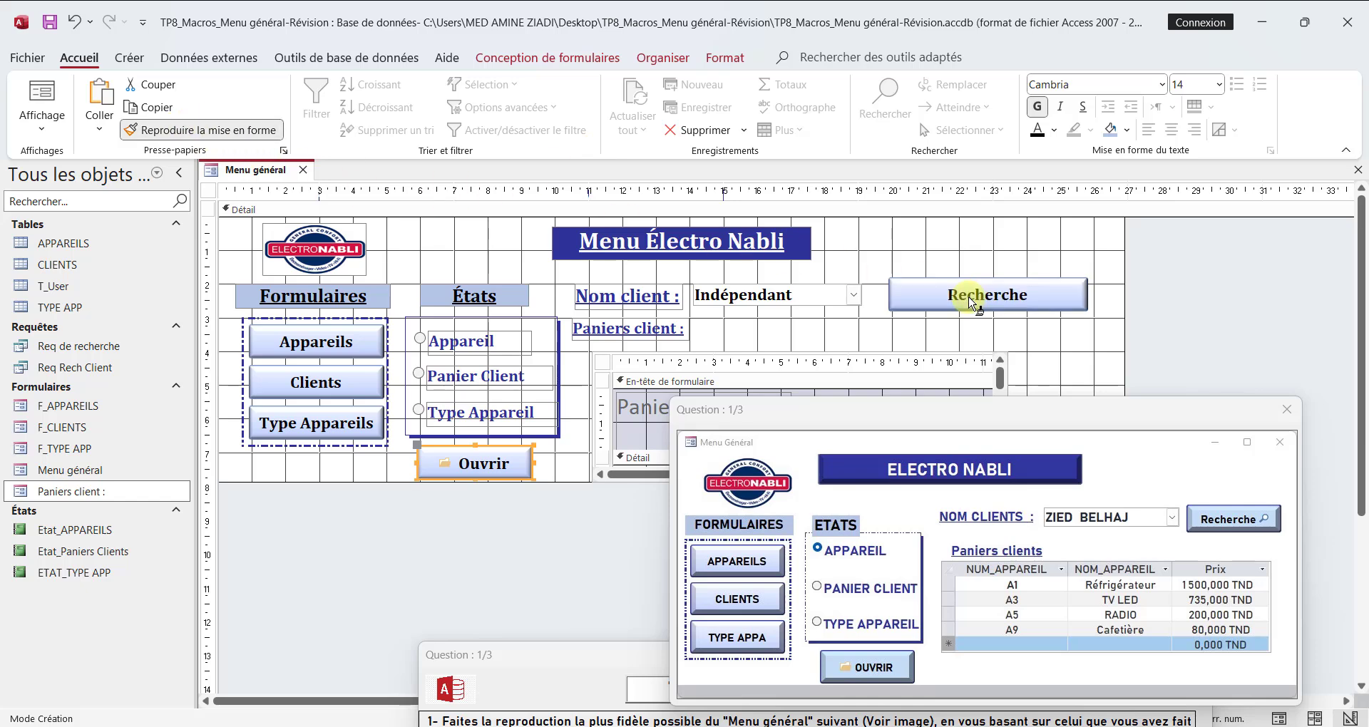
pyautogui.click(1062, 305)
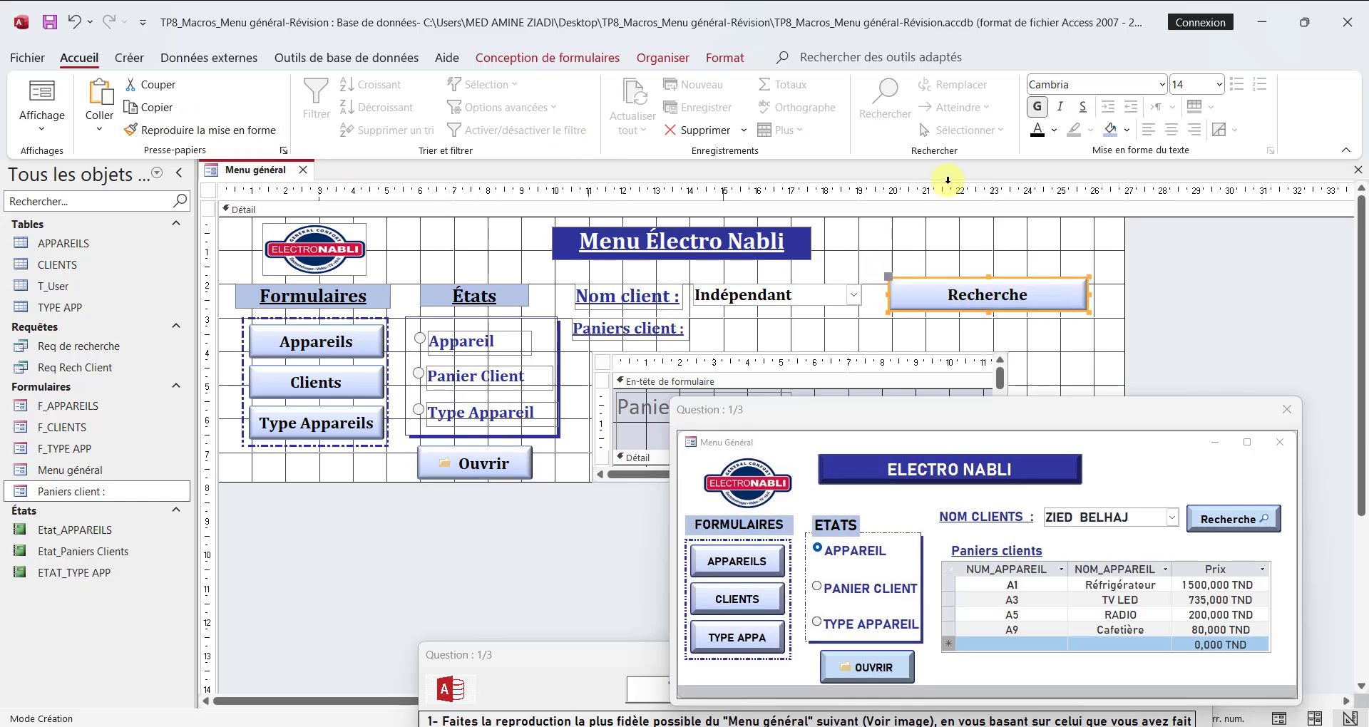
pyautogui.moveTo(1088, 293); pyautogui.dragTo(1033, 293)
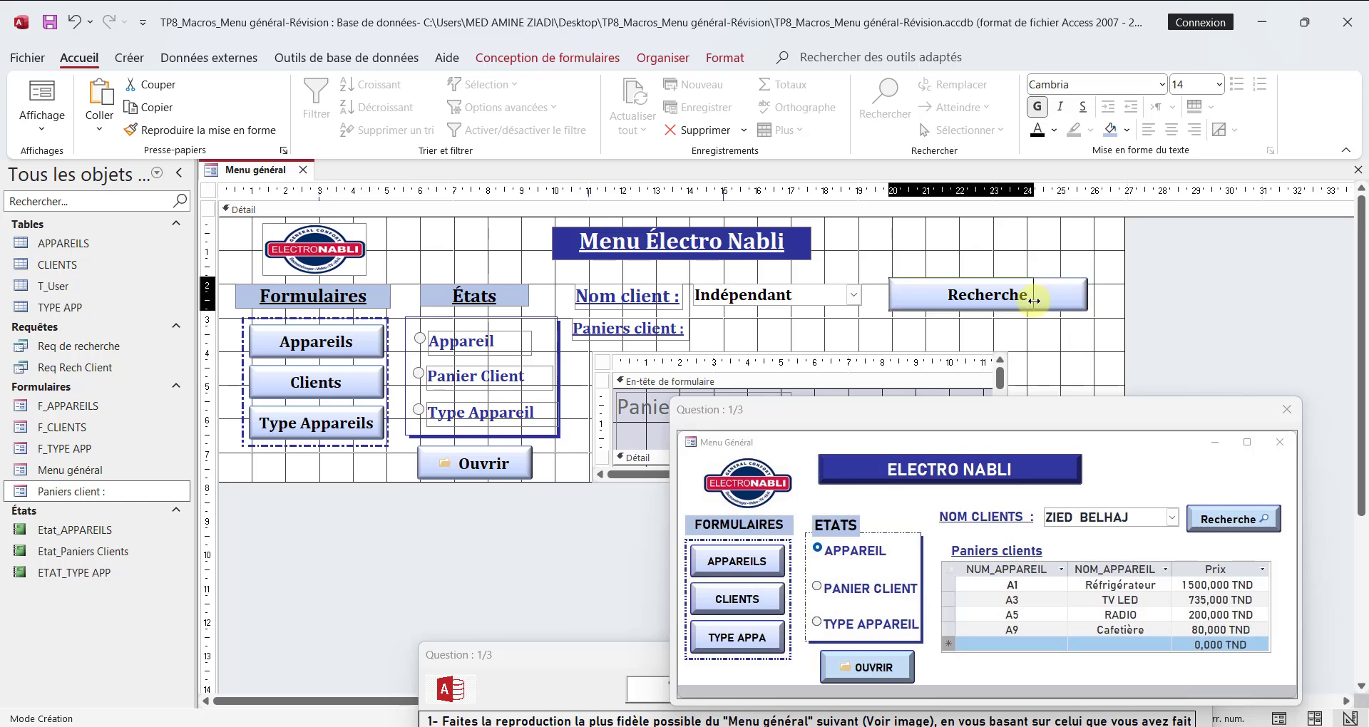
# Step: Set the Recherche button's image to Jumelles (Rechercher), and collapse the navigation pane
pyautogui.click(571, 63)
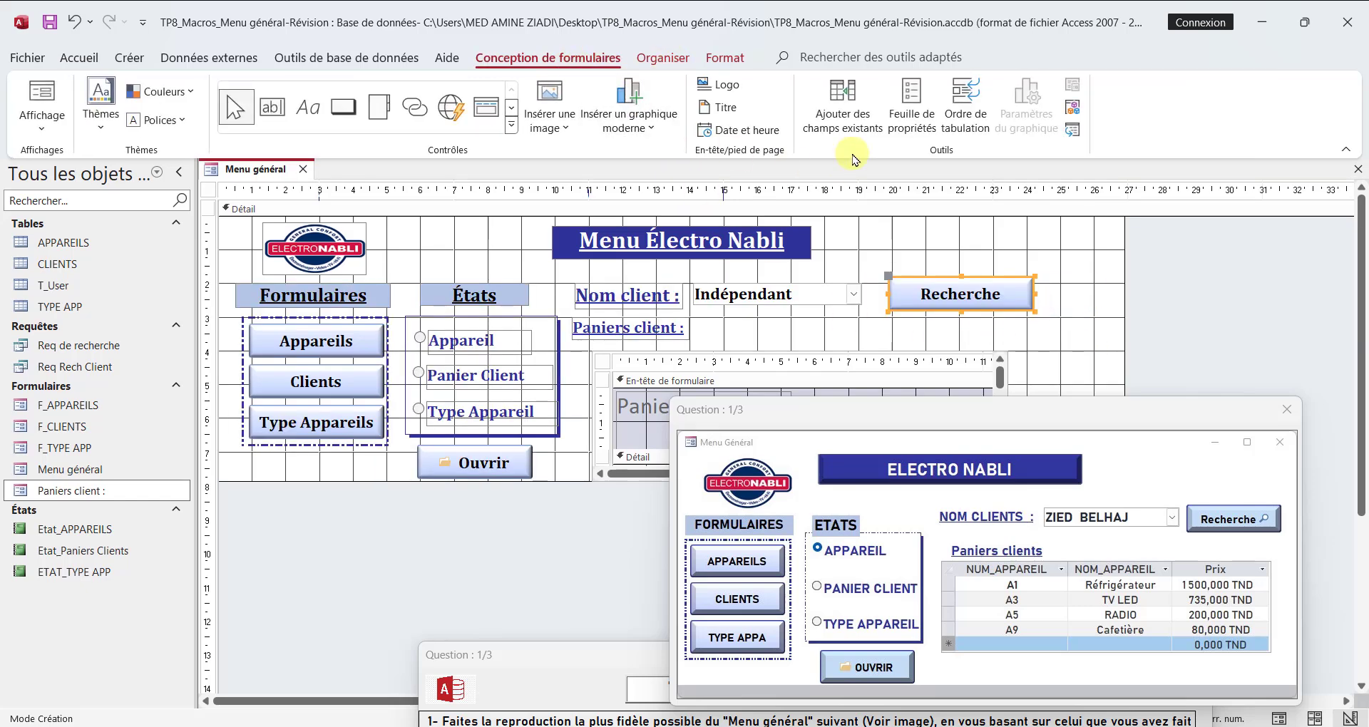
pyautogui.click(912, 106)
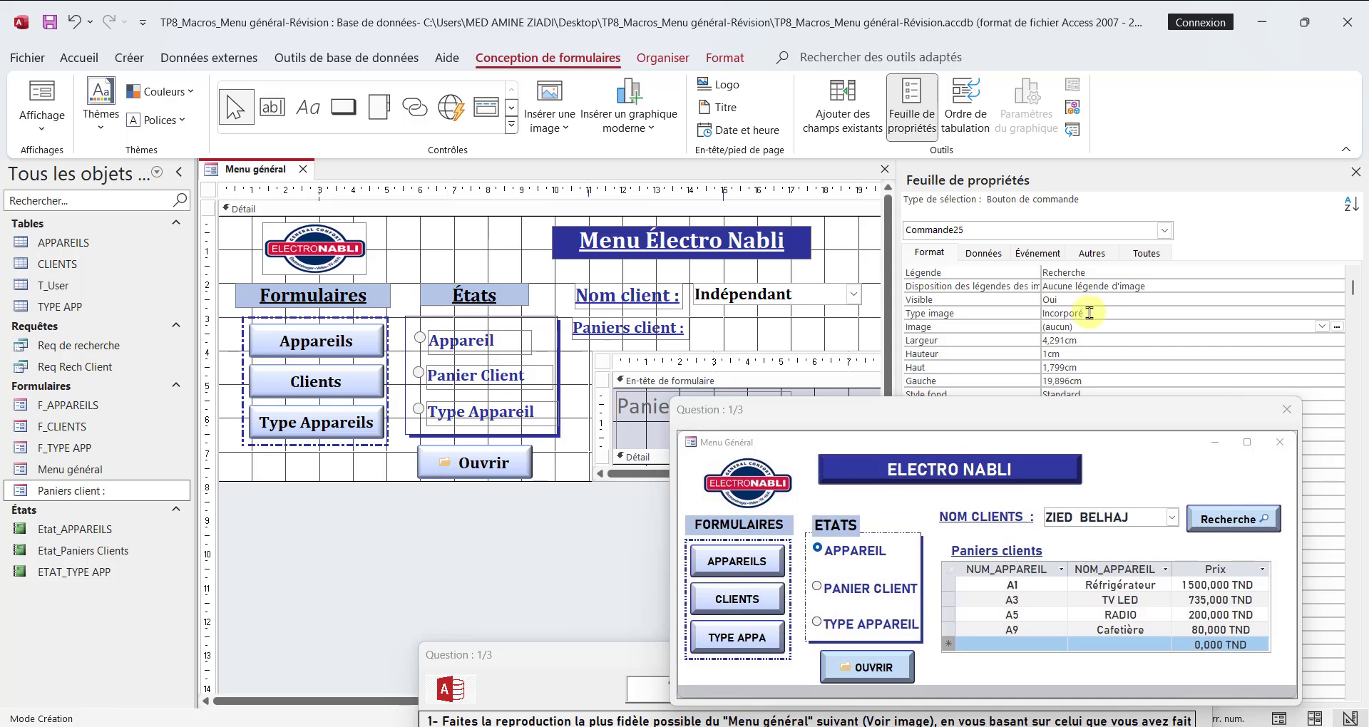
pyautogui.click(1080, 328)
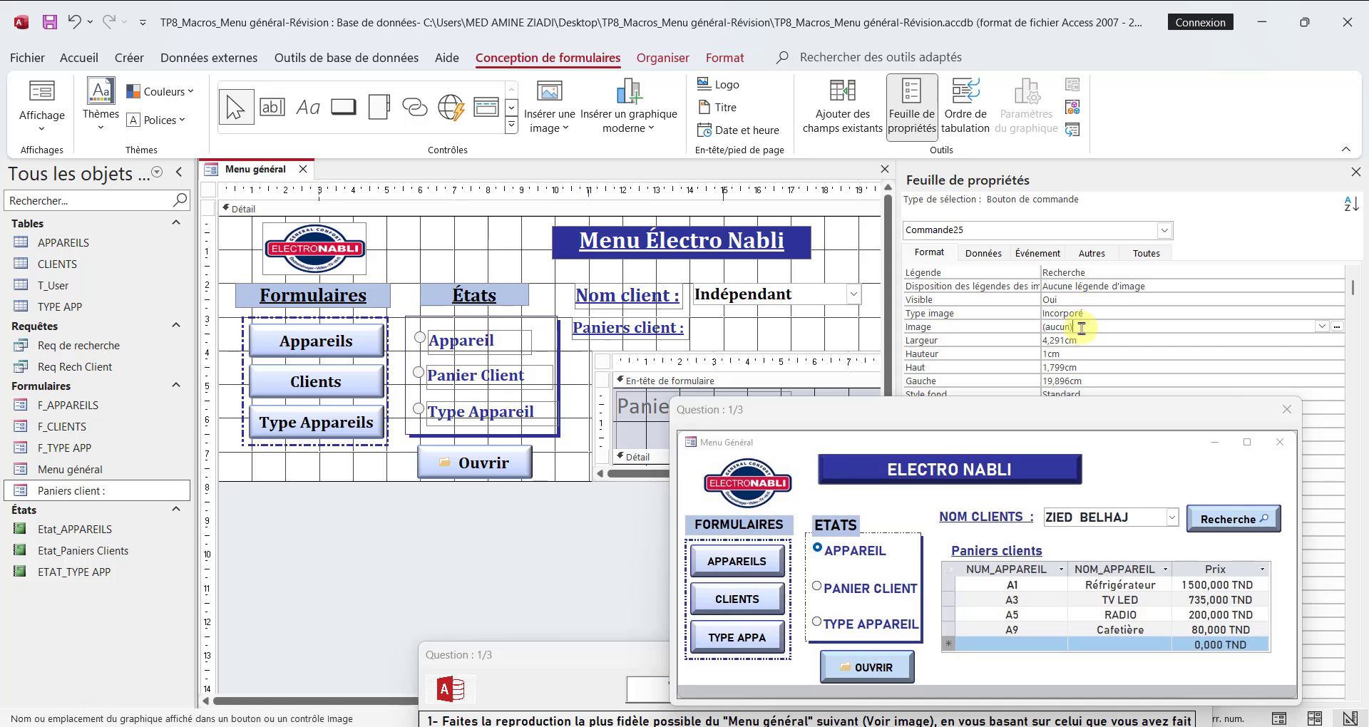
pyautogui.click(1335, 330)
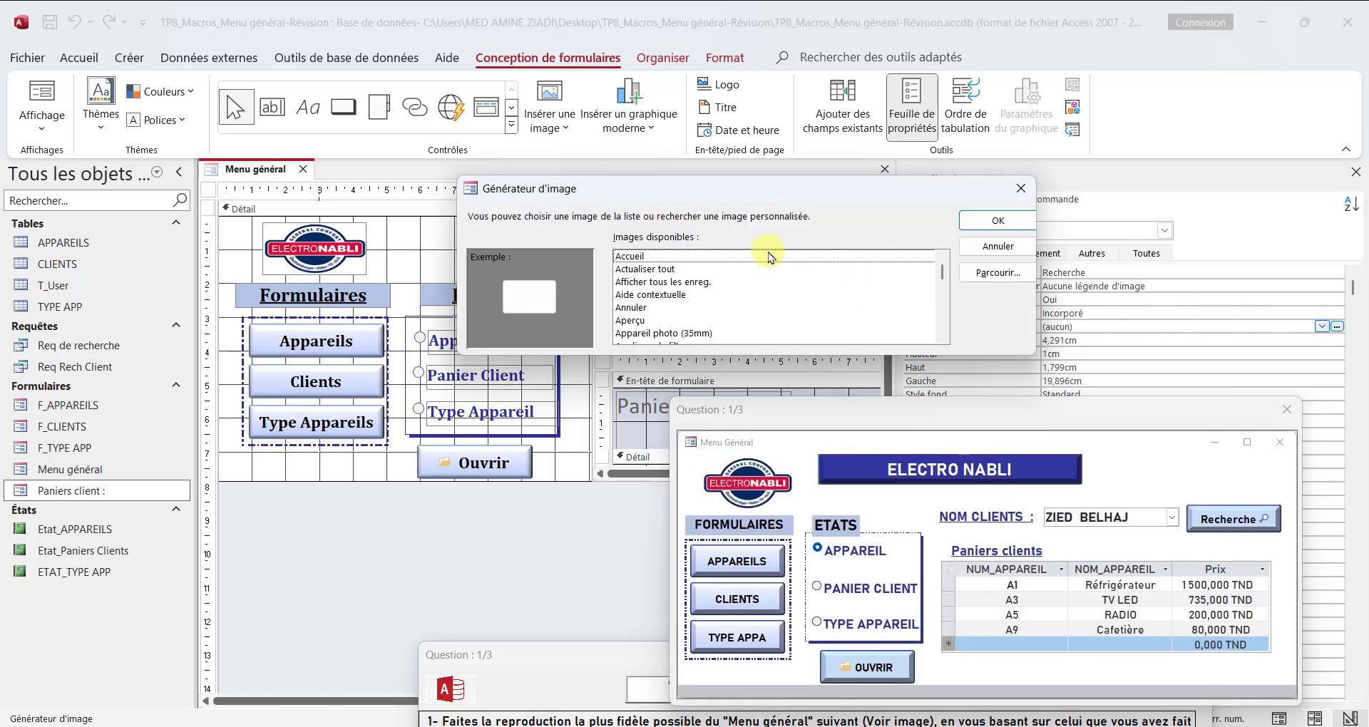
pyautogui.click(698, 283)
pyautogui.press('j')
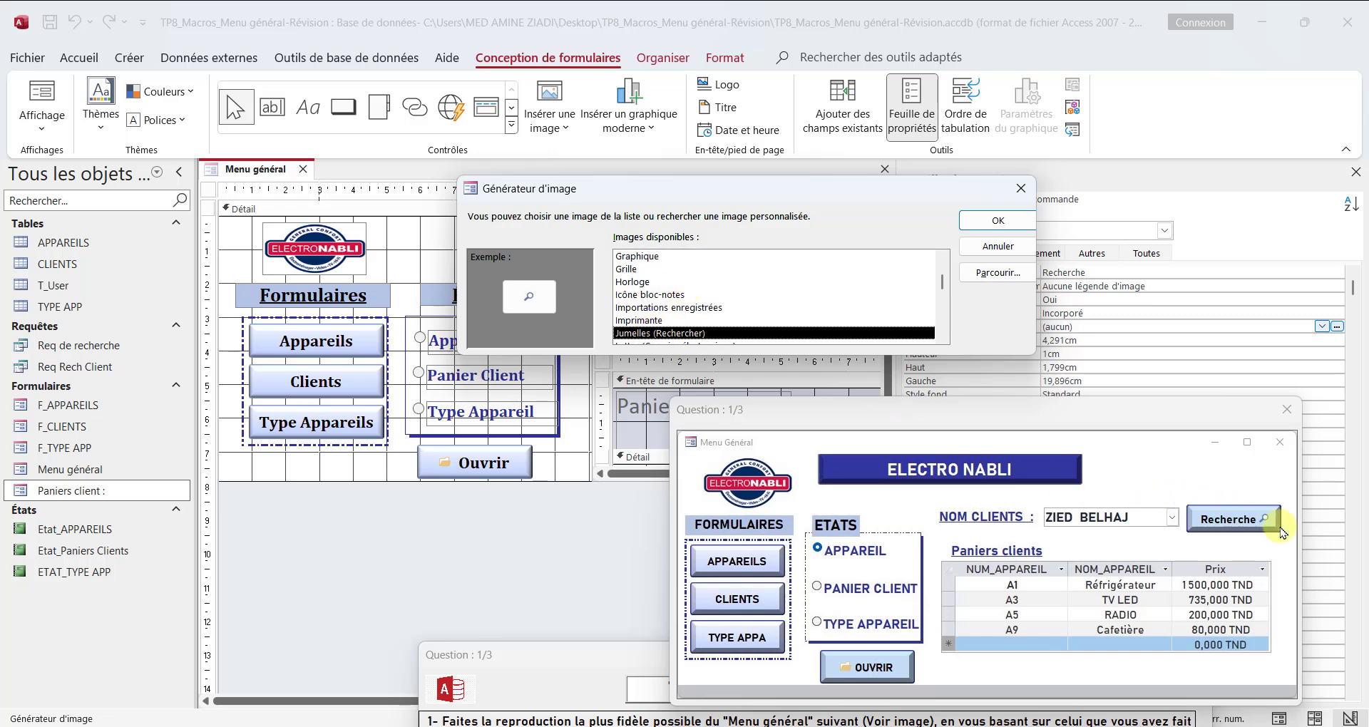
pyautogui.click(998, 221)
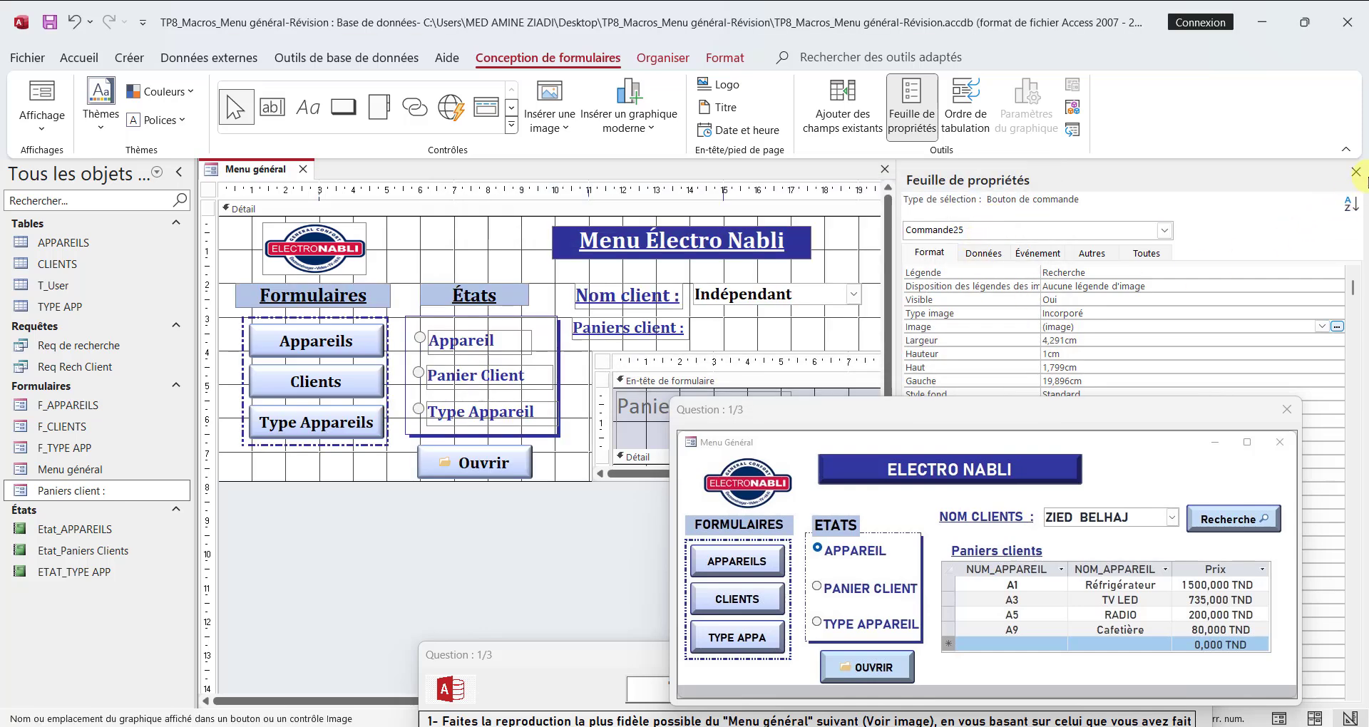
pyautogui.click(1360, 168)
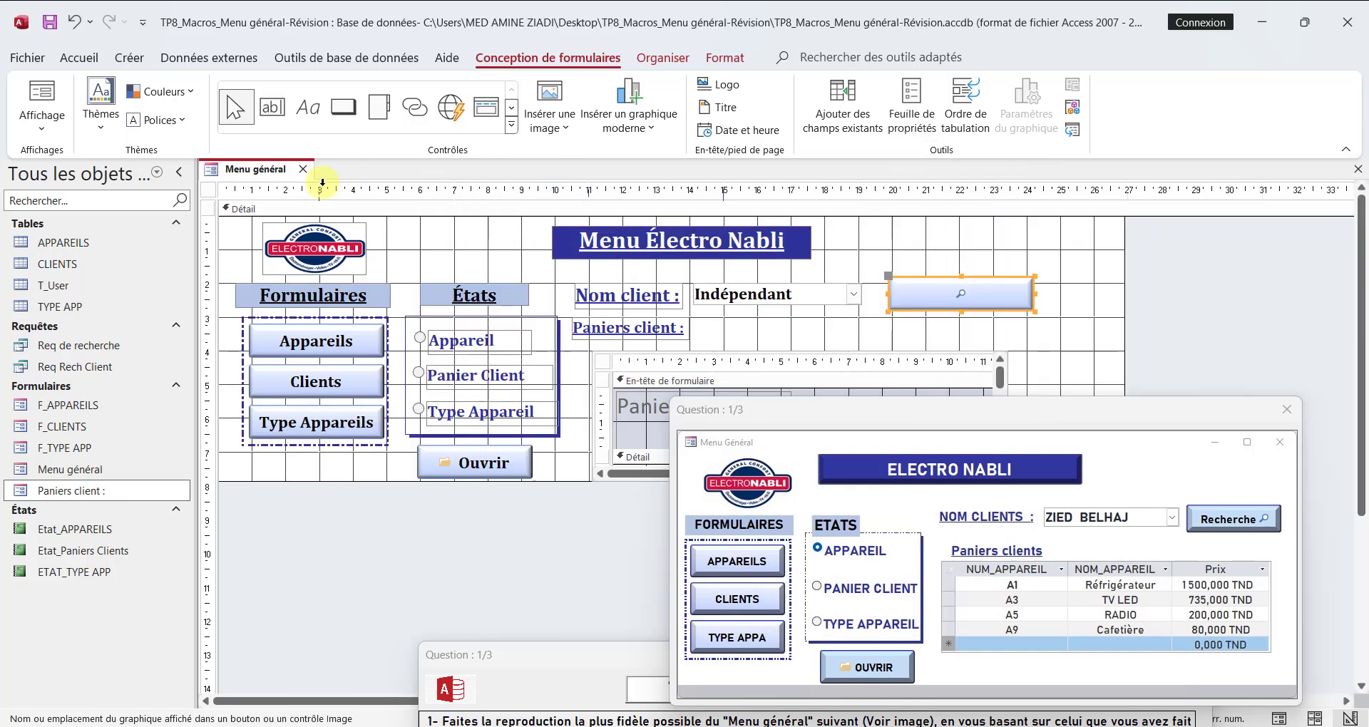
pyautogui.click(177, 171)
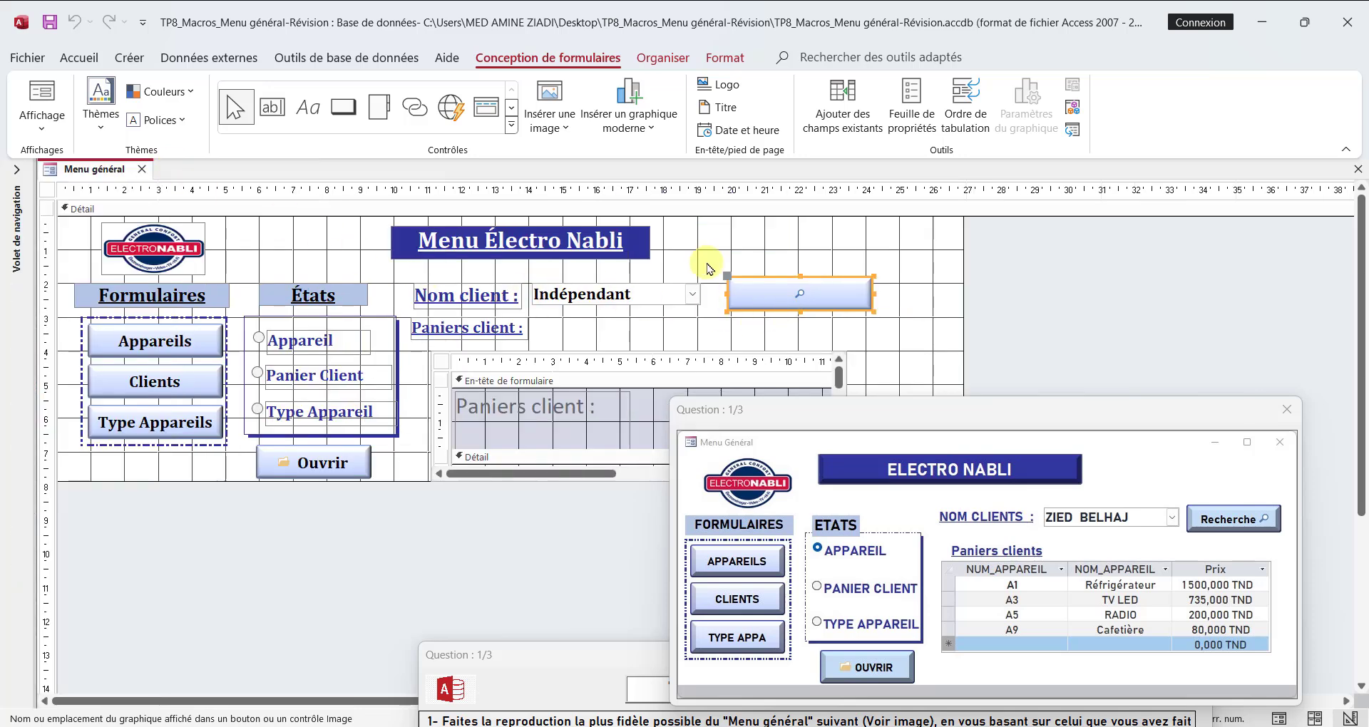
# Step: Set the Recherche button's caption arrangement (Disposition des légendes des images) to Gauche
pyautogui.click(907, 122)
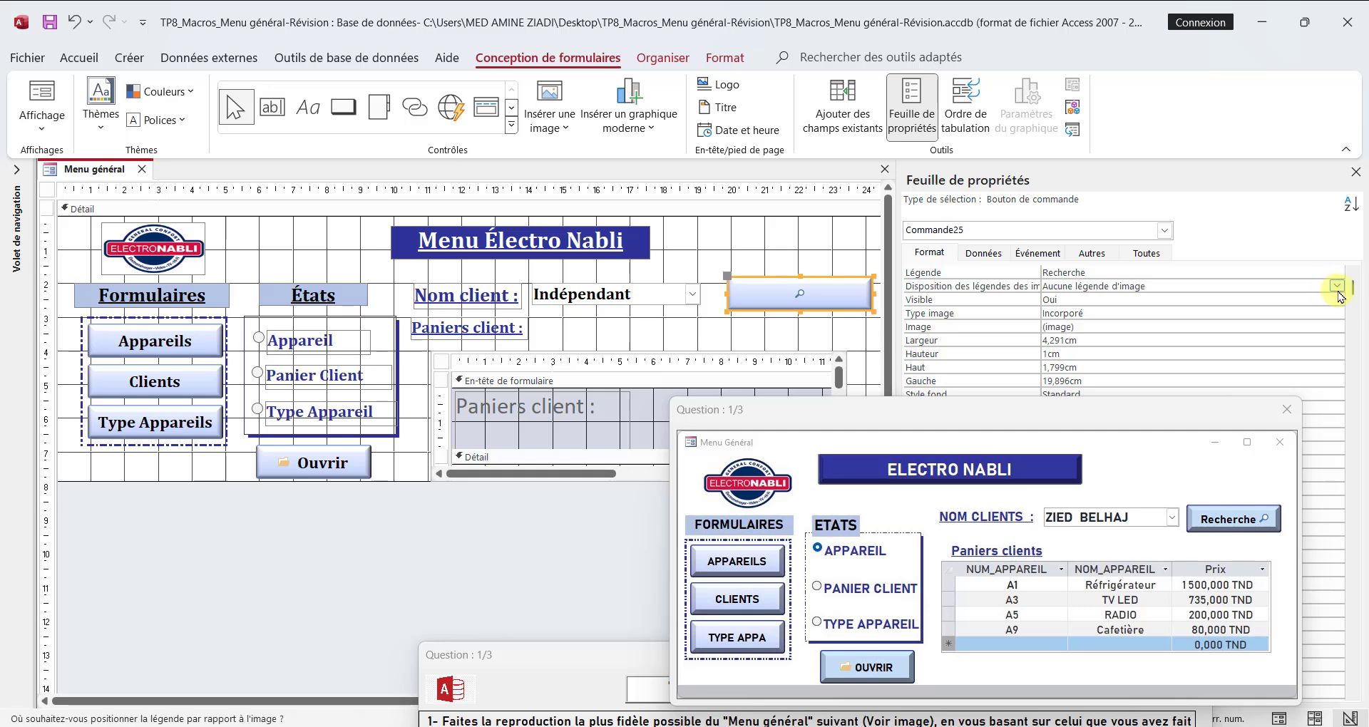
pyautogui.click(1336, 285)
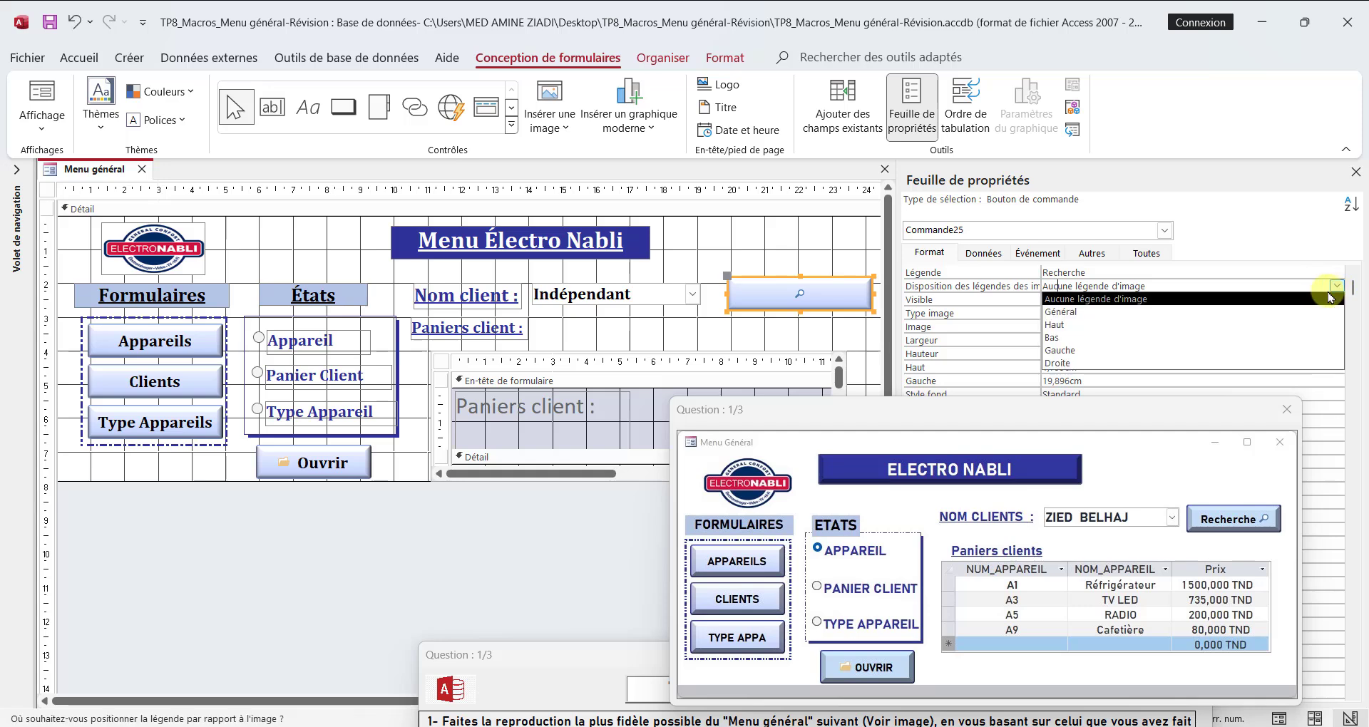
pyautogui.click(1069, 350)
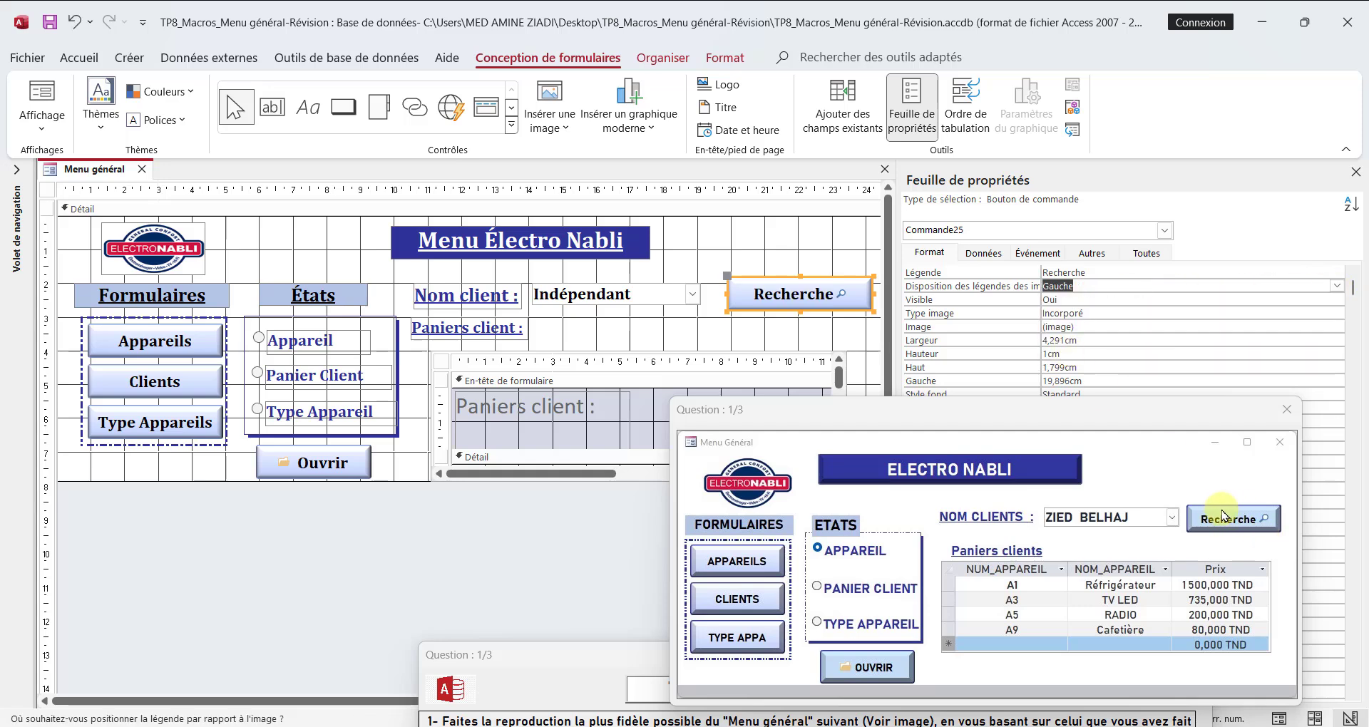
pyautogui.click(806, 251)
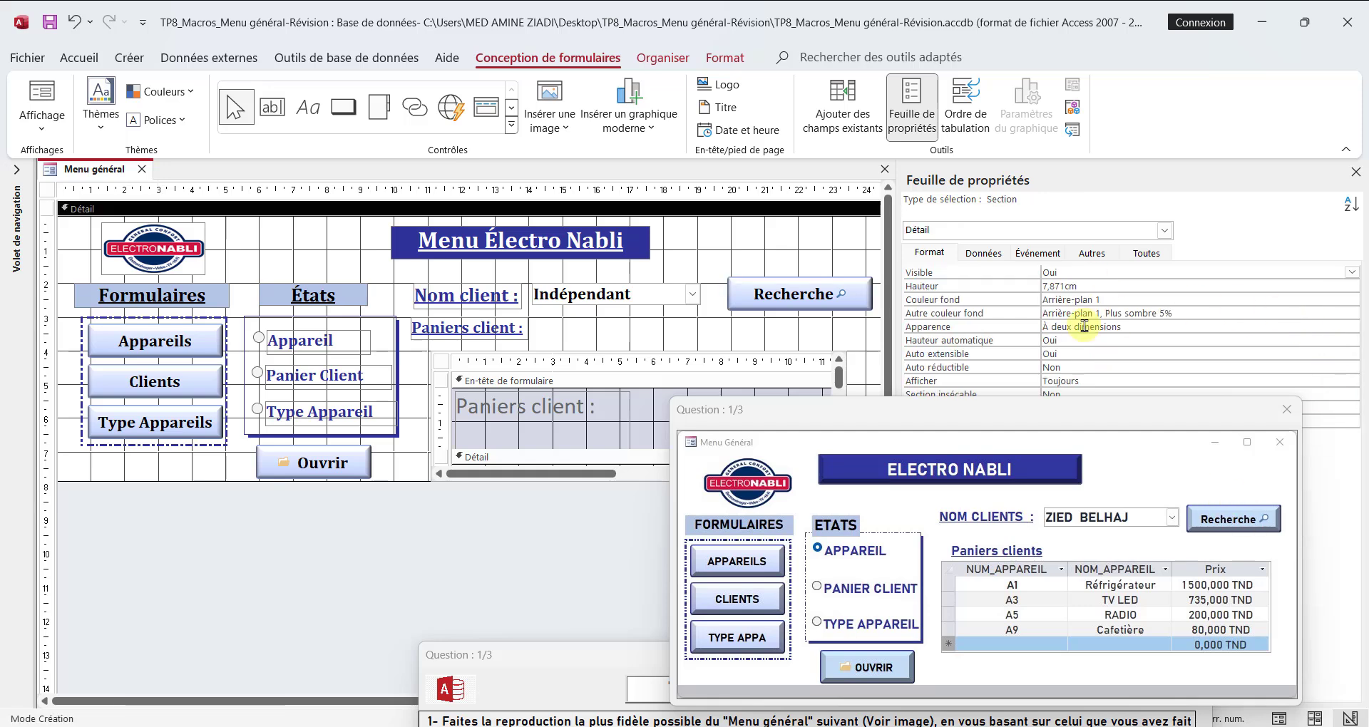
# Step: Build an Au clic macro for the Recherche button with the action Réexécuter la requête on the control "Paniers client :"
pyautogui.click(784, 303)
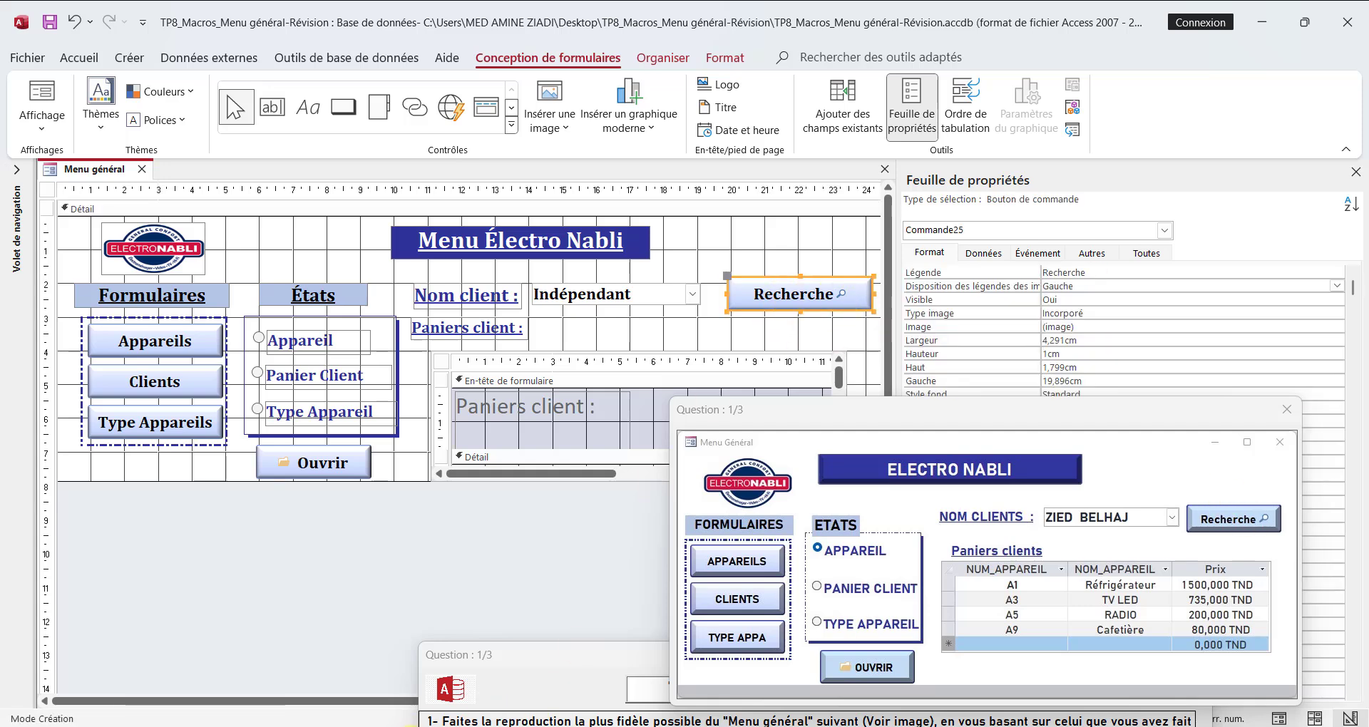
pyautogui.click(1037, 253)
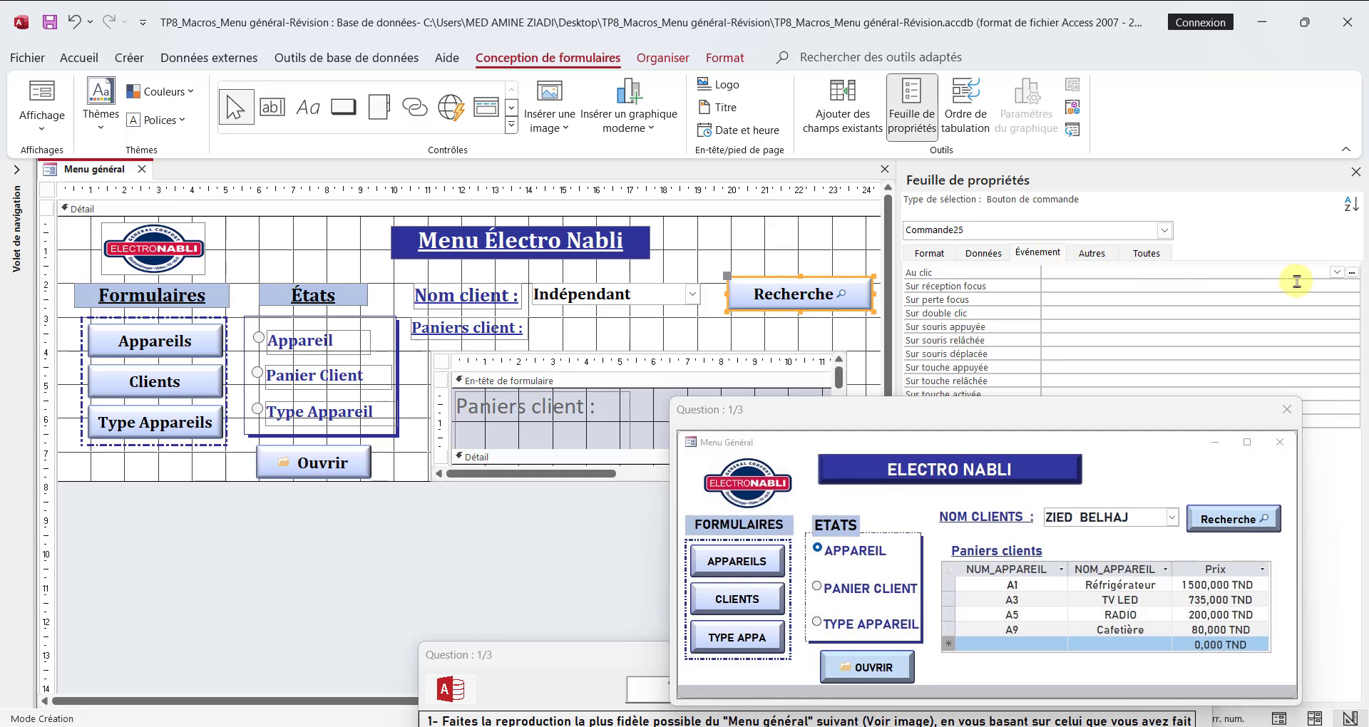
pyautogui.click(1352, 271)
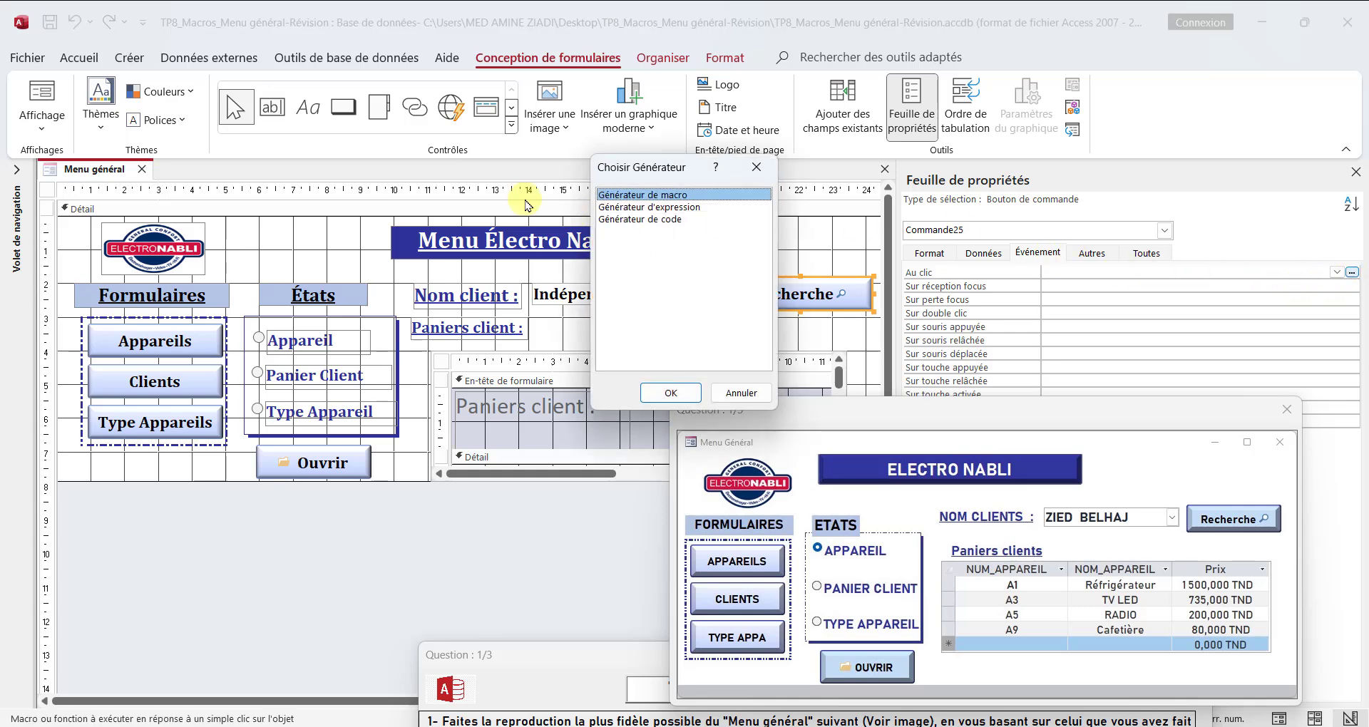
pyautogui.click(675, 392)
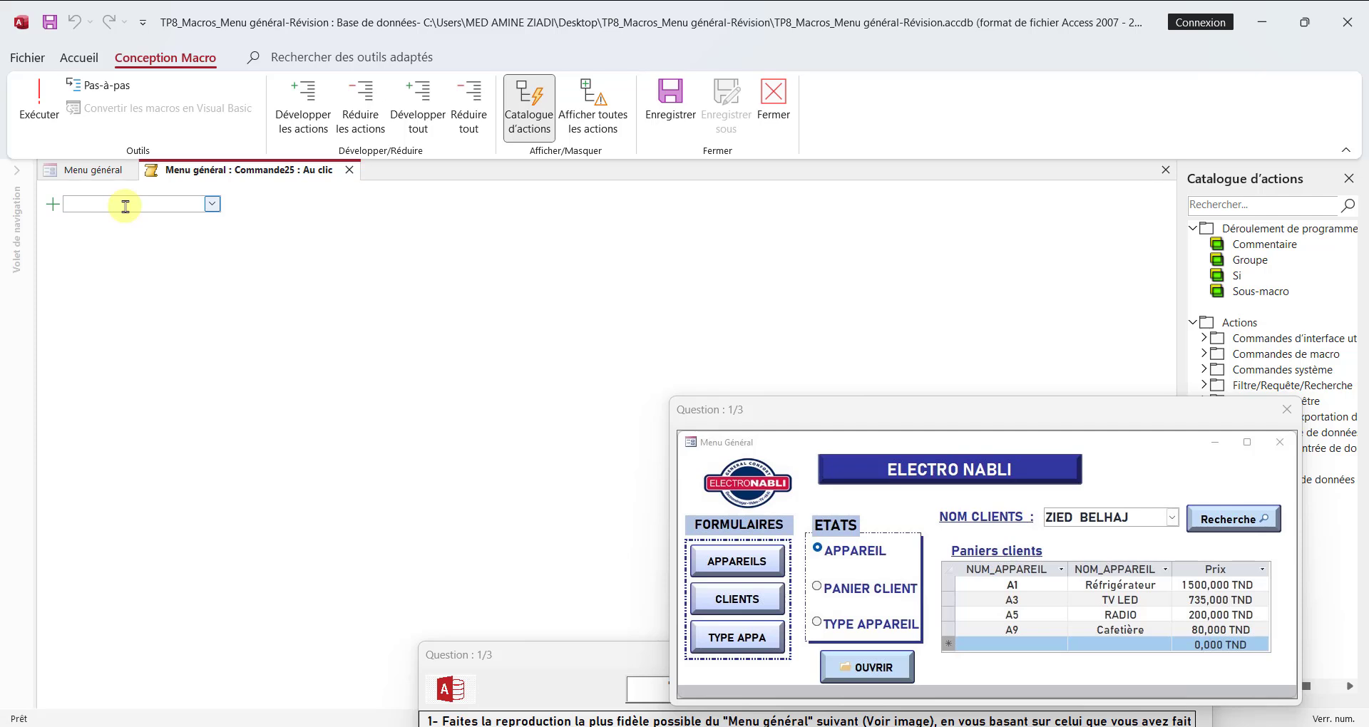
pyautogui.write('Réexécuter la requête')
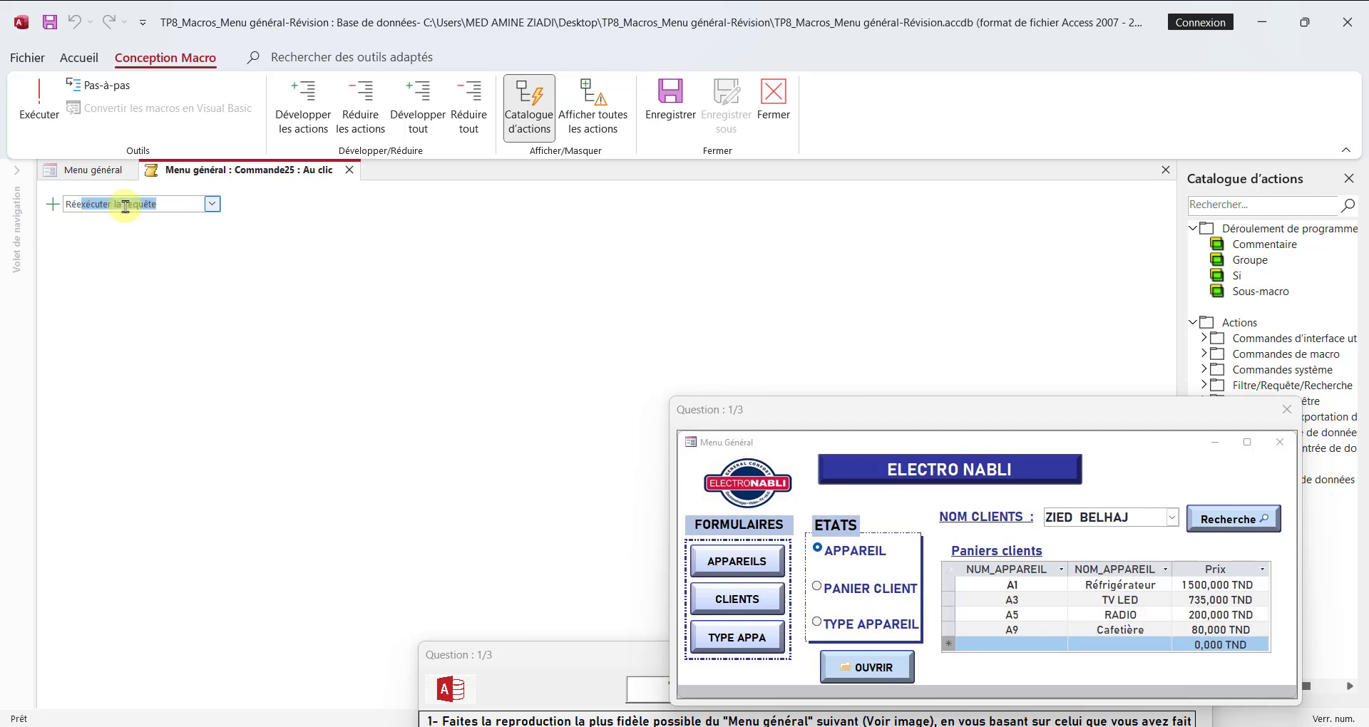
pyautogui.press('Return')
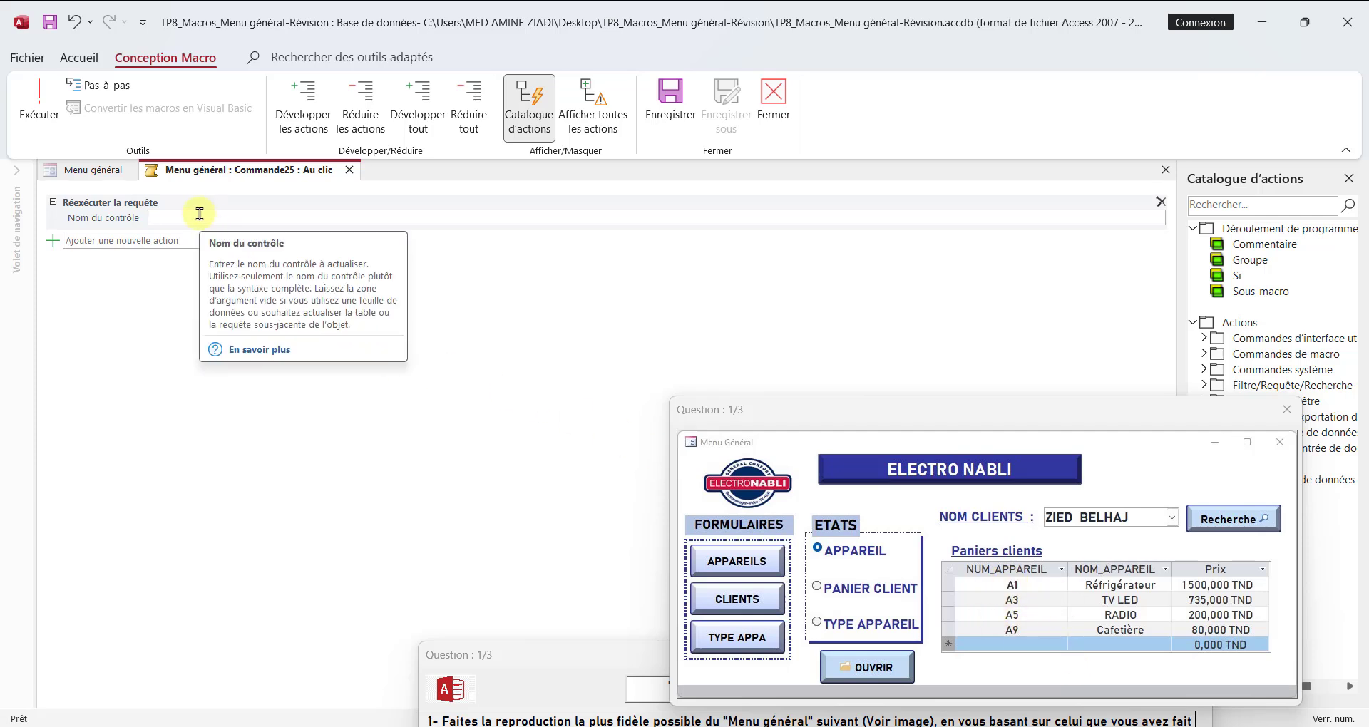
pyautogui.write('pan')
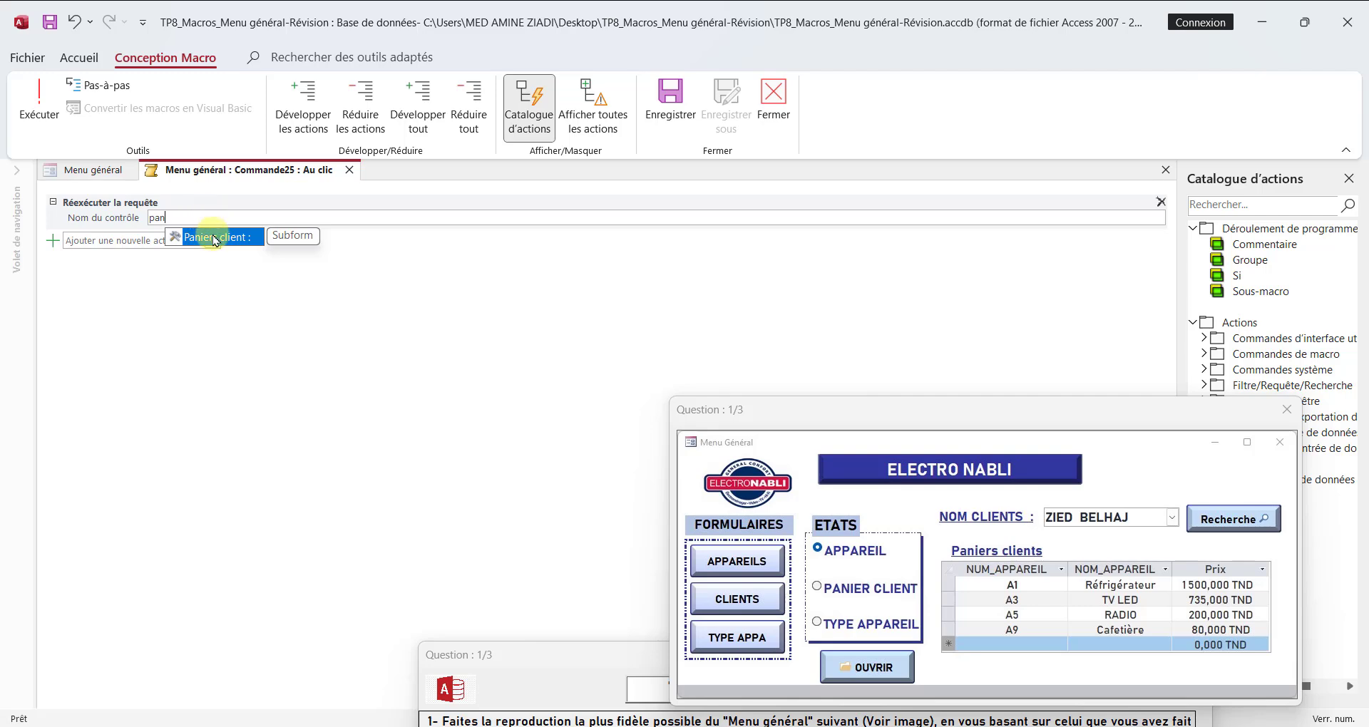
pyautogui.doubleClick(214, 239)
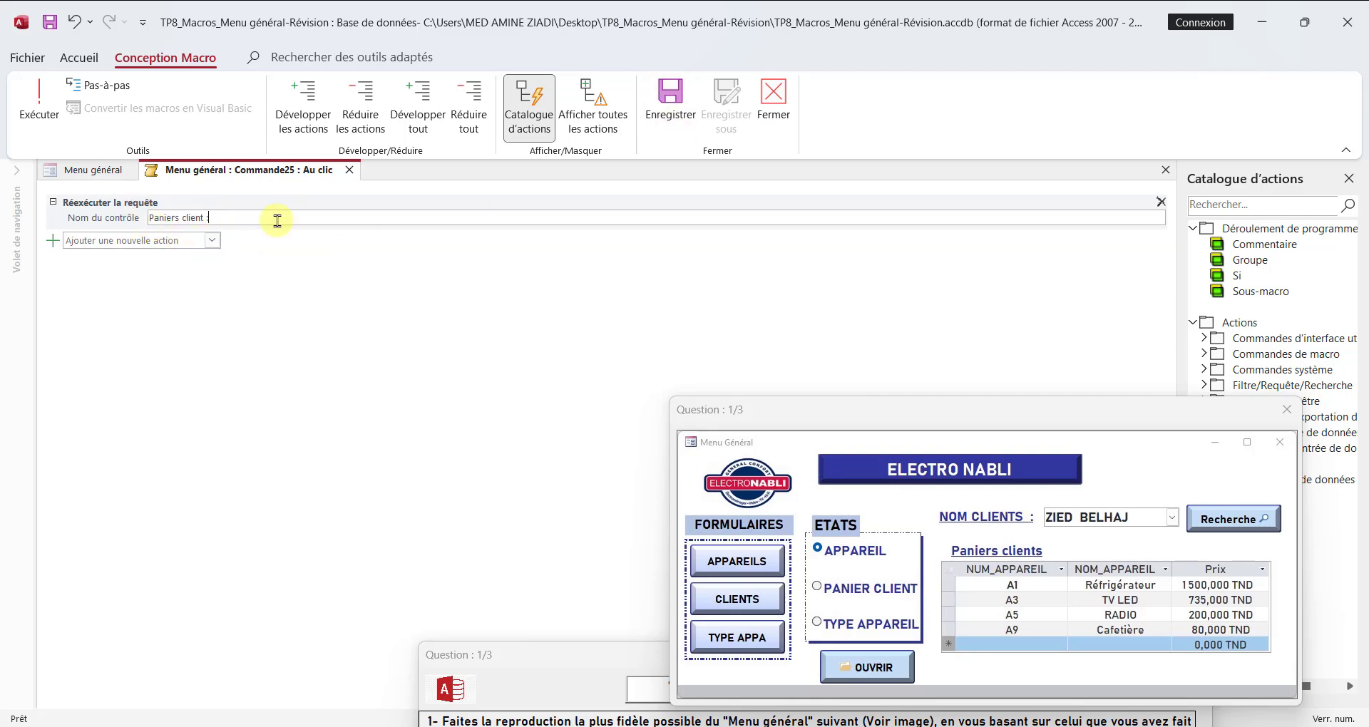
pyautogui.click(771, 100)
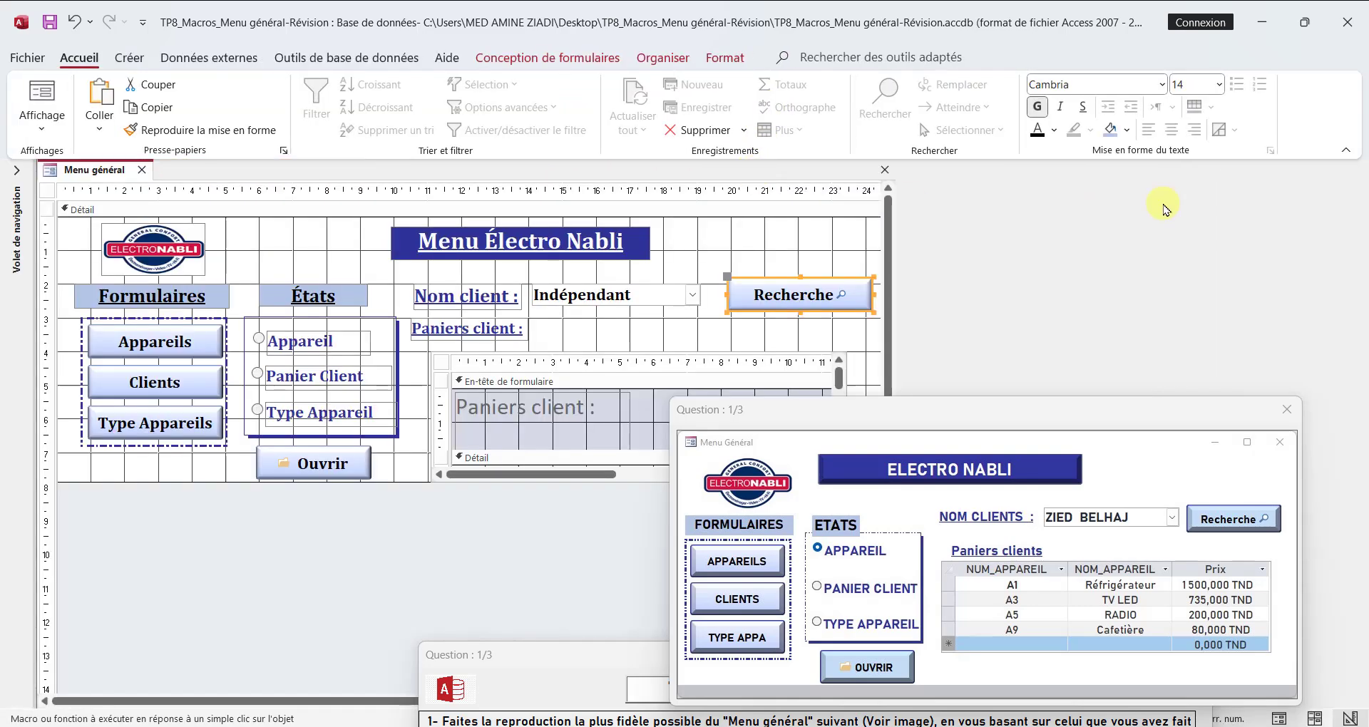
pyautogui.click(1355, 172)
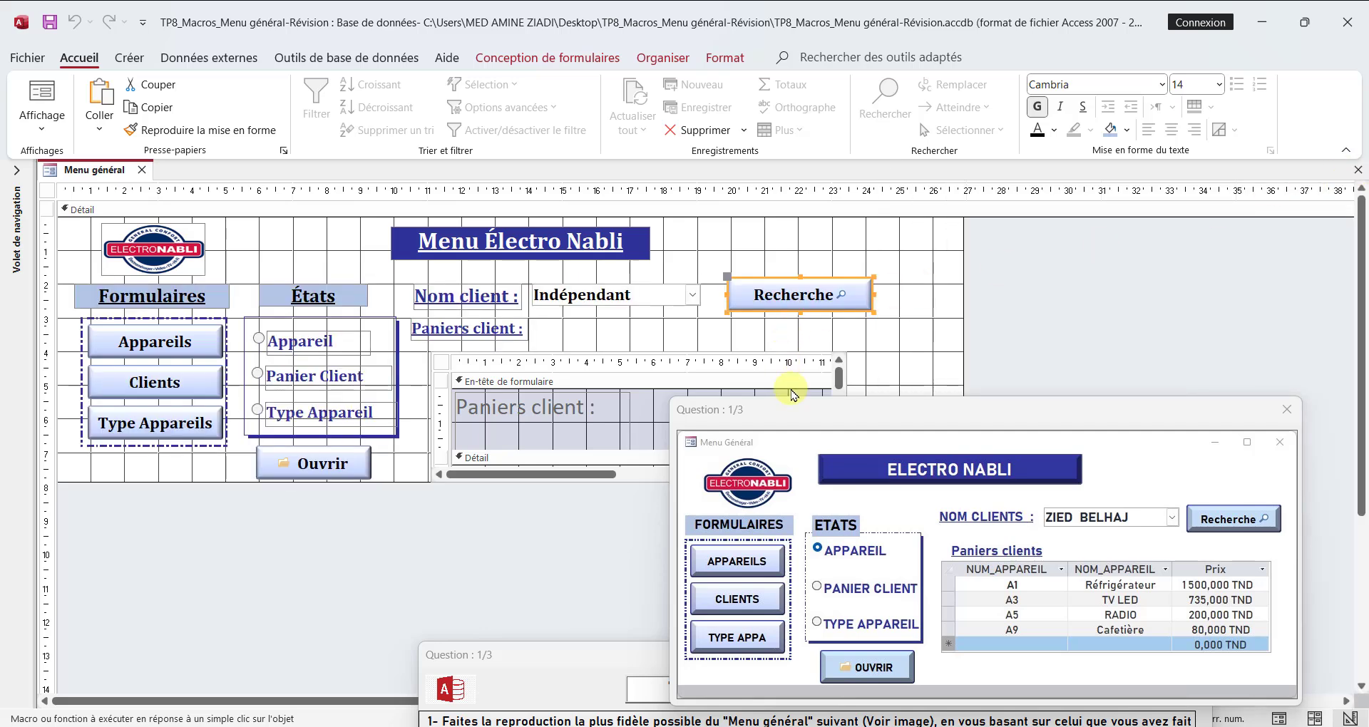
# Step: Test the Recherche button in form view by choosing the first and the second client, running the search after each choice
pyautogui.moveTo(789, 419); pyautogui.dragTo(672, 572)
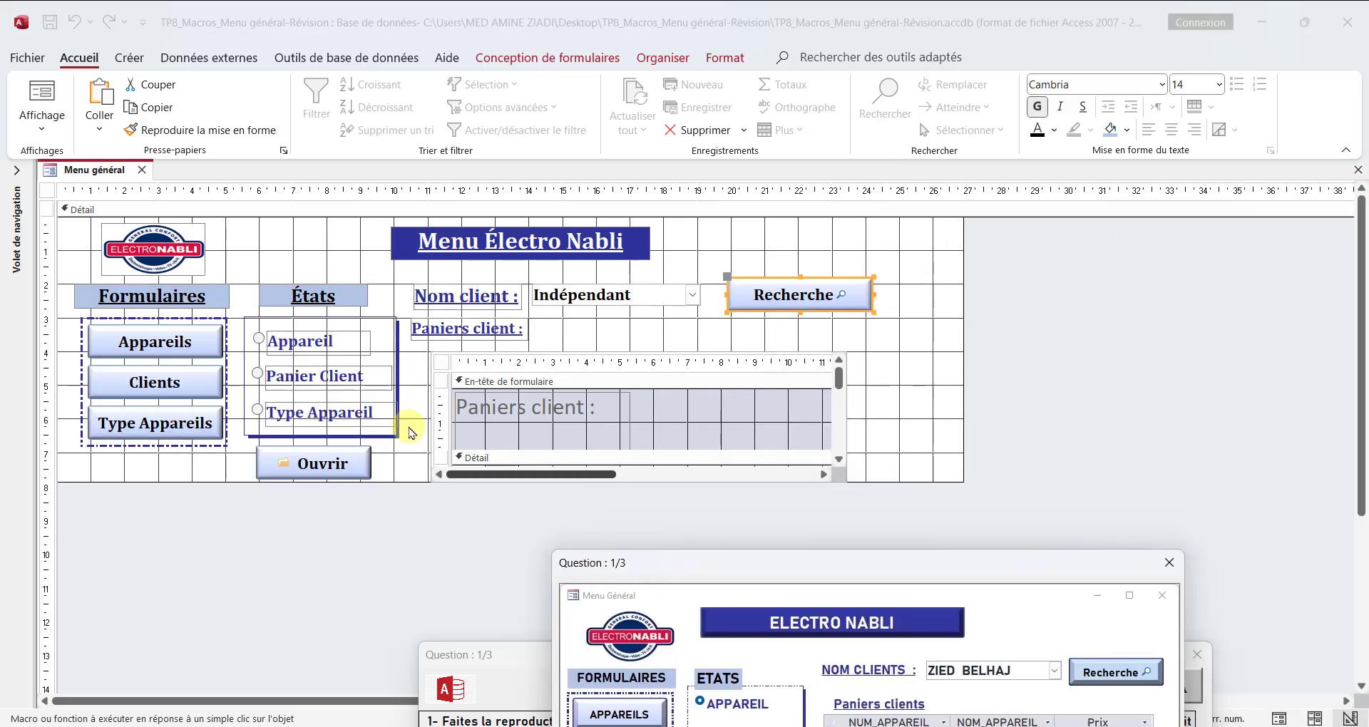
pyautogui.rightClick(58, 160)
pyautogui.rightClick(52, 170)
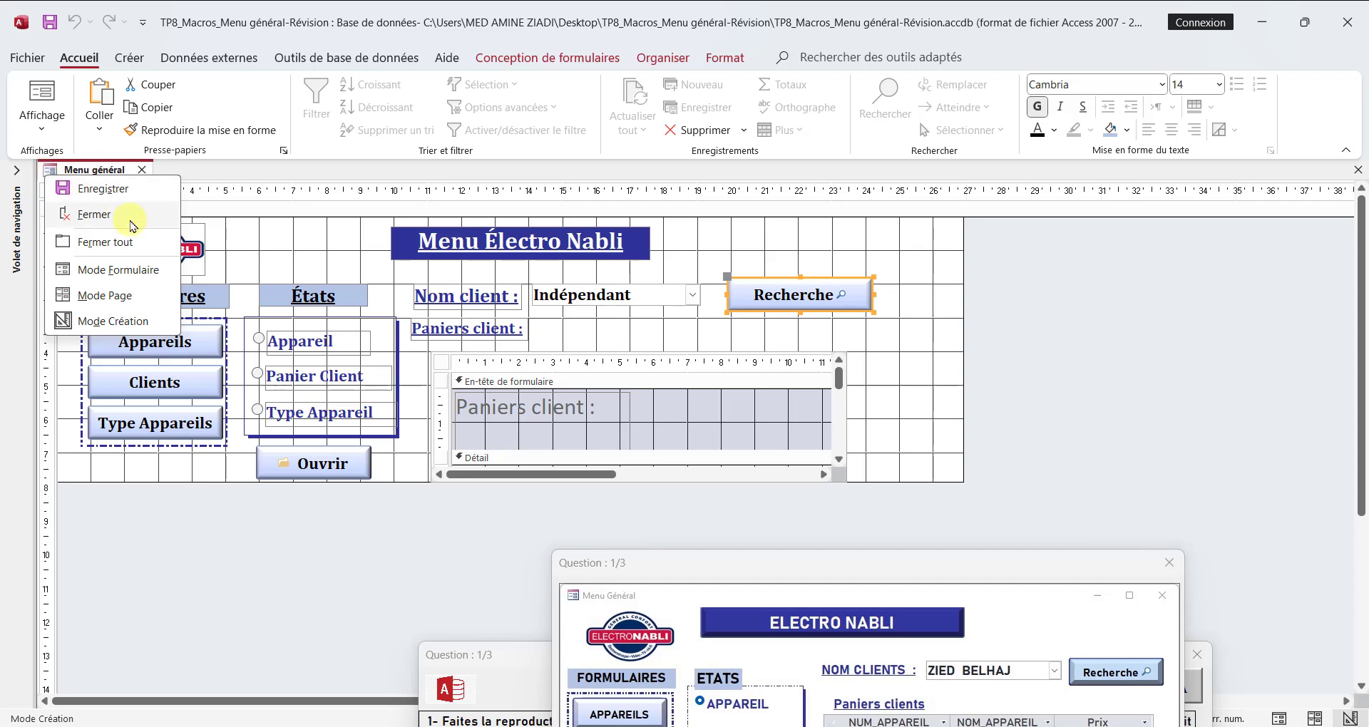
pyautogui.click(132, 270)
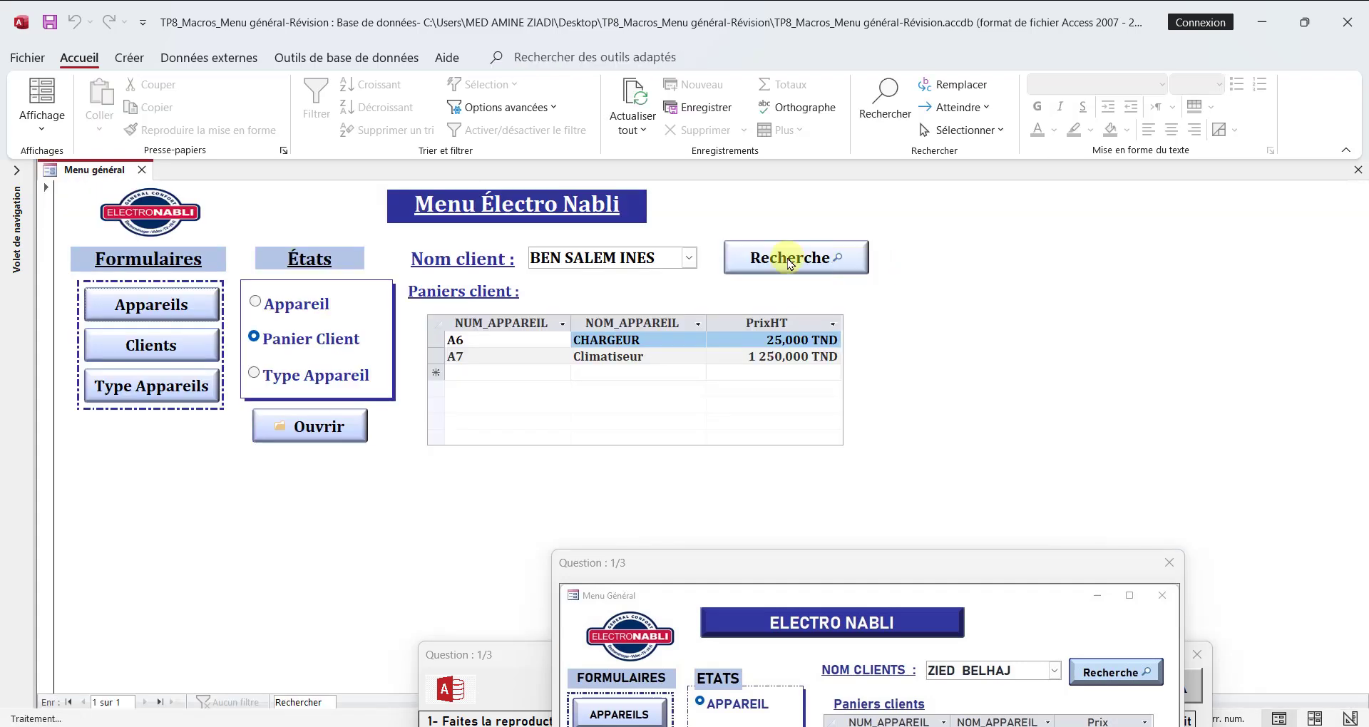
pyautogui.click(690, 260)
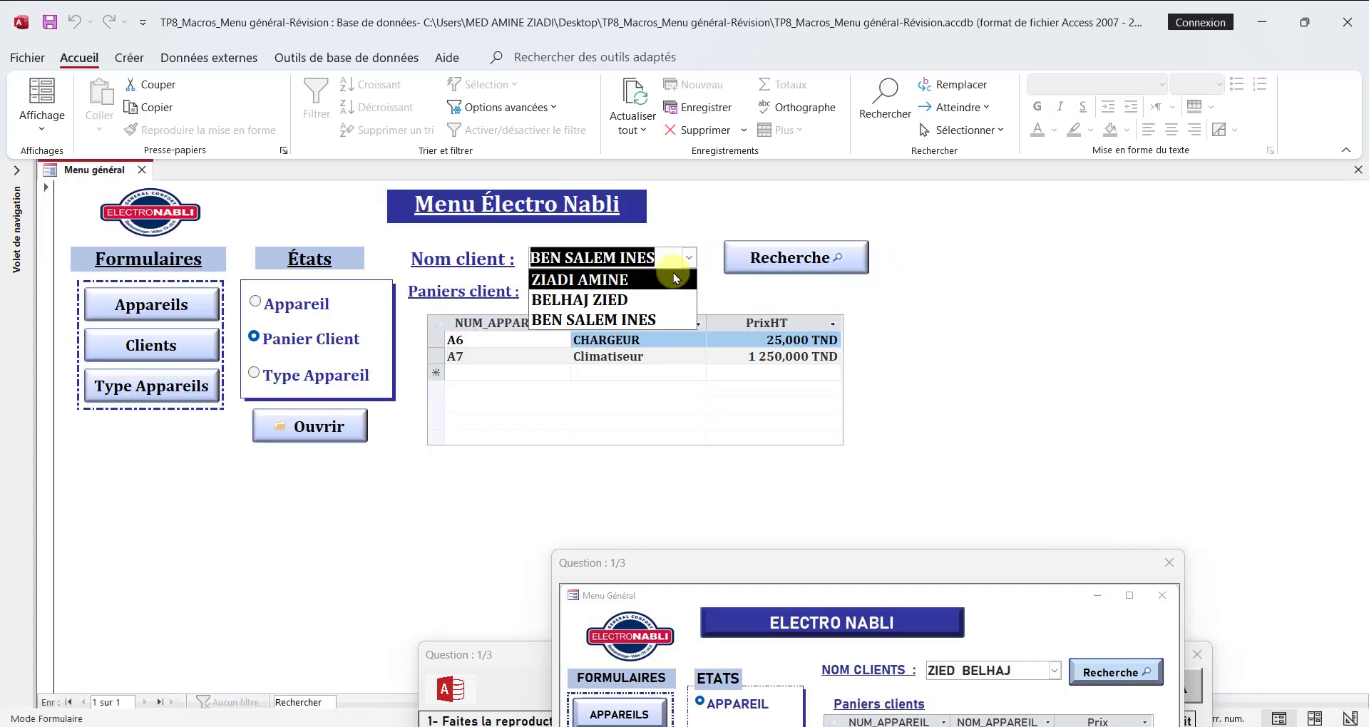
pyautogui.click(663, 281)
pyautogui.click(788, 257)
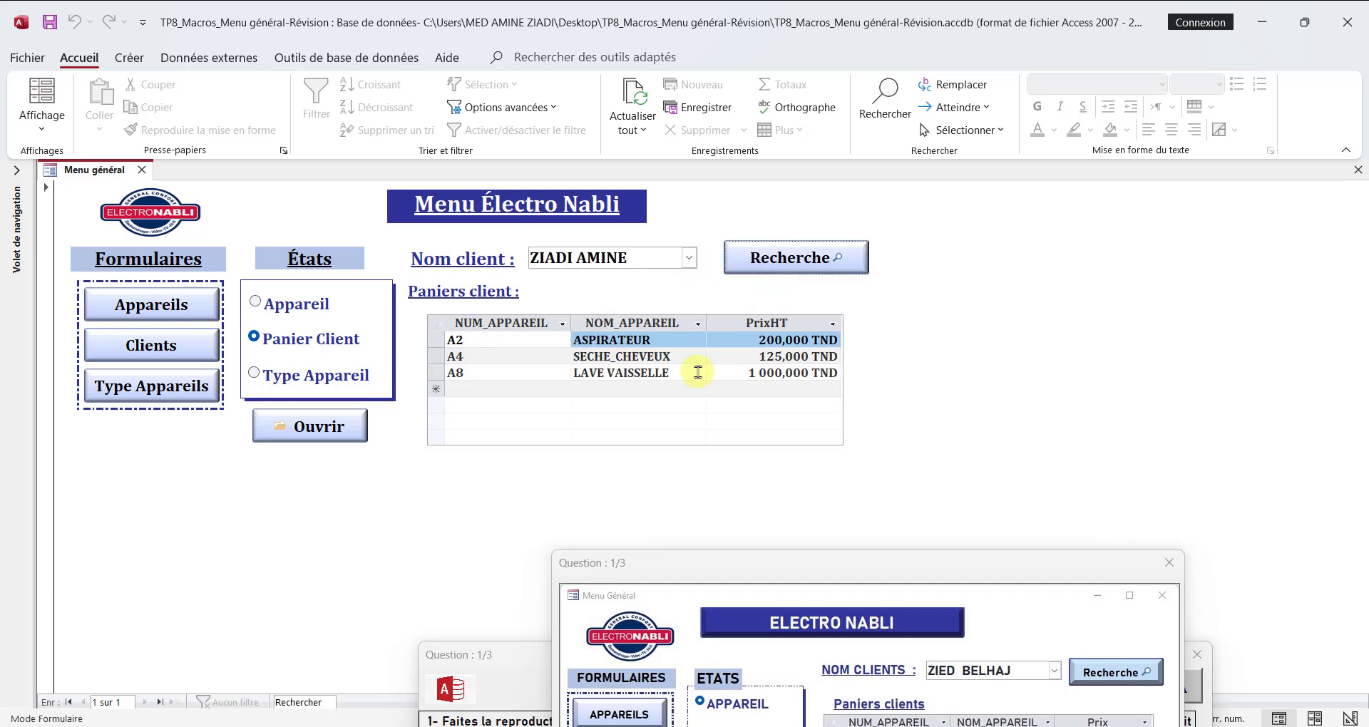
pyautogui.click(689, 257)
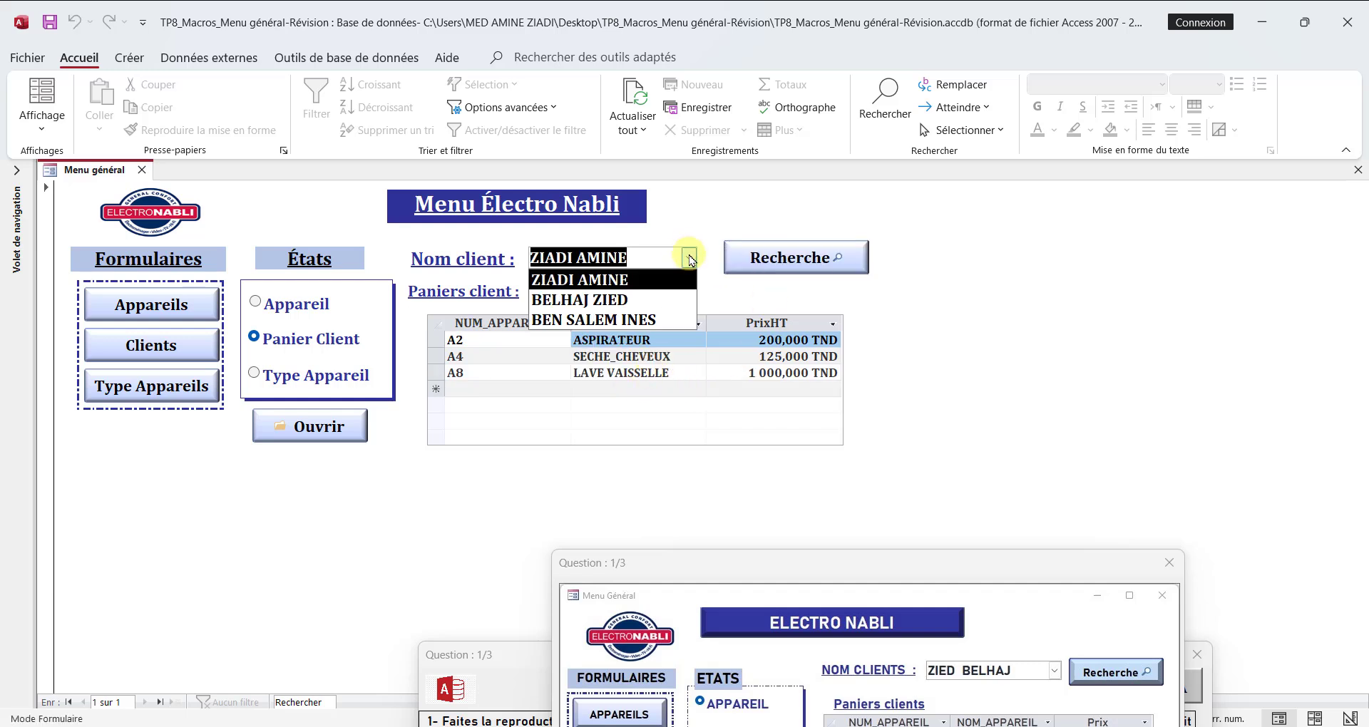
pyautogui.click(619, 299)
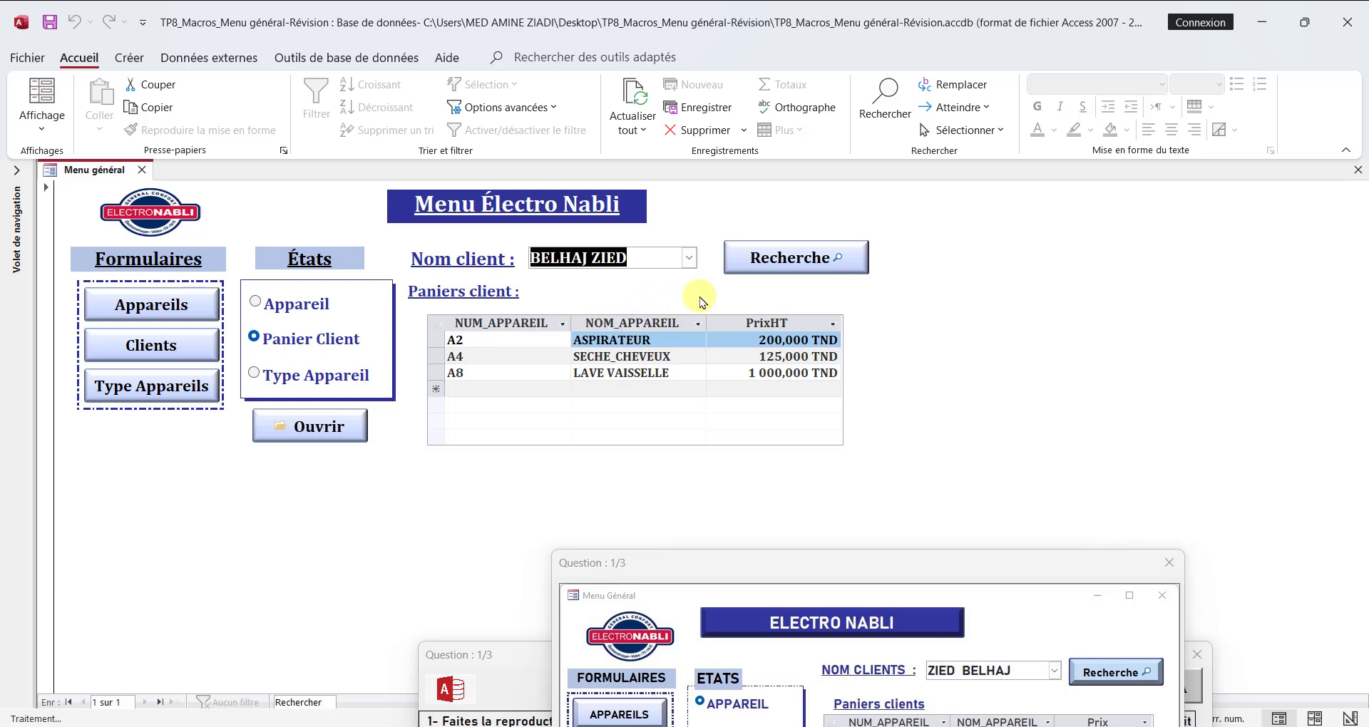
pyautogui.click(802, 269)
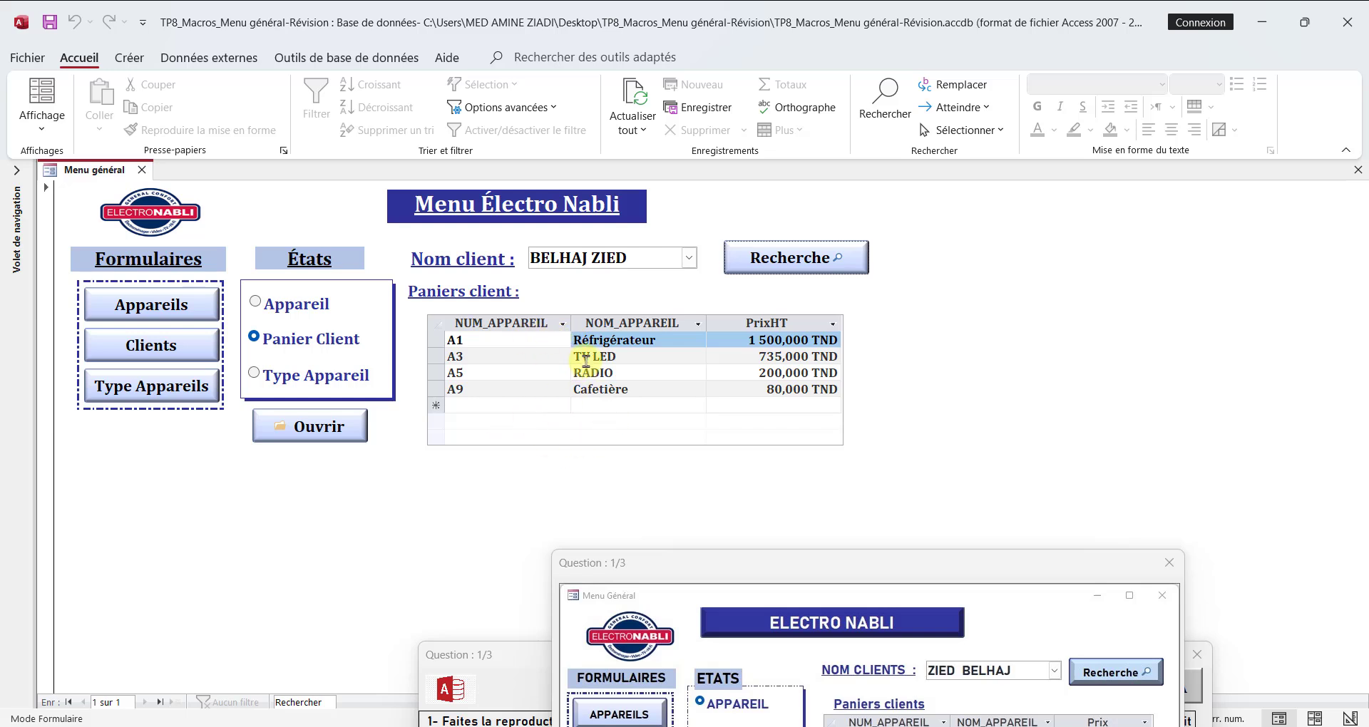
# Step: In layout view, shorten the Paniers client subform to fit its rows and move the Recherche button slightly closer to the client combo box
pyautogui.rightClick(96, 177)
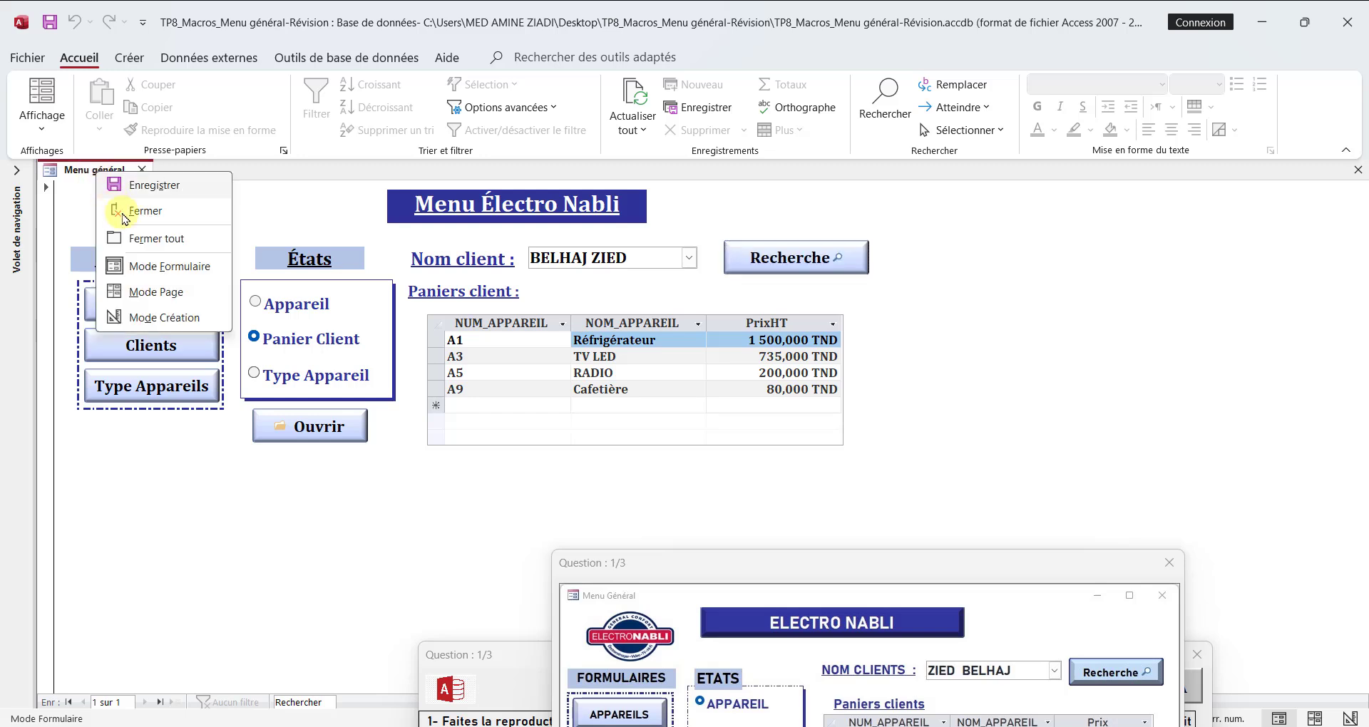
pyautogui.click(151, 293)
pyautogui.click(491, 449)
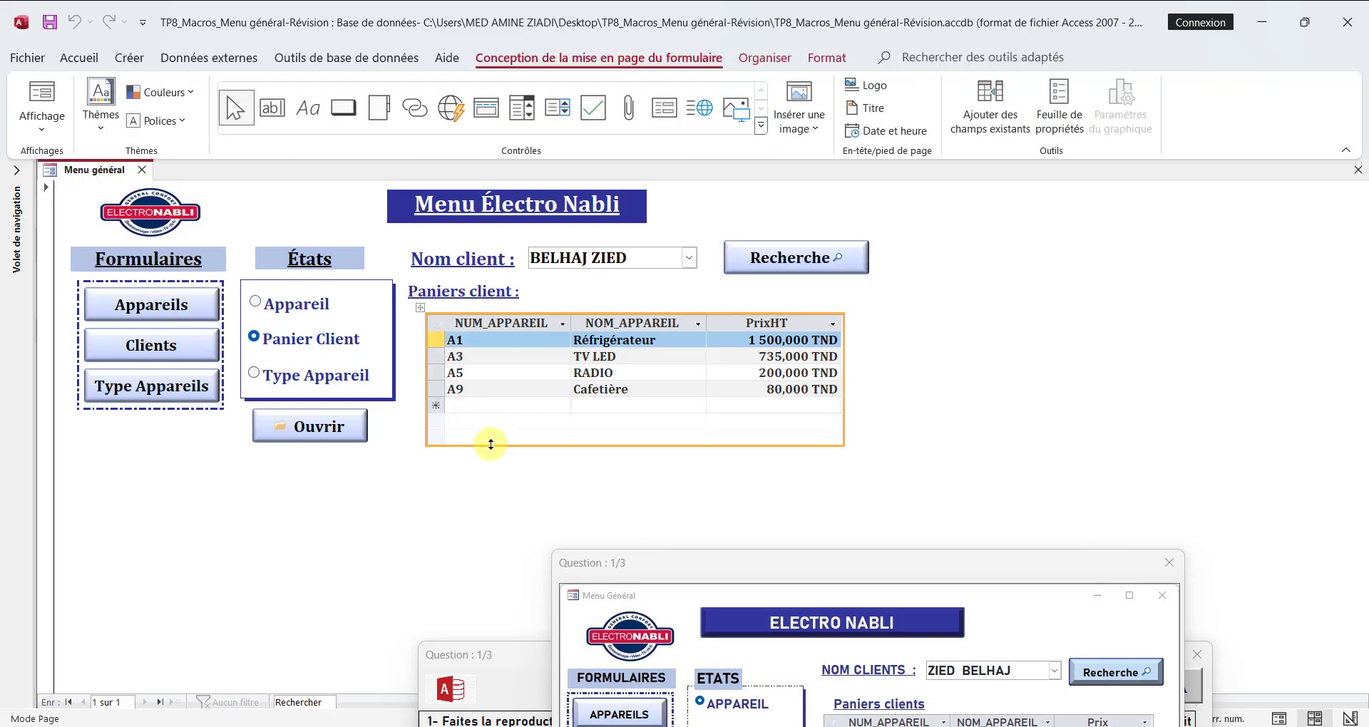
pyautogui.moveTo(491, 446); pyautogui.dragTo(499, 425)
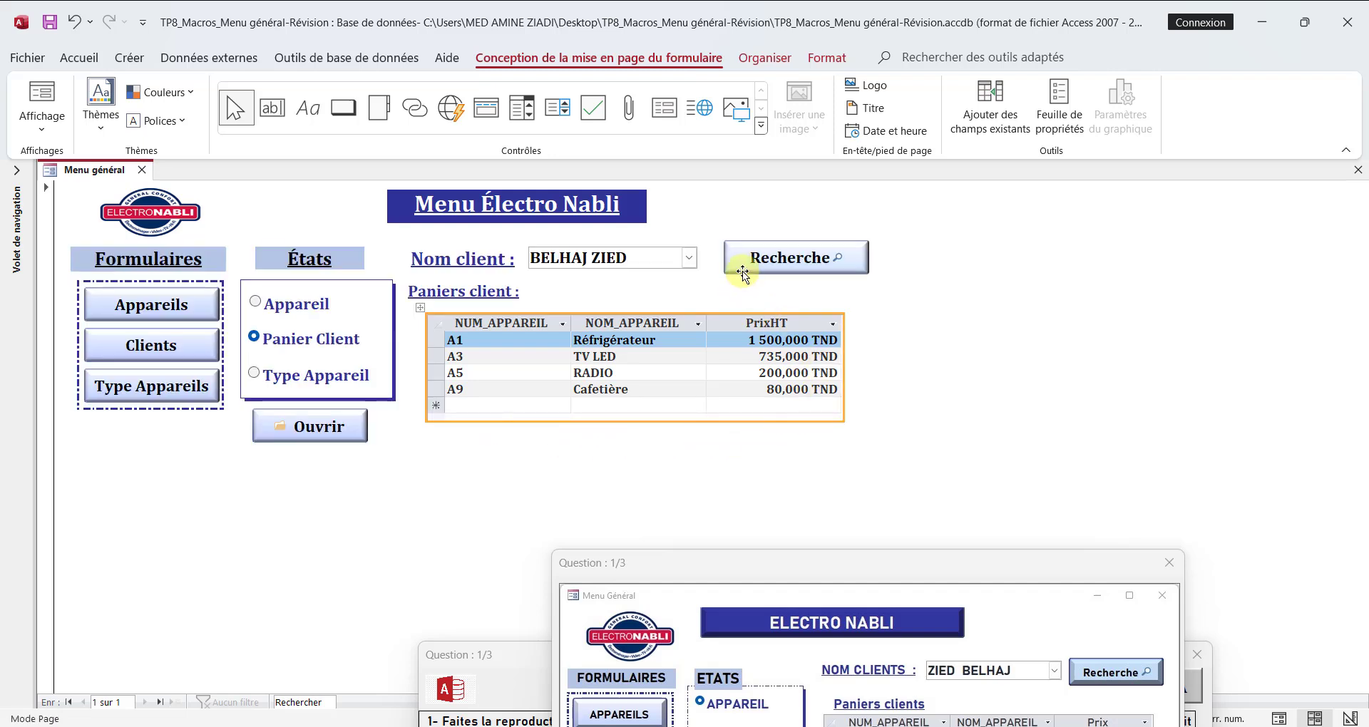
pyautogui.click(746, 271)
pyautogui.moveTo(746, 265); pyautogui.dragTo(732, 268)
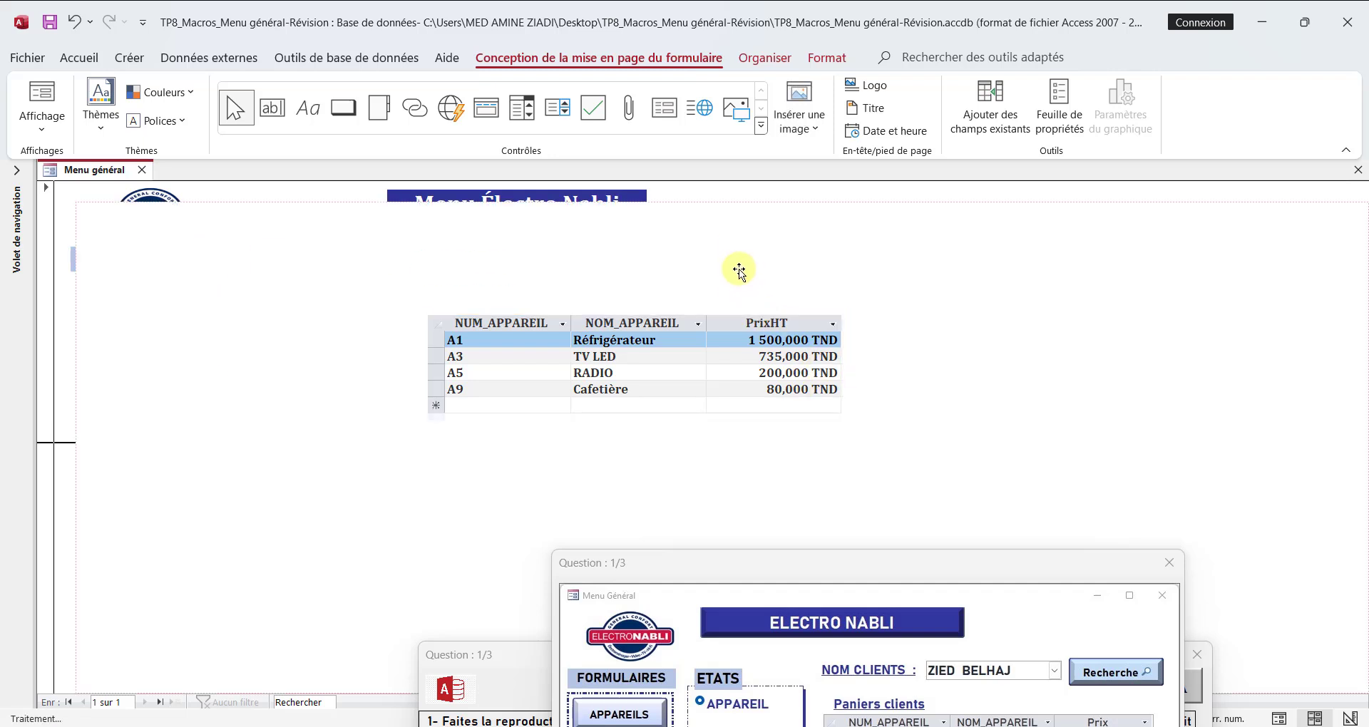
pyautogui.click(452, 322)
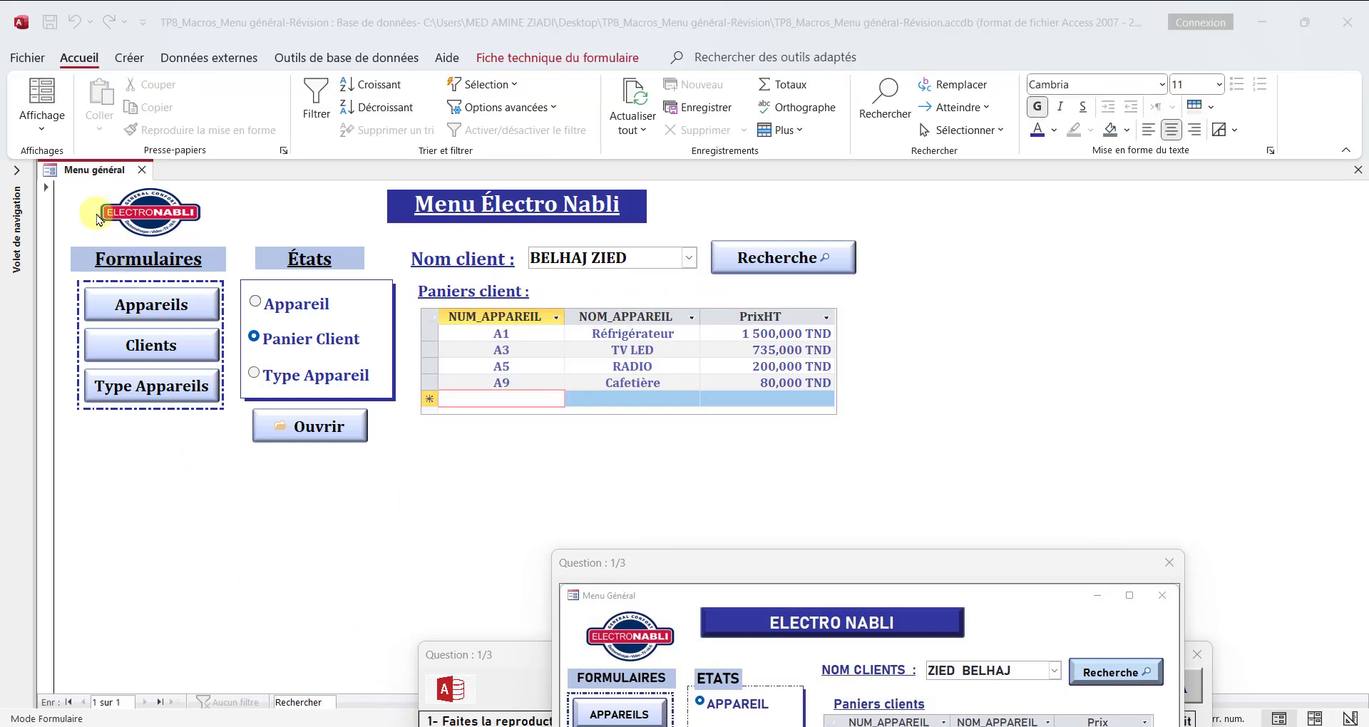
# Step: Compare the Menu général form in design view and form view with the reference picture, and move the picture out of the way
pyautogui.rightClick(80, 171)
pyautogui.click(161, 325)
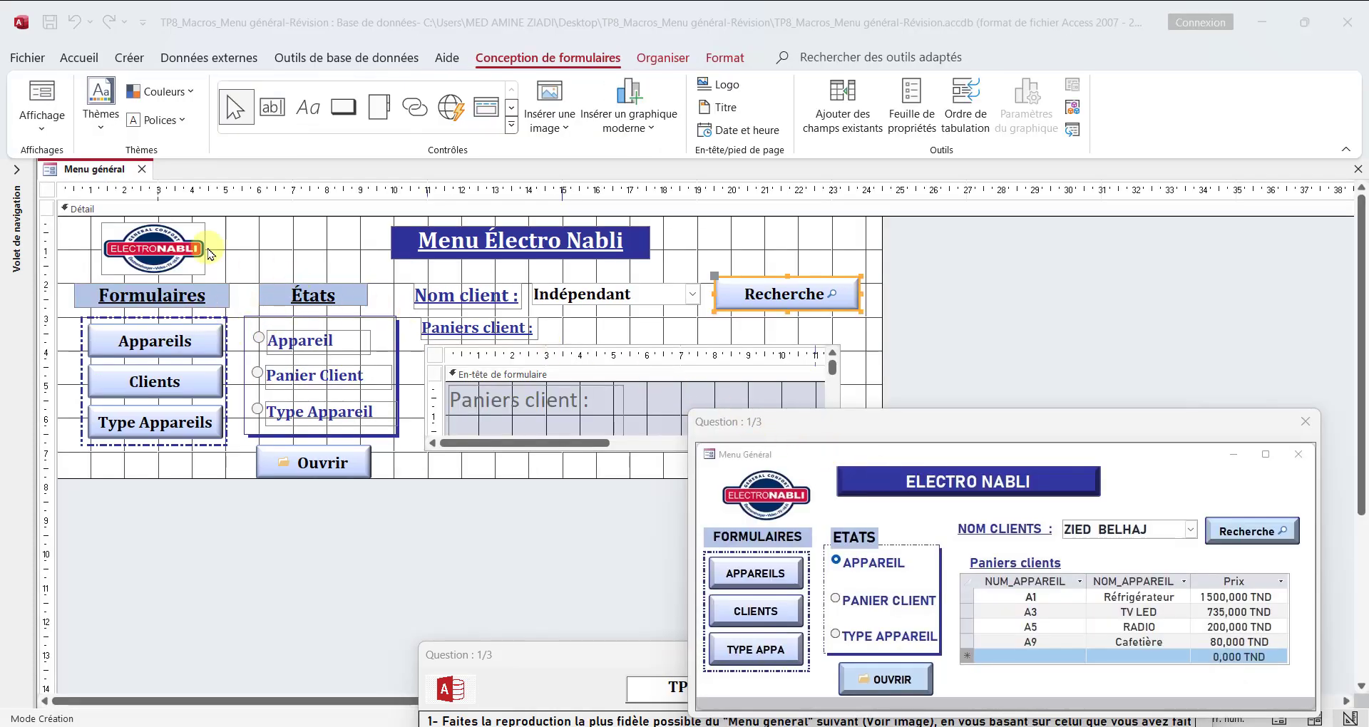
pyautogui.rightClick(86, 186)
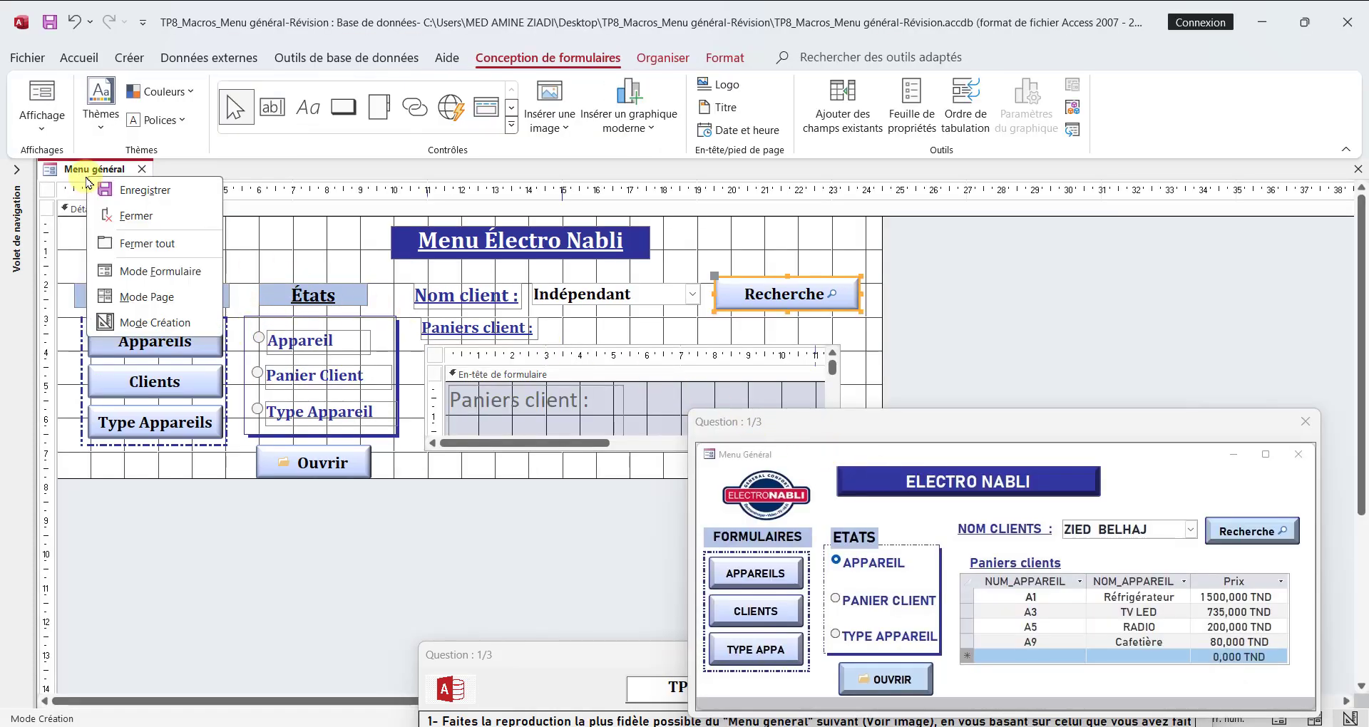
pyautogui.click(162, 269)
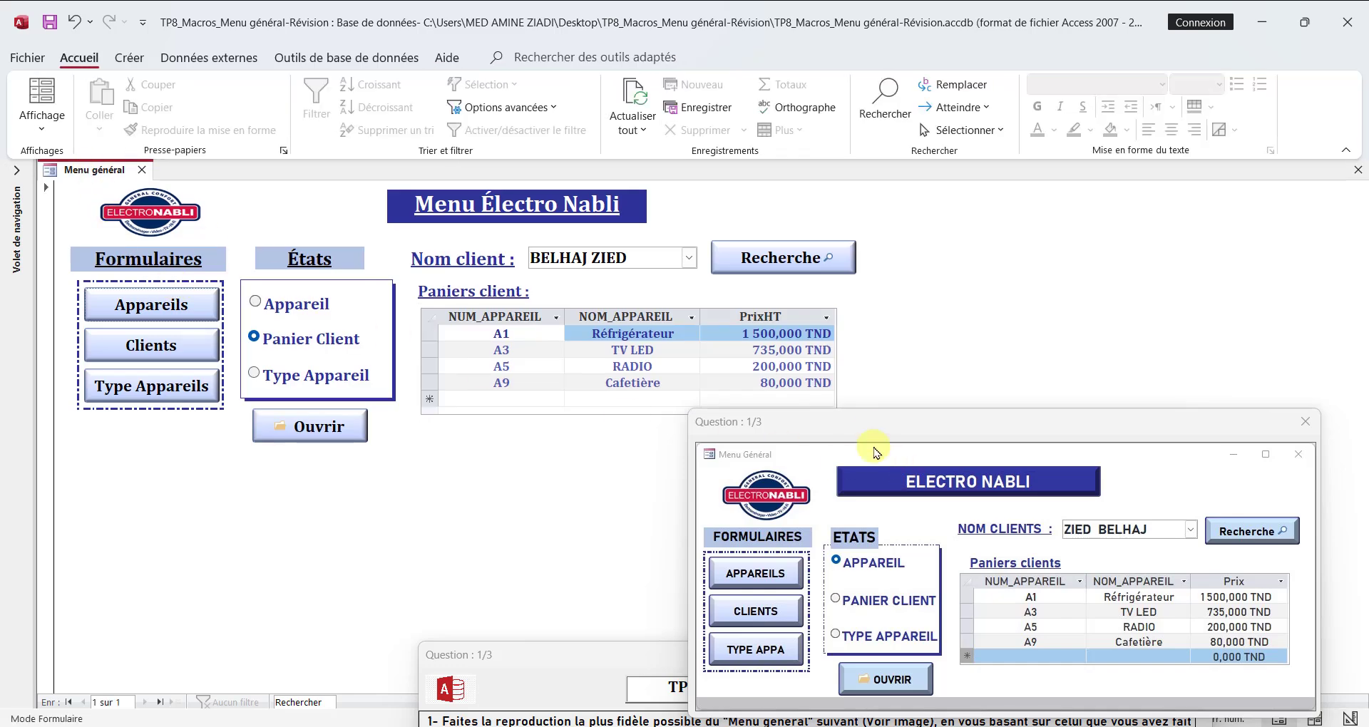
pyautogui.moveTo(870, 428); pyautogui.dragTo(919, 720)
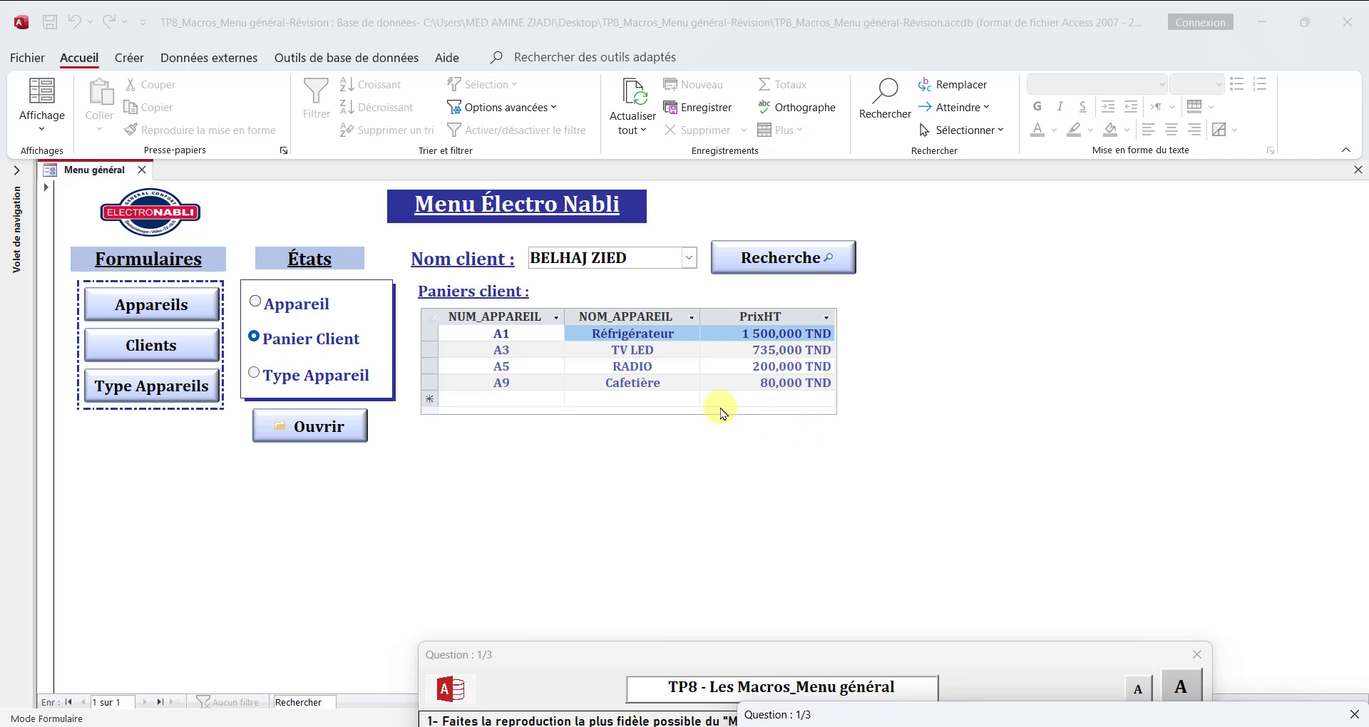
# Step: In design view, extend the form's Détail section slightly downward to leave a small margin below the Ouvrir button
pyautogui.rightClick(105, 178)
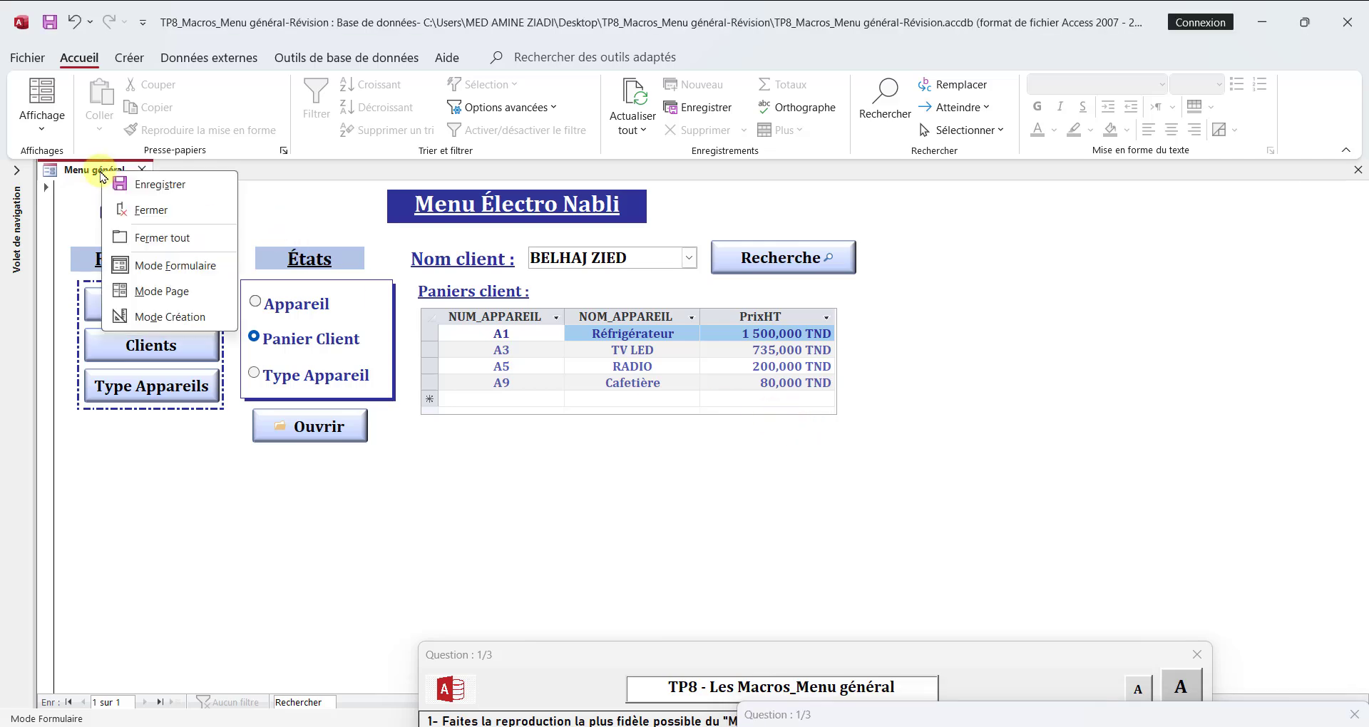
pyautogui.click(161, 319)
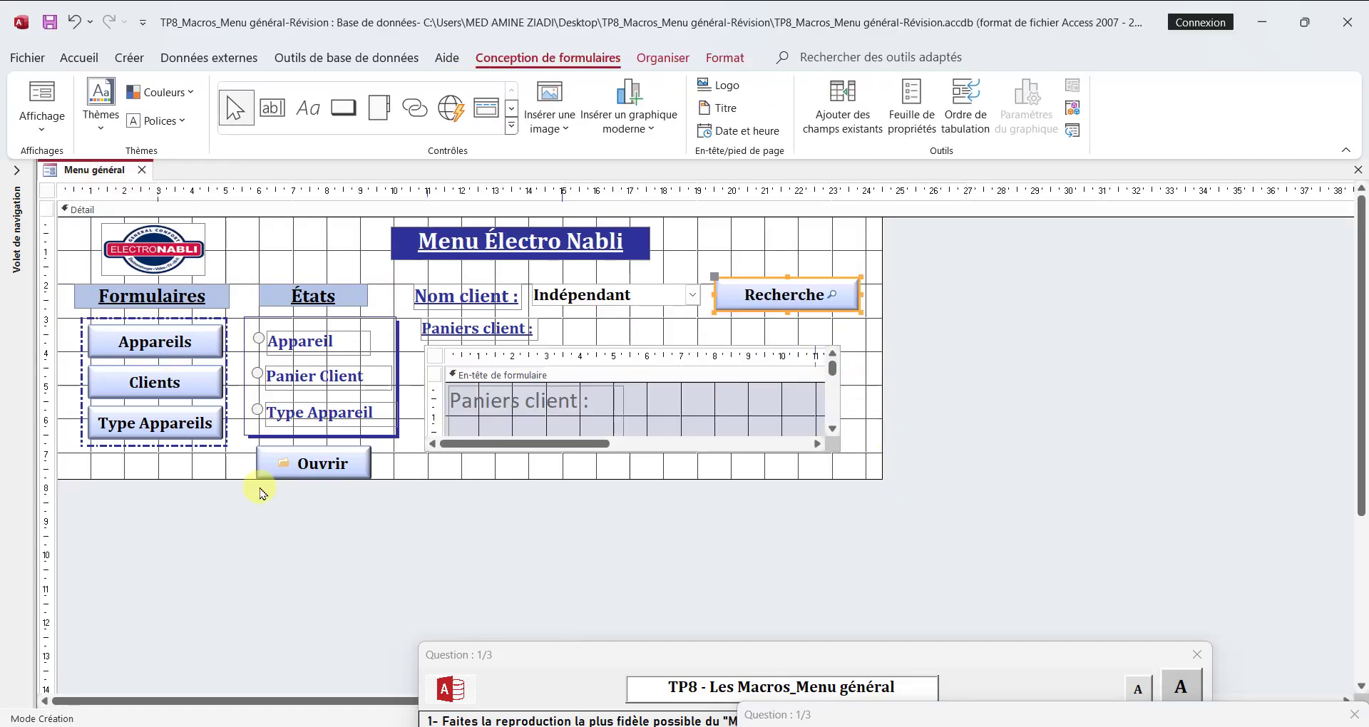
pyautogui.moveTo(216, 479); pyautogui.dragTo(216, 487)
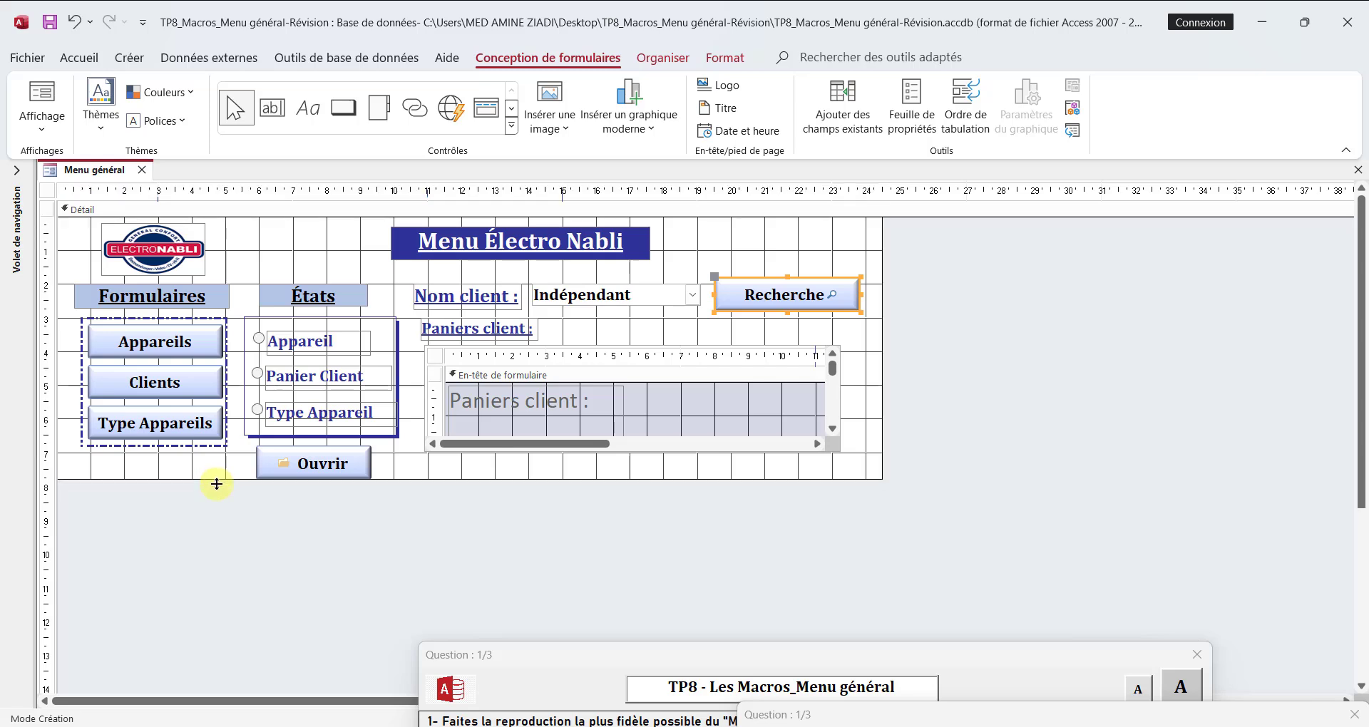
# Step: Set the form's Fenêtre contextuelle property to Oui
pyautogui.click(950, 428)
pyautogui.click(912, 107)
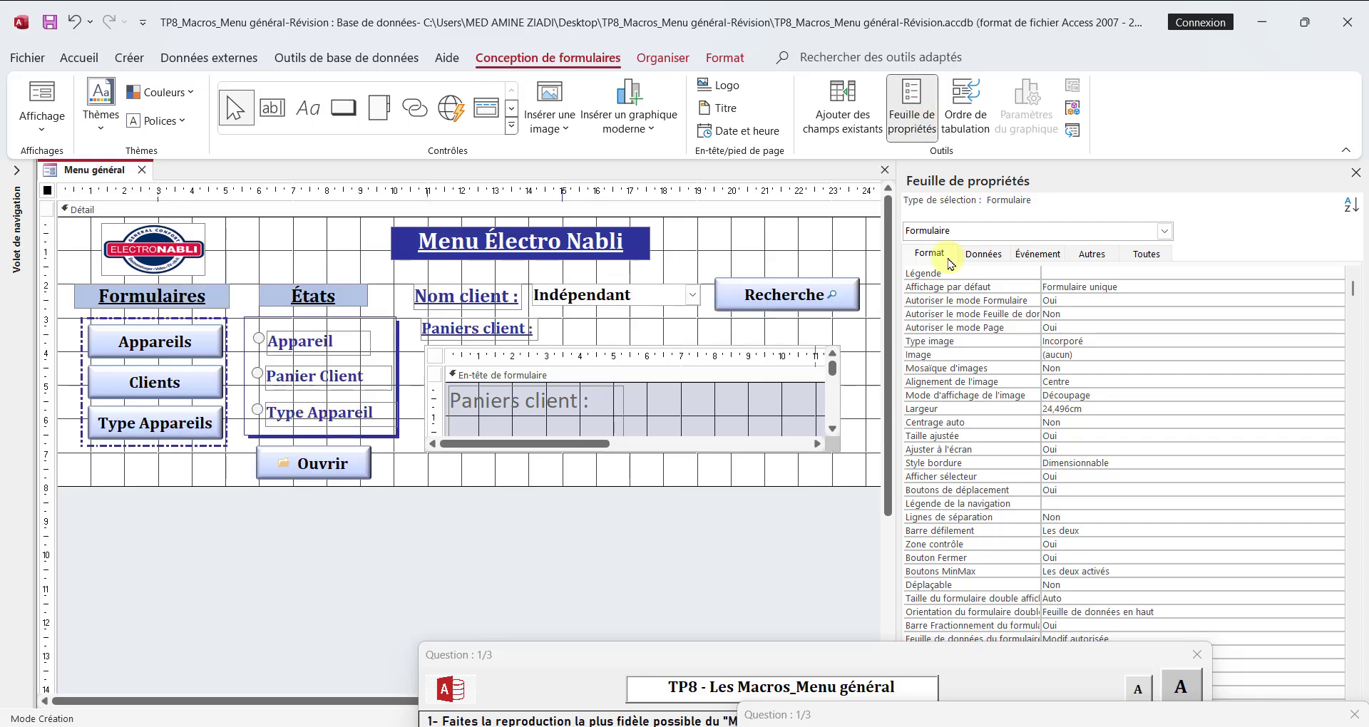
pyautogui.click(1151, 266)
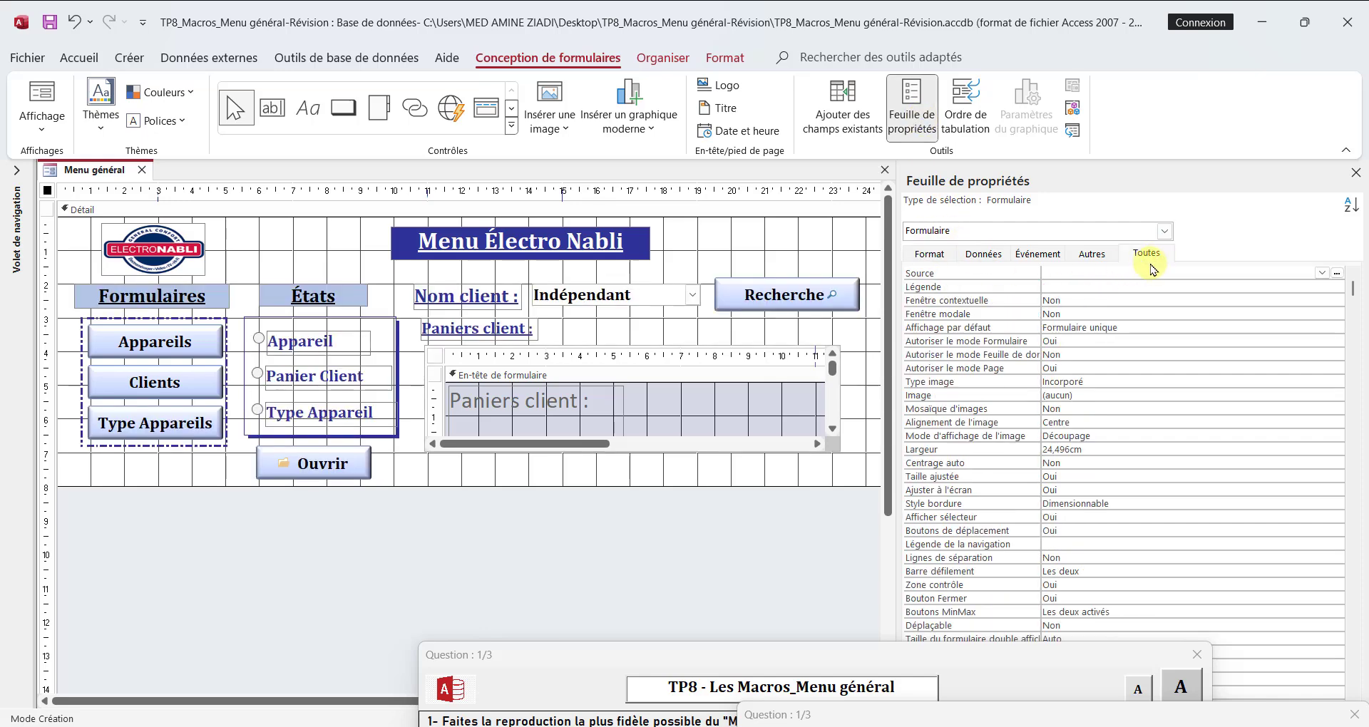
pyautogui.click(1073, 300)
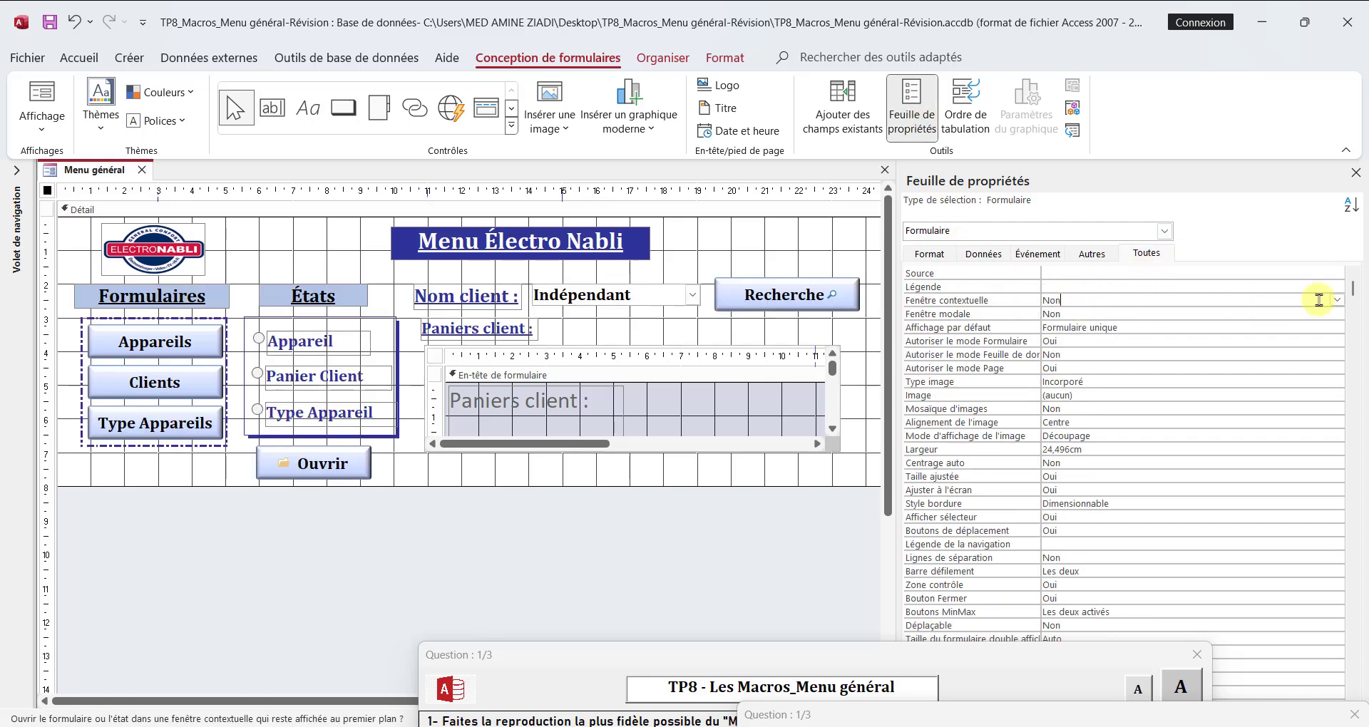
pyautogui.click(1336, 300)
pyautogui.click(1175, 314)
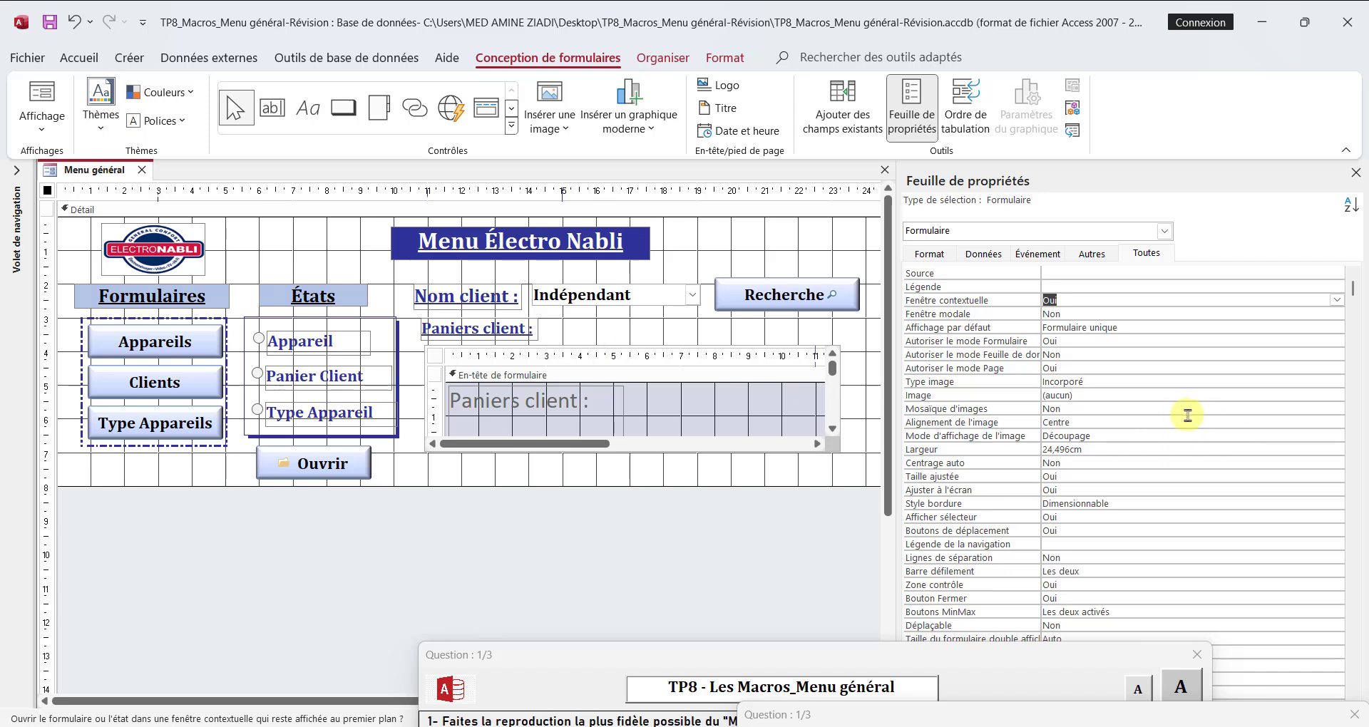
# Step: Set the form's Afficher sélecteur and Boutons de déplacement properties to Non
pyautogui.click(1064, 518)
pyautogui.click(1339, 519)
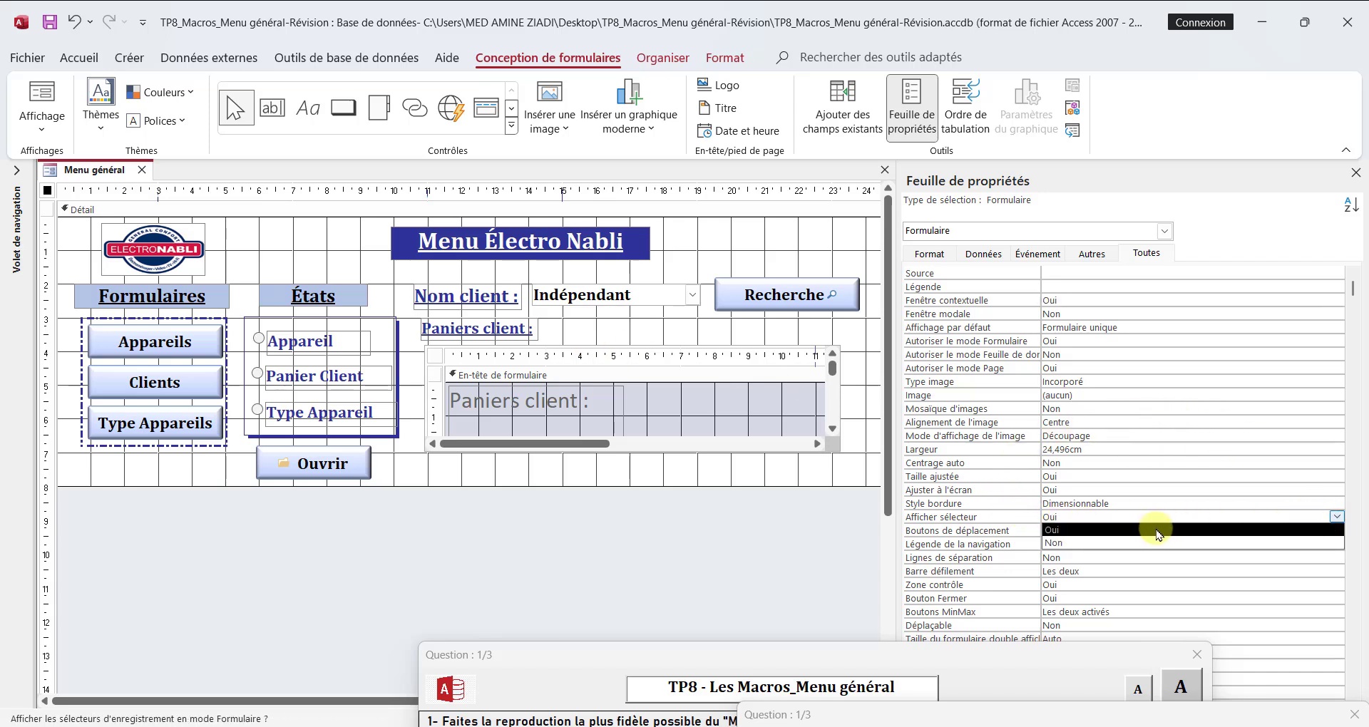
pyautogui.click(1154, 544)
pyautogui.click(1335, 531)
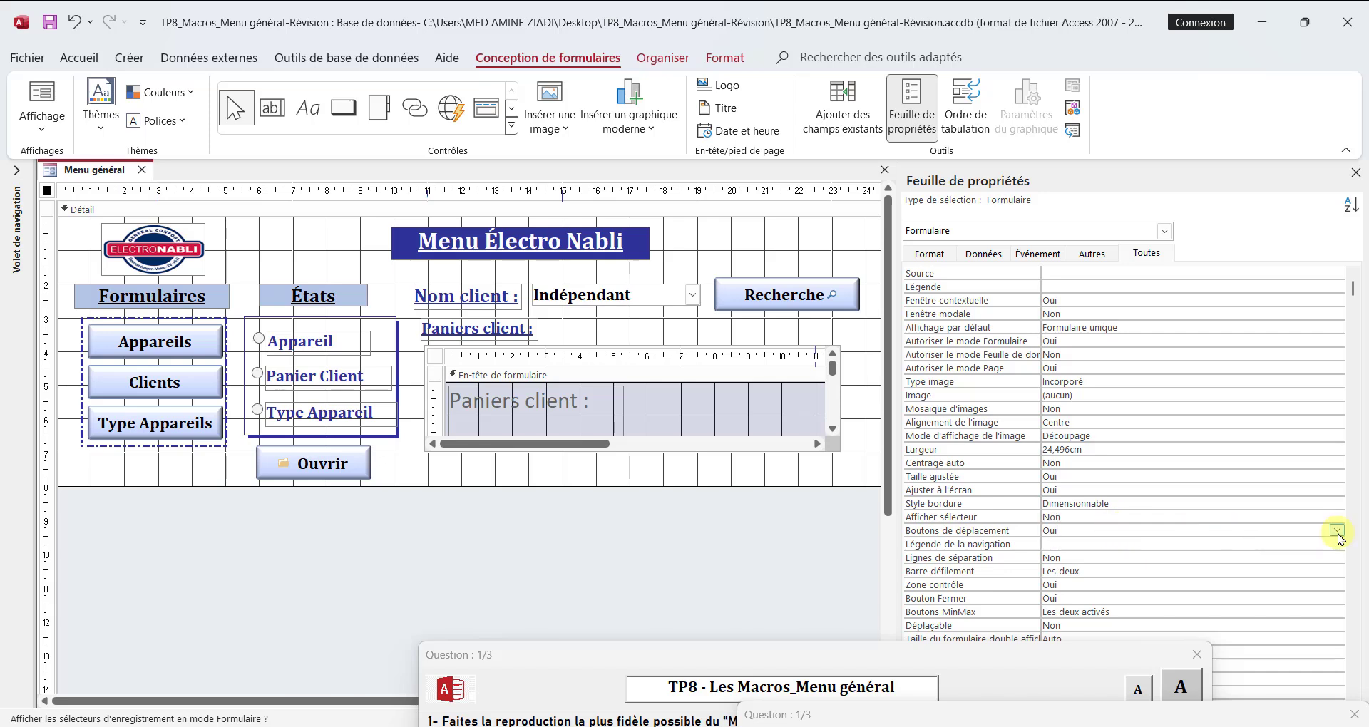
pyautogui.click(1337, 530)
pyautogui.click(1169, 557)
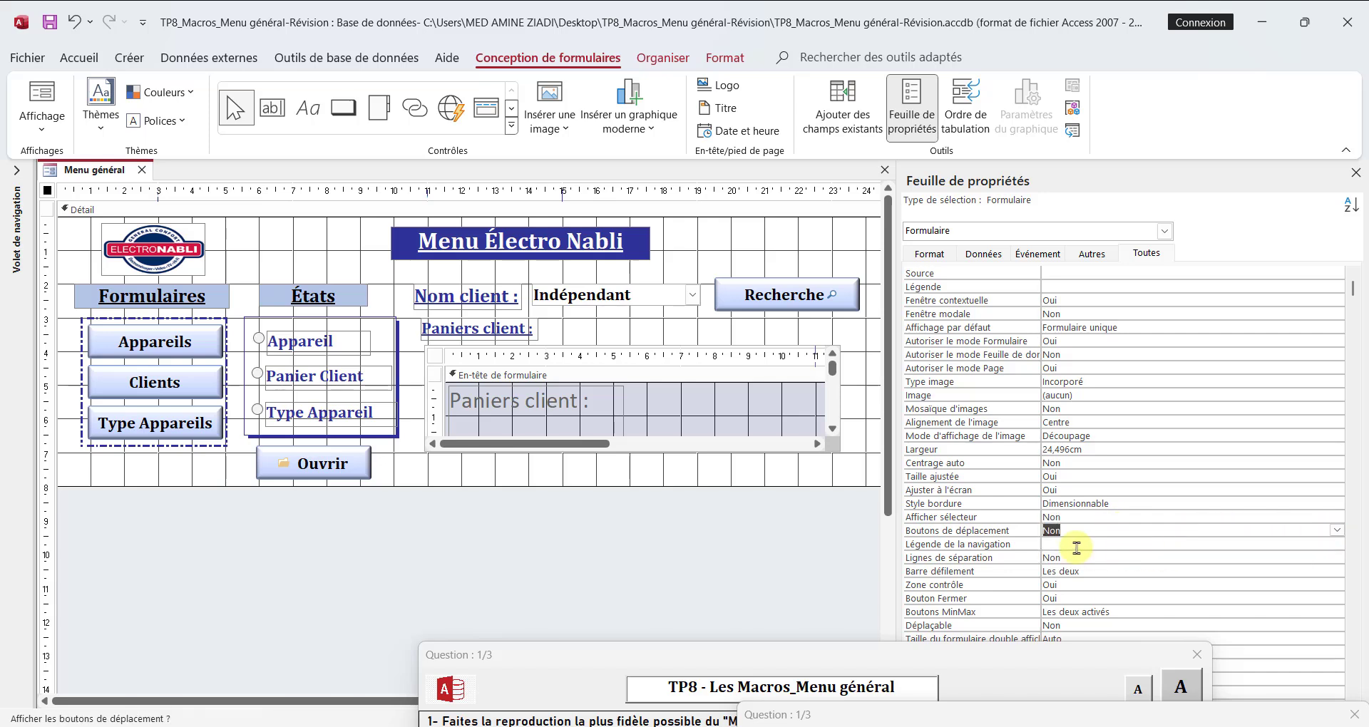
pyautogui.click(716, 576)
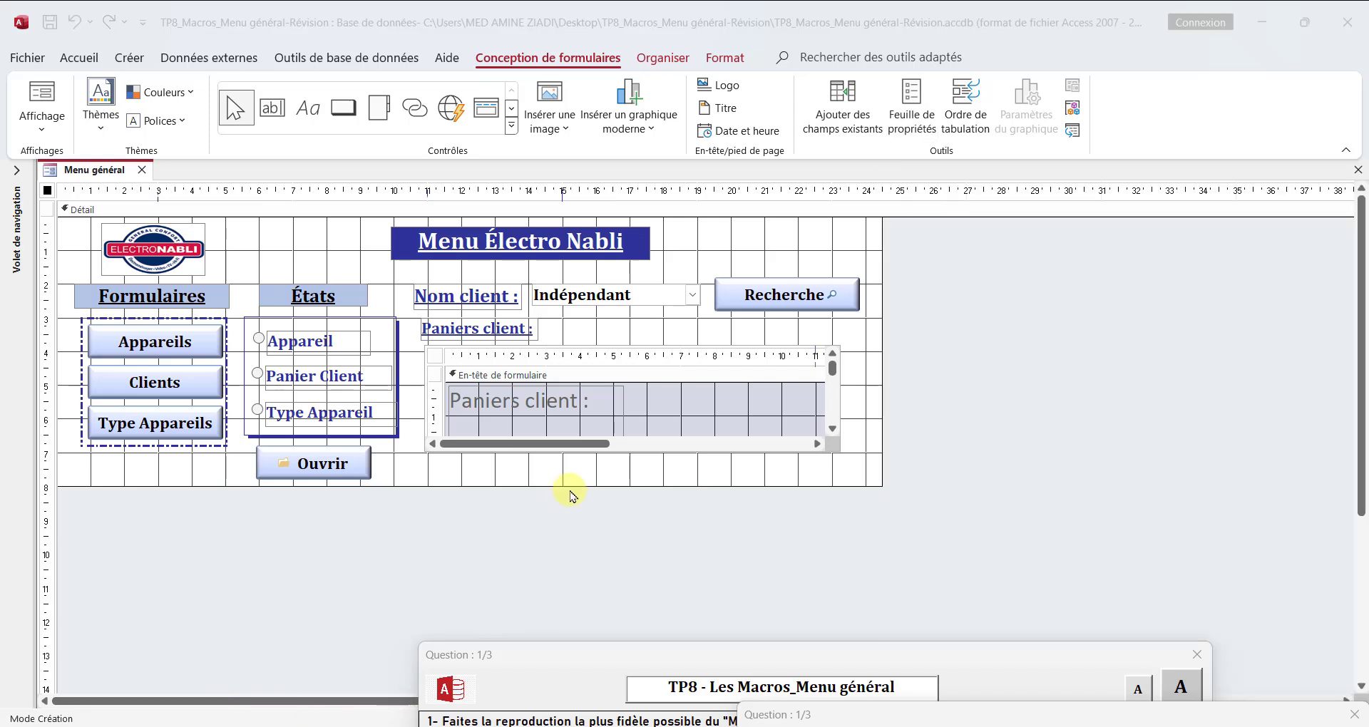
# Step: Show the Menu général form in form view and move its pop-up window toward the middle of the workspace
pyautogui.rightClick(100, 176)
pyautogui.click(171, 267)
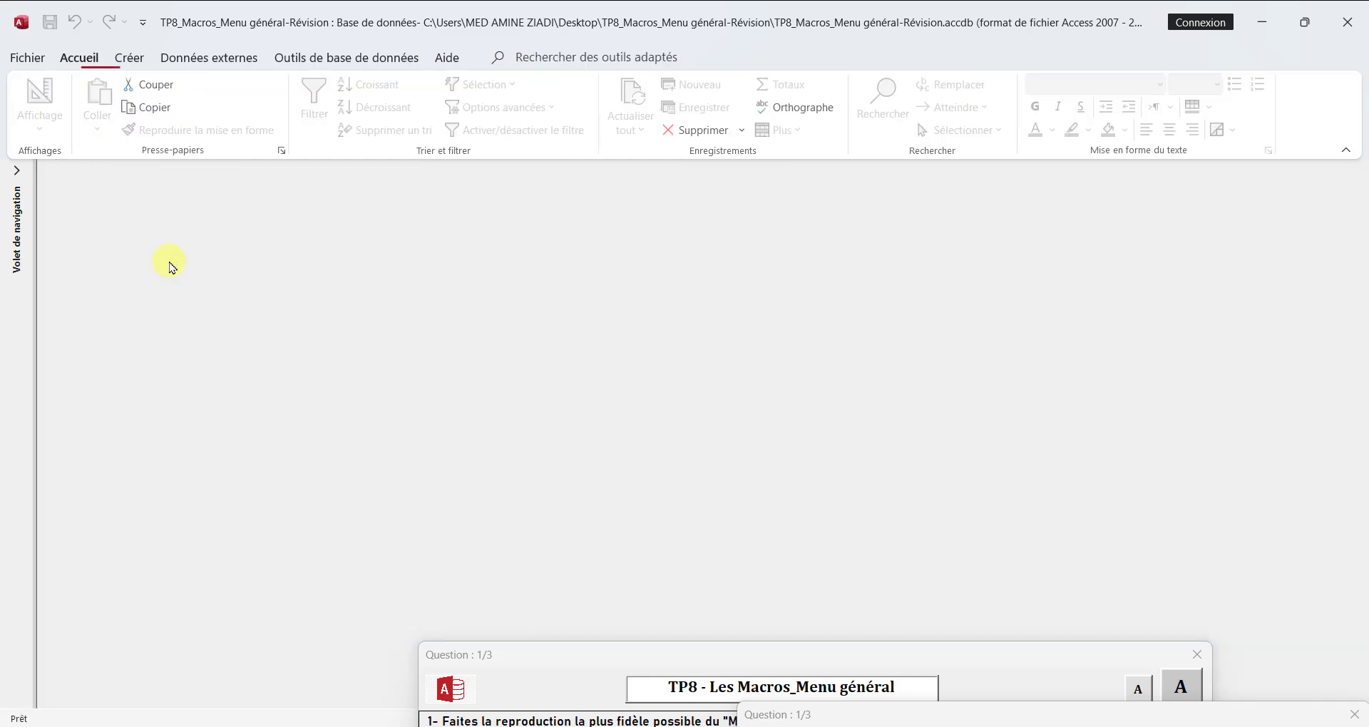
pyautogui.moveTo(413, 198); pyautogui.dragTo(574, 207)
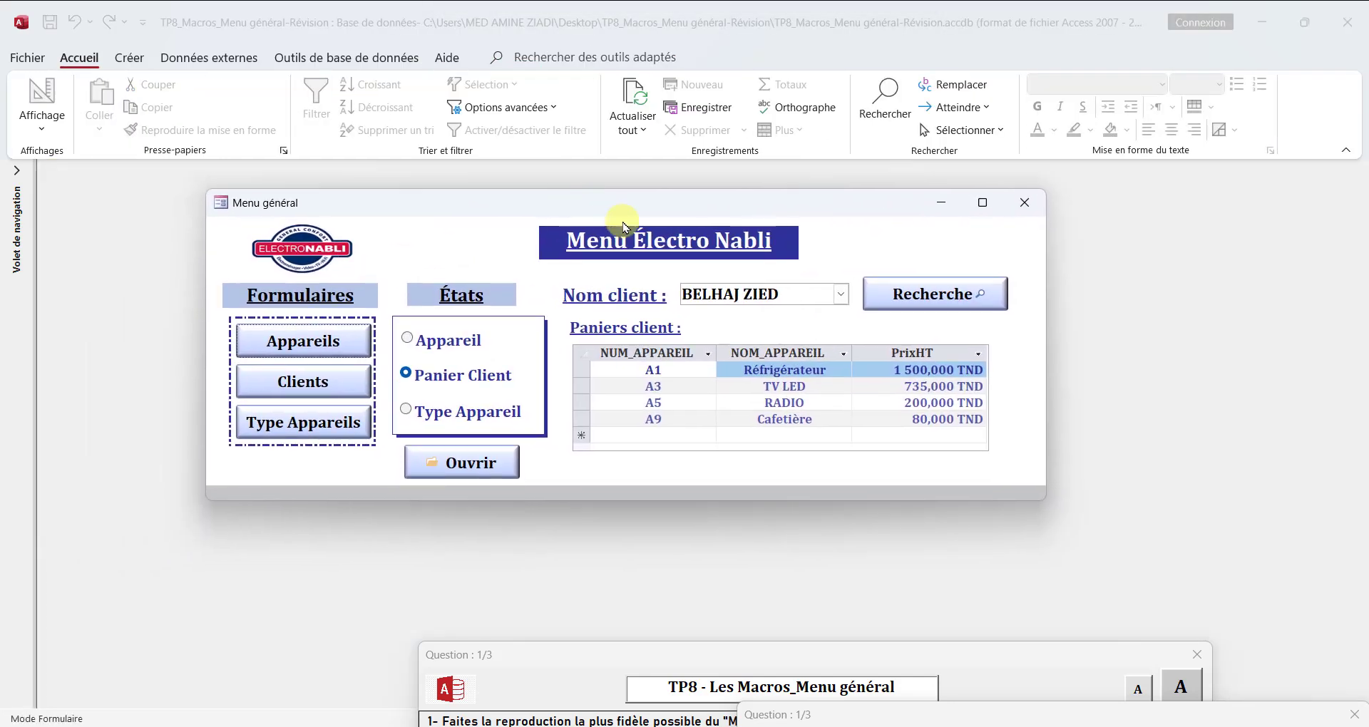
# Step: Test the Appareils and Clients buttons on the menu, closing each form they open
pyautogui.click(305, 343)
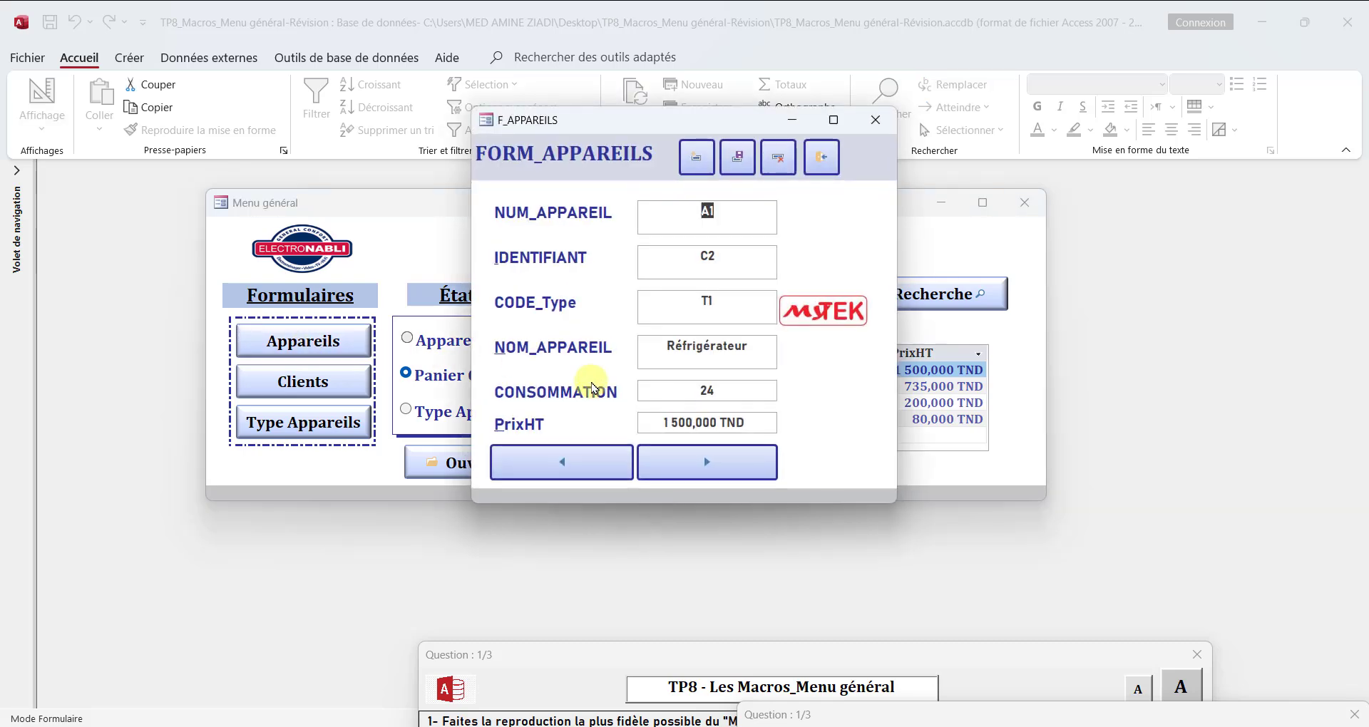
pyautogui.click(821, 156)
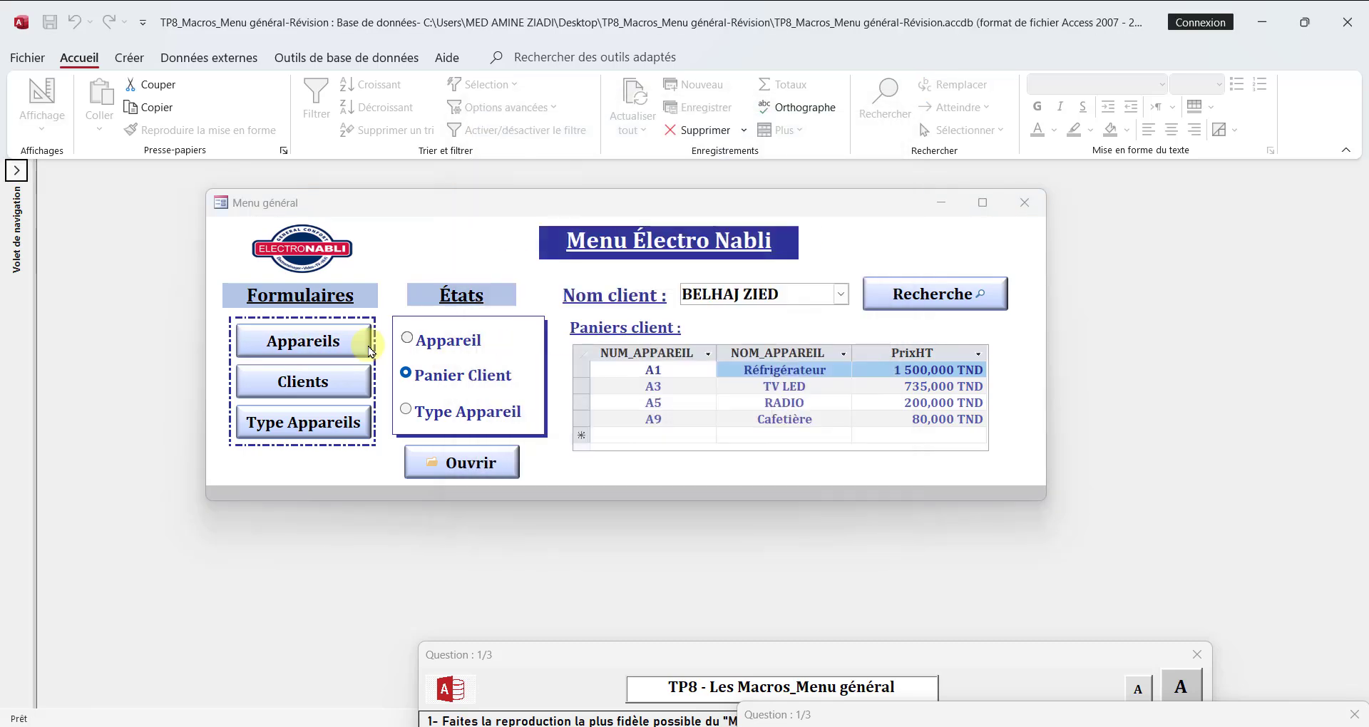
pyautogui.click(305, 380)
pyautogui.click(845, 151)
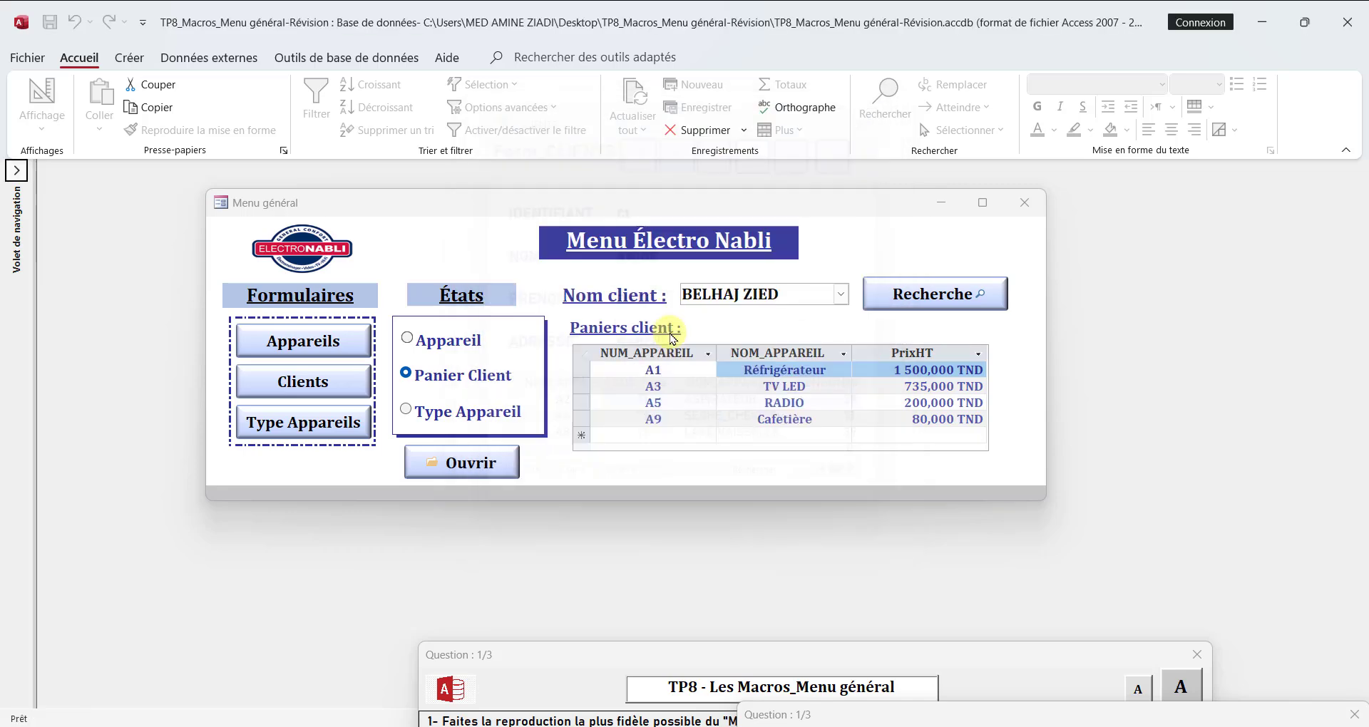
# Step: Test the États group by opening the Type Appareil report with Ouvrir, and close the report
pyautogui.click(464, 412)
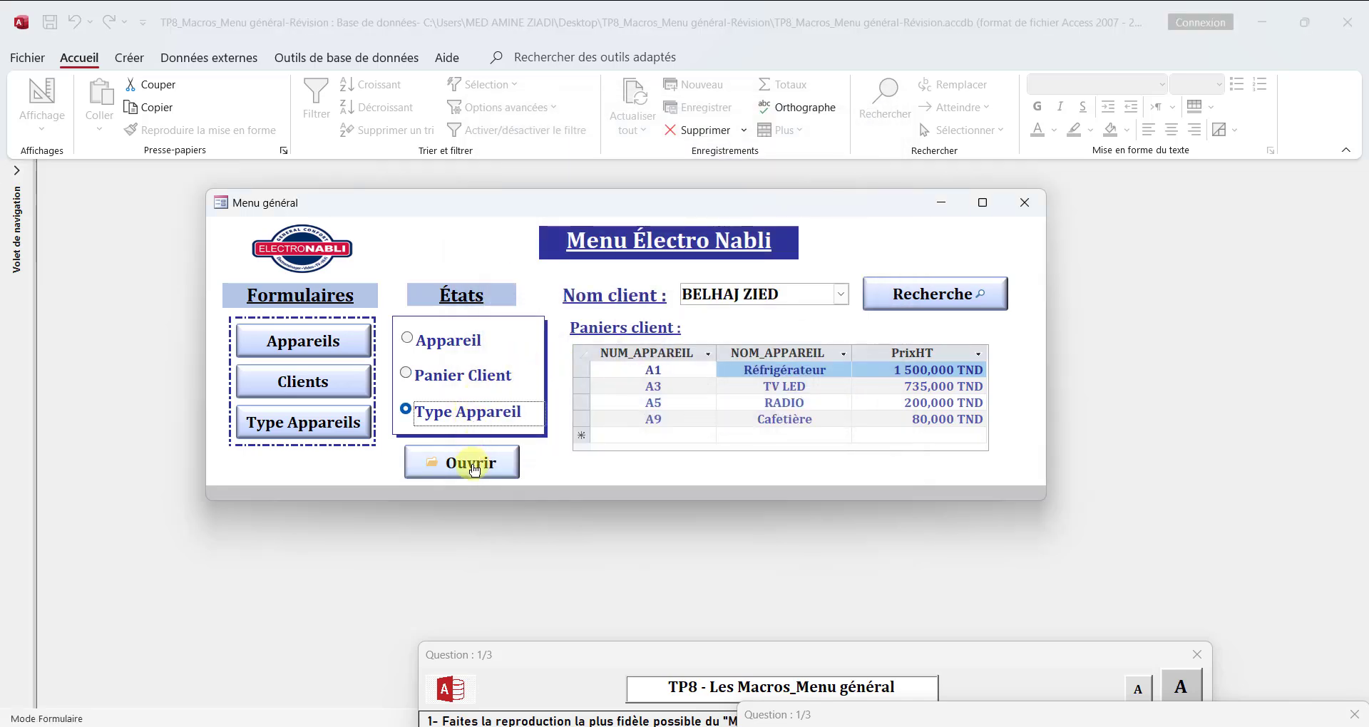
pyautogui.click(467, 470)
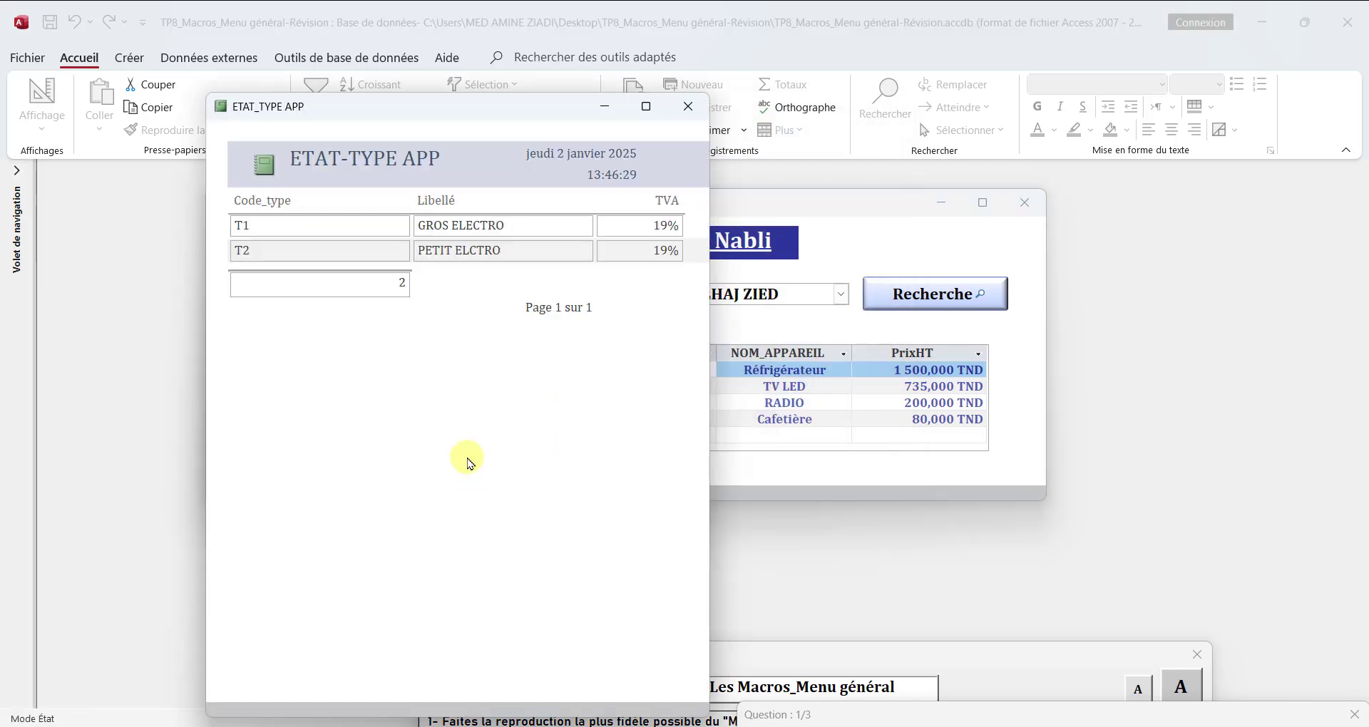
pyautogui.click(688, 107)
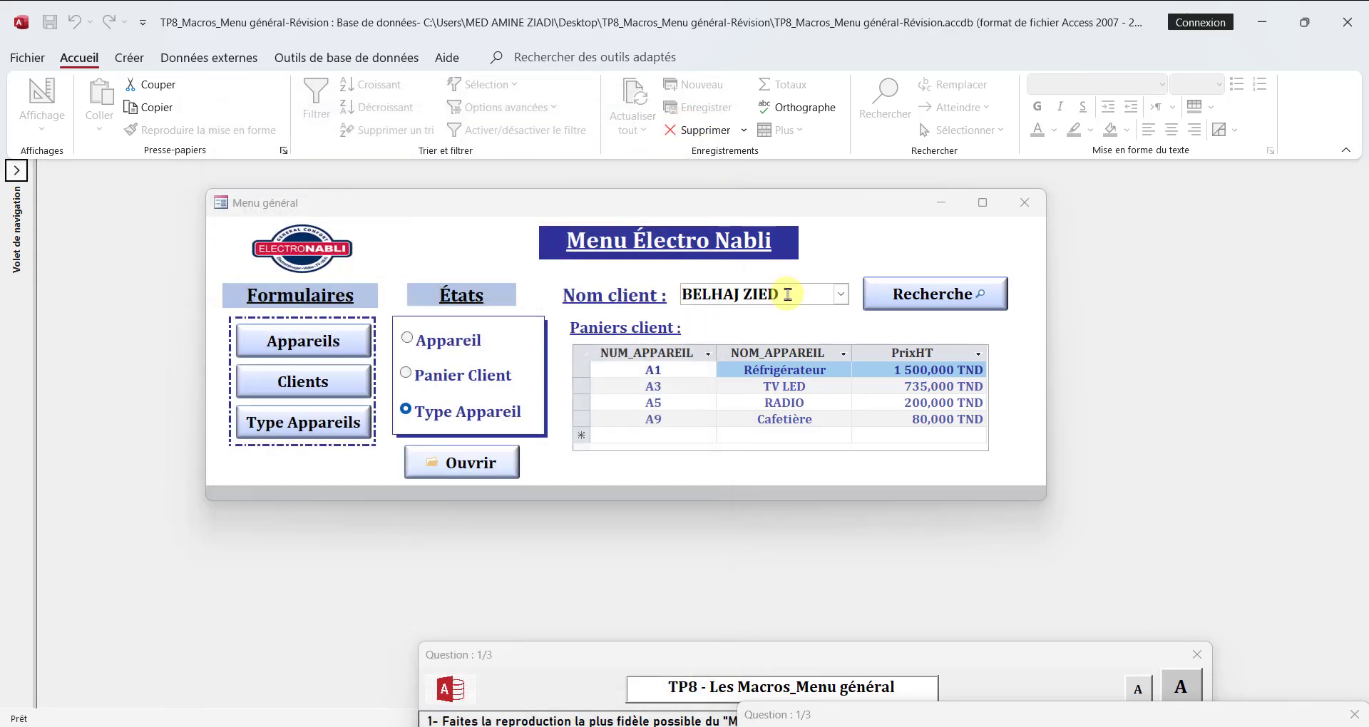
# Step: Test the client search in the pop-up form by choosing the first client in the list and running Recherche
pyautogui.click(840, 298)
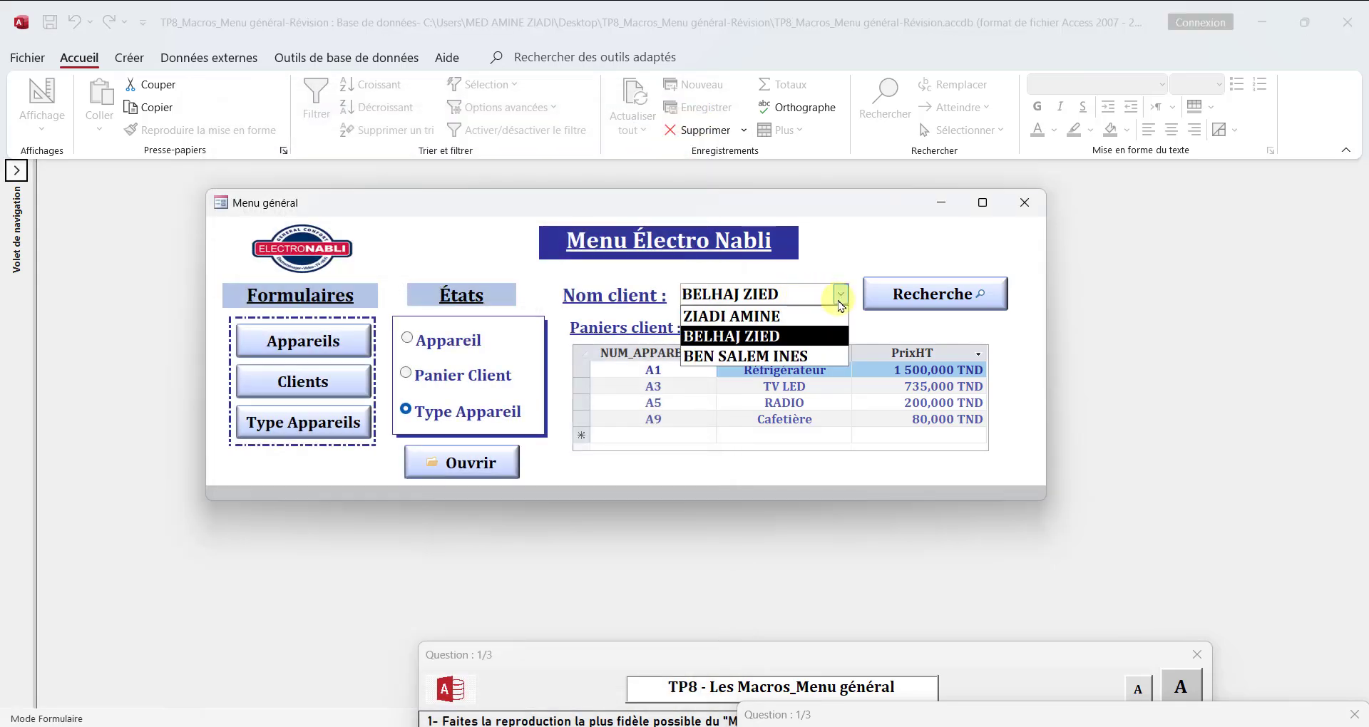
pyautogui.click(794, 316)
pyautogui.click(941, 299)
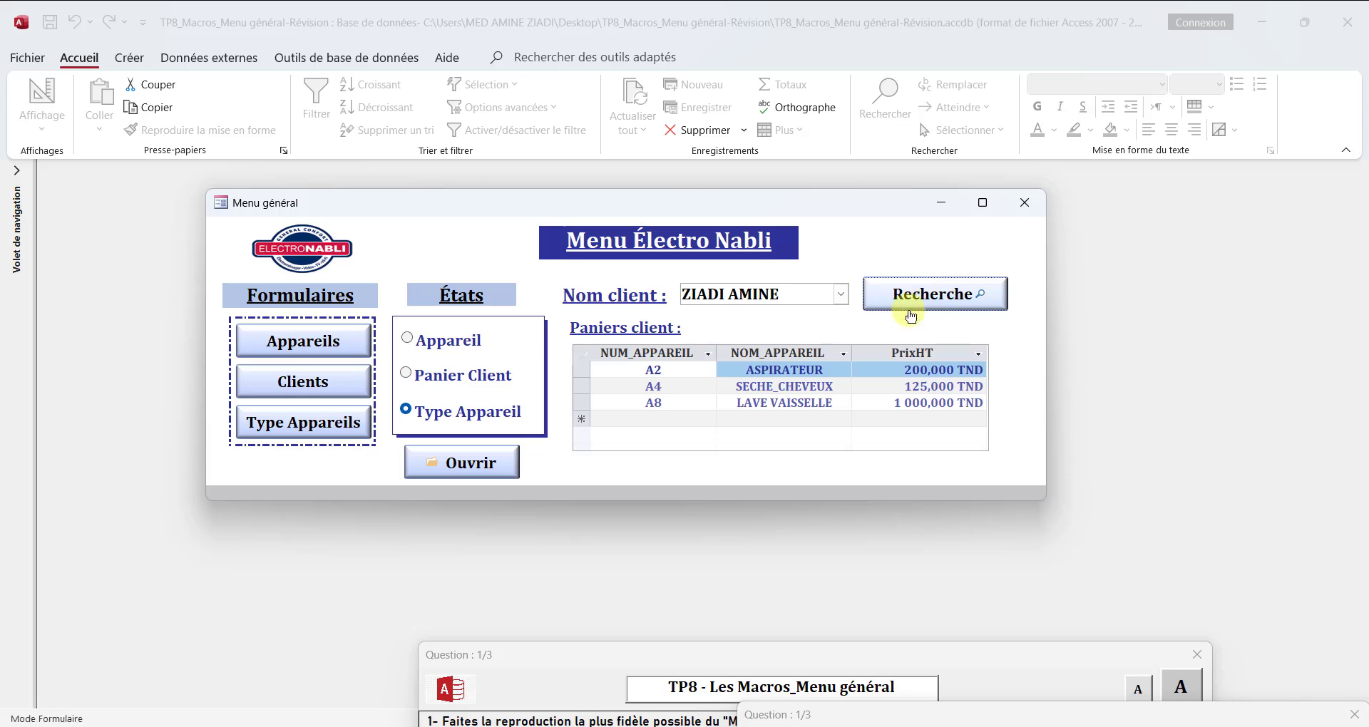